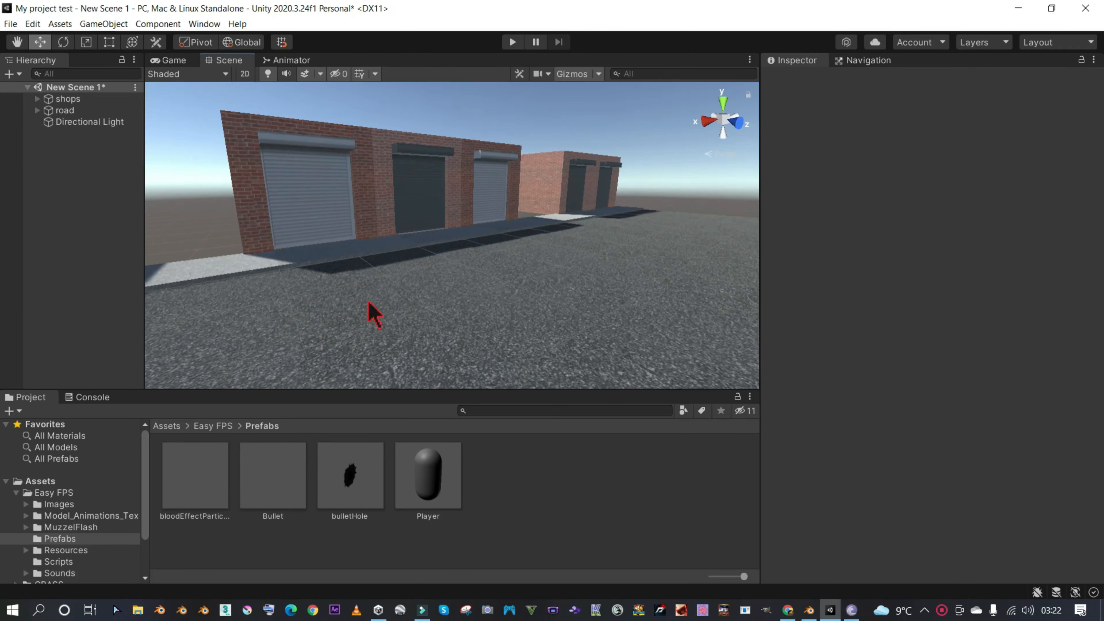
- Look around the Unity street scene, examining the road, the pavement and the shops
right_click_drag(623, 283, 287, 421)
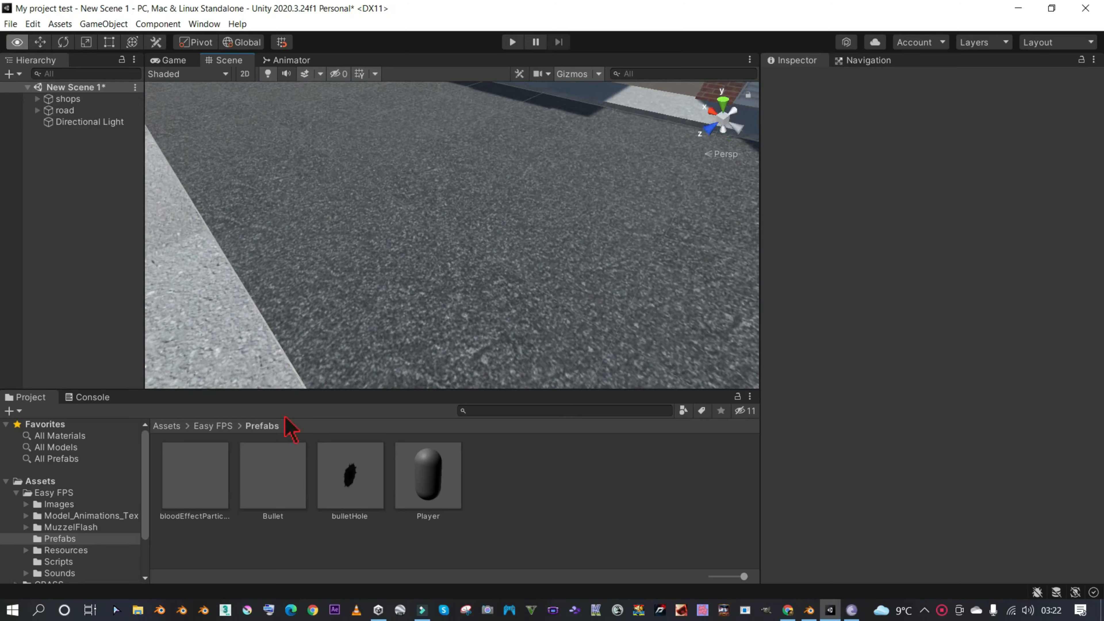
scroll(368, 316, "up", 5)
right_click_drag(387, 283, 387, 276)
right_click_drag(413, 216, 294, 131)
left_click(367, 244)
left_click(538, 189)
left_click(390, 129)
left_click(446, 149)
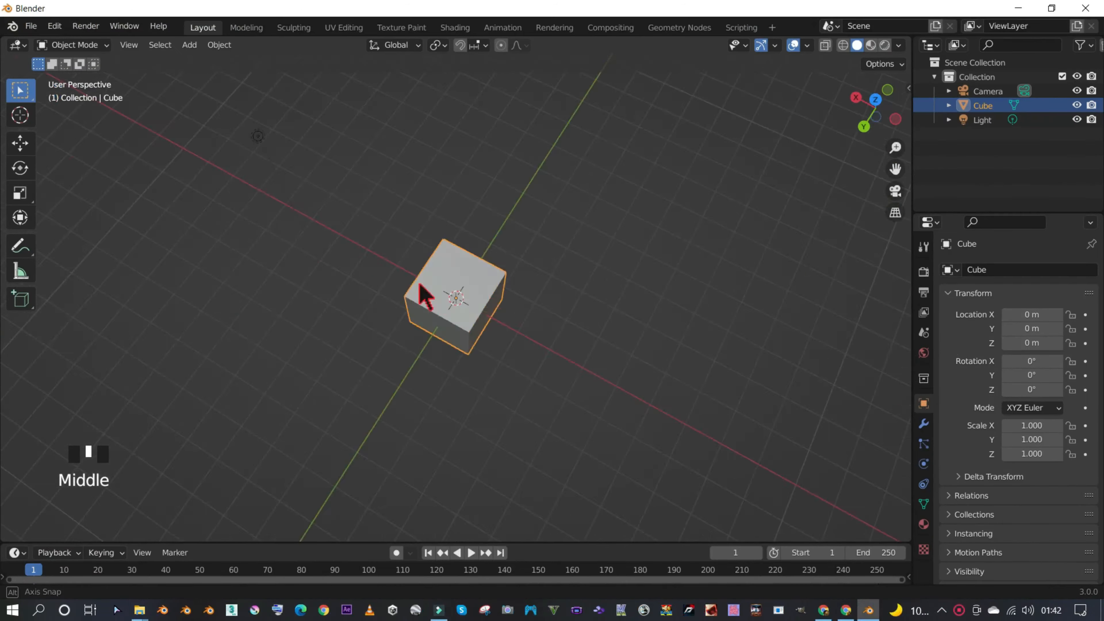
- Switch to Blender and delete the default camera, light and cube from the scene
middle_click_drag(419, 296, 377, 281)
scroll(419, 246, "down", 2)
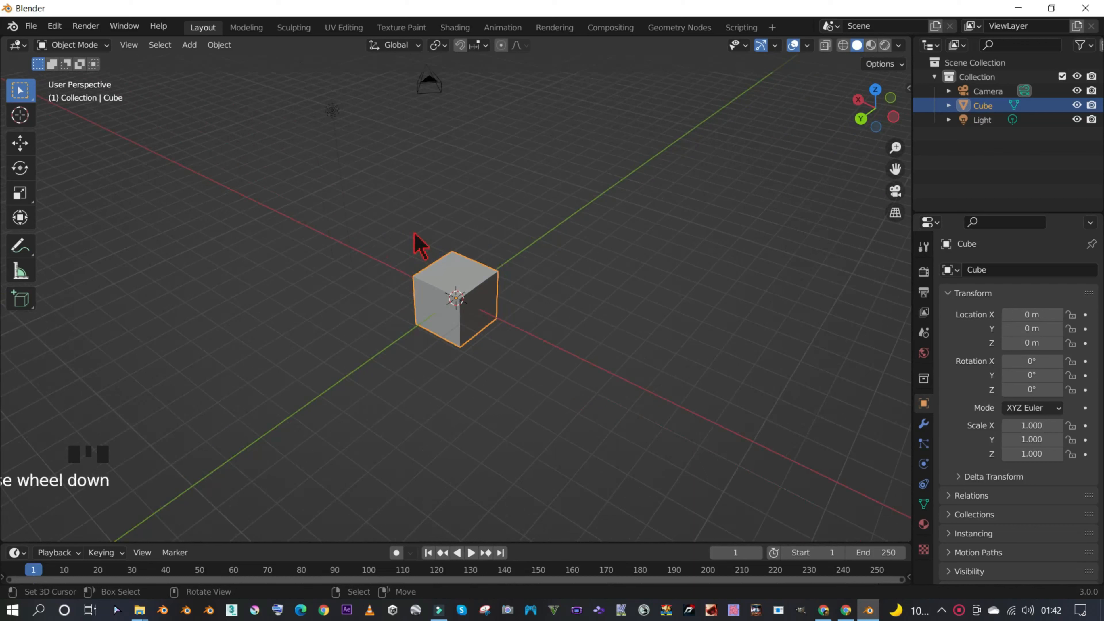
right_click(425, 120)
right_click(353, 146, "shift")
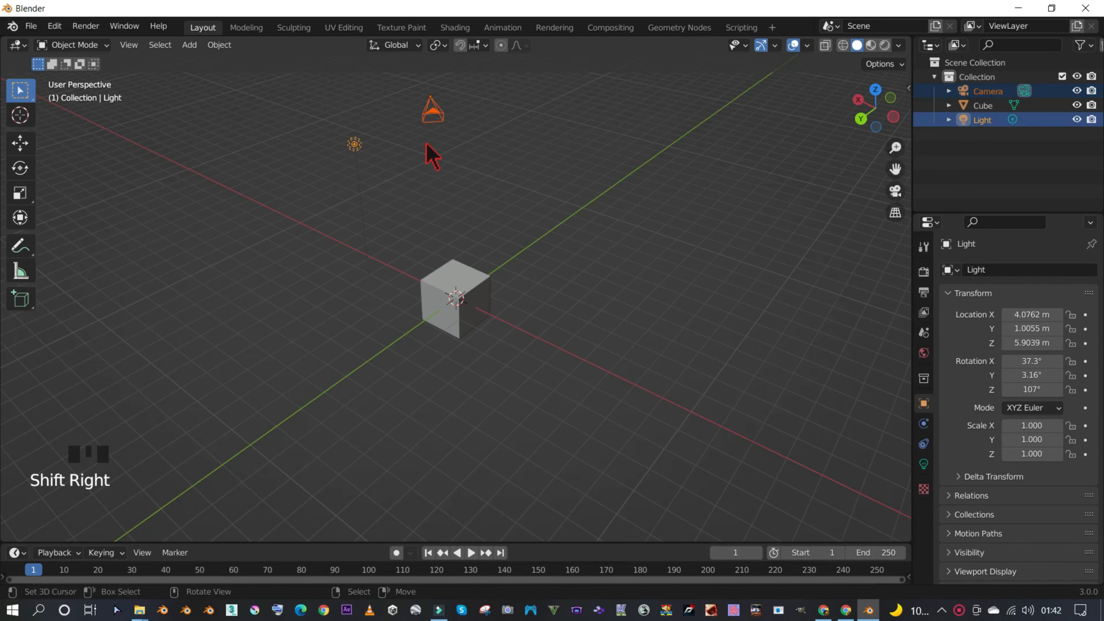
key("x")
left_click(435, 150)
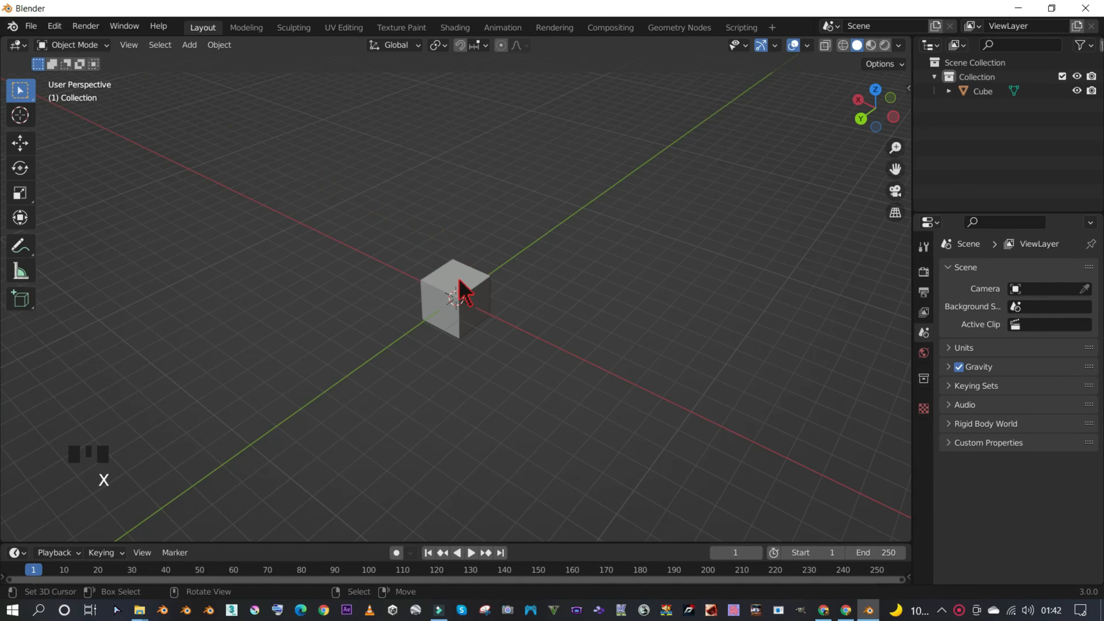
right_click(464, 292)
key("x")
left_click(461, 281)
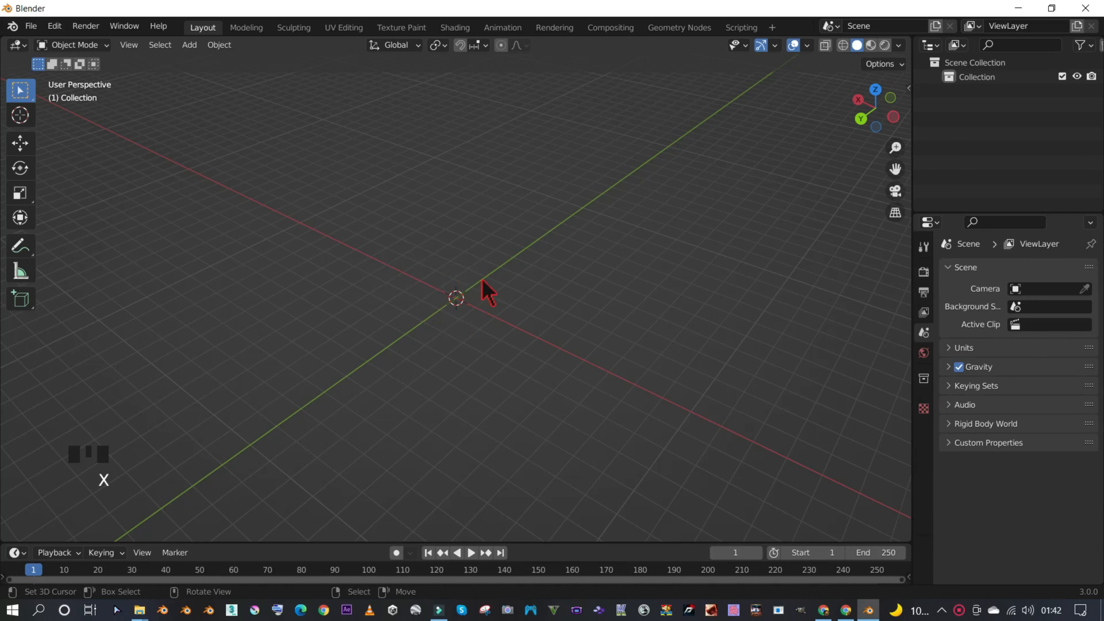
- Switch the viewport to the top orthographic viewpoint
key("KP_5")
key("KP_5")
left_click(131, 46)
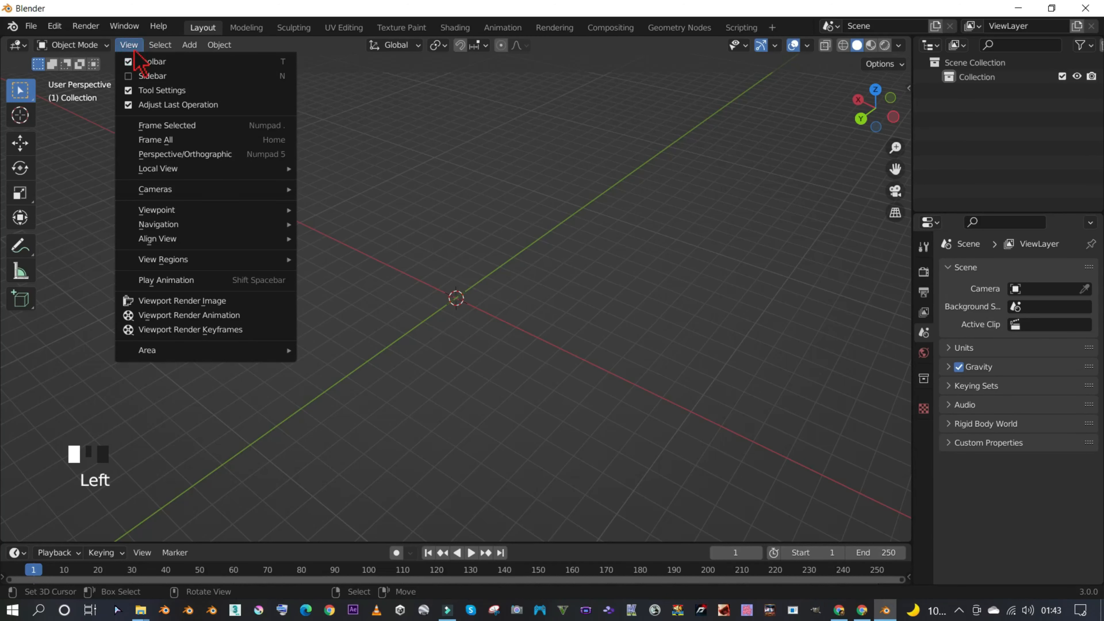
mouse_move(221, 227)
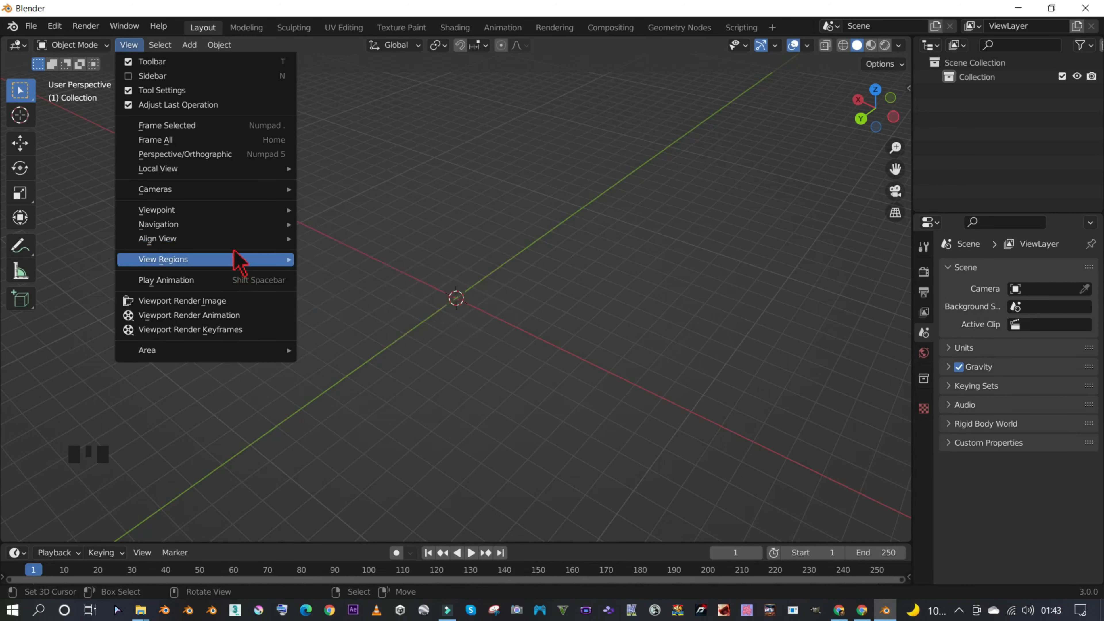
mouse_move(269, 214)
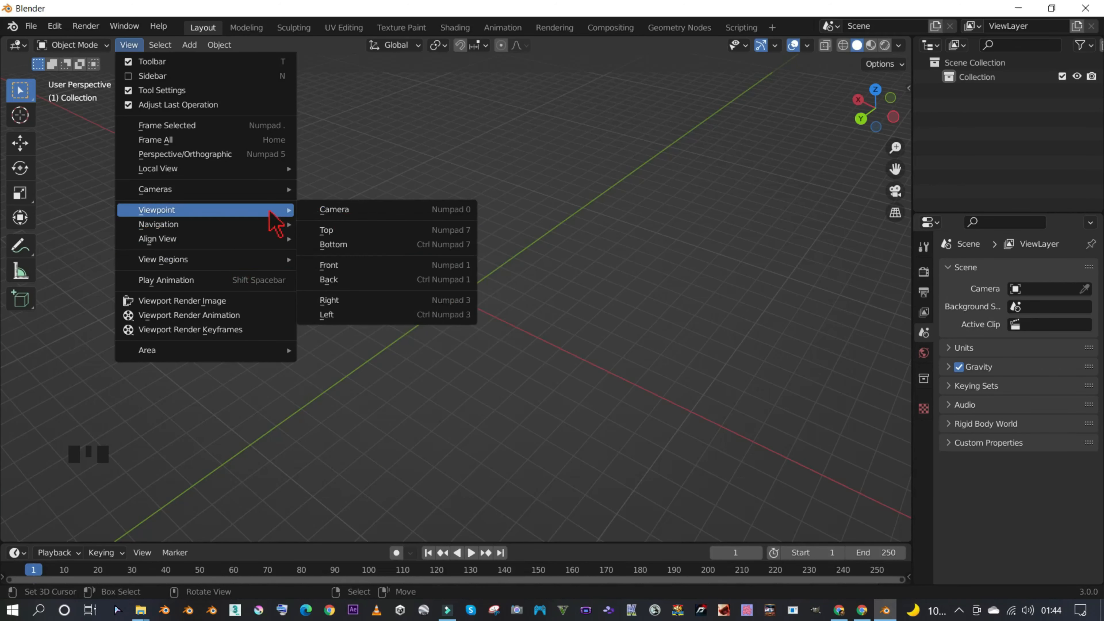
left_click(363, 235)
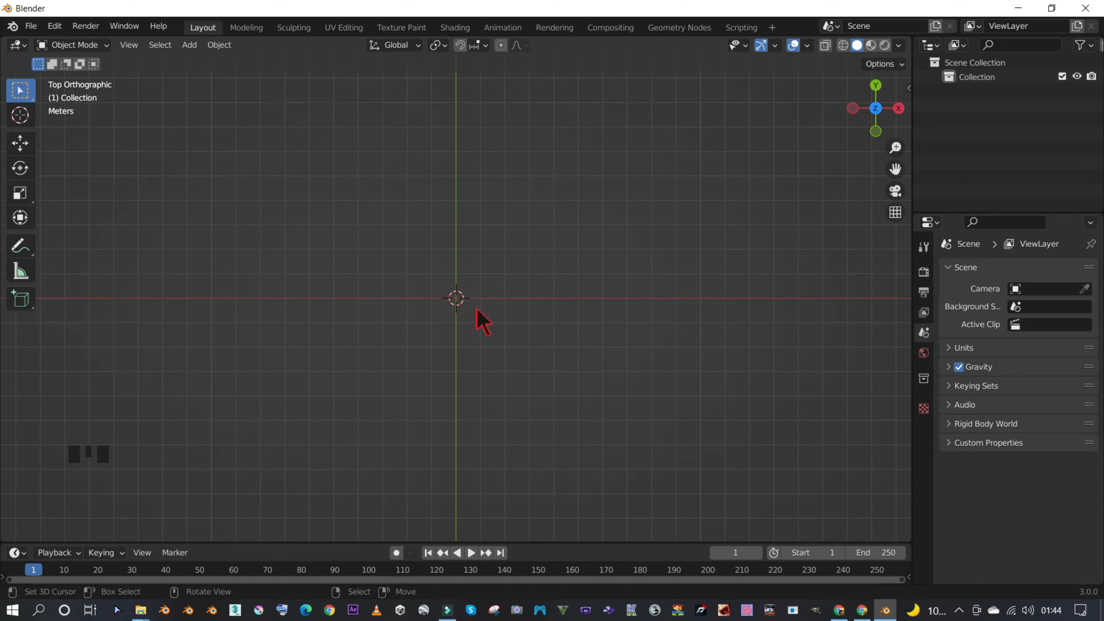
scroll(482, 321, "up", 6)
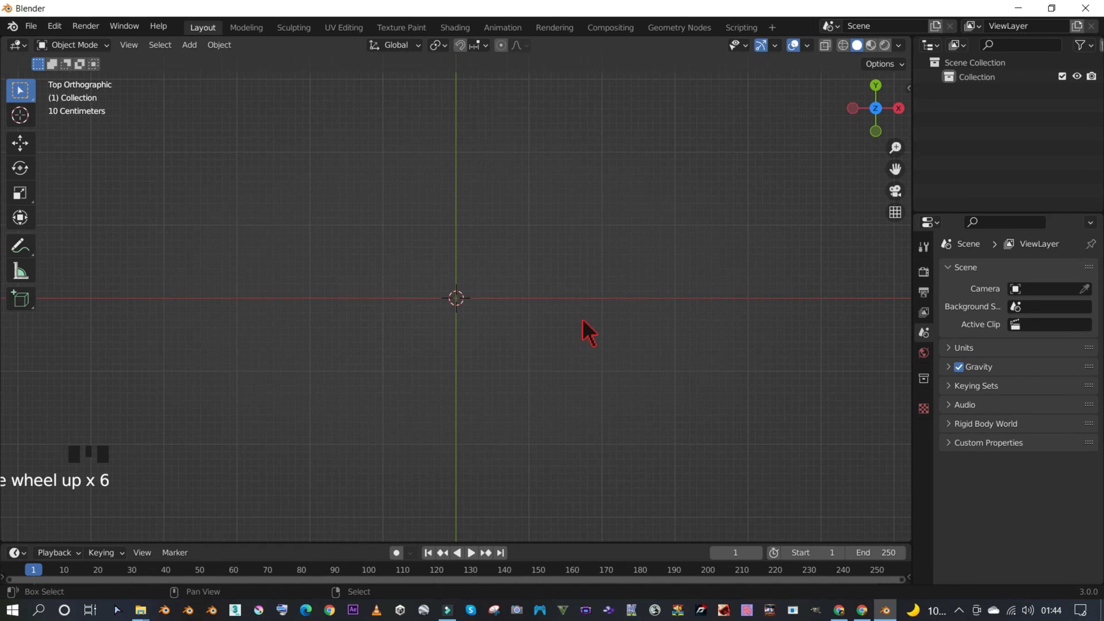
- Add a mesh cylinder at the origin and set its vertices to 12
key("shift+a")
mouse_move(592, 307)
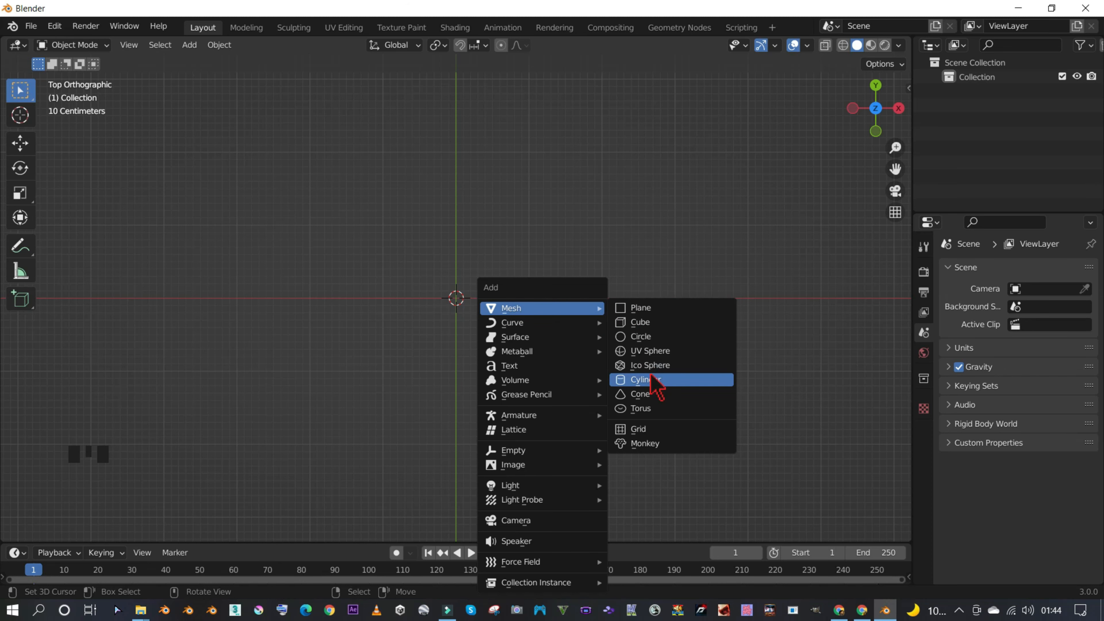
left_click(654, 380)
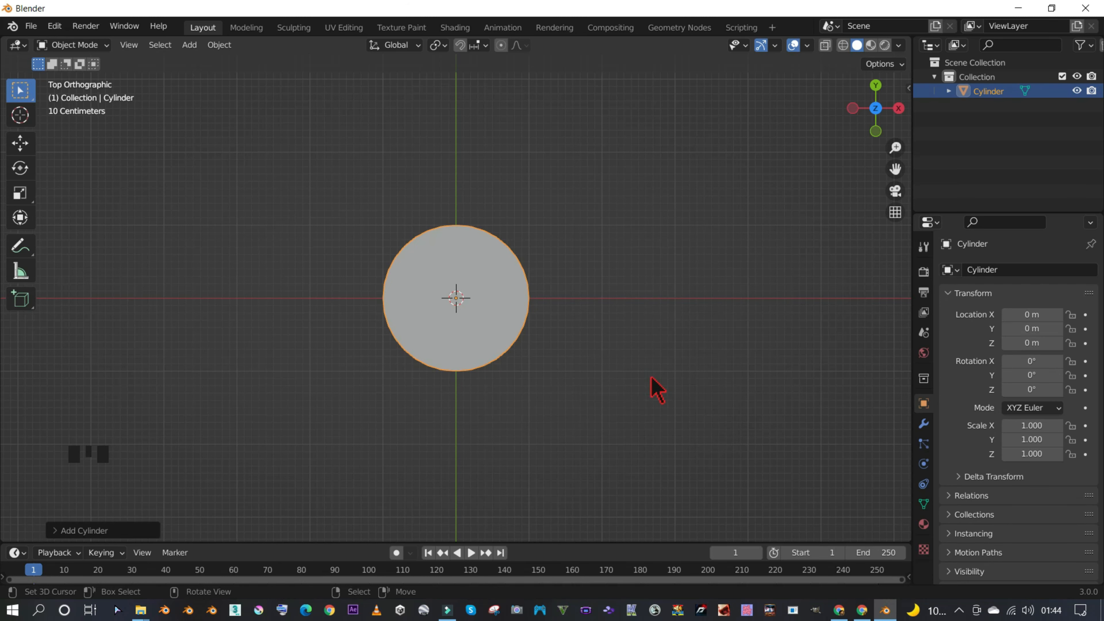
left_click(87, 530)
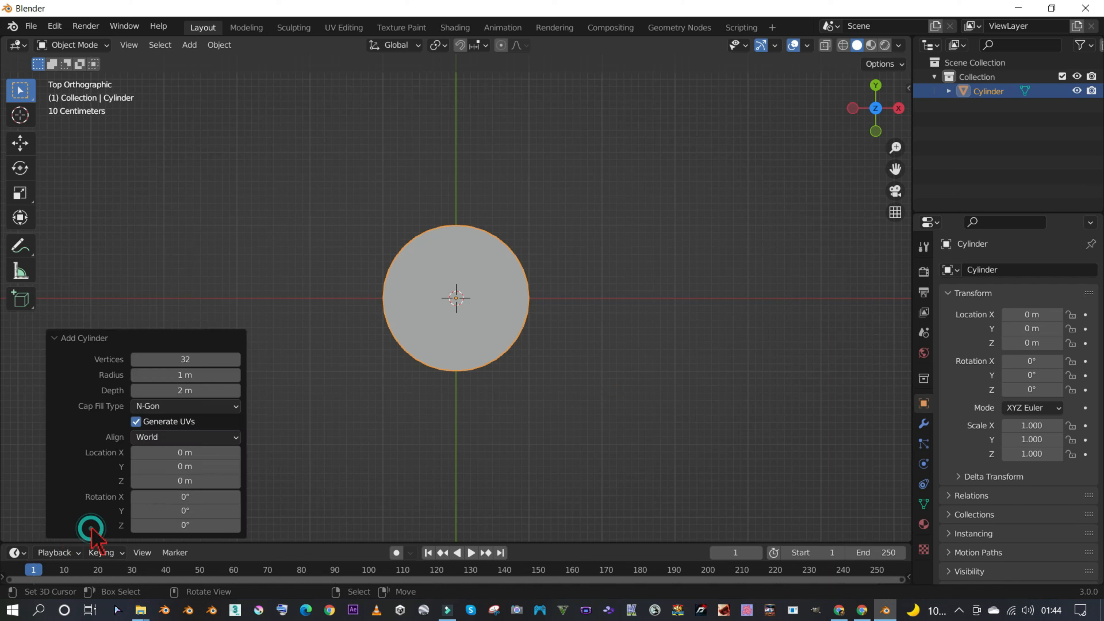
left_click(190, 361)
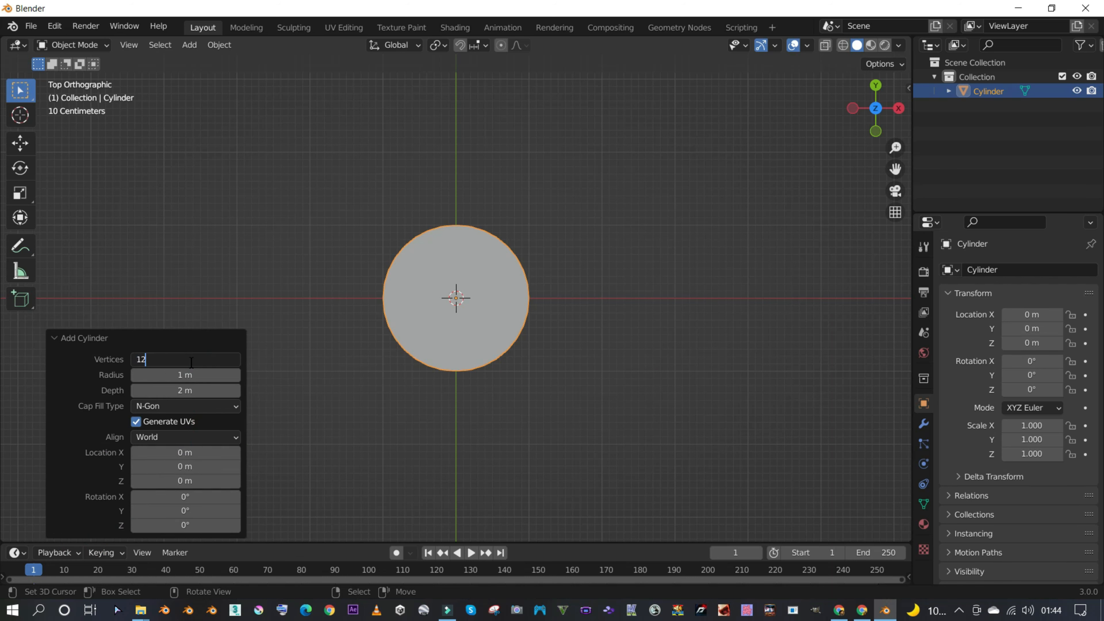
type("12")
left_click(298, 327)
scroll(513, 278, "up", 2)
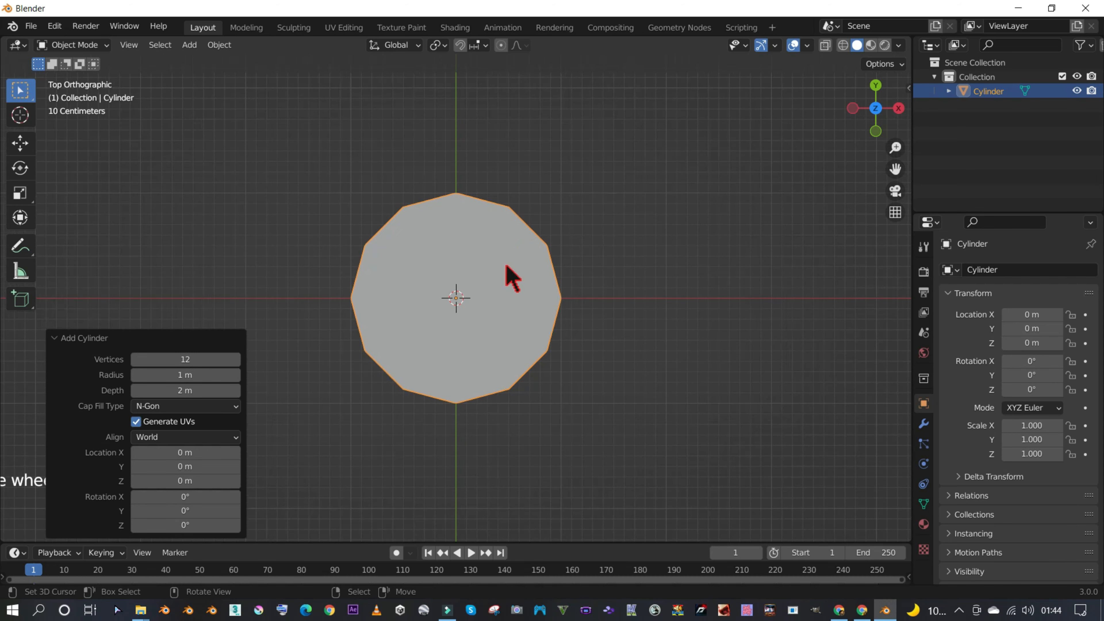
right_click(493, 298)
key("Tab")
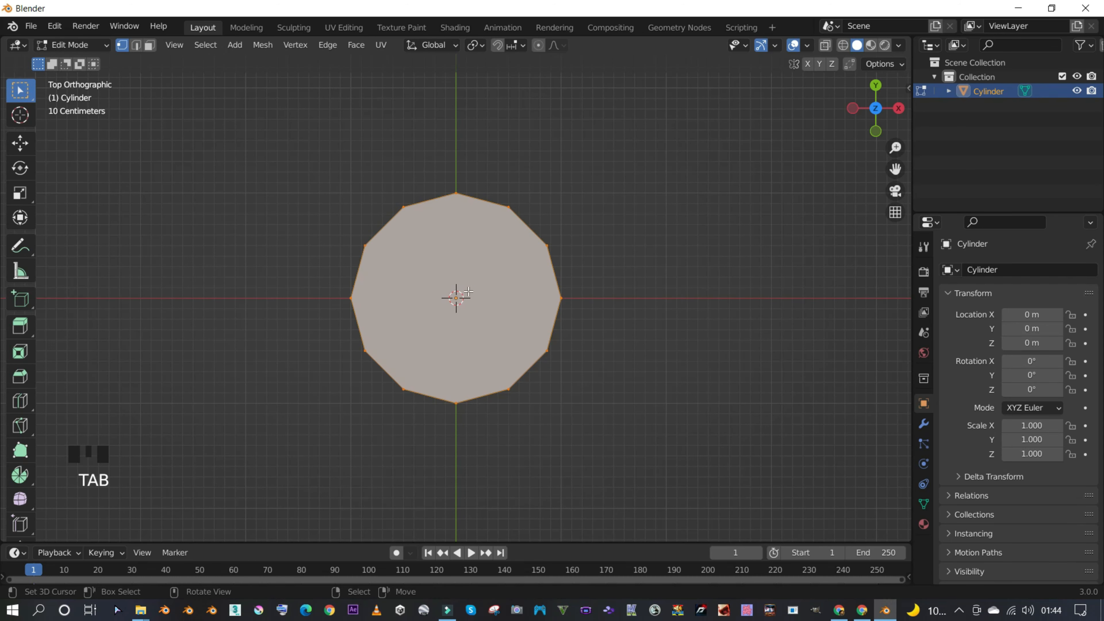
key("z")
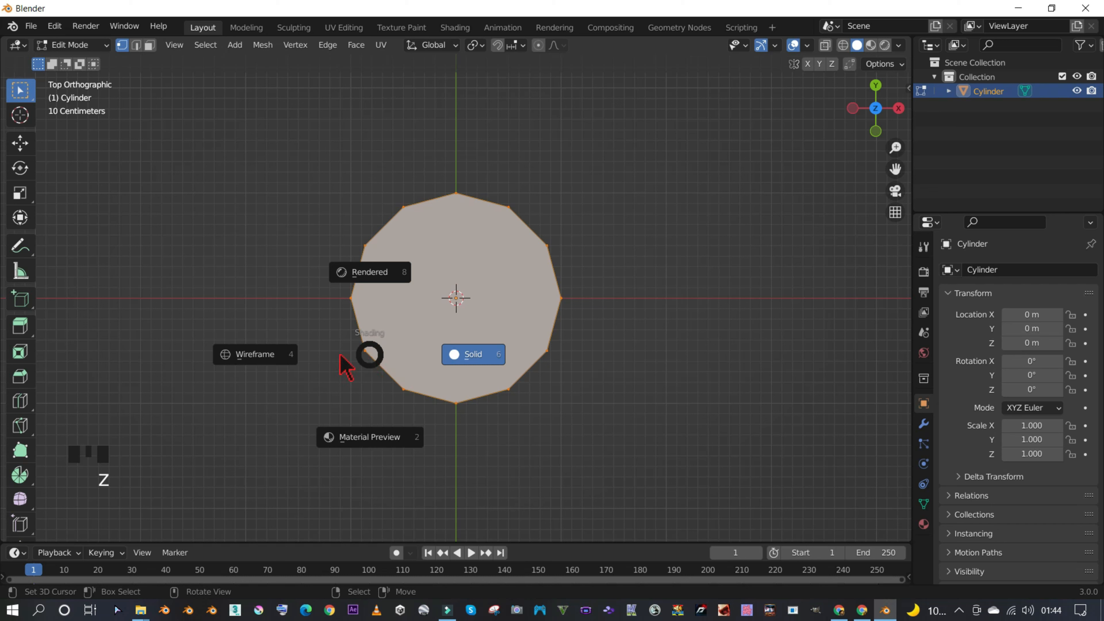
left_click(263, 359)
right_click(359, 348)
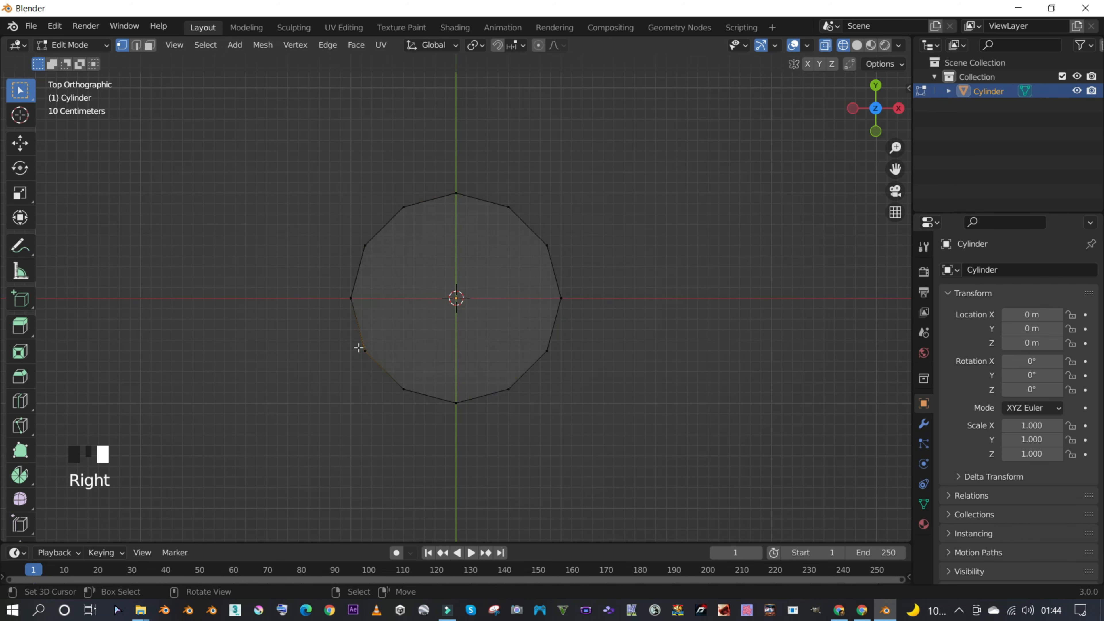
key("c")
mouse_move(362, 345)
left_mouse_down()
mouse_move(406, 385)
mouse_move(501, 400)
mouse_move(559, 348)
mouse_move(552, 245)
mouse_move(520, 219)
mouse_move(451, 203)
mouse_move(357, 247)
mouse_move(345, 309)
left_mouse_up()
right_click(349, 302)
key("a")
key("a")
key("a")
key("a")
key("a")
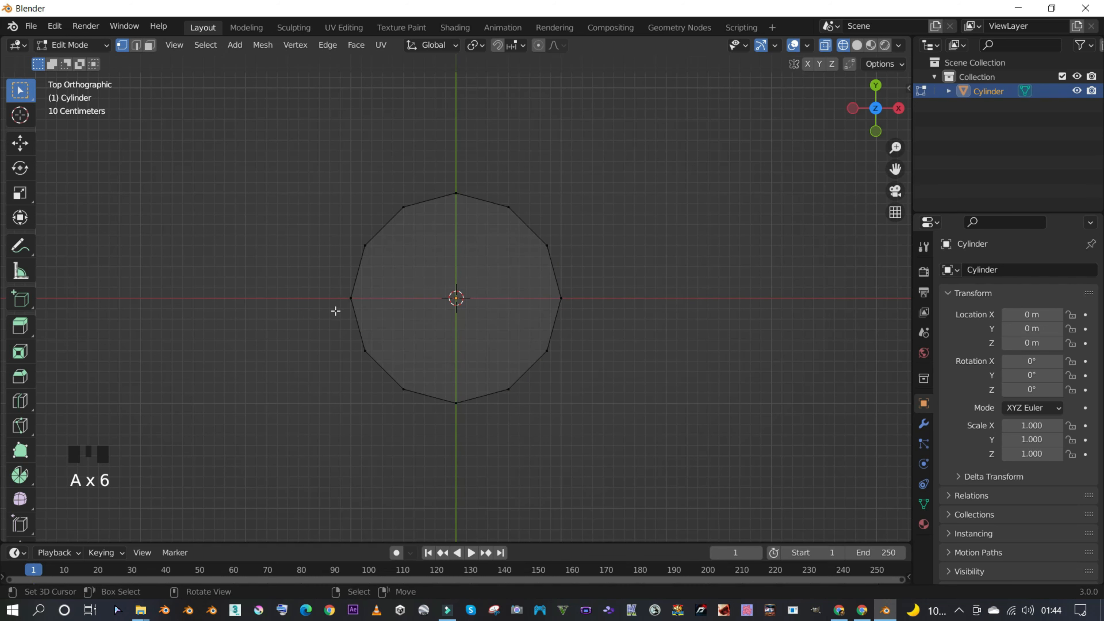
middle_click_drag(350, 306, 500, 198)
scroll(504, 233, "down", 3)
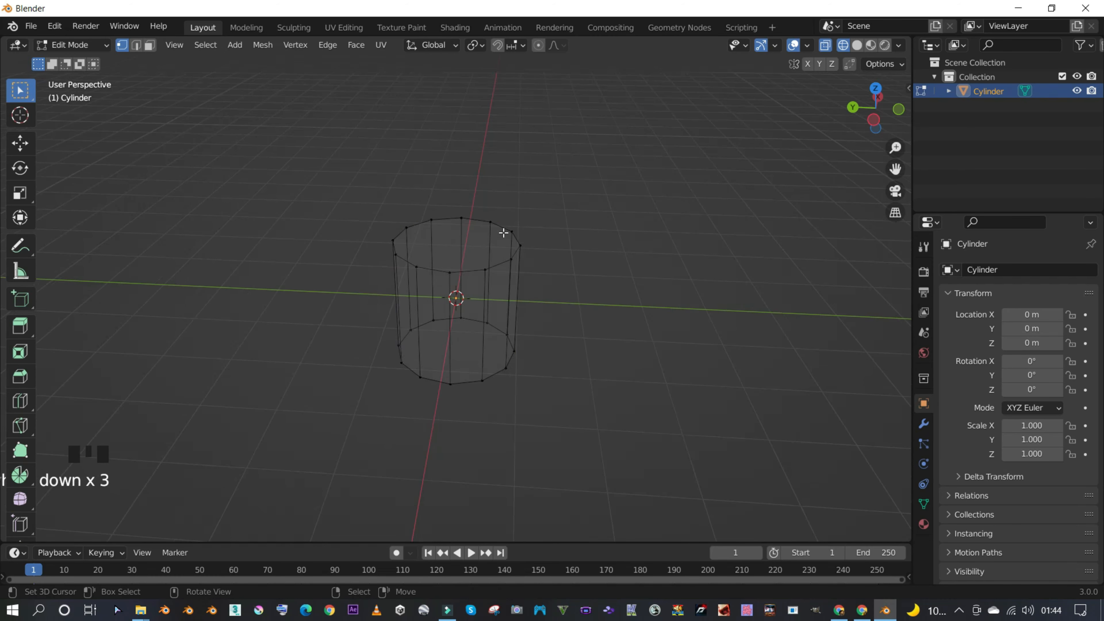
key("Tab")
key("z")
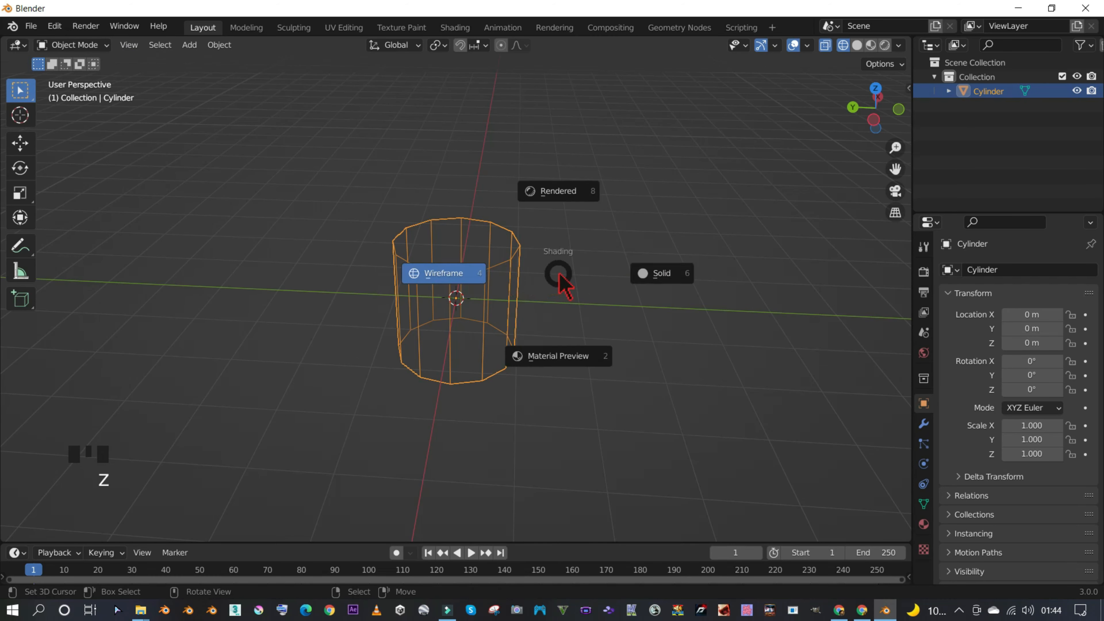
left_click(669, 278)
- Flatten the cylinder into a thin disc by scaling it along Z to about 0.053
key("s")
key("z")
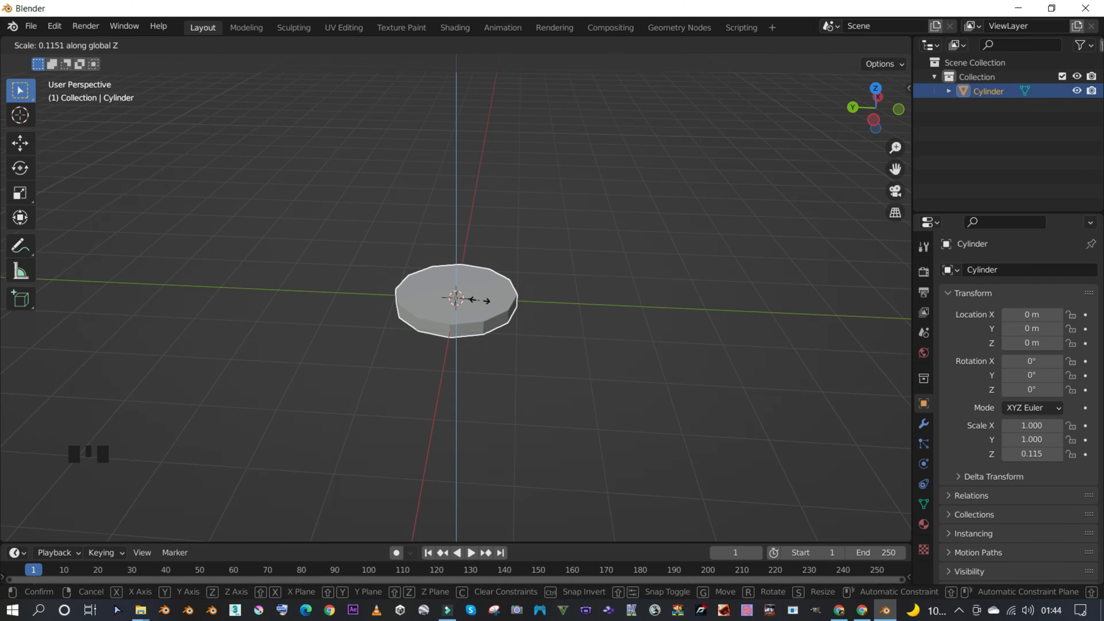
left_click(466, 297)
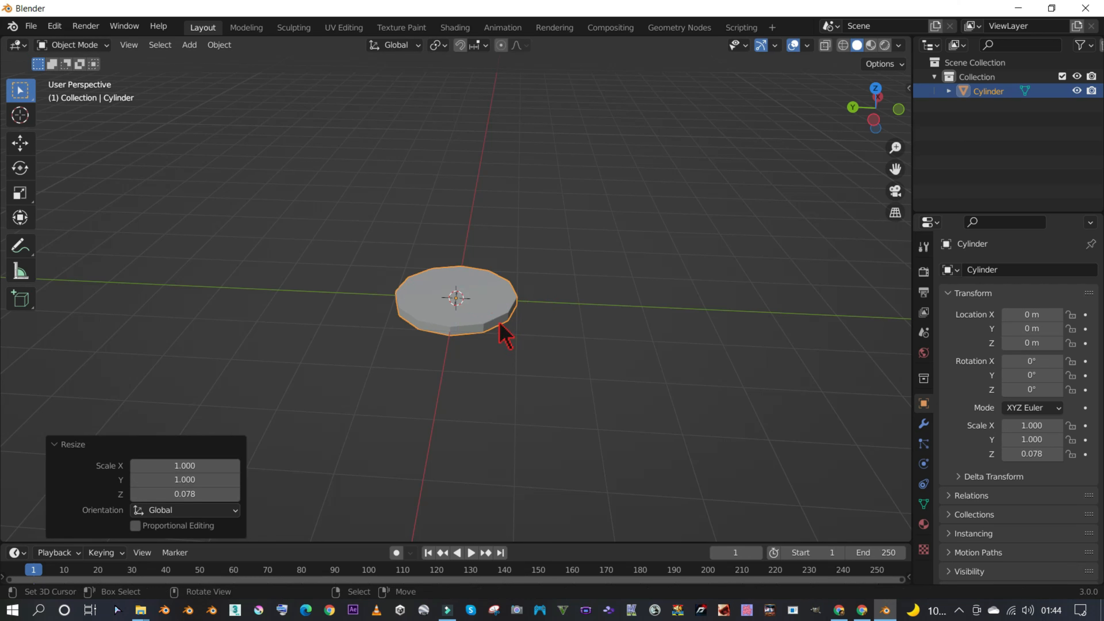
key("s")
key("z")
left_click(586, 293)
key("s")
left_click(585, 294)
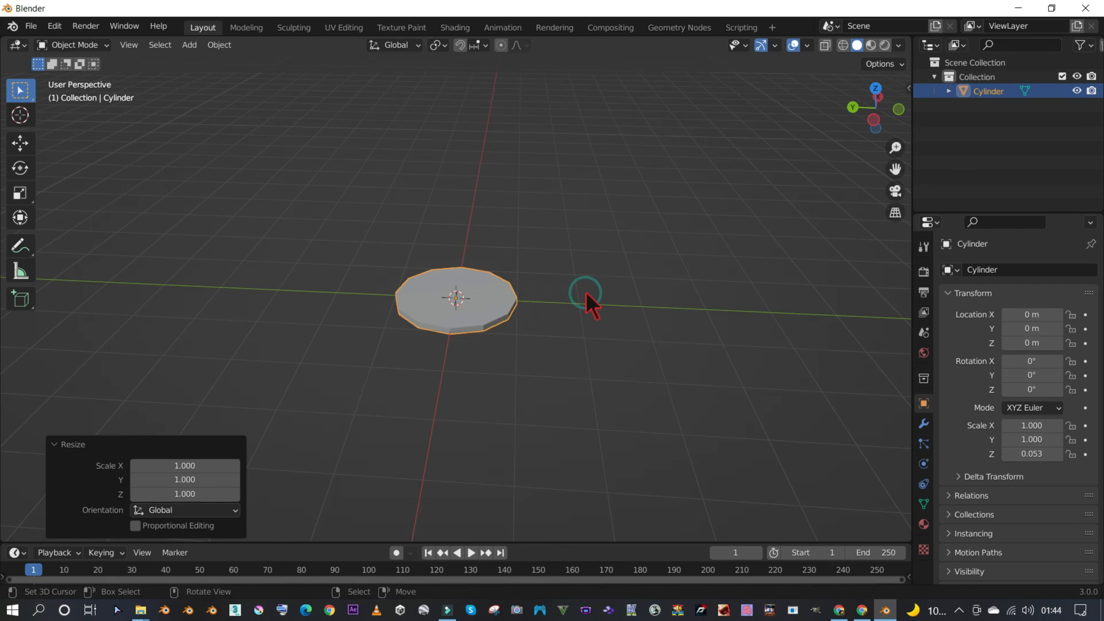
- In Edit Mode, select four adjacent vertices on the disc's lower rim, running from the negative X side to the negative Y side
key("Tab")
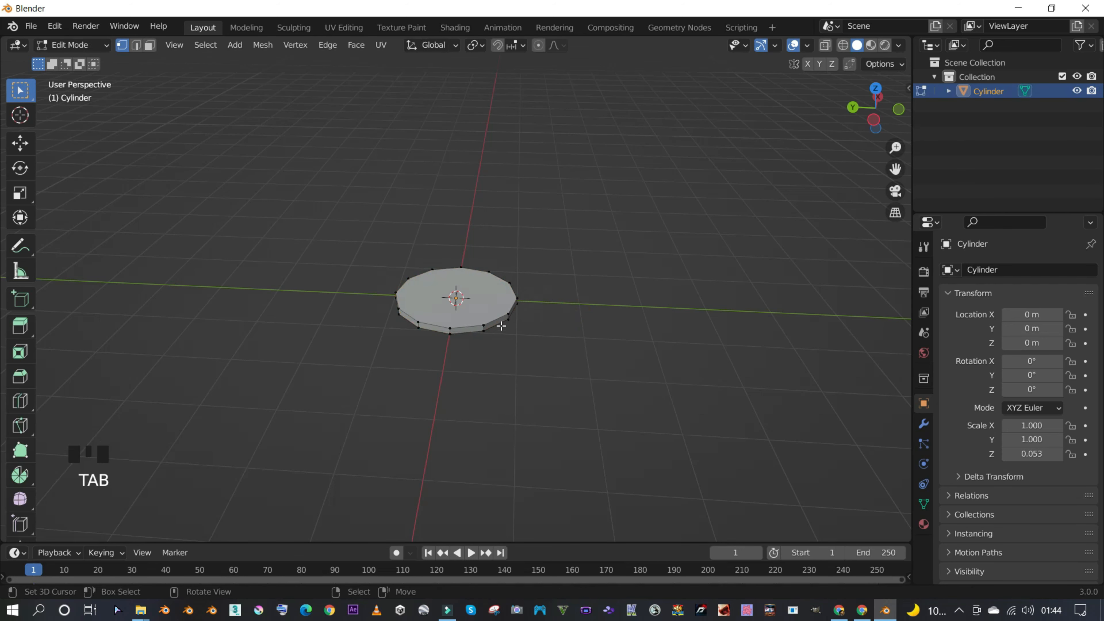
scroll(498, 330, "up", 7)
middle_click_drag(498, 329, 435, 363)
right_click(387, 327)
right_click(501, 421, "shift")
right_click(617, 397, "shift")
middle_click_drag(617, 397, 590, 388)
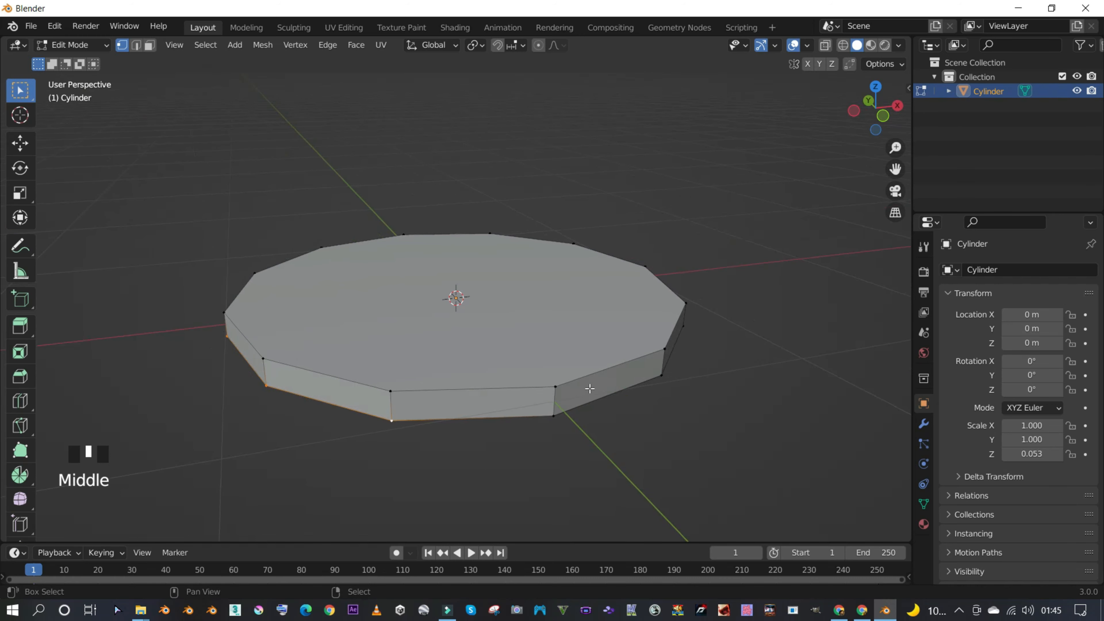
right_click(553, 408, "shift")
- Set the viewport to the top orthographic view with the rim vertices still selected
middle_click_drag(628, 353, 546, 385)
scroll(579, 357, "down", 4)
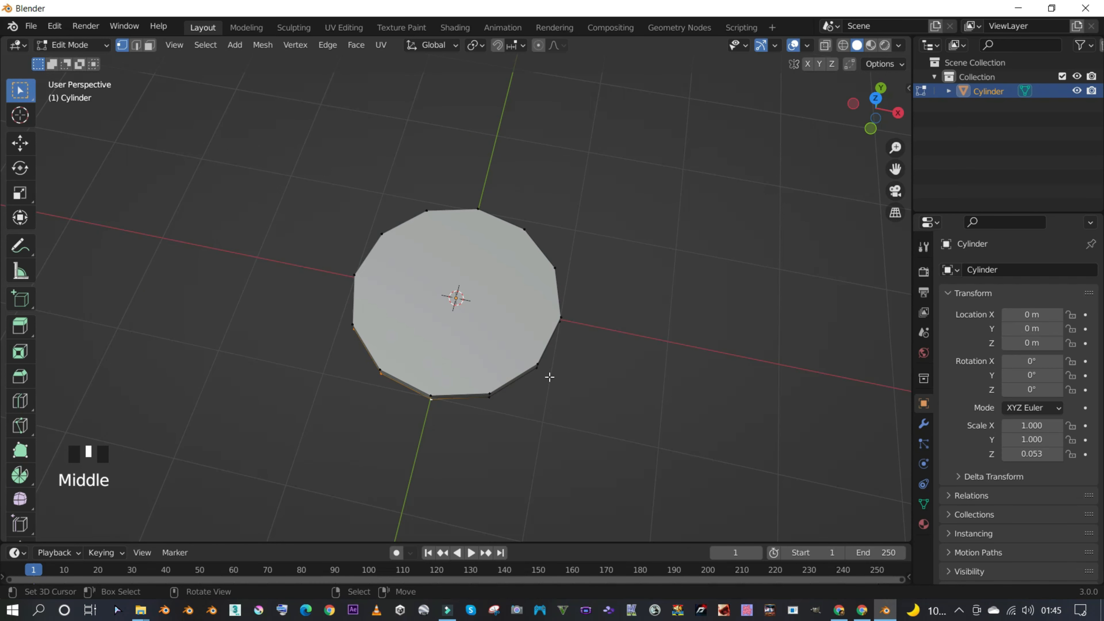
key("KP_5")
key("KP_1")
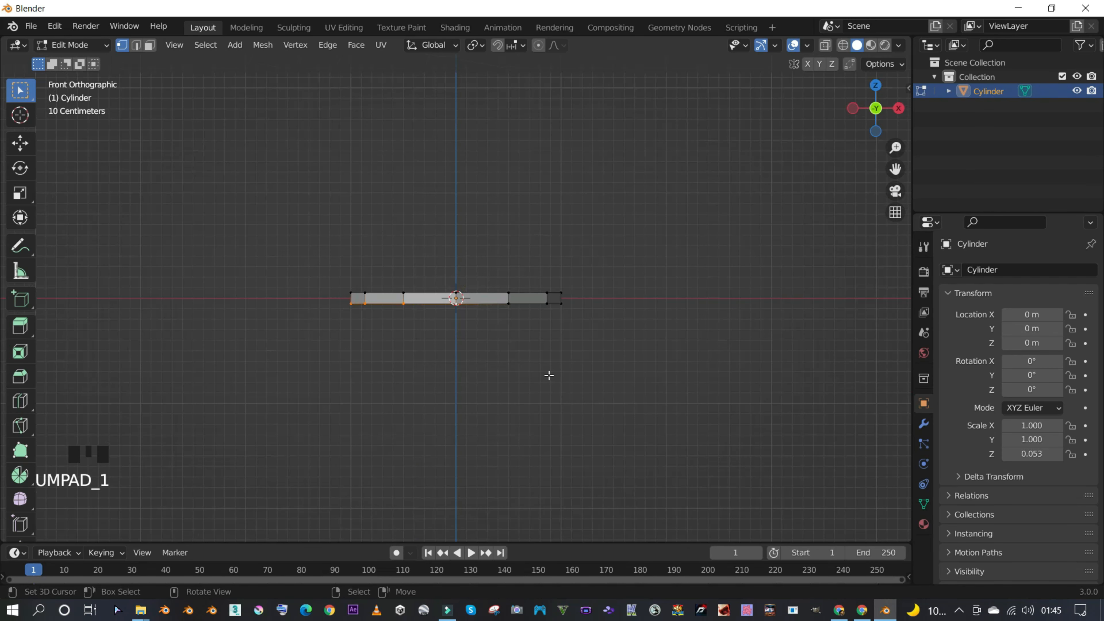
key("KP_7")
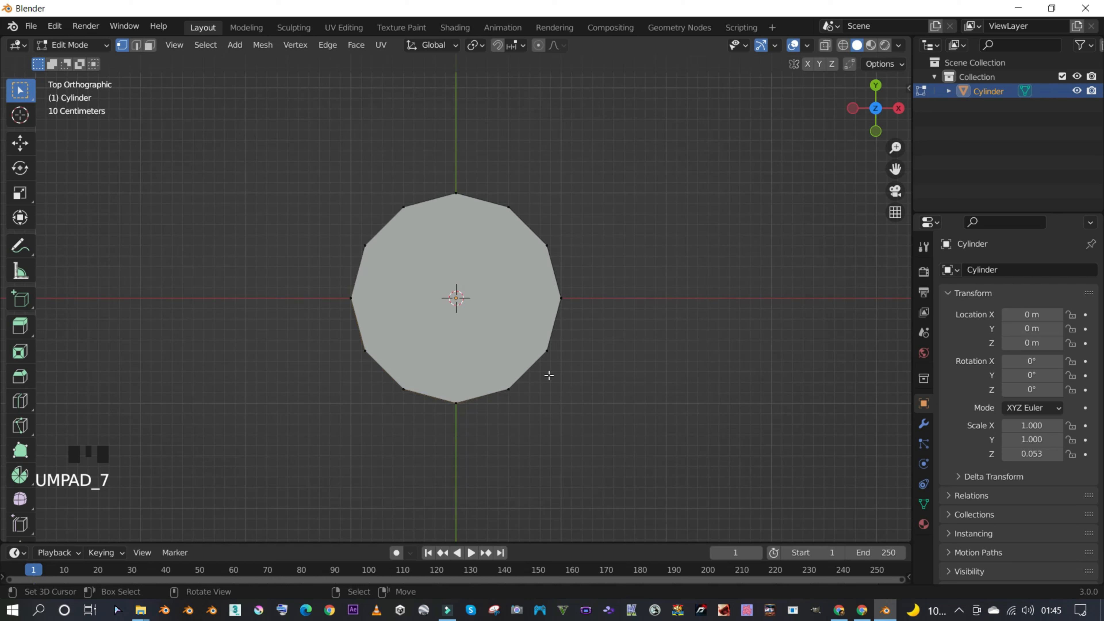
key("e")
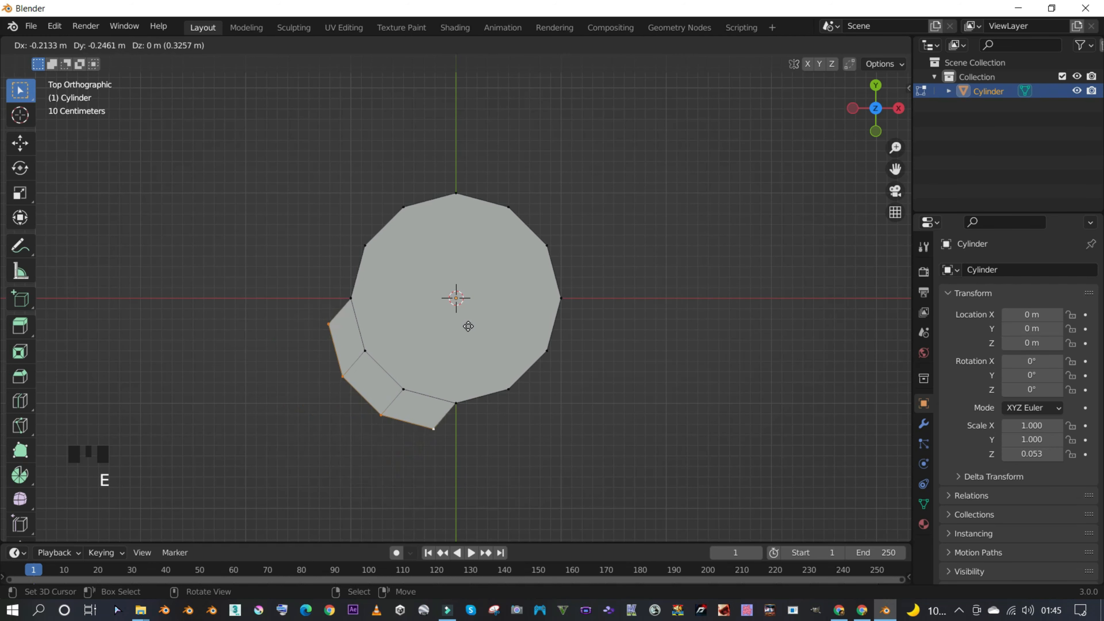
right_click(425, 364)
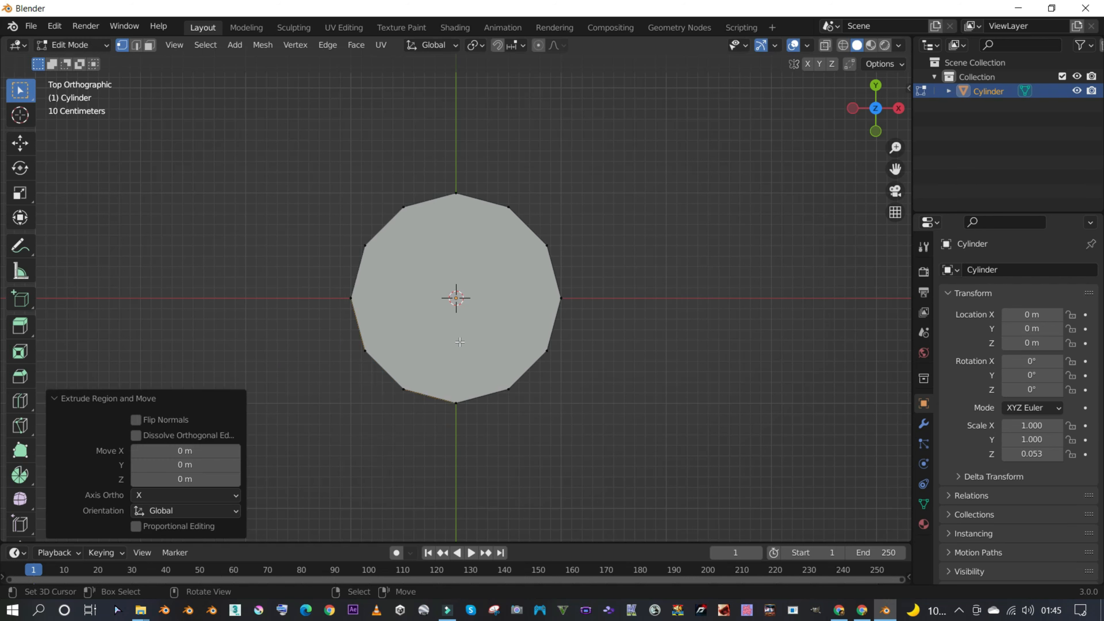
key("ctrl+z")
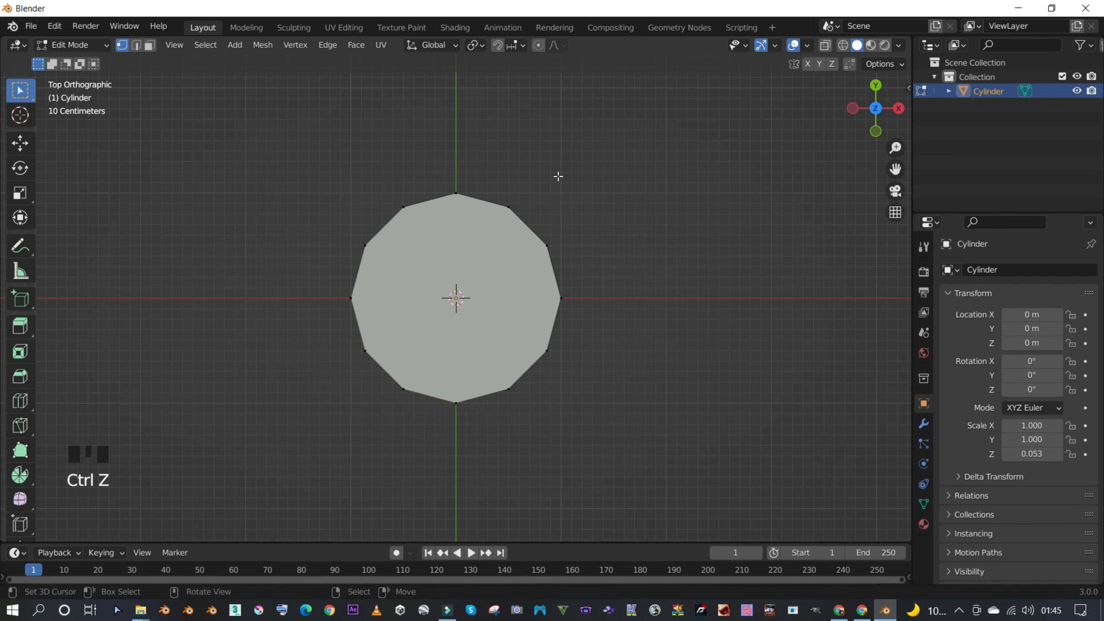
- Enable snapping and extrude the four selected rim vertices by -1.3 m in X and -1.3 m in Y
left_click(498, 45)
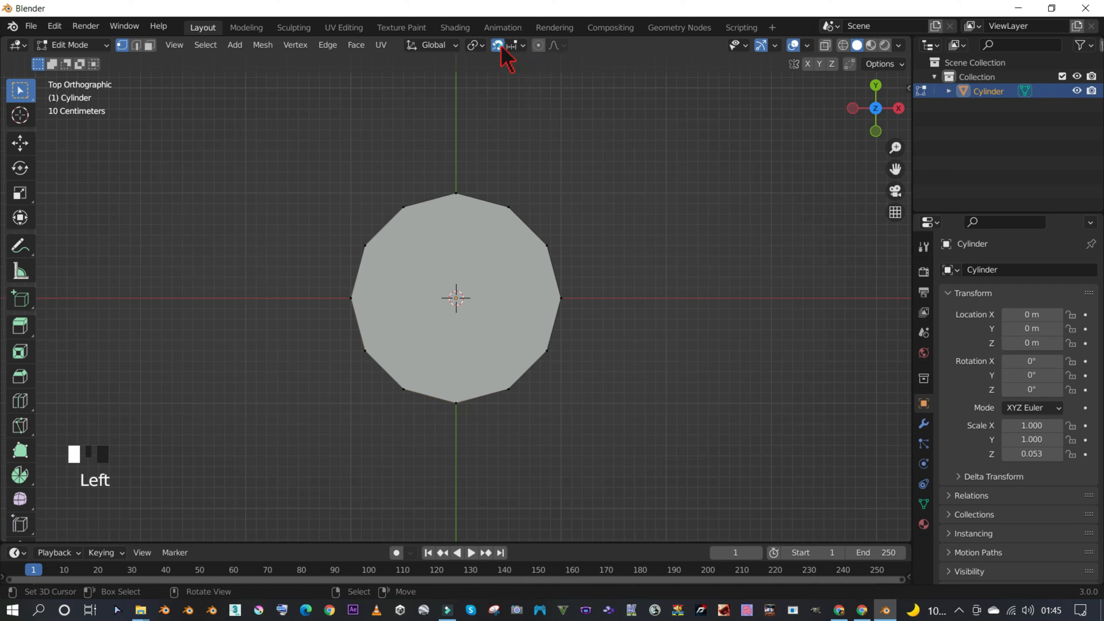
key("e")
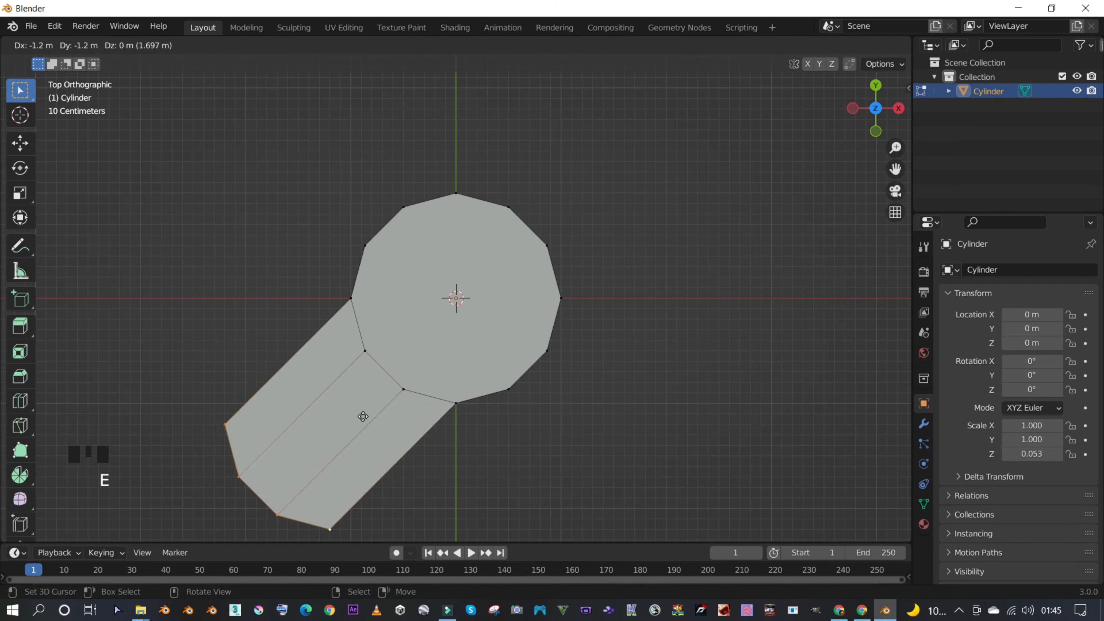
left_click(356, 421)
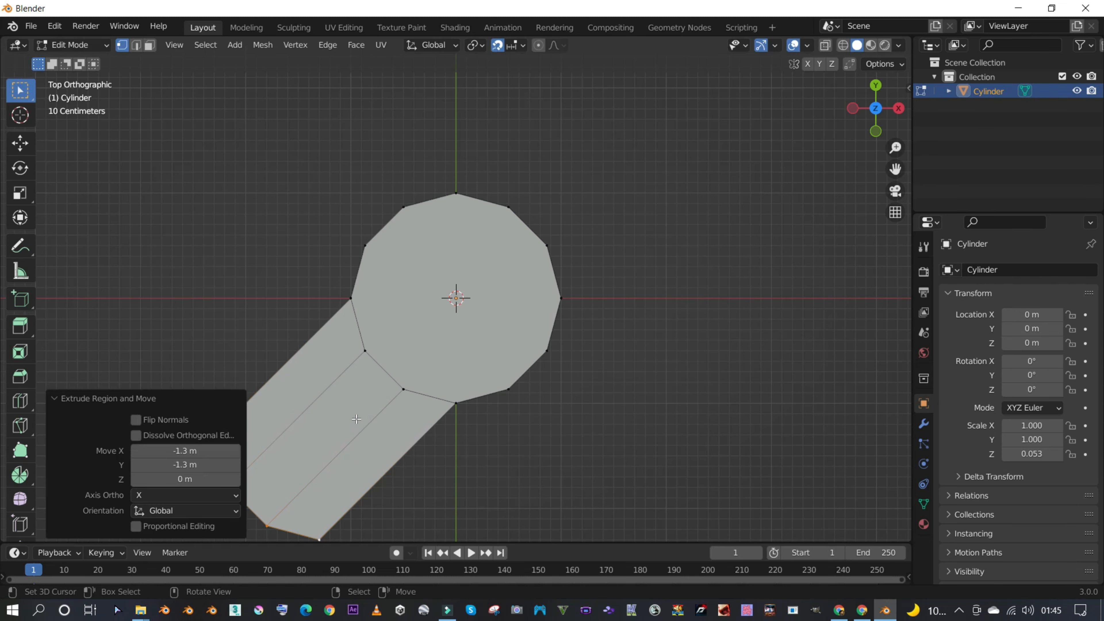
scroll(378, 386, "down", 2)
middle_click_drag(545, 380, 589, 288, "shift")
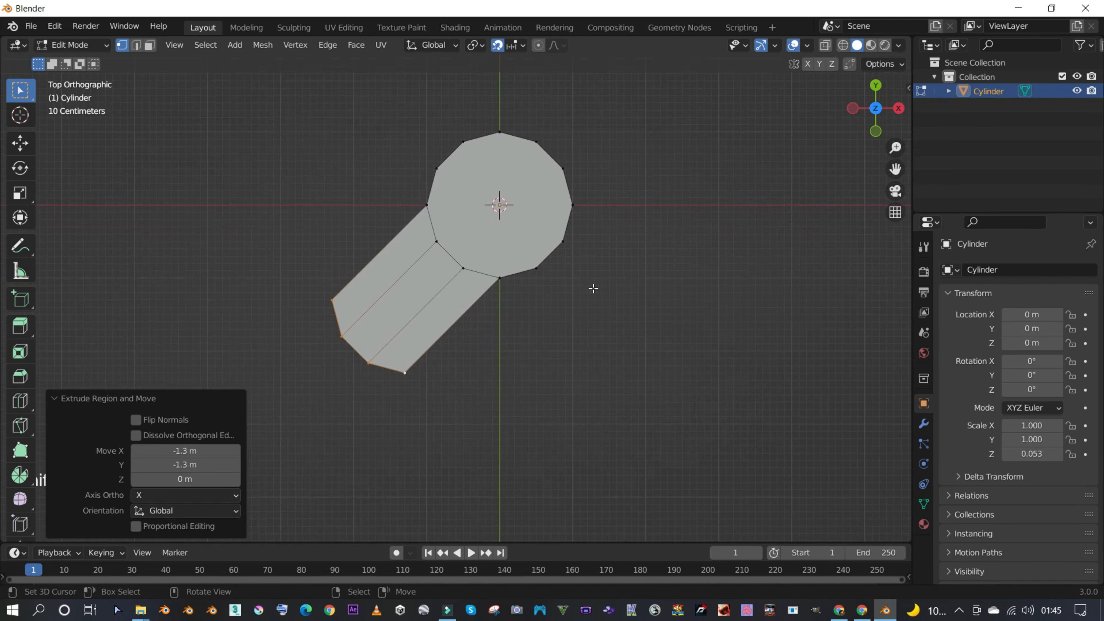
- Collapse the extruded vertices to one point with scale 0, and move it diagonally outward onto the nearest major grid intersection
type("s0")
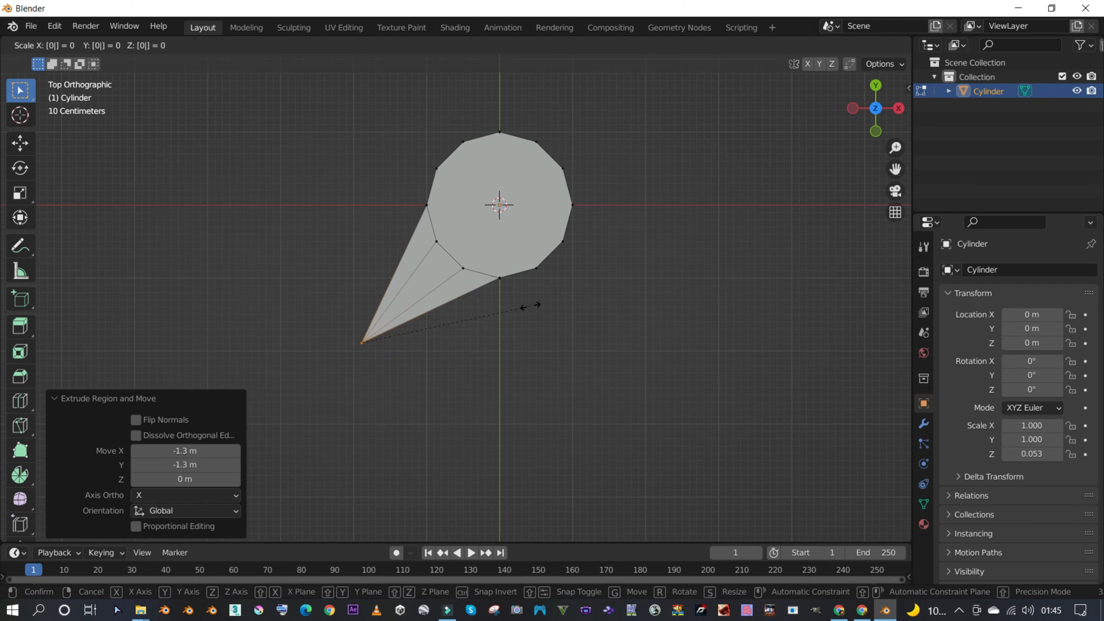
key("Return")
scroll(430, 336, "up", 3)
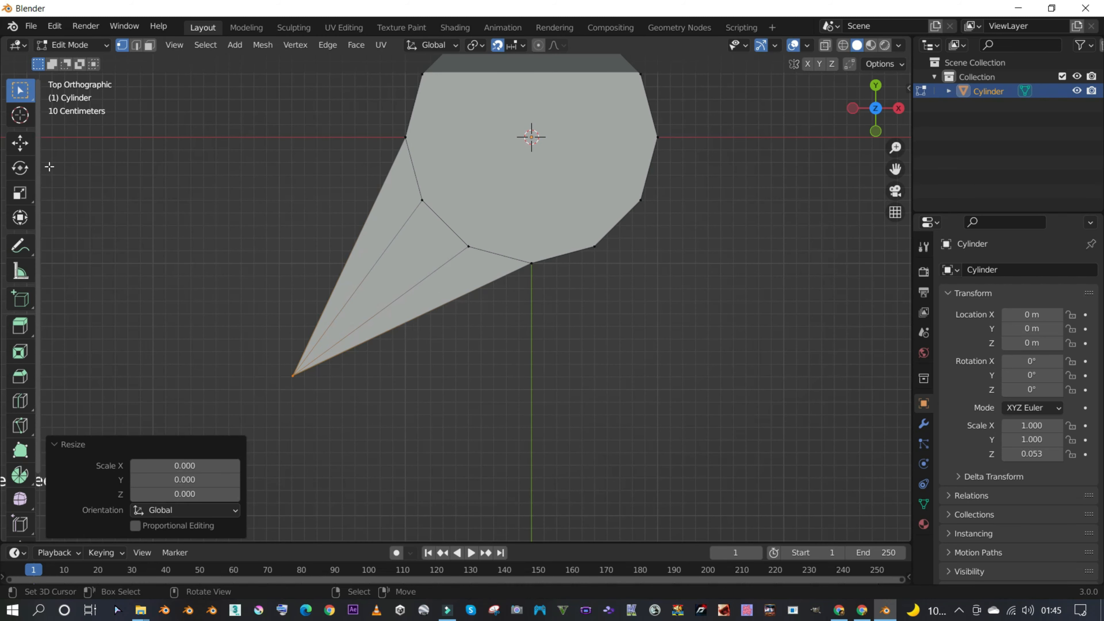
left_click(20, 143)
left_click_drag(295, 320, 295, 332)
mouse_move(345, 389)
left_mouse_down()
mouse_move(319, 393)
mouse_move(331, 399)
left_mouse_up()
scroll(424, 369, "down", 5)
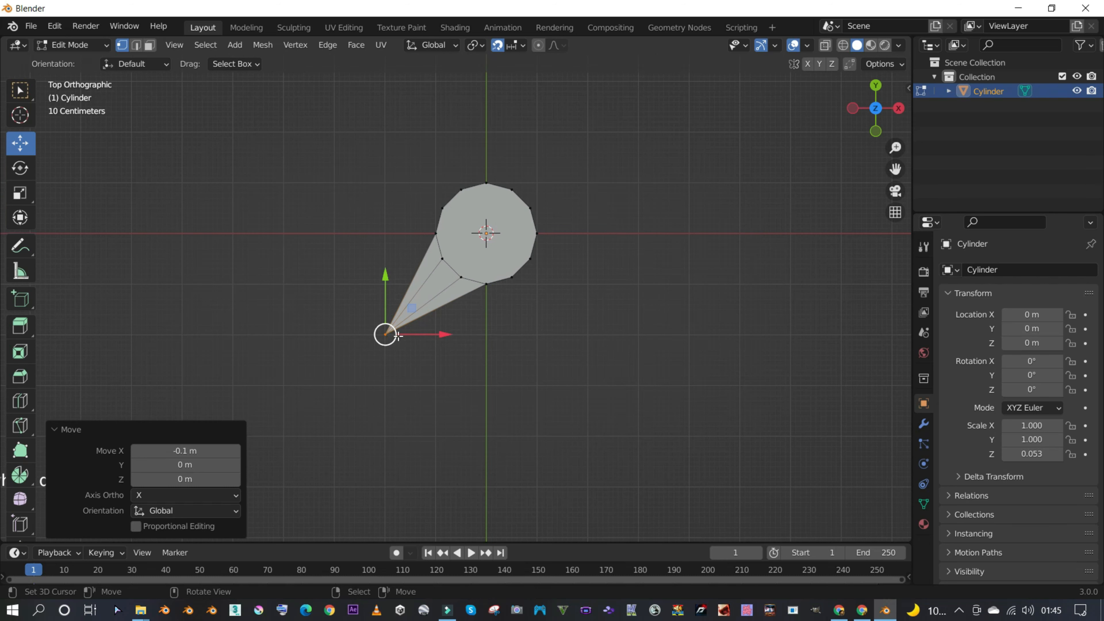
scroll(491, 281, "up", 3)
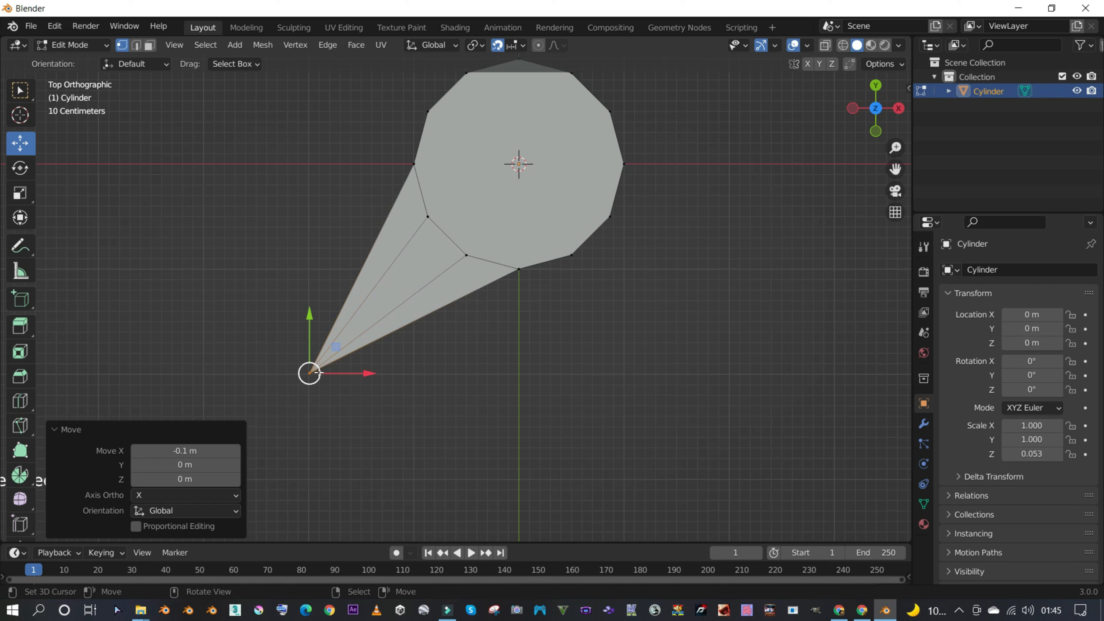
- Merge the overlapping vertices at the outer corner point with Merge by Distance
key("F3")
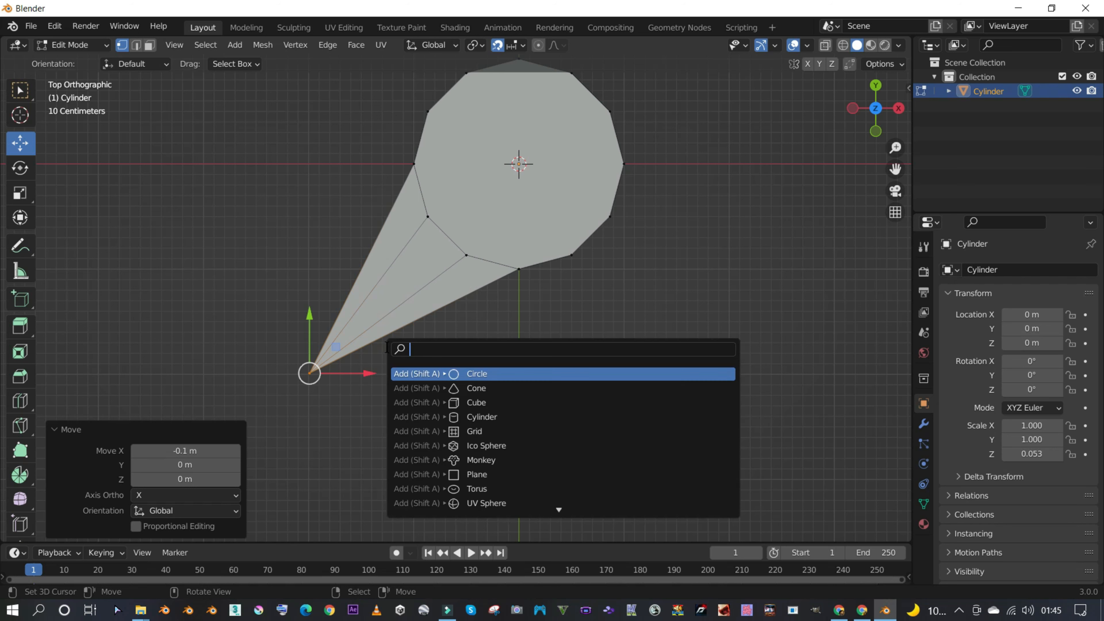
type("mer")
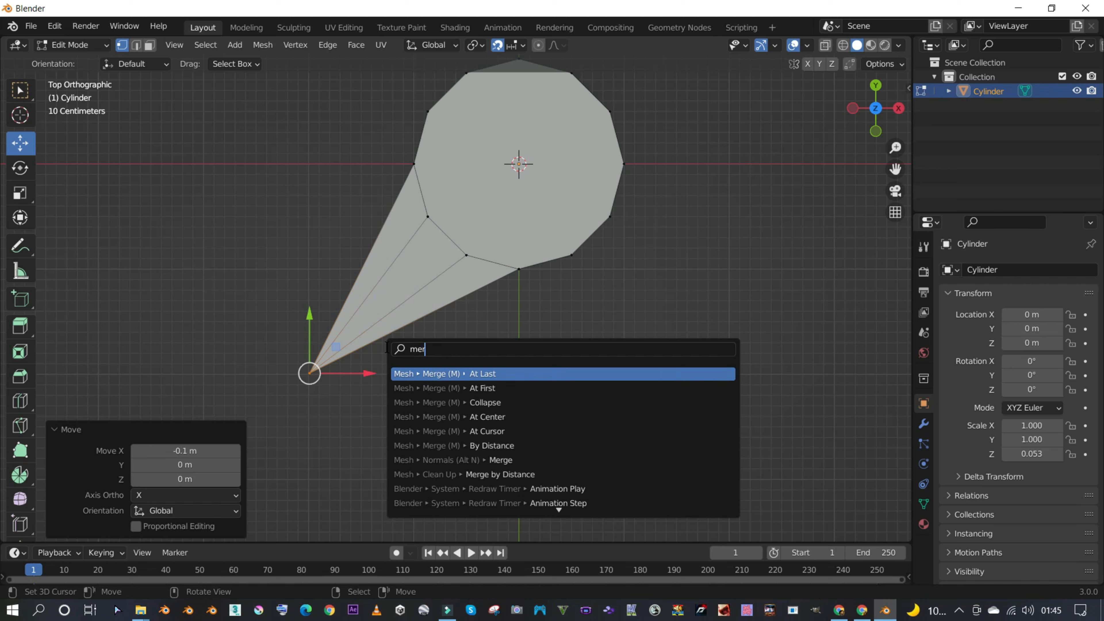
key("Down")
key("Down")
key("Down")
key("Down")
key("Down")
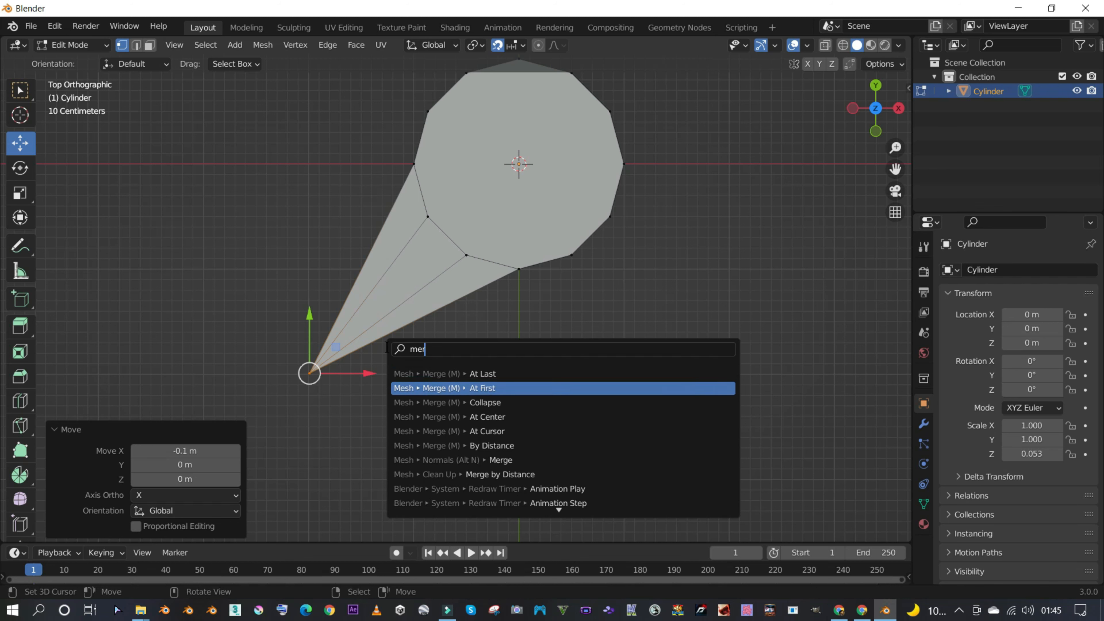
key("Return")
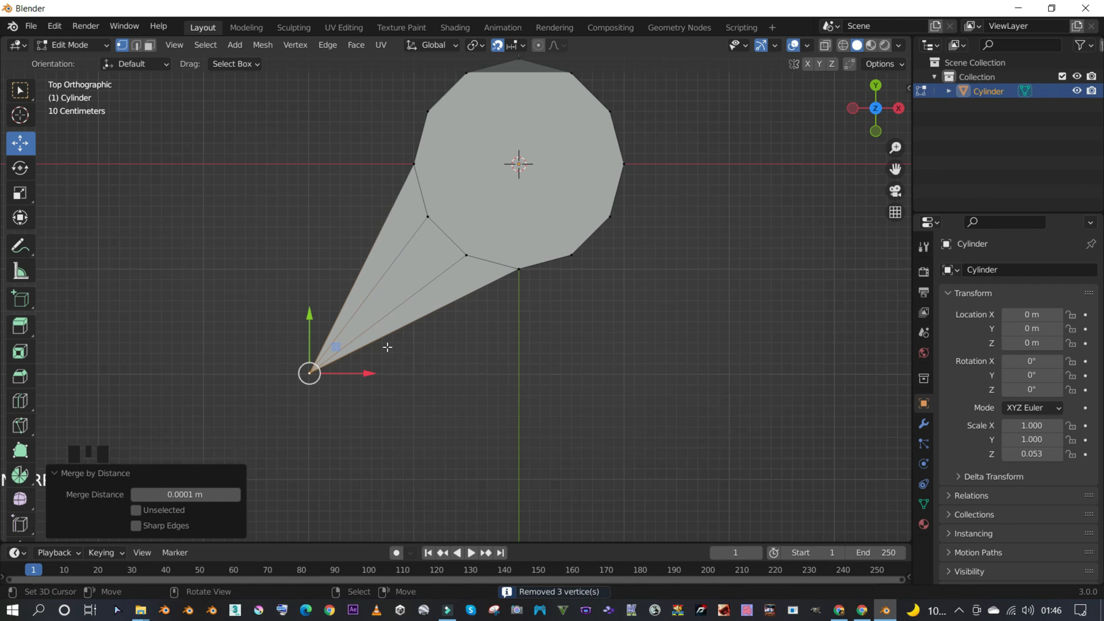
- In edge select mode, select the edge from the disc's negative Y vertex to the outer corner and extrude it 1 m in X and -0.5 m in Y
right_click(522, 270)
right_click(312, 373, "shift")
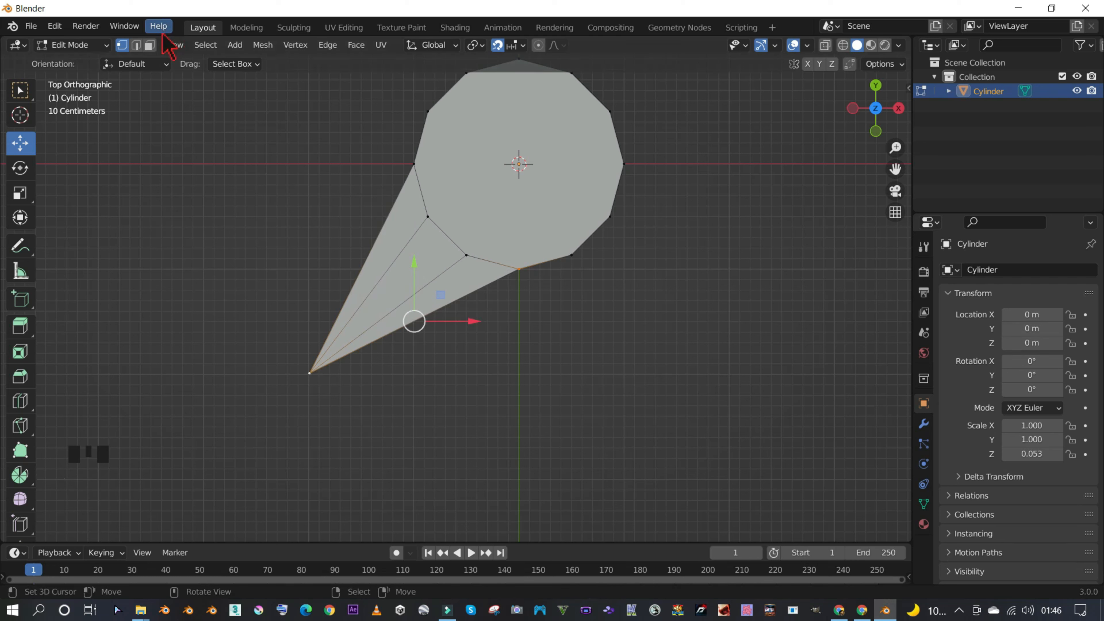
left_click(136, 45)
left_click(150, 45)
left_click(123, 45)
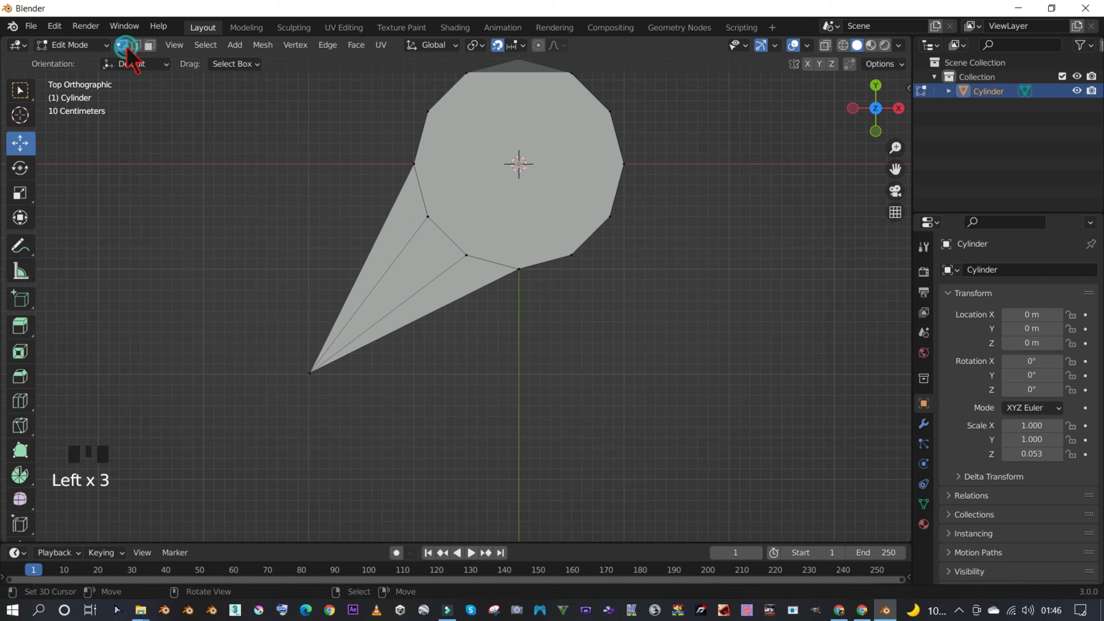
left_click(136, 45)
right_click(446, 304)
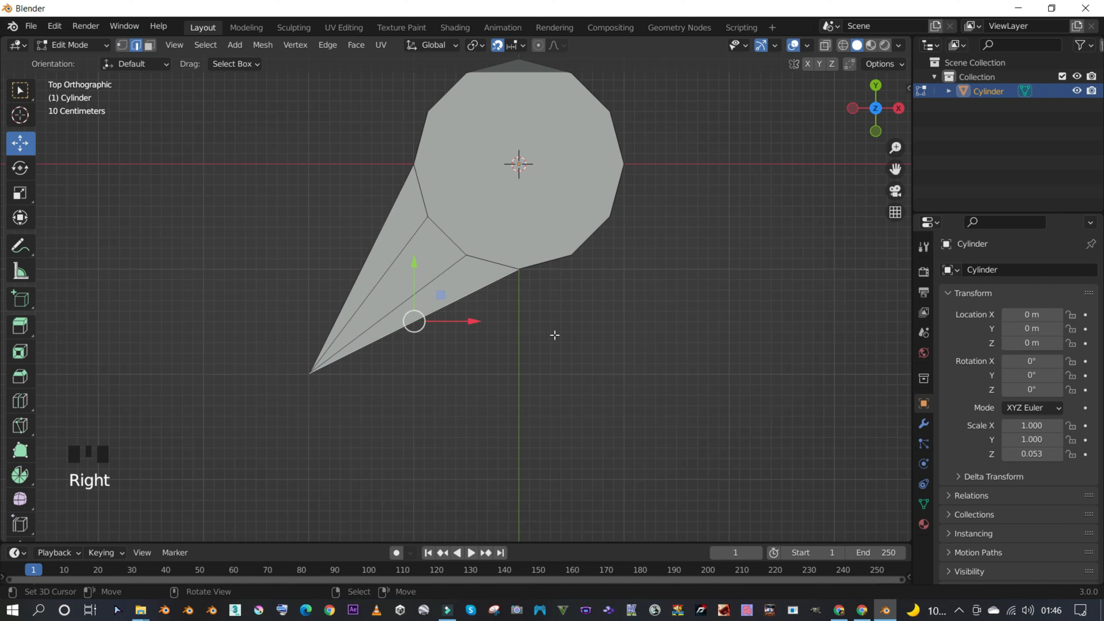
key("e")
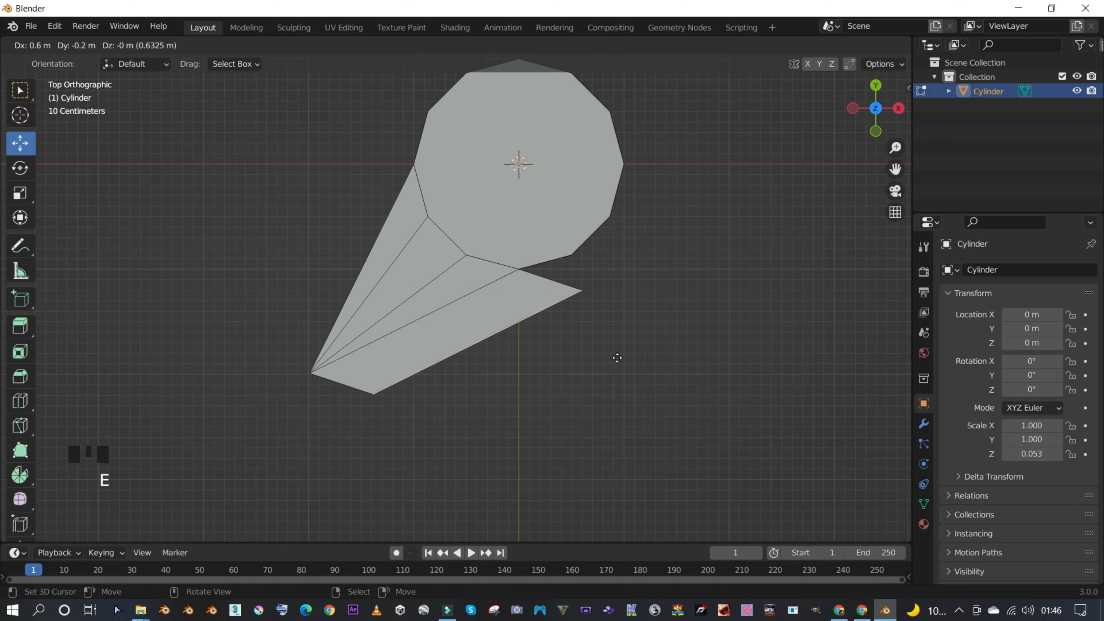
left_click(662, 383)
- Collapse the extruded edge onto the Y axis with scale 0 and merge its vertices by distance in vertex select mode
key("s")
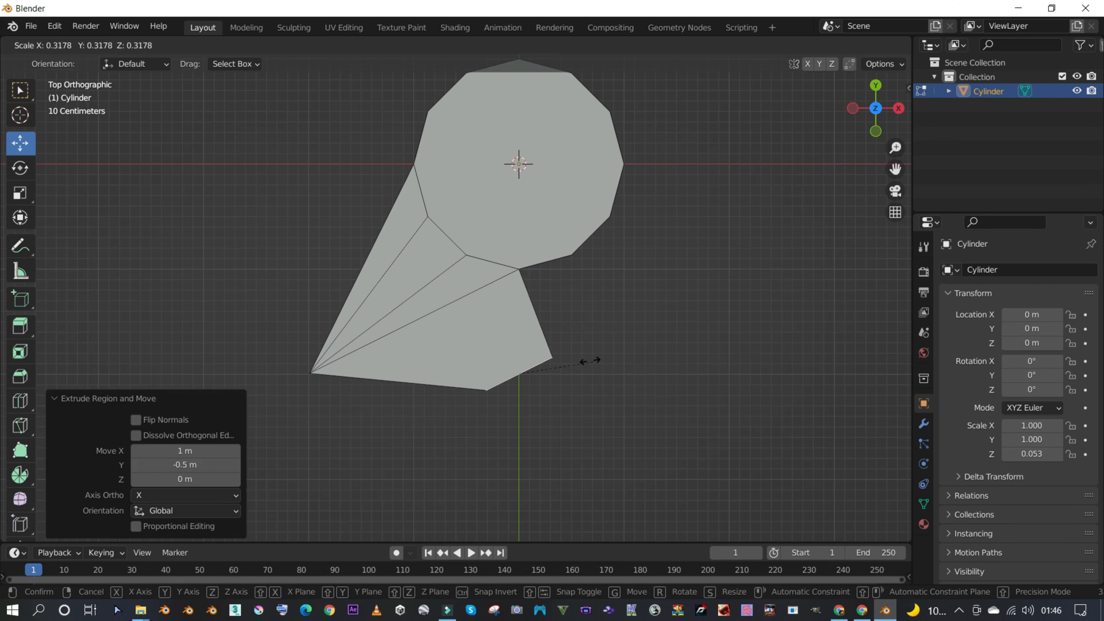
left_click(528, 376)
type("s0")
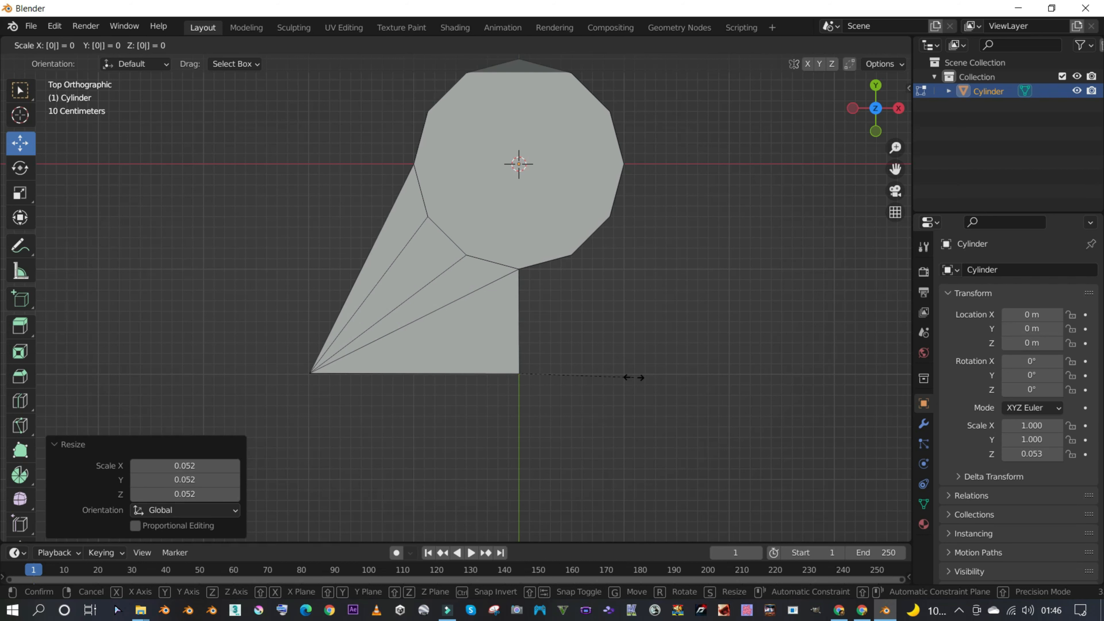
key("Return")
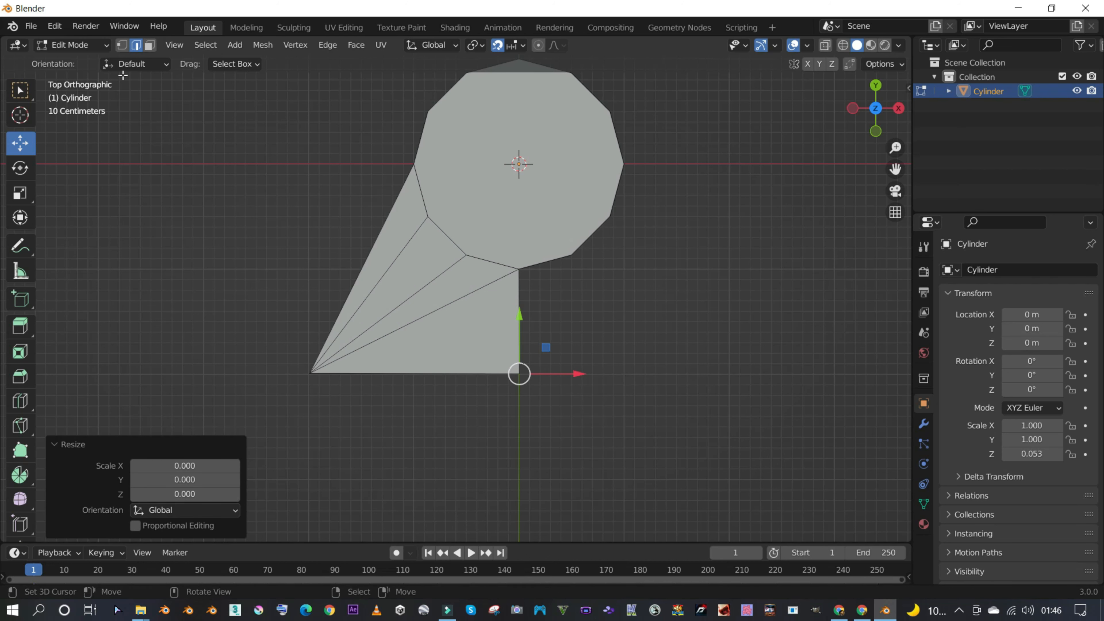
left_click(123, 45)
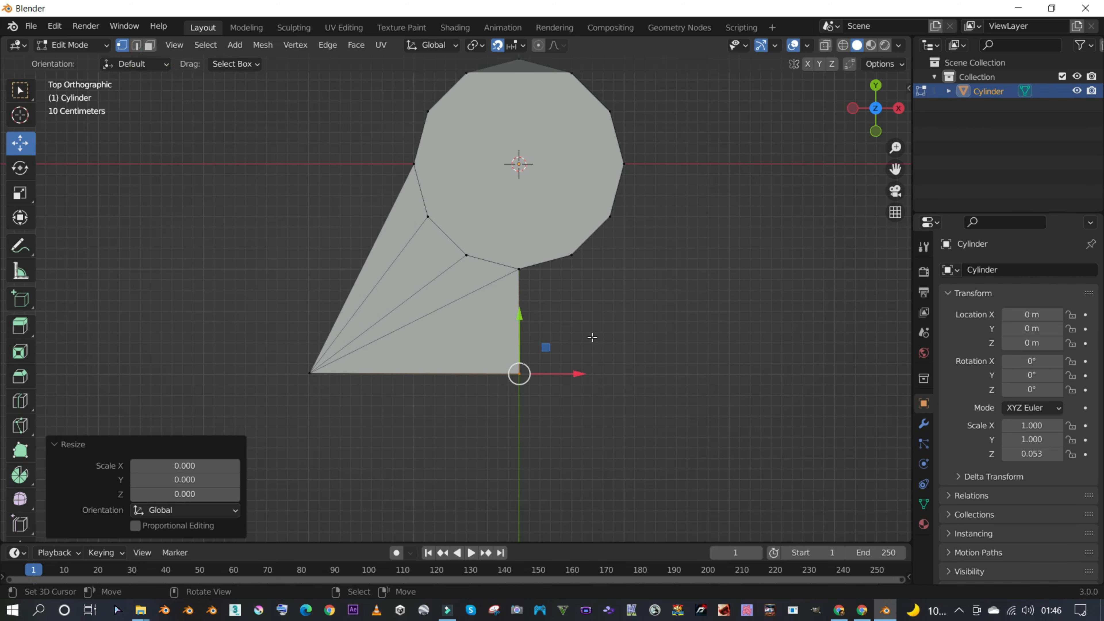
key("F3")
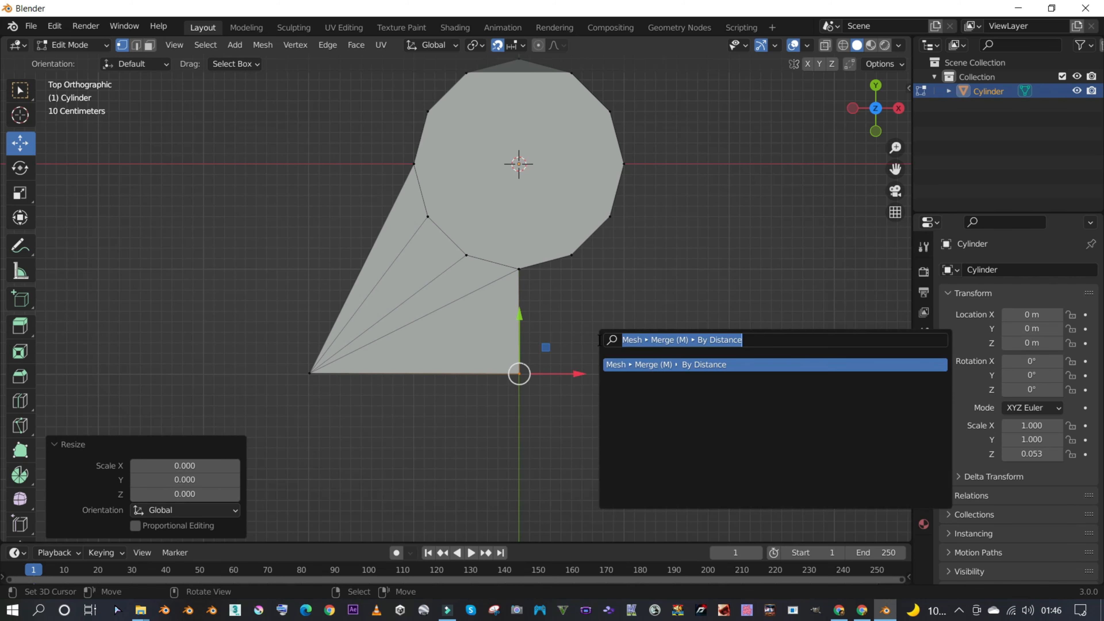
left_click(693, 367)
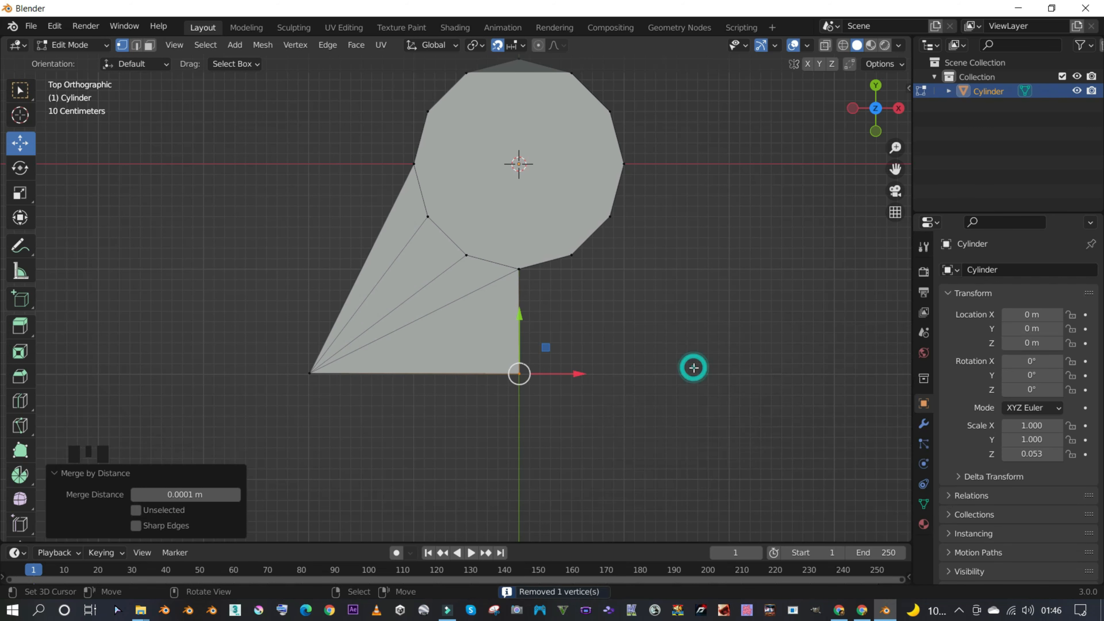
- Select the disc's lower rim vertex on the negative X side and the outer corner vertex, then extrude them -0.9 m in X and 0.6 m in Y
right_click(411, 165)
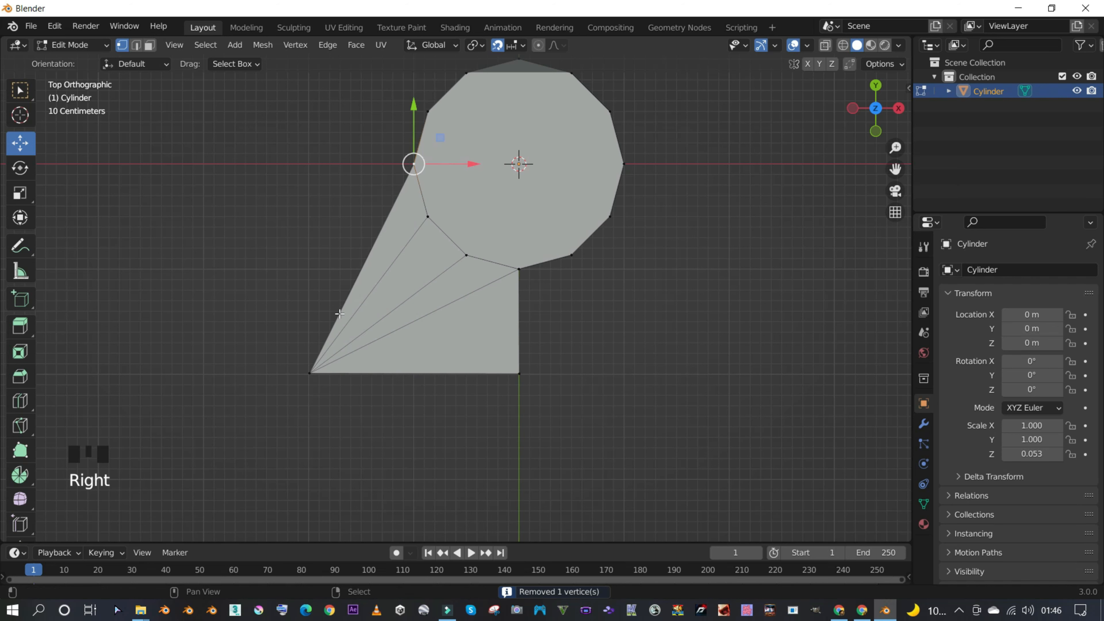
middle_click_drag(408, 180, 392, 212)
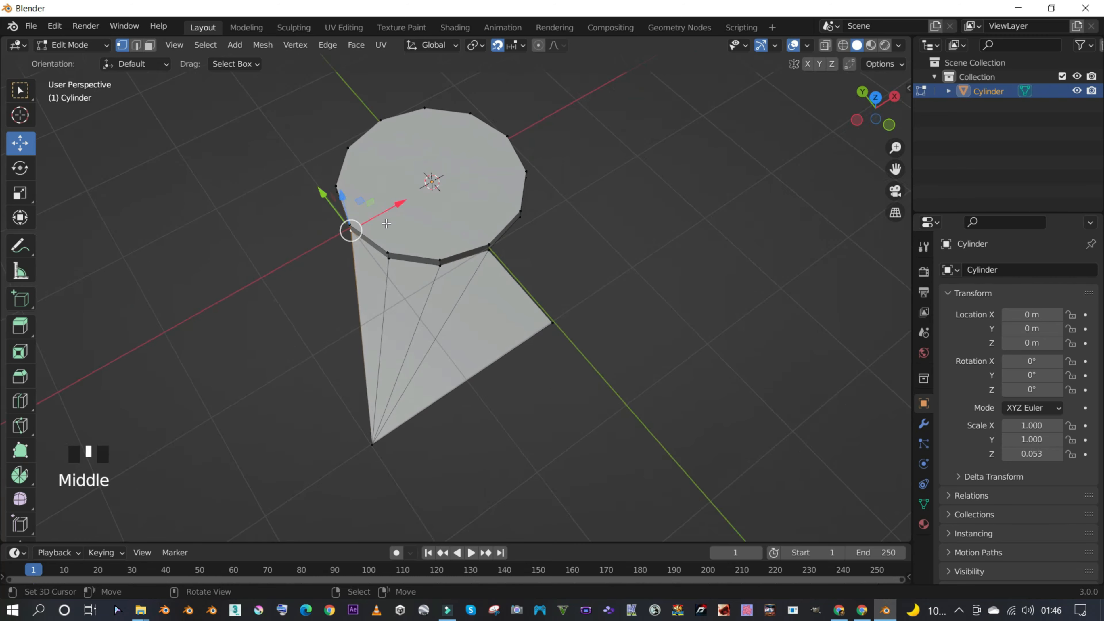
right_click(367, 443, "shift")
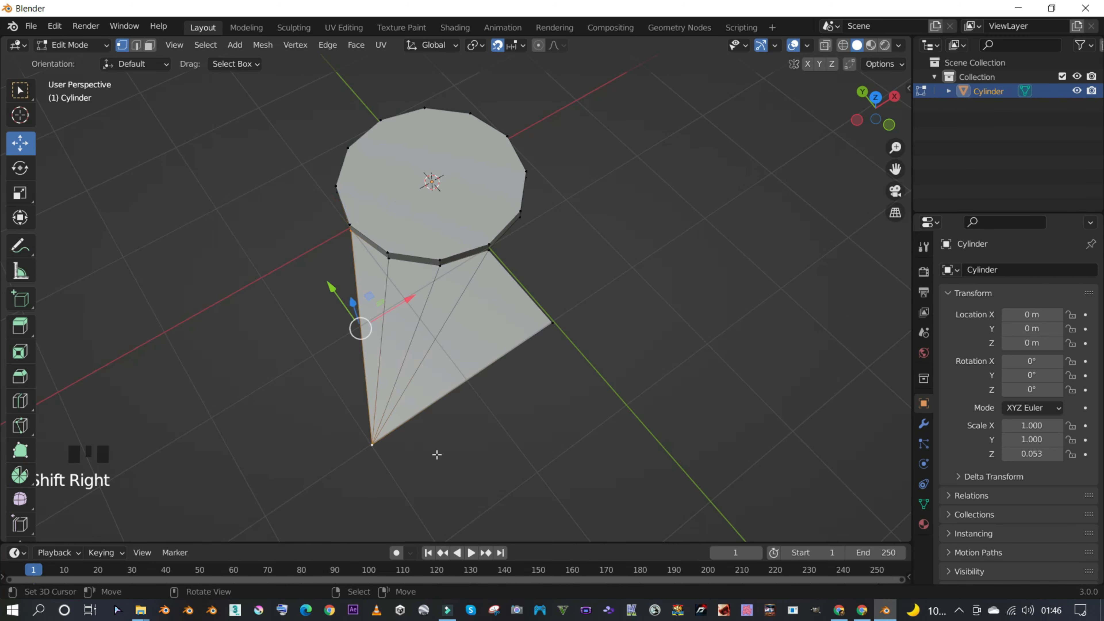
key("KP_7")
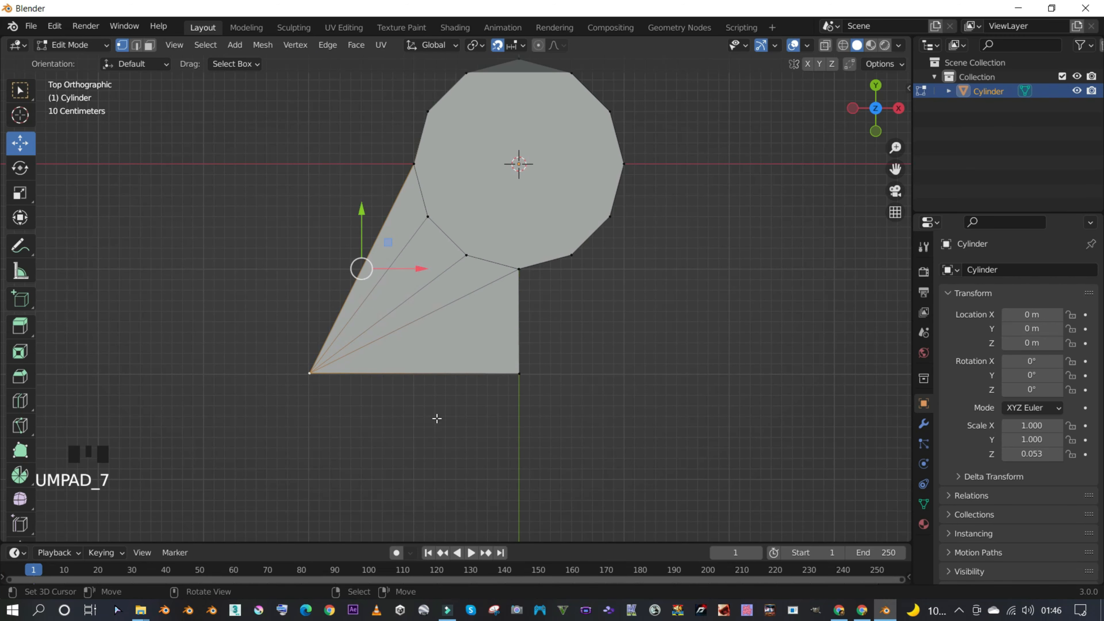
key("e")
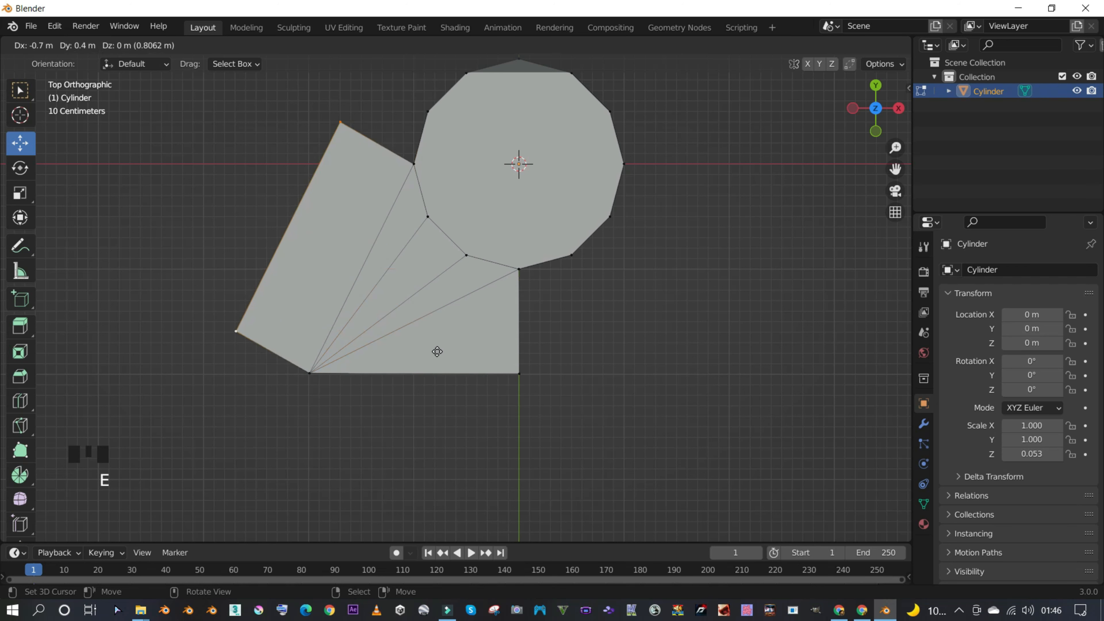
left_click(437, 353)
- Collapse the two newly extruded vertices to a single point with scale 0 and merge them by distance
key("s")
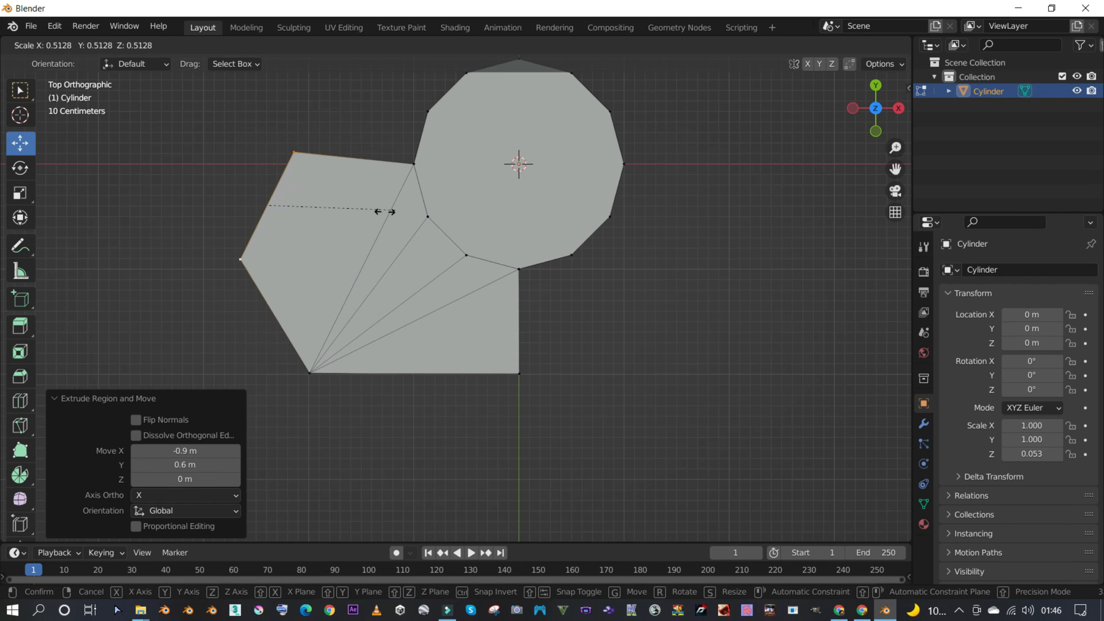
left_click(293, 207)
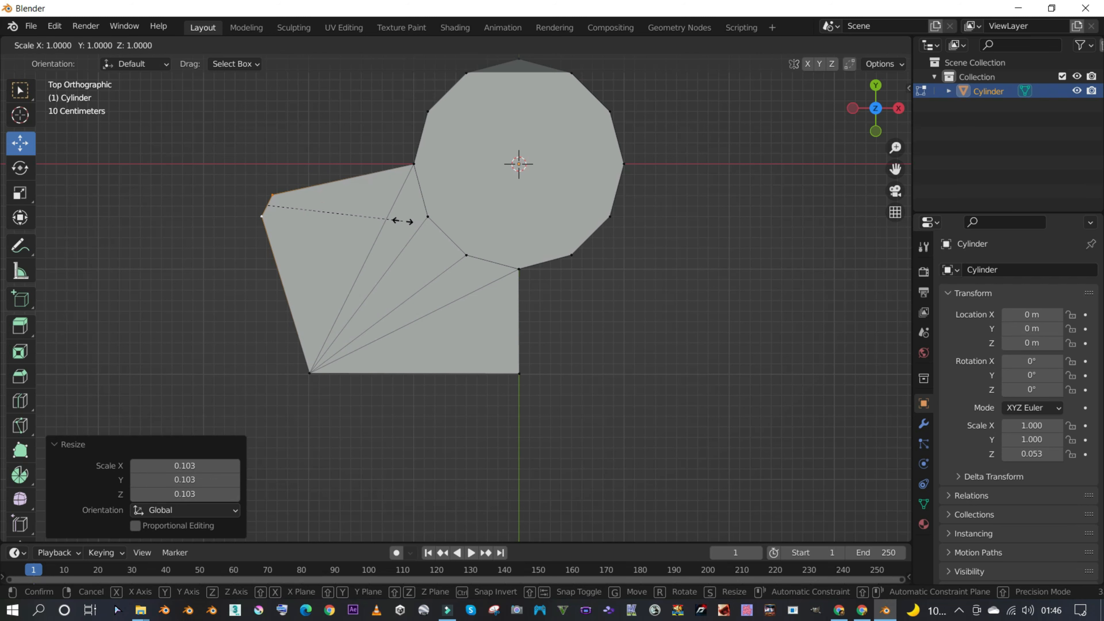
key("0")
key("Return")
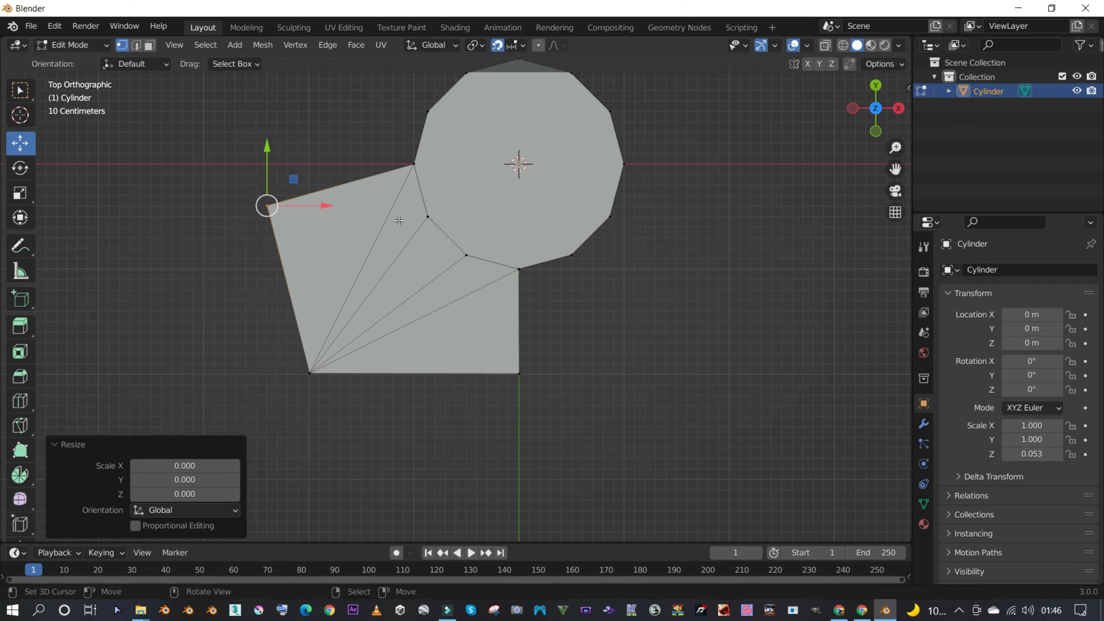
key("F3")
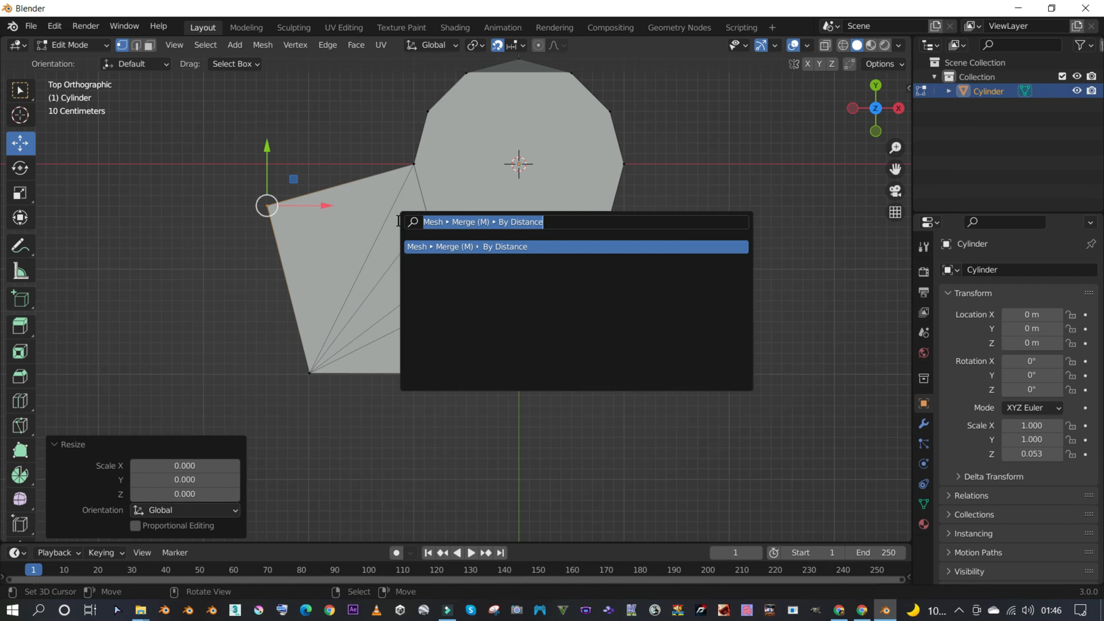
left_click(490, 246)
- Move the merged vertex onto the X axis in line with the outer corner to square the shape, and return to Object Mode
left_click_drag(267, 179, 268, 124)
left_click_drag(322, 167, 368, 163)
key("Tab")
- Examine the disc and its attached square corner from several angles, checking the mesh in both Edit Mode and Object Mode
middle_click_drag(427, 257, 585, 299)
scroll(508, 358, "up", 3)
scroll(484, 377, "down", 1)
middle_click_drag(483, 377, 497, 420)
scroll(543, 420, "down", 4)
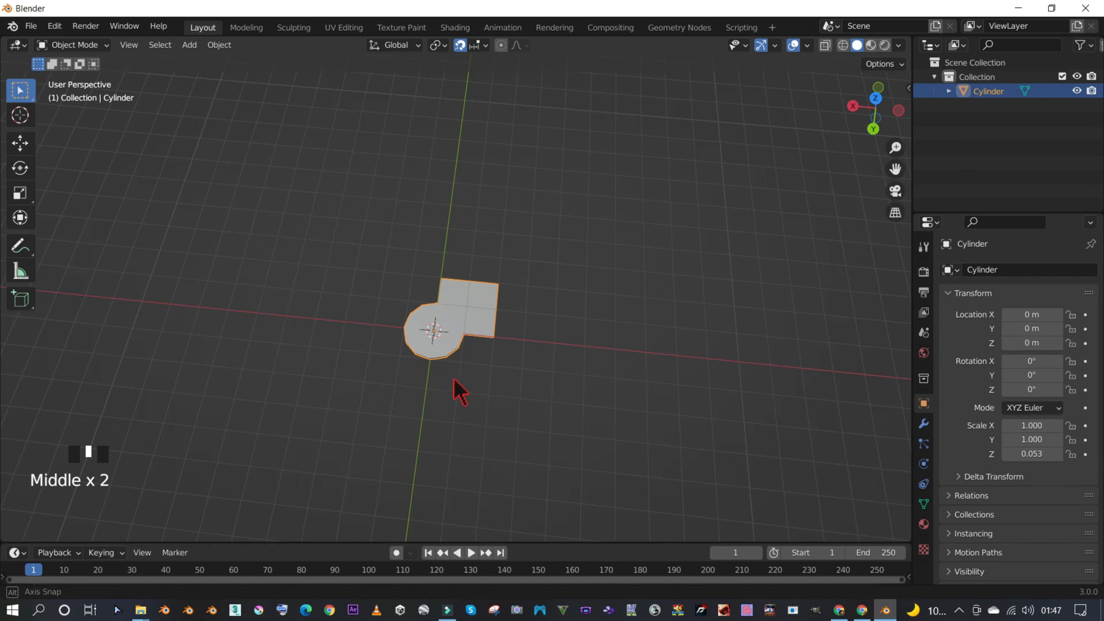
middle_click_drag(487, 383, 382, 387)
scroll(382, 387, "up", 4)
scroll(419, 375, "up", 1)
key("Tab")
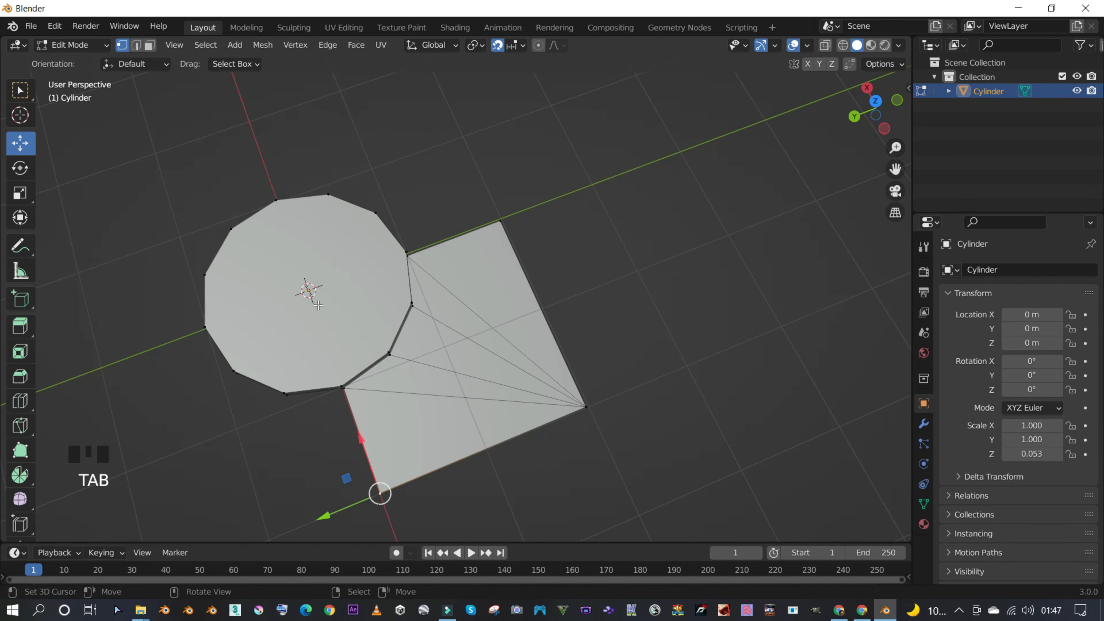
key("Tab")
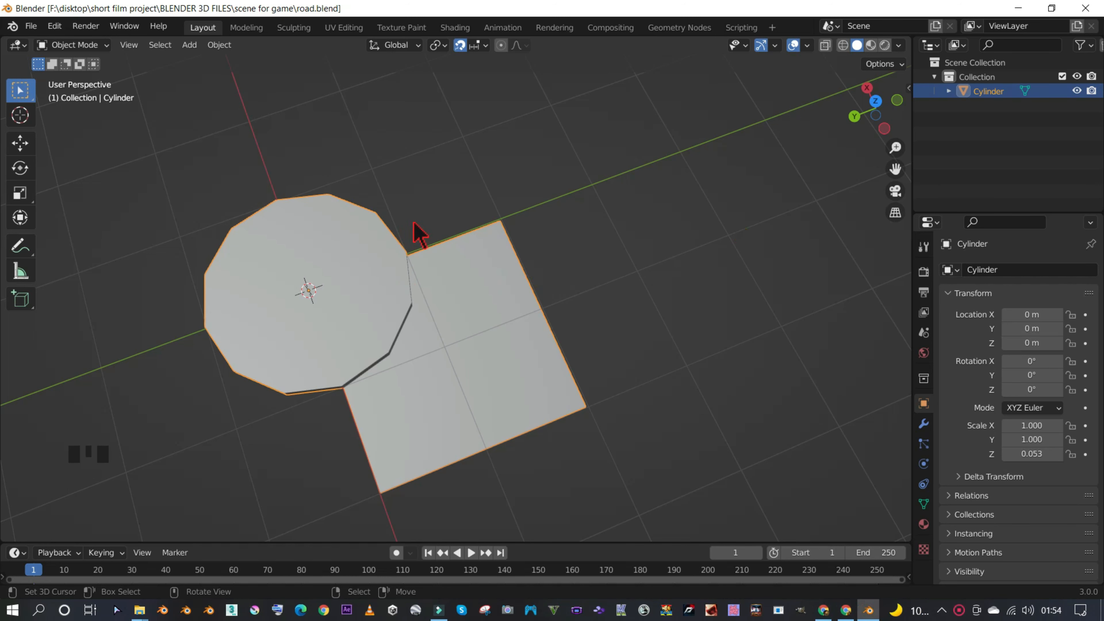
middle_click_drag(414, 230, 328, 203)
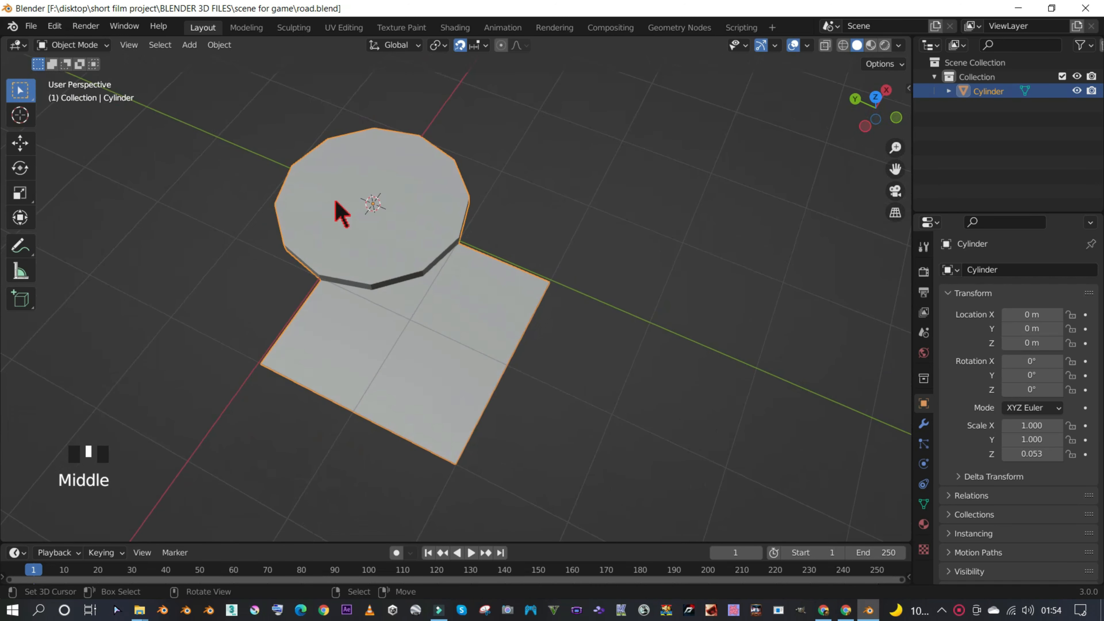
- Switch the viewport to wireframe shading and enter Edit Mode on the disc with the square corner
key("Tab")
middle_click_drag(256, 362, 453, 214)
key("Tab")
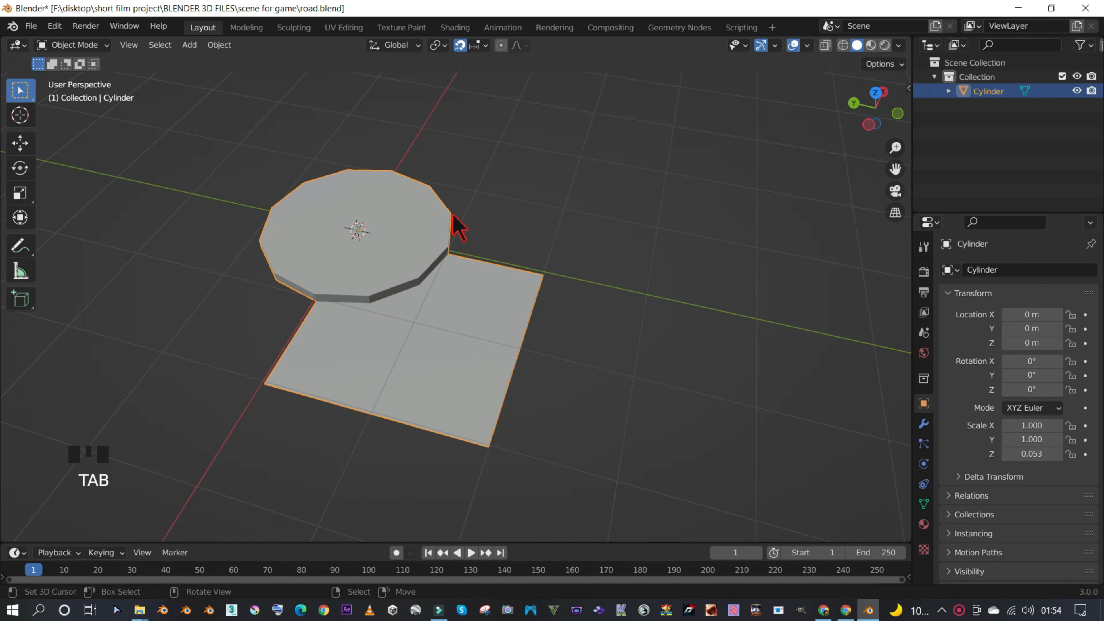
key("z")
left_click(358, 239)
mouse_move(358, 239)
middle_mouse_down()
mouse_move(419, 270)
mouse_move(496, 242)
mouse_move(424, 264)
middle_mouse_up()
key("Tab")
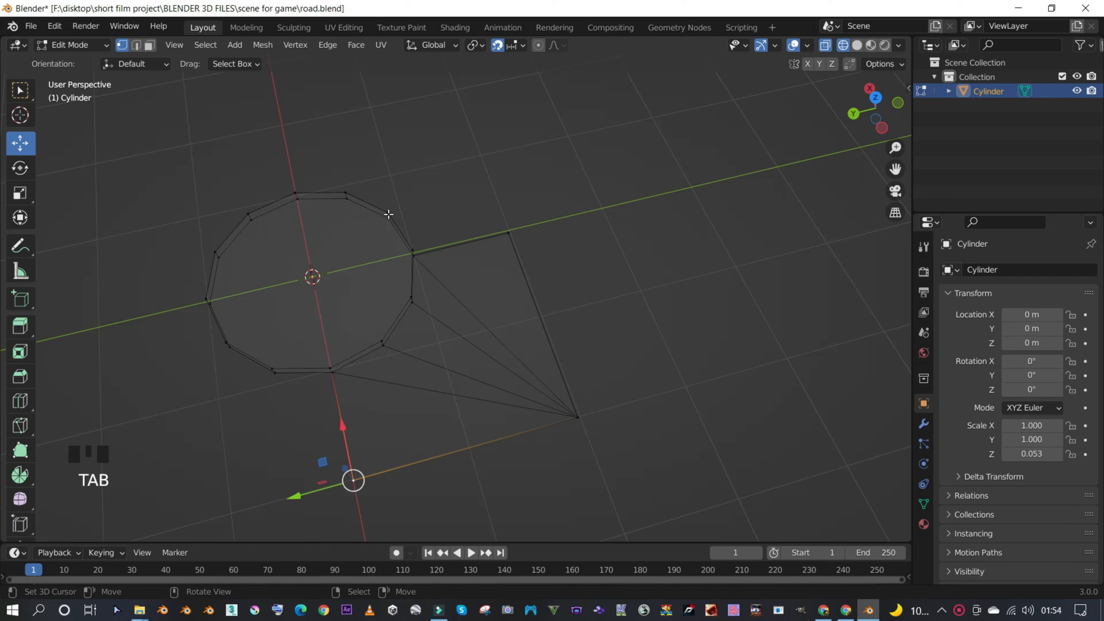
- Select all disc rim vertices outside the quarter that adjoins the square corner and delete them
right_click(389, 214)
right_click(389, 214, "shift")
key("c")
mouse_move(389, 216)
left_mouse_down()
mouse_move(368, 205)
mouse_move(219, 227)
mouse_move(220, 365)
mouse_move(258, 363)
mouse_move(221, 345)
left_mouse_up()
key("Escape")
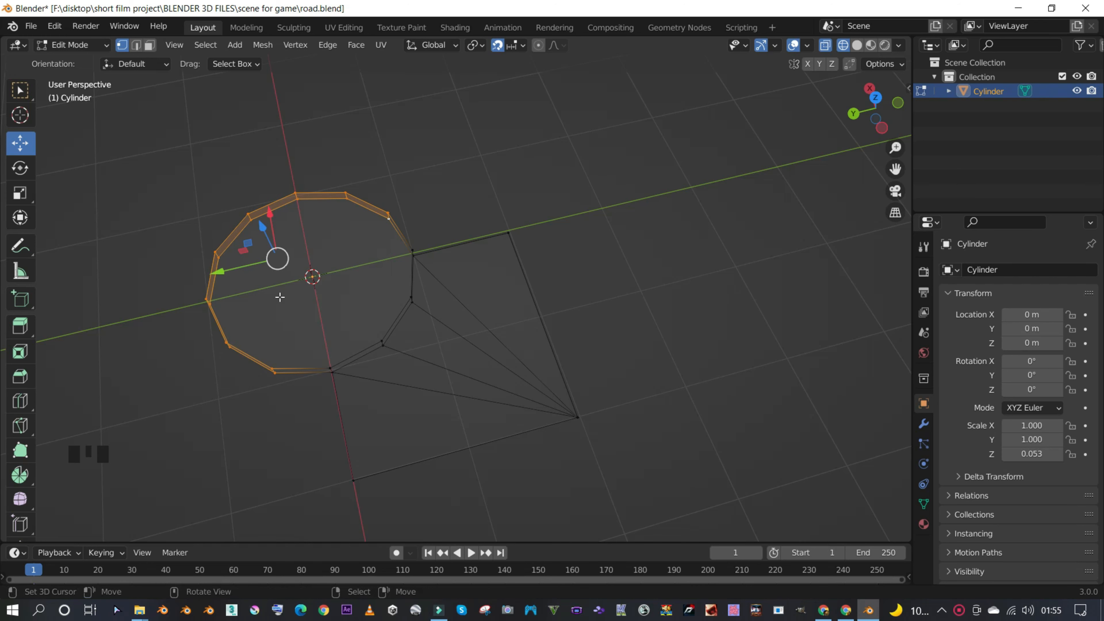
key("x")
left_click(295, 217)
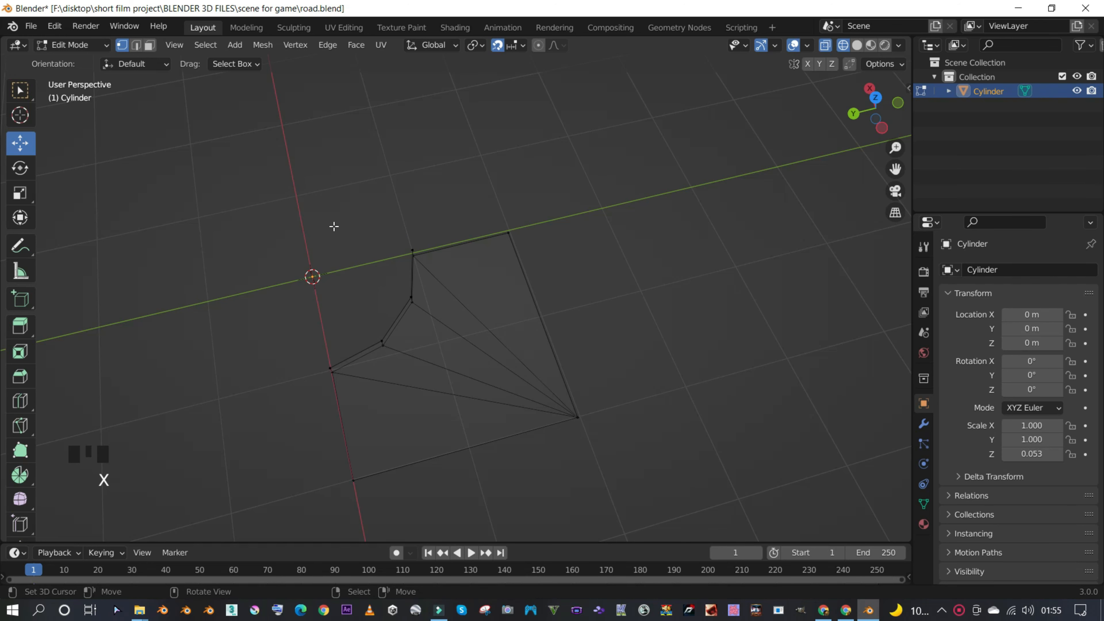
- Check the remaining quarter piece in Object Mode, return to Edit Mode, and set the viewport to solid shading
middle_click_drag(375, 240, 567, 251)
key("Tab")
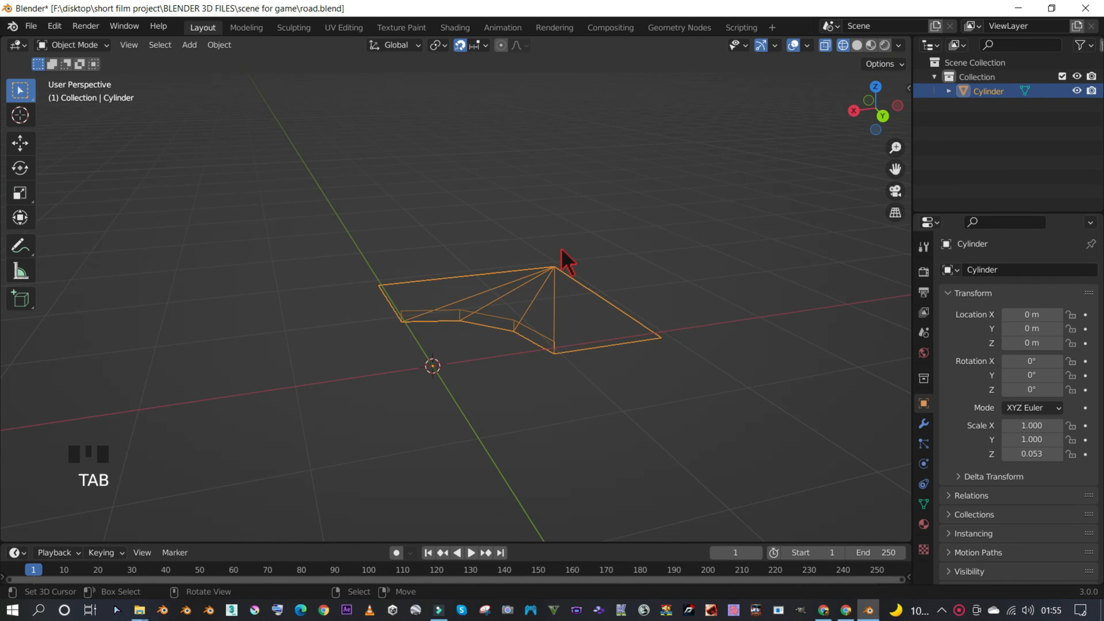
middle_click_drag(533, 307, 704, 343)
key("Tab")
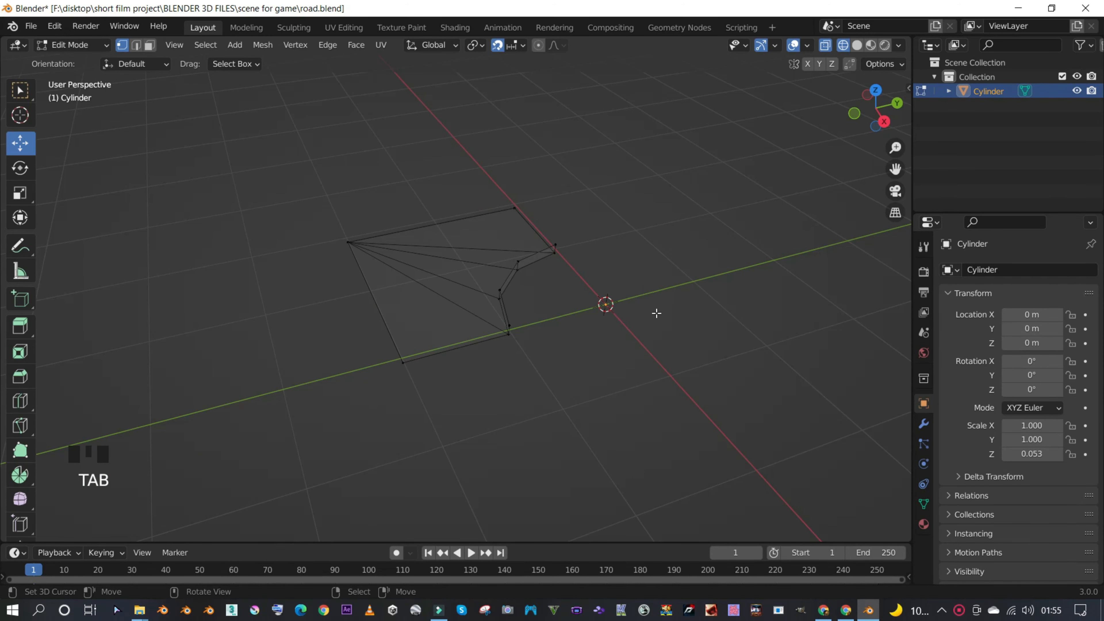
key("z")
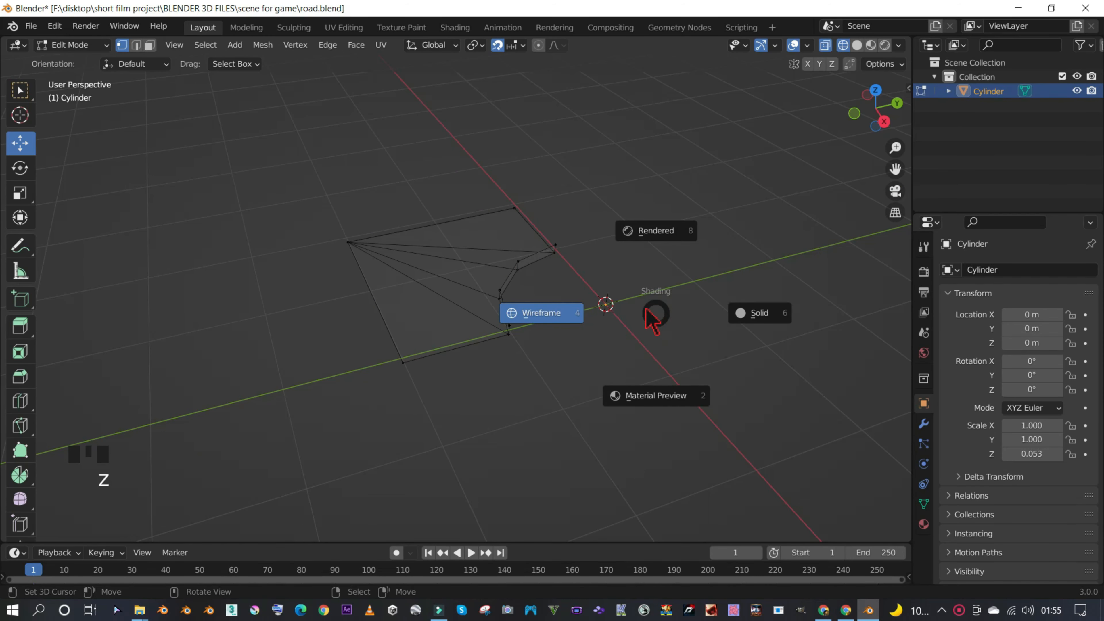
left_click(727, 321)
- Select the four upper vertices of the curved rim and, in top view, extrude them about 0.7 m in both X and Y
mouse_move(681, 313)
middle_mouse_down()
mouse_move(621, 329)
mouse_move(727, 308)
mouse_move(577, 315)
mouse_move(587, 291)
middle_mouse_up()
right_click(574, 247)
right_click(529, 264, "shift")
right_click(501, 297, "shift")
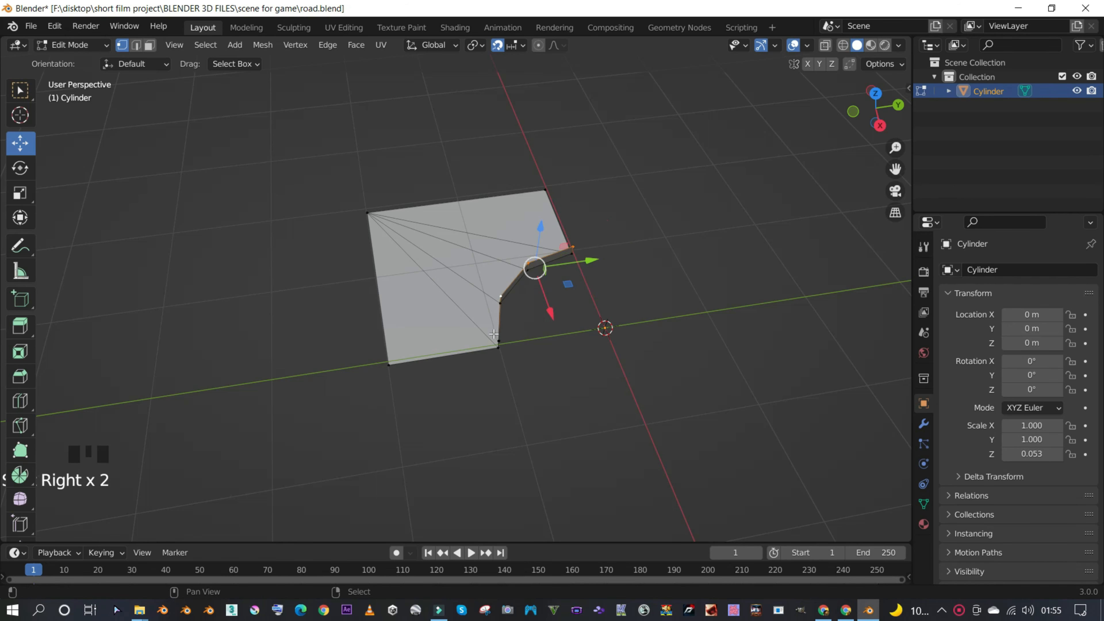
right_click(504, 340, "shift")
middle_click_drag(583, 331, 573, 305)
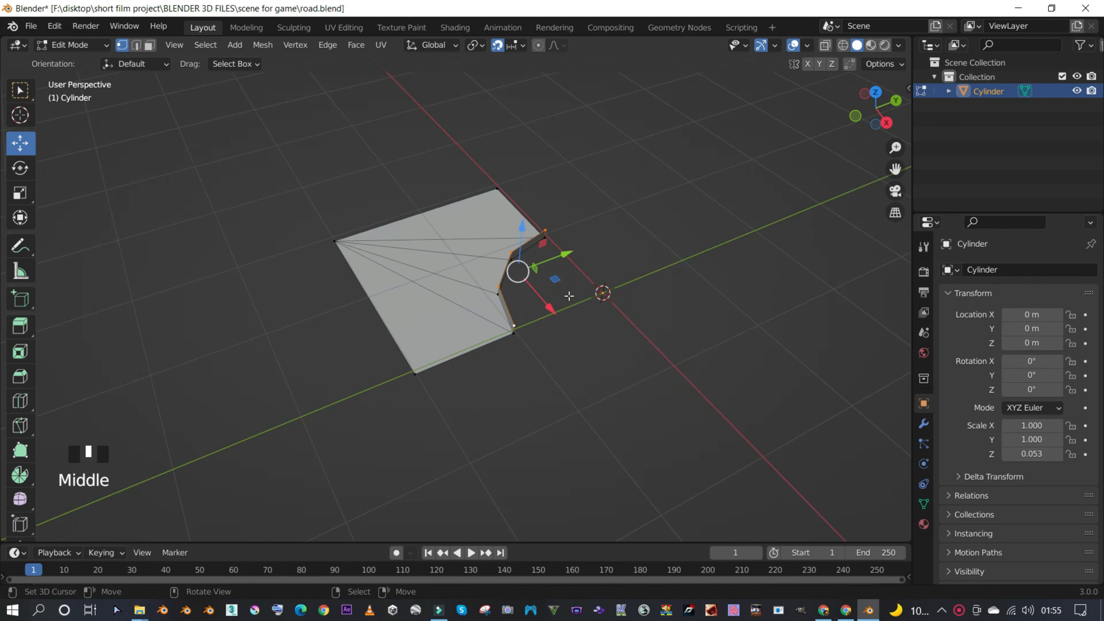
key("KP_7")
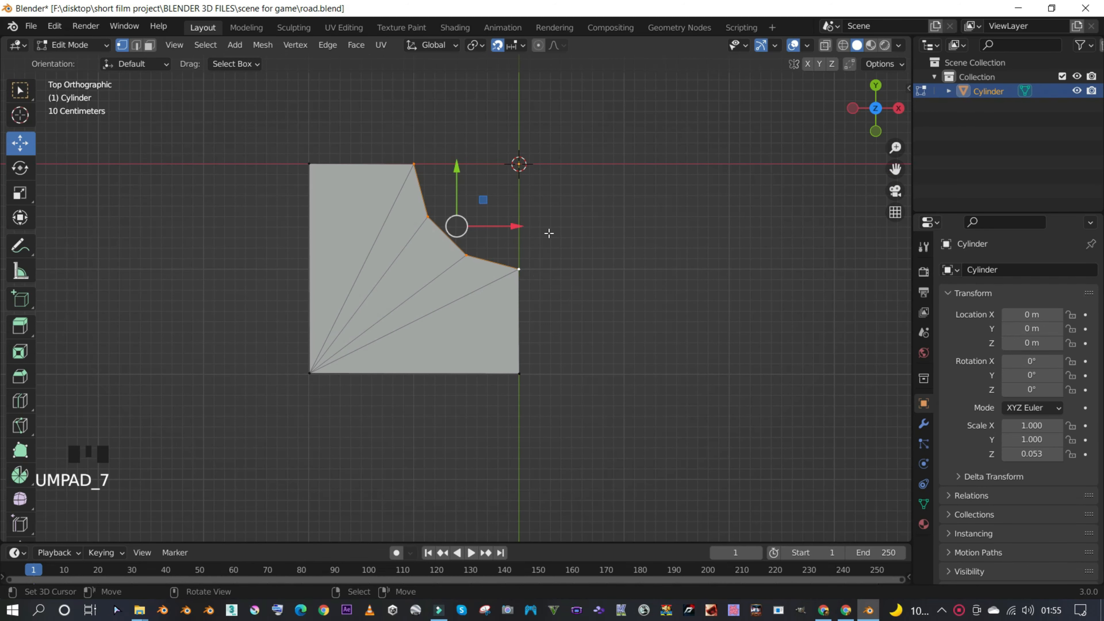
key("e")
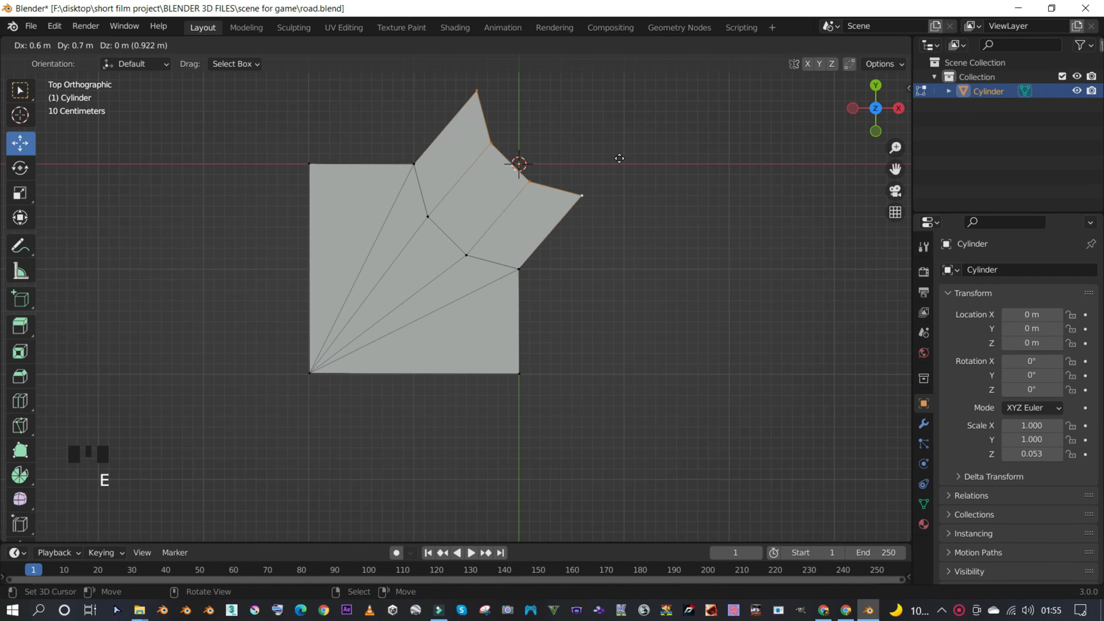
left_click(625, 156)
- Subdivide the extruded edges with one cut and collapse them to a single point with scale 0
key("w")
left_click(701, 157)
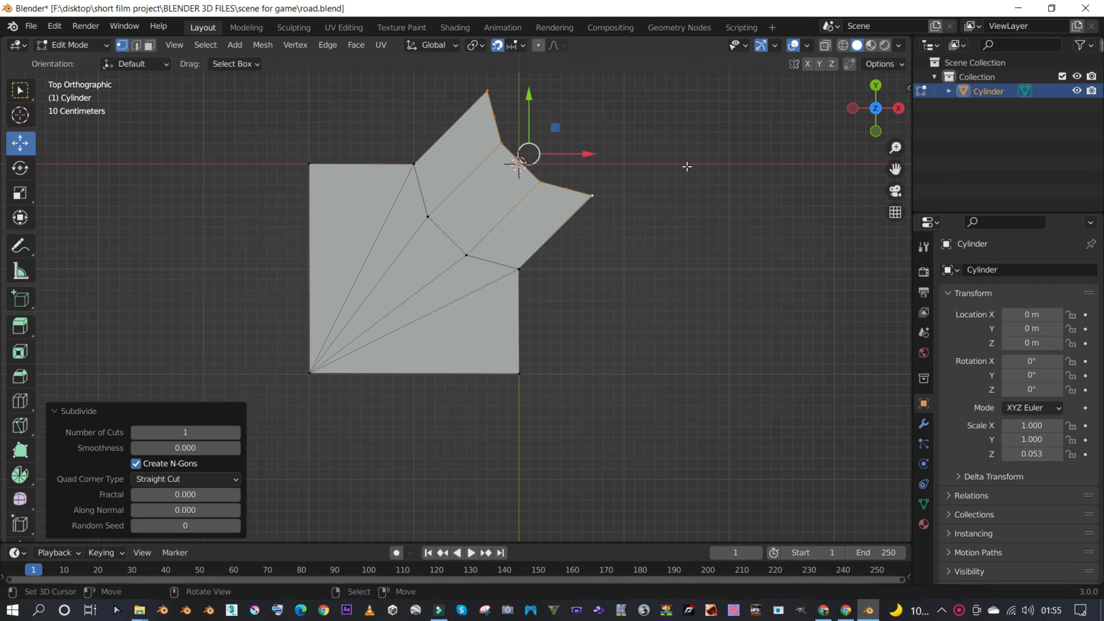
type("s")
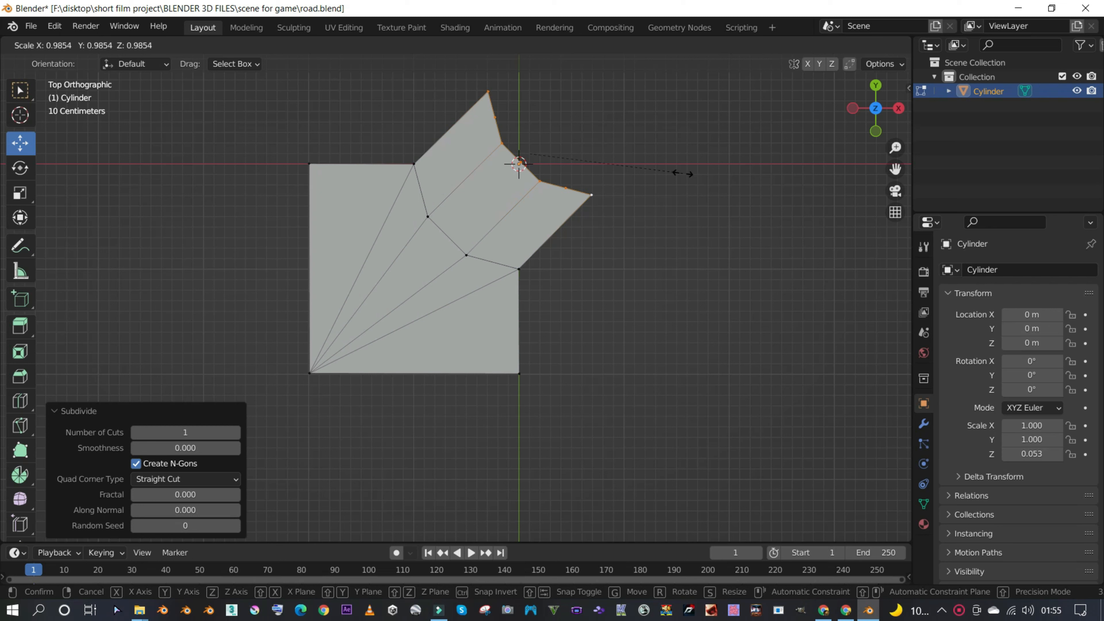
type("0")
key("Return")
- Move the collapsed point in X and Y over the world origin to form a square upper surface, and check the shape in Object Mode
scroll(626, 171, "up", 4)
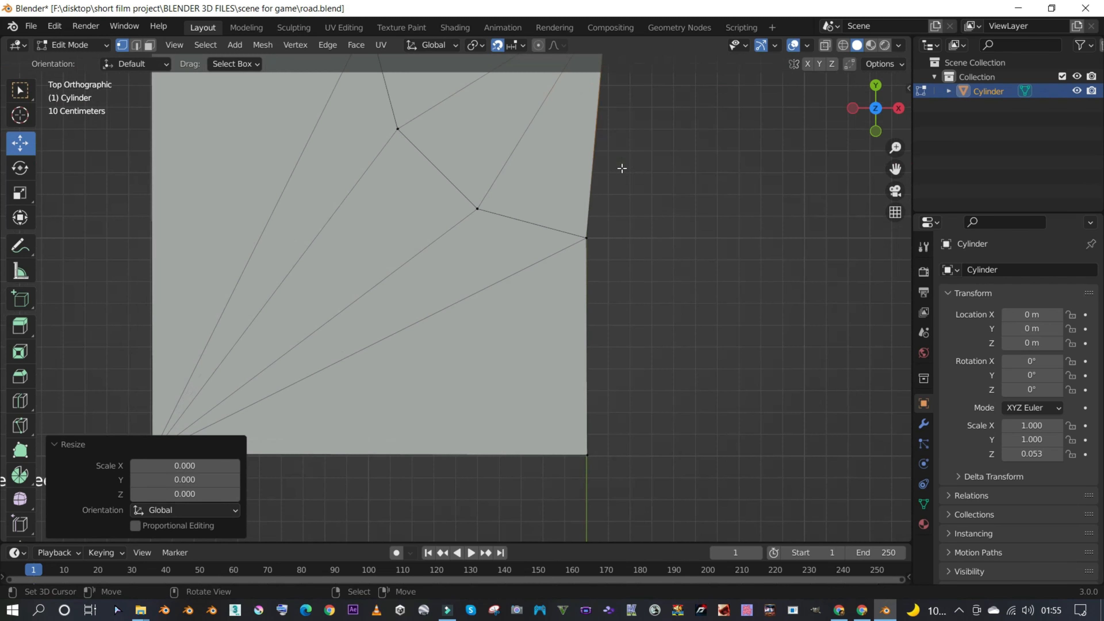
middle_click_drag(621, 167, 498, 395, "shift")
left_click_drag(494, 147, 472, 213)
left_click_drag(542, 221, 520, 231)
key("Tab")
middle_click_drag(503, 278, 422, 333)
scroll(462, 272, "up", 1)
key("Tab")
- Select the lower rim vertex on the negative Y axis and extrude it 1 m along Y
right_click(354, 330)
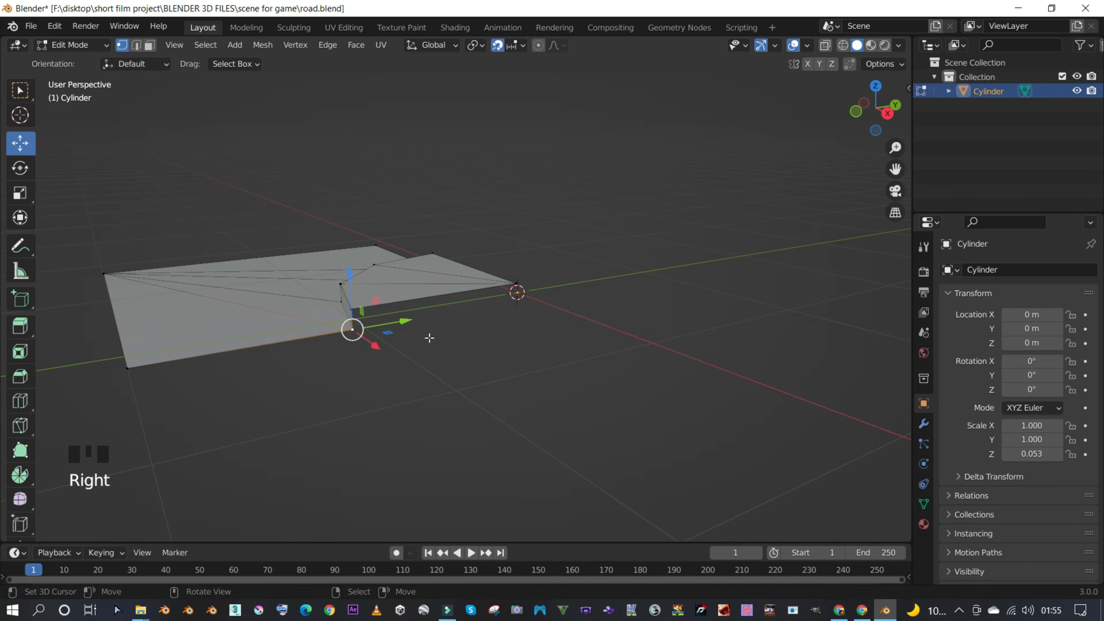
middle_click_drag(441, 334, 419, 323)
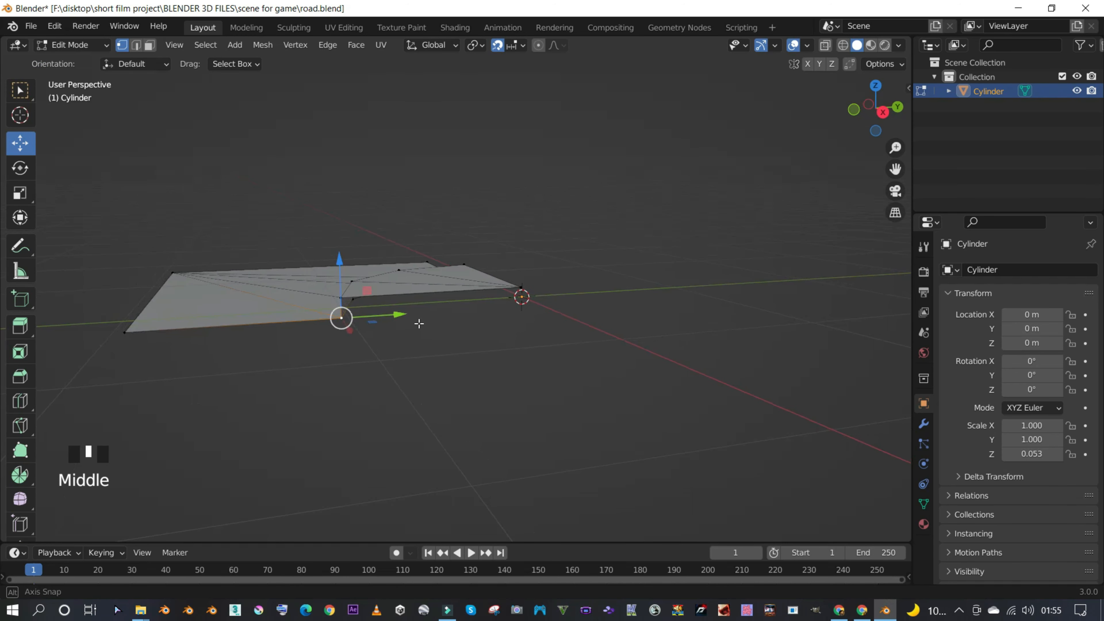
key("KP_1")
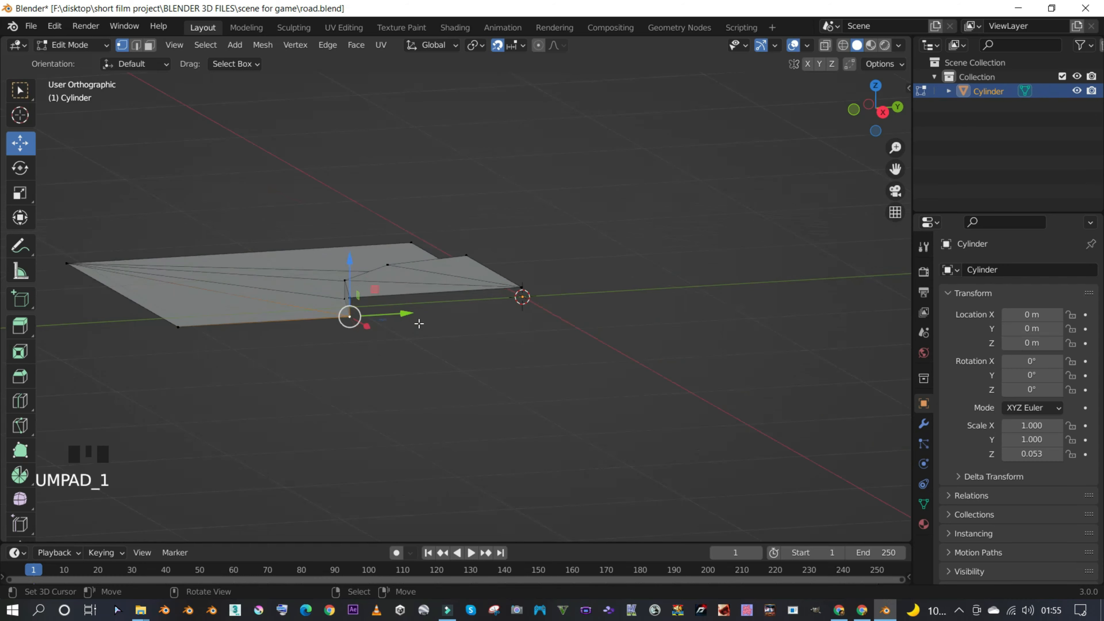
key("KP_3")
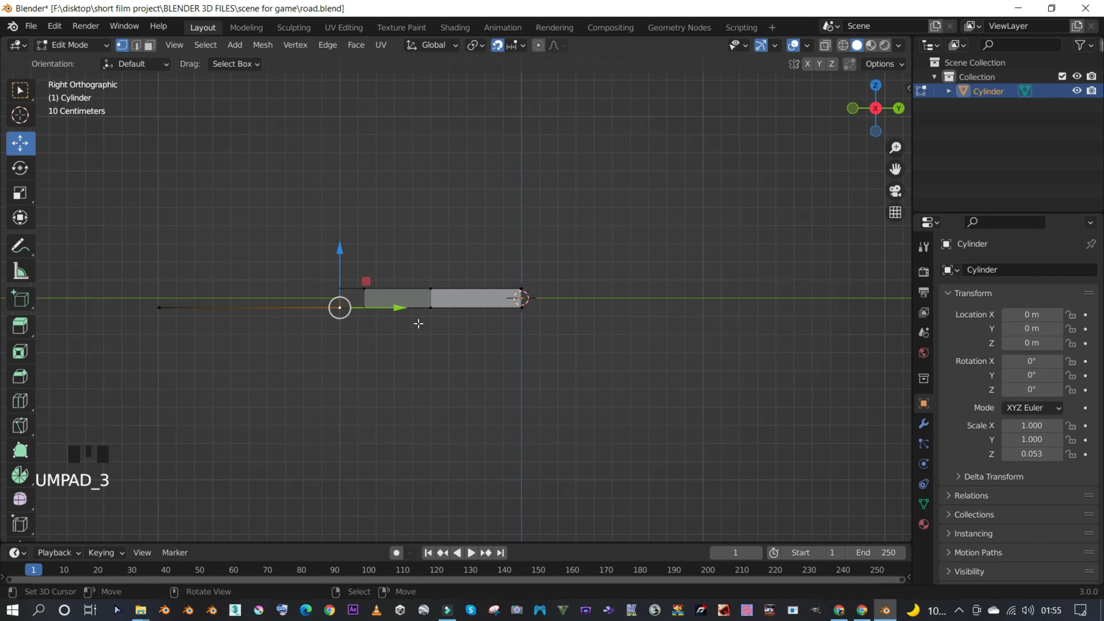
middle_click_drag(416, 325, 465, 392)
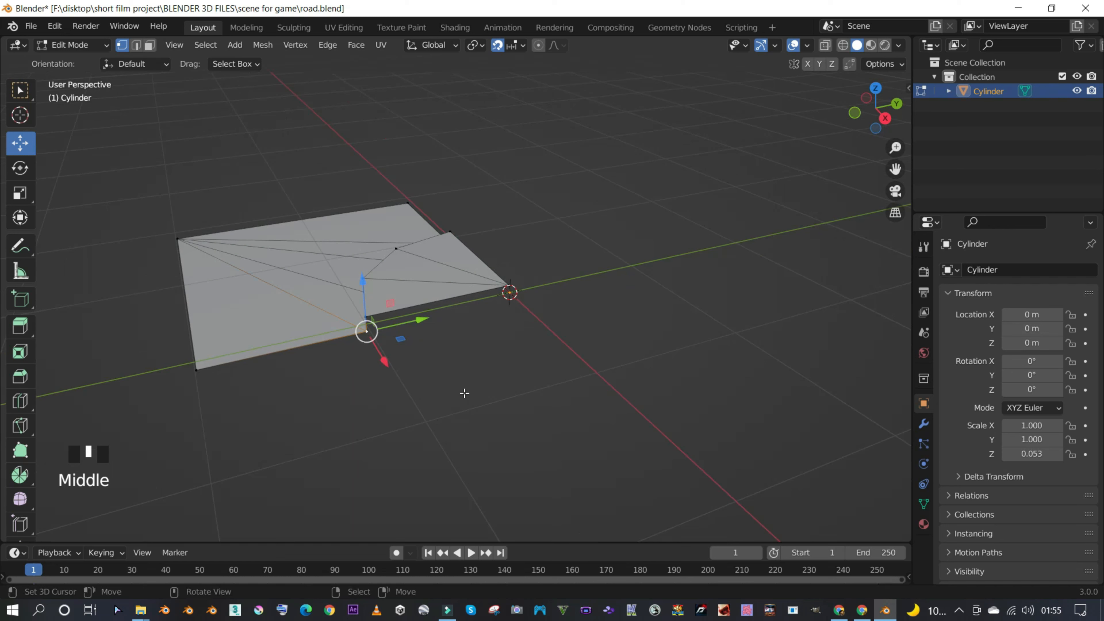
key("e")
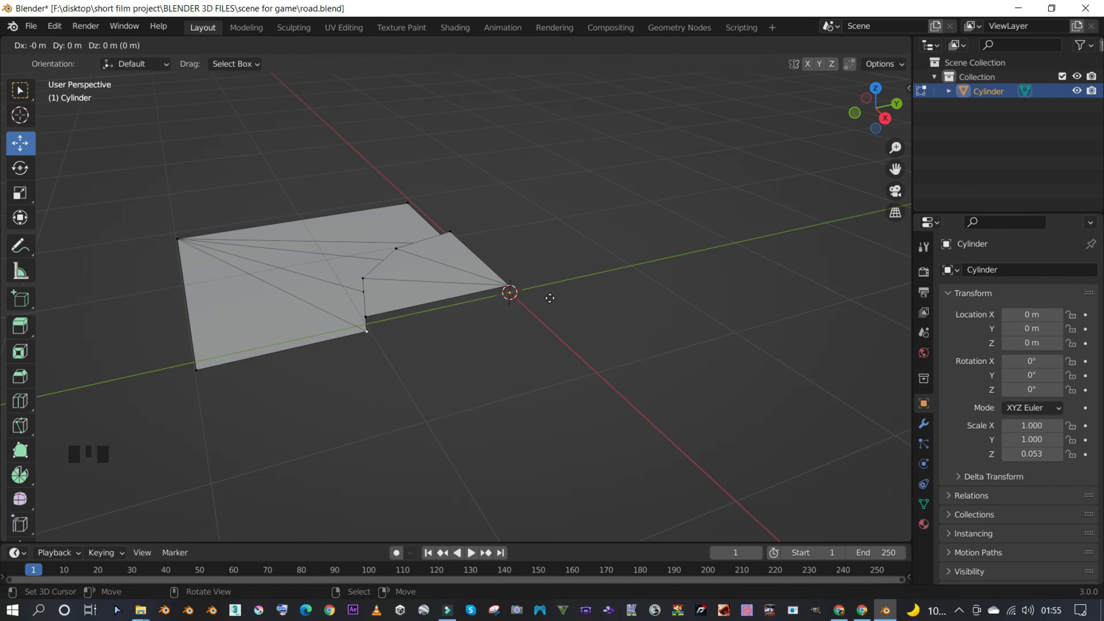
left_click(572, 319)
- Connect the new lower corner vertex by edges to the lower rim vertex on the negative X side and to the corner above it
middle_click_drag(570, 316, 439, 298)
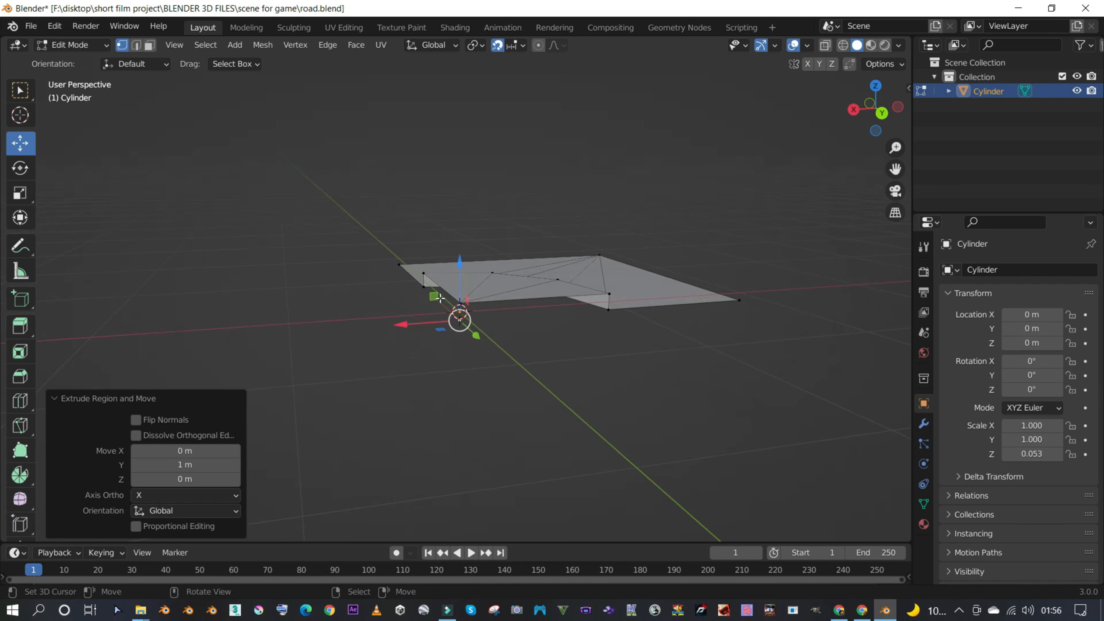
right_click(612, 308)
right_click(465, 319, "shift")
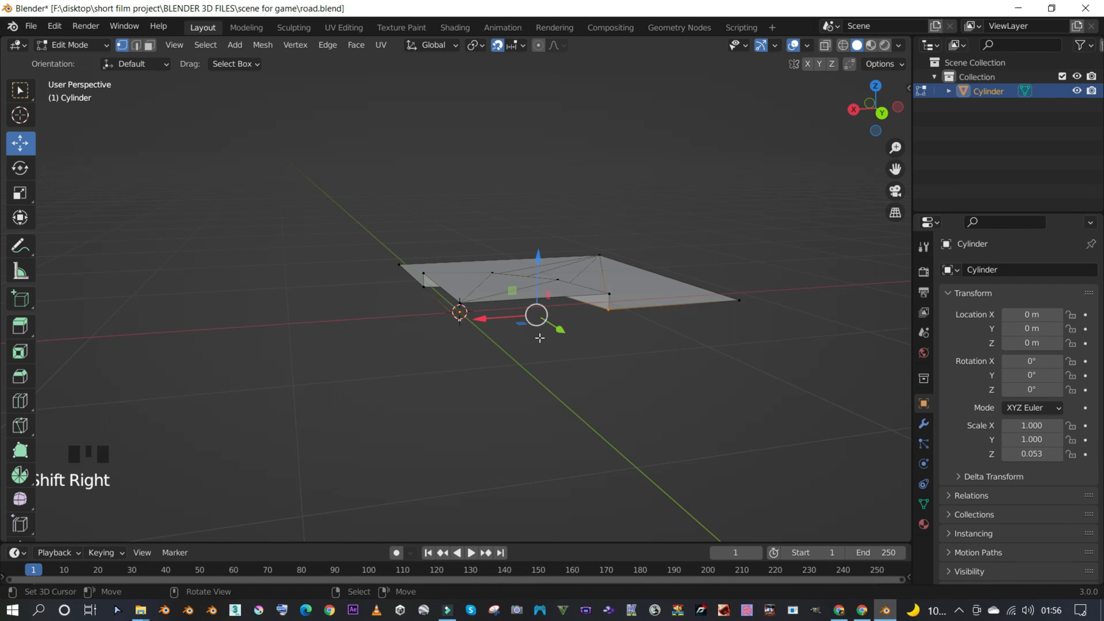
key("f")
middle_click_drag(568, 344, 524, 318)
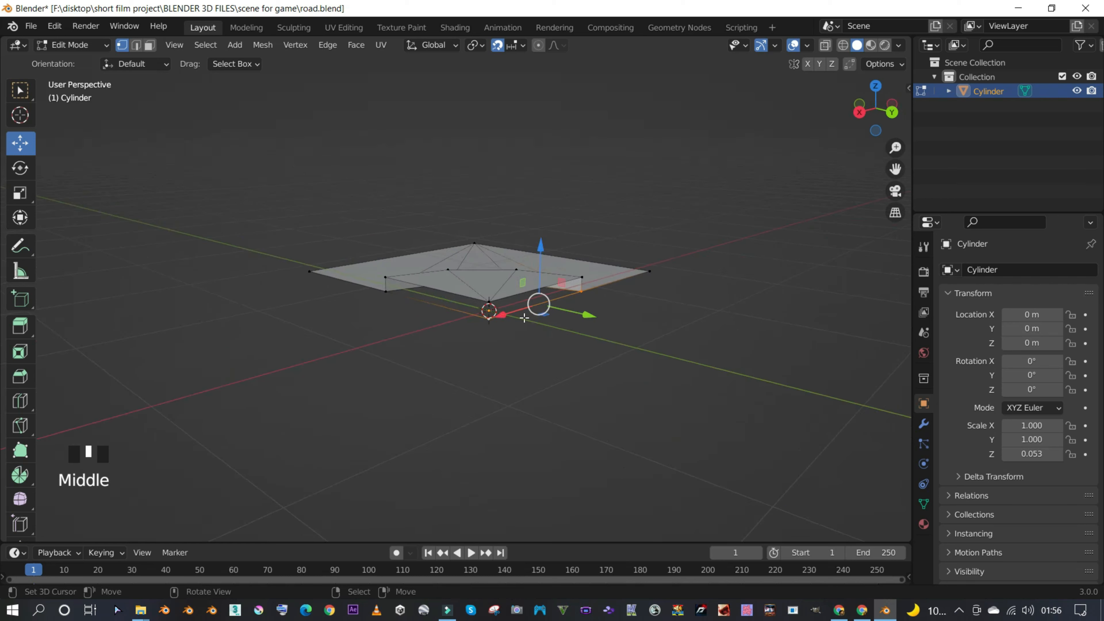
right_click(493, 304)
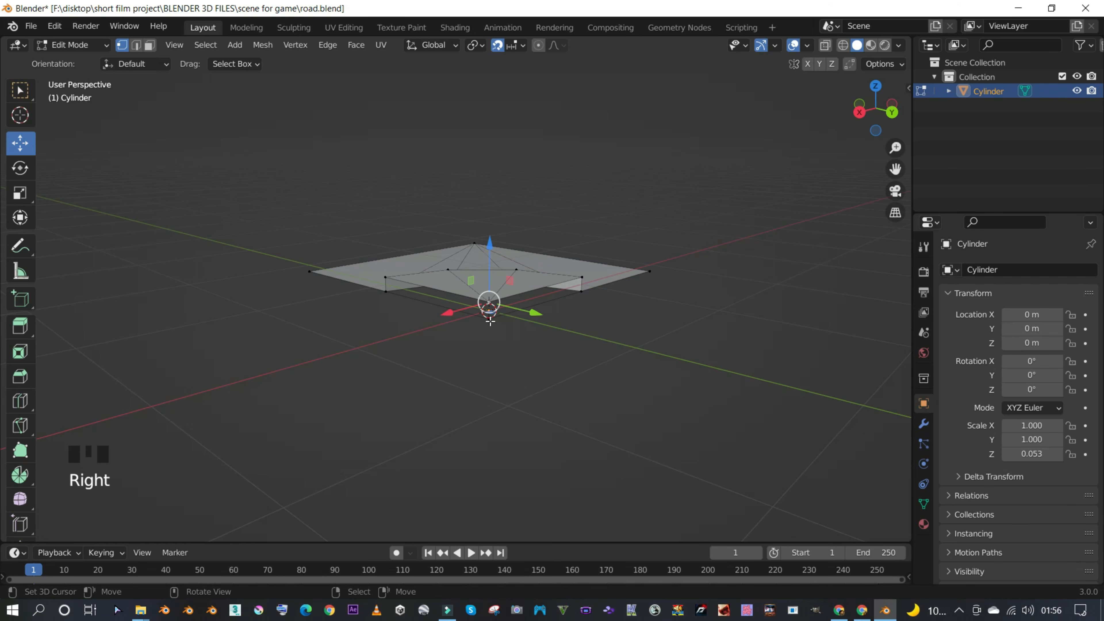
right_click(582, 292, "shift")
key("f")
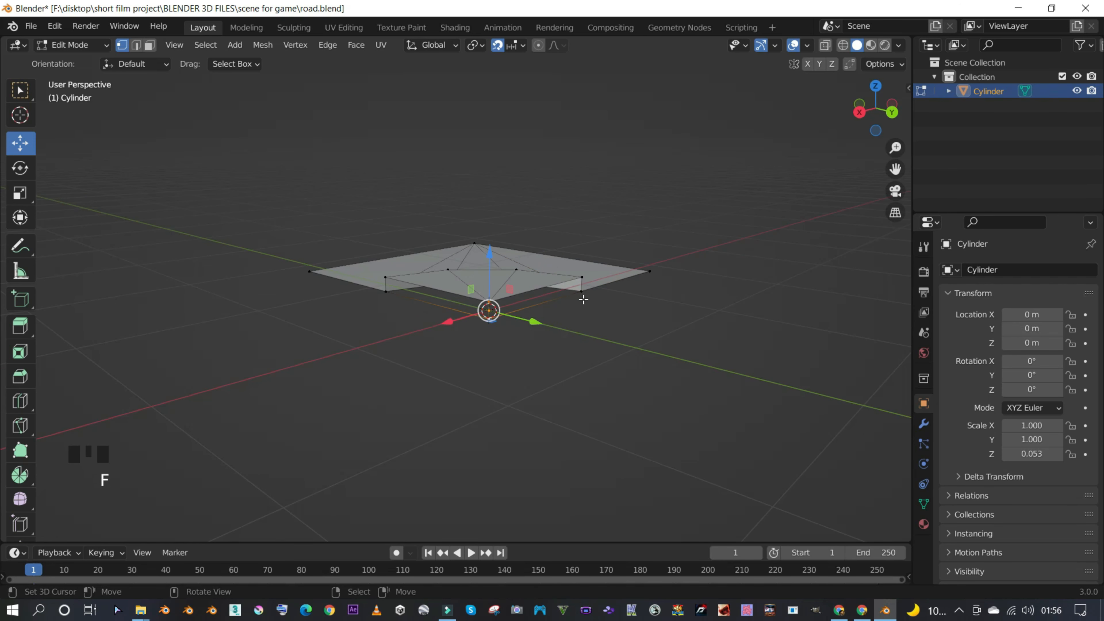
- Select the four vertices bounding the open side along the Y axis and fill them with a face
middle_click_drag(579, 297, 641, 308)
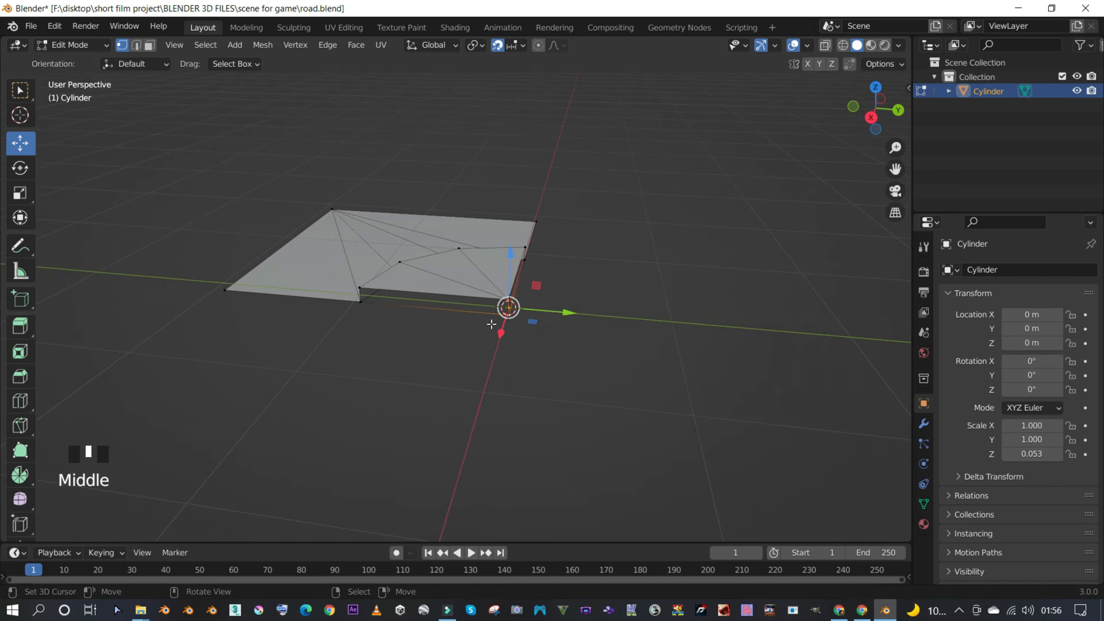
scroll(513, 314, "up", 3)
middle_click_drag(512, 314, 354, 312)
right_click(280, 300)
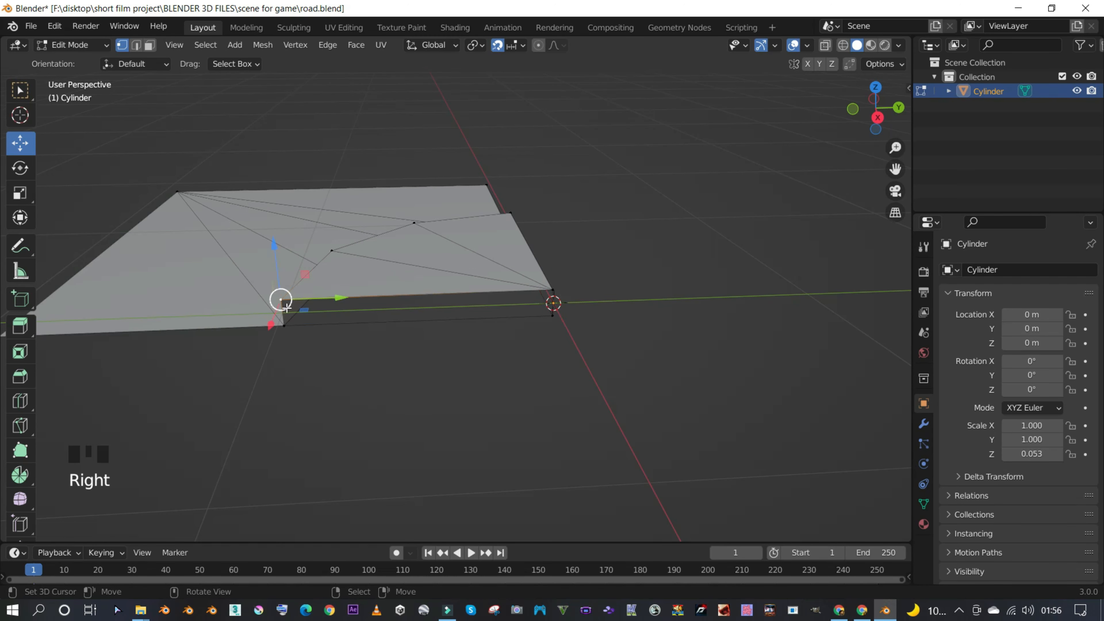
right_click(283, 325, "shift")
right_click(552, 314, "shift")
right_click(549, 289, "shift")
middle_click_drag(549, 289, 545, 318)
scroll(495, 283, "up", 6)
right_click(653, 324, "shift")
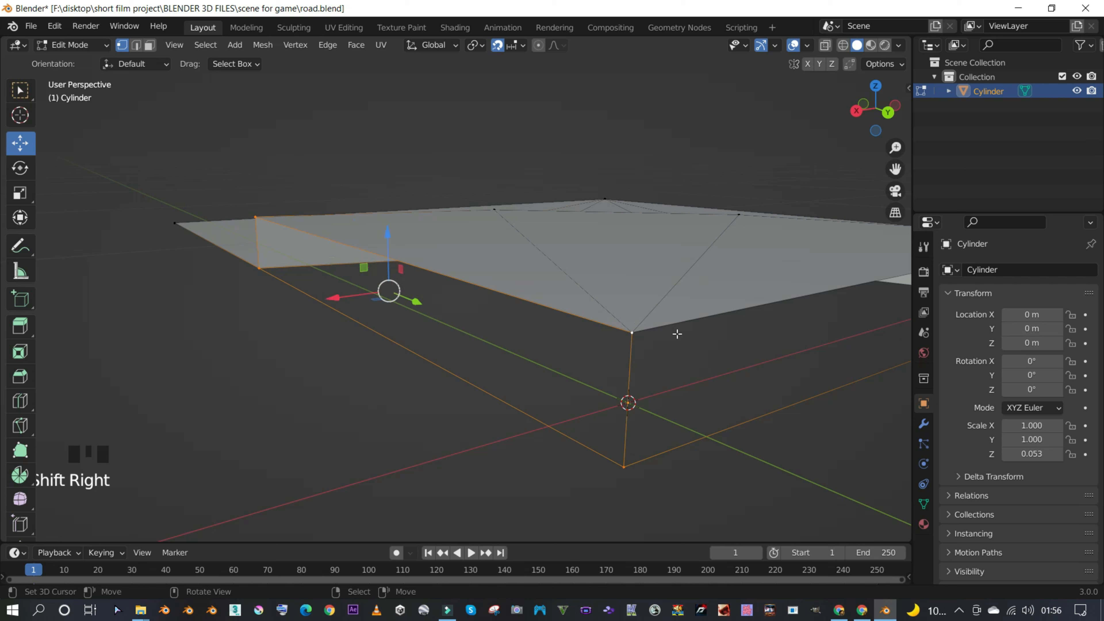
key("f")
- Fill the open side along the X axis with a face between its four corner vertices and return to Object Mode
middle_click_drag(715, 333, 608, 345)
scroll(608, 345, "down", 2)
right_click(344, 323)
right_click(340, 391, "shift")
scroll(735, 402, "down", 4)
right_click(733, 328, "shift")
right_click(727, 368, "shift")
key("f")
key("Tab")
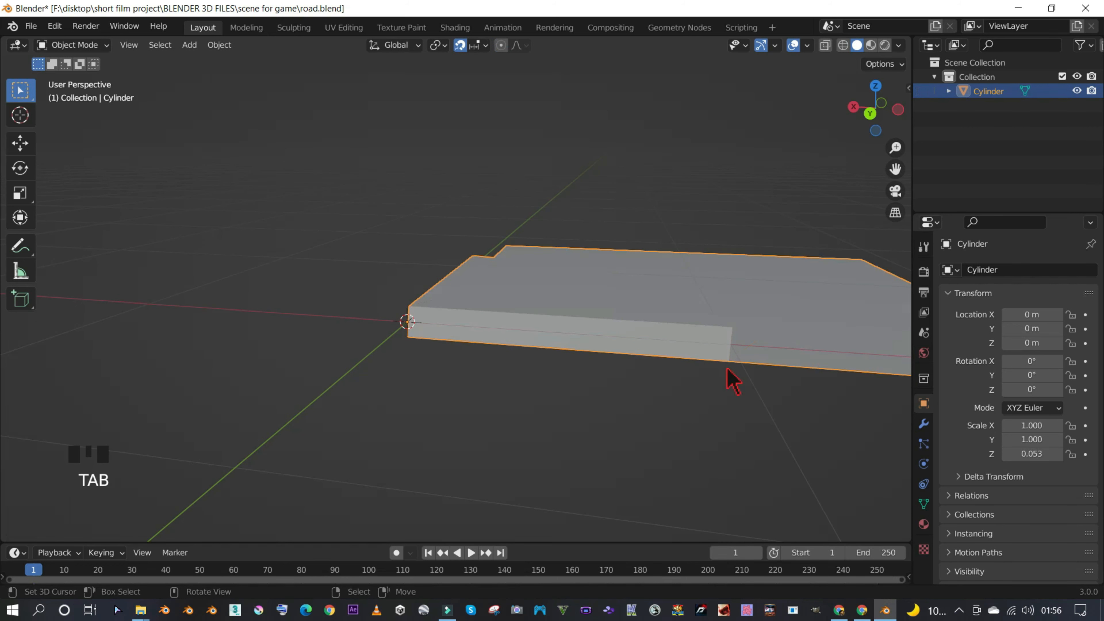
- Move the finished corner piece -9 m along X, away from the origin
scroll(705, 395, "down", 2)
middle_click_drag(705, 395, 525, 461)
scroll(514, 474, "down", 2)
scroll(513, 474, "down", 4)
right_click(486, 395)
middle_click_drag(485, 395, 417, 429)
left_click(19, 144)
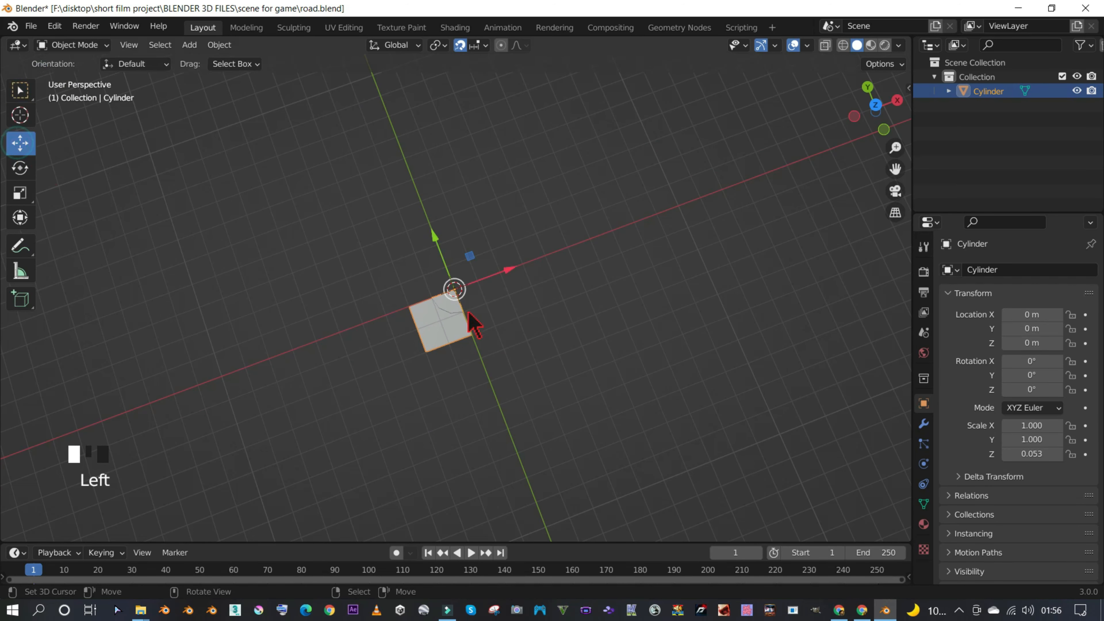
left_click_drag(511, 269, 307, 355)
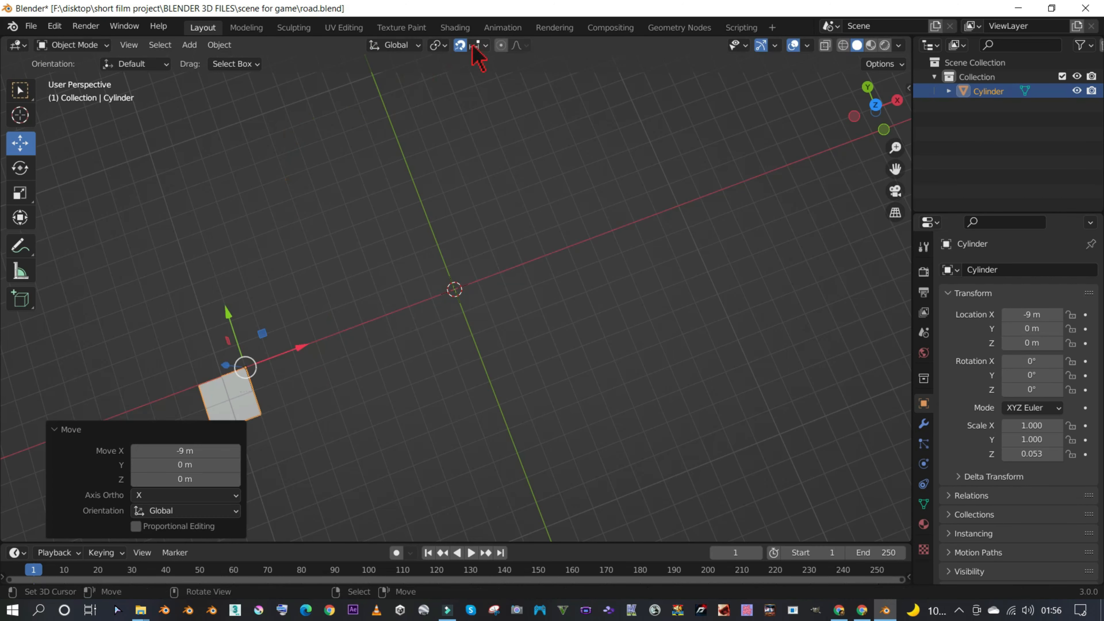
left_click(460, 46)
left_click_drag(302, 350, 320, 334)
right_click(319, 333)
left_click(460, 45)
mouse_move(300, 346)
left_mouse_down()
mouse_move(370, 330)
mouse_move(317, 360)
left_mouse_up()
left_click(56, 430)
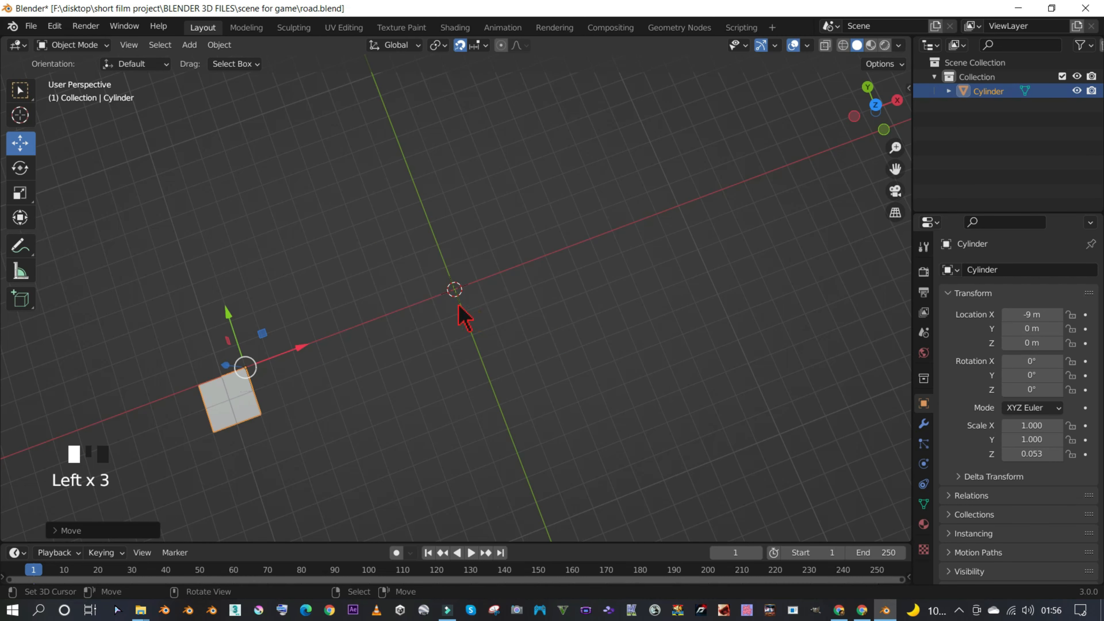
- Add a mesh plane at the origin, move it -1 m along Y, and enter Edit Mode on it
scroll(490, 284, "up", 3)
scroll(477, 297, "up", 3)
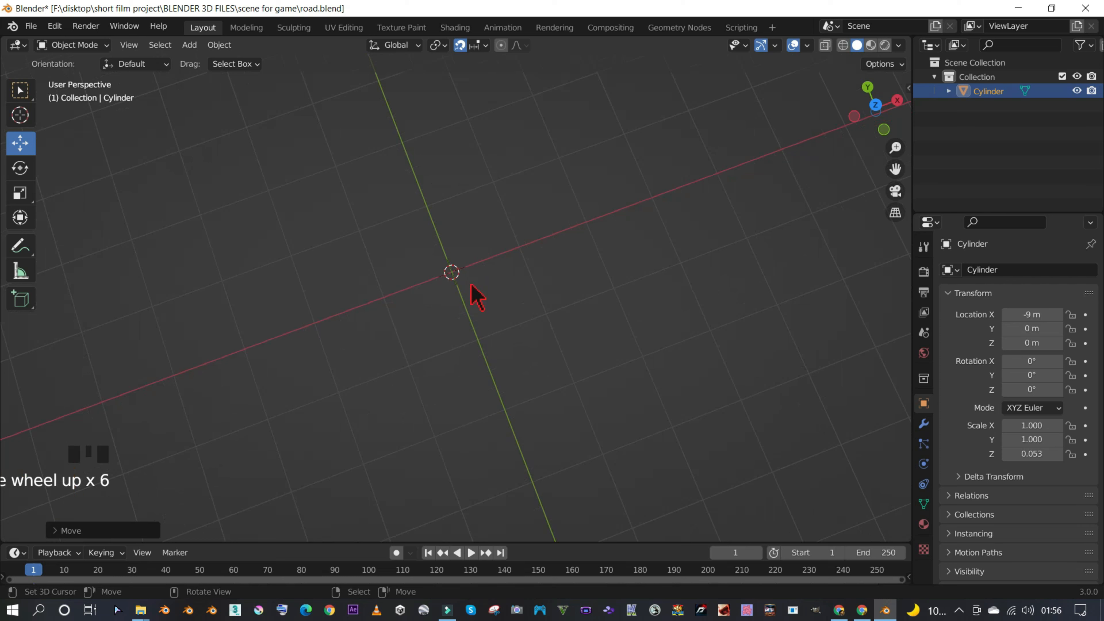
key("shift+a")
mouse_move(475, 289)
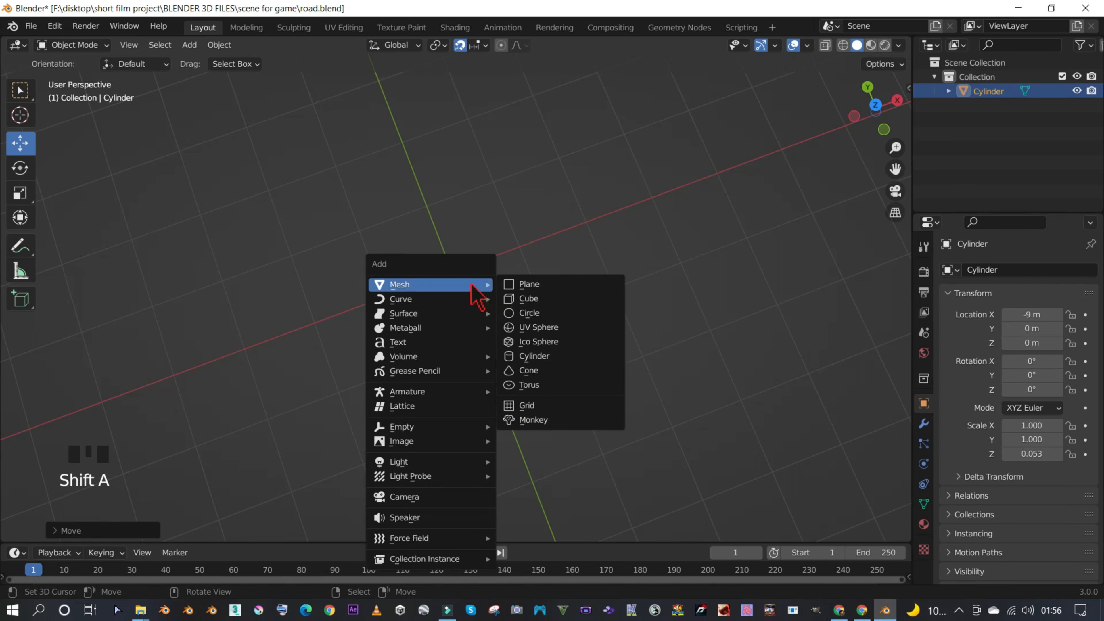
left_click(551, 294)
mouse_move(547, 292)
middle_mouse_down()
mouse_move(488, 315)
mouse_move(343, 313)
mouse_move(544, 305)
middle_mouse_up()
left_click_drag(542, 301, 482, 303)
key("Tab")
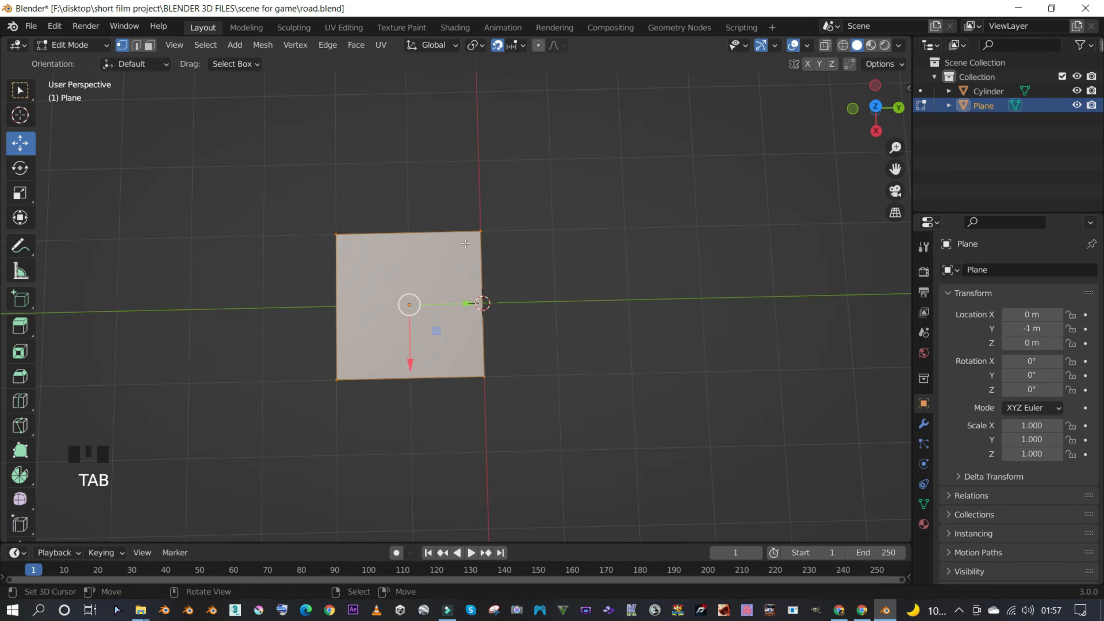
- Add one centred loop cut to the plane running along the X axis, splitting it into two equal halves
key("ctrl+r")
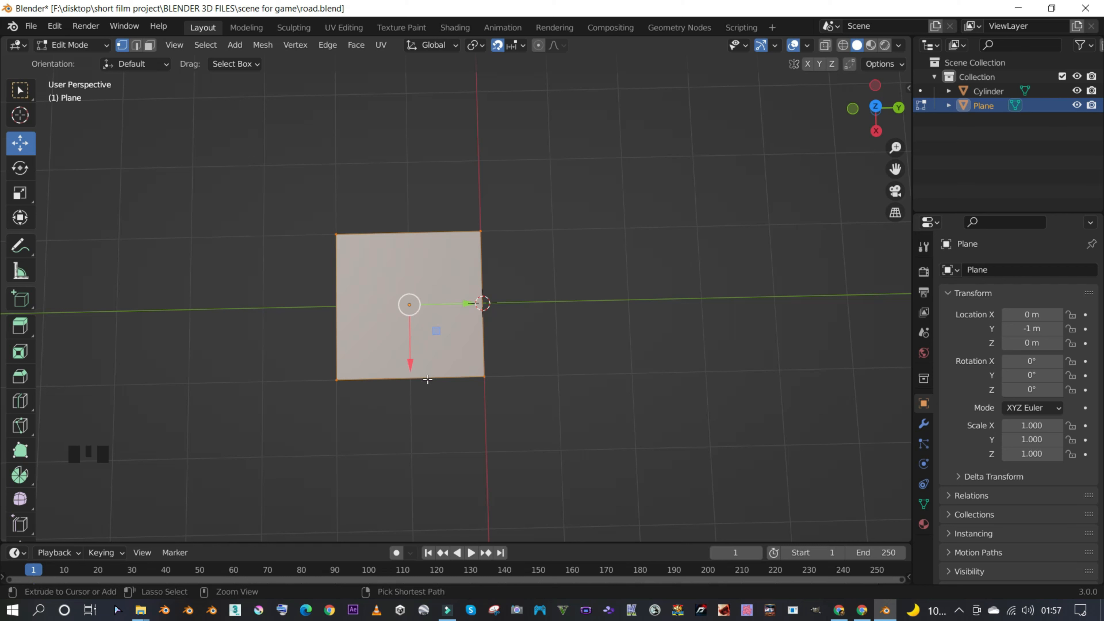
left_click(434, 374)
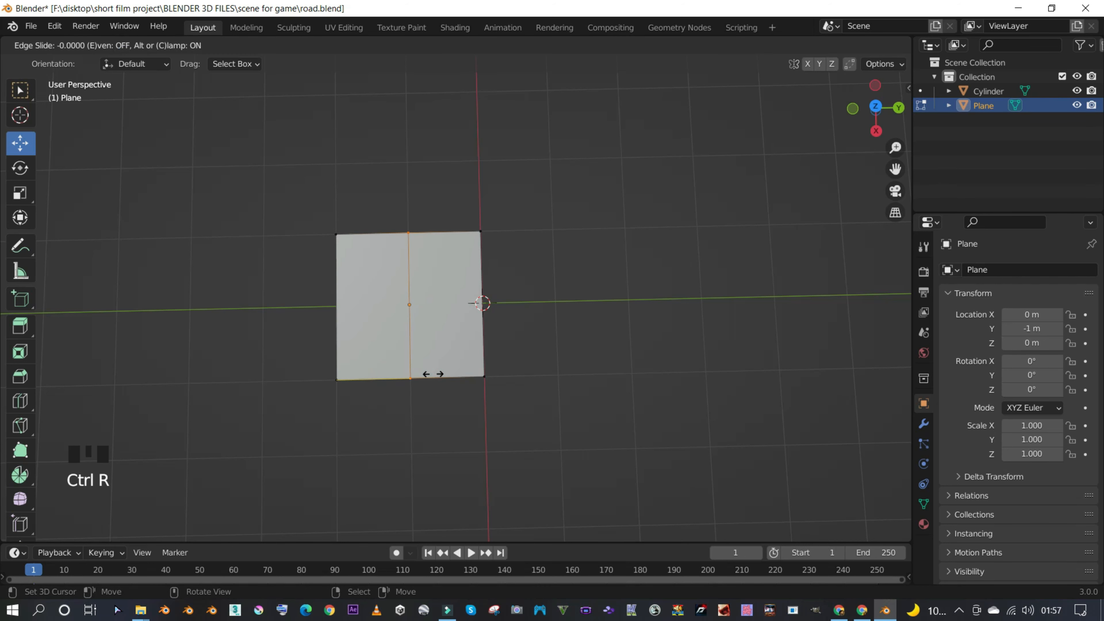
left_click(434, 374)
middle_click_drag(434, 374, 413, 355)
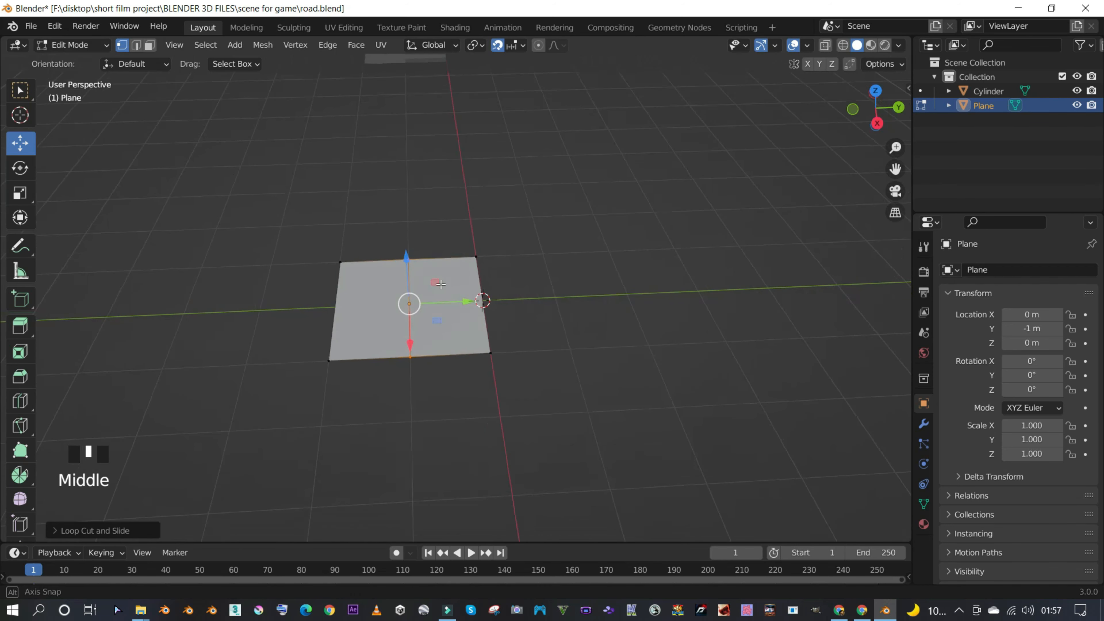
- Select the four vertices of the plane's half on the +Y side and extrude it in place
right_click(413, 356)
right_click(410, 260, "shift")
right_click(476, 257, "shift")
right_click(491, 352, "shift")
middle_click_drag(495, 324, 501, 295)
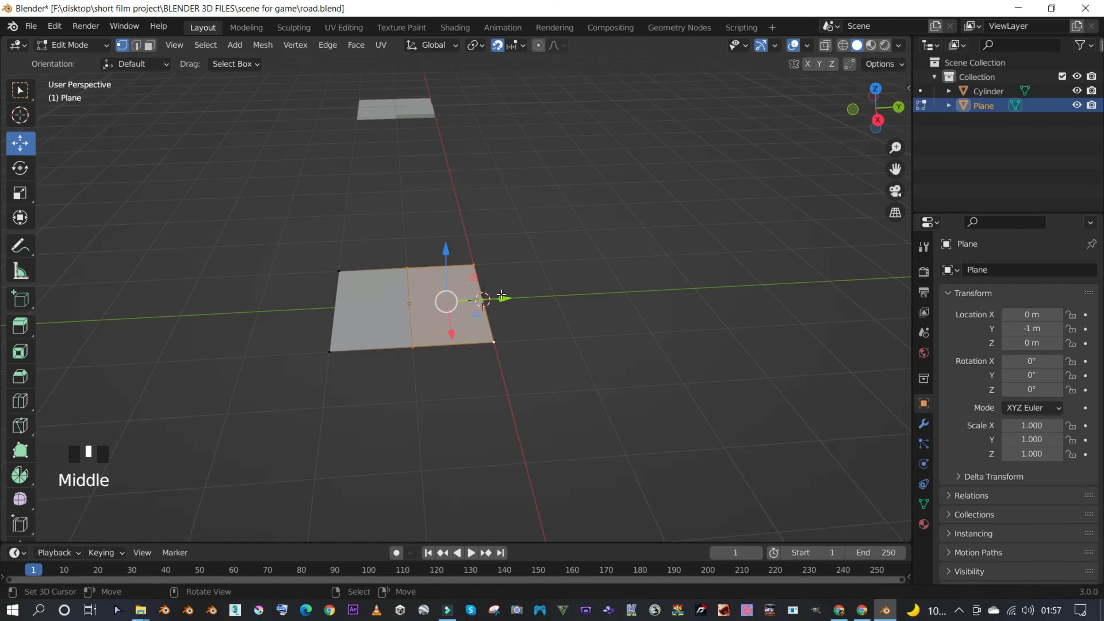
key("e")
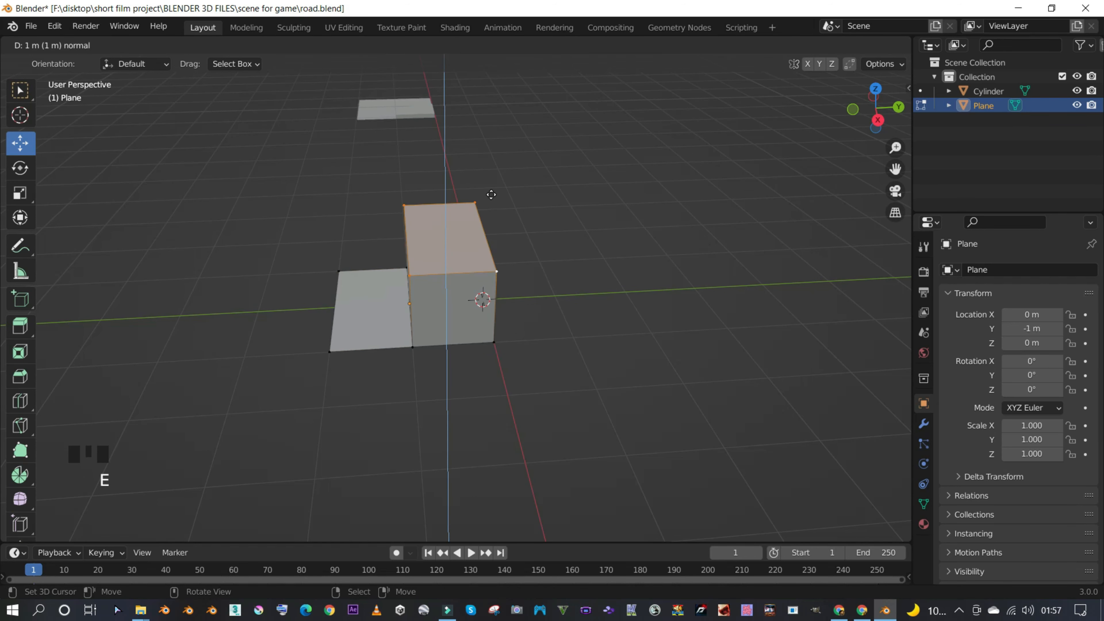
right_click(491, 195)
- Turn off snapping, raise the extruded half slightly along Z to a low curb height, and return to Object Mode
left_click(497, 45)
left_click_drag(449, 243, 450, 243)
key("KP_1")
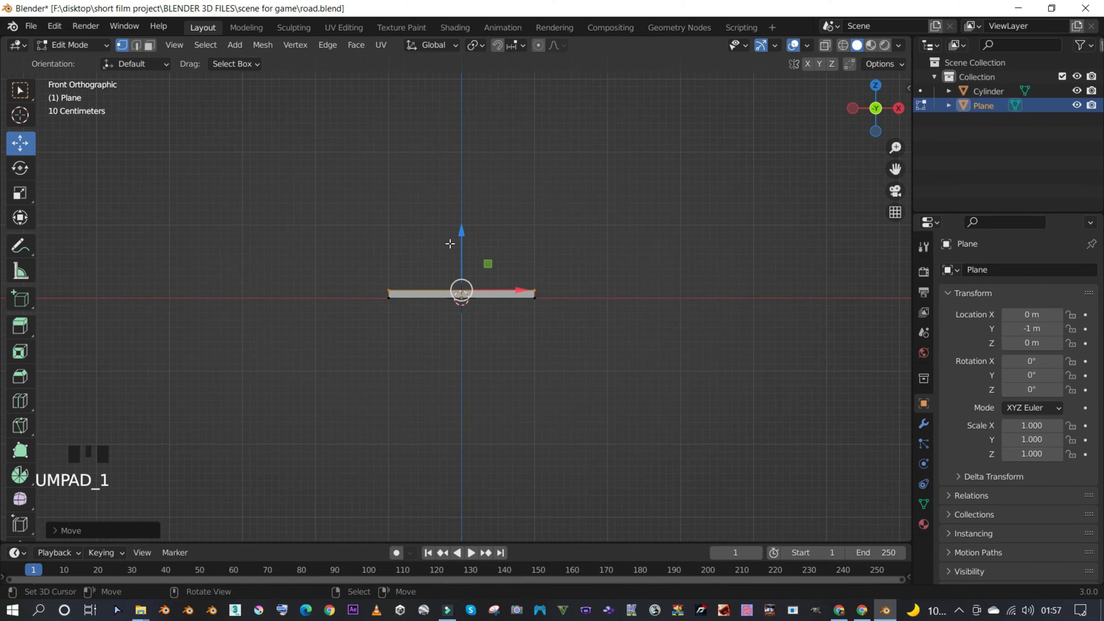
key("KP_3")
scroll(471, 235, "up", 6)
mouse_move(423, 220)
left_mouse_down()
mouse_move(428, 186)
mouse_move(427, 233)
mouse_move(436, 230)
left_mouse_up()
scroll(436, 229, "down", 3)
key("Tab")
- Add another mesh plane at the origin and move it -1 m along Y
middle_click_drag(443, 242, 460, 277)
scroll(522, 323, "down", 4)
scroll(505, 365, "up", 6)
middle_click_drag(301, 340, 382, 301)
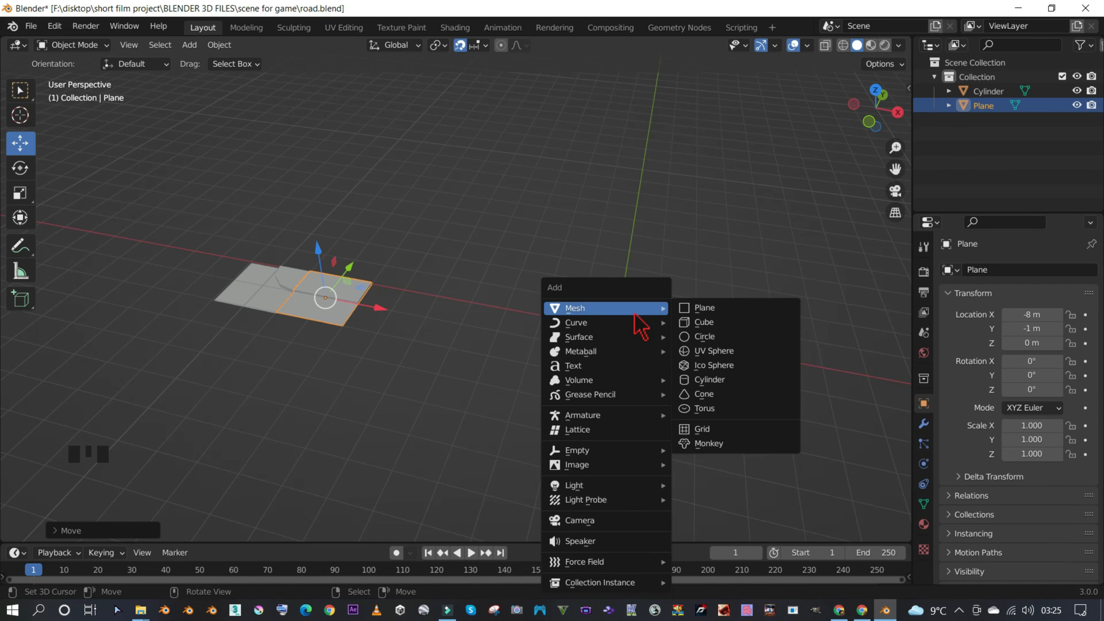
left_click(703, 308)
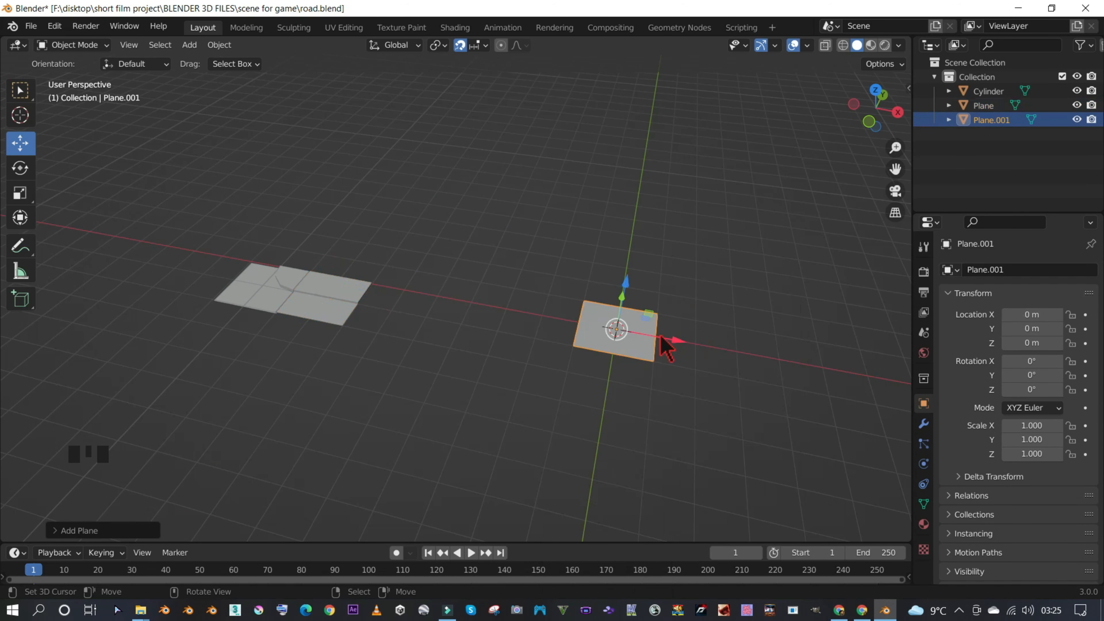
middle_click_drag(652, 318, 617, 376)
left_click_drag(617, 377, 590, 395)
- Space out the pieces by moving the new plane to X -13 m and the half-raised plane to X -7 m
left_click_drag(591, 479, 297, 229)
left_click(350, 248)
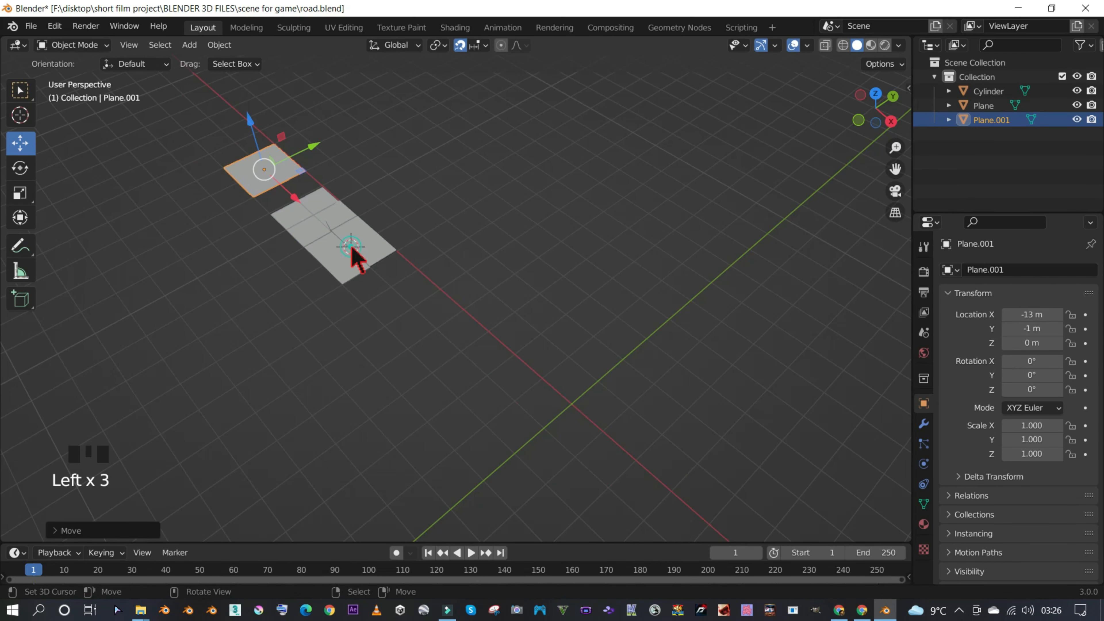
right_click(374, 272)
left_click_drag(387, 282, 402, 303)
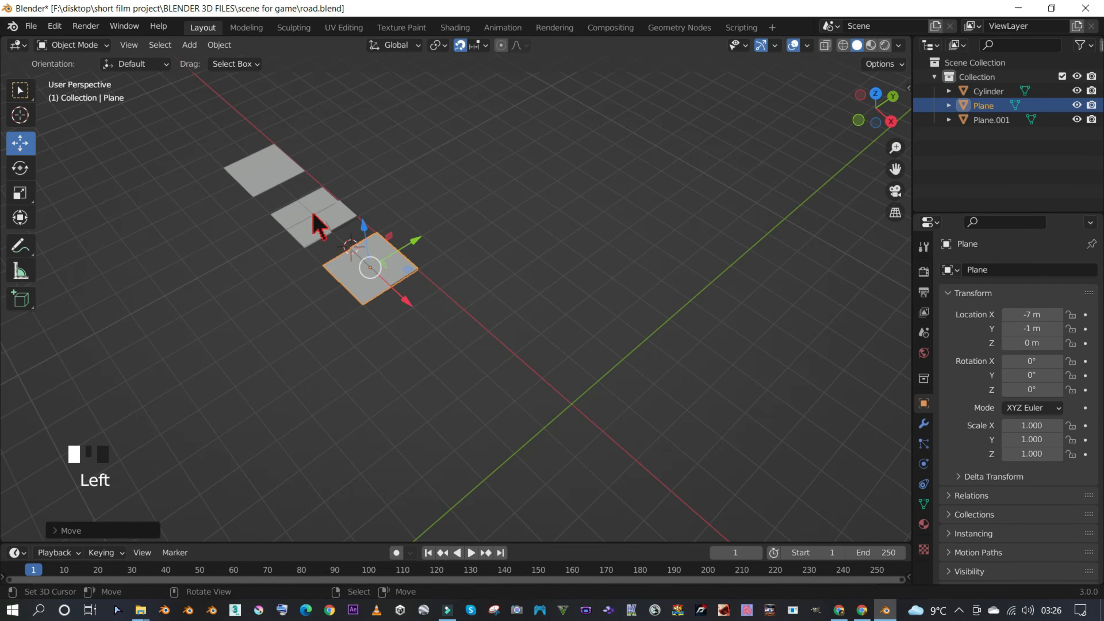
- Duplicate the corner piece made from the cylinder and move the copy along X to -3 m
right_click(319, 223)
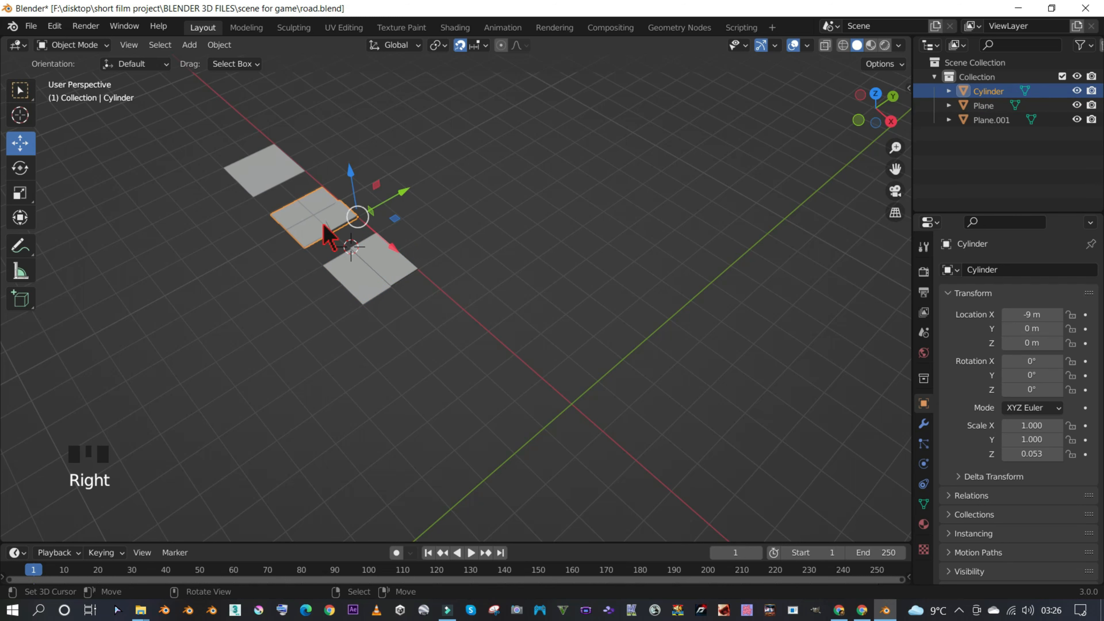
key("shift+d")
right_click(426, 234)
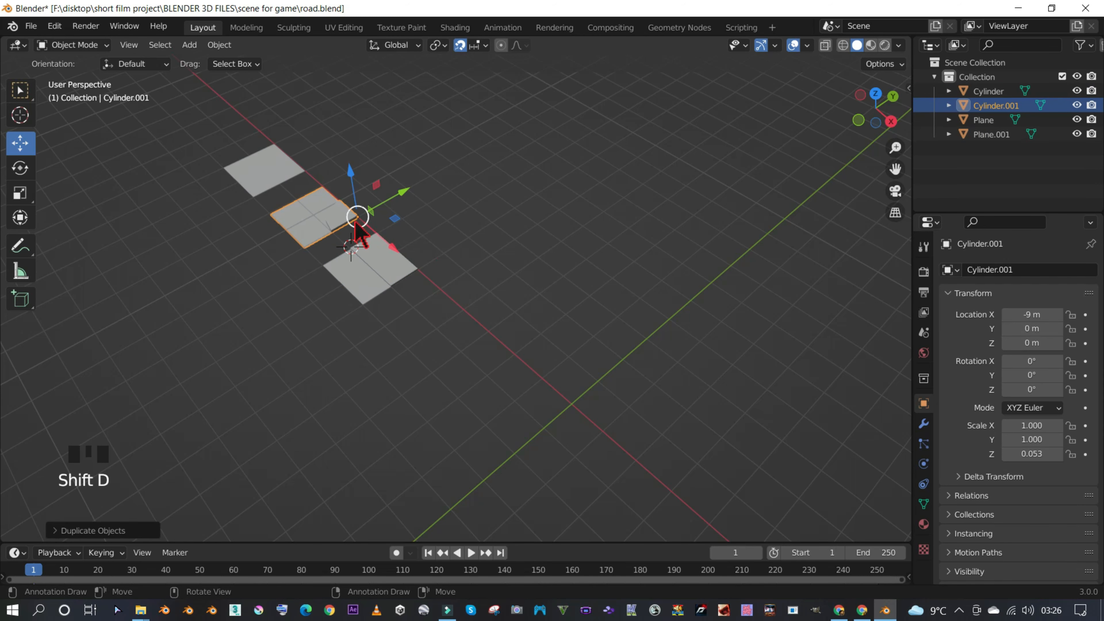
scroll(356, 223, "up", 5)
left_click_drag(277, 153, 547, 380)
middle_click_drag(534, 359, 438, 326, "shift")
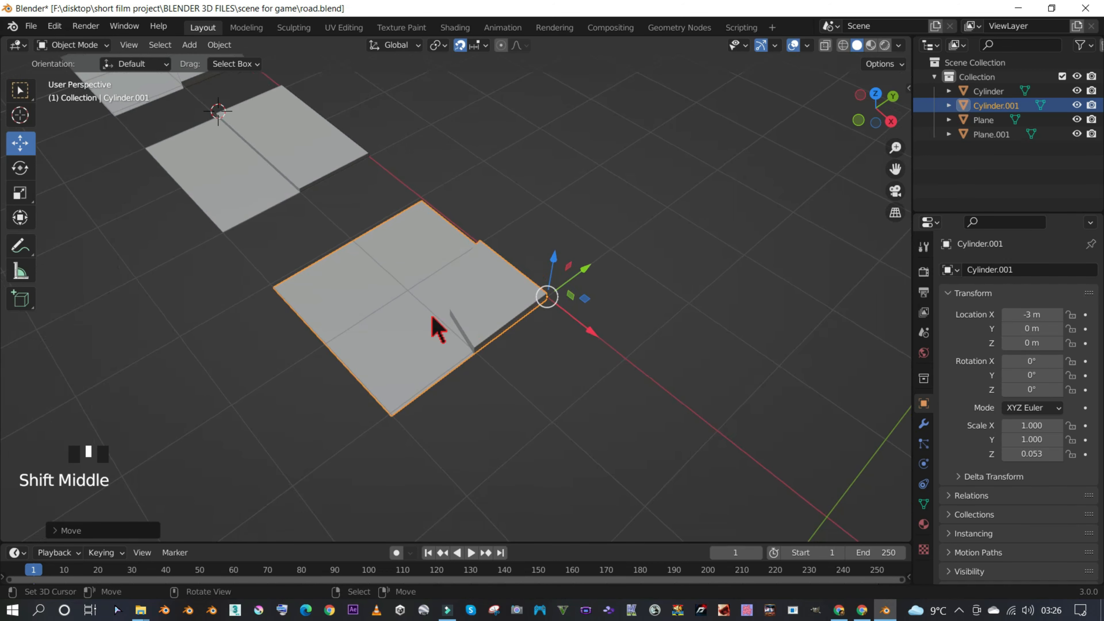
- Enter Edit Mode on the copied corner piece and select its low surface by growing the selection from the outer corner vertex
right_click(437, 324)
key("Tab")
right_click(279, 289)
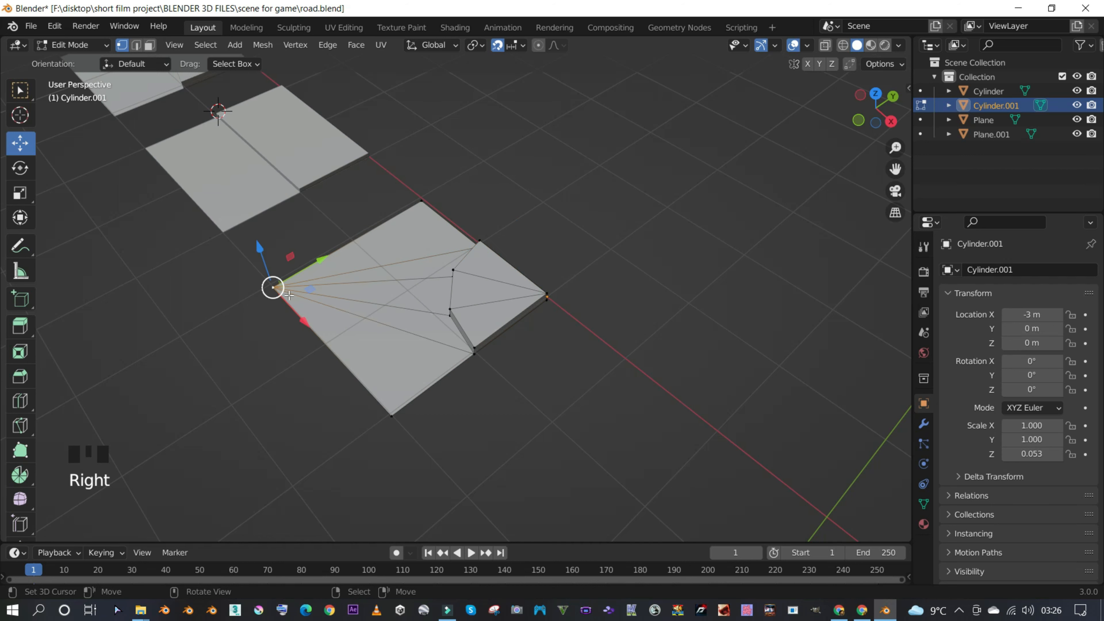
key("ctrl+KP_Add")
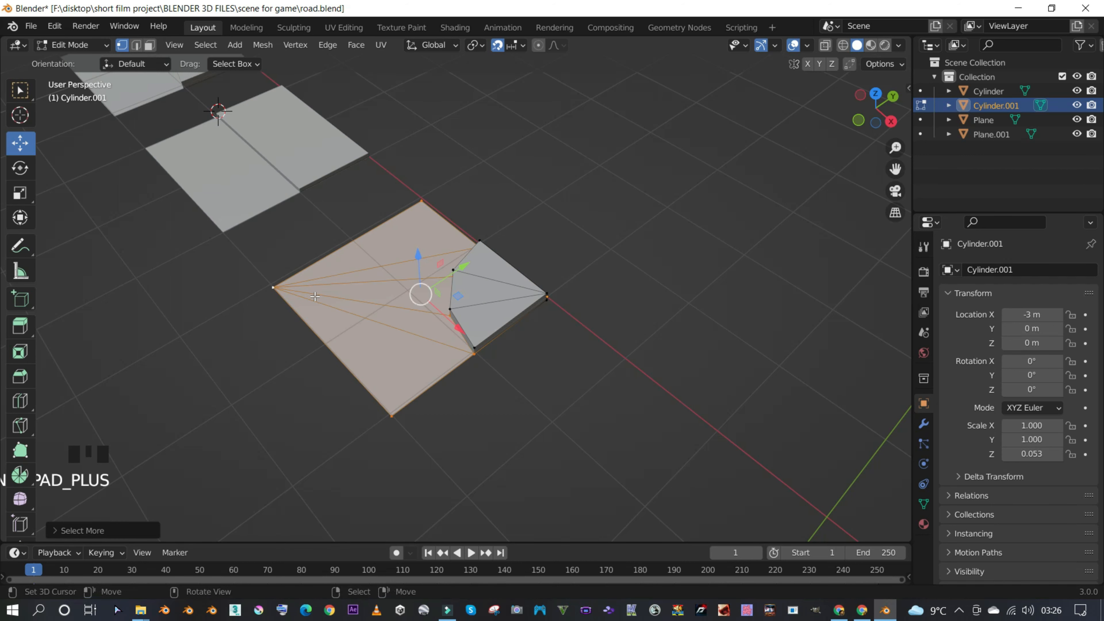
- Try adding the inner corner vertex to the selection from the underside and undo it
middle_click_drag(474, 293, 511, 181)
scroll(512, 180, "up", 4)
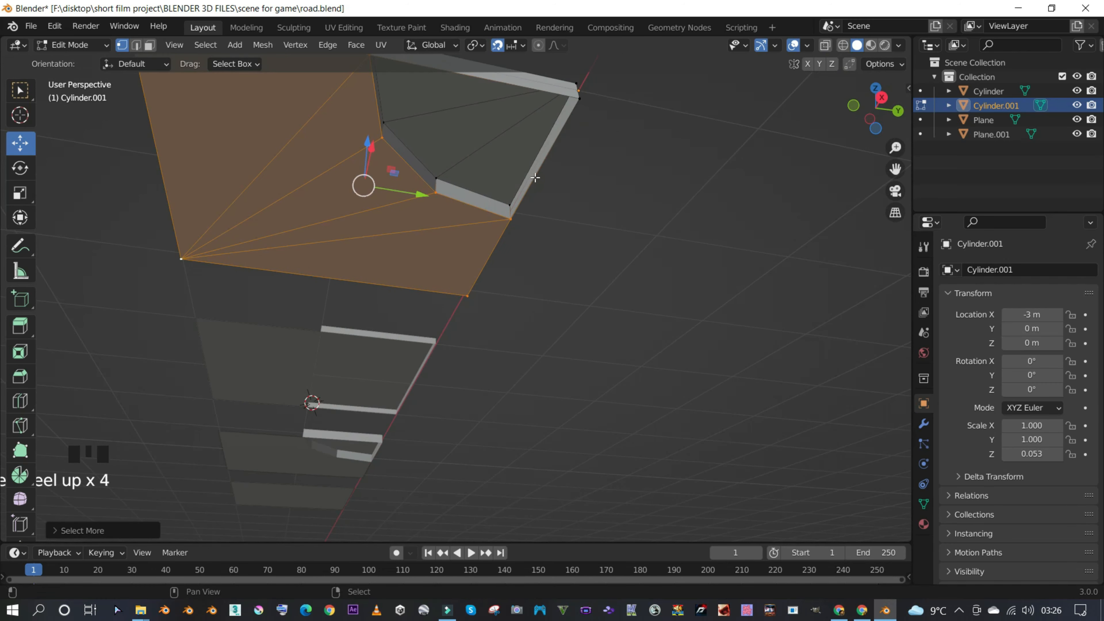
middle_click_drag(574, 116, 537, 241, "shift")
right_click(539, 240, "shift")
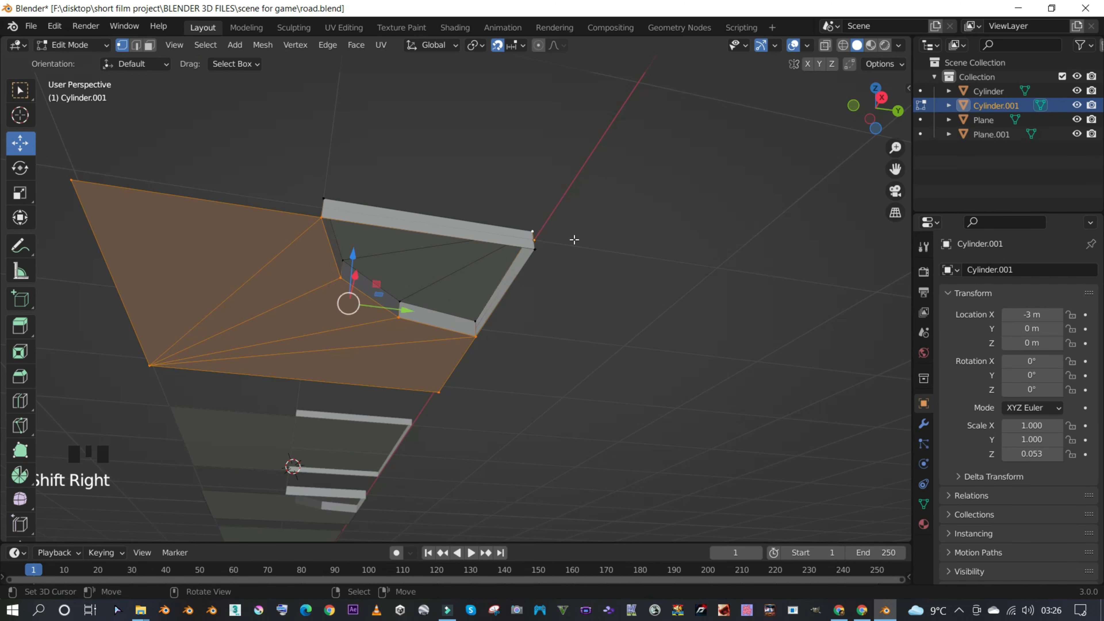
key("ctrl+z")
middle_click_drag(574, 239, 585, 362)
scroll(450, 315, "down", 2)
middle_click_drag(450, 315, 418, 296)
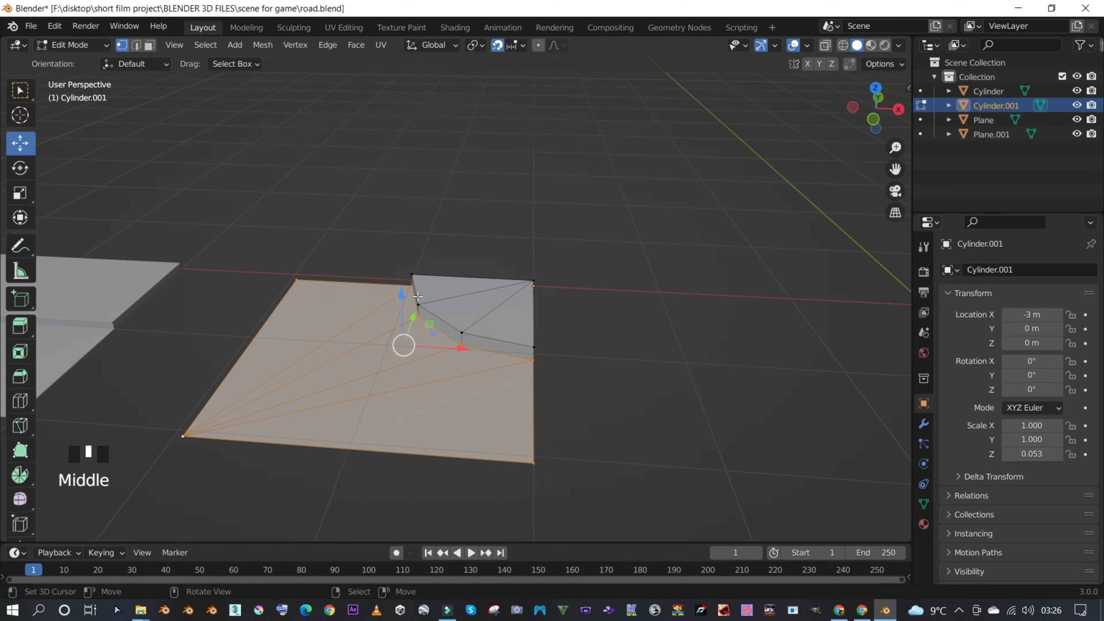
left_click_drag(401, 292, 391, 277)
left_click_drag(416, 229, 420, 206)
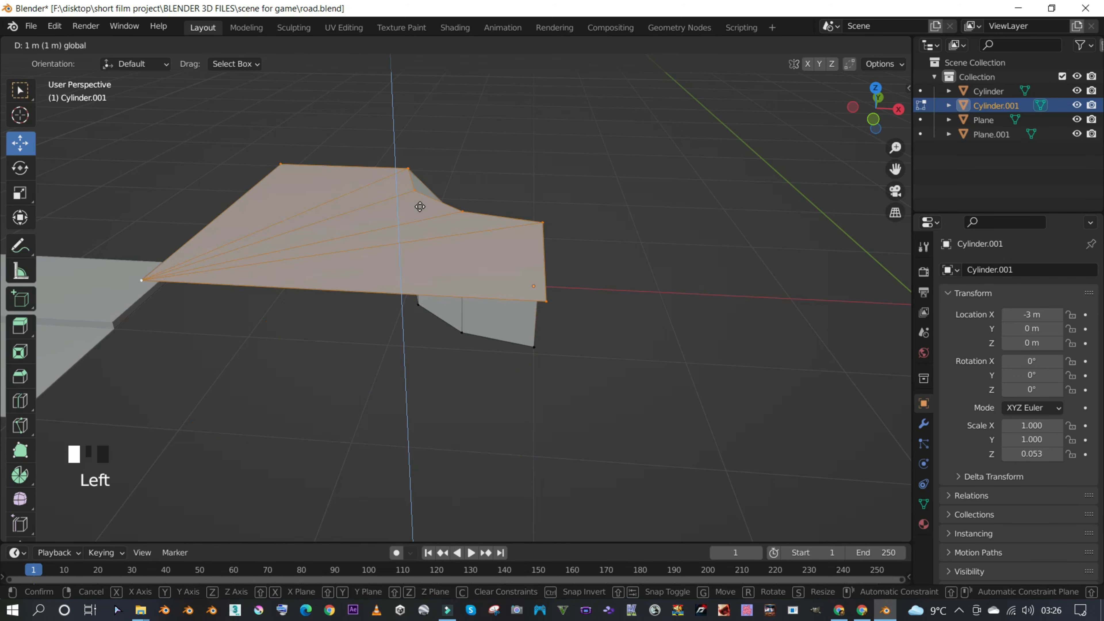
key("Escape")
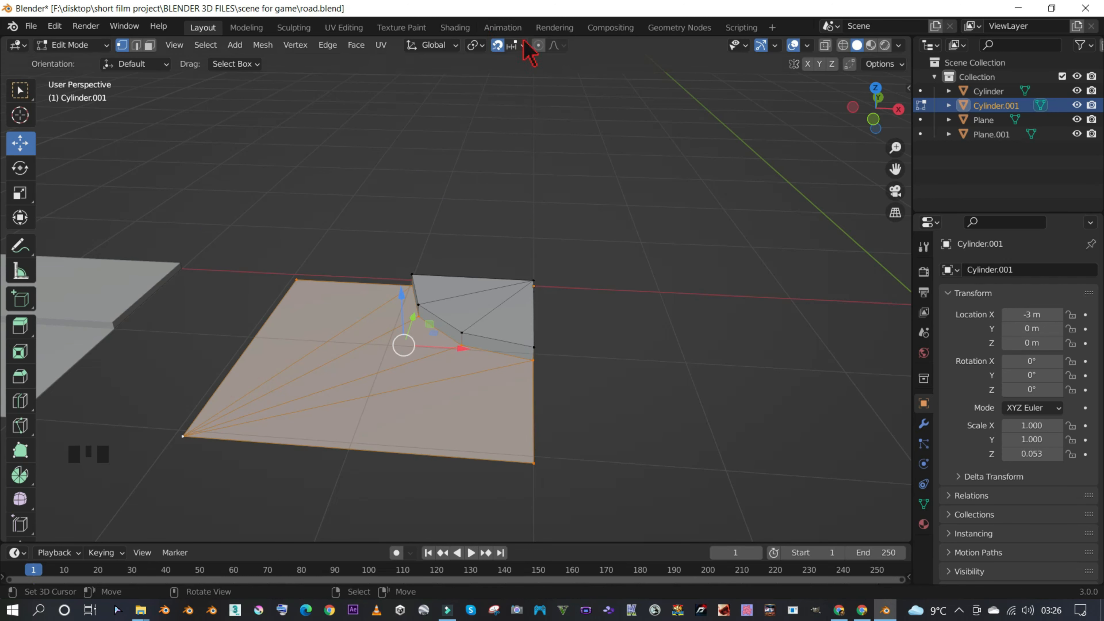
left_click(538, 45)
left_click(539, 45)
- Turn off snapping and try raising the selected low surface freely along Z
left_click(498, 45)
middle_click_drag(467, 241, 470, 263)
left_click_drag(425, 278, 436, 190)
- Examine the corner piece's underside and hidden vertices in wireframe, then return to solid shading
middle_click_drag(600, 276, 474, 194)
key("z")
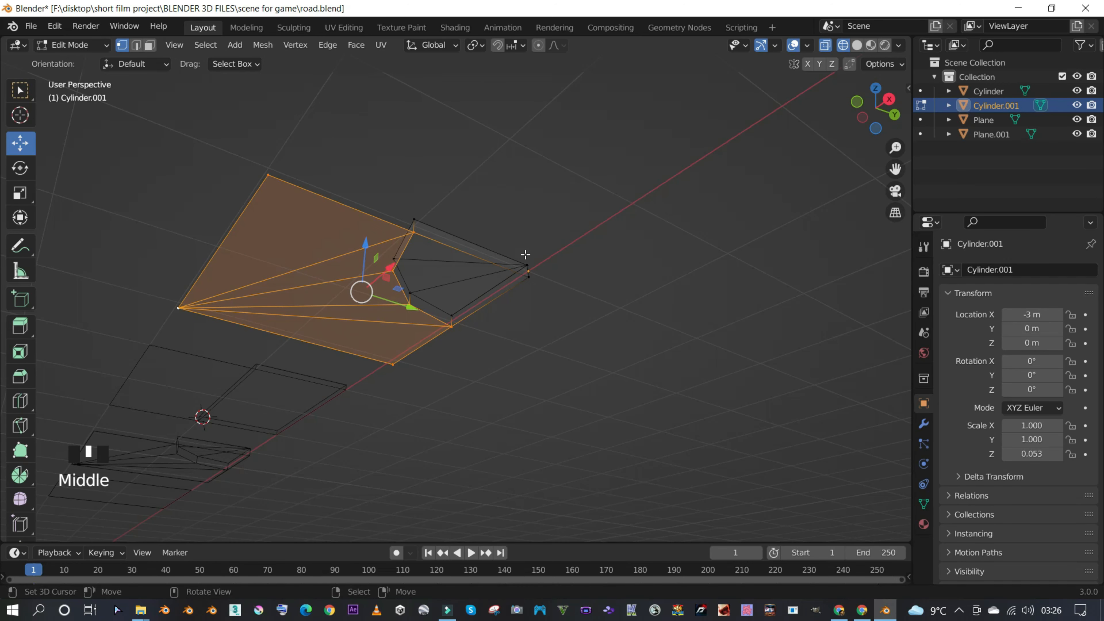
mouse_move(538, 263)
middle_mouse_down()
mouse_move(547, 294)
mouse_move(522, 321)
middle_mouse_up()
key("c")
key("Escape")
mouse_move(524, 300)
middle_mouse_down()
mouse_move(537, 266)
mouse_move(594, 246)
mouse_move(563, 284)
mouse_move(566, 315)
mouse_move(539, 317)
middle_mouse_up()
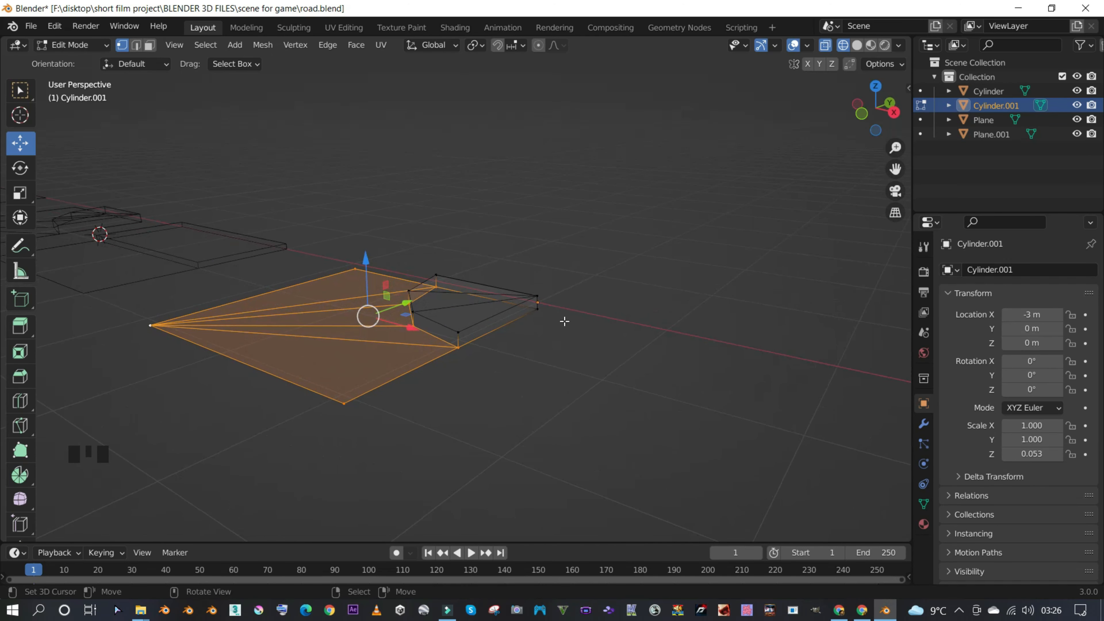
key("z")
left_click(625, 315)
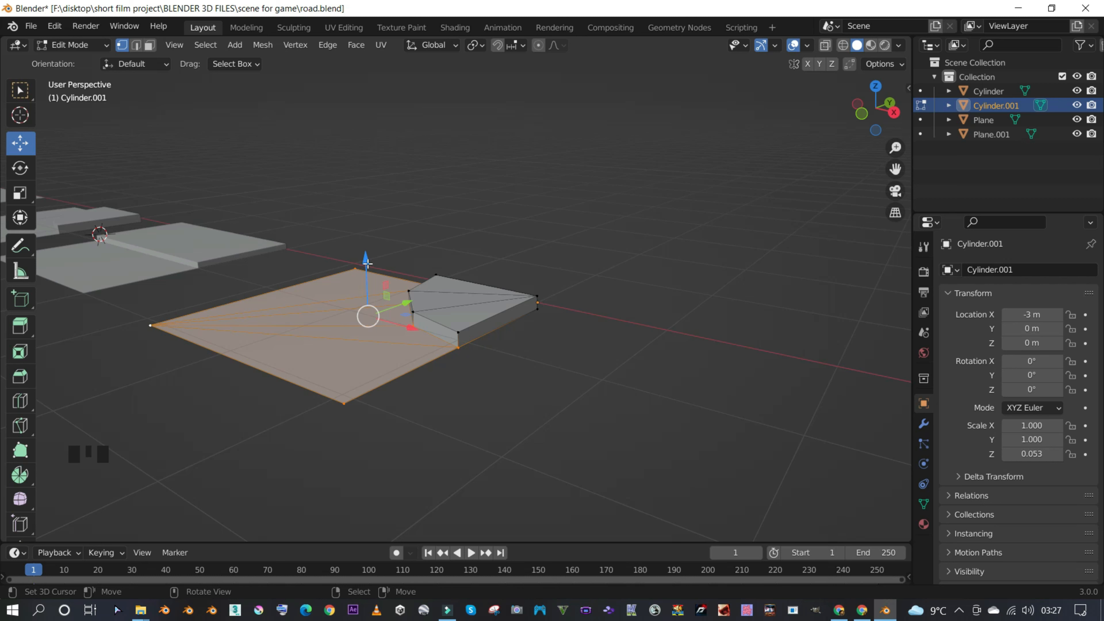
- Extrude the selected low surface upward about 0.2 m so it rises above the inner quarter, and return to Object Mode
key("e")
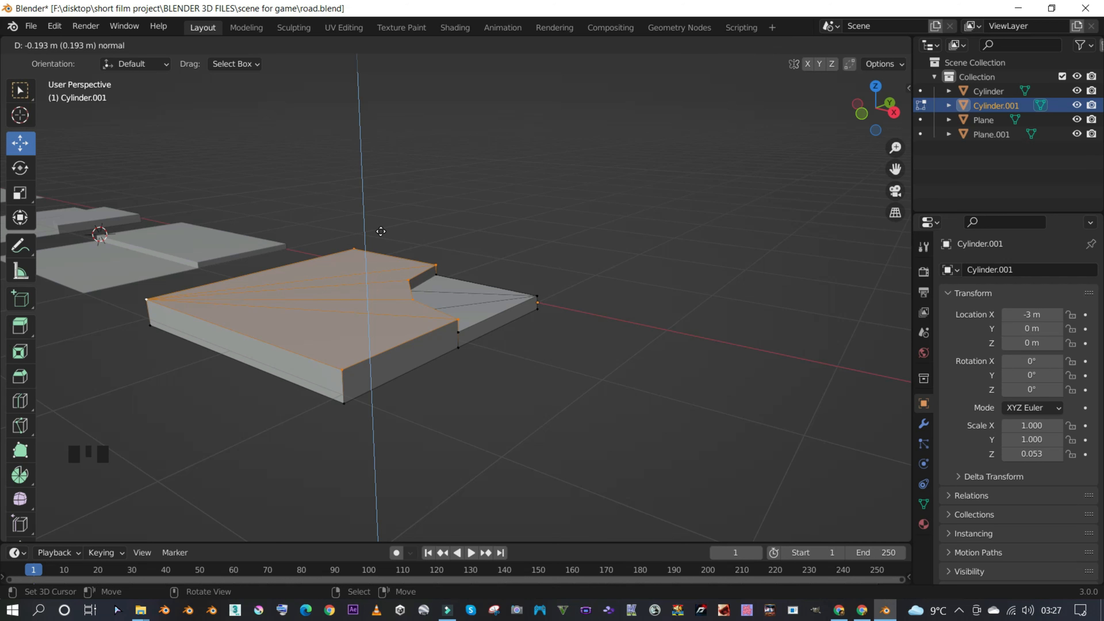
left_click(381, 237)
middle_click_drag(381, 237, 427, 277)
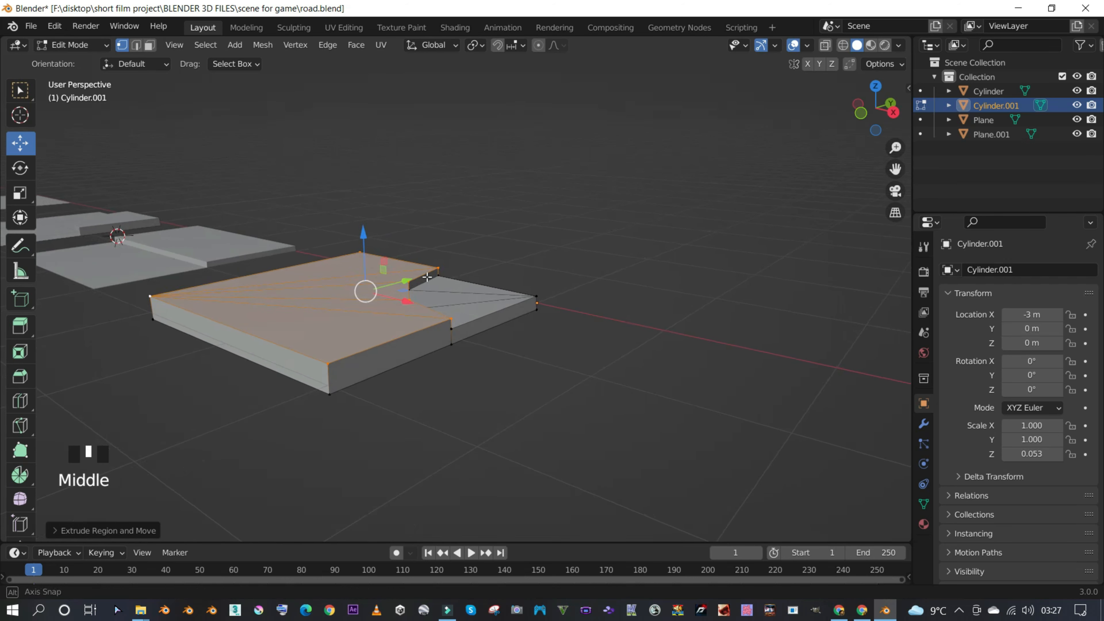
key("Tab")
middle_click_drag(461, 316, 533, 315)
key("Tab")
key("Tab")
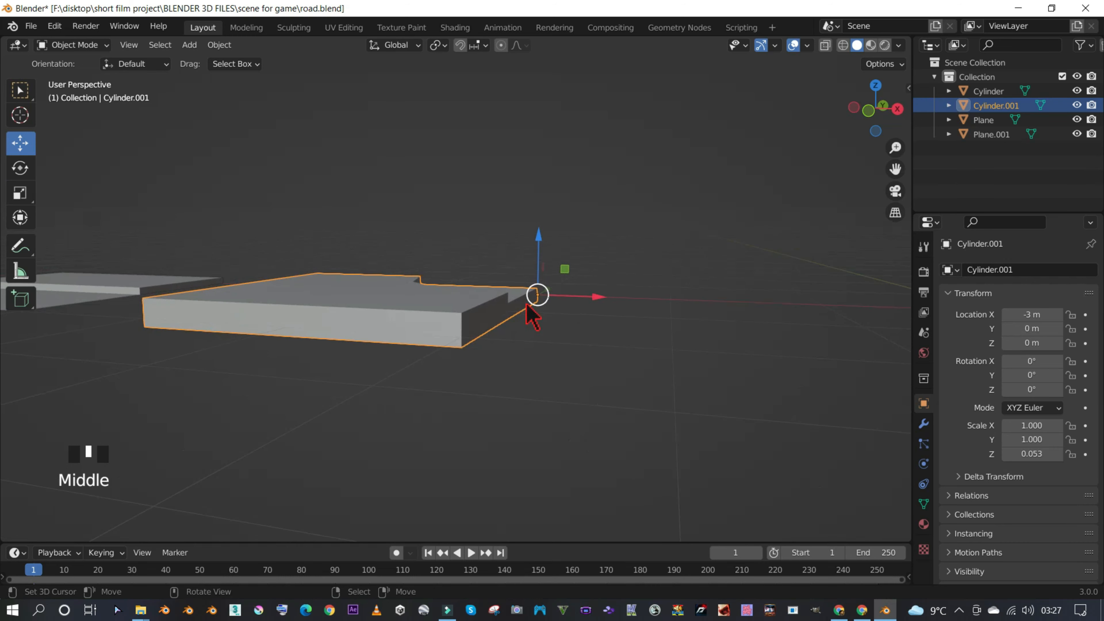
- In wireframe from the orthographic front view, enter Edit Mode and box-select all the vertices along the piece's bottom
key("KP_5")
key("KP_1")
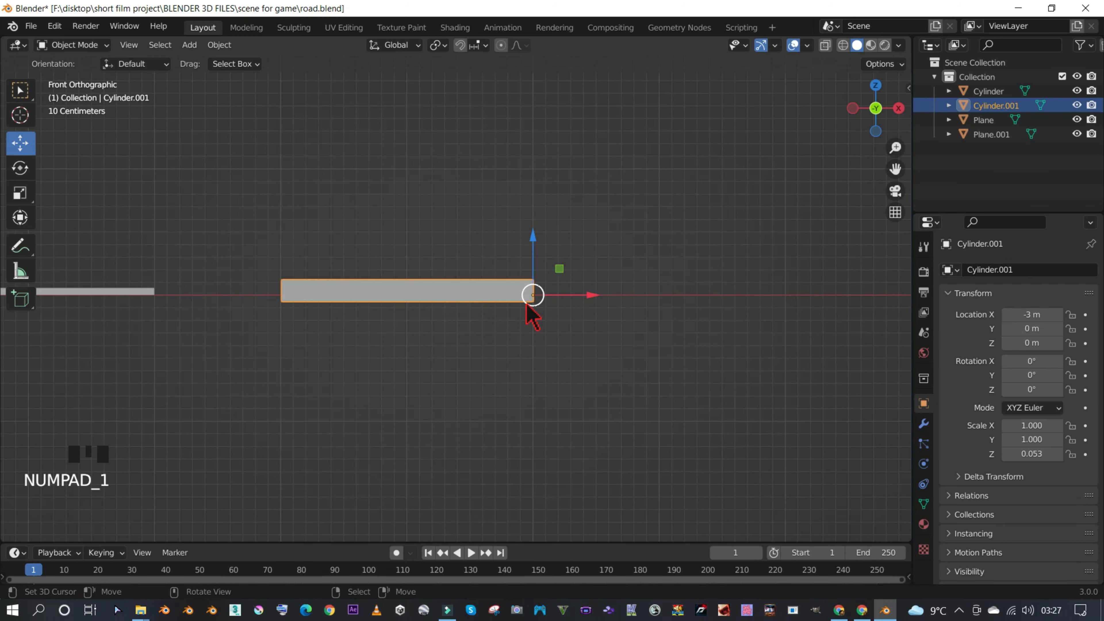
key("z")
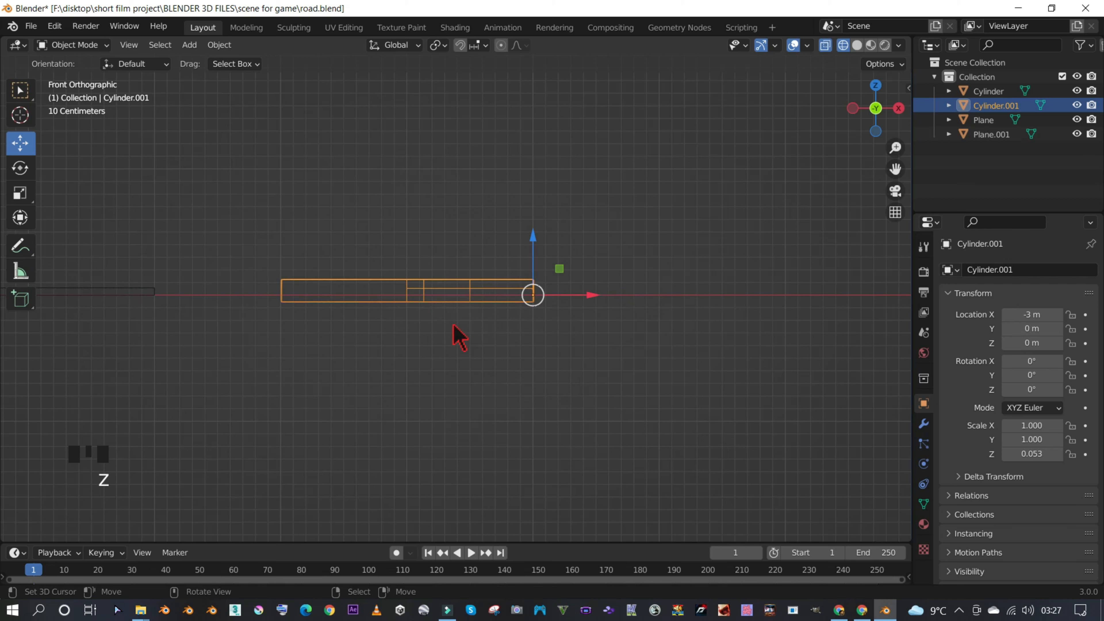
key("Tab")
right_click(532, 298)
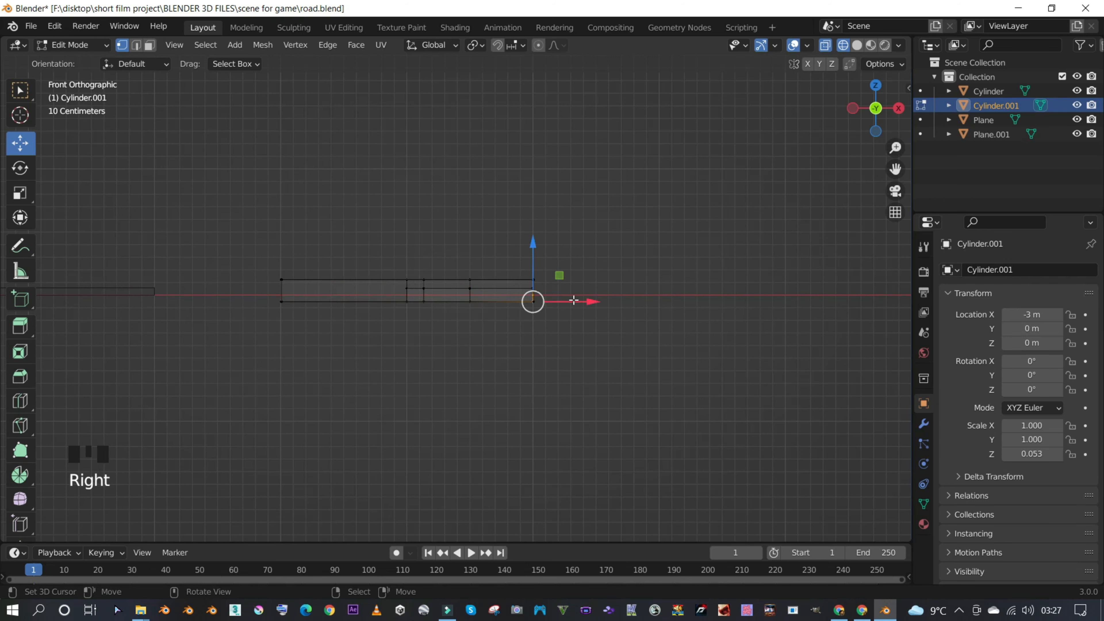
key("v")
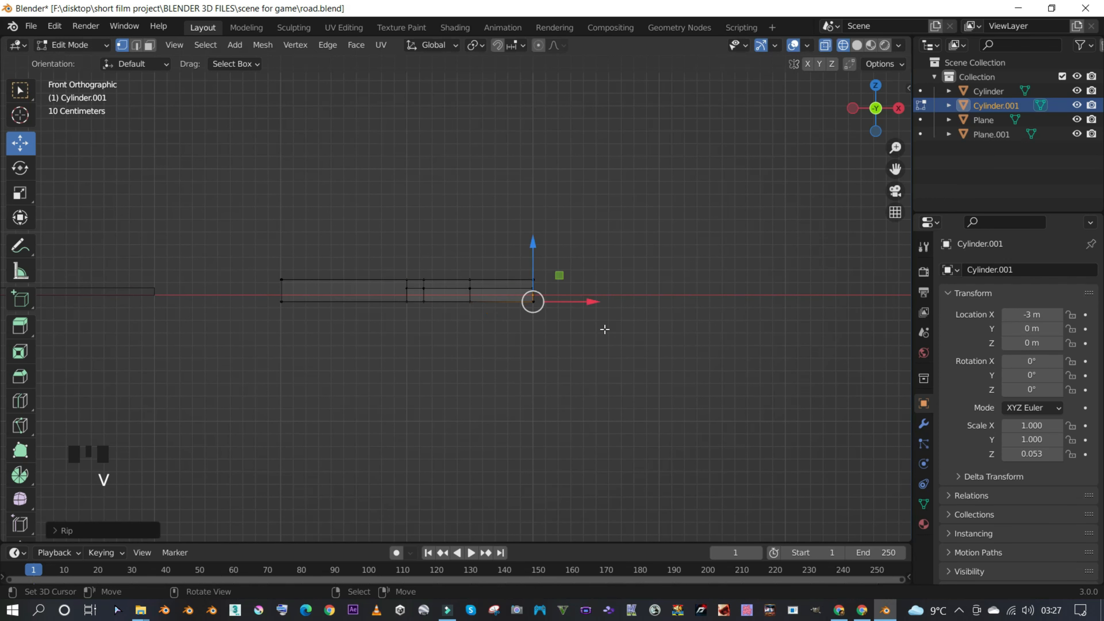
key("b")
left_click_drag(609, 296, 250, 364)
- Try deleting the selected bottom vertices, inspect the remaining geometry in solid and wireframe shading, and undo the deletion
key("x")
left_click(361, 288)
middle_click_drag(360, 291, 346, 347)
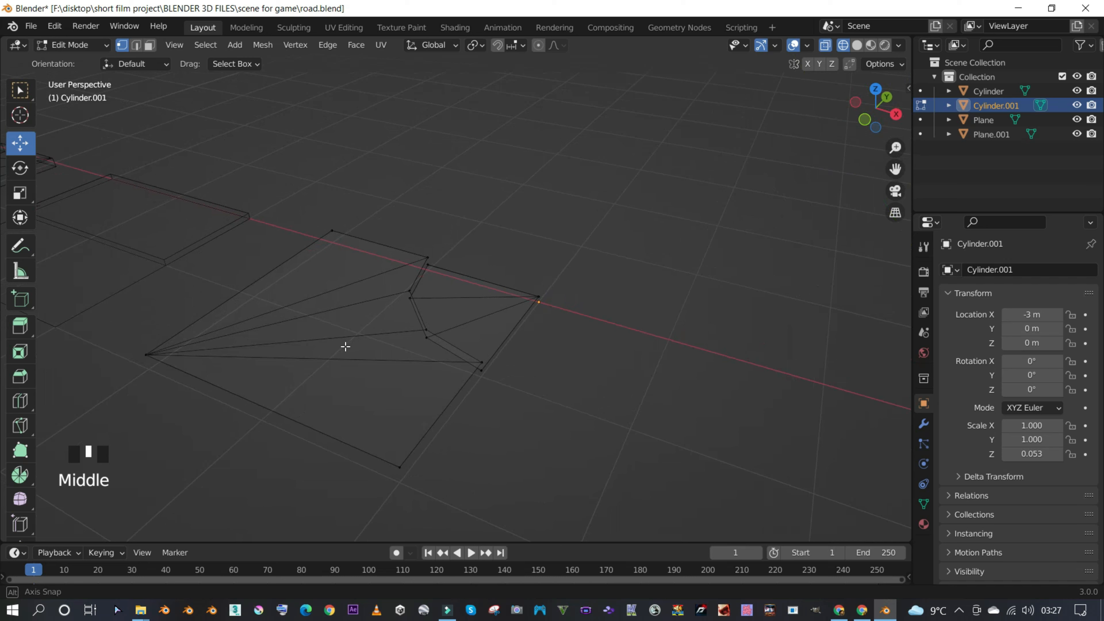
key("z")
left_click(467, 328)
mouse_move(468, 327)
middle_mouse_down()
mouse_move(419, 320)
mouse_move(407, 301)
mouse_move(358, 290)
middle_mouse_up()
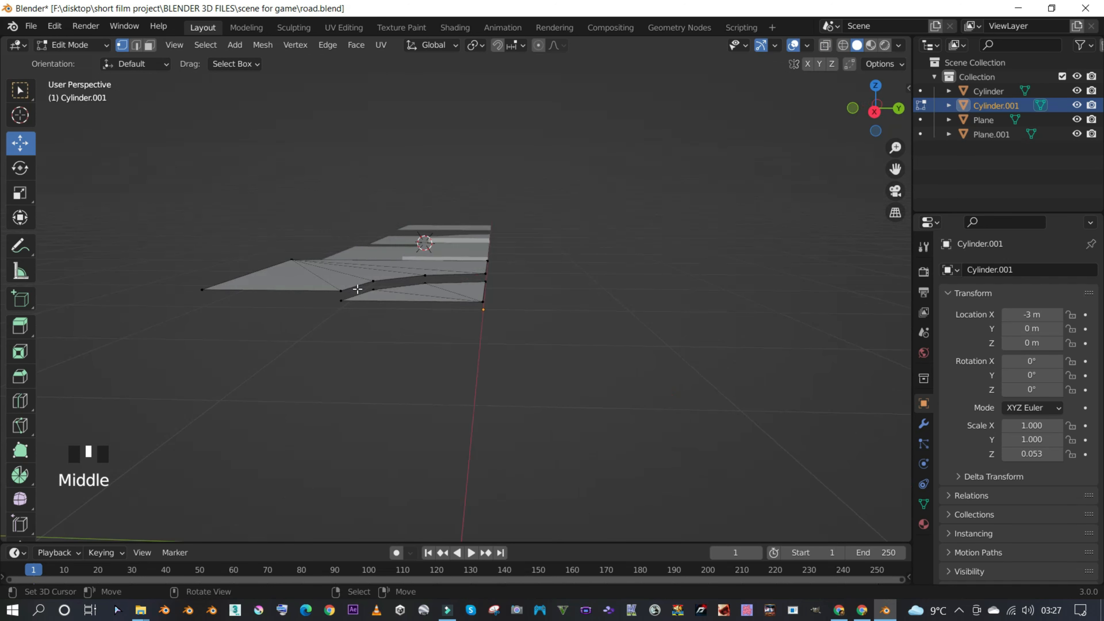
scroll(358, 289, "up", 2)
key("z")
left_click(260, 295)
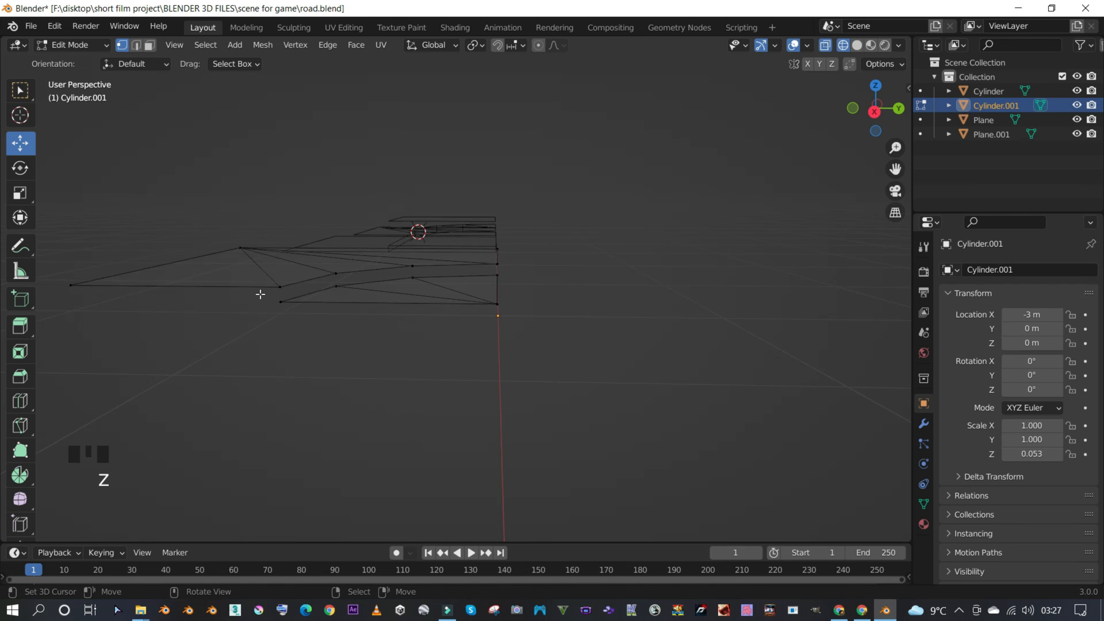
key("z")
left_click(419, 296)
mouse_move(419, 295)
middle_mouse_down()
mouse_move(439, 310)
mouse_move(431, 283)
mouse_move(501, 234)
mouse_move(568, 262)
middle_mouse_up()
key("ctrl+z")
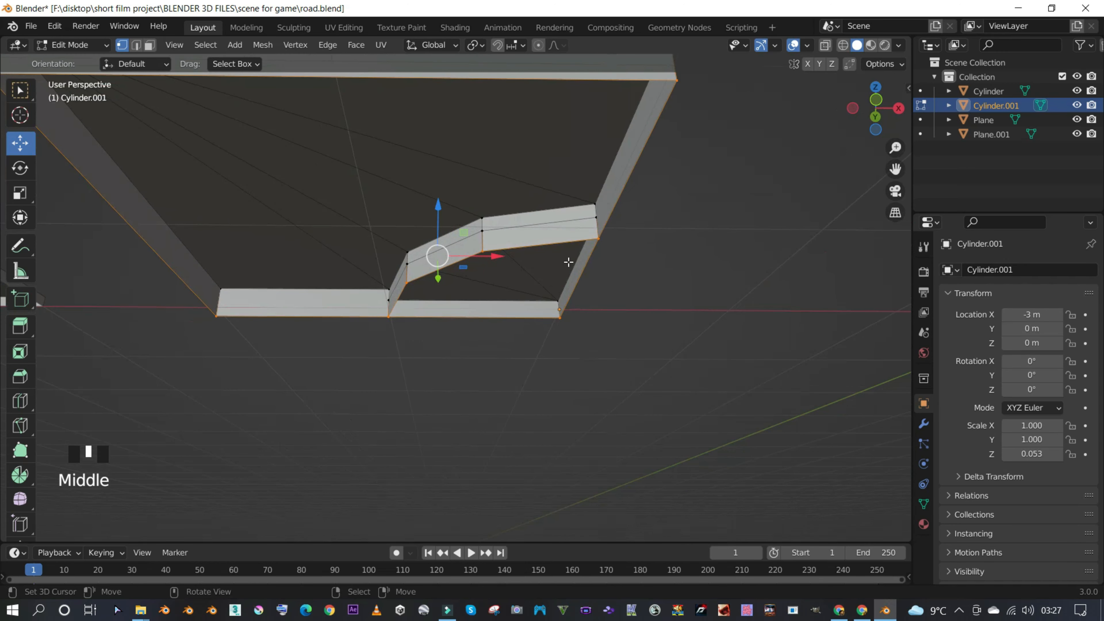
- Remove the bottom vertices along the curved inner curb wall from the current vertex selection
right_click(598, 236, "shift")
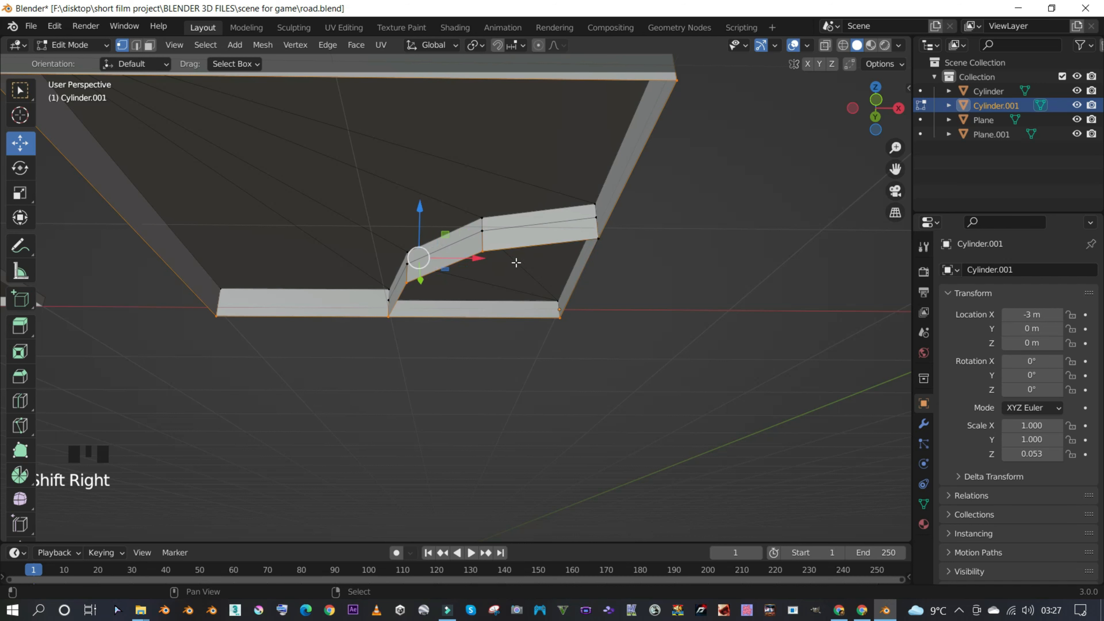
right_click(474, 263, "shift")
right_click(405, 286, "shift")
right_click(390, 321, "shift")
- Try deleting the bottom vertices that are still selected around the corner piece's rim, and undo the deletion
middle_click_drag(390, 321, 323, 302)
scroll(372, 345, "down", 3)
key("x")
left_click(369, 326)
scroll(347, 297, "up", 4)
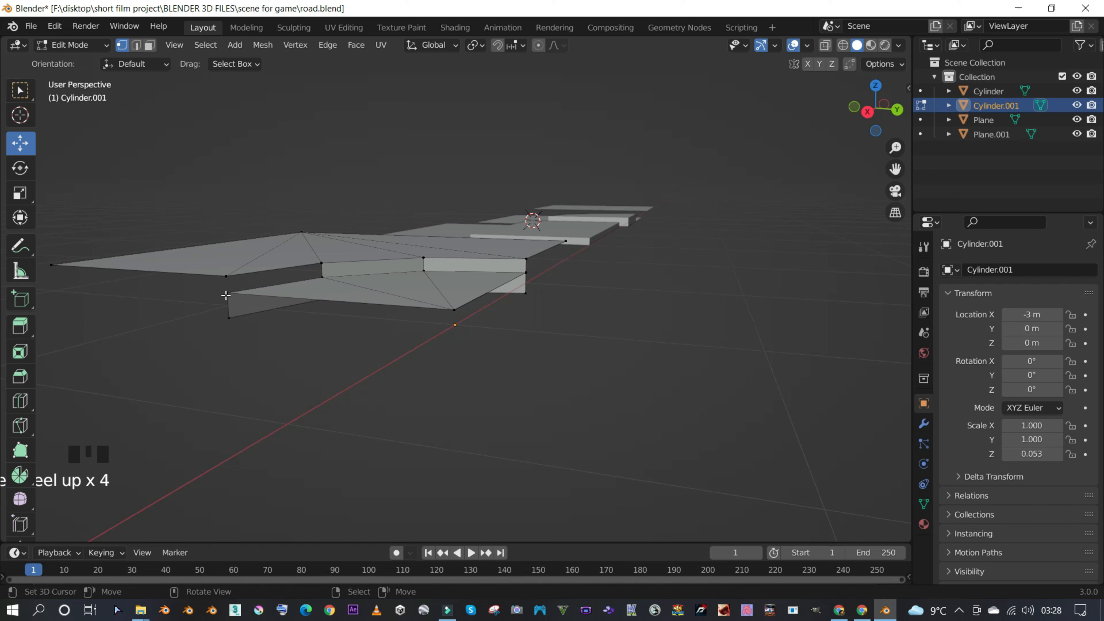
key("ctrl+z")
- In wireframe, deselect the remaining inner curb vertex, delete the outer rim's bottom vertices, and return to solid shading
middle_click_drag(264, 283, 561, 248)
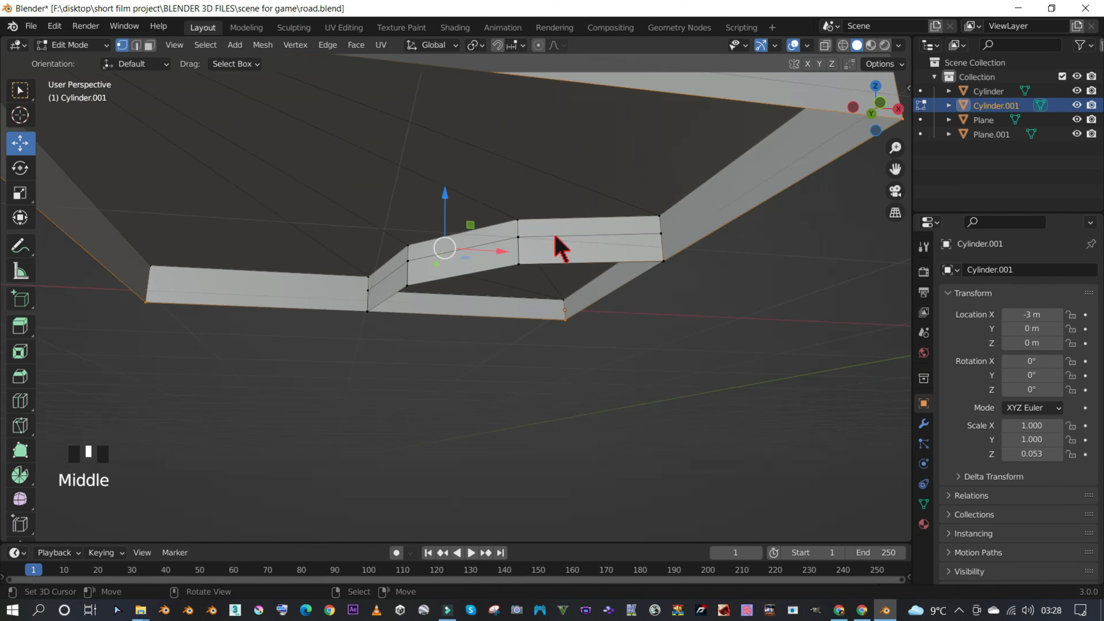
key("z")
mouse_move(489, 256)
middle_mouse_down()
mouse_move(451, 299)
mouse_move(382, 306)
mouse_move(360, 338)
mouse_move(264, 349)
mouse_move(249, 331)
mouse_move(272, 313)
middle_mouse_up()
scroll(261, 350, "down", 2)
right_click(271, 314, "shift")
right_click(272, 316)
right_click(271, 318)
key("c")
middle_click(273, 321)
right_click(275, 329)
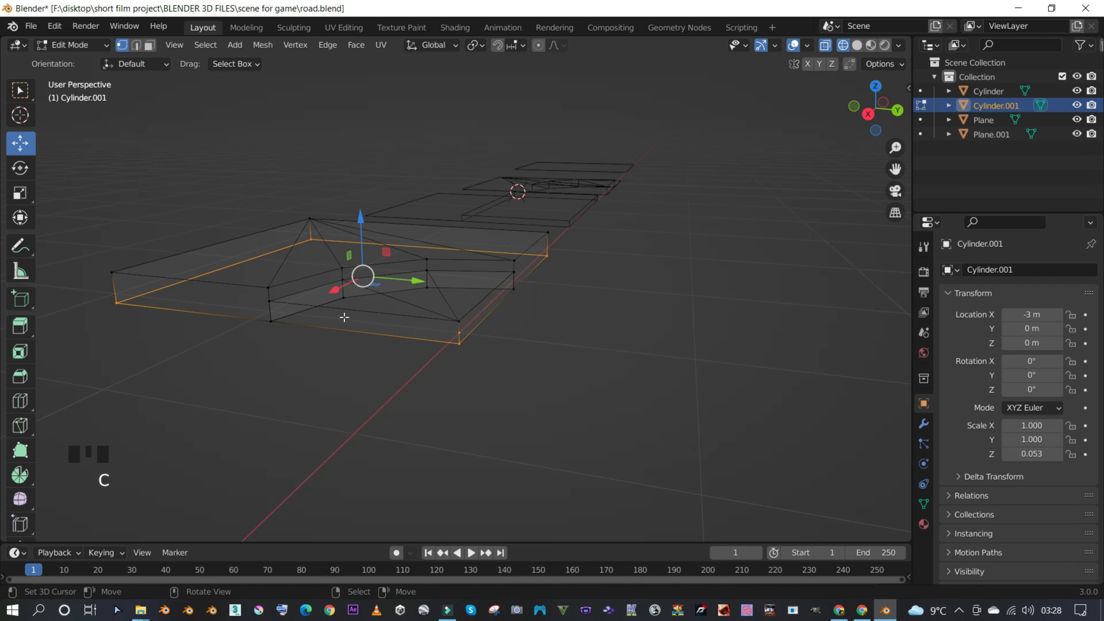
middle_click_drag(349, 313, 345, 316)
key("x")
left_click(344, 304)
key("z")
left_click(415, 313)
- Try deleting the leftover vertices beneath the curved inner curb wall, and undo the deletion
mouse_move(416, 312)
middle_mouse_down()
mouse_move(450, 351)
mouse_move(541, 281)
mouse_move(607, 267)
mouse_move(584, 286)
mouse_move(495, 306)
middle_mouse_up()
right_click(496, 306)
right_click(405, 309, "ctrl")
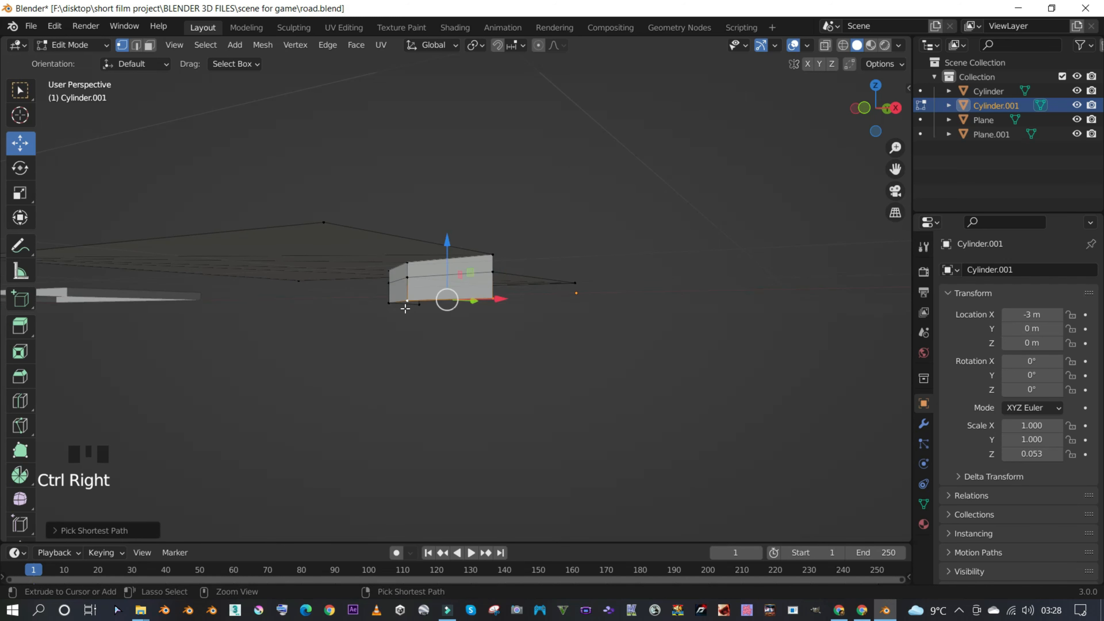
right_click(409, 306)
right_click(419, 303)
right_click(423, 303)
key("x")
left_click(424, 306)
middle_click_drag(424, 307, 390, 322)
key("ctrl+z")
key("Tab")
key("Tab")
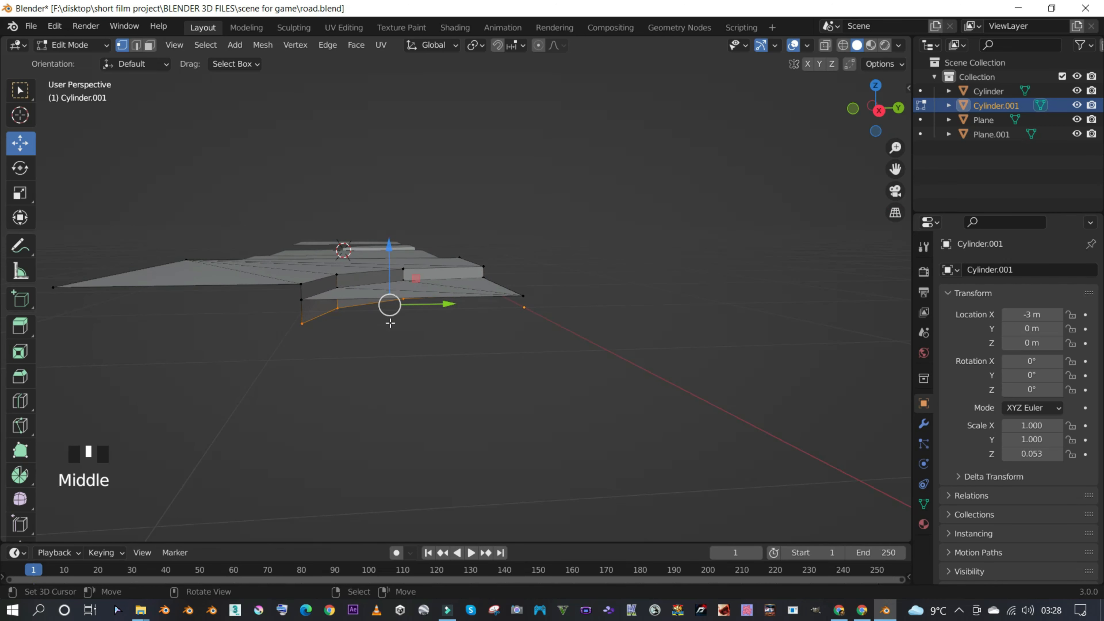
- Select all of the corner piece's vertices and merge them by distance
left_click_drag(392, 246, 368, 263)
key("a")
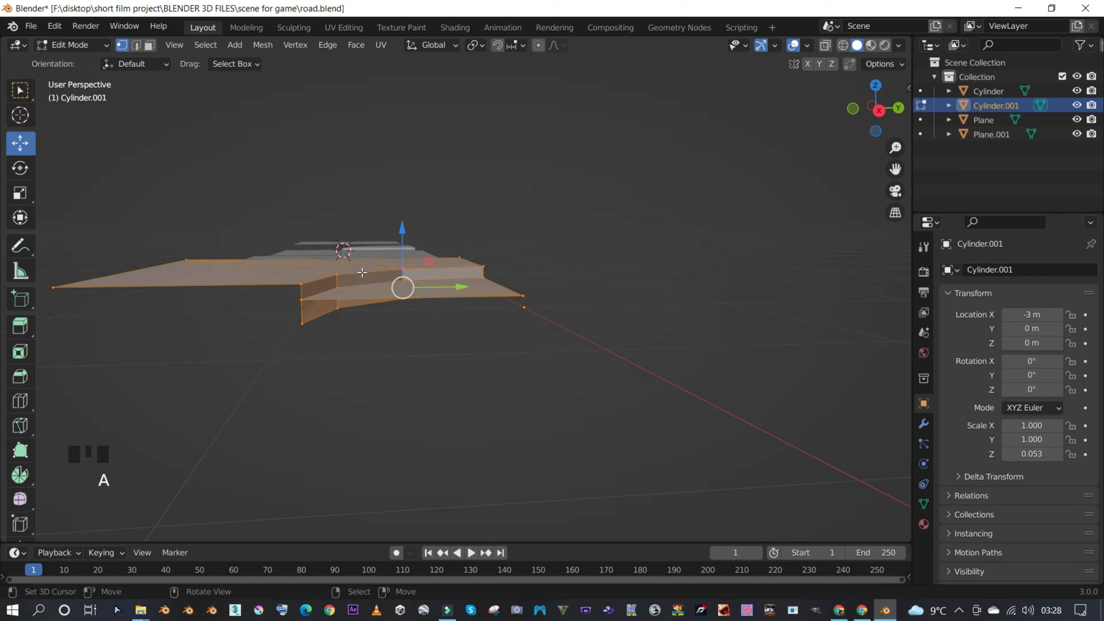
key("space")
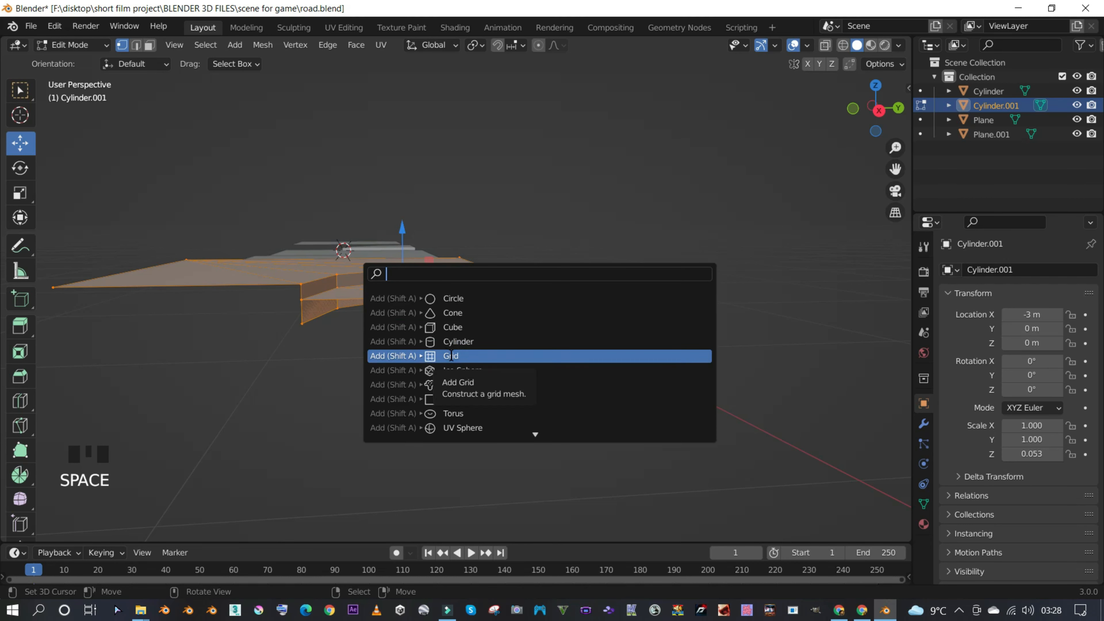
type("mer")
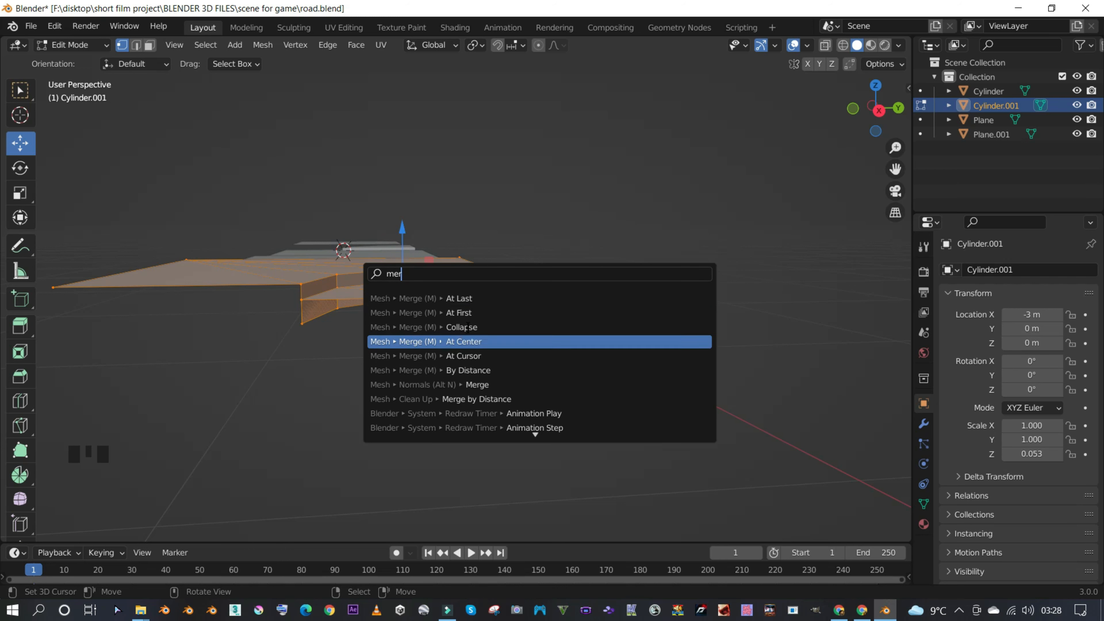
left_click(484, 370)
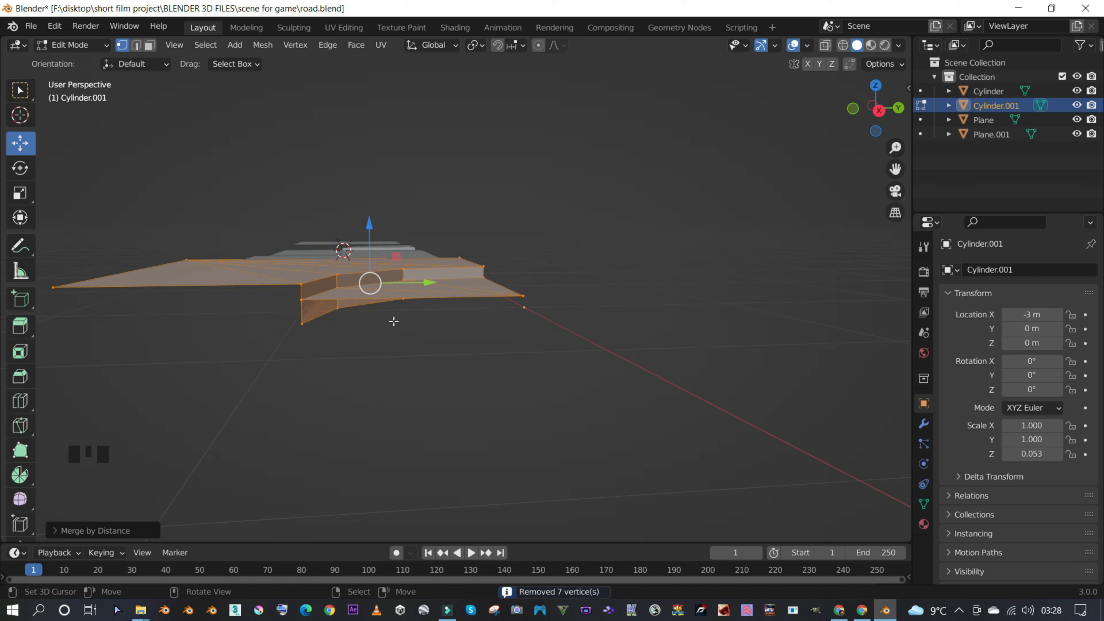
- Select the row of vertices along the bottom edge of the curved inner curb wall
right_click(316, 322)
right_click(338, 309, "shift")
middle_click_drag(339, 309, 312, 264)
right_click(413, 321, "shift")
right_click(501, 326, "shift")
middle_click_drag(501, 326, 541, 379)
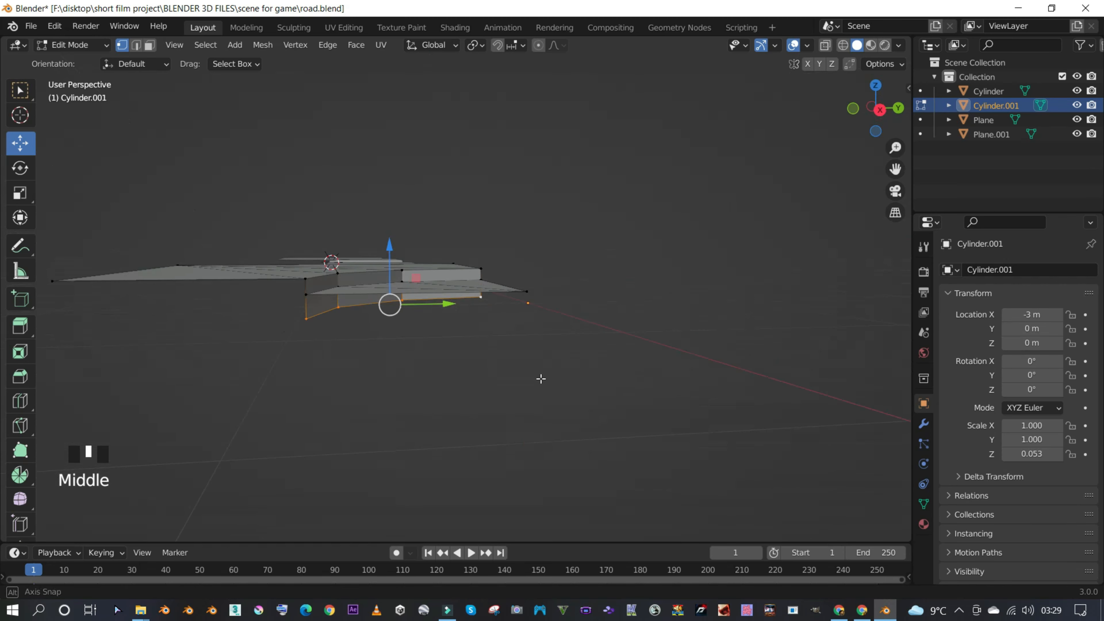
- Try deleting the selected bottom row of curb vertices, and undo the deletion
key("x")
left_click(507, 335)
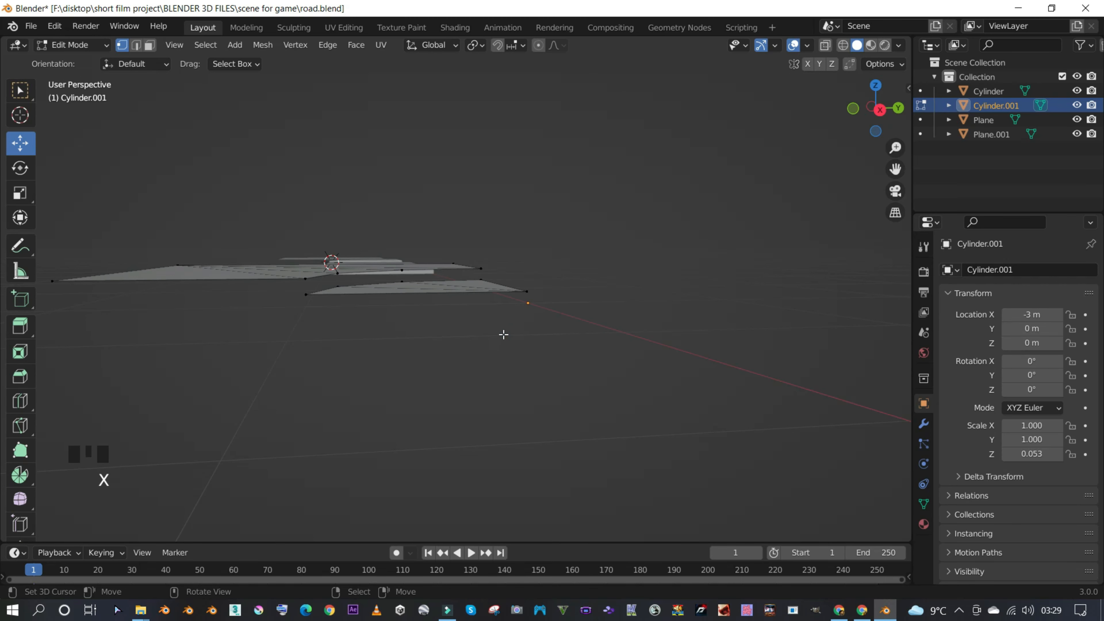
key("ctrl+z")
- Move the selected bottom row up along Z to mid-height of the curved curb wall, and bring up the delete options
middle_click_drag(442, 333, 437, 330)
left_click_drag(389, 254, 385, 224)
middle_click_drag(393, 270, 378, 290)
scroll(401, 290, "up", 3)
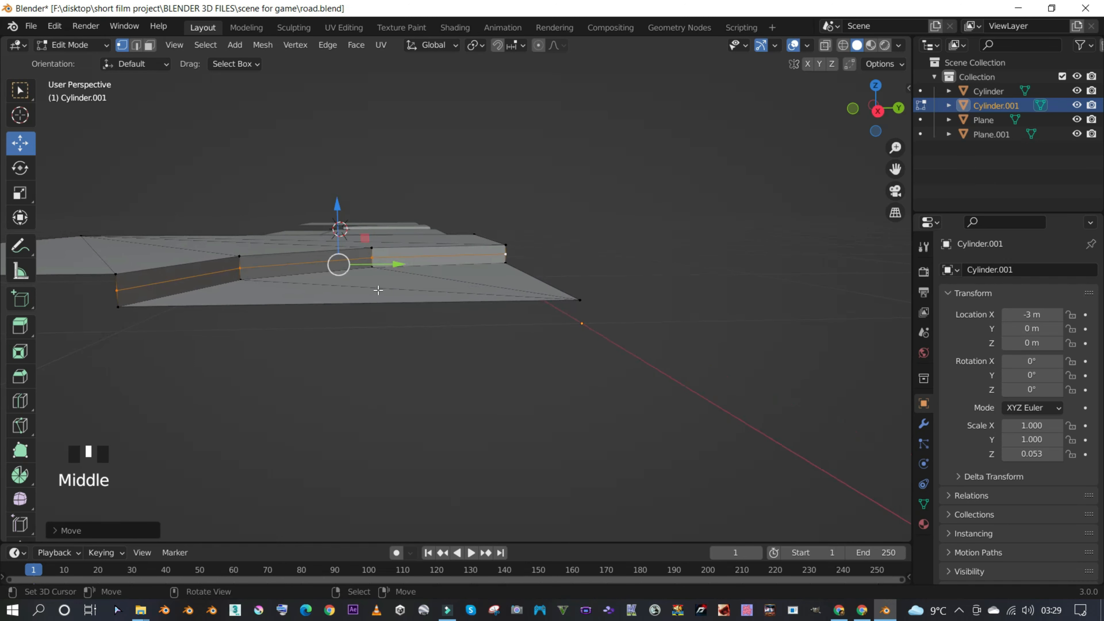
key("x")
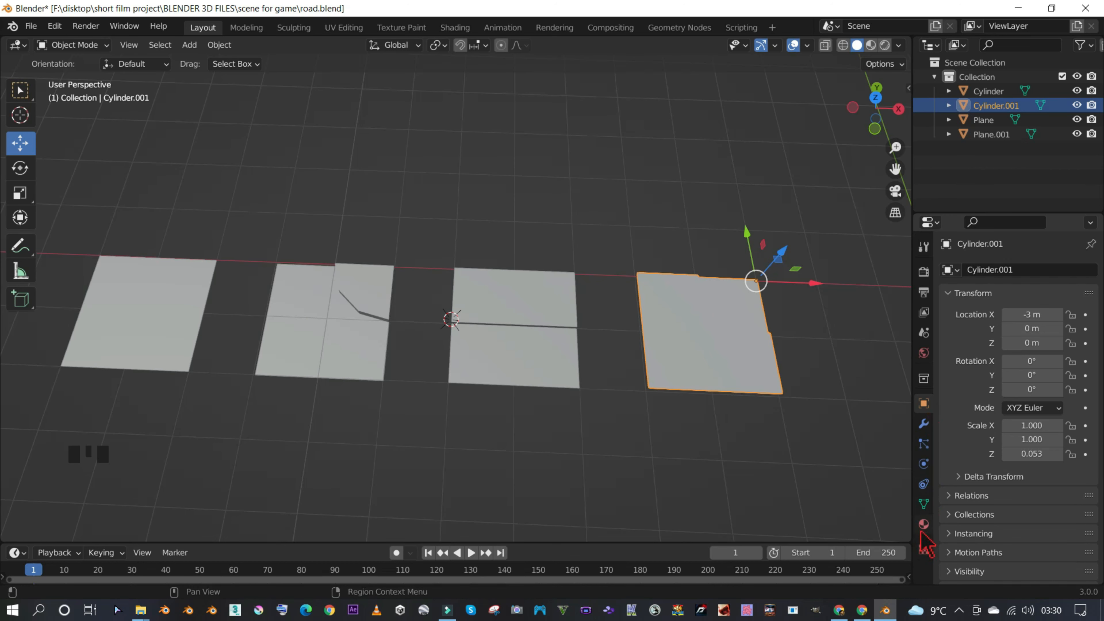
- Show the material settings, merge all vertices of the straight curb piece by distance, and return to Object Mode
left_click(924, 524)
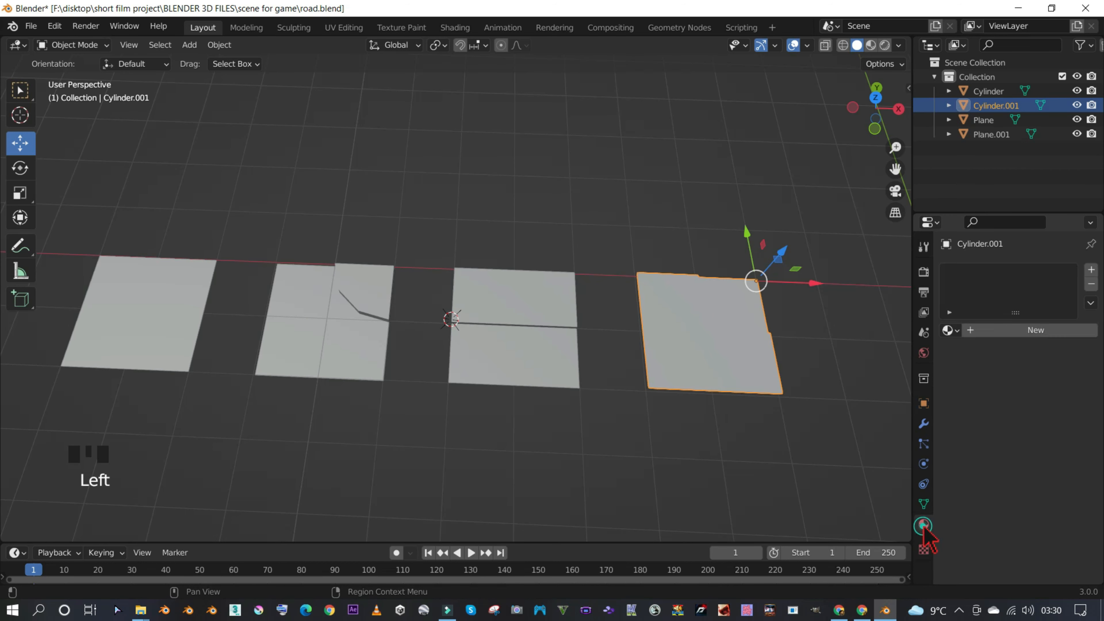
left_click(469, 329)
key("Tab")
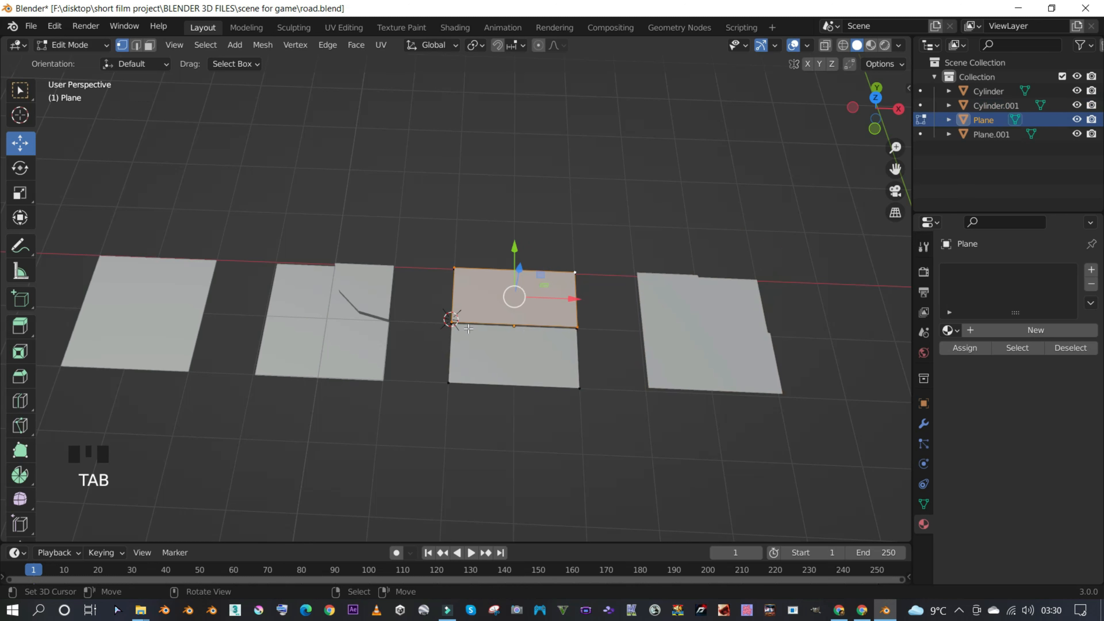
key("a")
key("space")
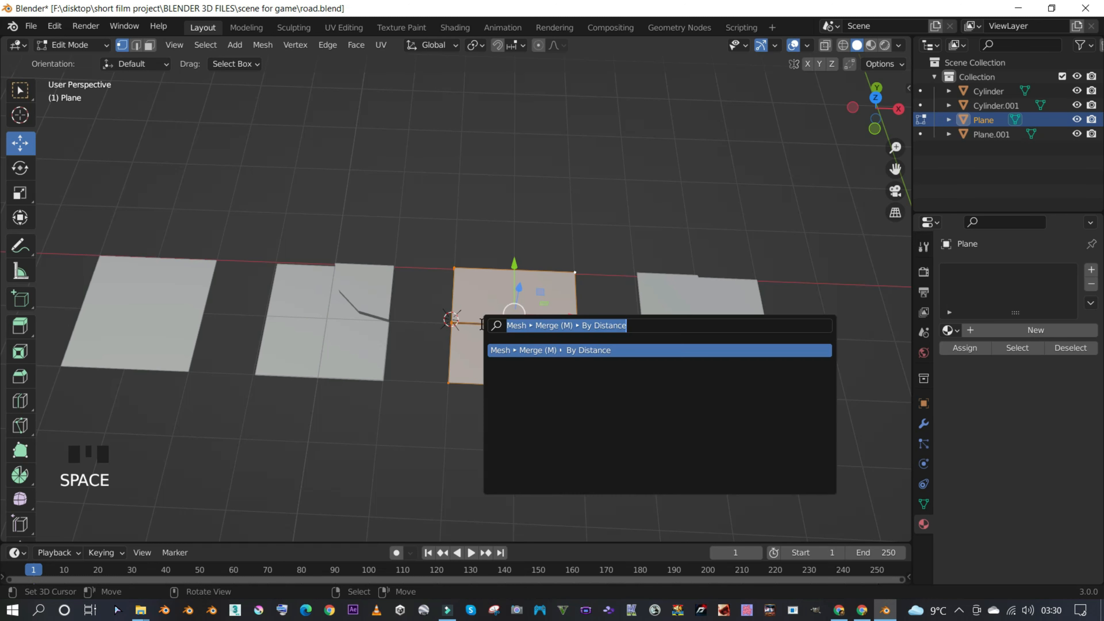
left_click(570, 352)
key("Tab")
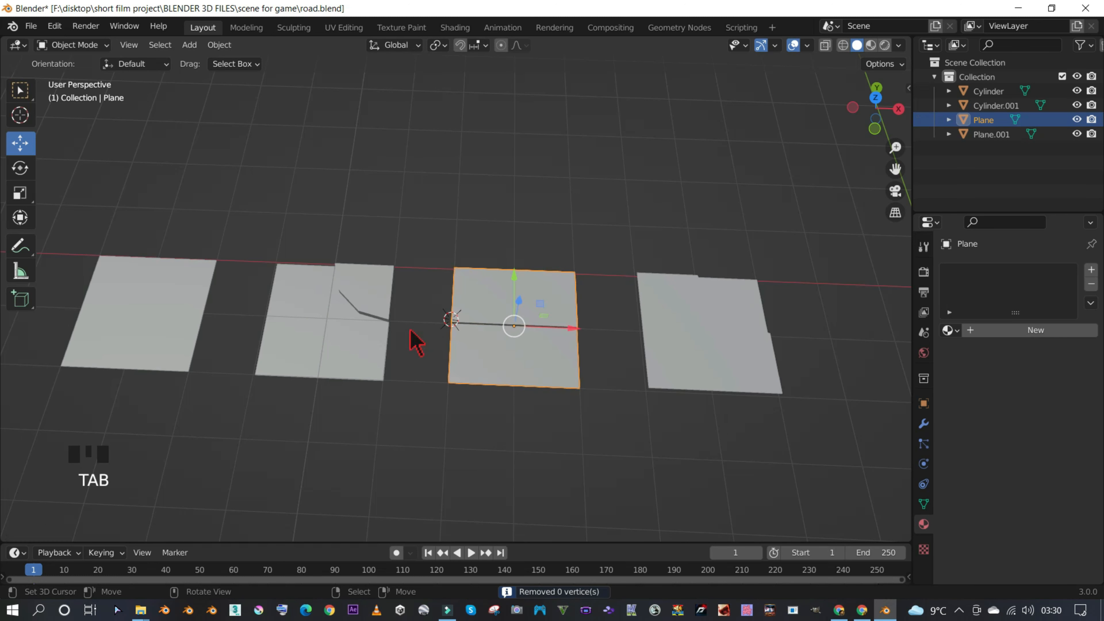
- Merge all vertices of the corner piece beside the flat tile by distance, and return to Object Mode
right_click(357, 333)
key("Tab")
key("a")
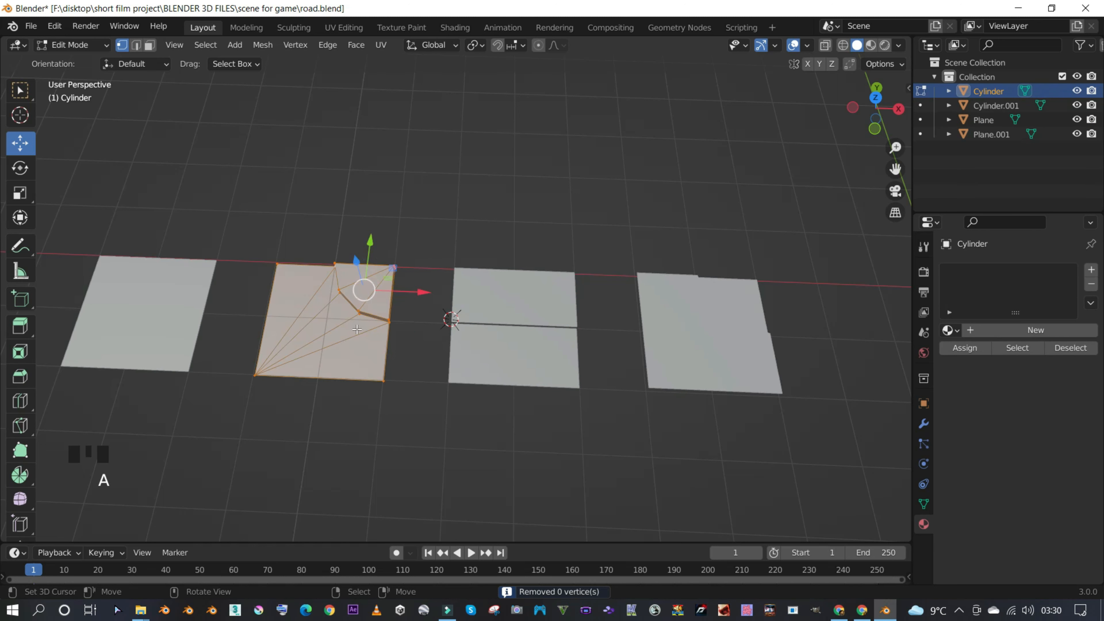
key("space")
left_click(449, 356)
key("Tab")
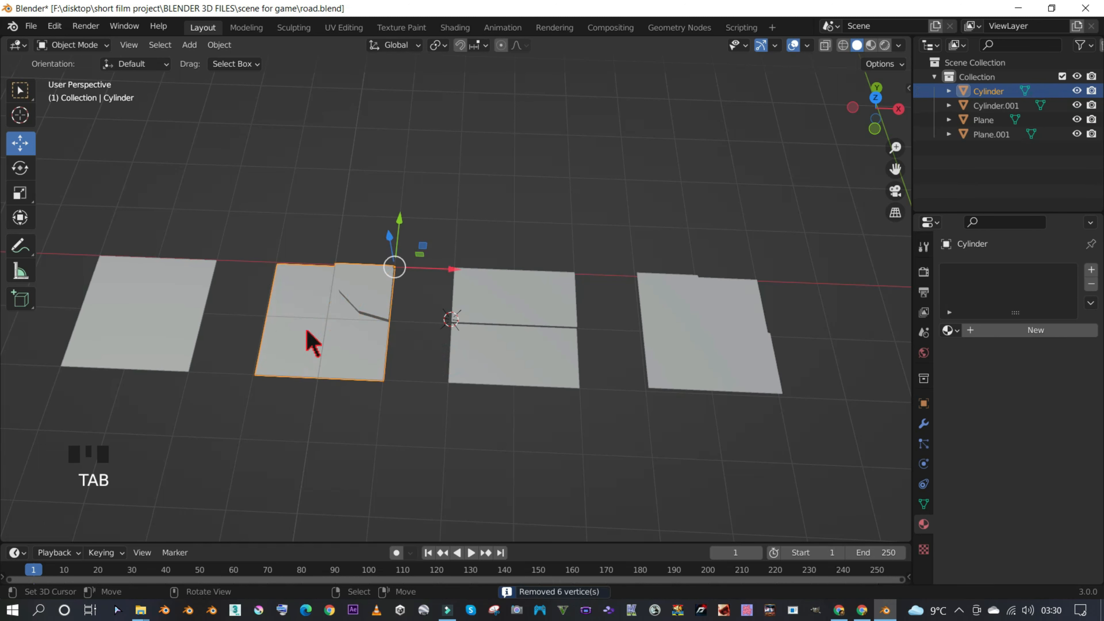
right_click(176, 317)
key("Tab")
key("Tab")
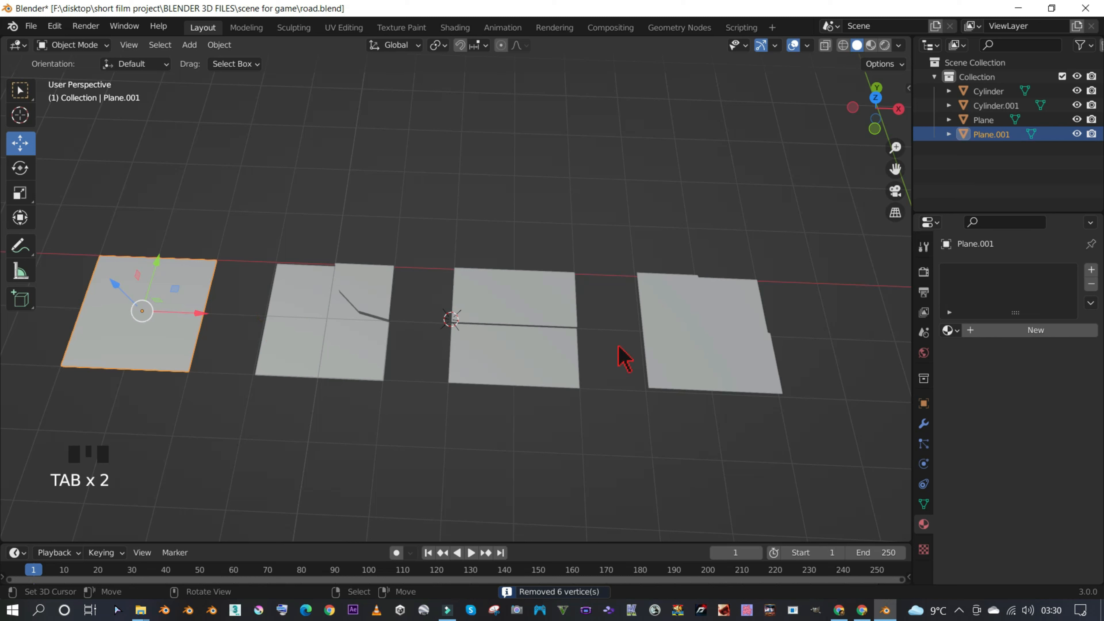
right_click(679, 348)
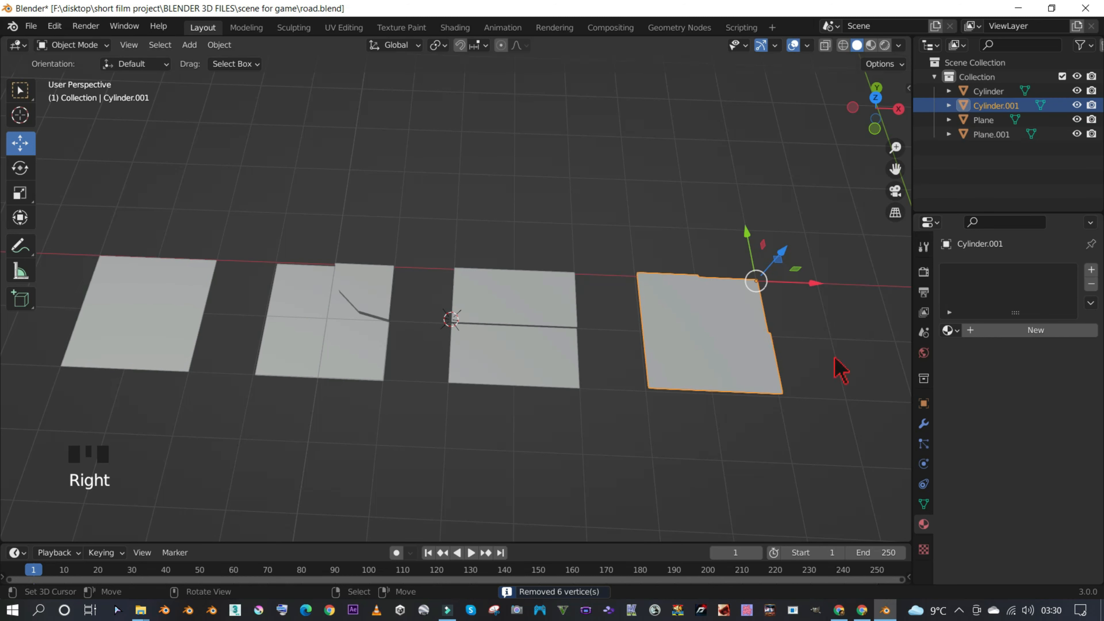
- Give the corner piece beside the flat tile a new material and use an Image Texture as its base color
right_click(352, 318)
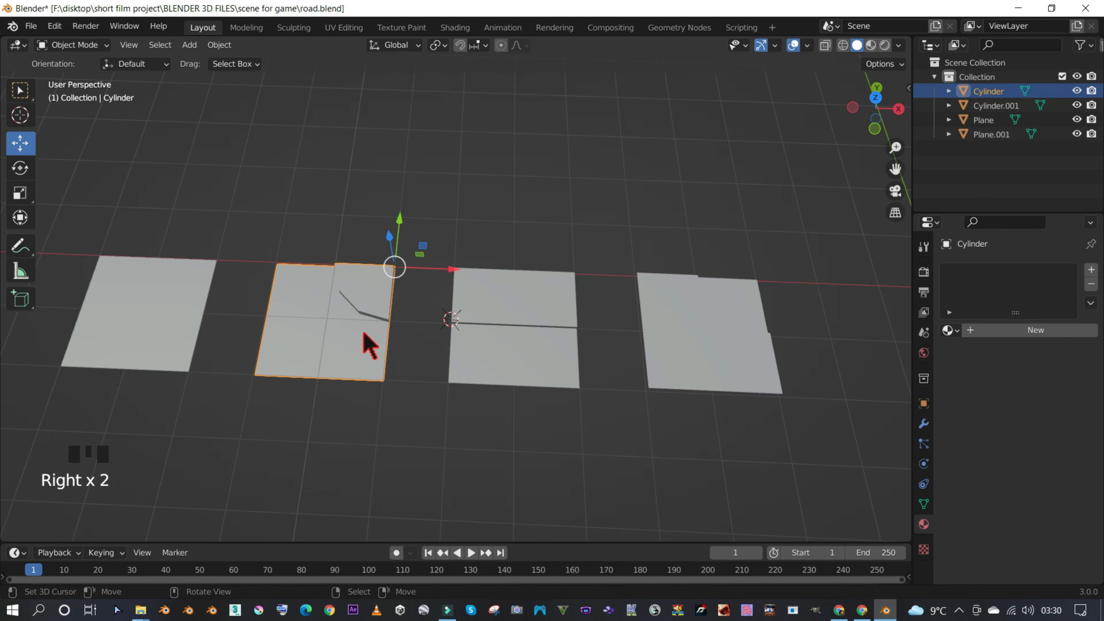
scroll(369, 346, "down", 2)
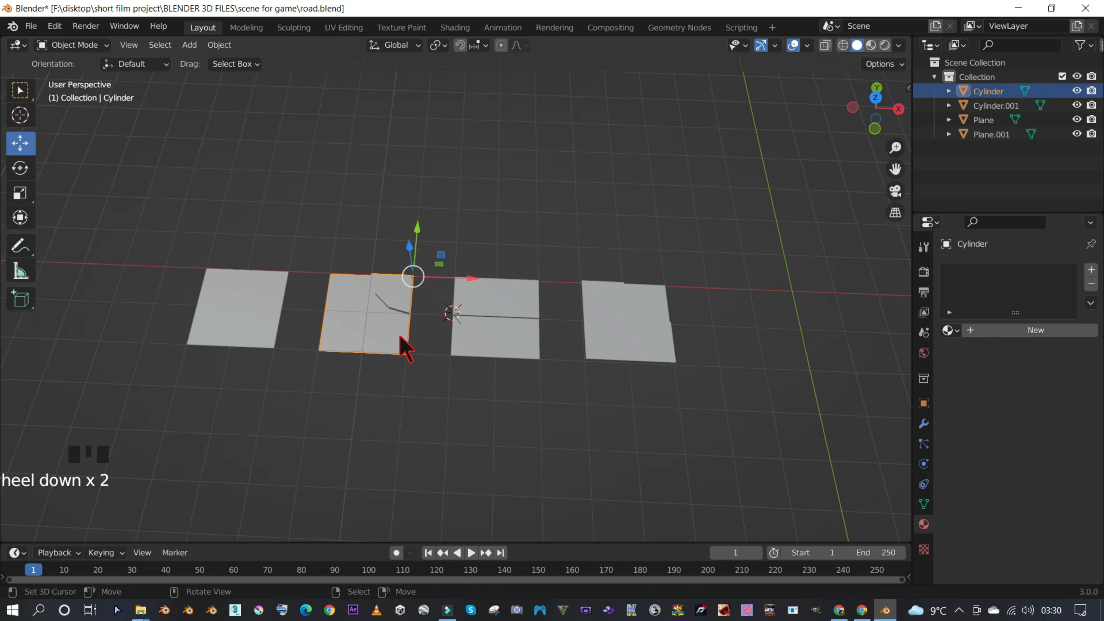
scroll(408, 348, "up", 2)
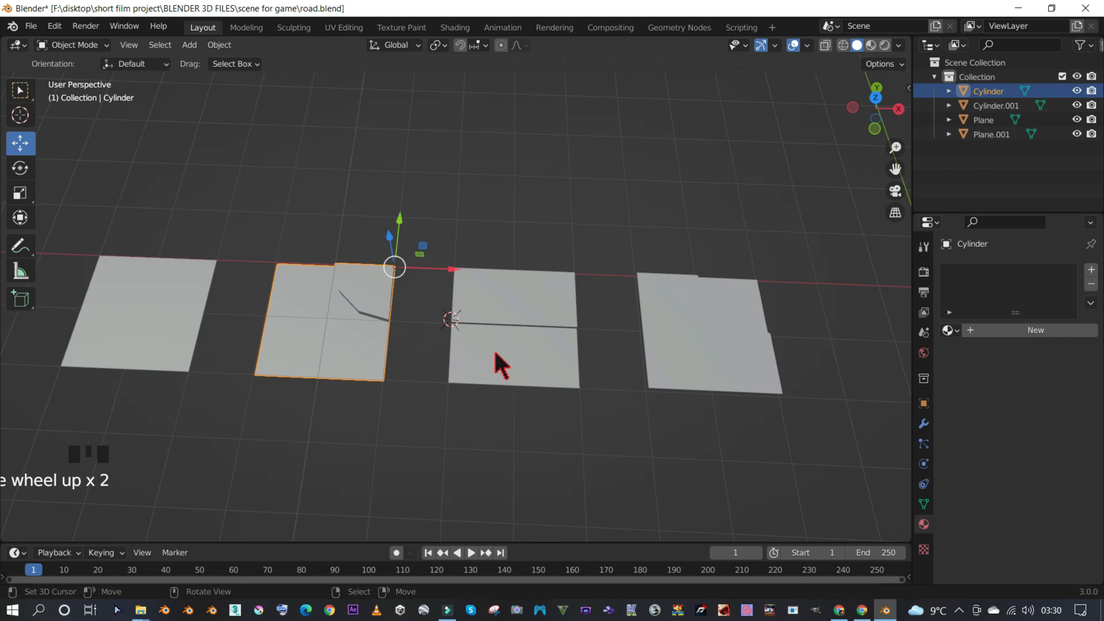
left_click(1013, 331)
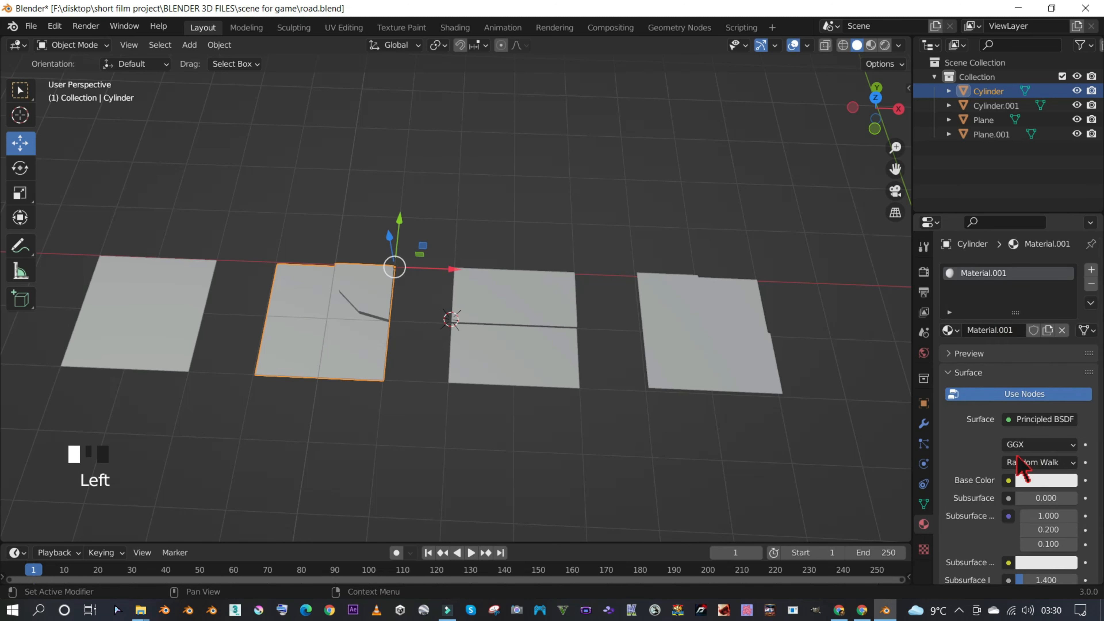
left_click(1009, 481)
left_click(749, 356)
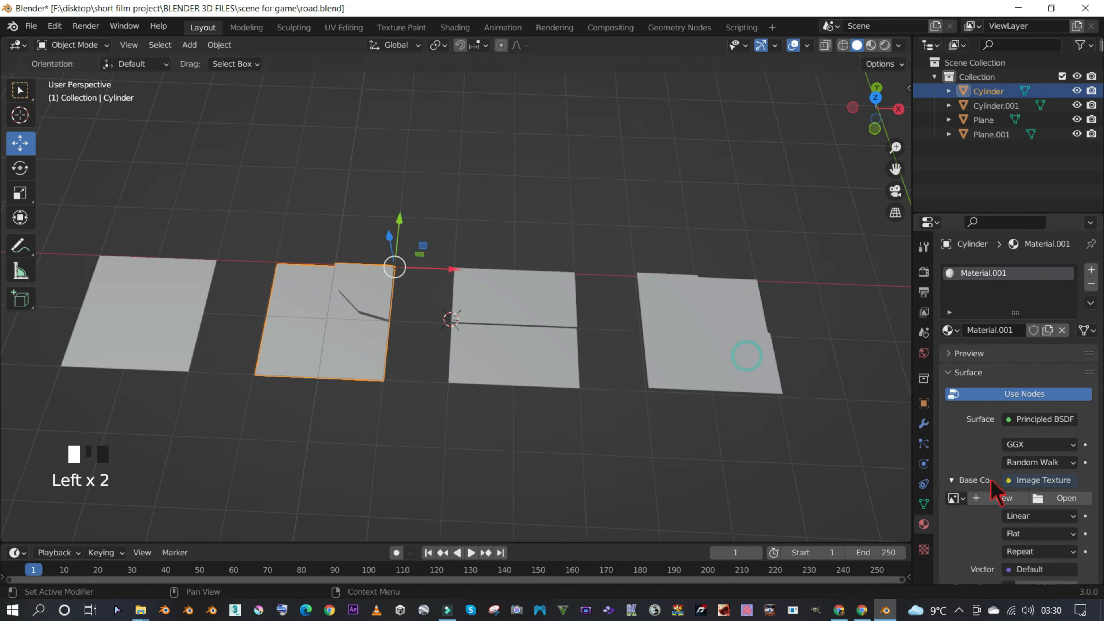
- Load road.jpg from F:\Pak MarkEt\pics assets\ as the material's base color image
left_click(1063, 498)
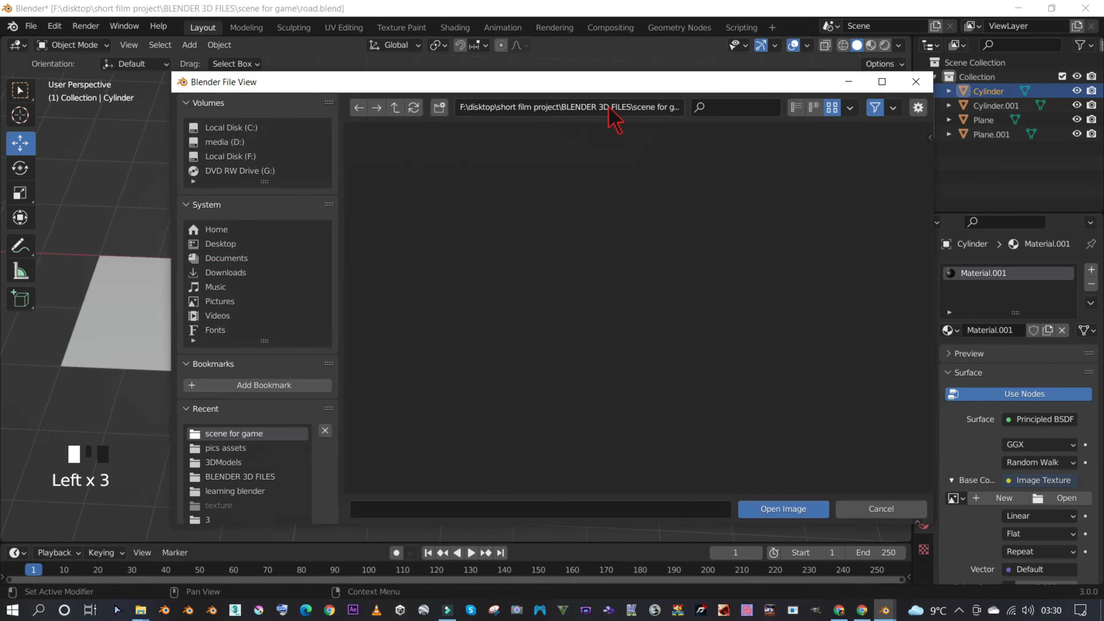
left_click(608, 107)
type("F:\\Pak MarkEt\\pics assets\\")
key("Return")
left_click(715, 385)
double_click(716, 385)
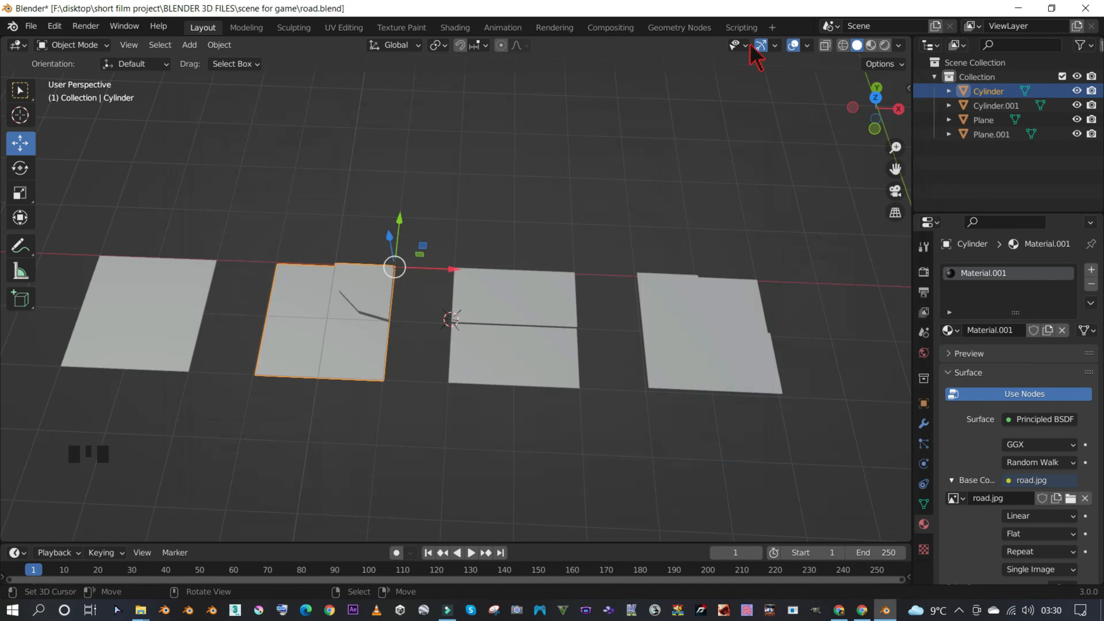
- Preview the textured corner piece from above in Material Preview shading, comparing it briefly with rendered shading
left_click(871, 45)
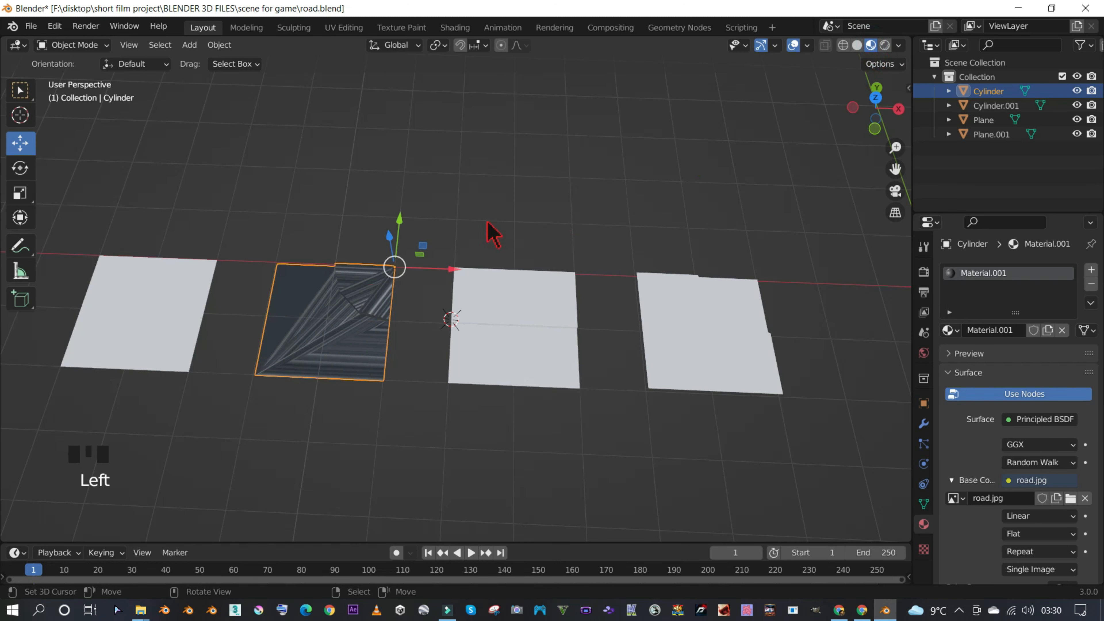
middle_click_drag(491, 235, 372, 351)
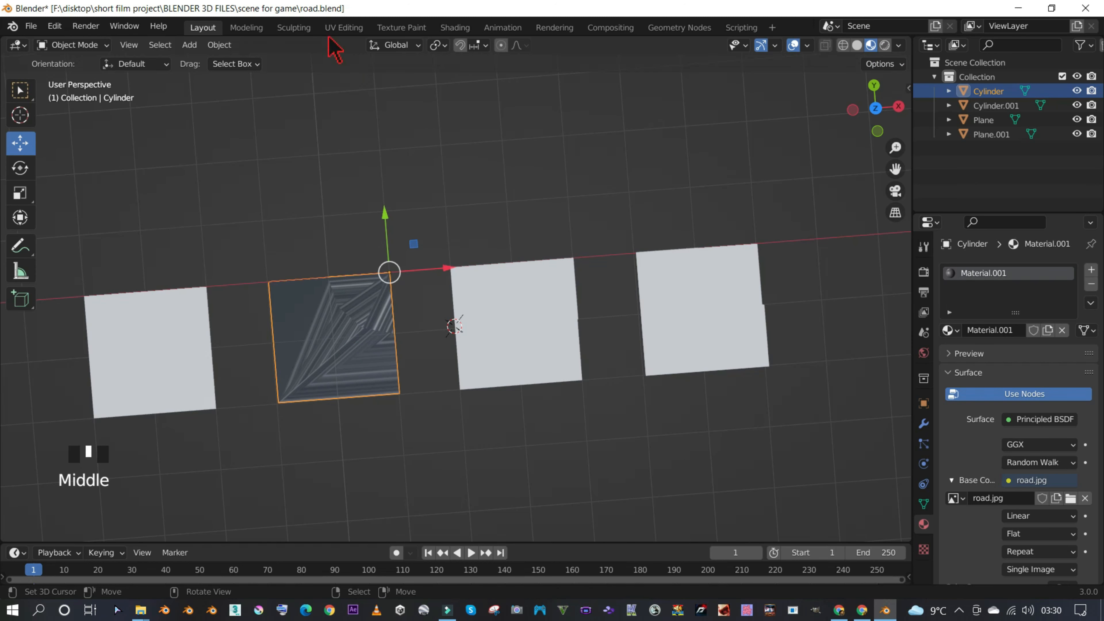
left_click(885, 45)
left_click(871, 45)
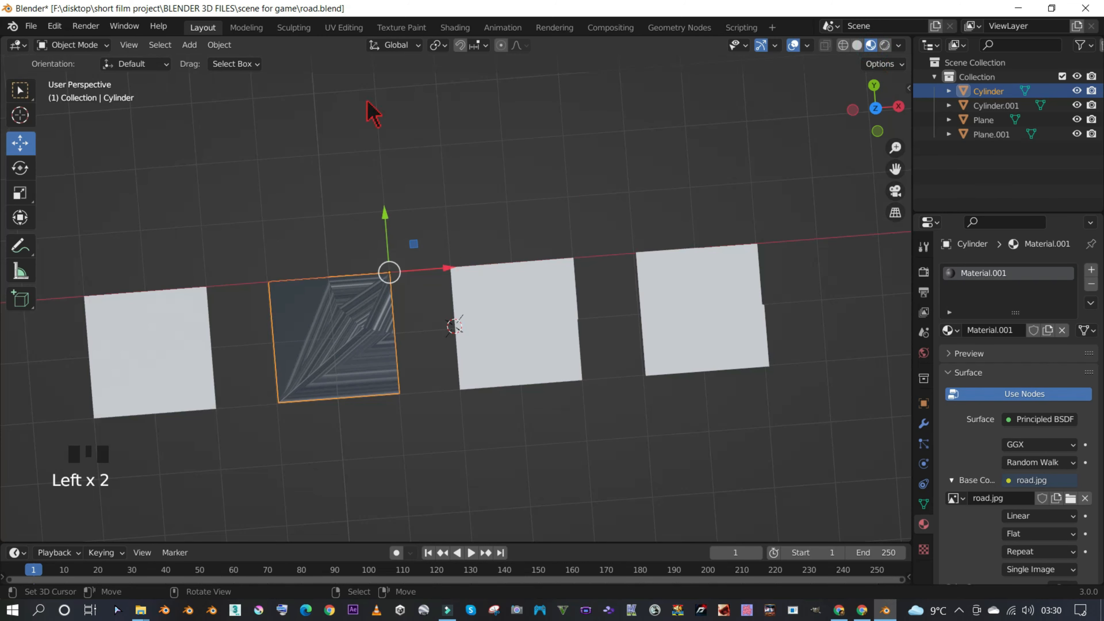
- Switch to the UV Editing workspace for the corner piece and set its 3D view to Material Preview shading
left_click(344, 27)
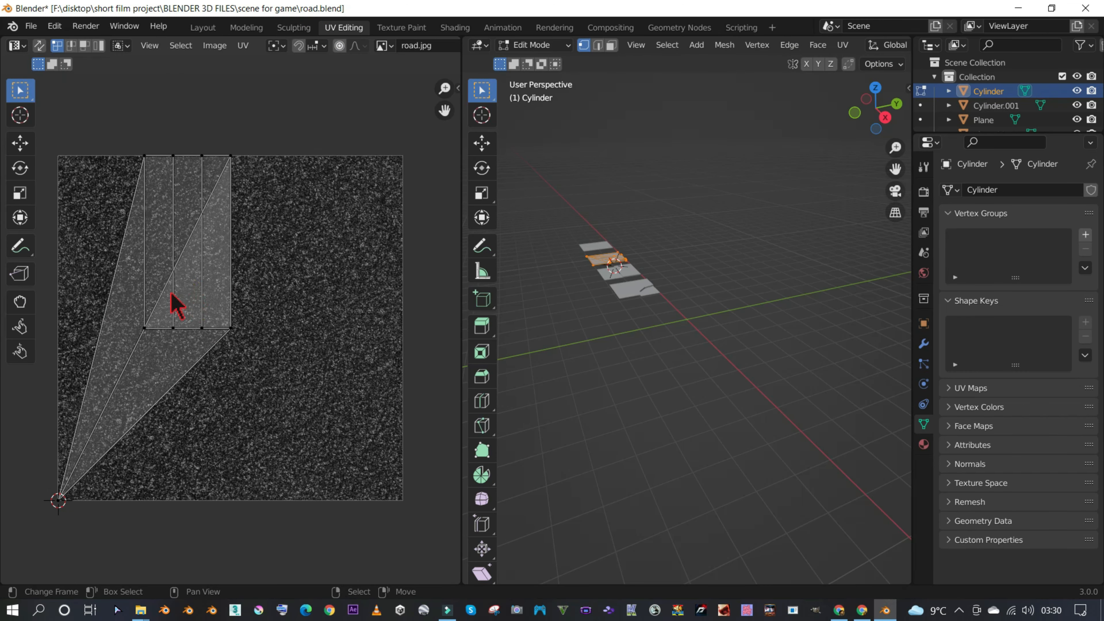
middle_click_drag(586, 308, 632, 339)
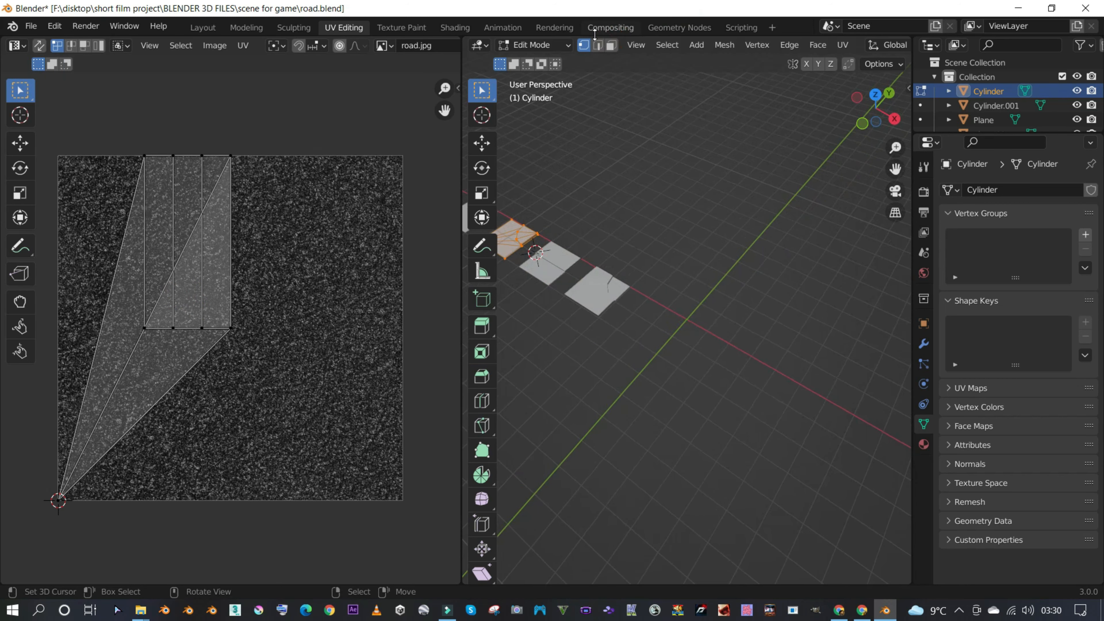
scroll(774, 74, "down", 3)
scroll(880, 48, "down", 2)
scroll(879, 46, "down", 5)
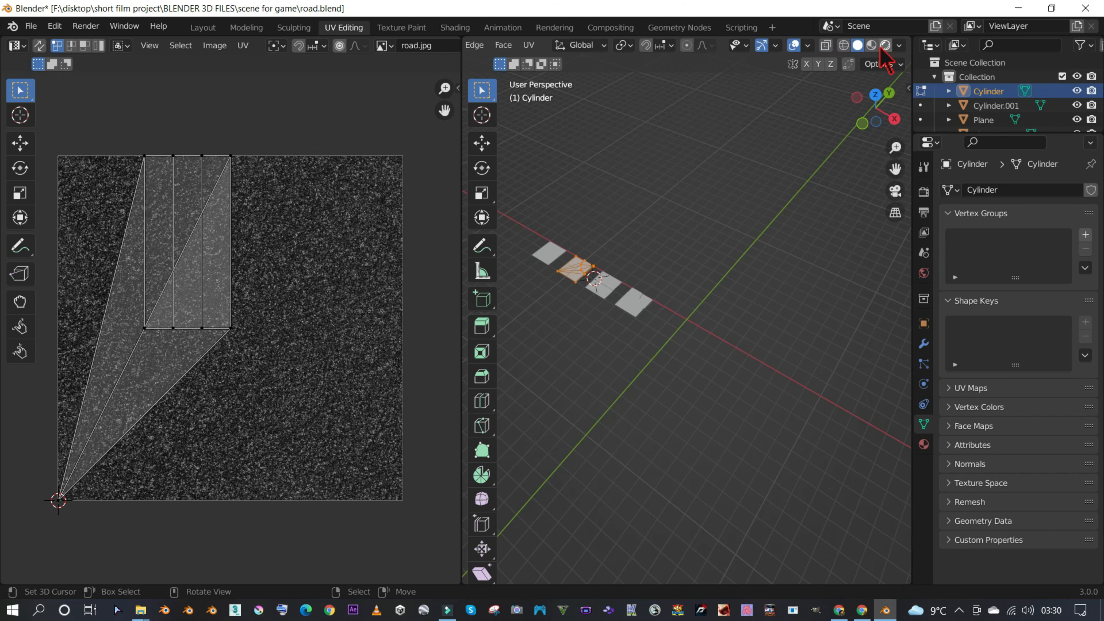
left_click(871, 45)
- Unwrap the whole corner piece with Project from View, using the top orthographic view
scroll(653, 265, "up", 3)
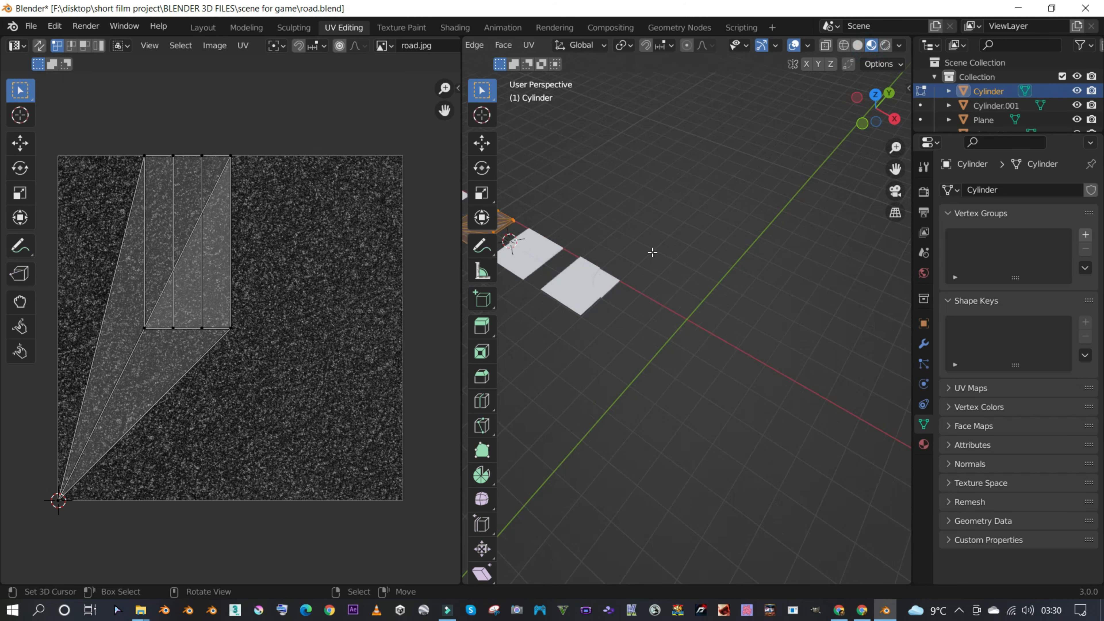
middle_click_drag(653, 253, 802, 291, "shift")
scroll(714, 285, "up", 3)
middle_click_drag(714, 285, 816, 333, "shift")
scroll(717, 290, "up", 3)
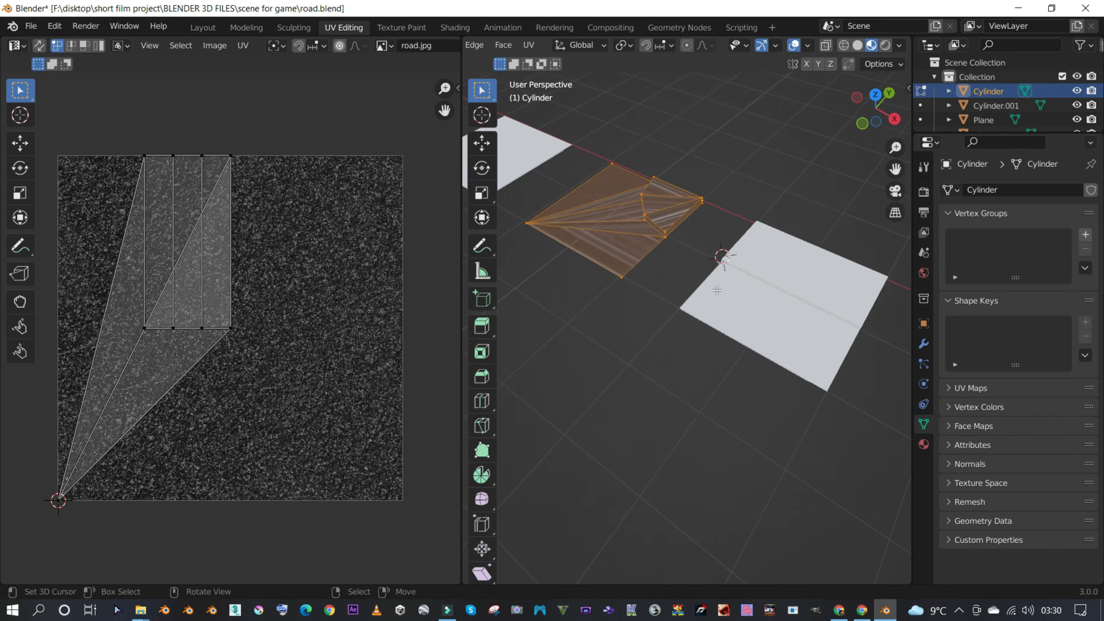
middle_click_drag(717, 291, 754, 367, "shift")
middle_click_drag(698, 309, 713, 322)
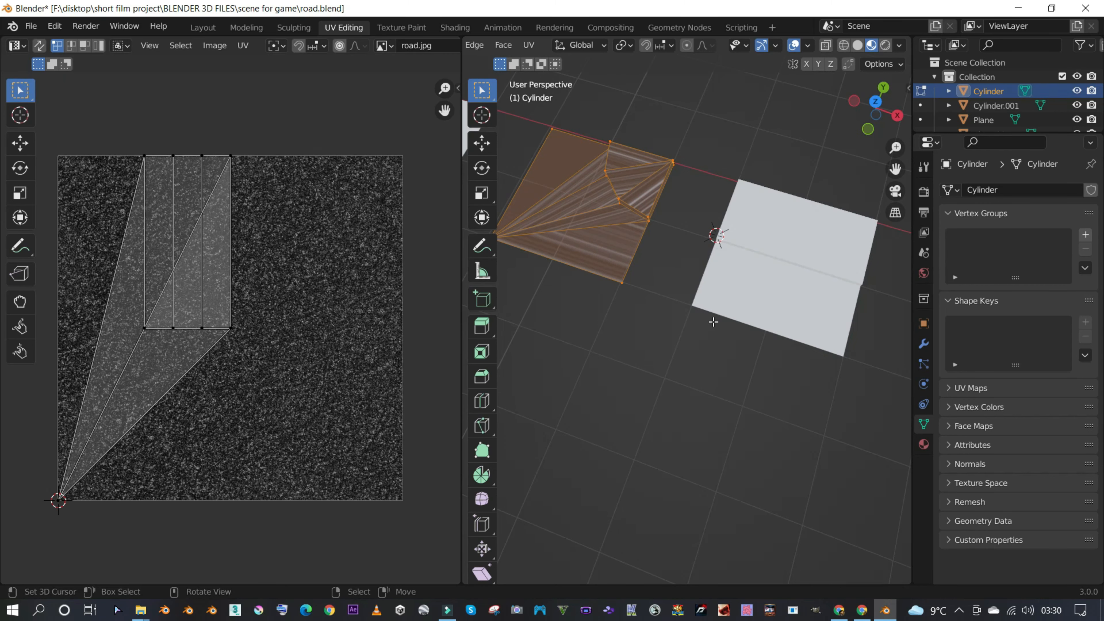
key("KP_1")
key("KP_7")
scroll(713, 321, "down", 3)
middle_click_drag(714, 333, 832, 426, "shift")
scroll(698, 311, "up", 3)
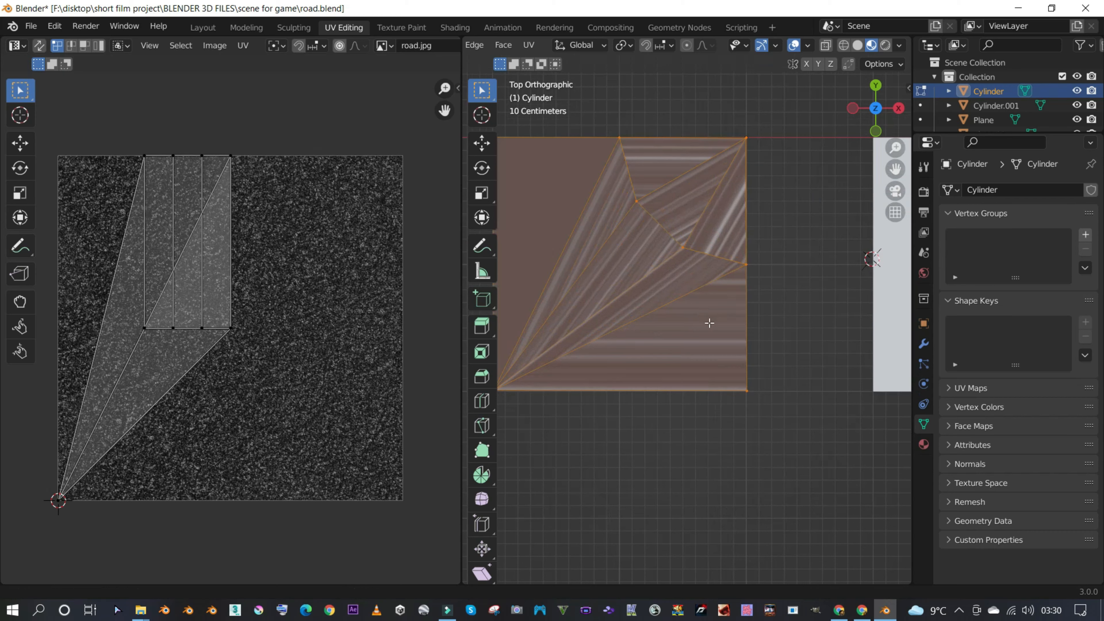
middle_click_drag(710, 323, 759, 361, "shift")
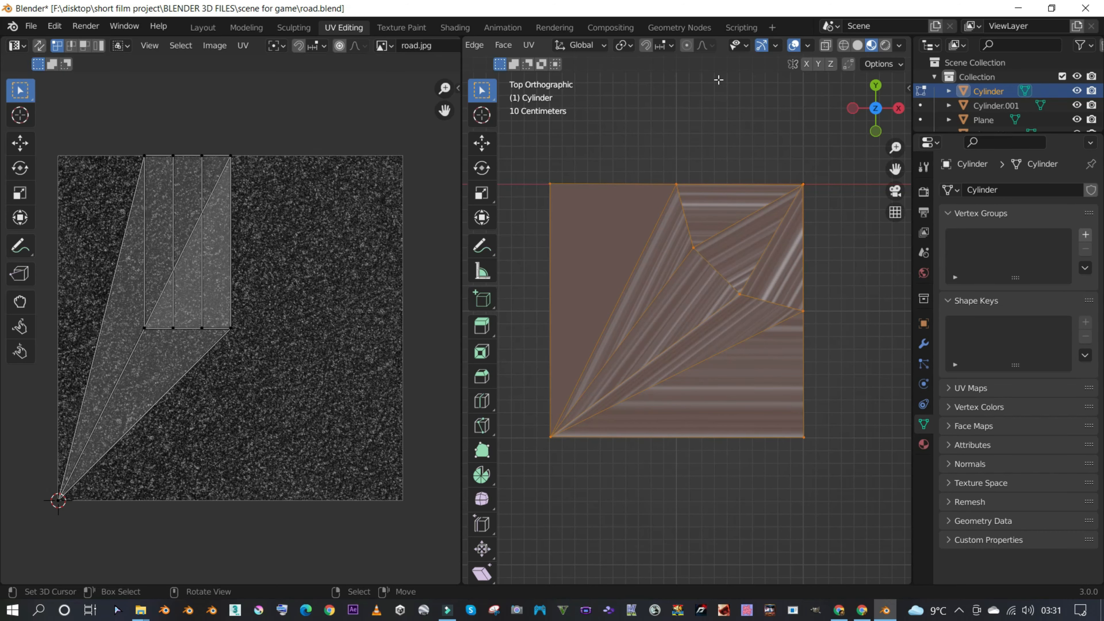
left_click(530, 45)
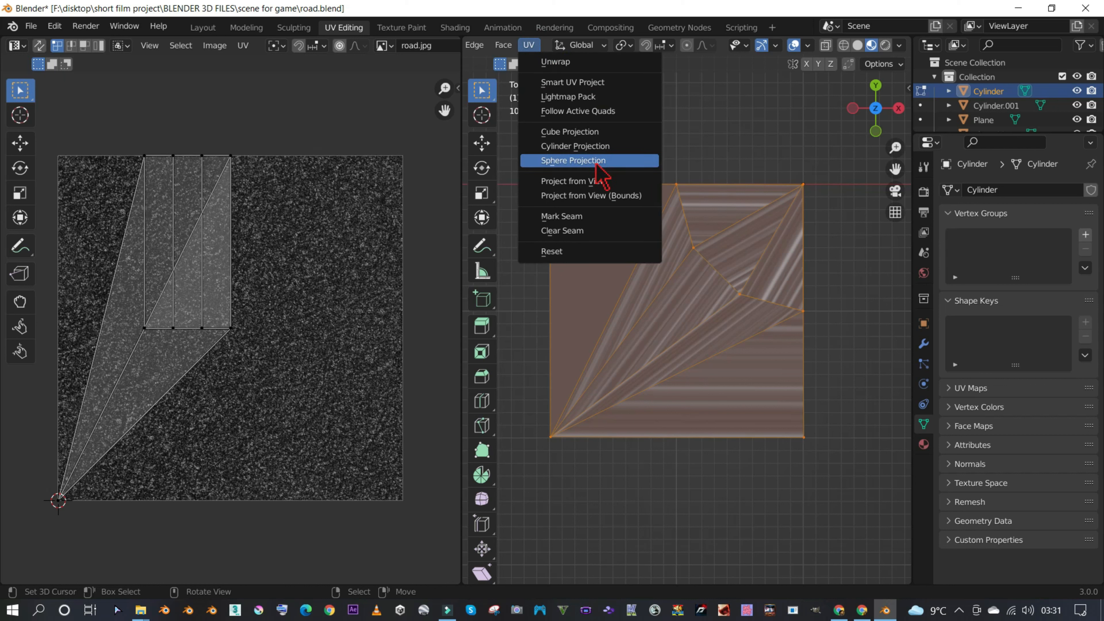
left_click(615, 183)
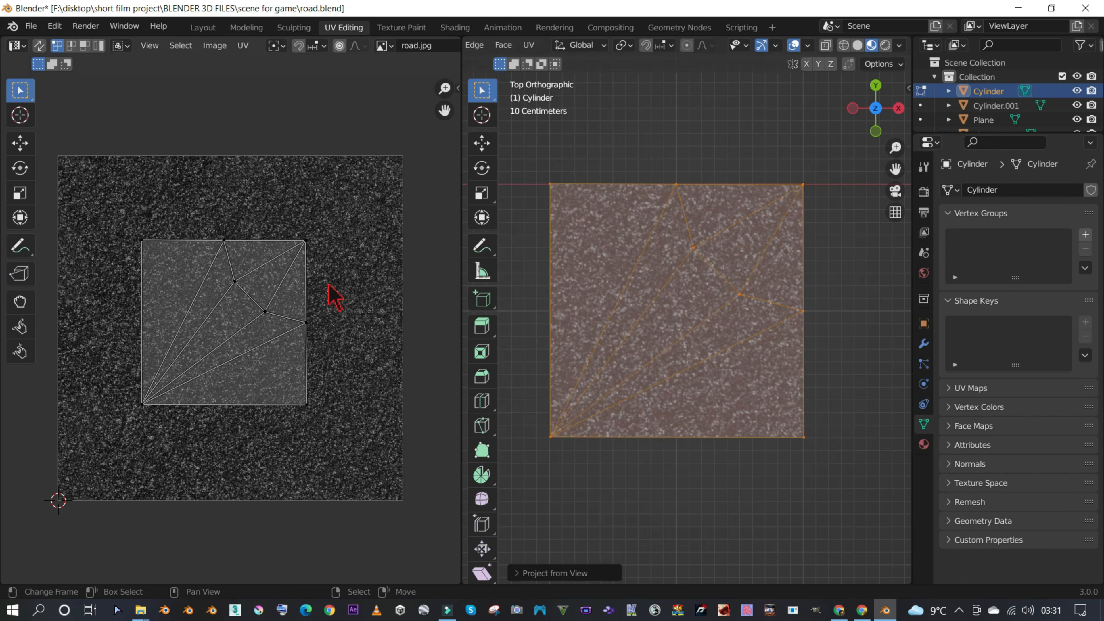
- Scale up all the corner piece's UVs to nearly fill the road.jpg image and reposition them inside its borders
left_click(282, 297)
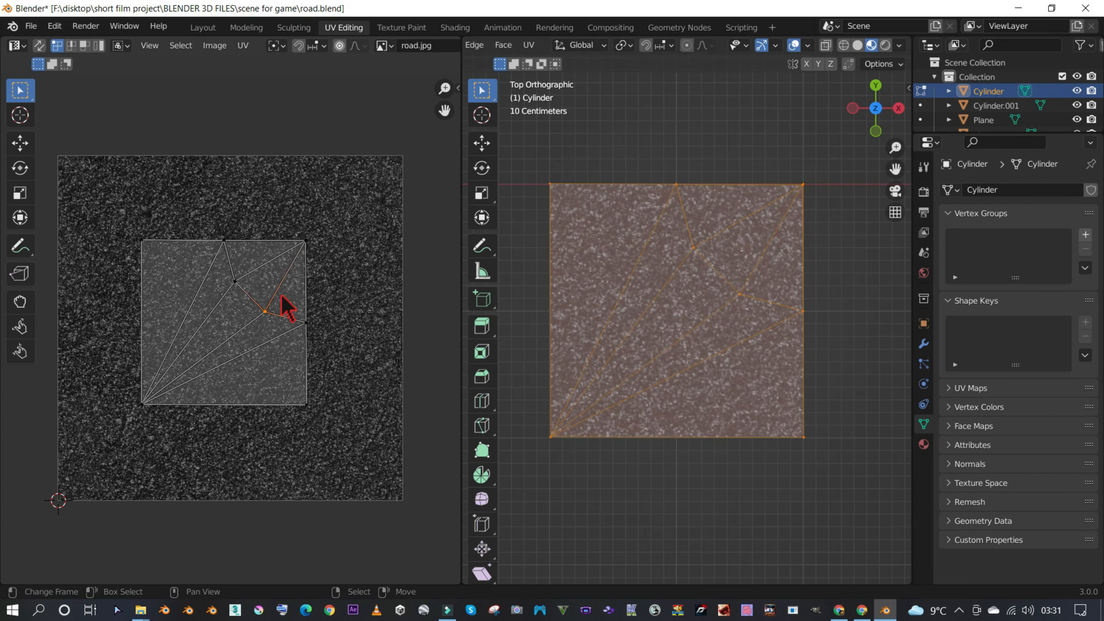
key("a")
key("s")
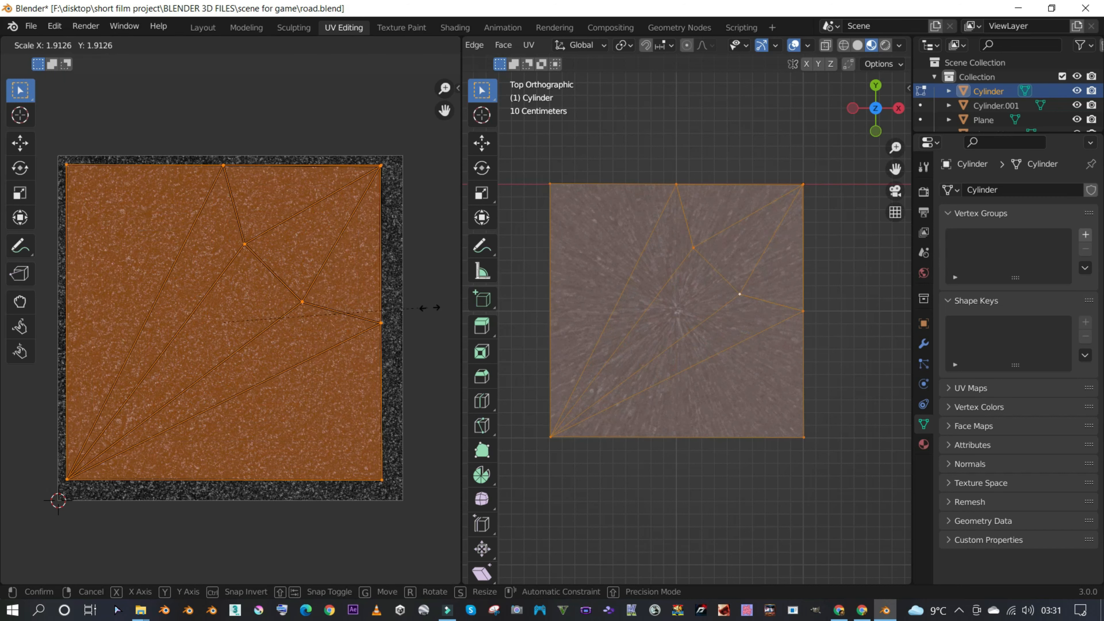
left_click(439, 311)
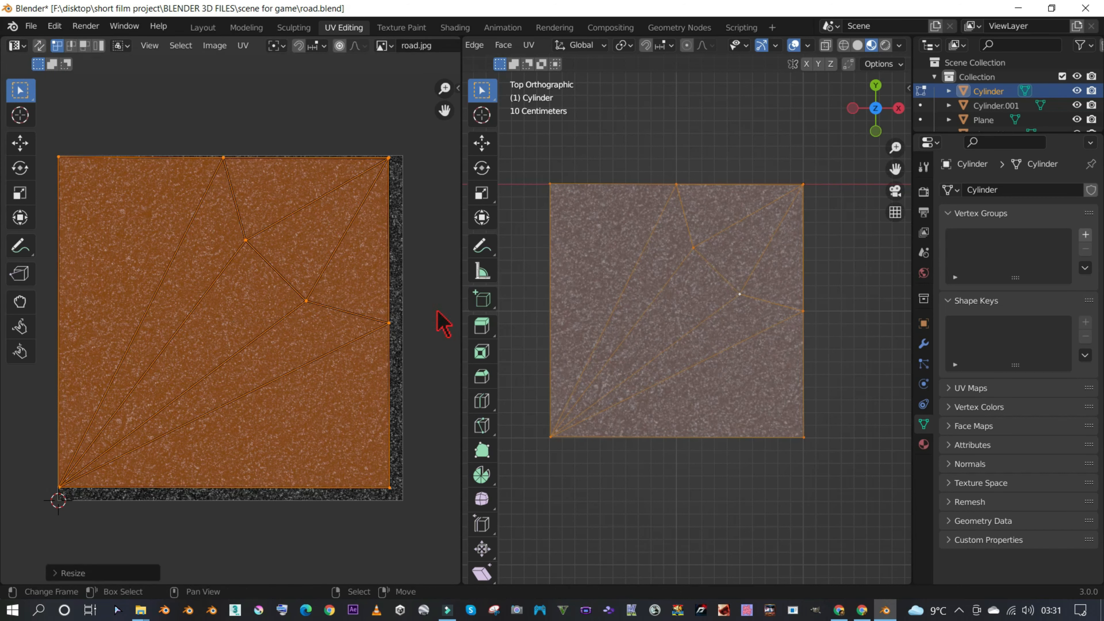
key("g")
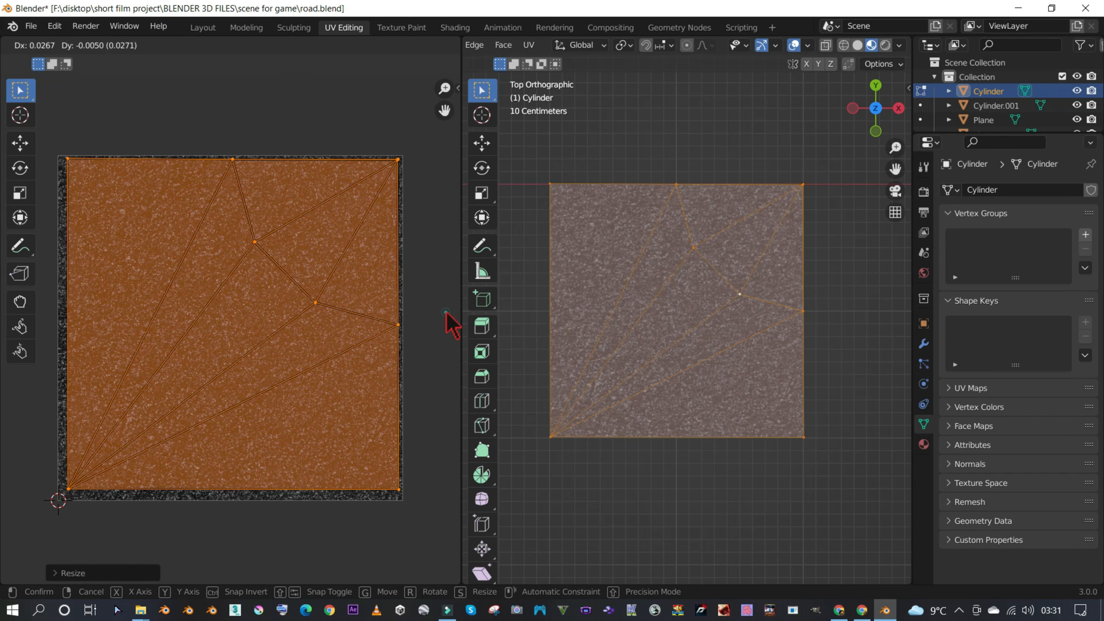
left_click(446, 314)
key("s")
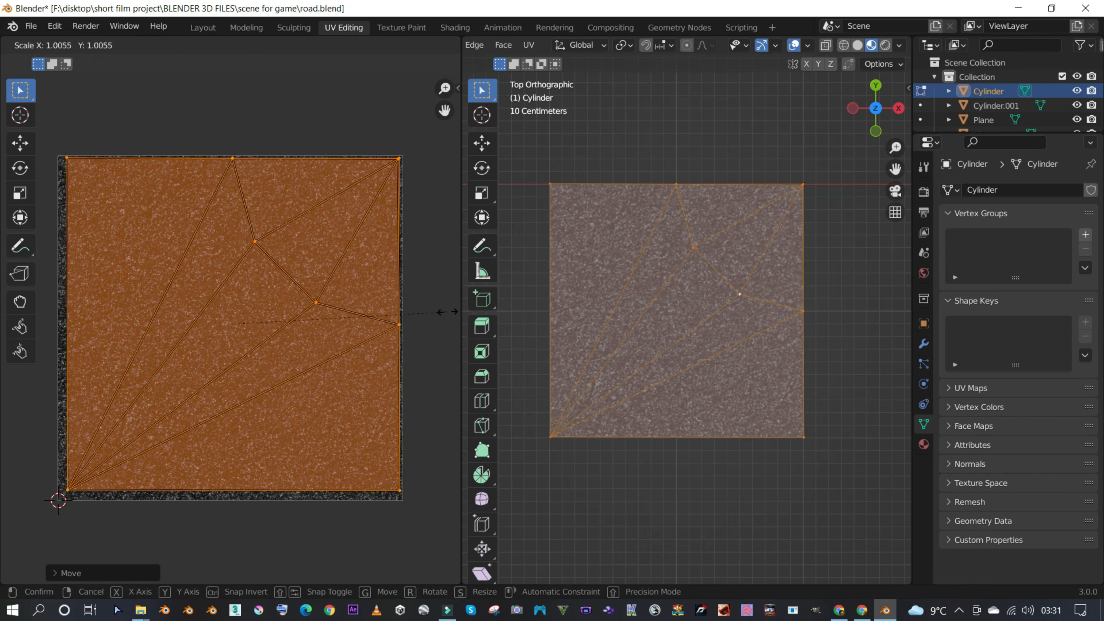
left_click(448, 313)
- Return to Object Mode and examine the road texture on the corner piece's surface and raised curb from a low angle
key("Tab")
scroll(431, 309, "down", 2)
middle_click_drag(461, 303, 707, 310)
scroll(701, 304, "up", 2)
middle_click_drag(702, 388, 675, 291)
scroll(721, 383, "up", 2)
middle_click_drag(739, 418, 689, 403, "shift")
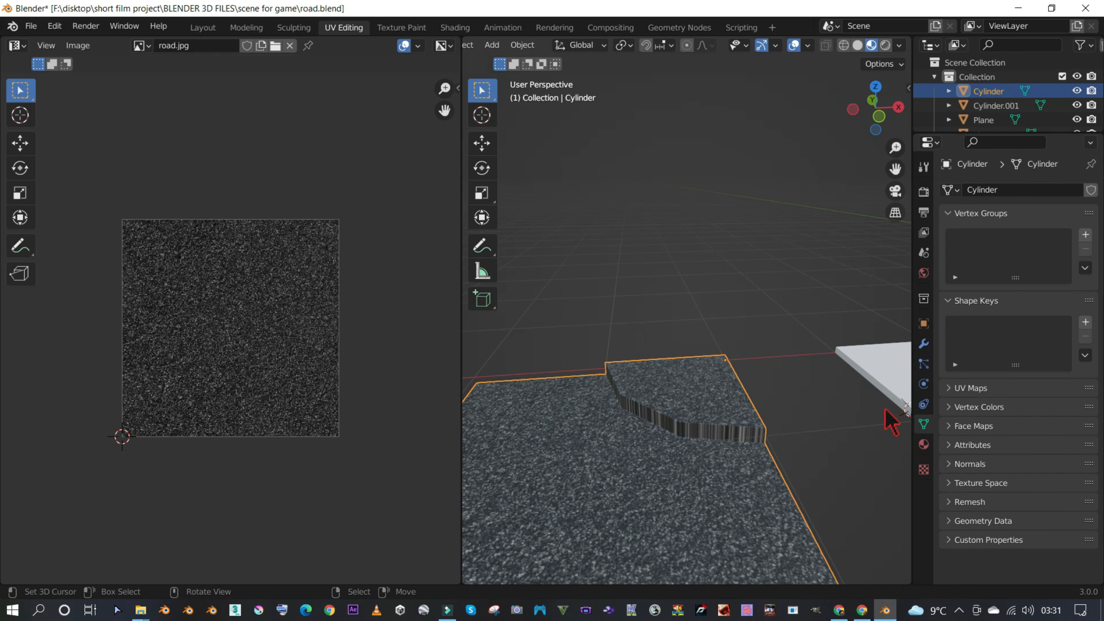
scroll(677, 448, "down", 1)
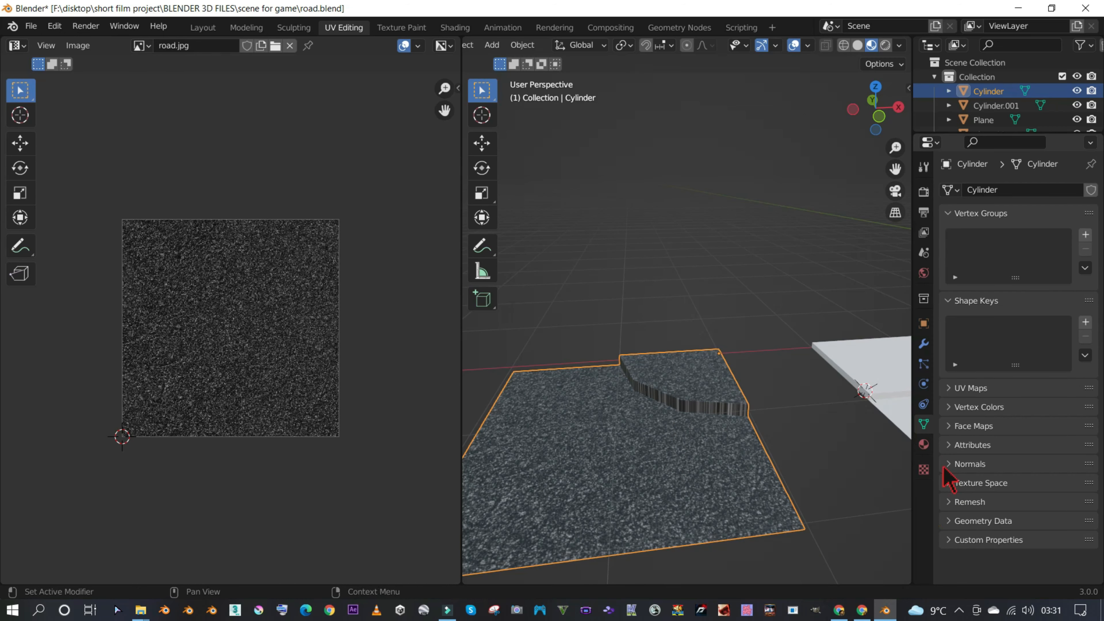
- Add a second material slot with a new material to the corner piece and use an Image Texture as its base color
left_click(924, 445)
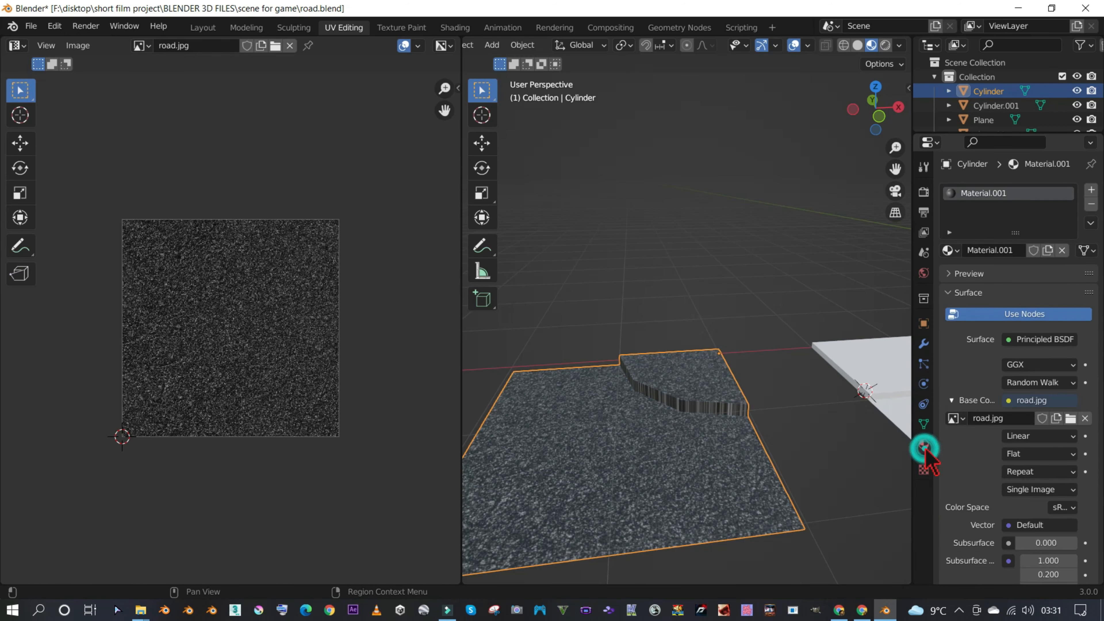
left_click(1091, 190)
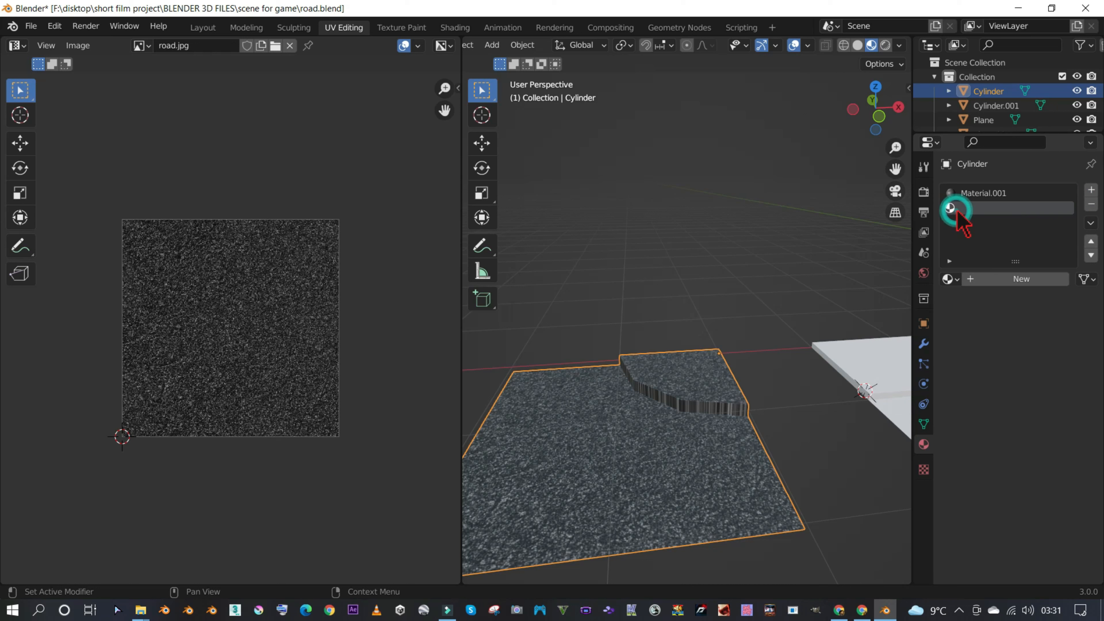
left_click(987, 282)
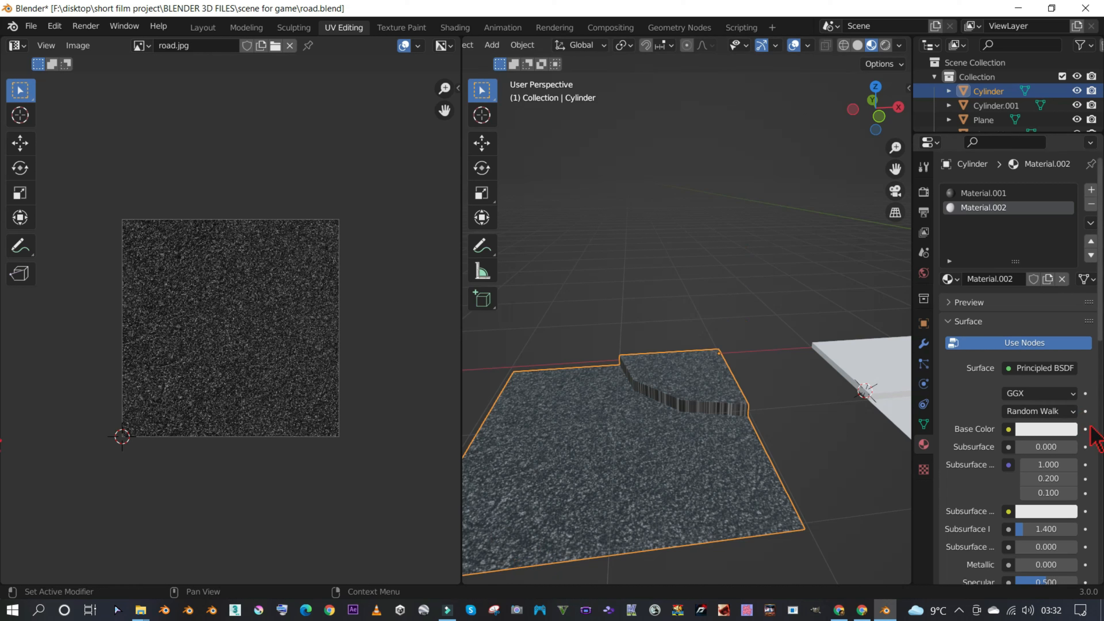
left_click(1009, 430)
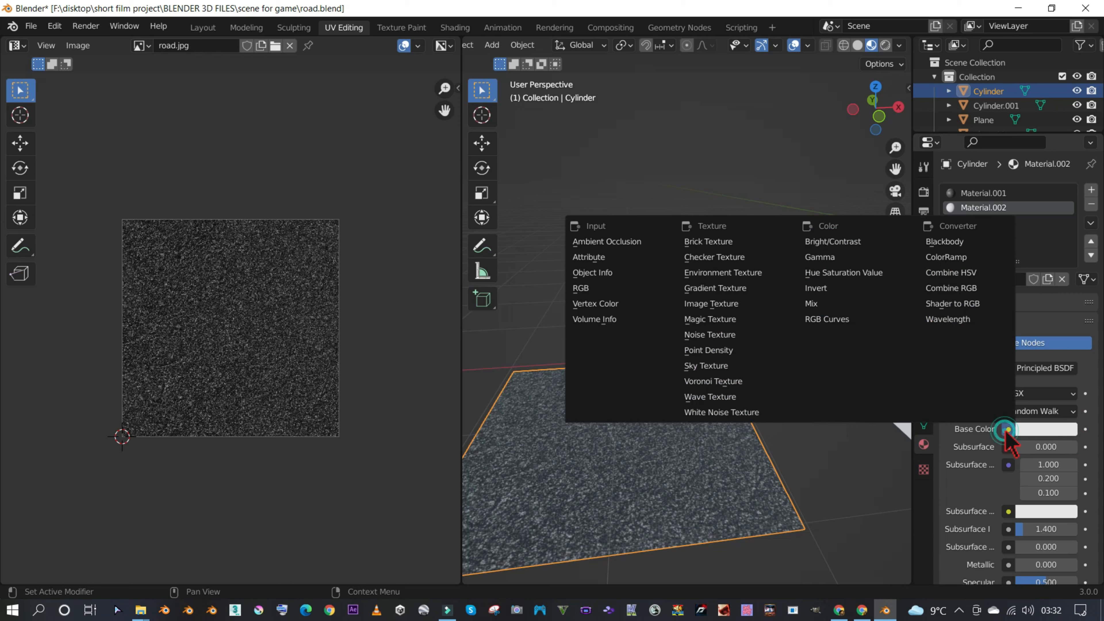
left_click(730, 305)
- Load mud side road.jpg from F:\Pak MarkEt\pics assets\ as the second material's base color image
left_click(1080, 447)
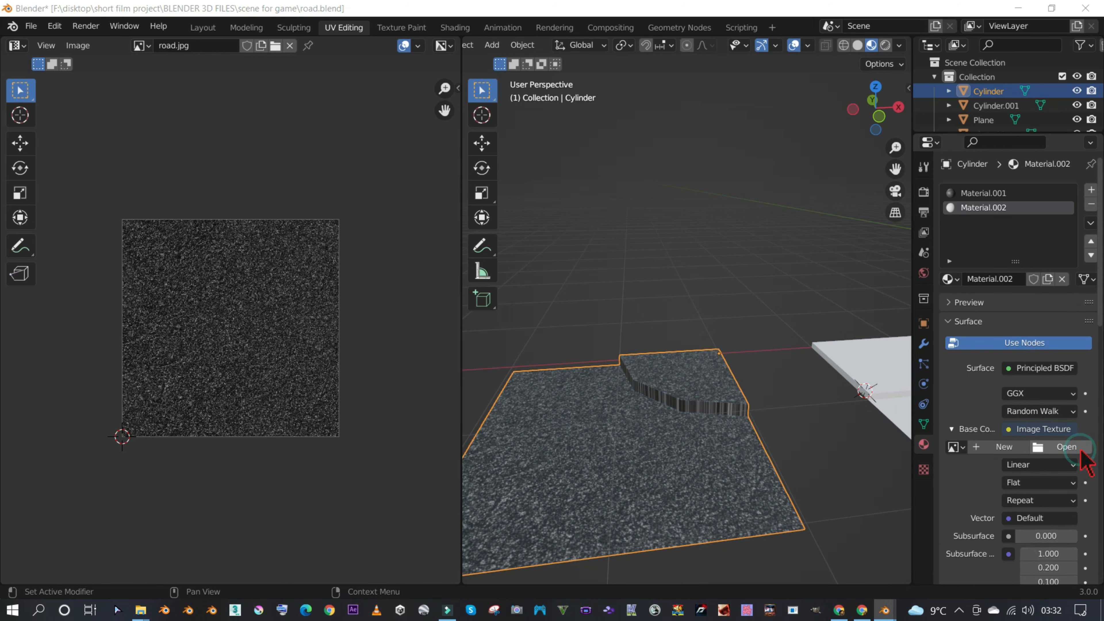
left_click(650, 106)
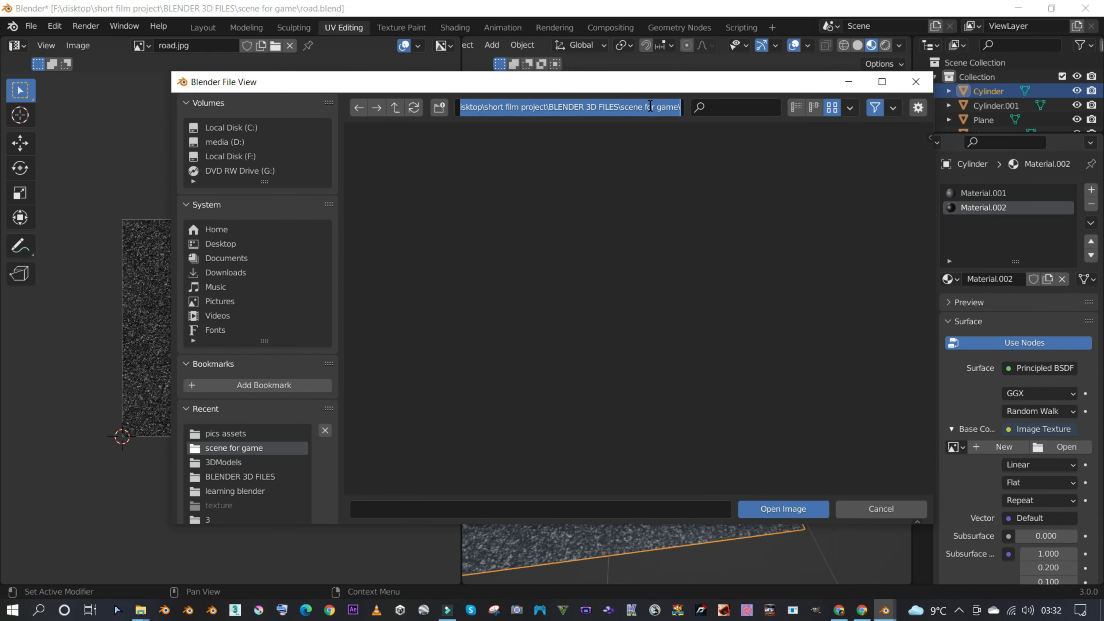
type("F:\\Pak MarkEt\\pics assets\\")
key("Return")
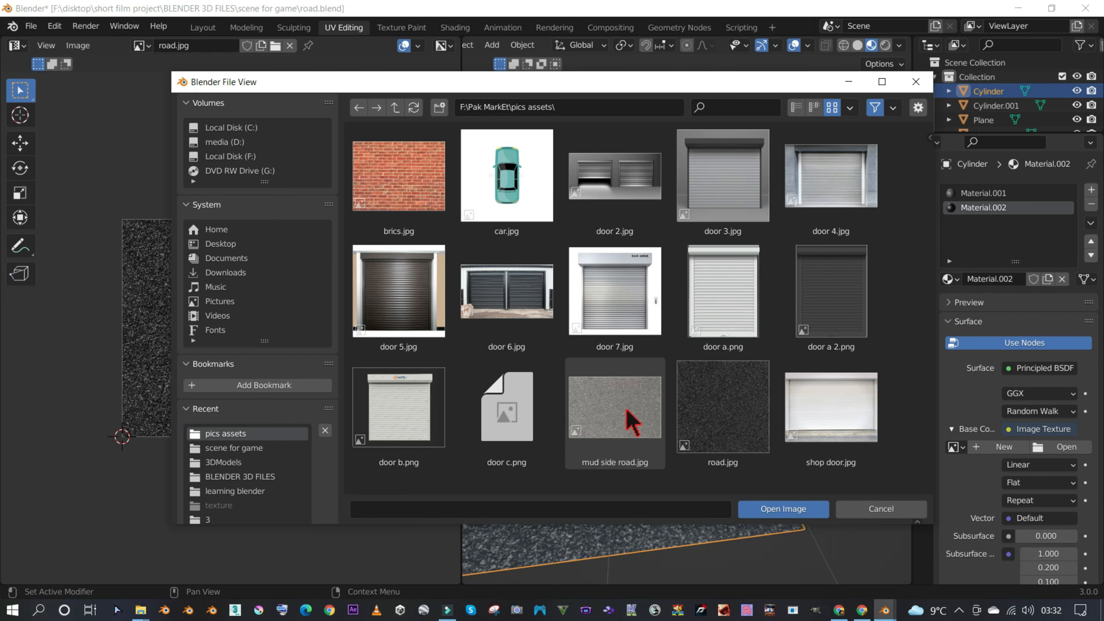
left_click(631, 421)
double_click(630, 421)
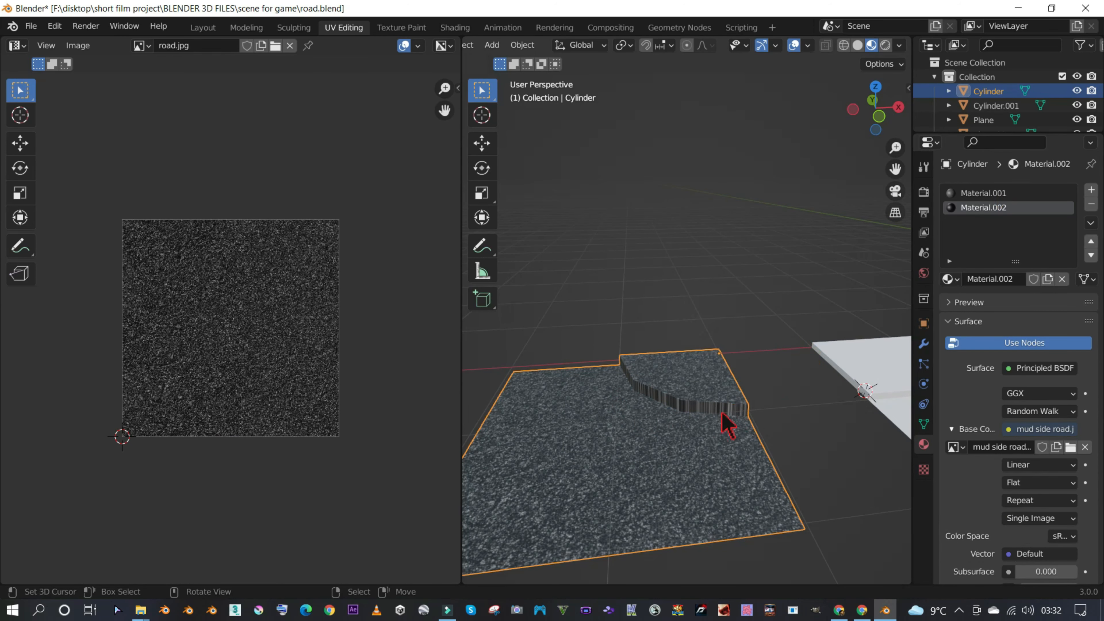
- Enter Edit Mode on the corner piece and switch to face selection
key("Tab")
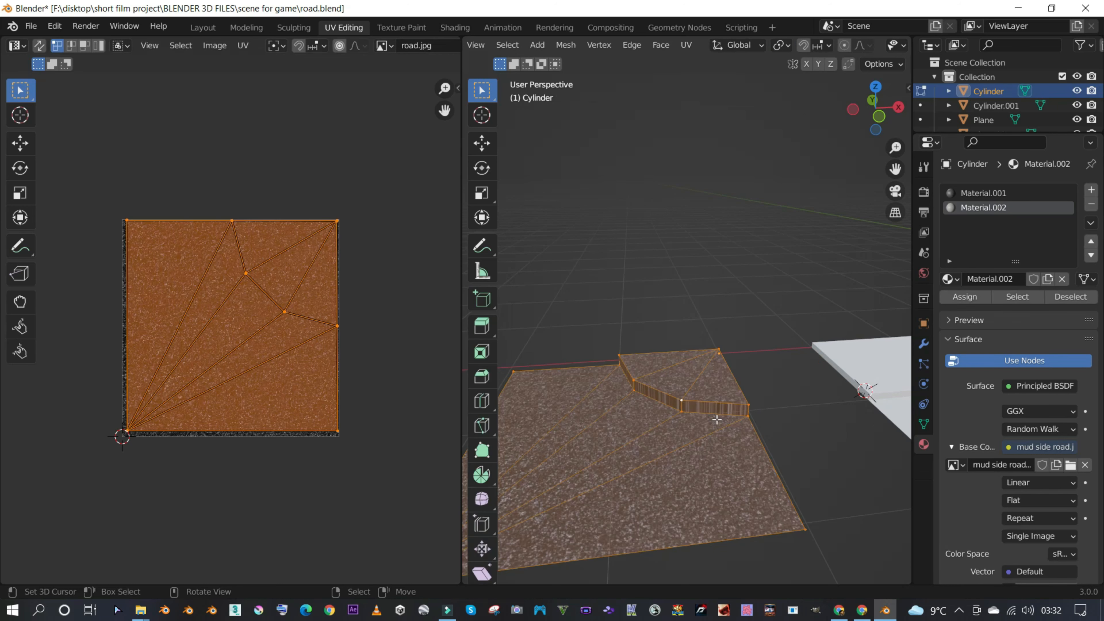
left_click(718, 347)
middle_click_drag(733, 369, 734, 389)
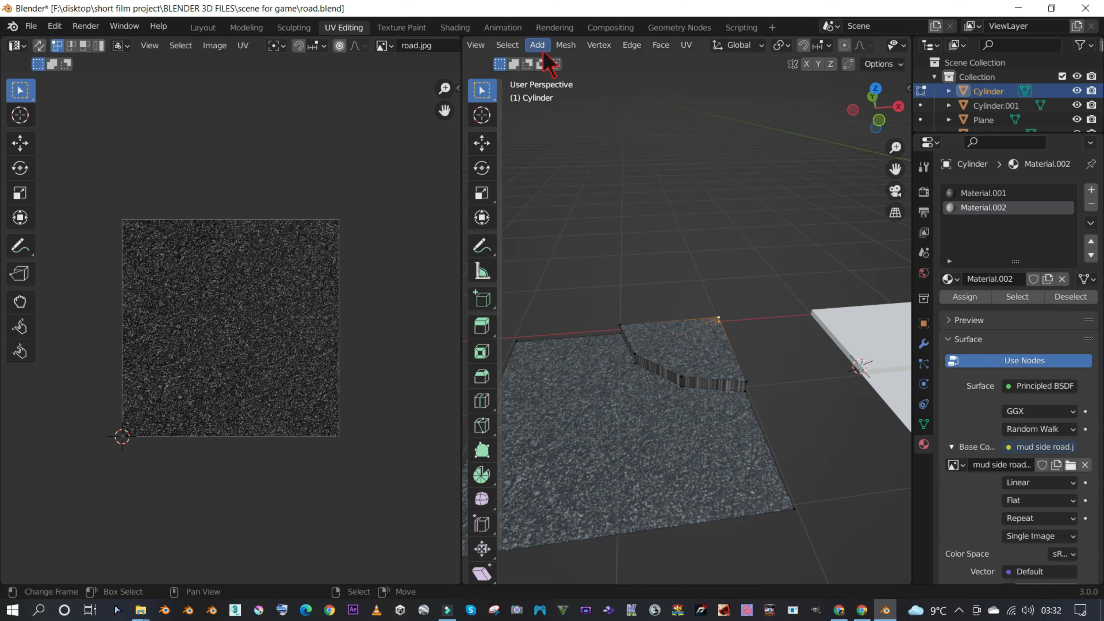
scroll(670, 57, "down", 2)
scroll(690, 51, "down", 4)
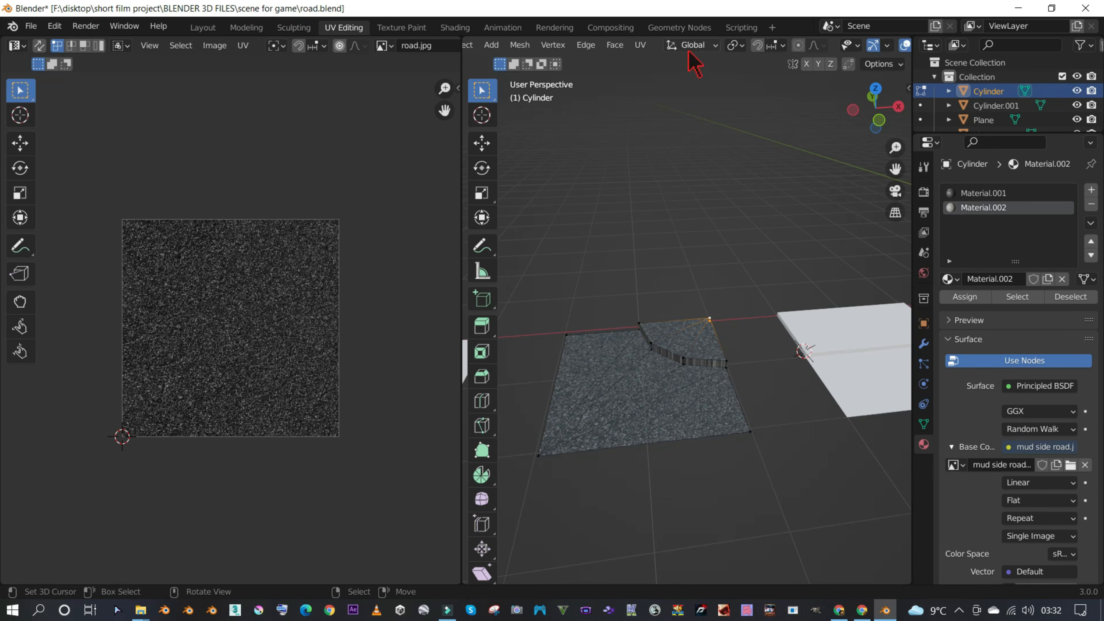
scroll(694, 58, "up", 5)
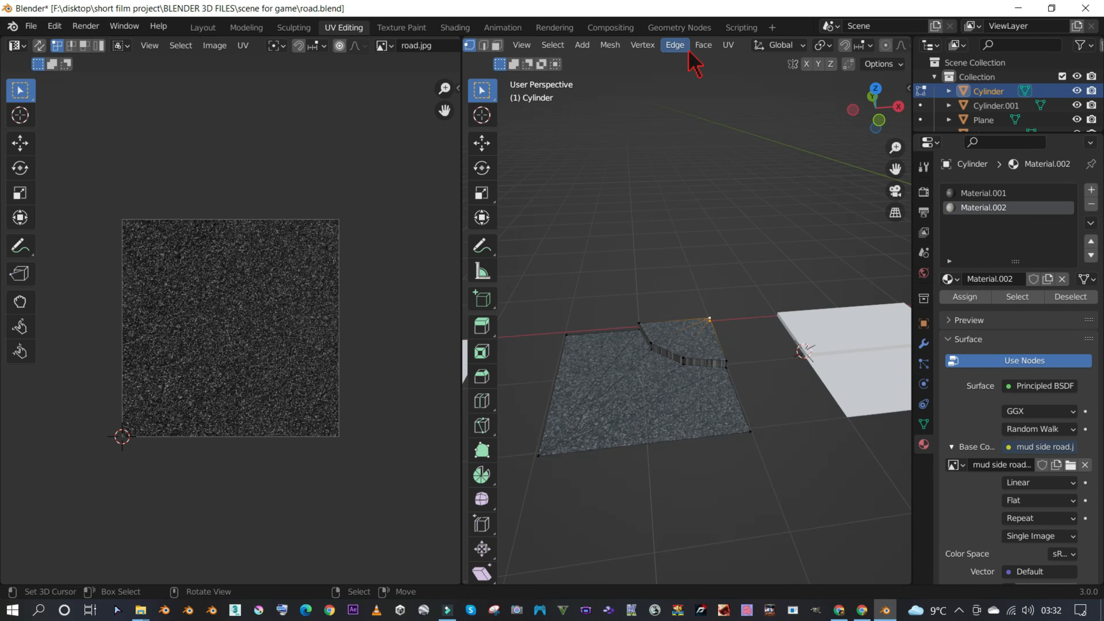
left_click(542, 45)
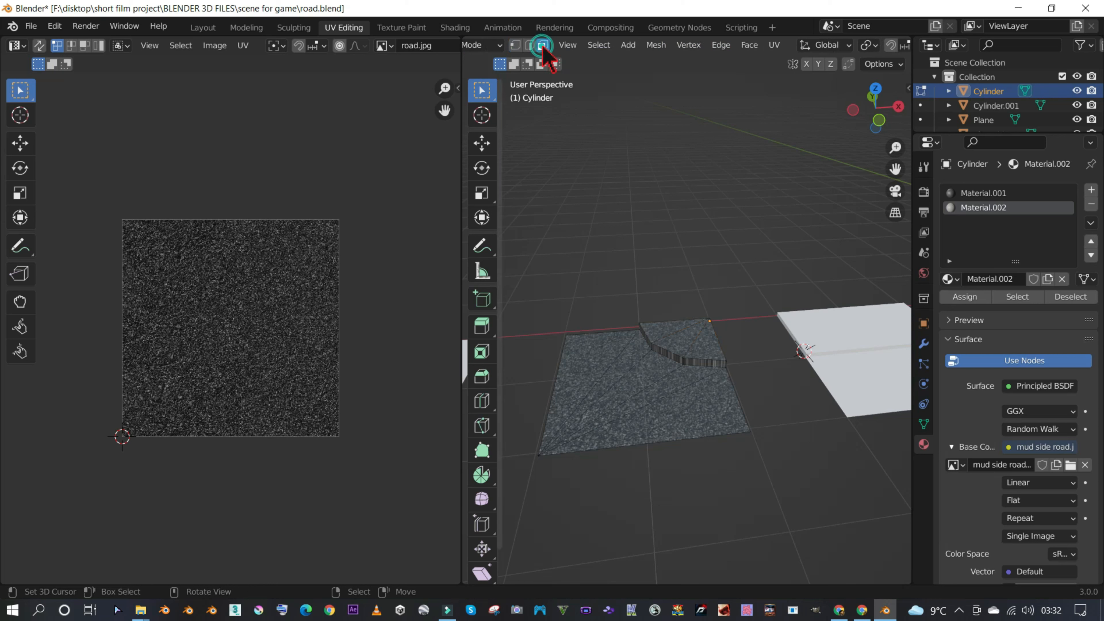
- Select the three top faces and three curved side faces of the corner piece's raised curb
scroll(686, 310, "up", 3)
left_click(694, 329)
left_click(716, 353, "shift")
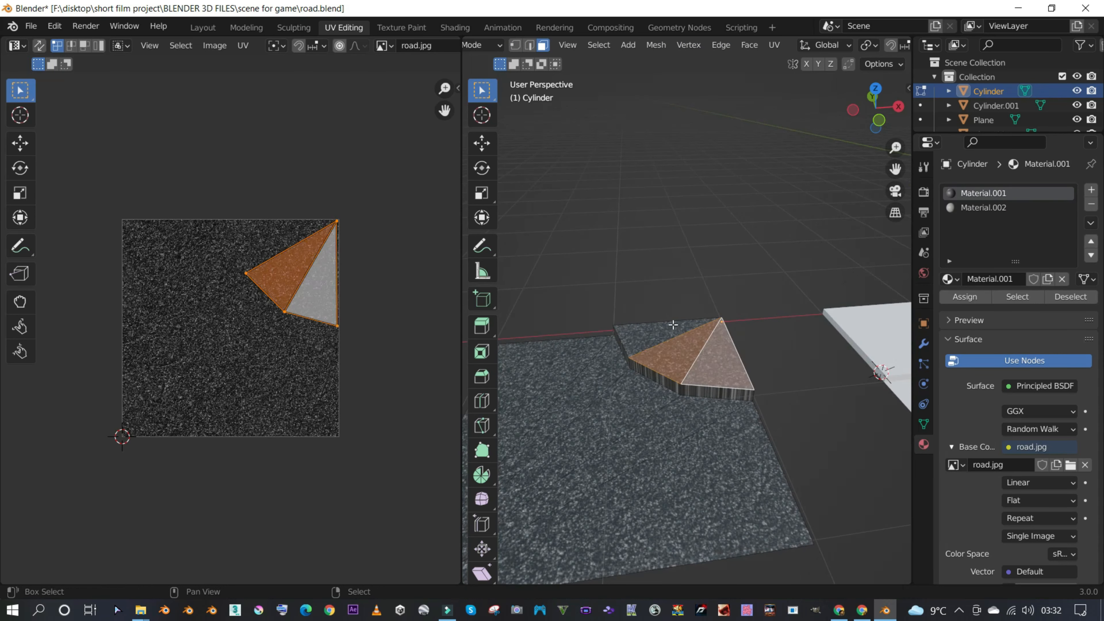
left_click(669, 327, "shift")
middle_click_drag(634, 360, 697, 438)
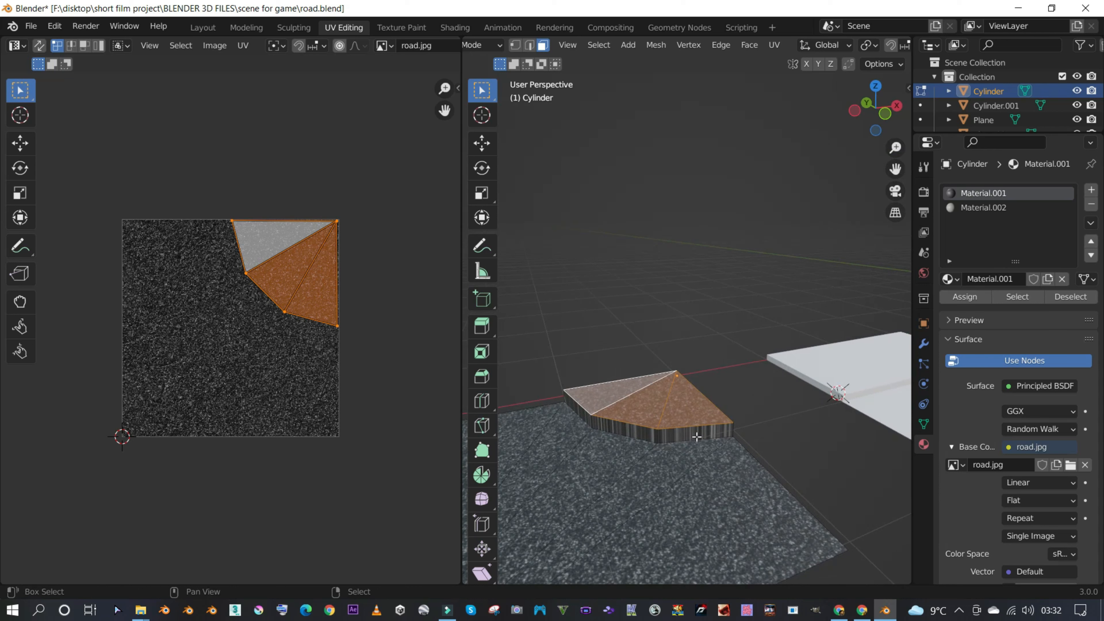
left_click(697, 434, "shift")
left_click(632, 431, "shift")
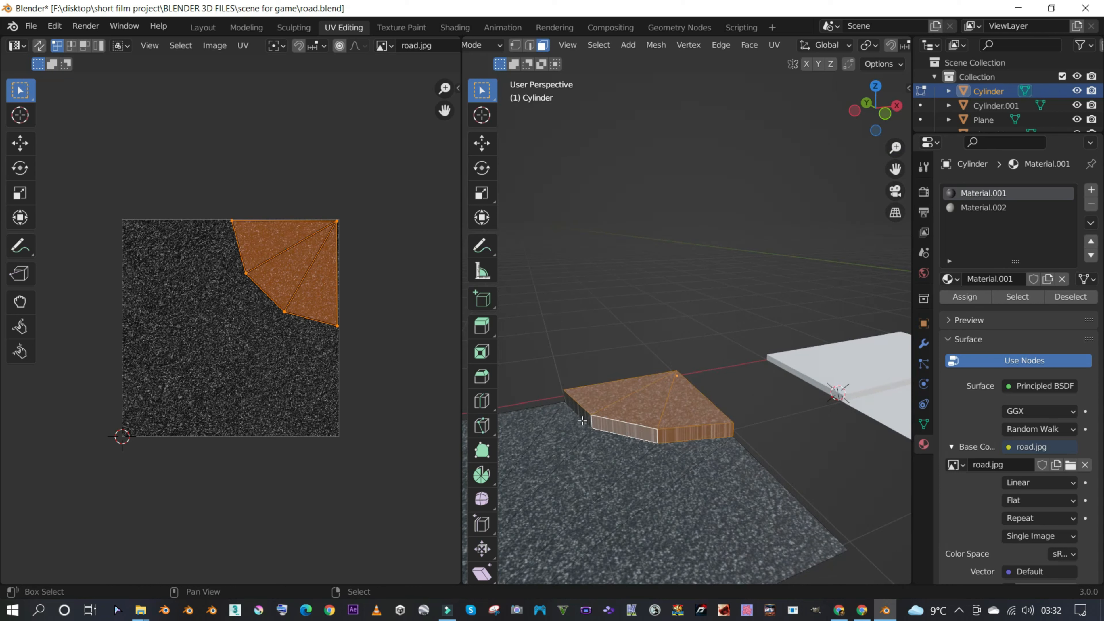
left_click(578, 411, "shift")
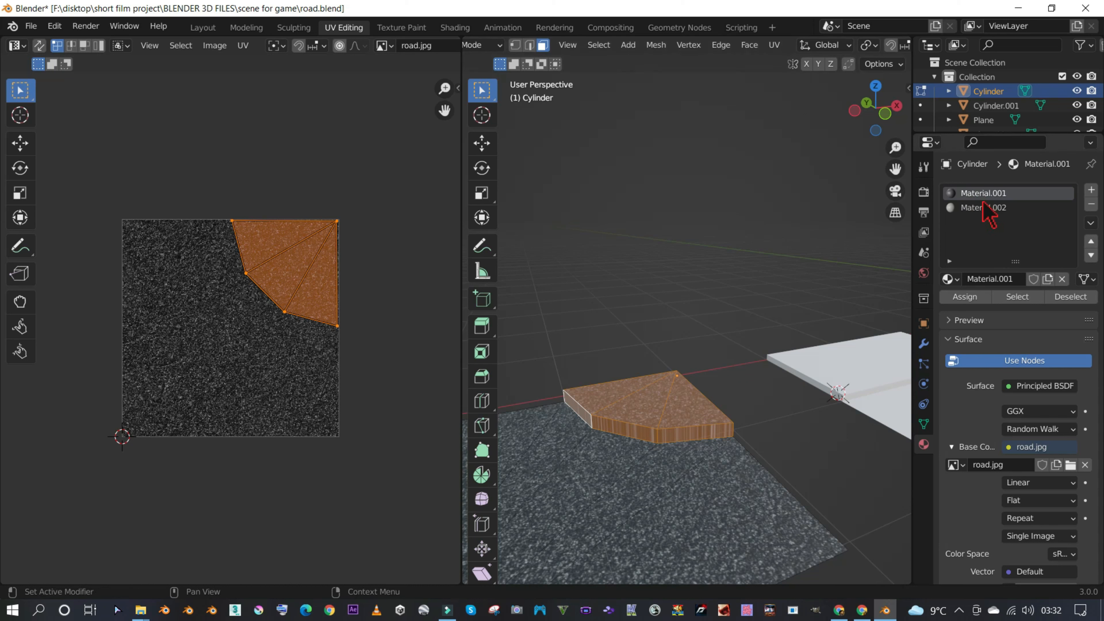
- Rename the corner piece's first material to road and its second material to road sides
left_click(995, 207)
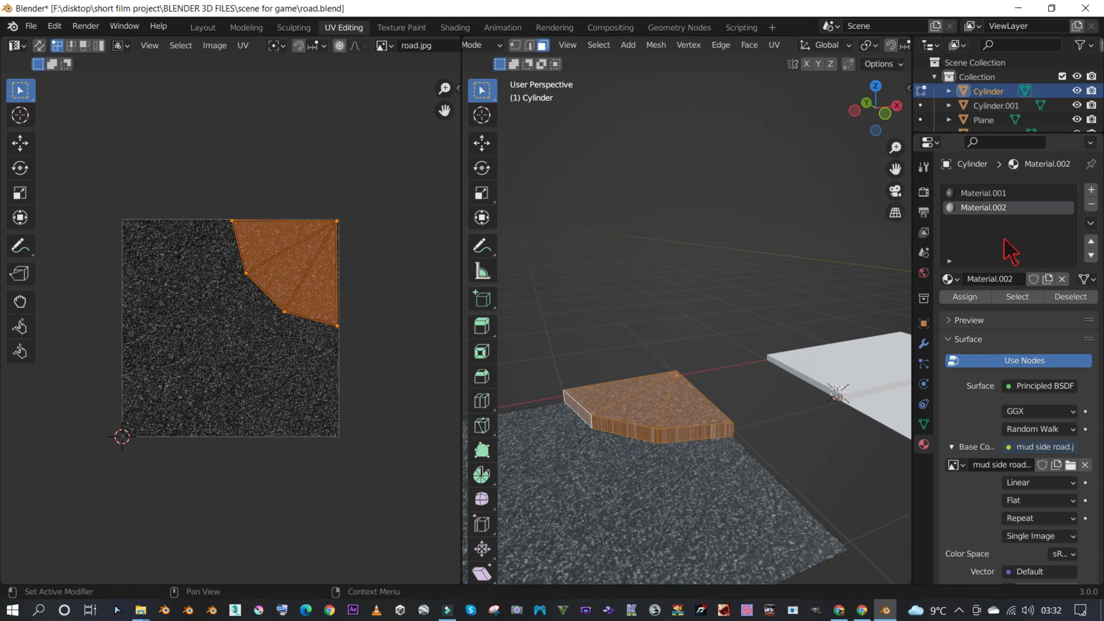
left_click(998, 195)
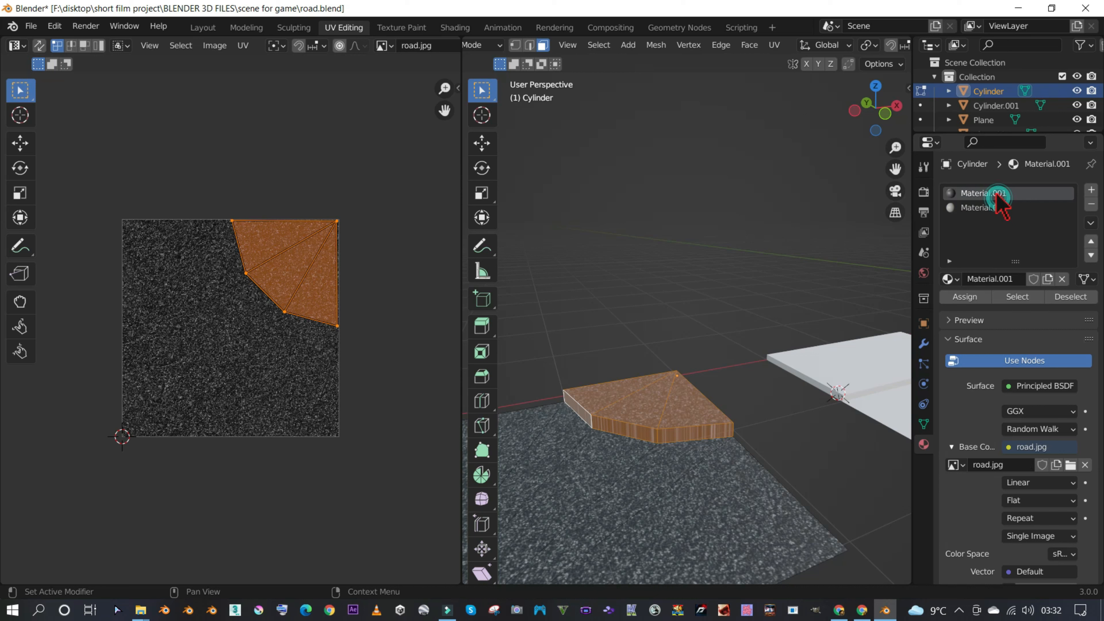
double_click(996, 194)
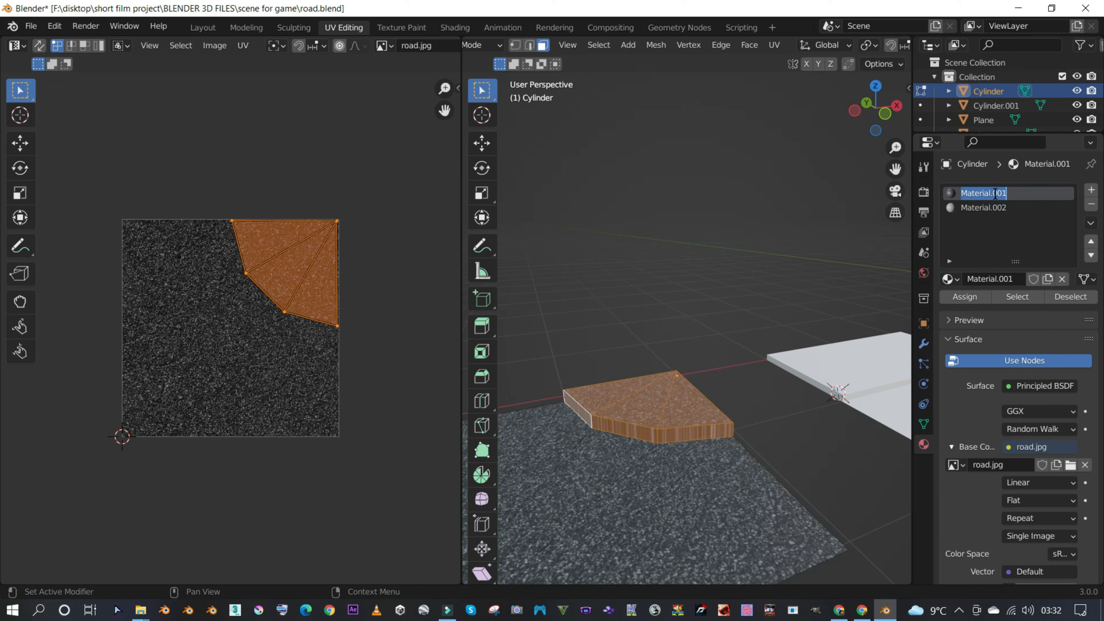
type("road")
key("Return")
left_click(993, 205)
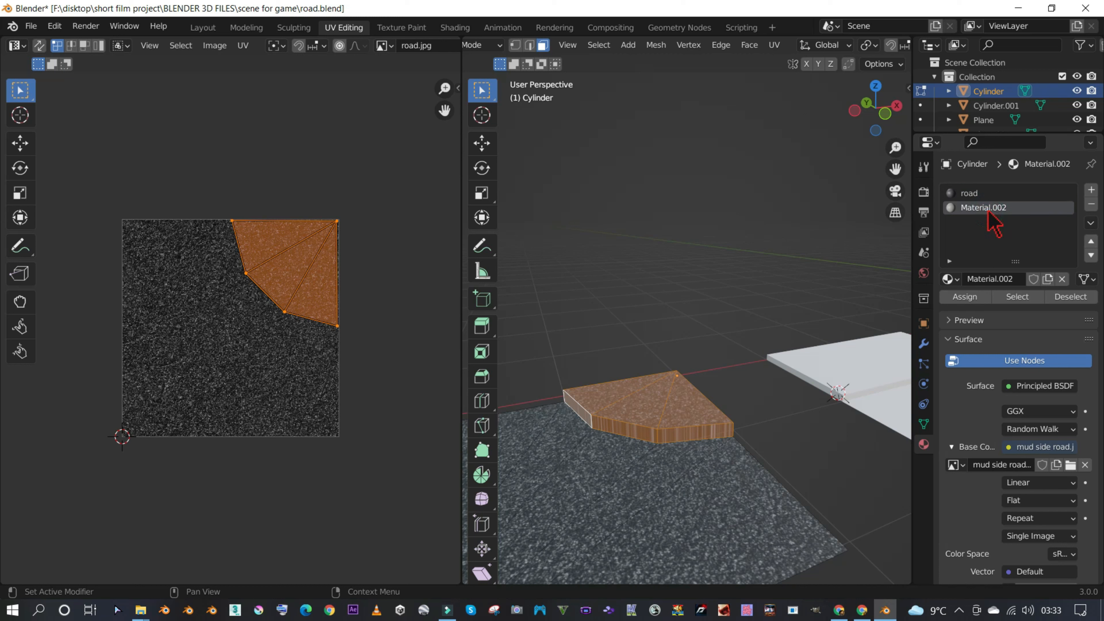
double_click(988, 208)
type("r")
key("Return")
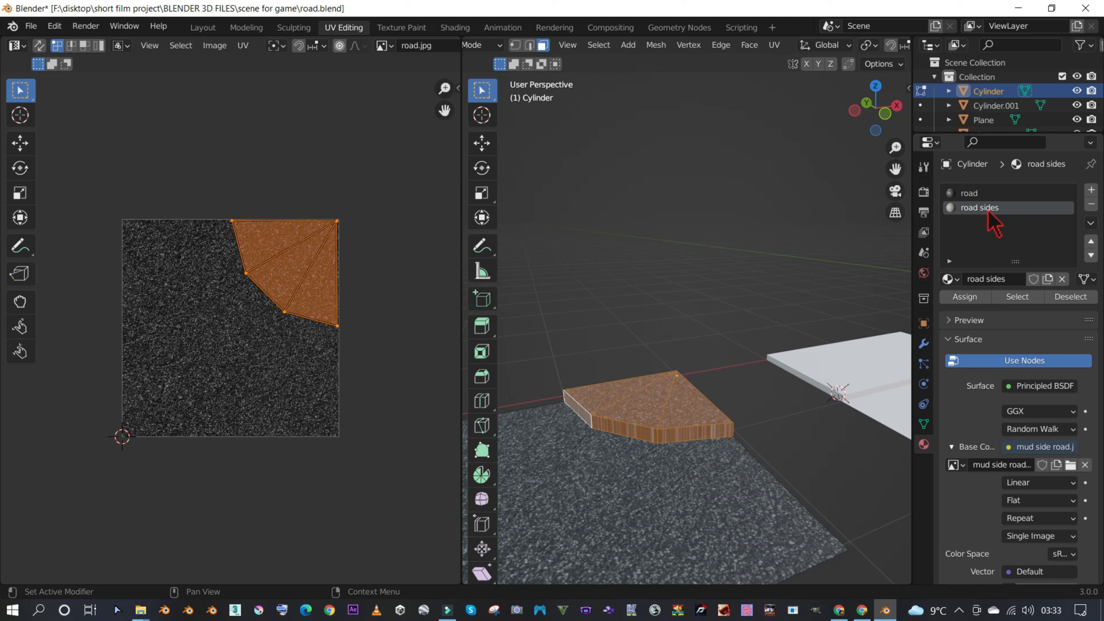
- Assign road sides to the selected curb faces, unwrap them with Smart UV Project, and return to Object Mode
left_click(965, 297)
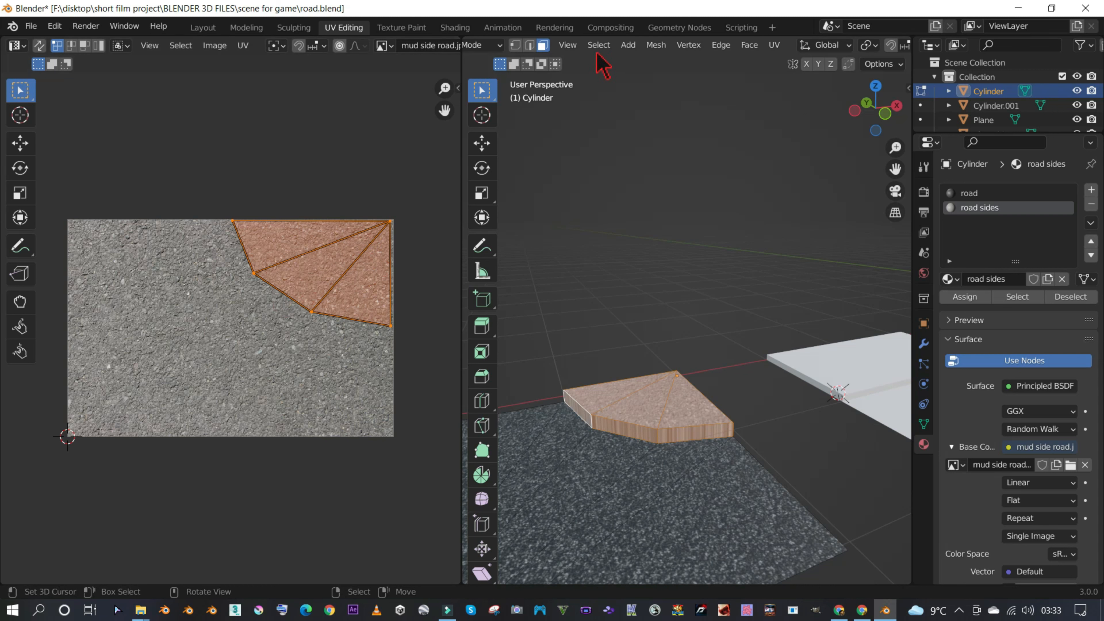
left_click(776, 45)
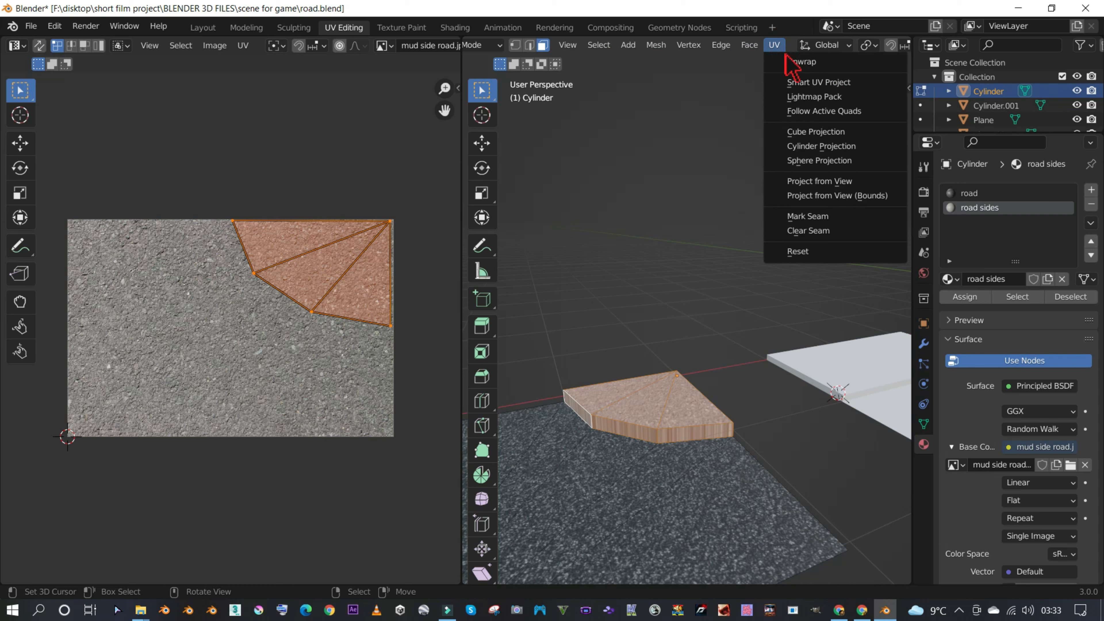
left_click(809, 82)
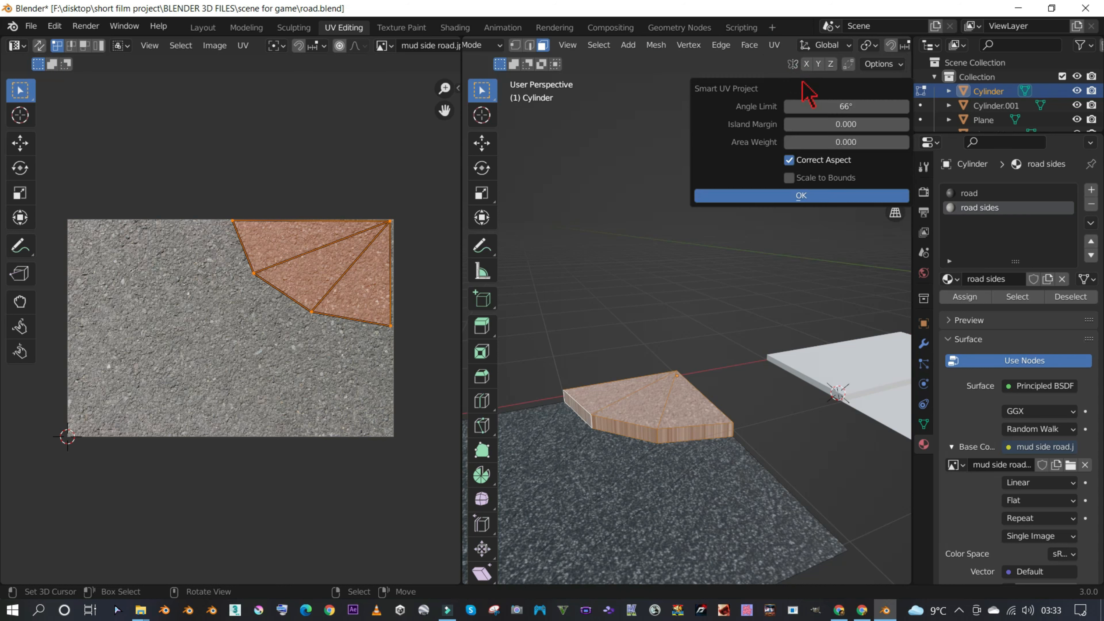
left_click(835, 198)
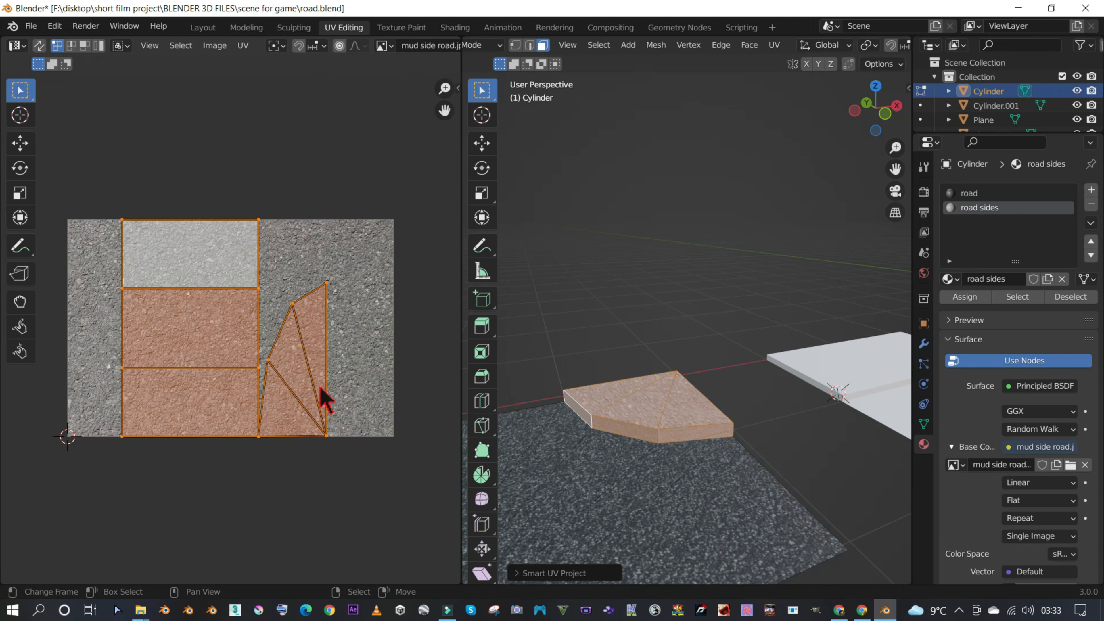
middle_click_drag(777, 311, 754, 419)
key("Tab")
scroll(758, 347, "down", 1)
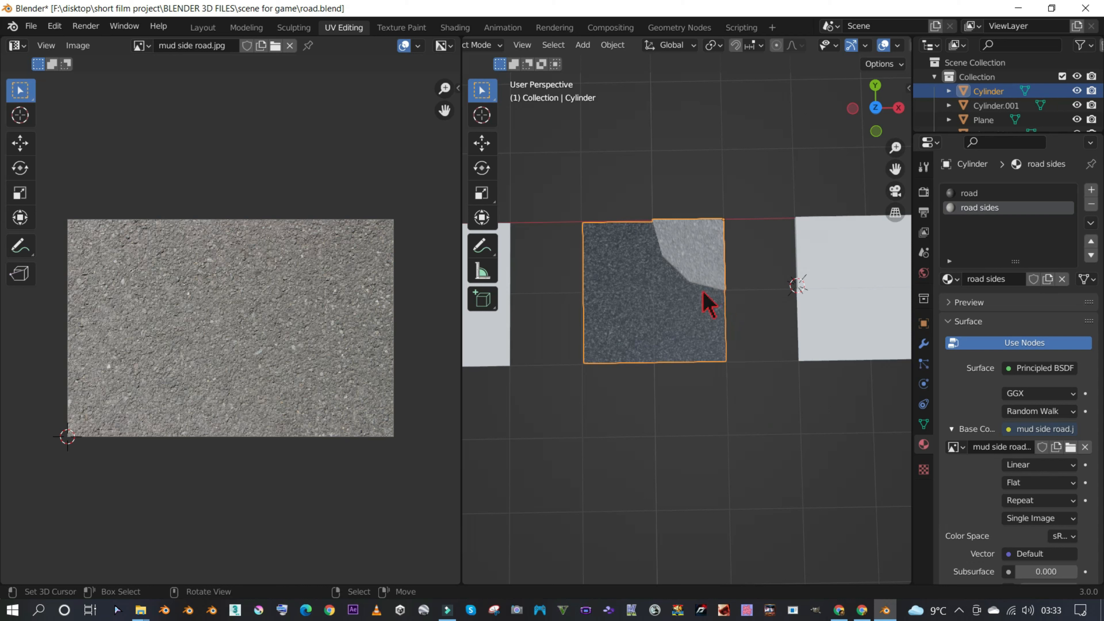
- Apply the existing road material to the blank flat square tile beside the corner piece and check its UV layout in Edit Mode
scroll(705, 306, "down", 3)
middle_click_drag(753, 309, 821, 314, "shift")
left_click(626, 306)
left_click(951, 251)
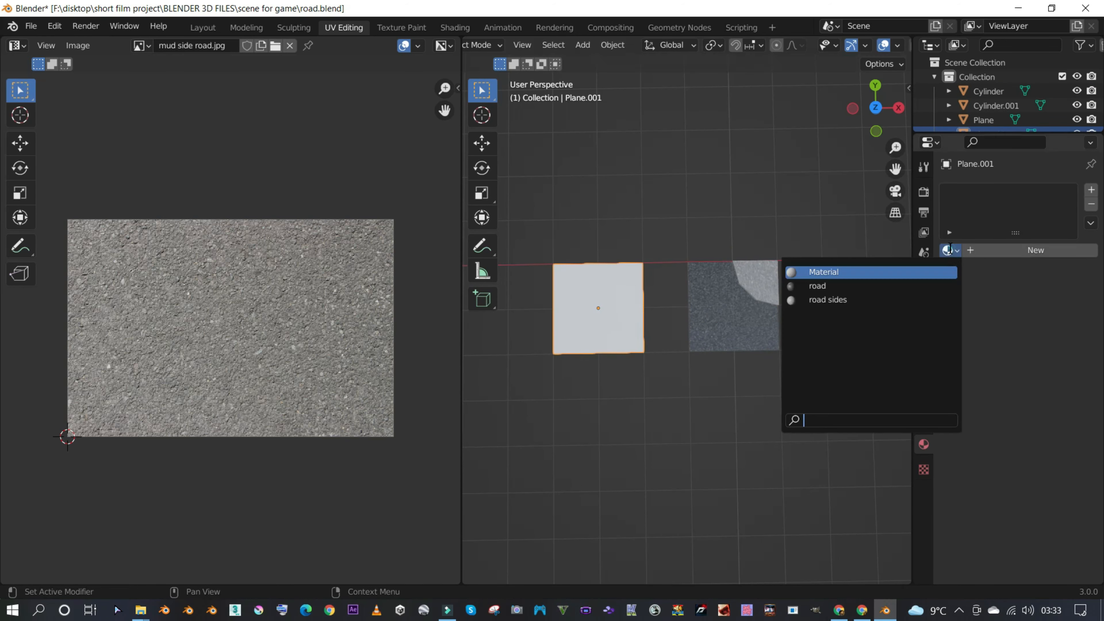
left_click(878, 285)
scroll(666, 316, "up", 3)
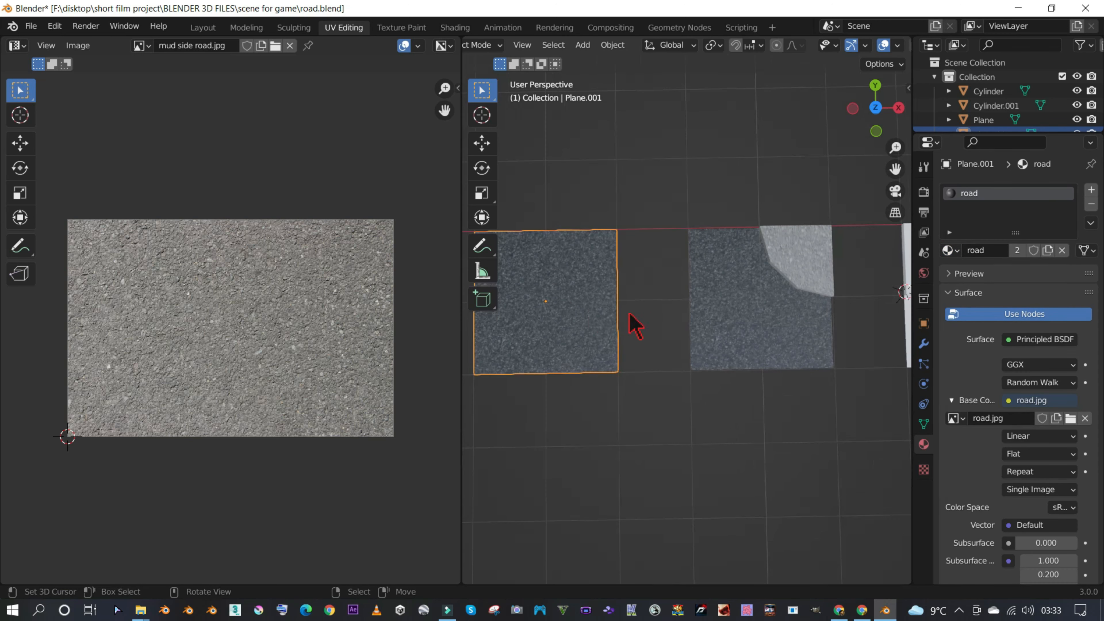
middle_click_drag(596, 322, 670, 322, "shift")
key("Tab")
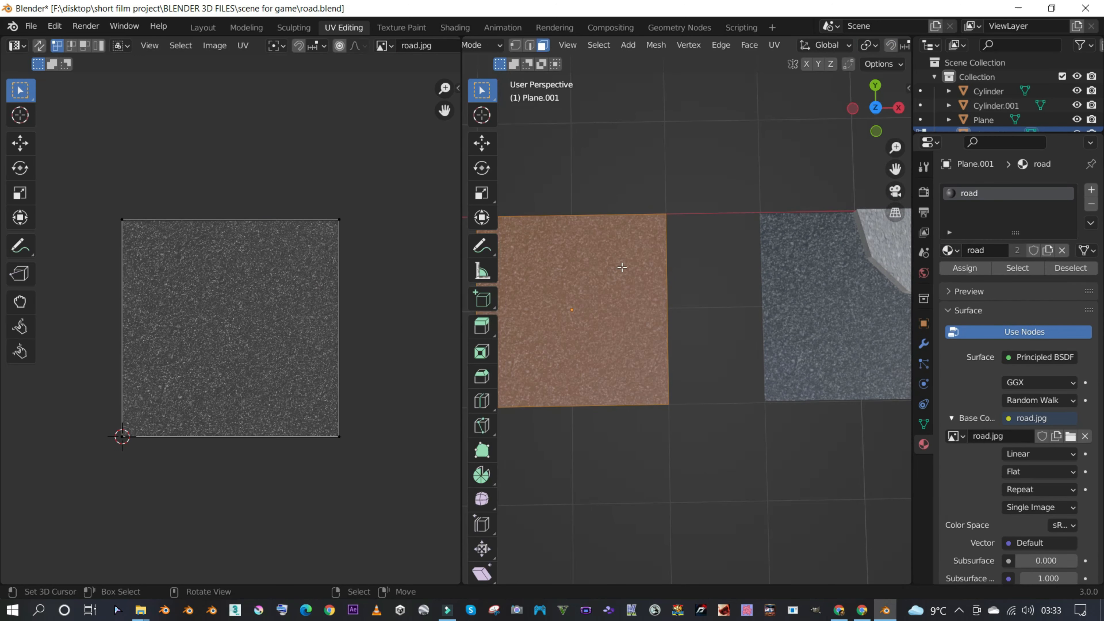
key("a")
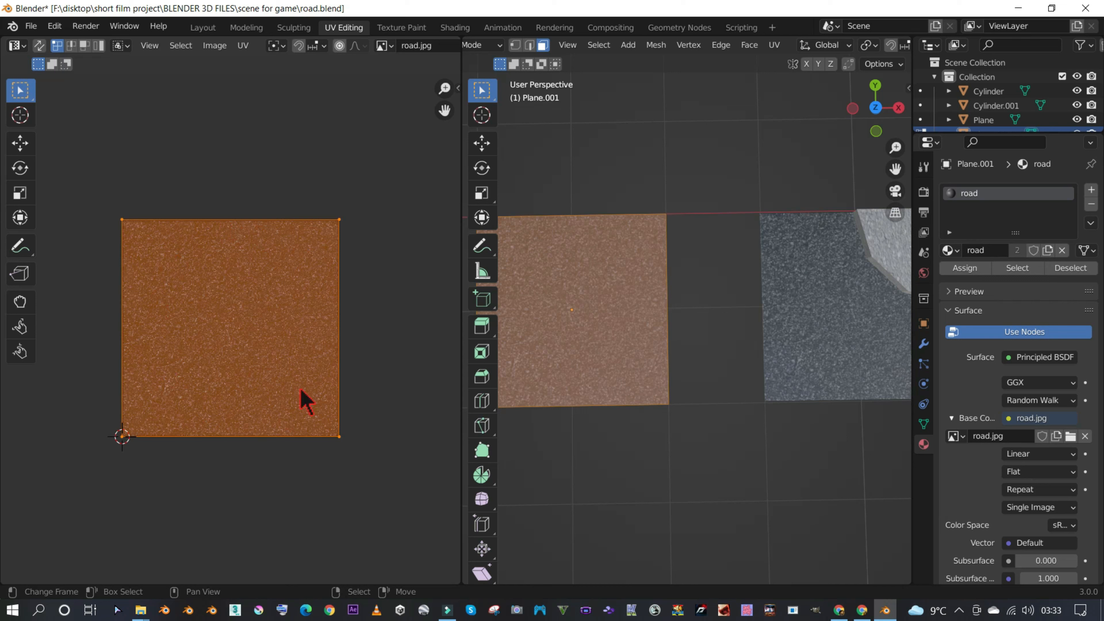
key("Tab")
- Apply the existing road material to the blank tile with the raised half, on the corner piece's other side
scroll(808, 358, "down", 2)
middle_click_drag(808, 358, 601, 400, "shift")
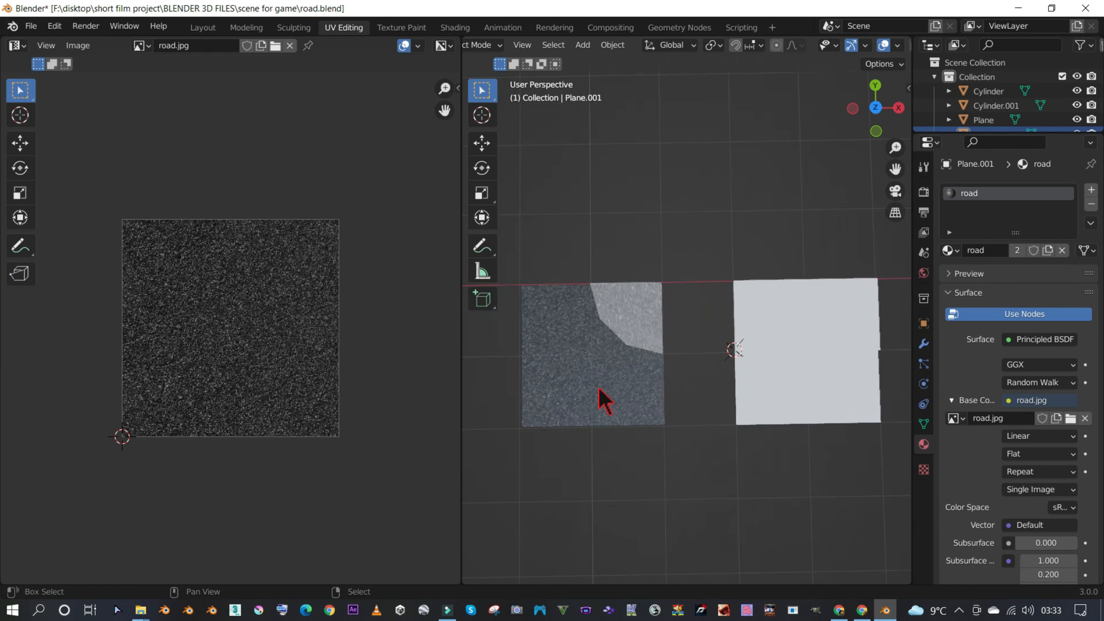
left_click(769, 369)
key("Tab")
middle_click_drag(769, 370, 649, 376, "shift")
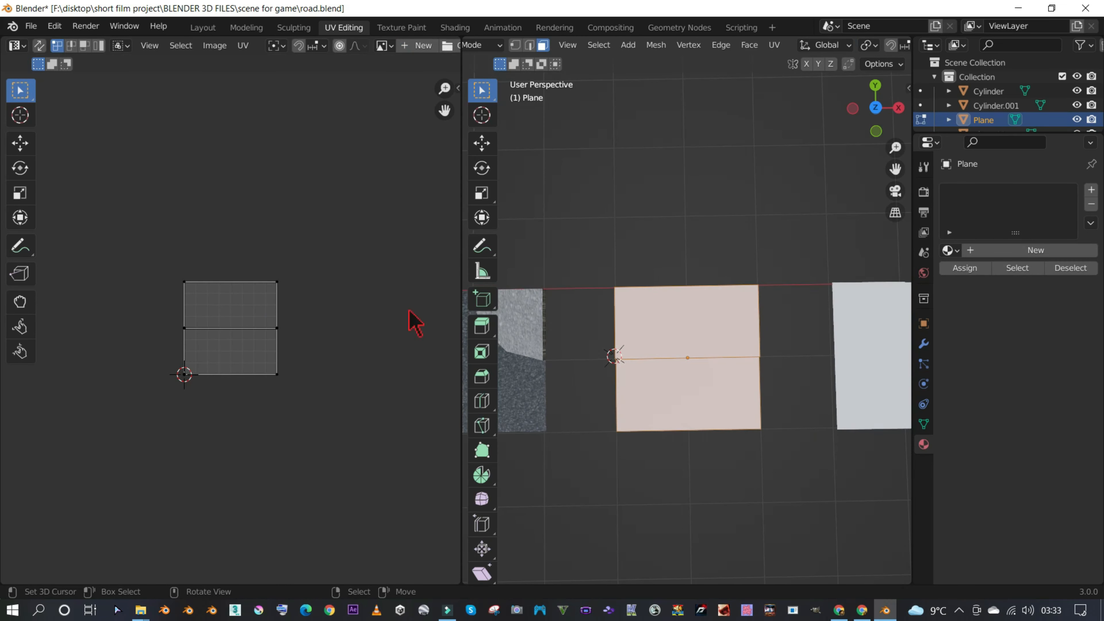
scroll(180, 320, "up", 3)
scroll(174, 308, "up", 1)
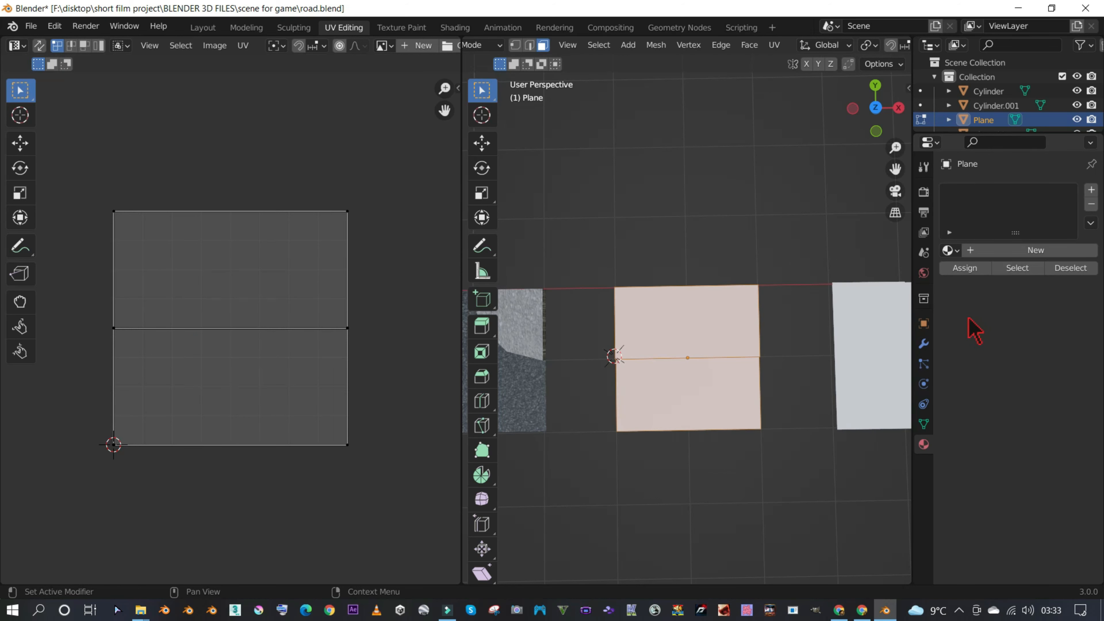
left_click(960, 248)
left_click(887, 285)
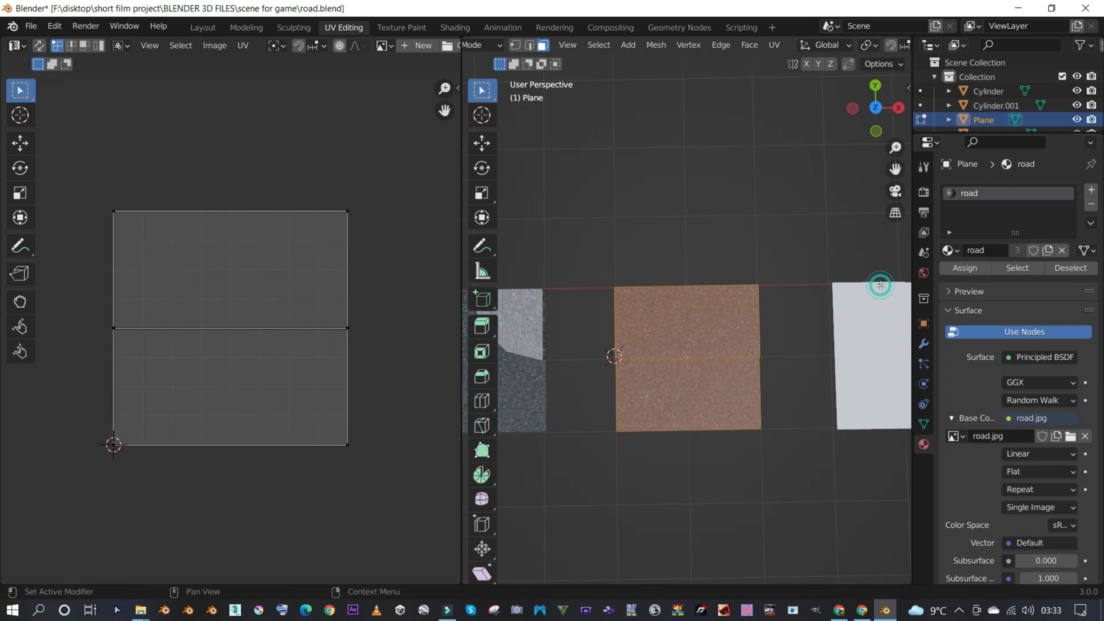
key("Tab")
key("Tab")
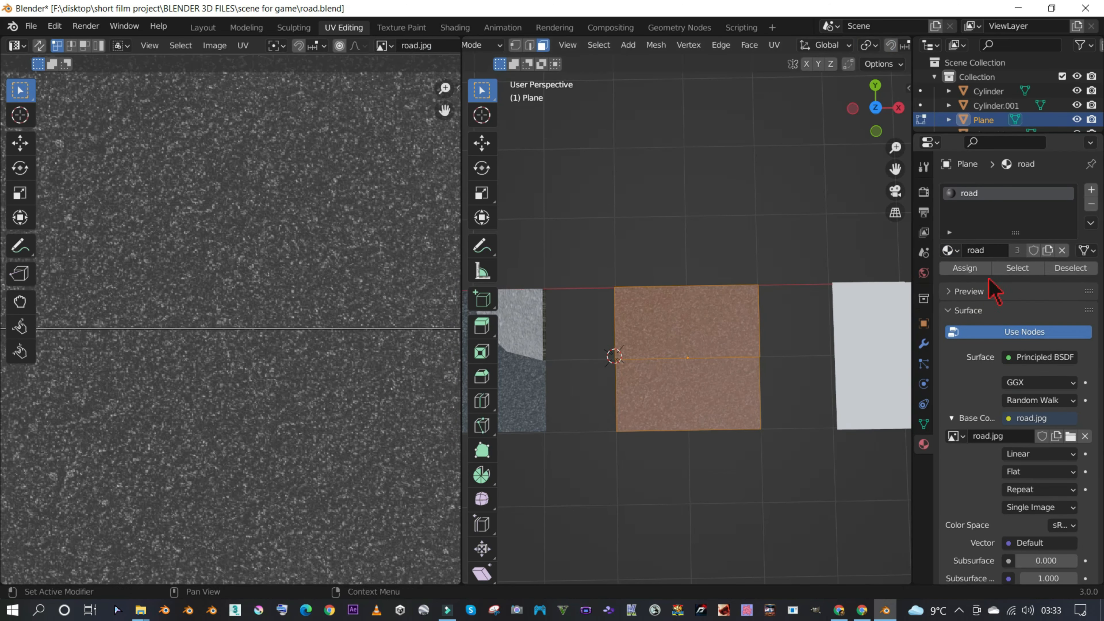
key("Tab")
scroll(1061, 196, "down", 1)
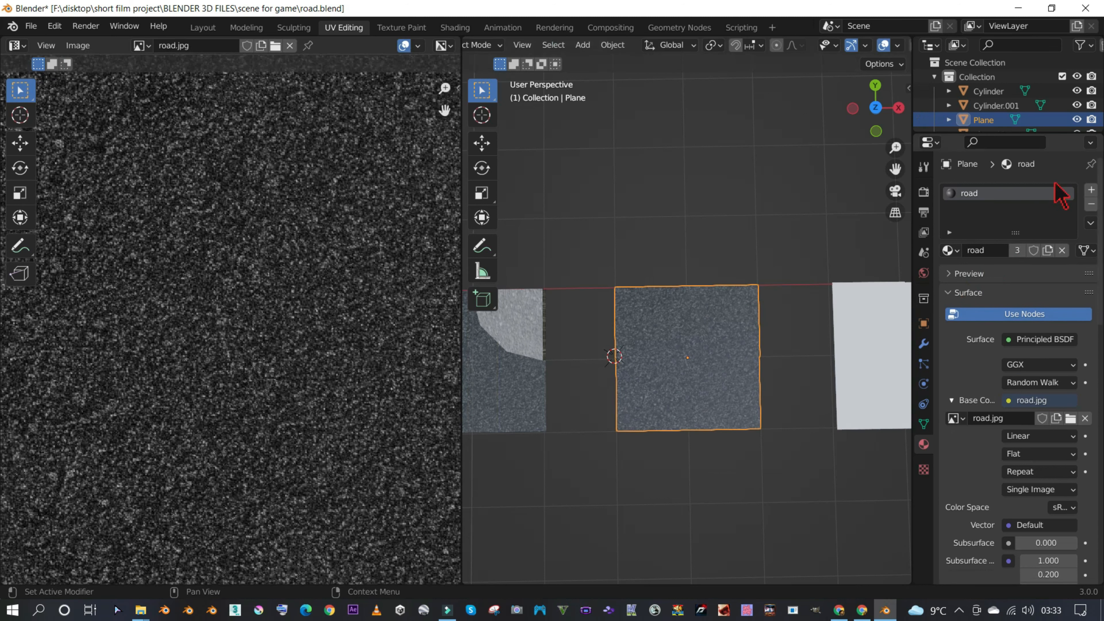
- Add a second material slot to the half-raised tile and link the existing road sides material to it
left_click(1091, 190)
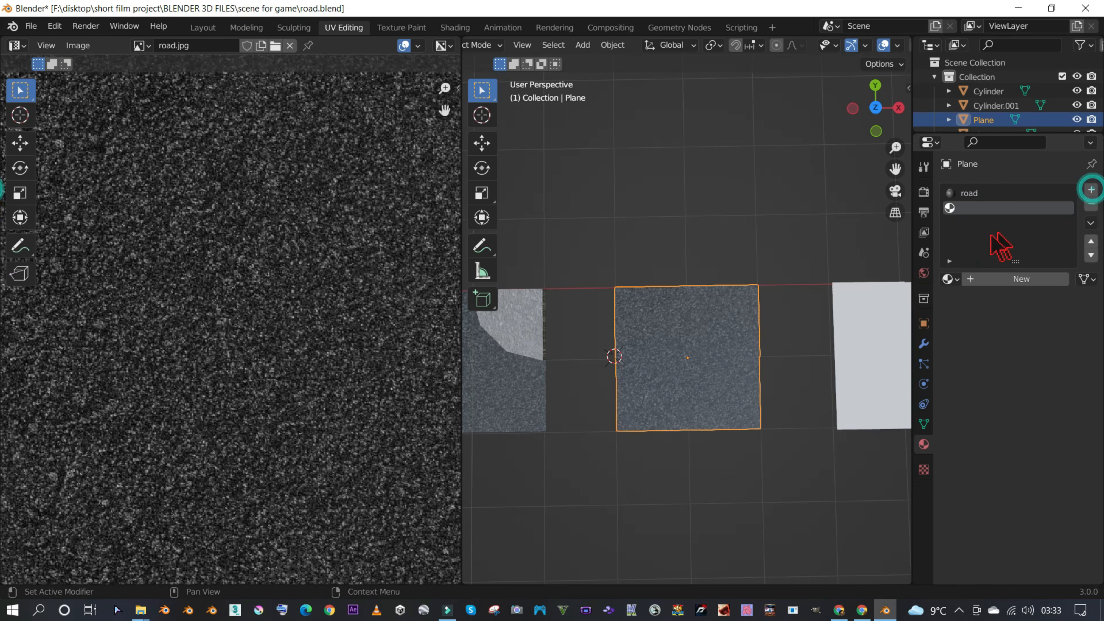
left_click(950, 279)
left_click(869, 326)
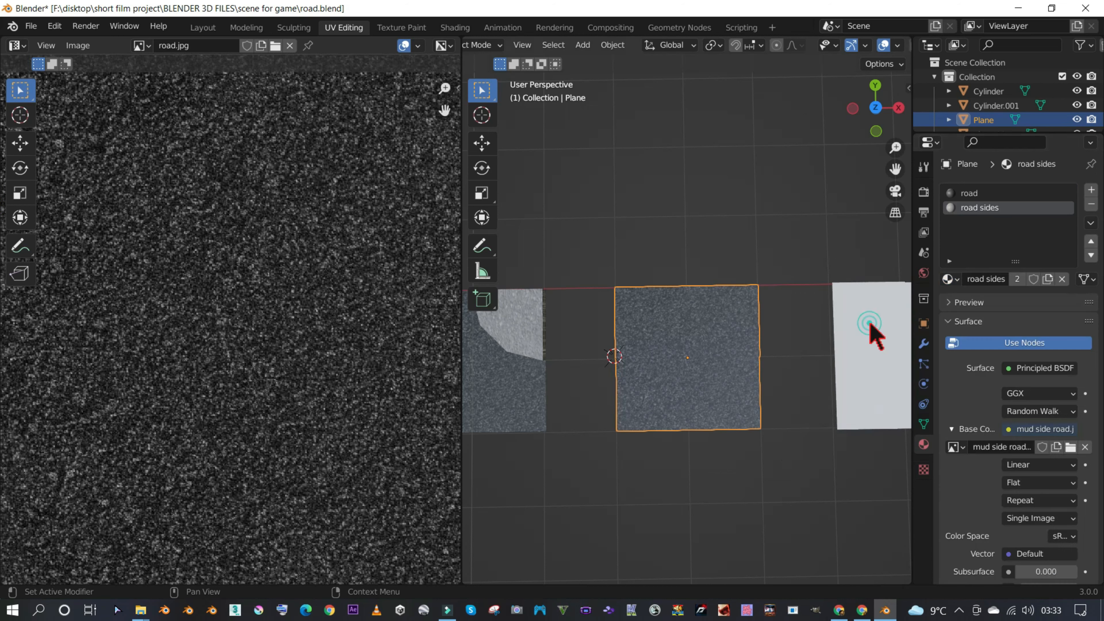
key("Home")
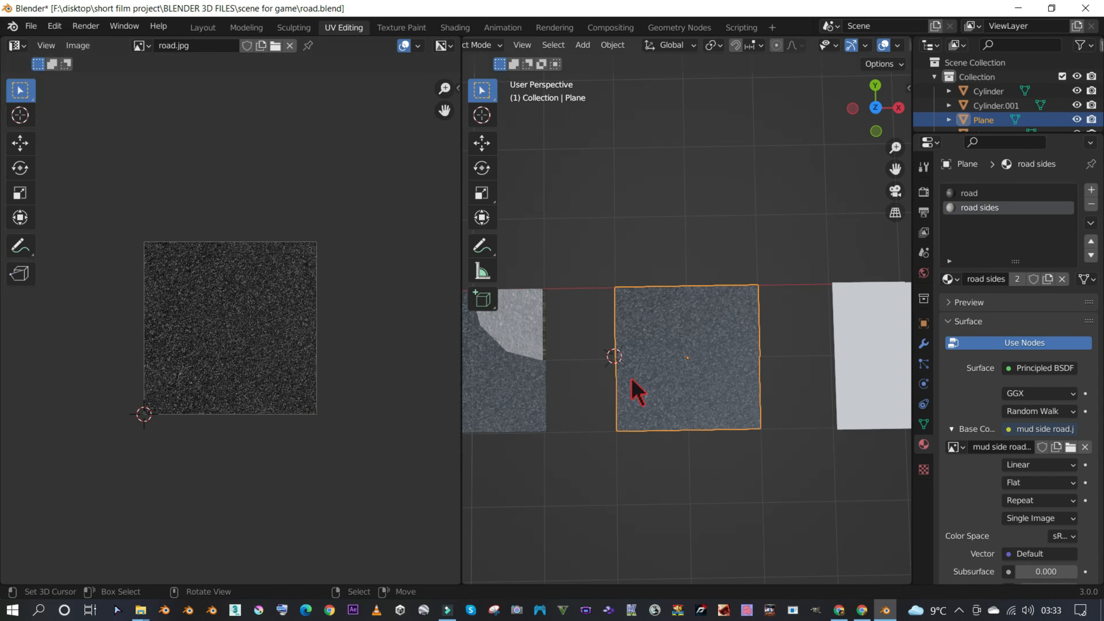
- Select the top and side faces of the tile's raised half in Edit Mode and assign road sides to them
mouse_move(758, 326)
middle_mouse_down()
mouse_move(732, 302)
mouse_move(732, 375)
mouse_move(743, 332)
middle_mouse_up()
key("Tab")
scroll(735, 391, "up", 3)
middle_click_drag(733, 393, 753, 367, "shift")
left_click(753, 367)
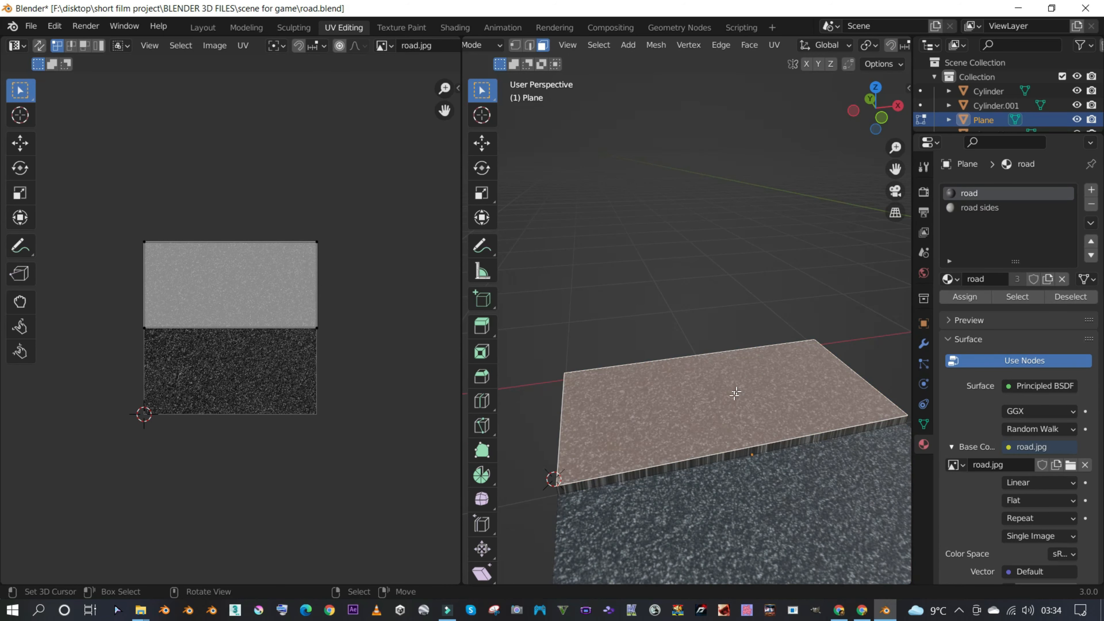
left_click(724, 459)
middle_click_drag(735, 455, 799, 463)
right_click(733, 442, "shift")
middle_click_drag(624, 454, 833, 566)
left_click(986, 209)
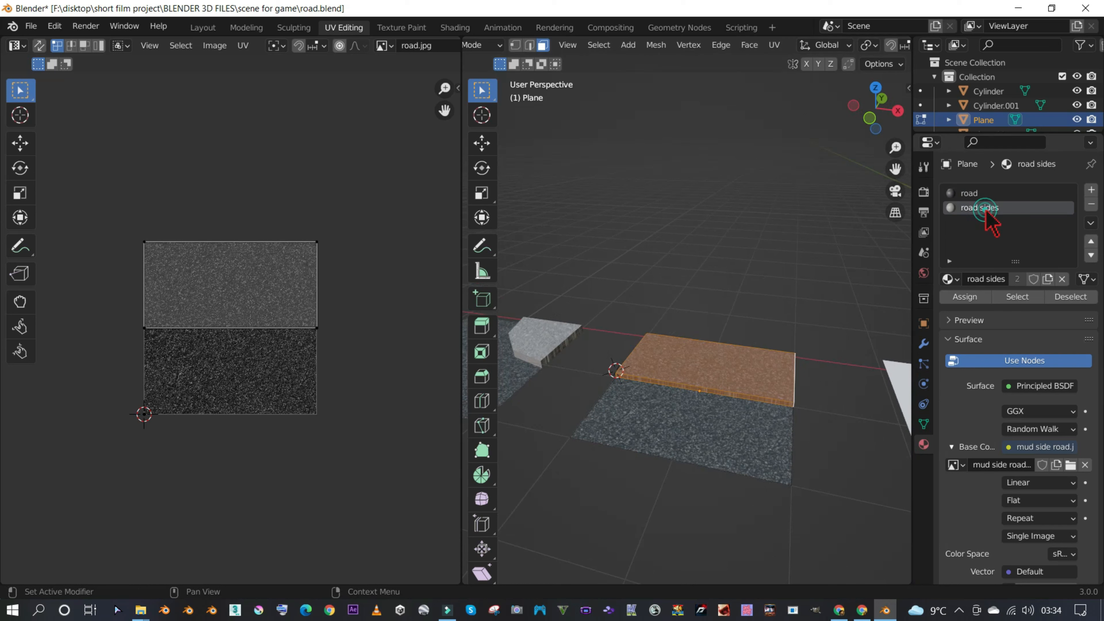
left_click(966, 297)
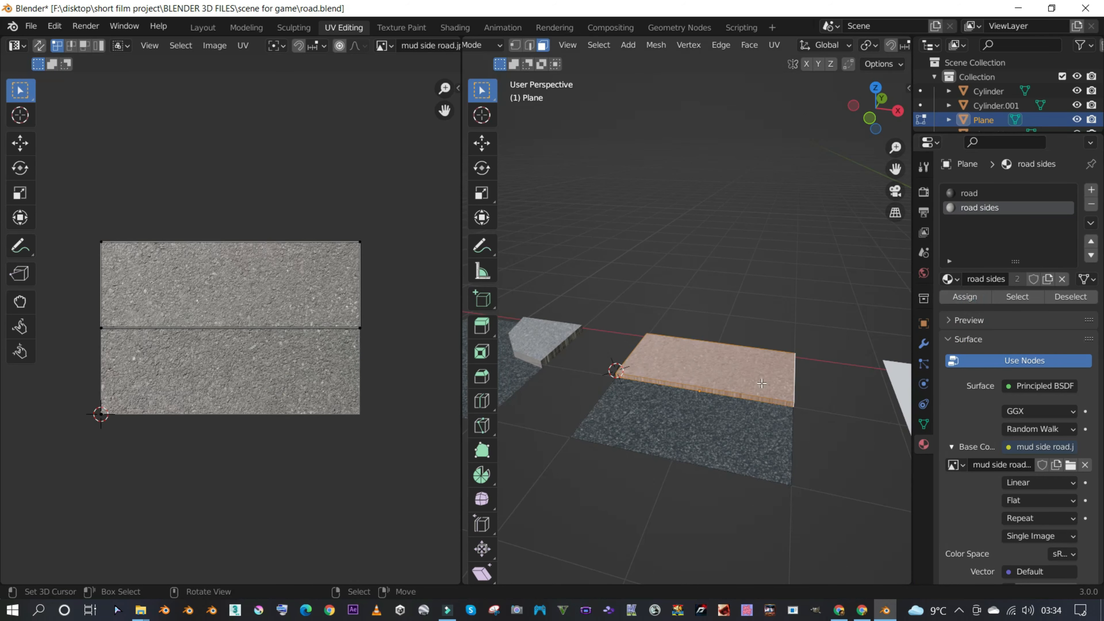
- Unwrap the raised half's selected faces with Smart UV Project and select all their UVs
scroll(690, 396, "up", 3)
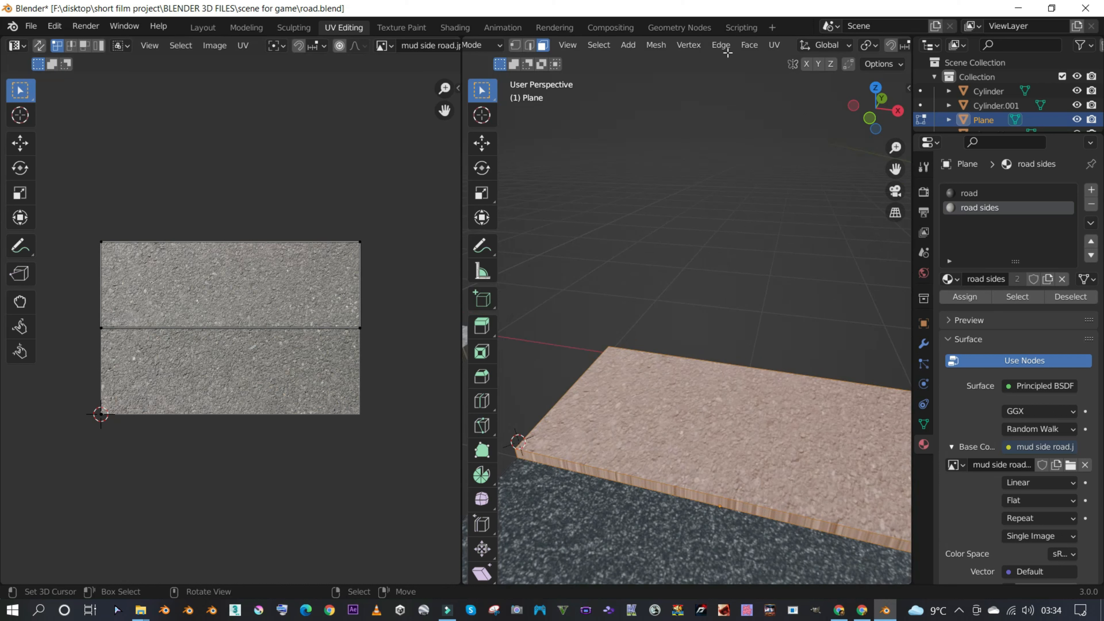
left_click(774, 45)
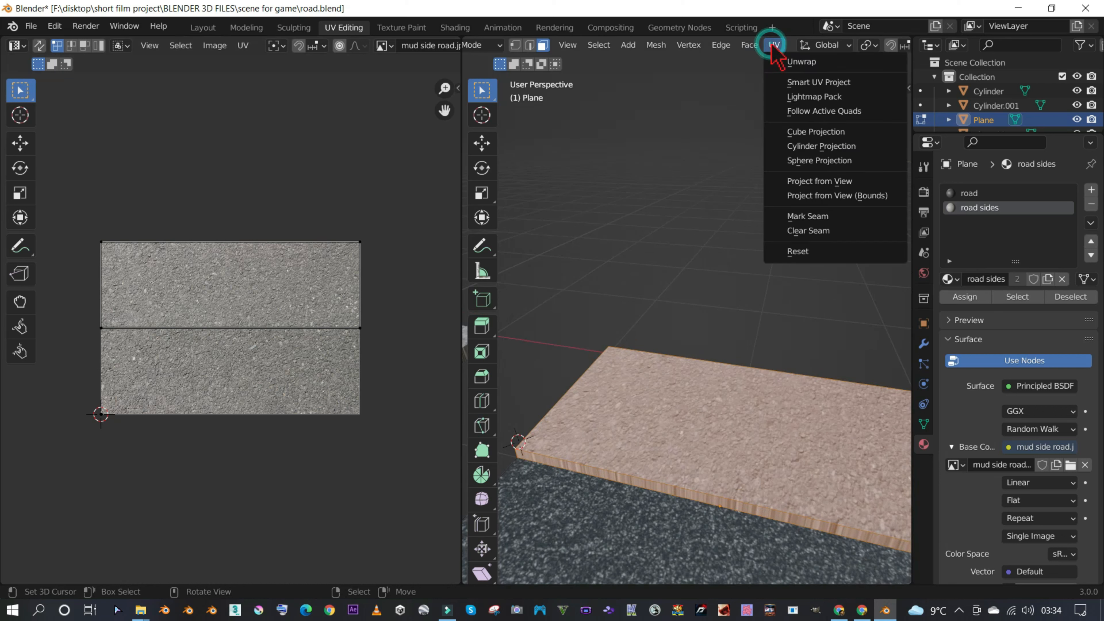
left_click(793, 83)
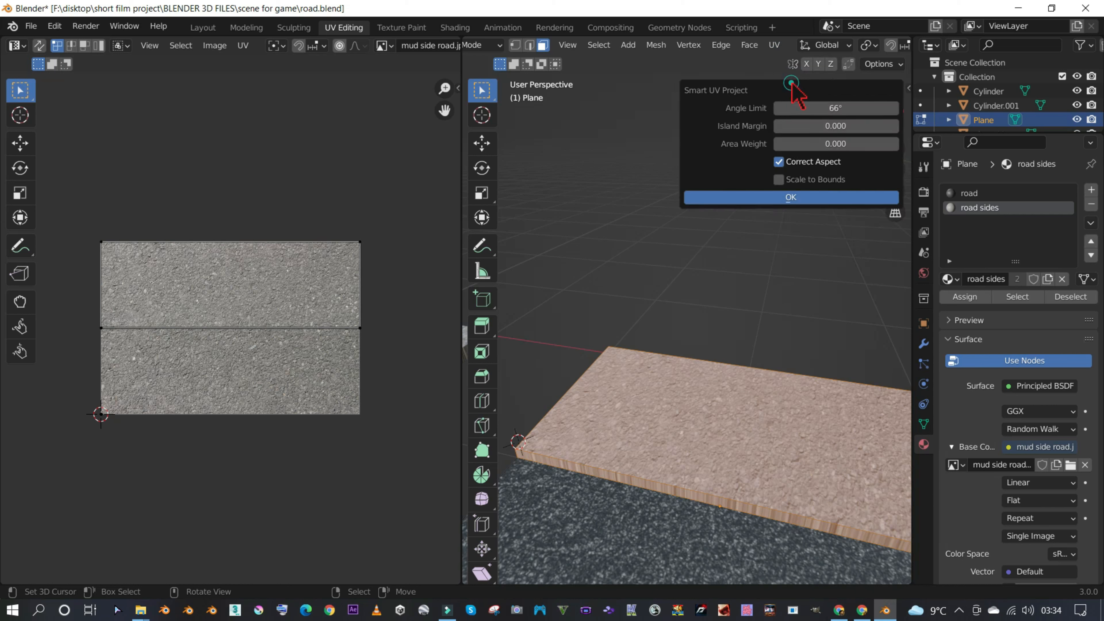
left_click(792, 198)
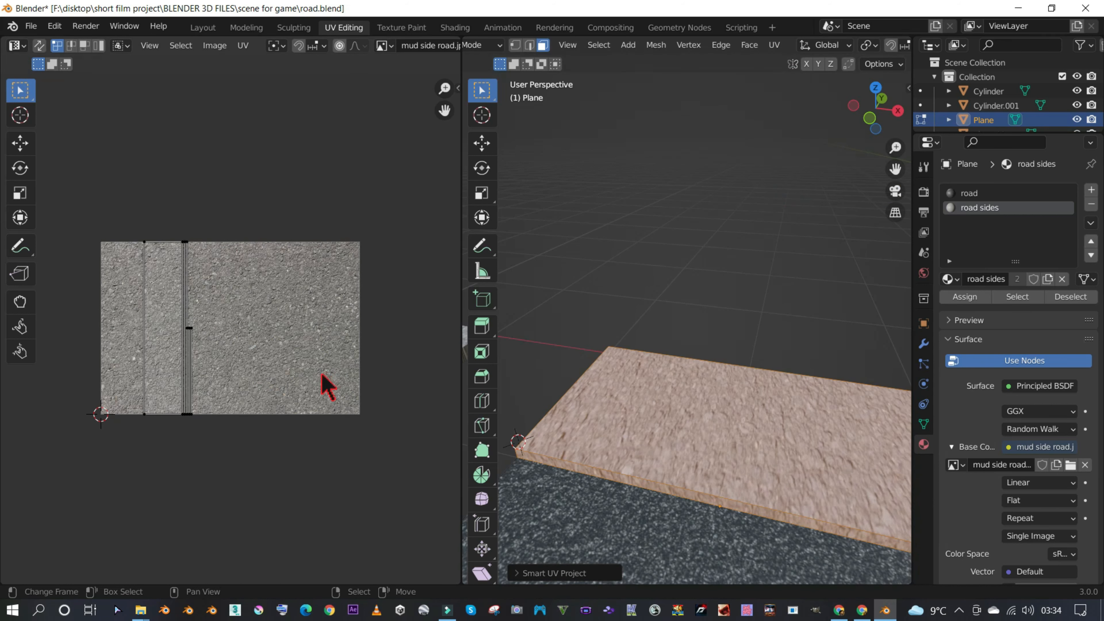
key("a")
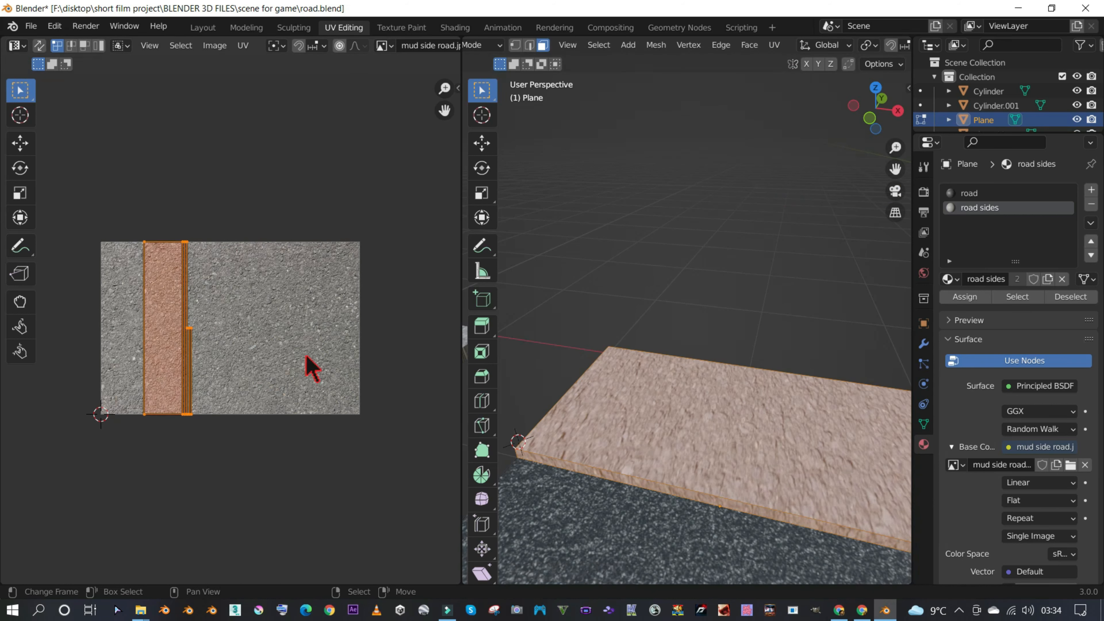
- Rotate the raised half's UVs by 90° and stretch them along Y to about 3.5 times their height
key("r")
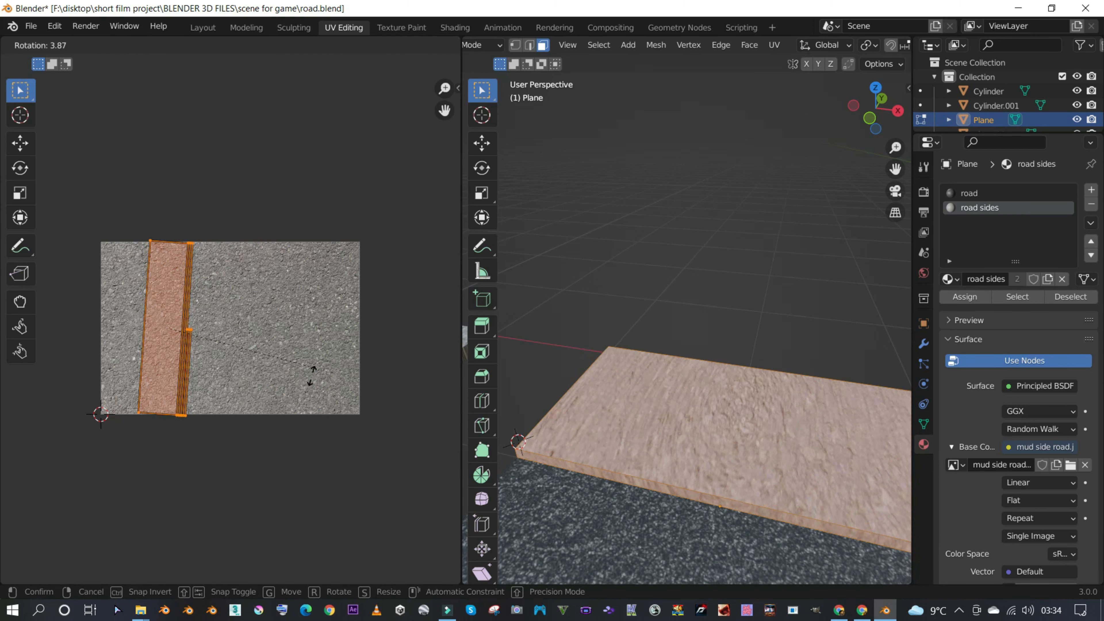
type("90")
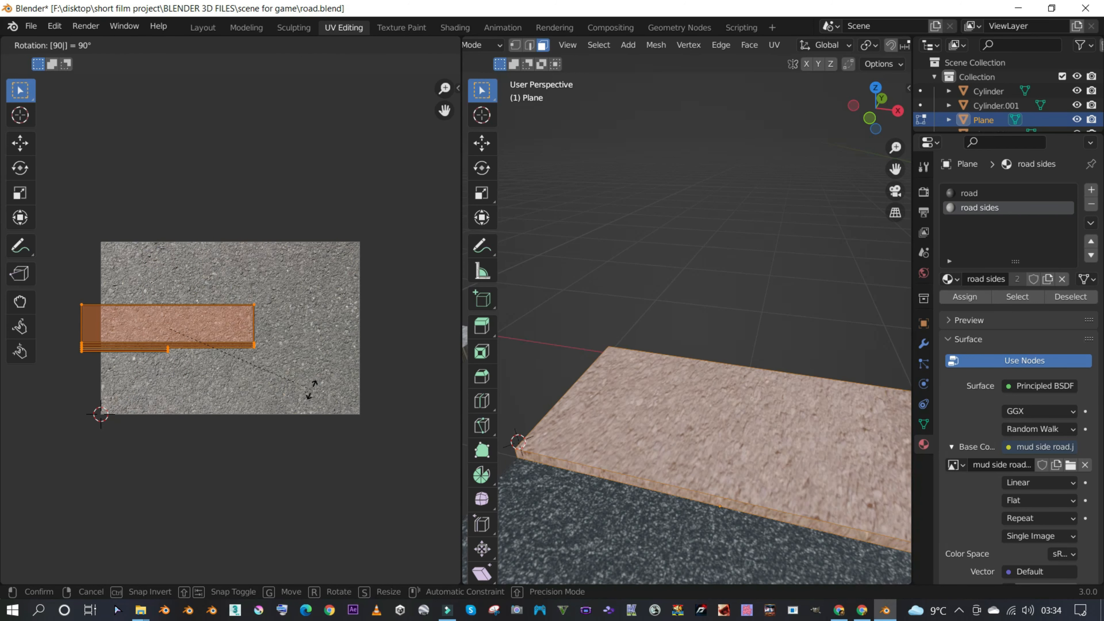
key("Return")
key("s")
key("Escape")
key("s")
key("y")
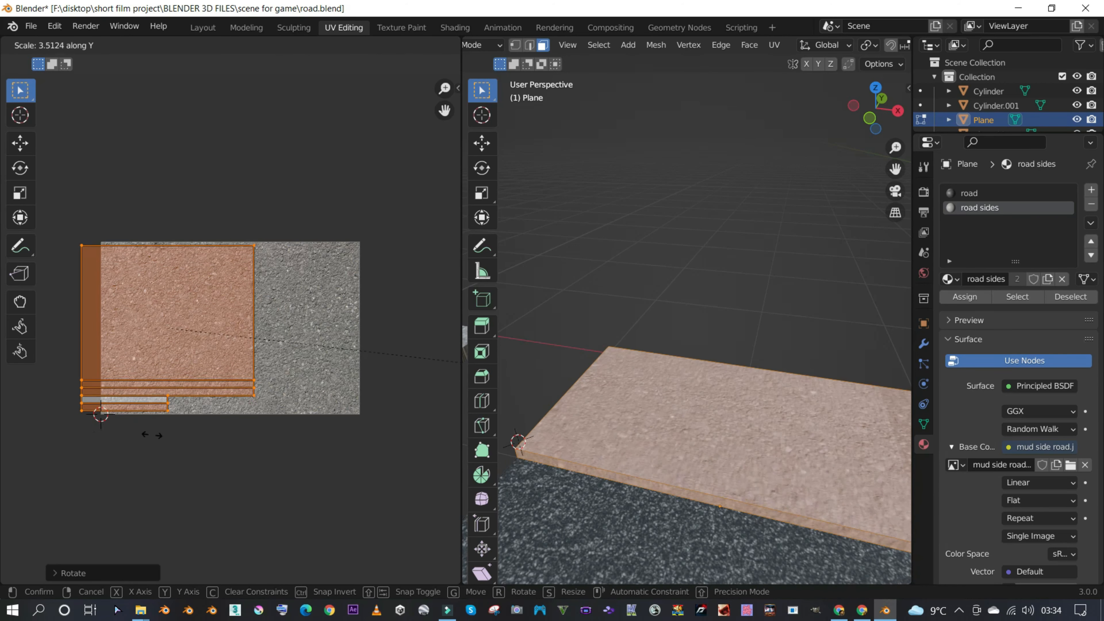
key("Return")
- Widen the raised half's UVs along X, move them over the mud side road image and leave Edit Mode
key("s")
key("x")
left_click(20, 424)
key("Tab")
key("Tab")
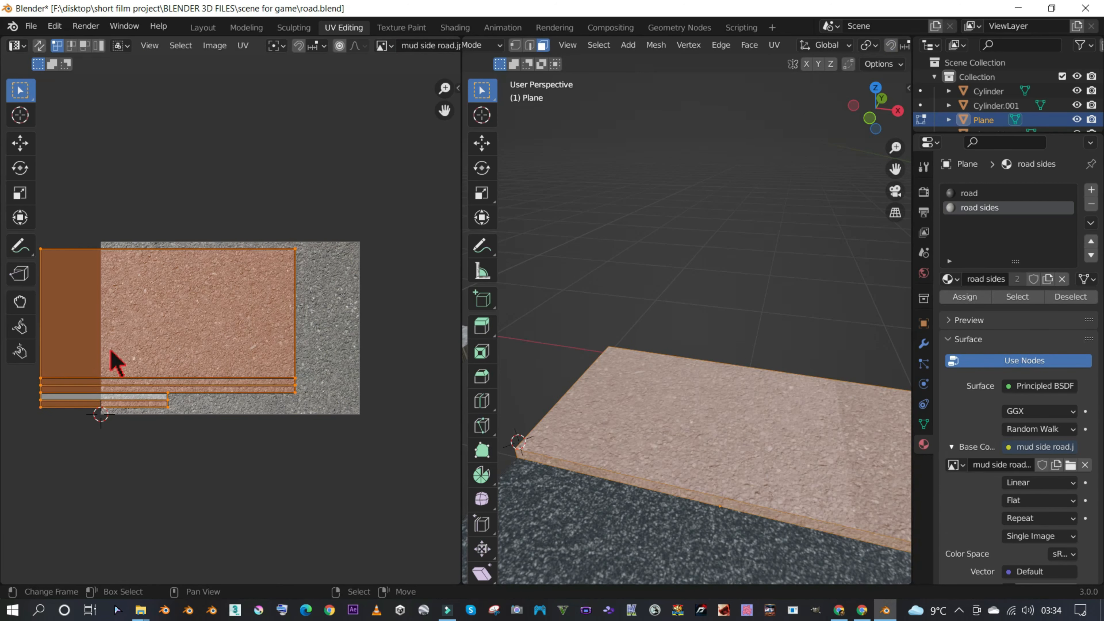
key("g")
left_click(228, 369)
key("Tab")
scroll(227, 369, "down", 1)
scroll(745, 389, "down", 9)
middle_click_drag(683, 341, 687, 430)
middle_click_drag(596, 429, 683, 426)
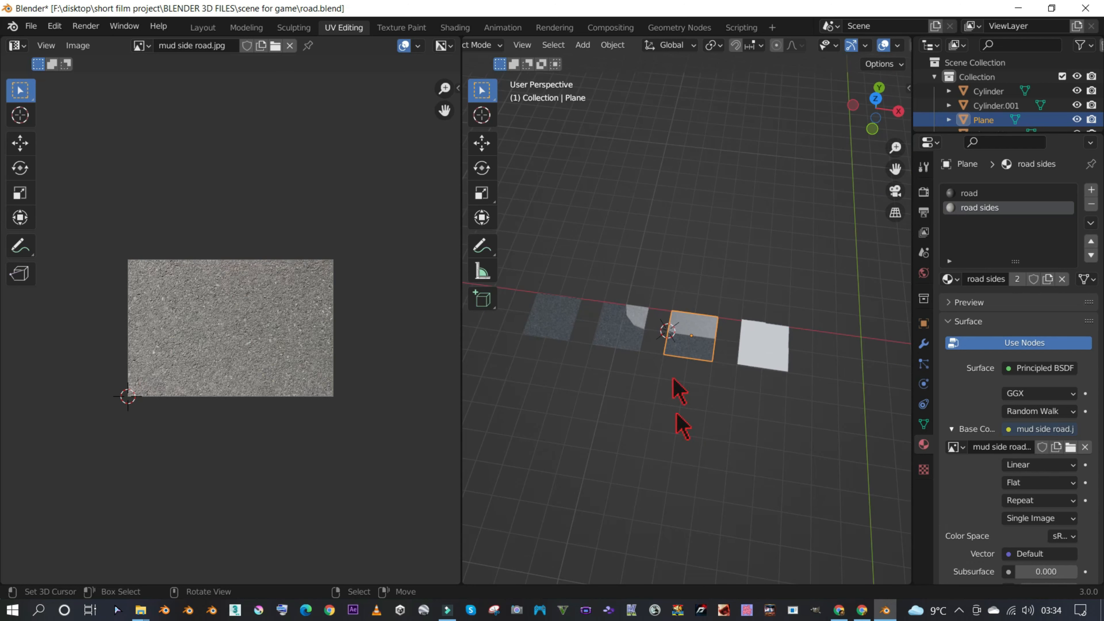
- Select the remaining blank white tile, enter Edit Mode and link the existing road material to it
left_click(762, 363)
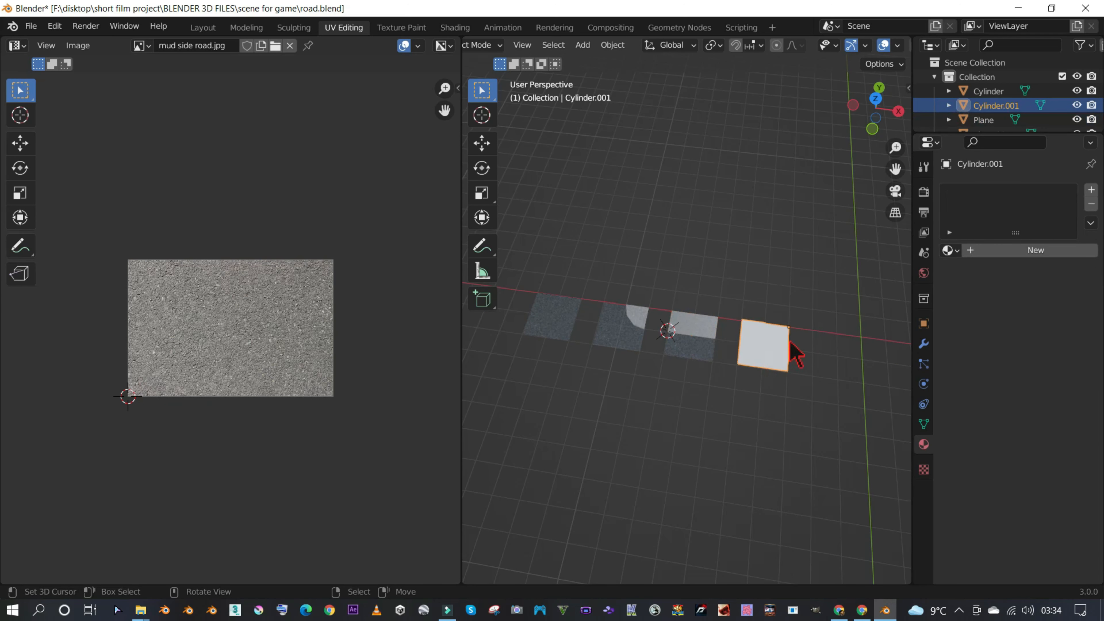
key("Tab")
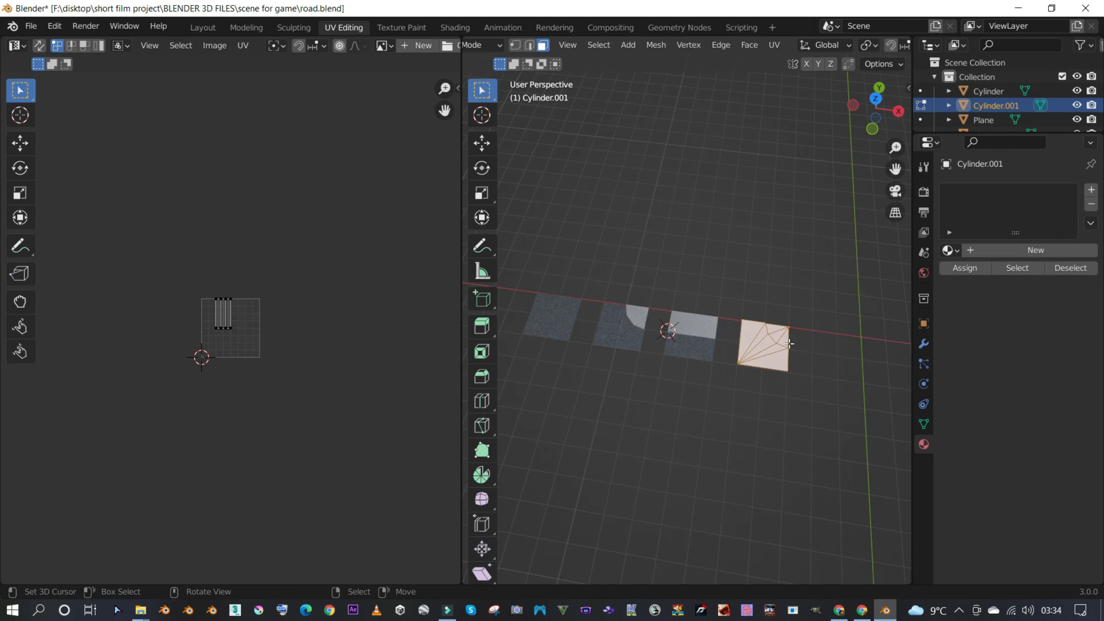
scroll(730, 358, "up", 2)
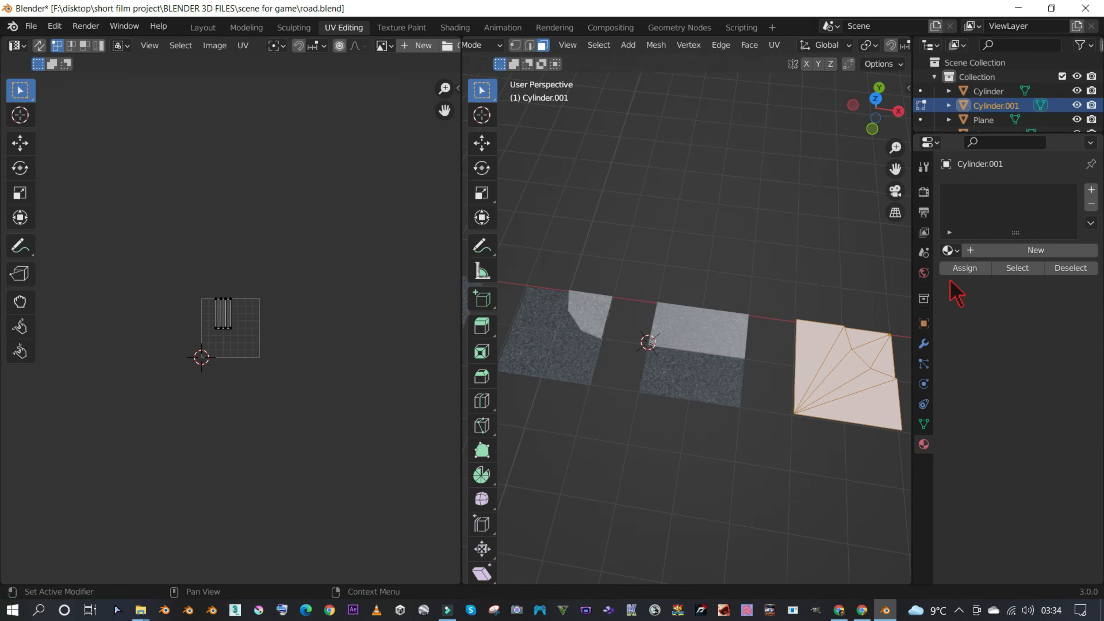
left_click(952, 251)
left_click(874, 287)
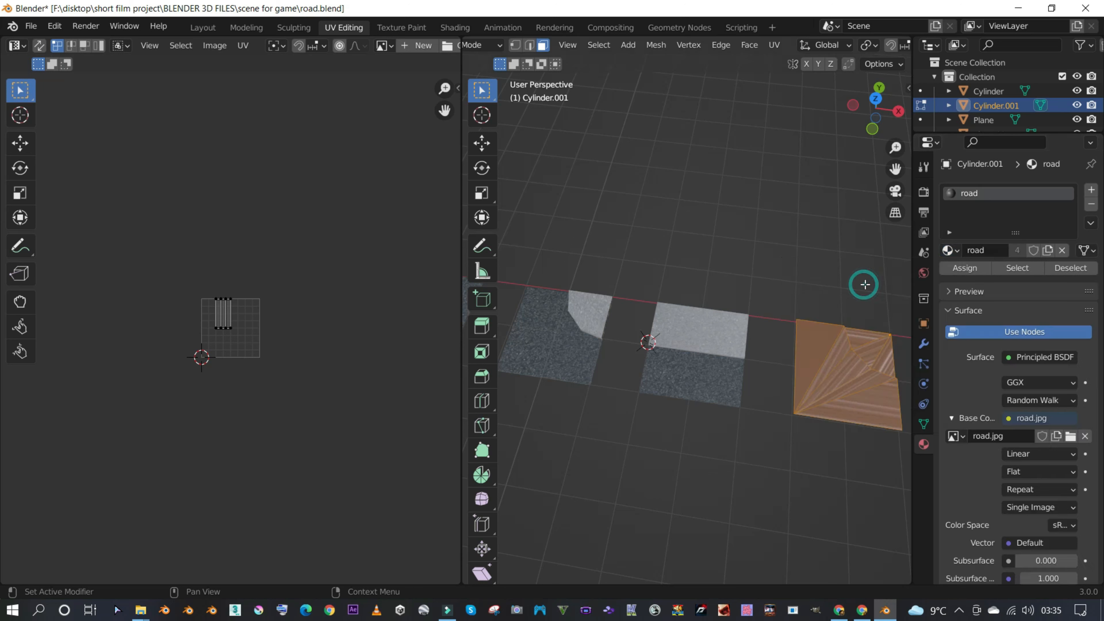
- Unwrap the whole newly textured tile using Project from View from the top orthographic view
middle_click_drag(878, 327, 789, 331, "shift")
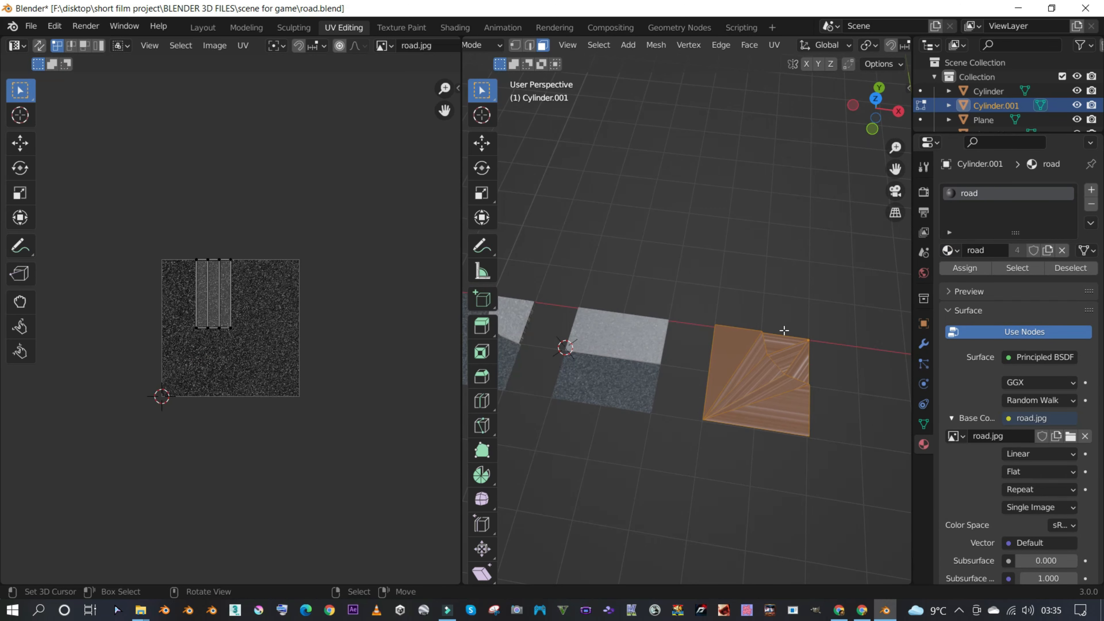
key("KP_7")
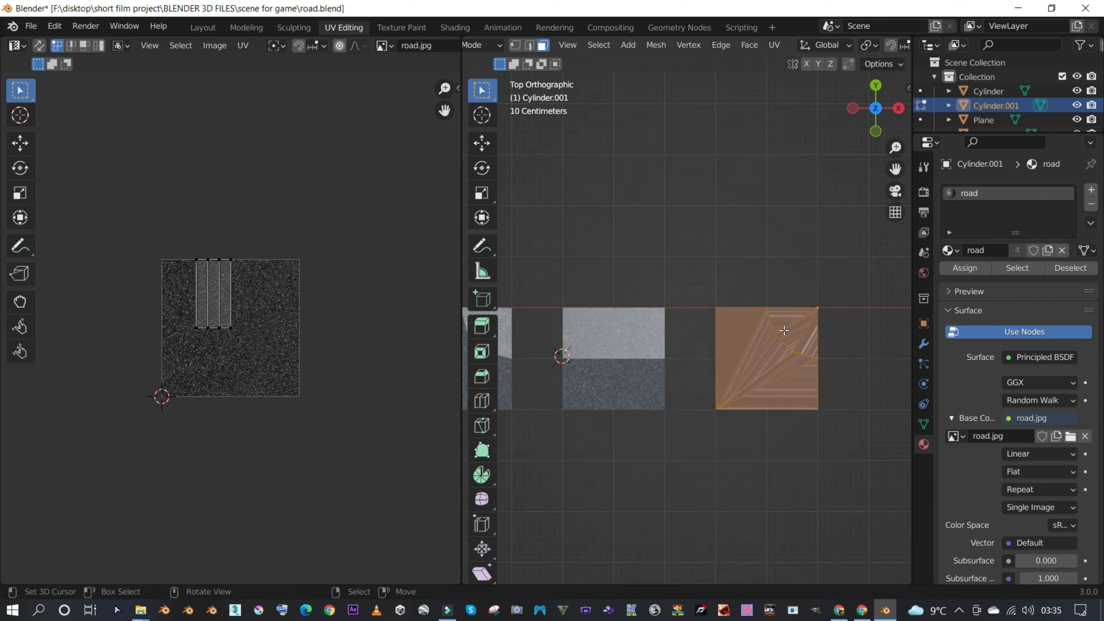
left_click(775, 45)
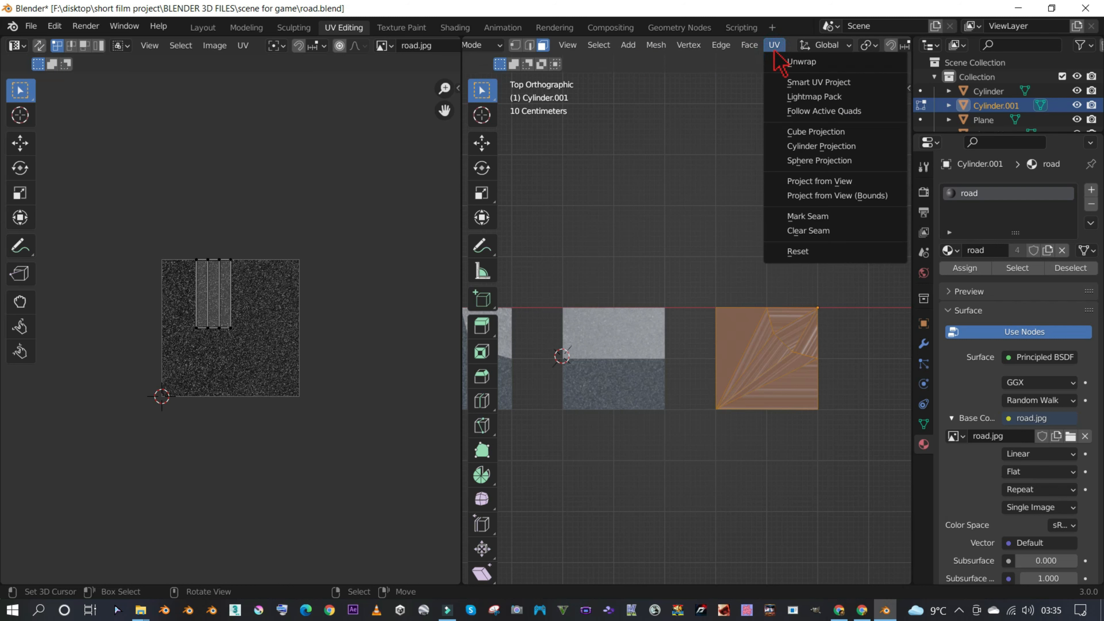
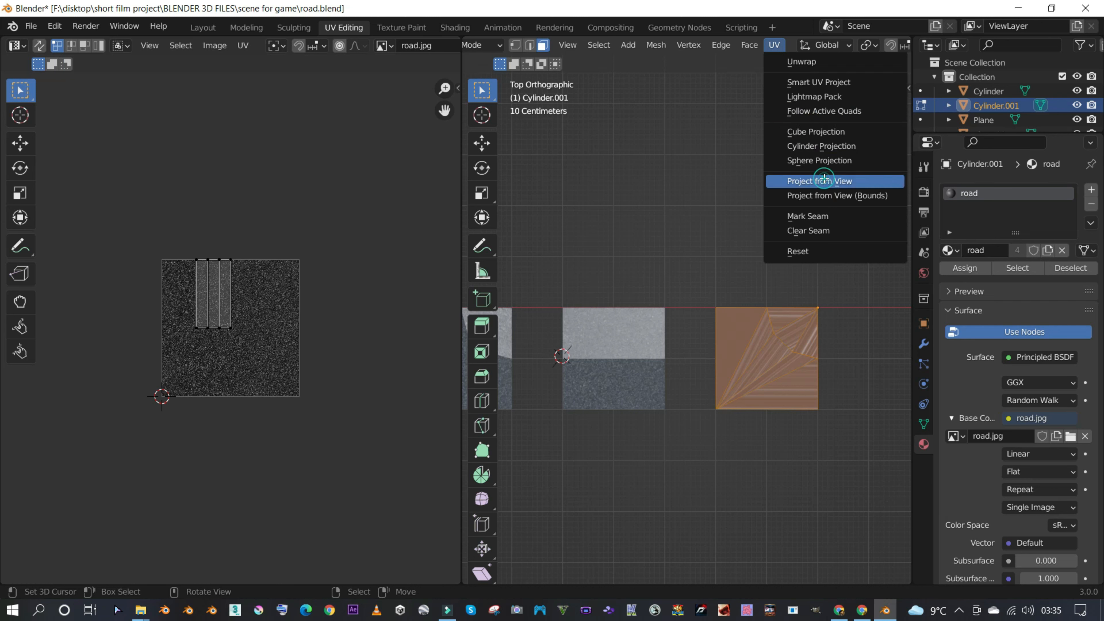
left_click(813, 181)
scroll(278, 361, "up", 4)
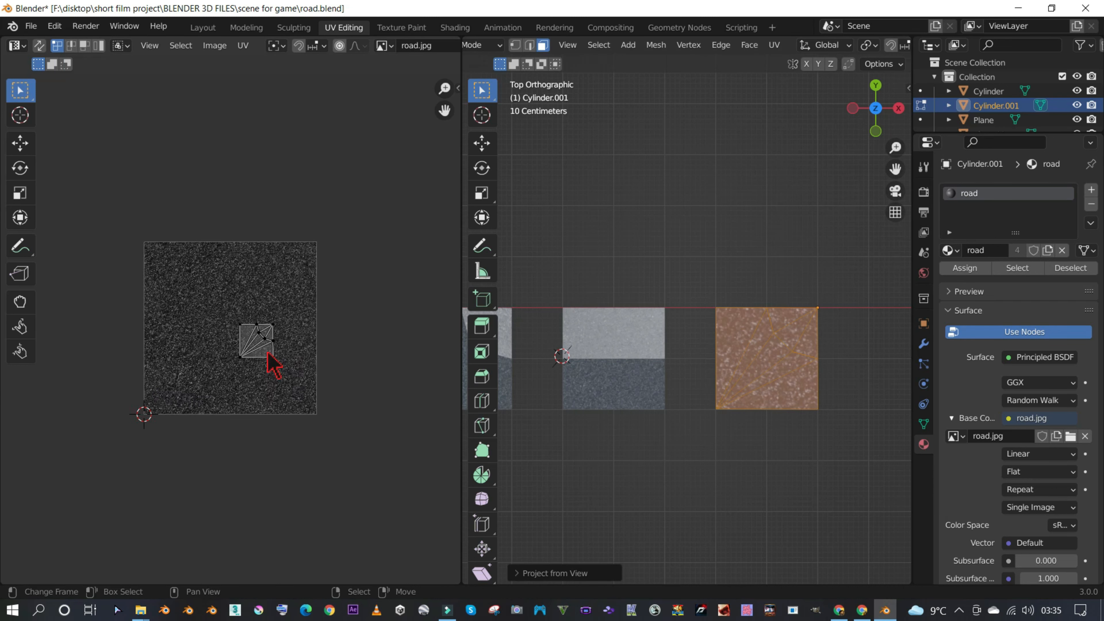
- Select all the tile's UVs, then scale and move them to nearly fill the road image, and leave Edit Mode
key("a")
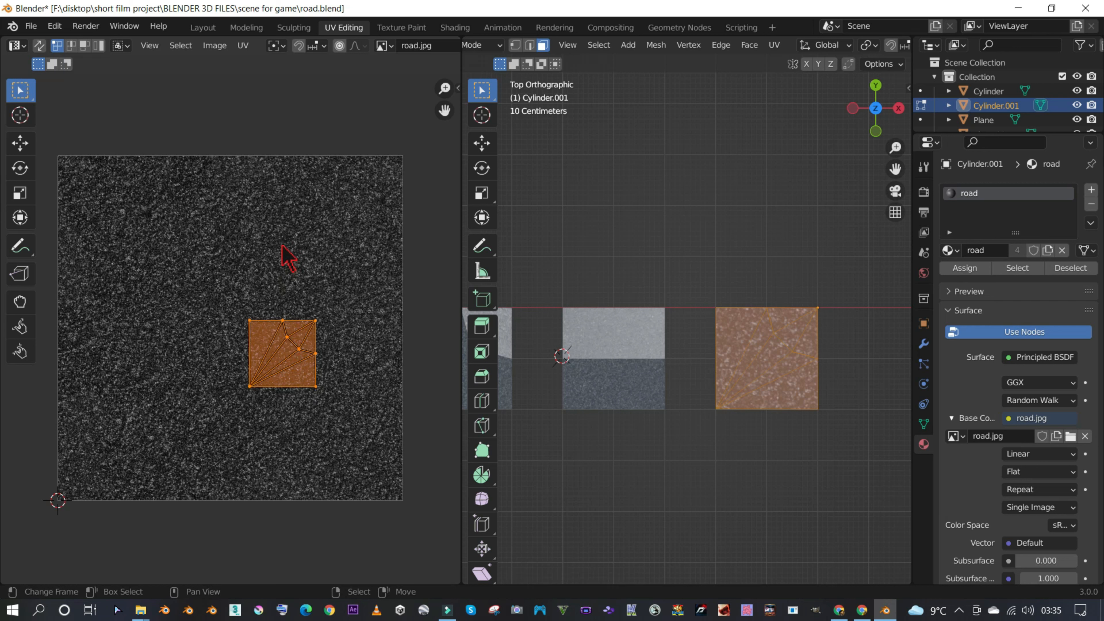
key("s")
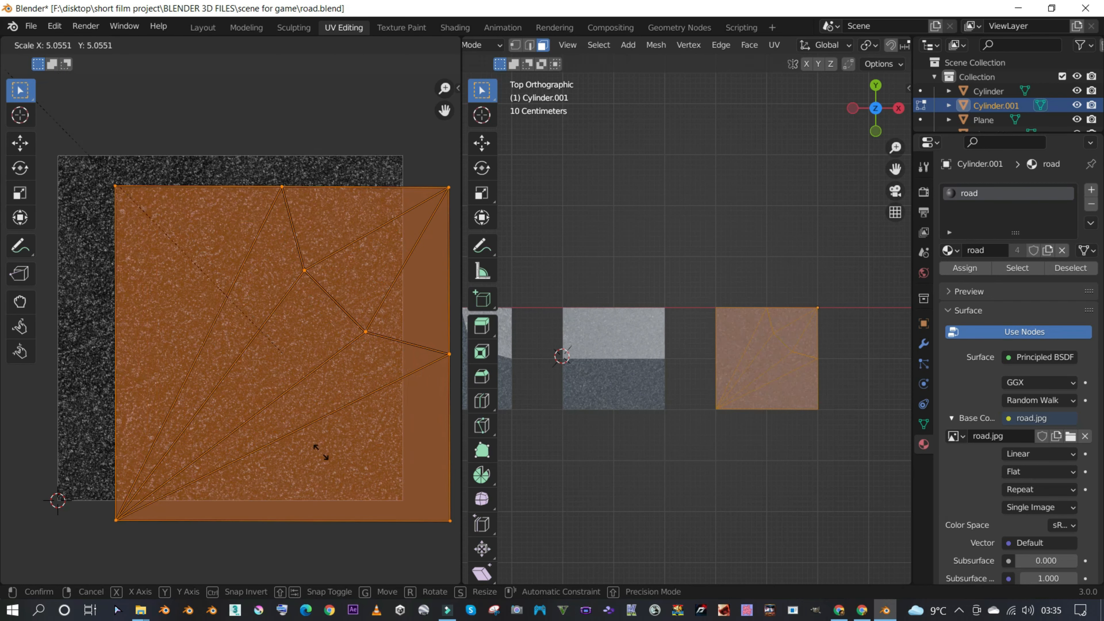
left_click(346, 469)
key("g")
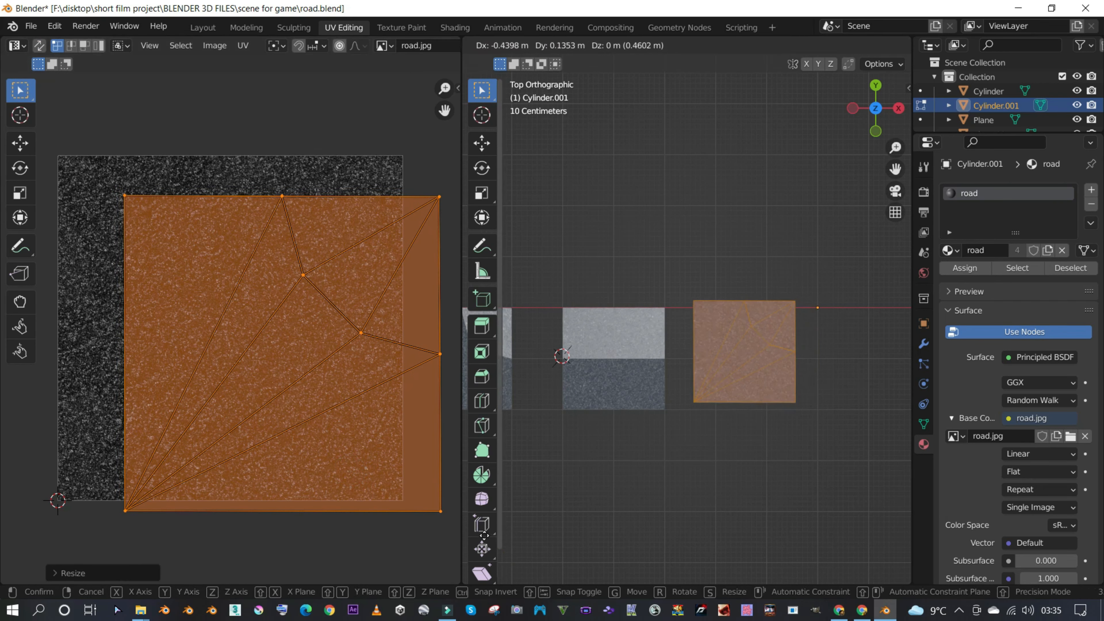
right_click(486, 539)
key("g")
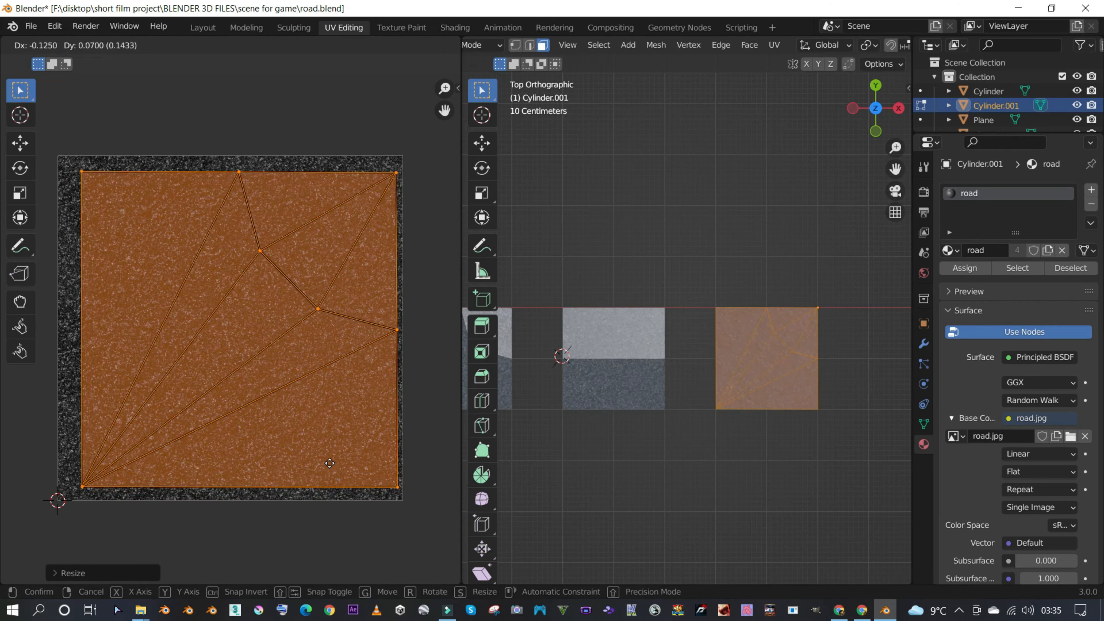
left_click(327, 460)
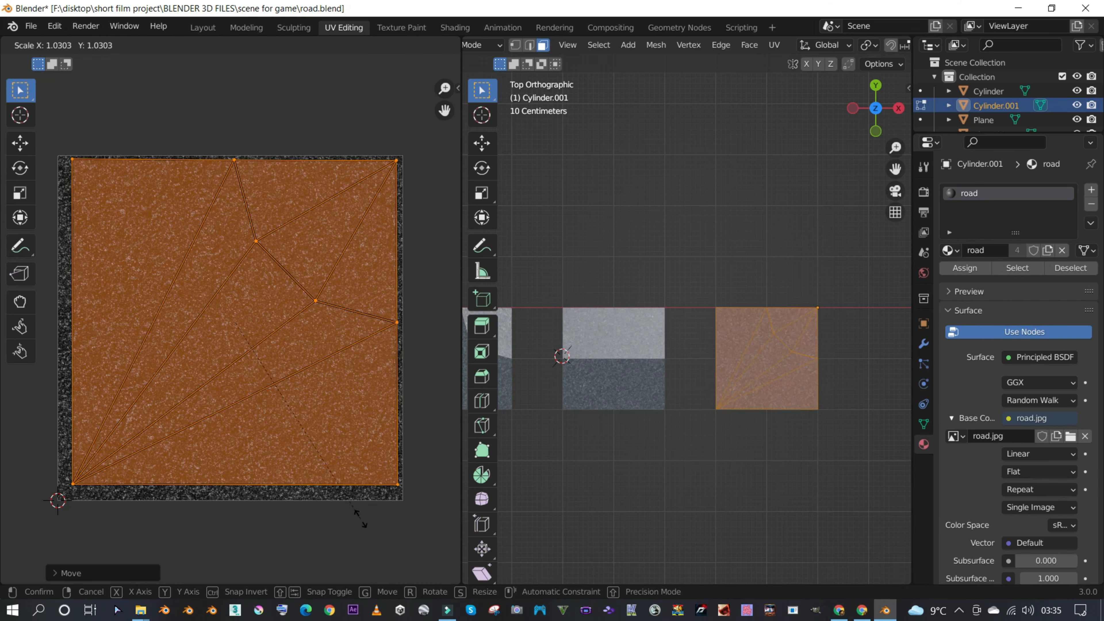
key("Tab")
- Select the top and curved side faces of this tile's raised corner in Edit Mode
scroll(777, 493, "up", 4)
middle_click_drag(776, 493, 659, 402)
scroll(724, 424, "down", 2)
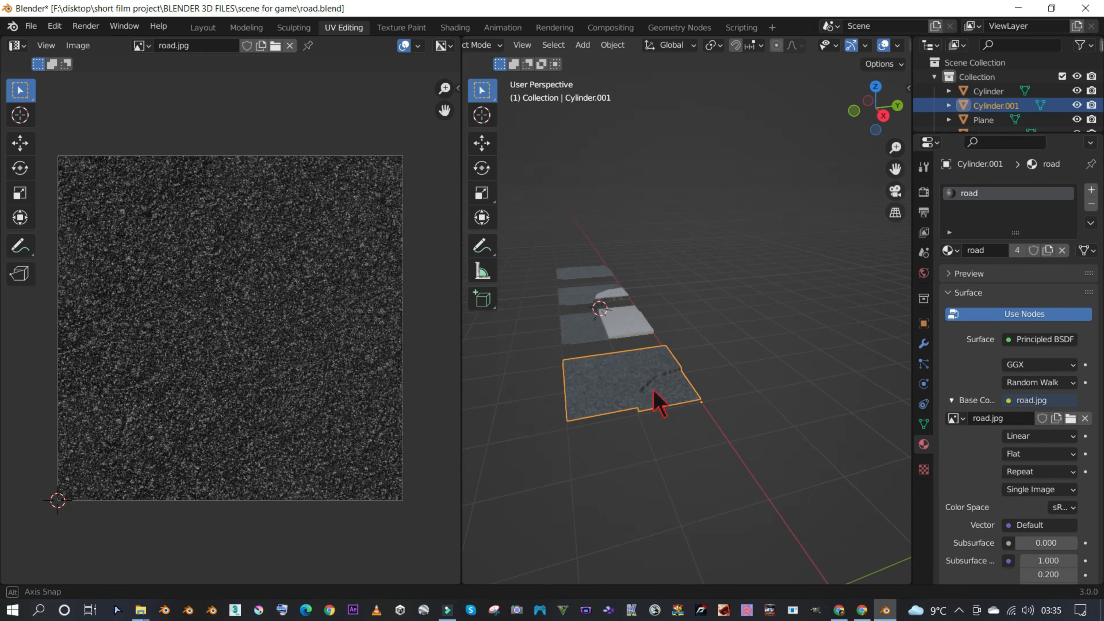
scroll(658, 402, "up", 3)
key("Tab")
left_click(657, 450)
left_click(650, 459, "shift")
left_click(623, 498, "shift")
middle_click_drag(624, 498, 663, 469)
left_click(638, 430, "shift")
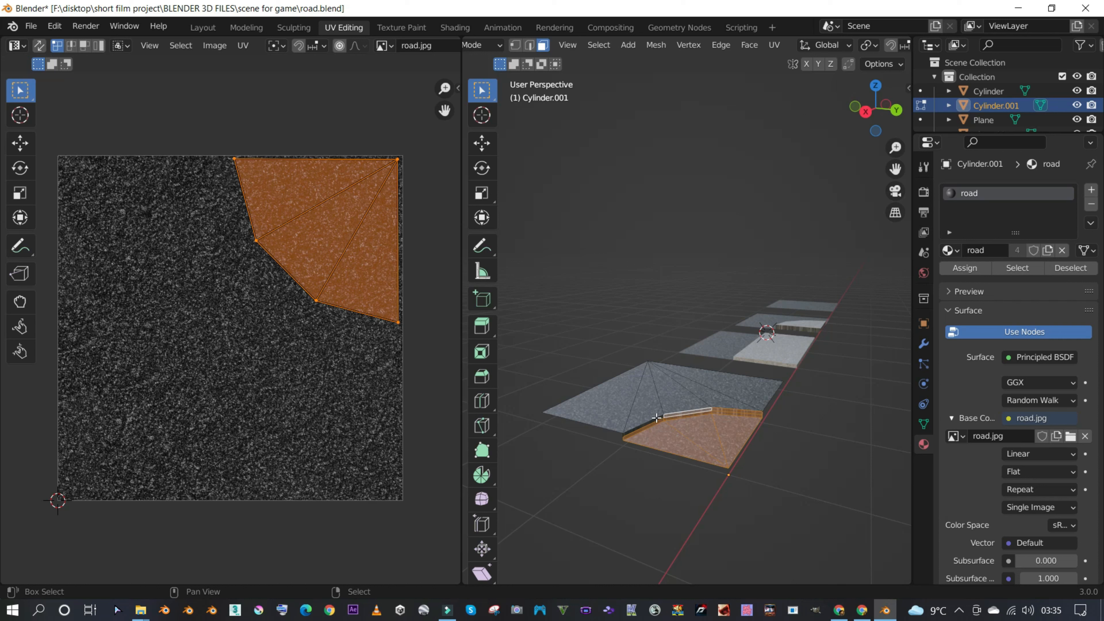
middle_click_drag(658, 420, 742, 504)
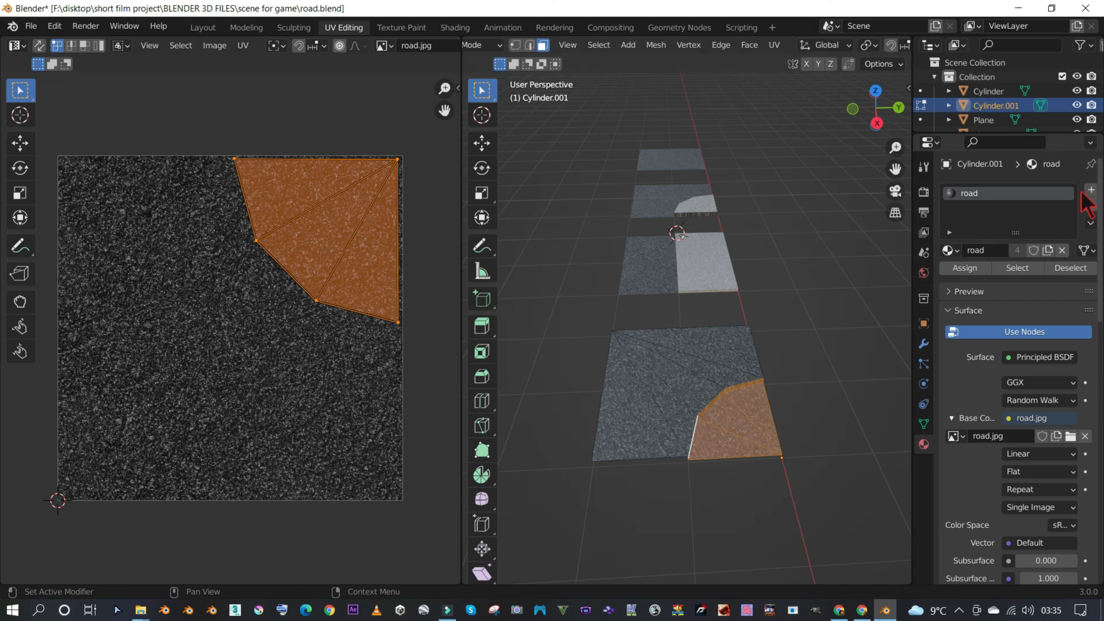
- Add a second material slot with the existing road sides material and assign it to the raised corner's selected faces
left_click(1092, 189)
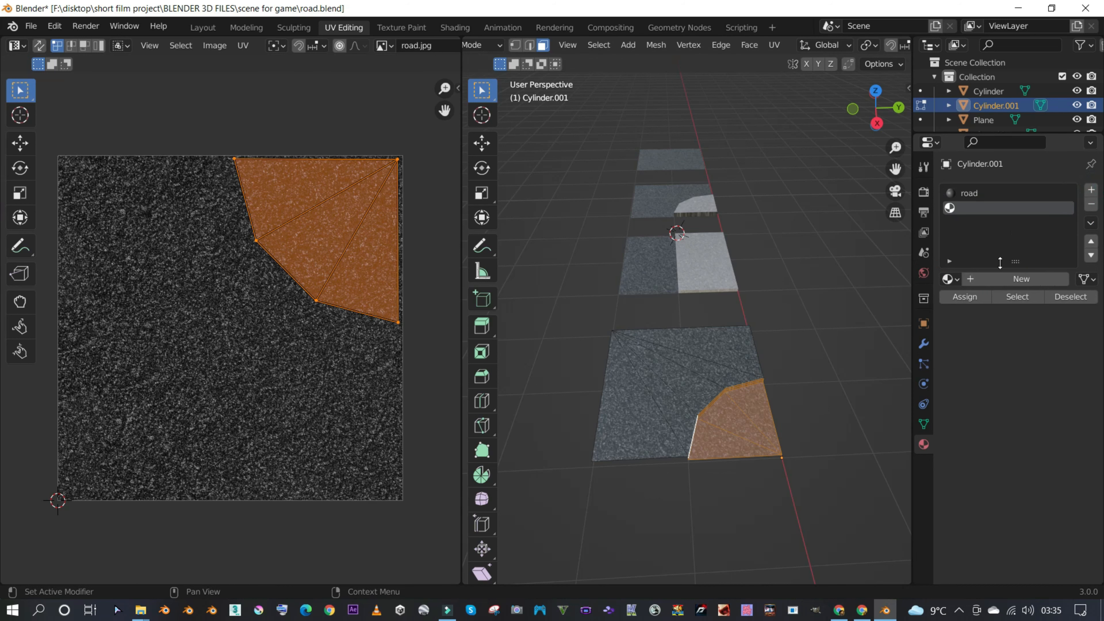
left_click(951, 280)
left_click(895, 331)
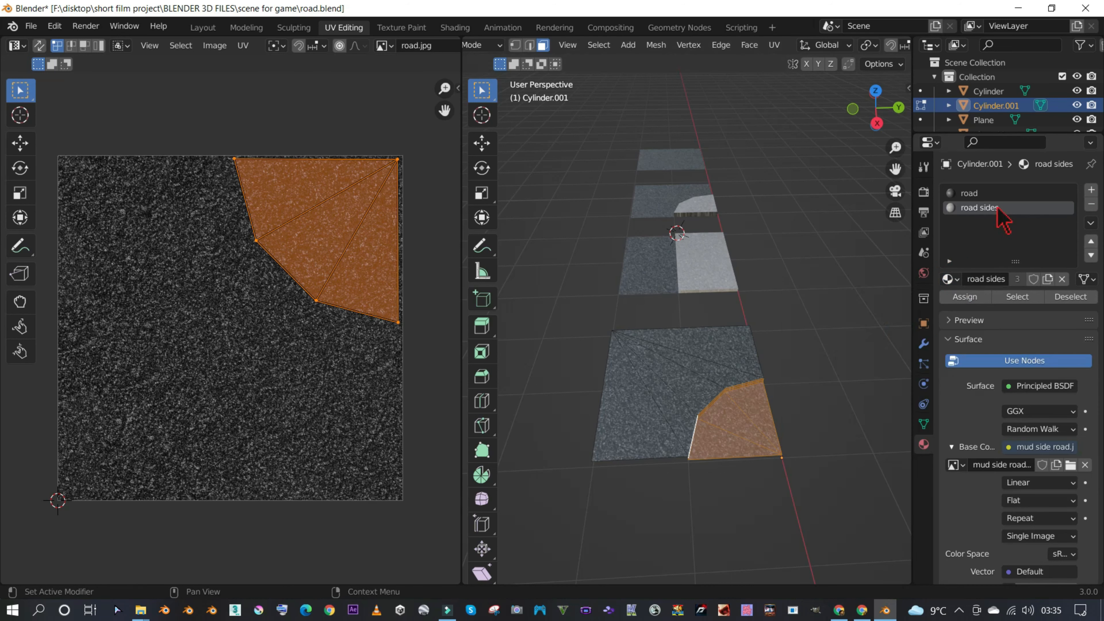
left_click(965, 297)
middle_click_drag(751, 434, 715, 372)
scroll(651, 431, "up", 4)
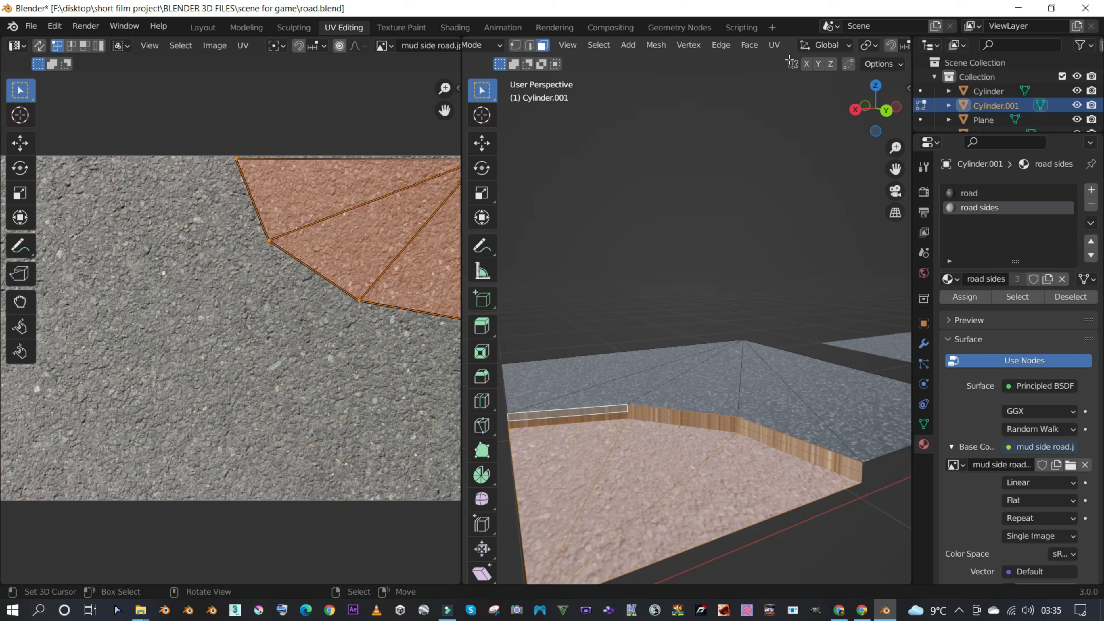
scroll(481, 174, "down", 2)
scroll(389, 316, "down", 2)
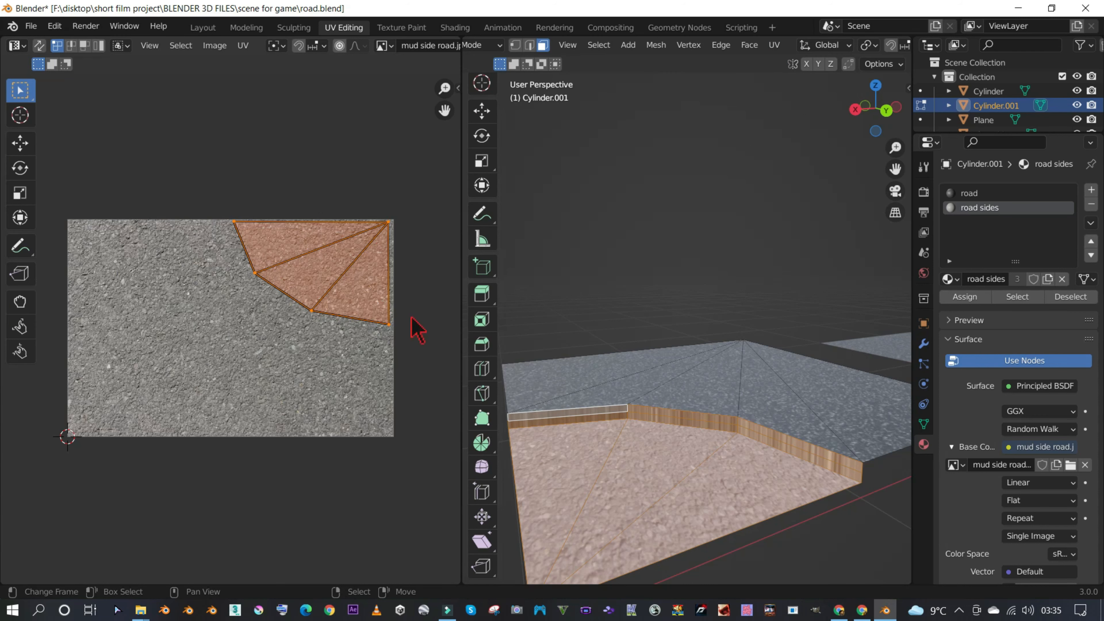
left_click(686, 530, "shift")
left_click(650, 496, "shift")
left_click(559, 470, "shift")
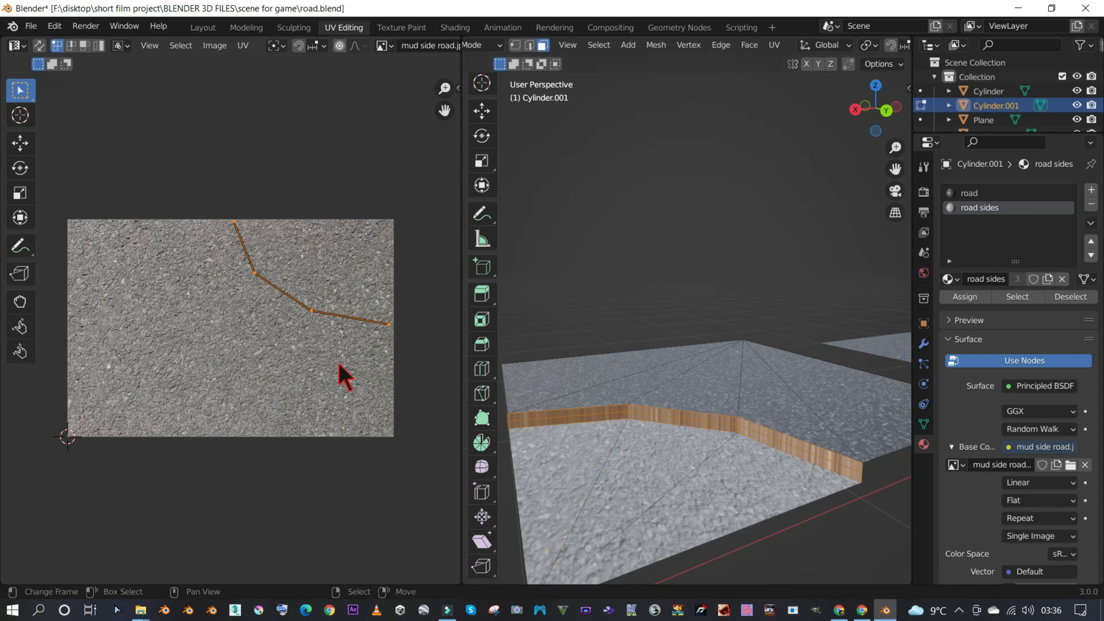
left_click(713, 483, "shift")
left_click(564, 436, "shift")
left_click(569, 447, "shift")
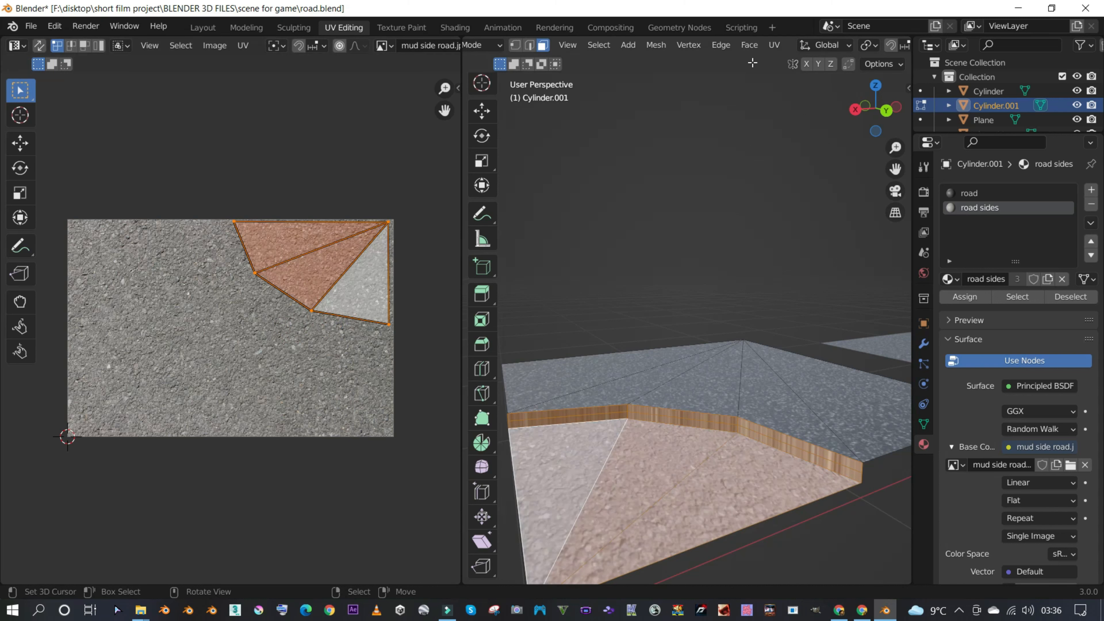
- Unwrap the raised corner's selected faces with Smart UV Project and enlarge their UVs about 1.4 times, then leave Edit Mode
left_click(774, 45)
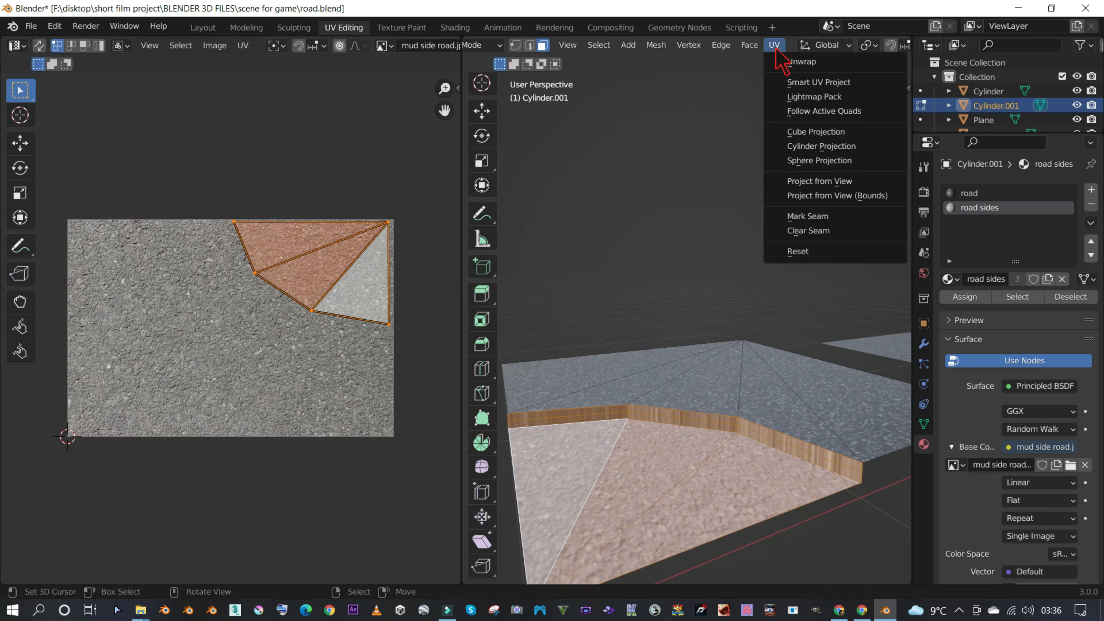
left_click(789, 82)
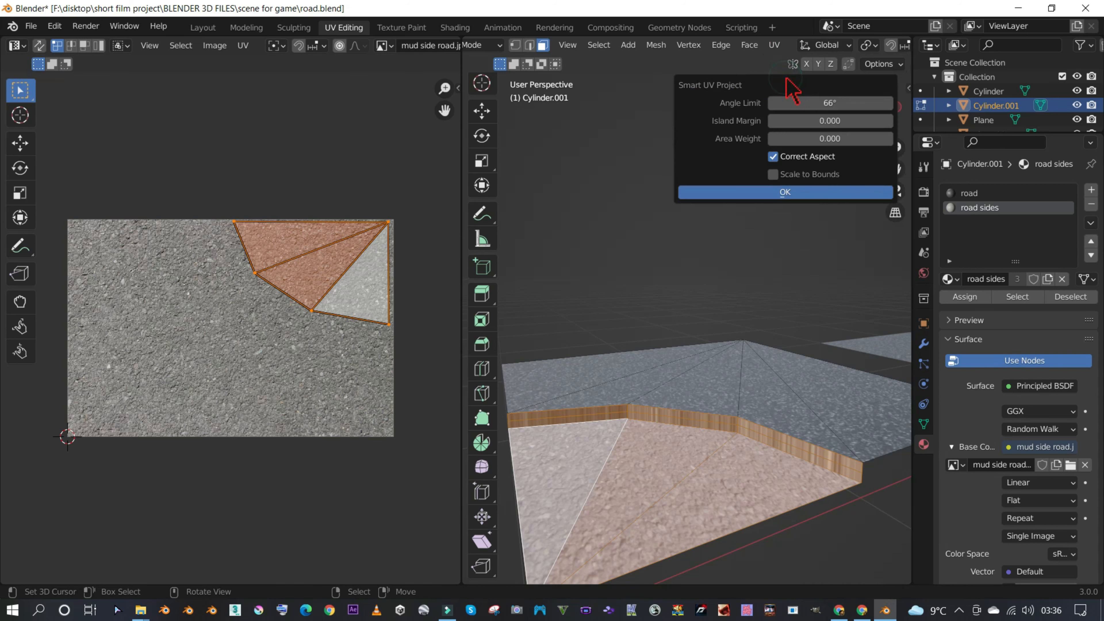
left_click(798, 191)
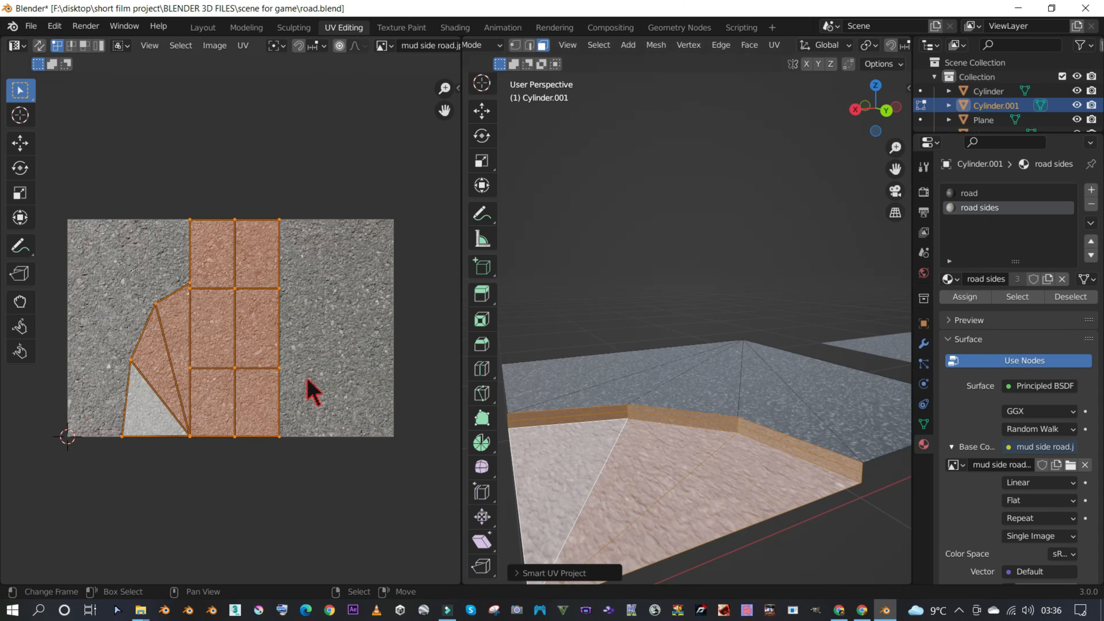
key("s")
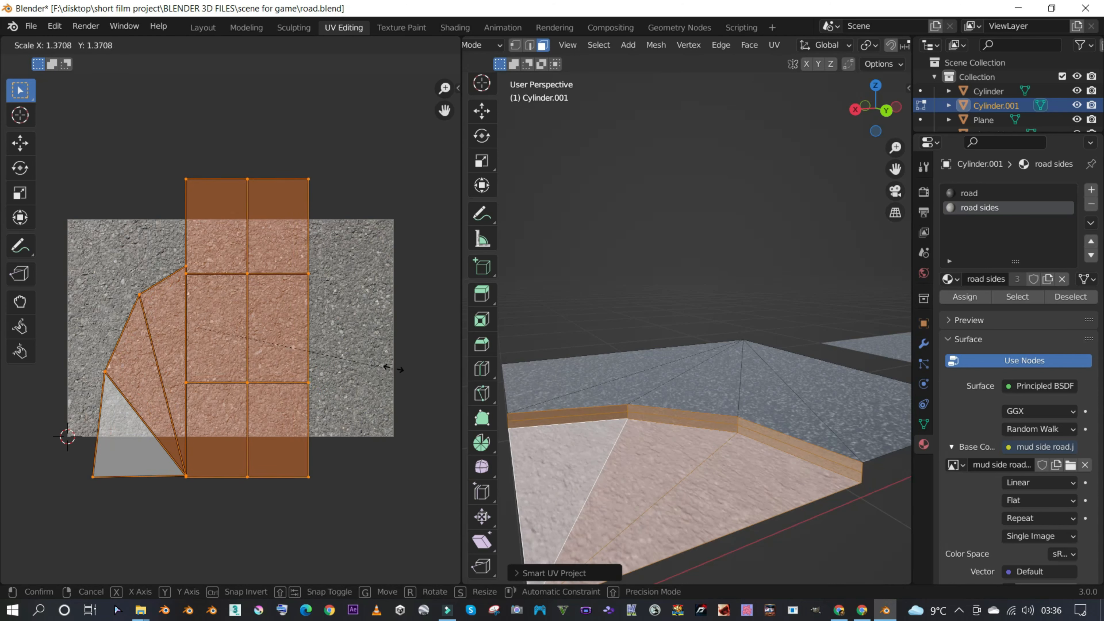
left_click(404, 376)
key("Tab")
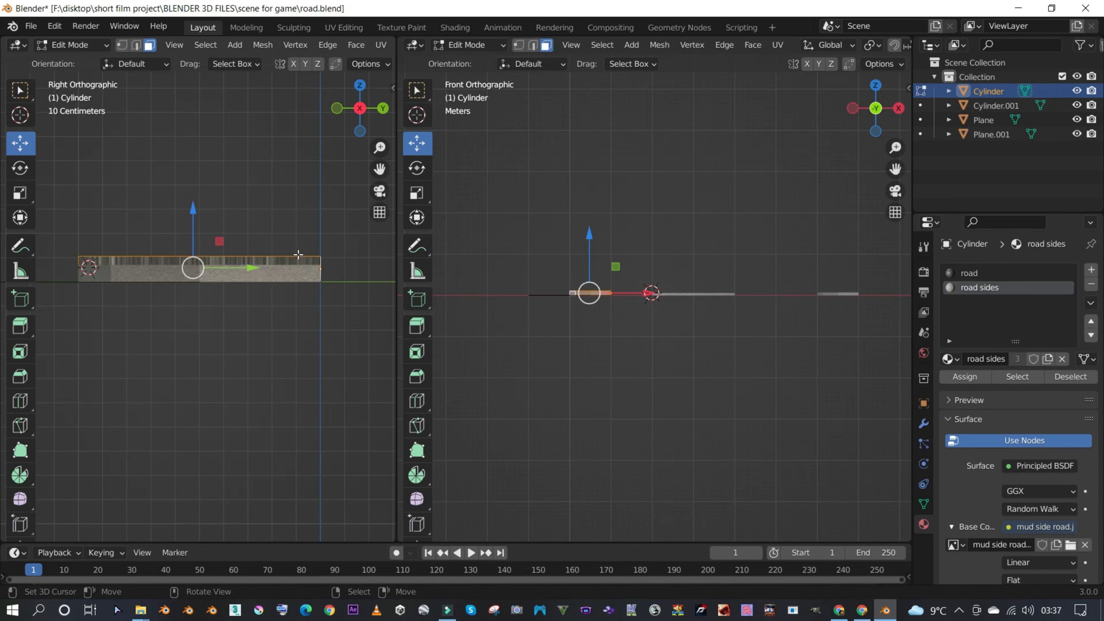
- Switch the side view to wireframe, box-select the raised corner's top faces, lower them slightly along Z, and leave Edit Mode
scroll(616, 313, "up", 8)
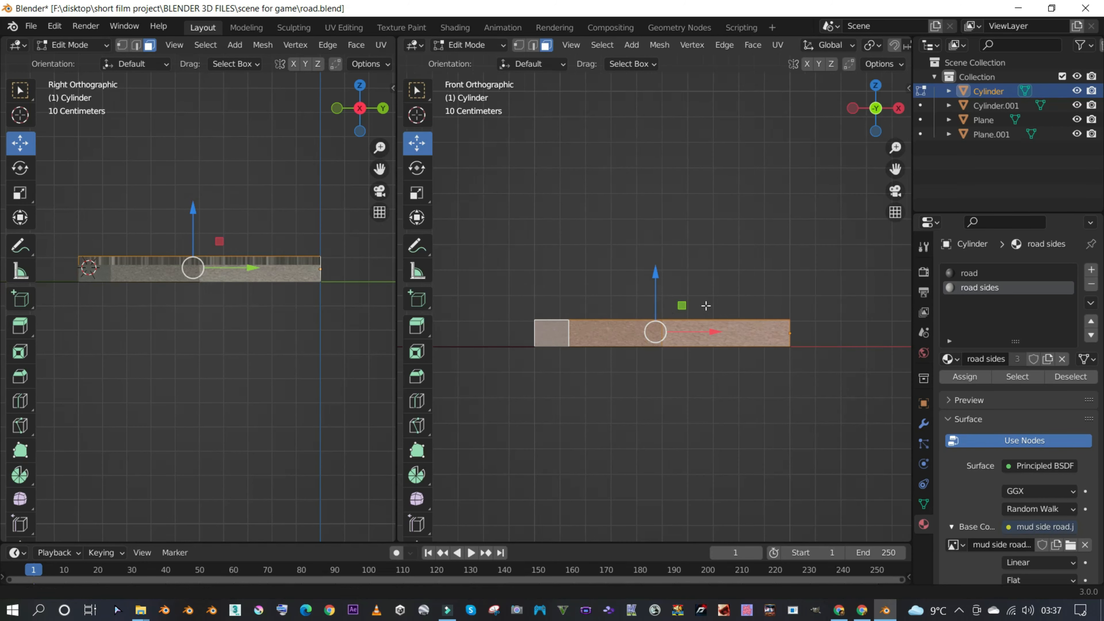
middle_click_drag(706, 305, 739, 306, "shift")
key("z")
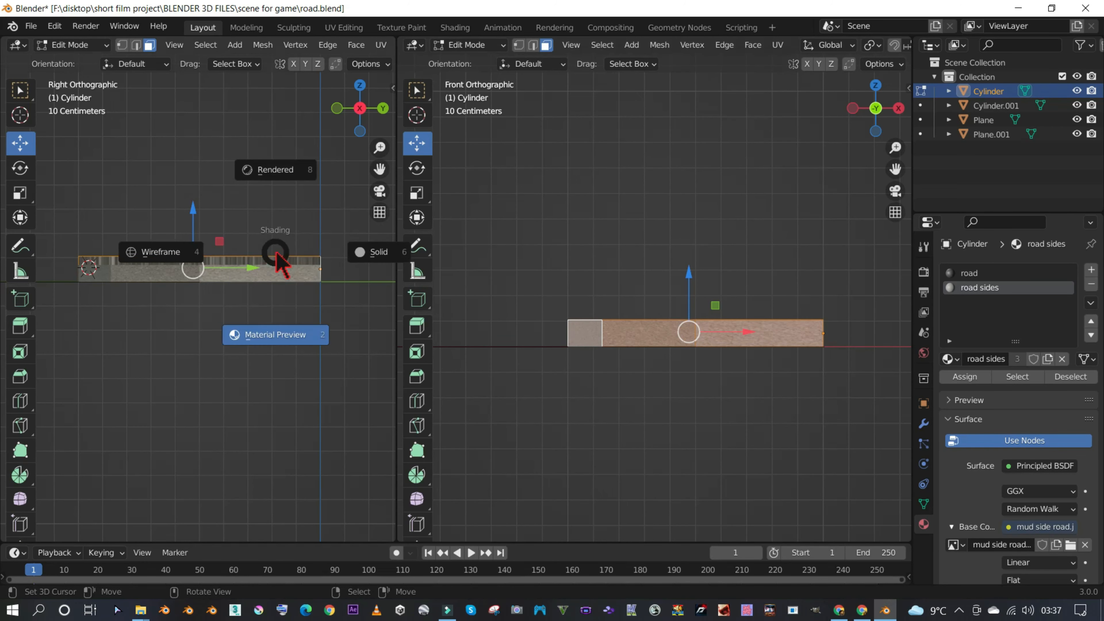
left_click(207, 254)
mouse_move(252, 249)
middle_mouse_down("shift")
mouse_move(290, 242)
mouse_move(233, 248)
middle_mouse_up("shift")
scroll(220, 256, "down", 2)
key("b")
middle_click_drag(309, 272, 8, 315)
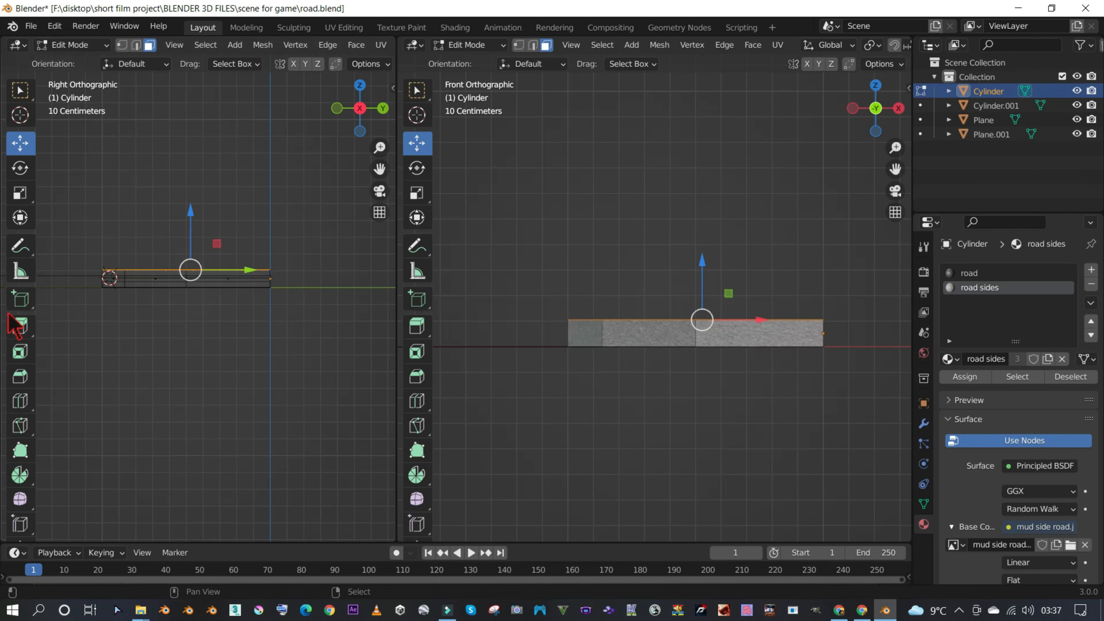
mouse_move(195, 209)
left_mouse_down()
mouse_move(195, 234)
mouse_move(197, 217)
left_mouse_up()
key("Tab")
- Examine the row of textured road tiles
scroll(207, 277, "down", 3)
scroll(234, 305, "down", 5)
scroll(239, 310, "up", 4)
scroll(771, 370, "down", 2)
middle_click_drag(841, 370, 440, 372, "shift")
middle_click_drag(612, 365, 401, 378, "shift")
middle_click_drag(816, 427, 429, 412, "shift")
mouse_move(819, 417)
middle_mouse_down("shift")
mouse_move(805, 402)
mouse_move(757, 417)
mouse_move(678, 387)
mouse_move(772, 397)
mouse_move(804, 366)
mouse_move(875, 357)
mouse_move(744, 370)
mouse_move(718, 348)
mouse_move(729, 449)
mouse_move(744, 444)
middle_mouse_up("shift")
- Select the end tile with the recessed corner and assign the road material to the corner's selected faces in Edit Mode
left_click(692, 327)
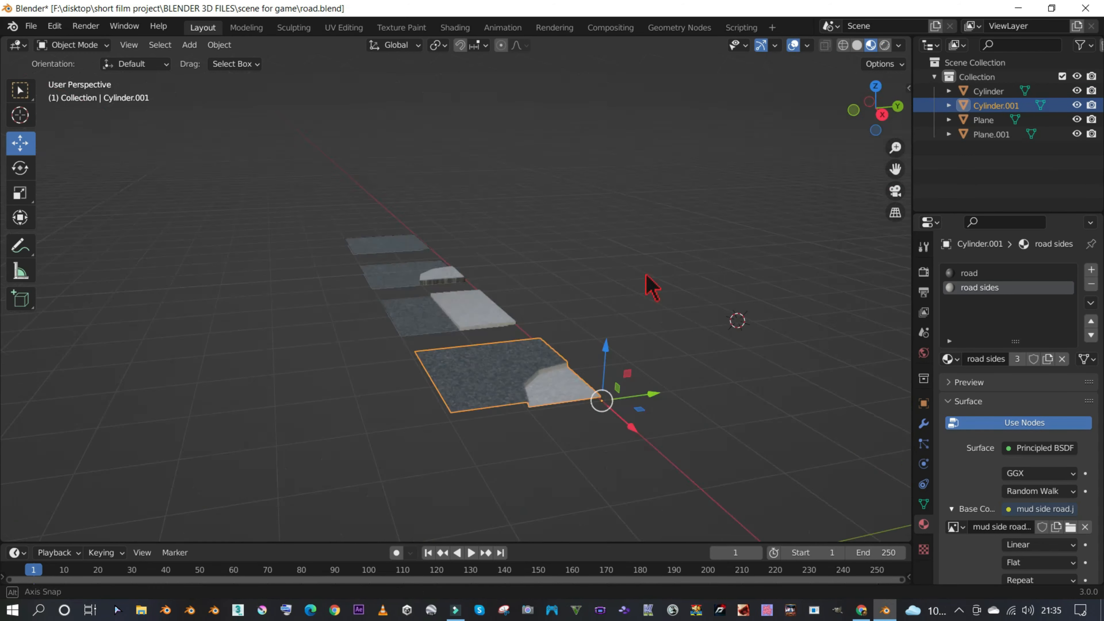
middle_click_drag(648, 283, 711, 374)
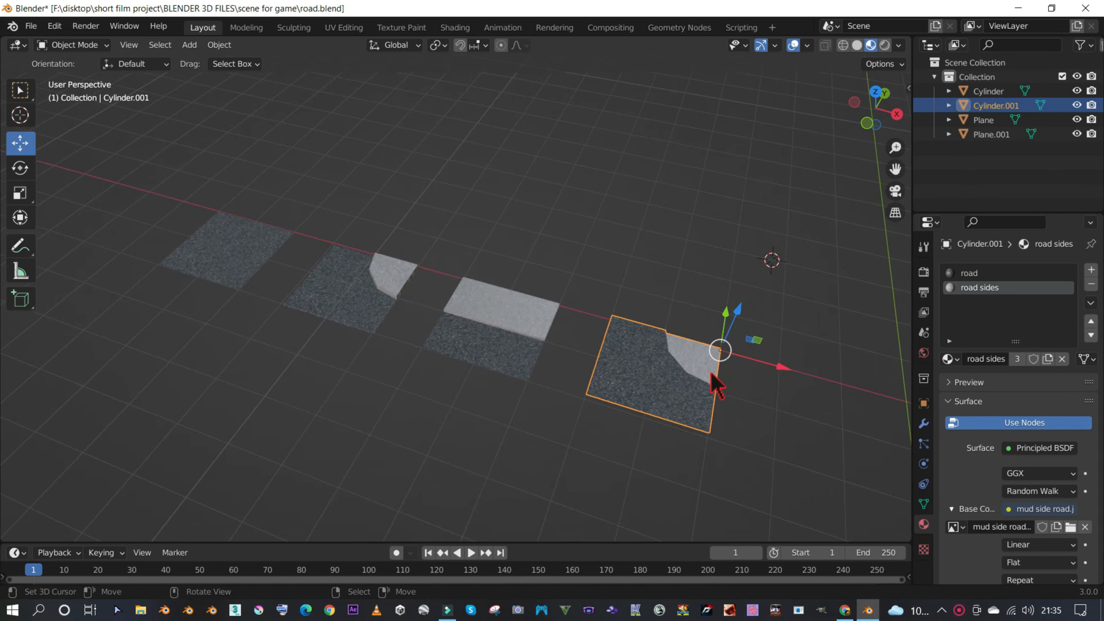
scroll(428, 315, "up", 4)
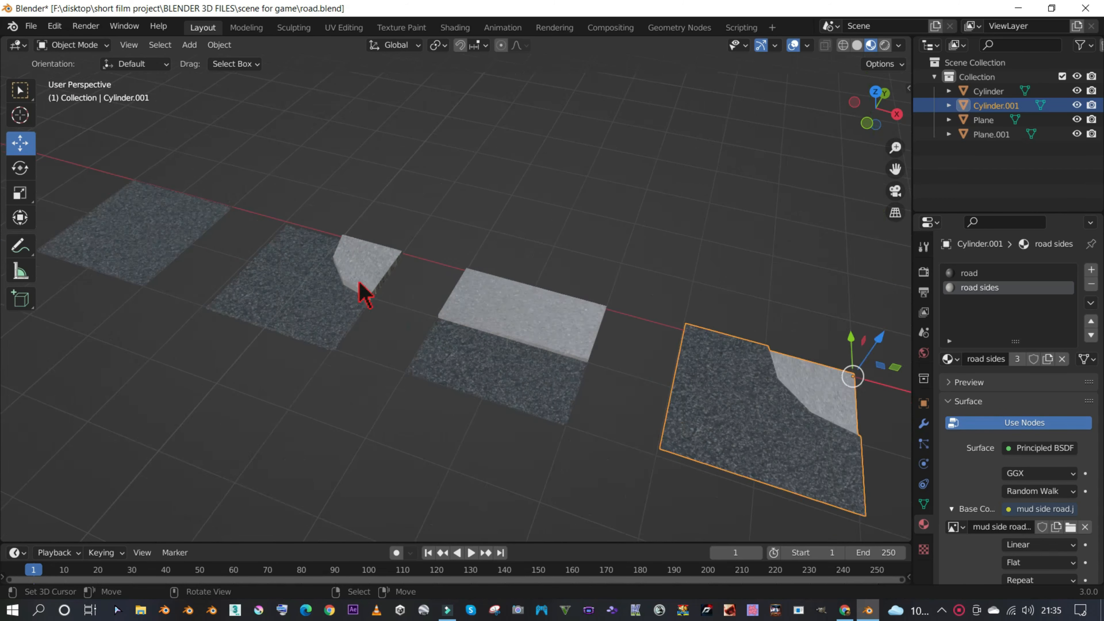
middle_click_drag(713, 372, 715, 348)
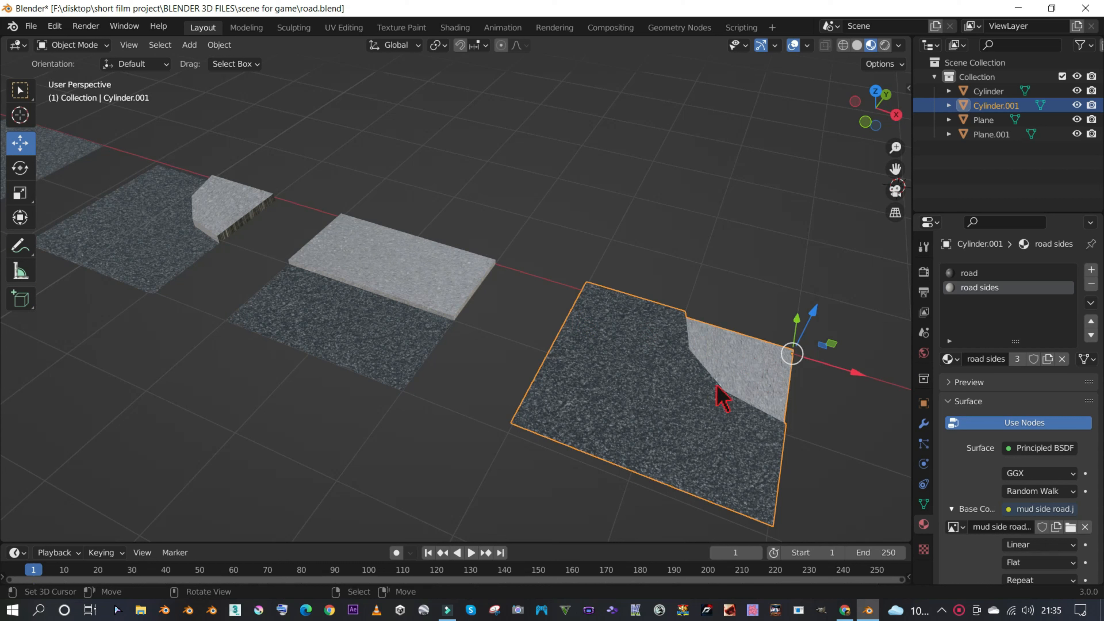
left_click(987, 274)
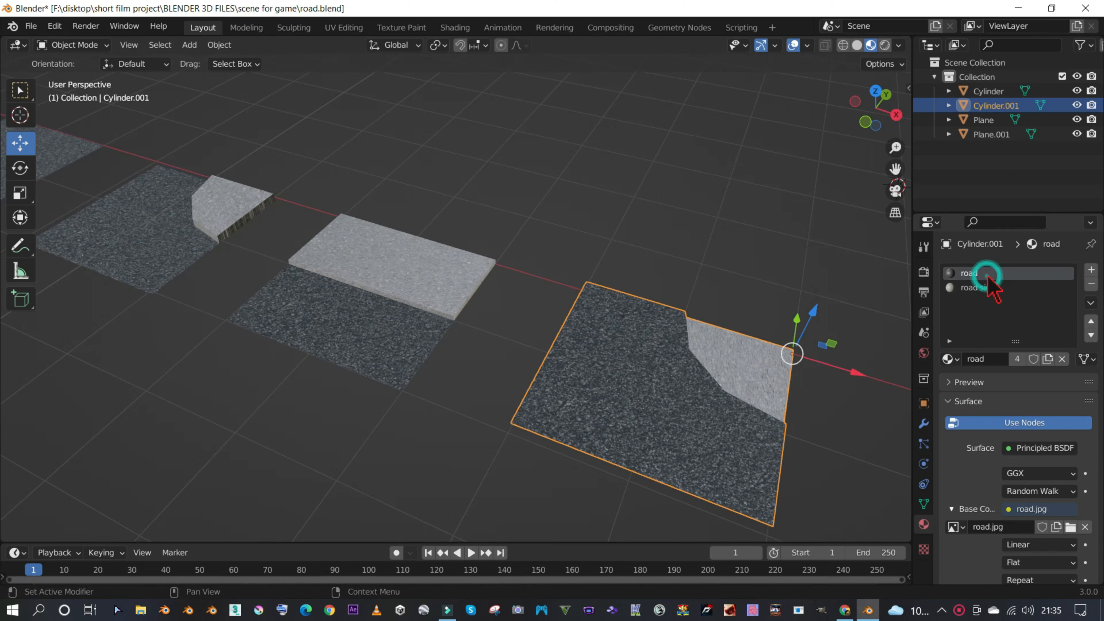
key("Tab")
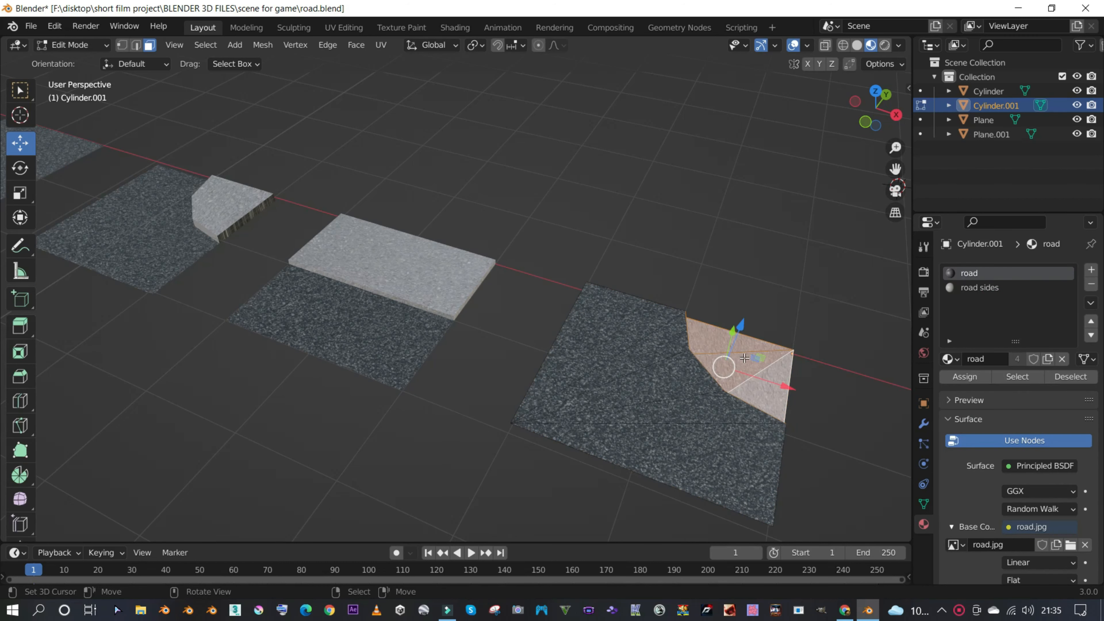
left_click(987, 288)
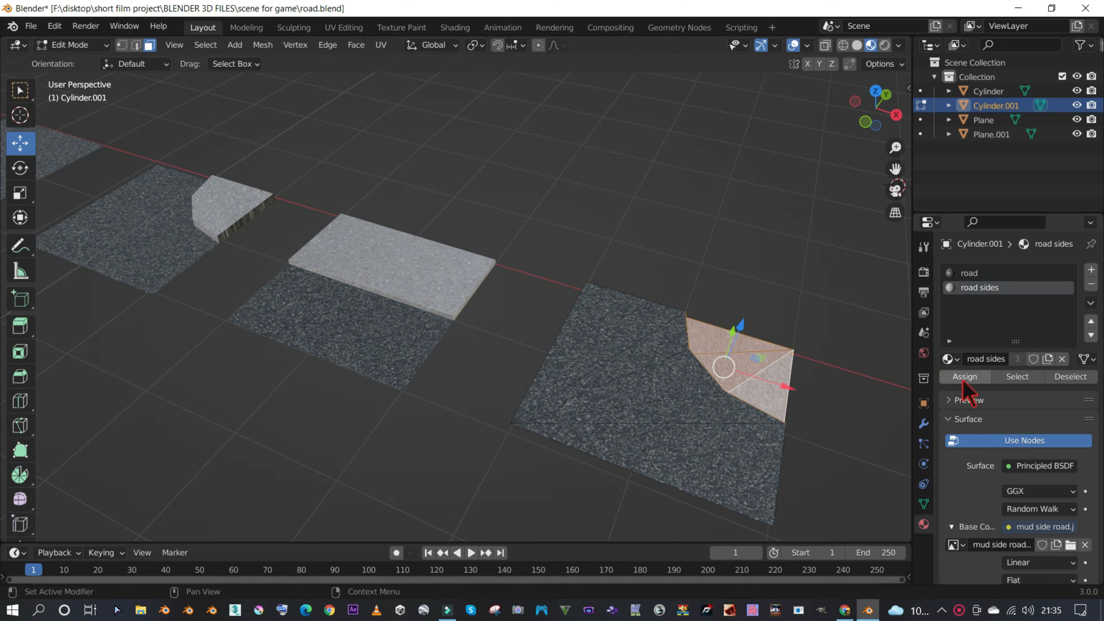
left_click(983, 273)
left_click(963, 377)
- Invert the face selection to cover the rest of this tile and choose the road sides material slot for it
middle_click_drag(635, 373, 575, 350)
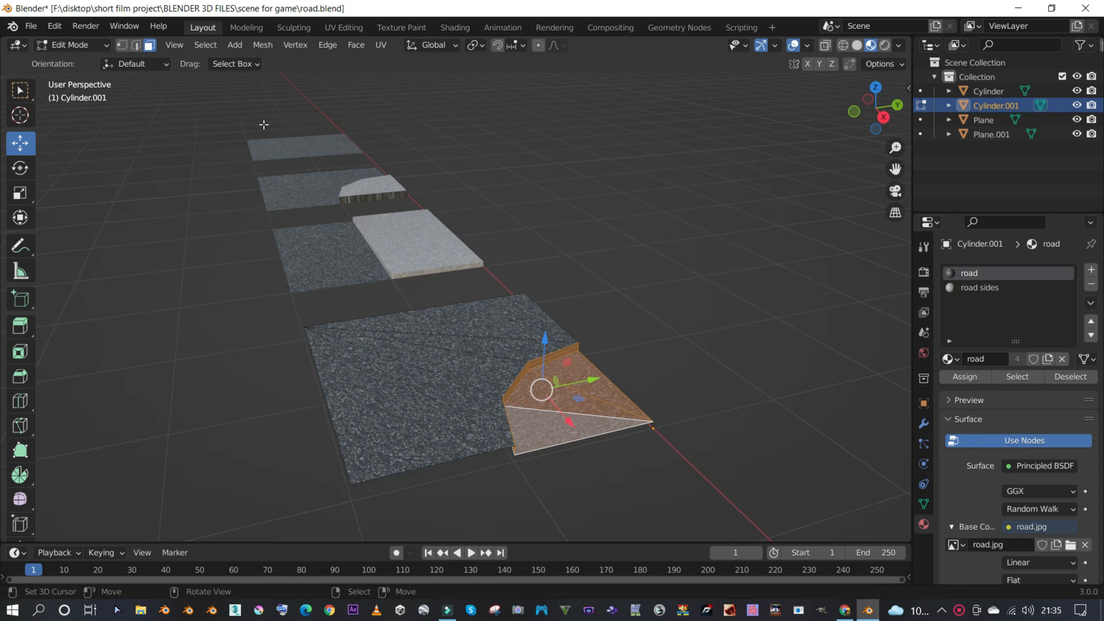
left_click(205, 45)
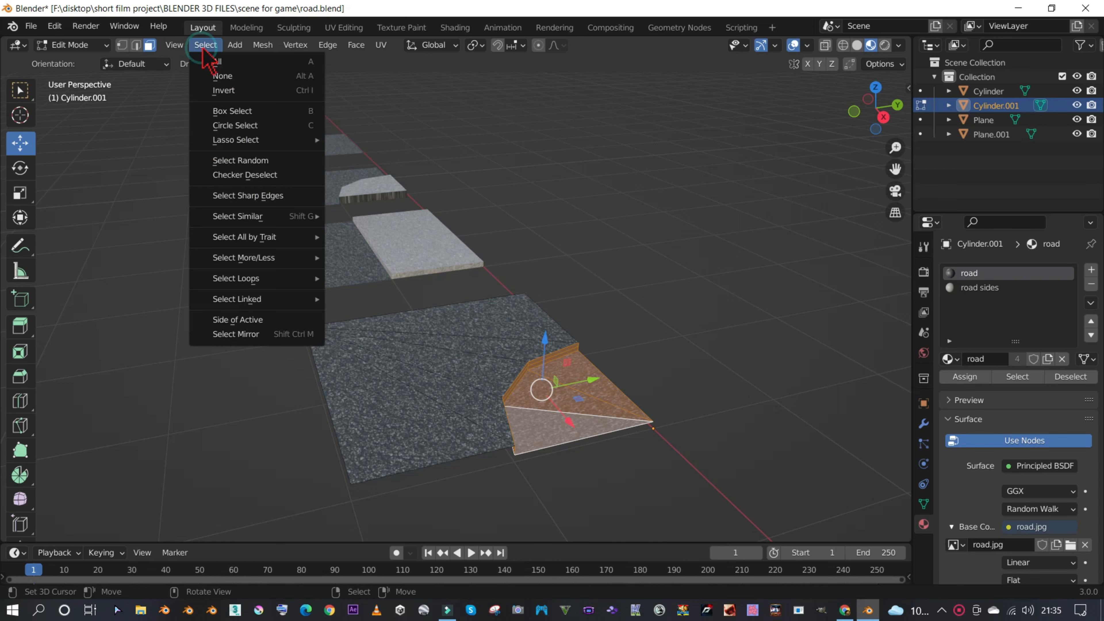
left_click(224, 90)
left_click(983, 288)
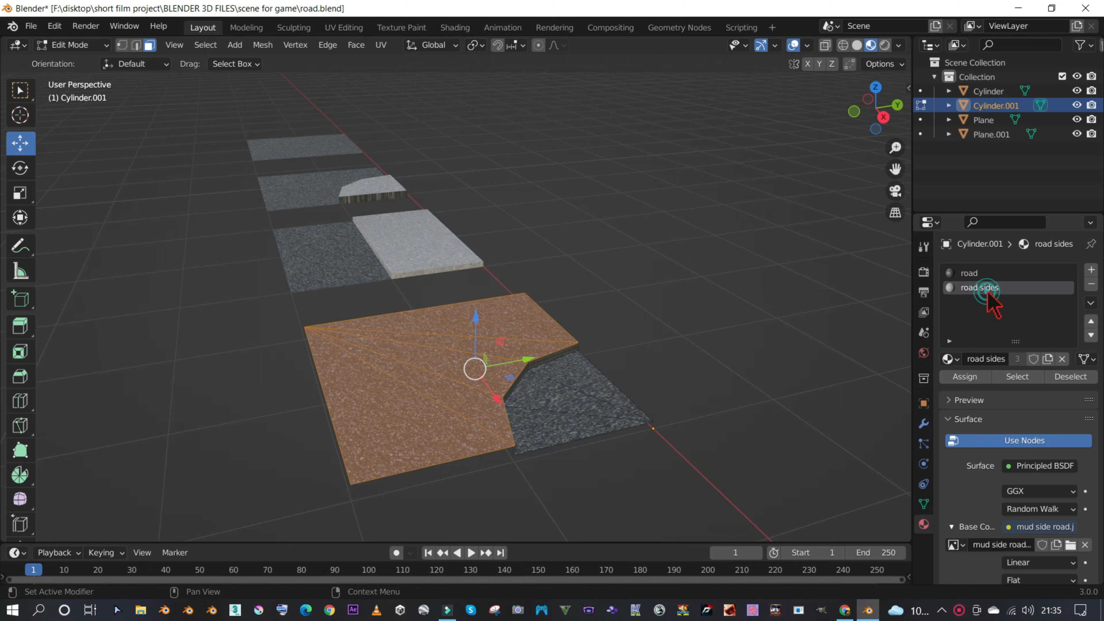
- Assign the road sides material to the selected top faces of Cylinder.001
left_click(965, 377)
middle_click_drag(541, 402, 462, 329)
scroll(450, 309, "up", 6)
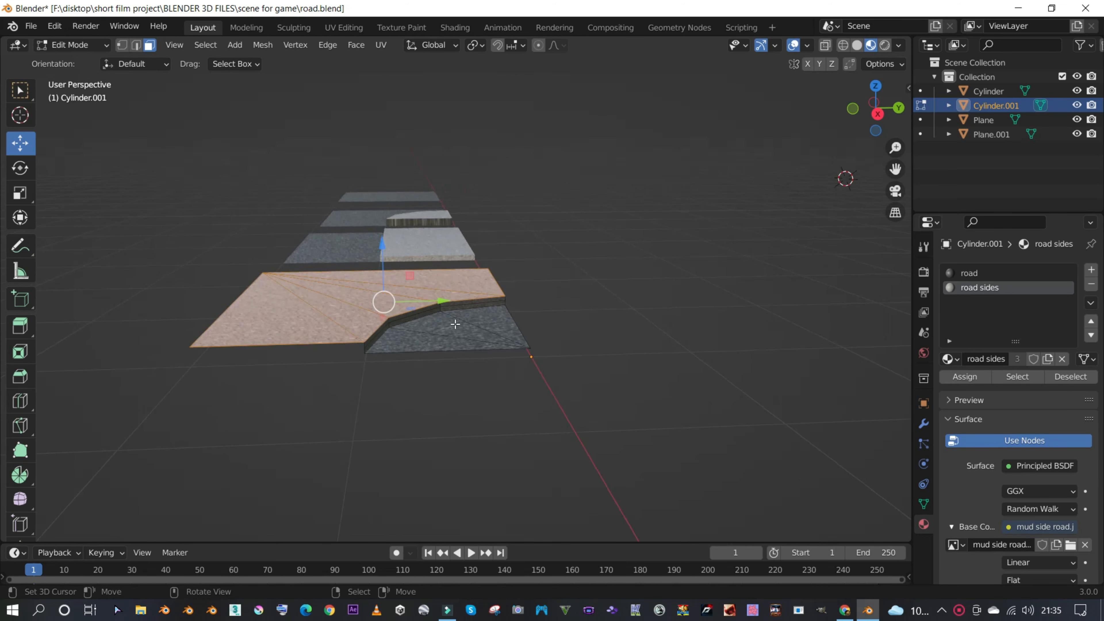
scroll(509, 245, "down", 2)
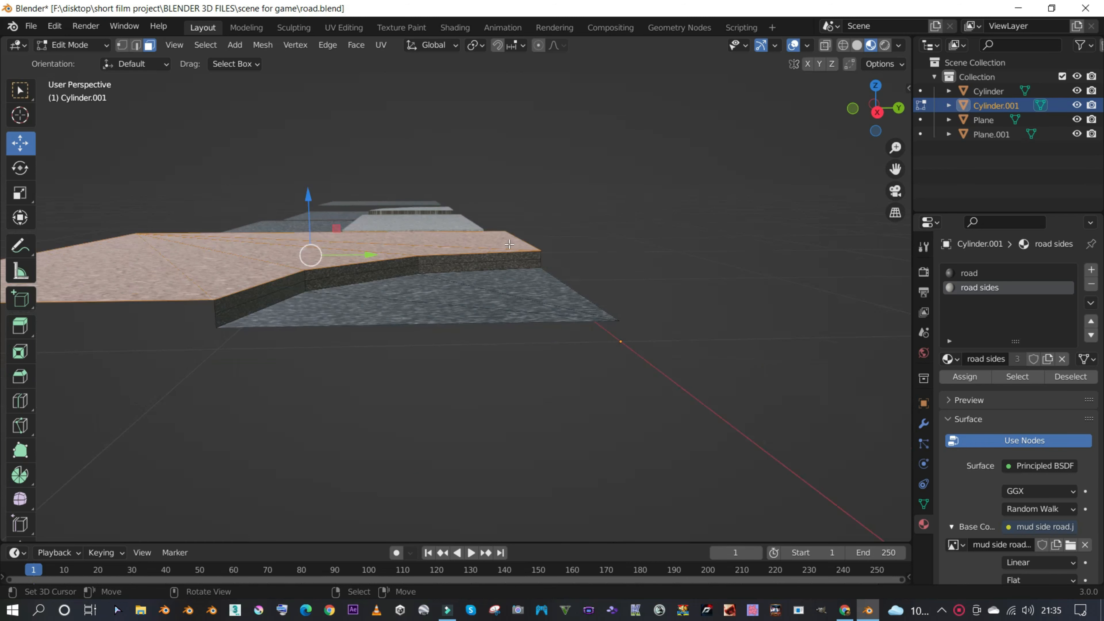
- Add the upper and lower curb faces along Cylinder.001's curved edge to the selection and assign them the road sides material
left_click(509, 257, "shift")
left_click(501, 268, "shift")
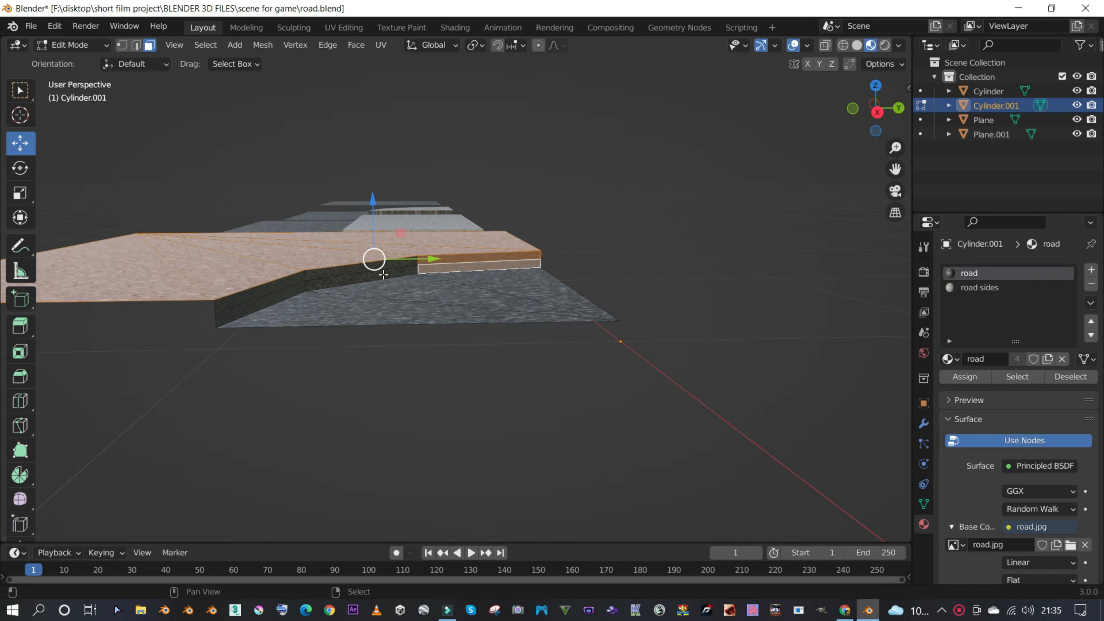
left_click(383, 275, "shift")
left_click(349, 269, "shift")
left_click(293, 286, "shift")
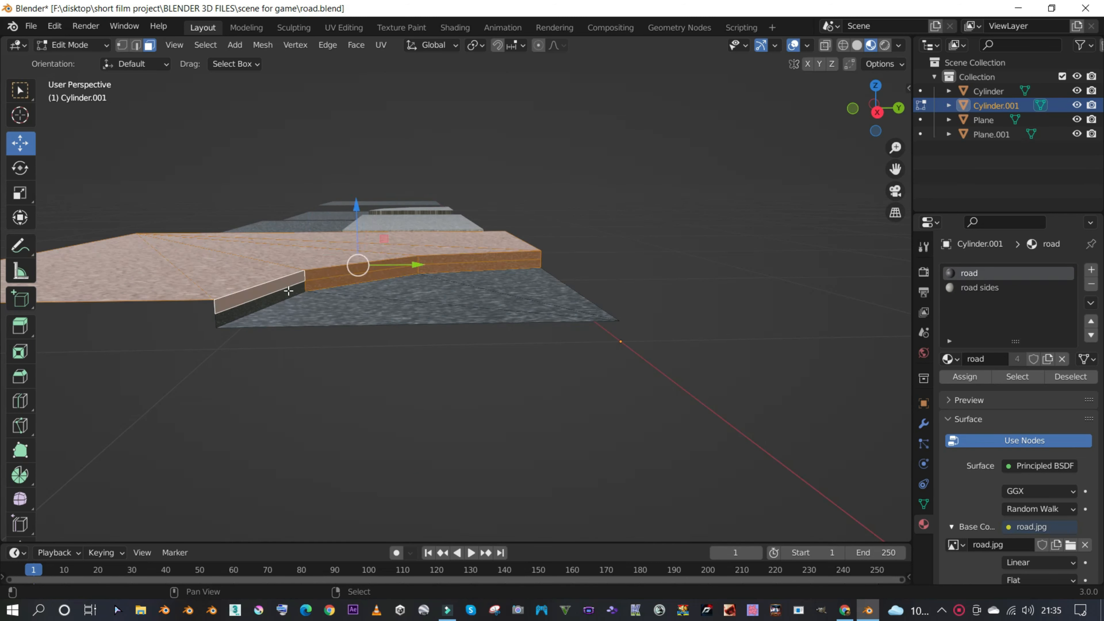
left_click(288, 294, "shift")
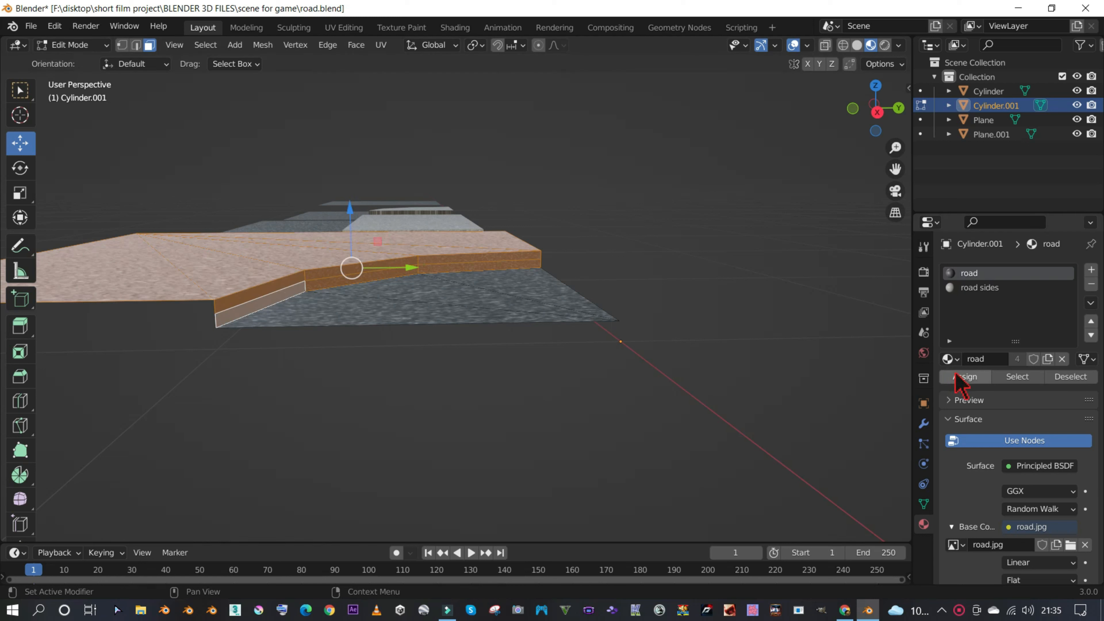
left_click(981, 287)
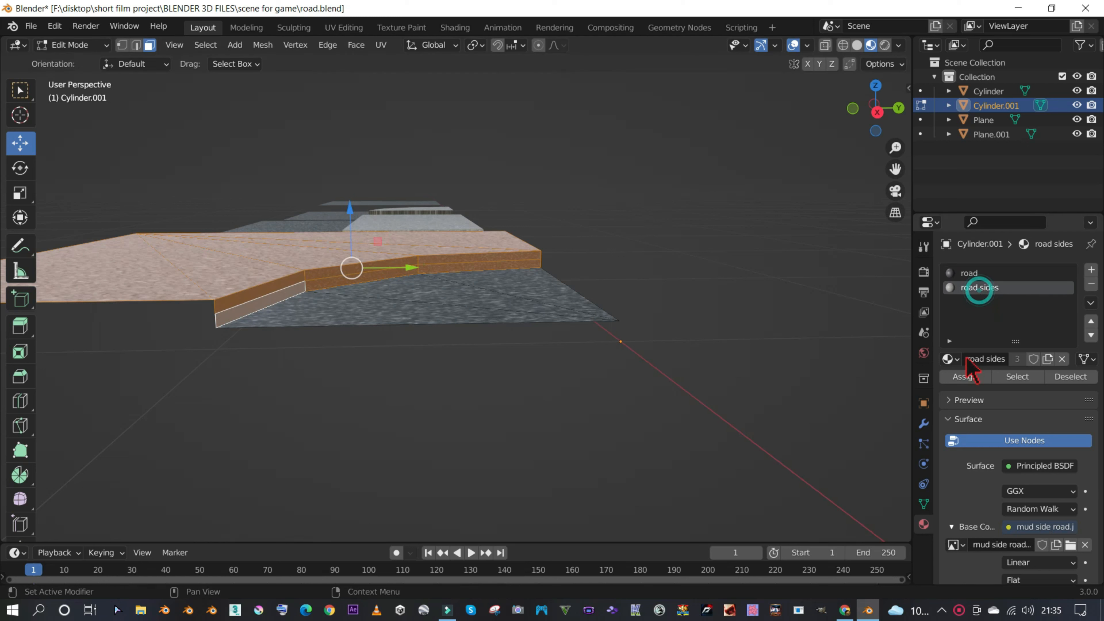
left_click(965, 377)
middle_click_drag(513, 370, 493, 384)
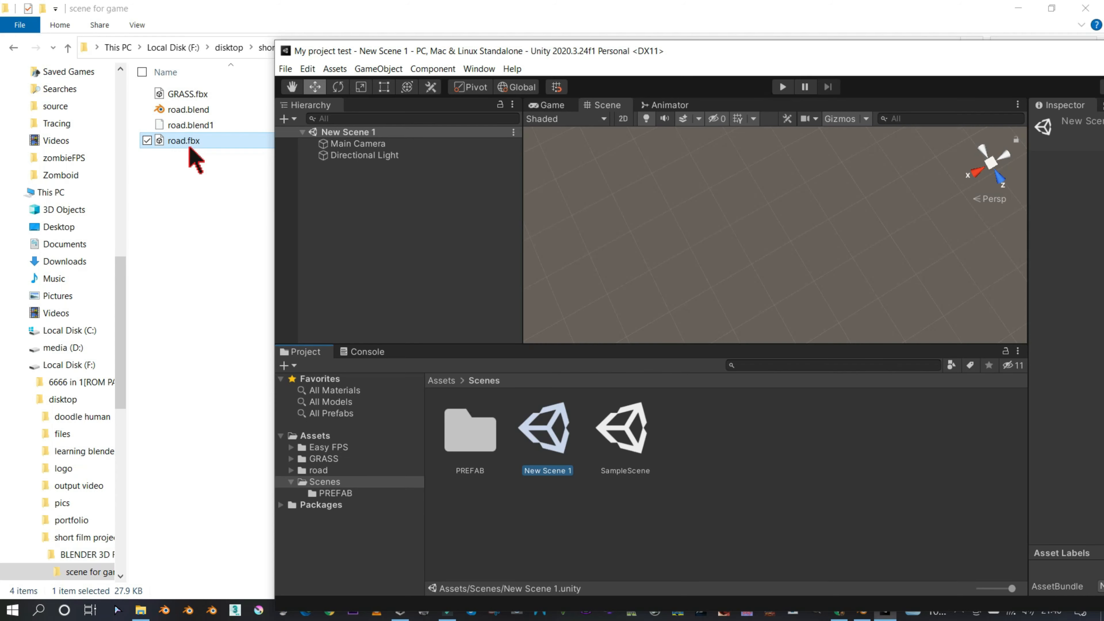
- Switch to Unity, import road.fbx into the Scenes folder, and place the road model in New Scene 1
left_click_drag(187, 142, 681, 473)
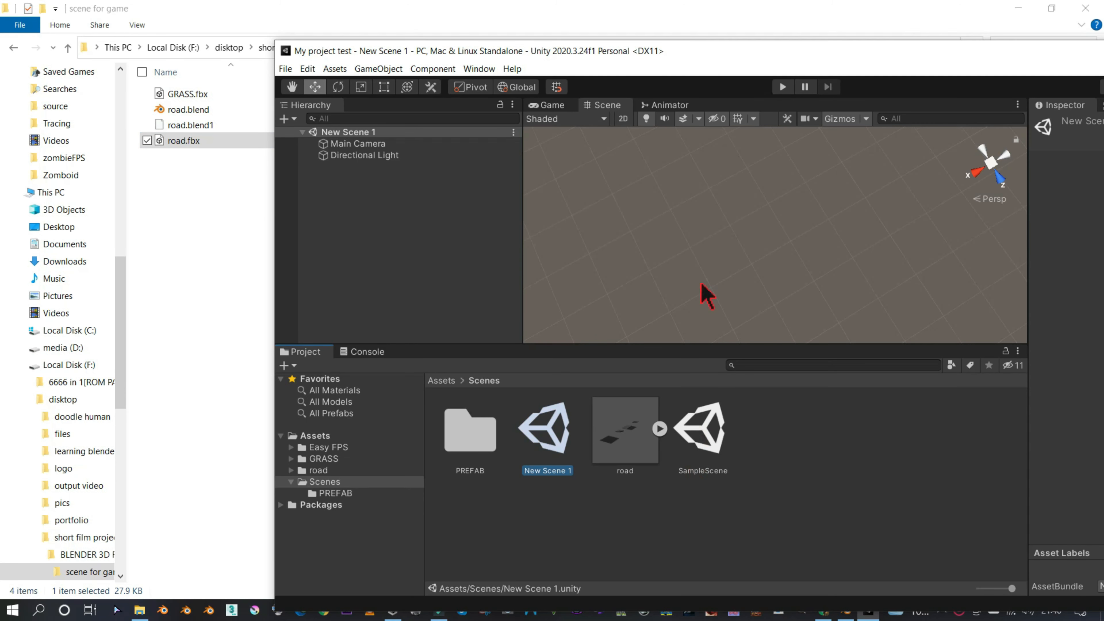
double_click(685, 51)
left_click_drag(378, 374, 551, 144)
- Examine the surfaces of the imported road pieces in the scene from above and from low angles
mouse_move(500, 193)
middle_mouse_down()
mouse_move(537, 185)
mouse_move(507, 191)
middle_mouse_up()
right_click_drag(544, 212, 488, 181)
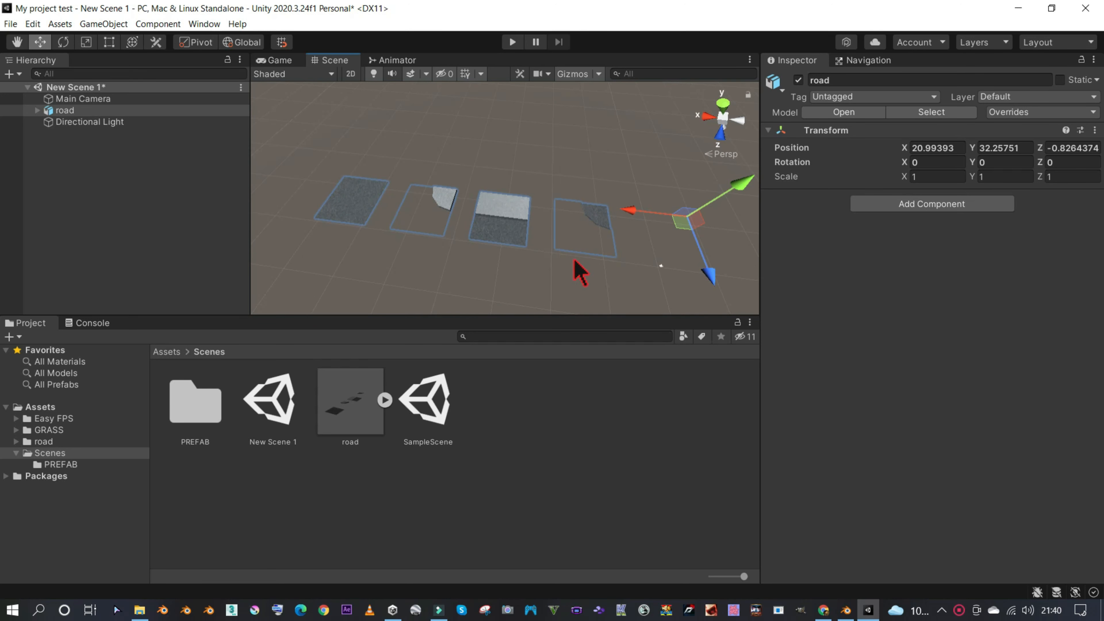
scroll(575, 260, "down", 6)
scroll(577, 253, "up", 5)
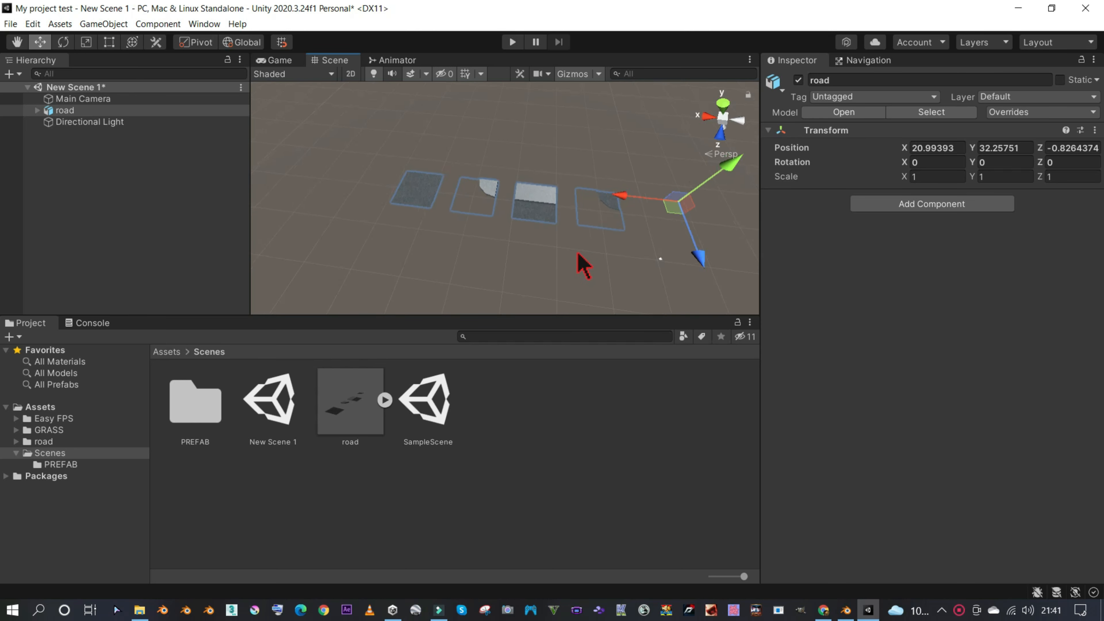
scroll(583, 265, "up", 6)
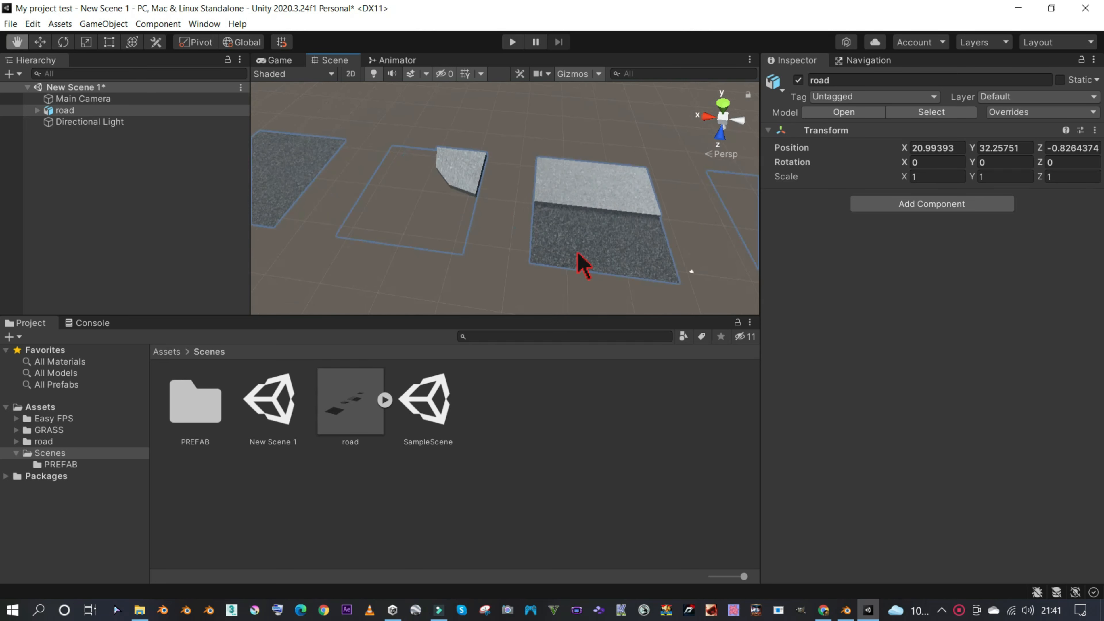
right_click_drag(571, 270, 602, 189)
middle_click_drag(602, 189, 547, 155)
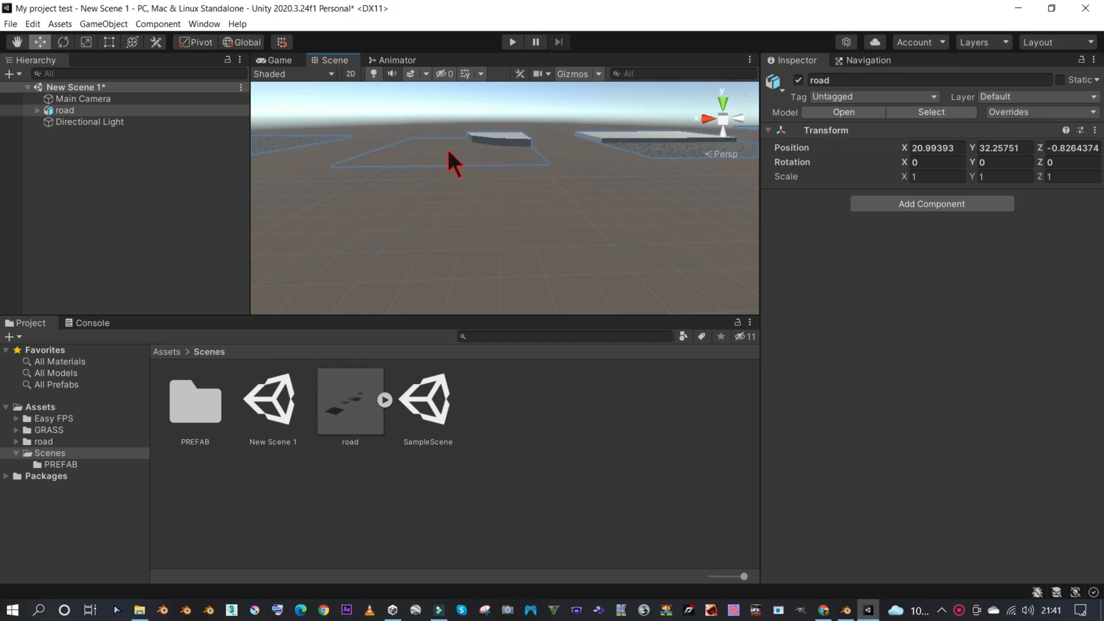
middle_click_drag(464, 166, 466, 75)
right_click_drag(514, 181, 525, 142)
middle_click_drag(526, 142, 508, 320)
middle_click_drag(544, 241, 385, 247)
middle_click_drag(634, 247, 532, 250)
middle_click_drag(565, 187, 572, 266)
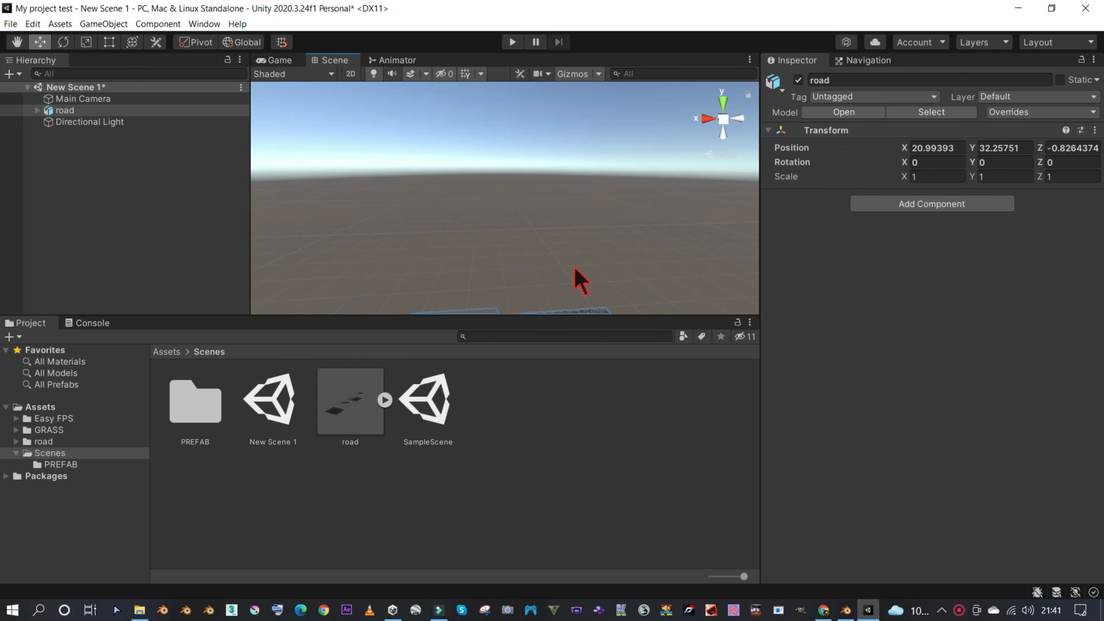
right_click_drag(574, 269, 378, 294)
middle_click_drag(489, 282, 730, 450)
- Switch to Blender and invert the face selection in the Cylinder mesh
key("alt+Tab")
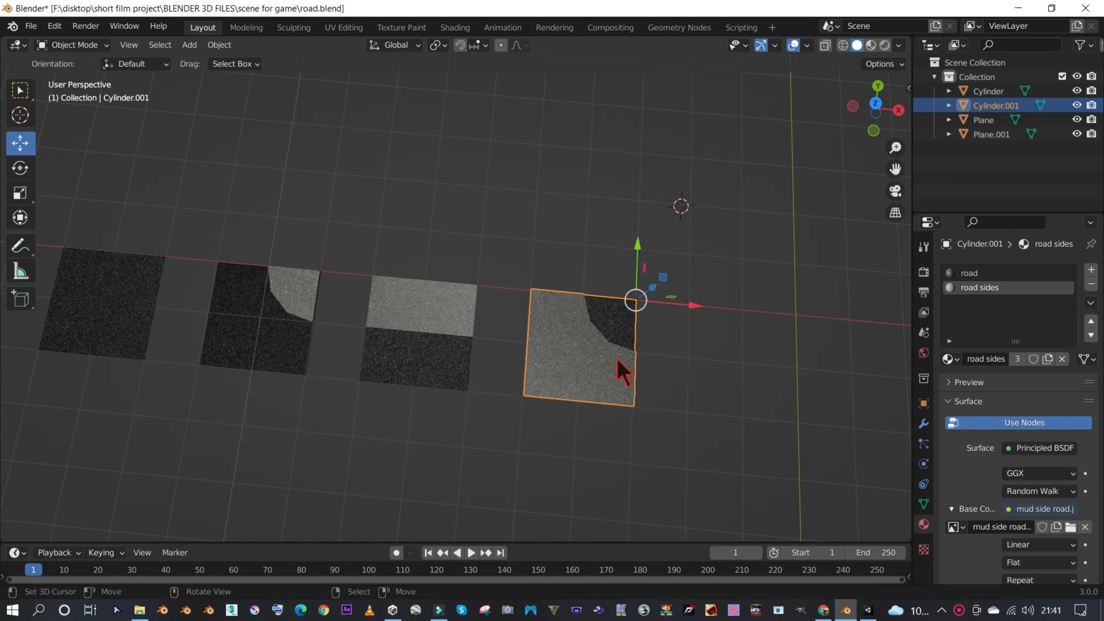
left_click(240, 335)
key("Tab")
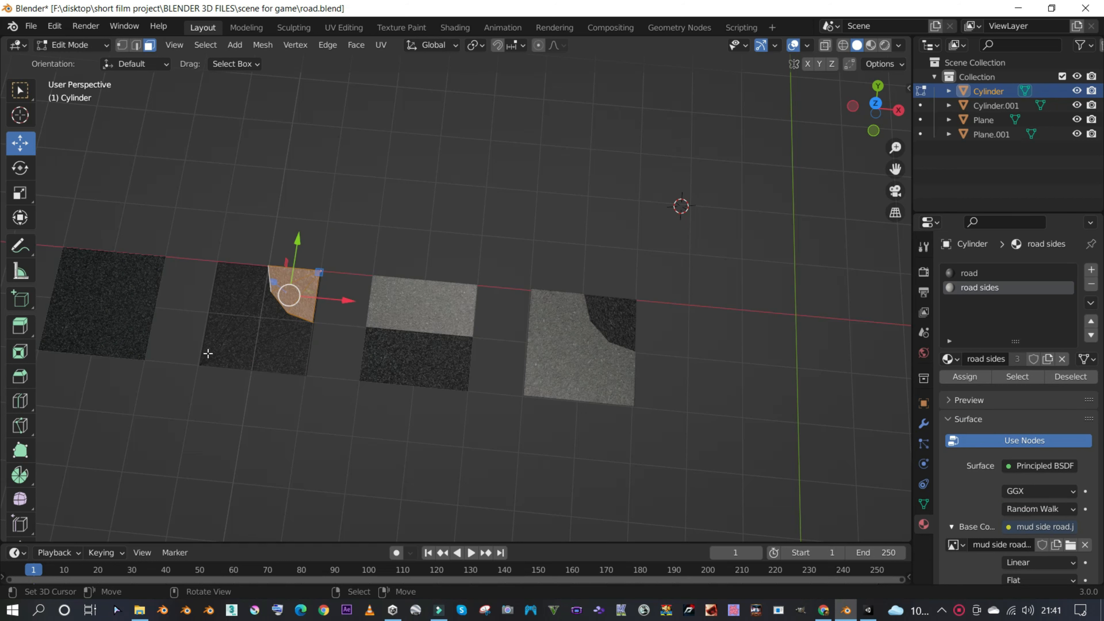
middle_click_drag(253, 346, 273, 327)
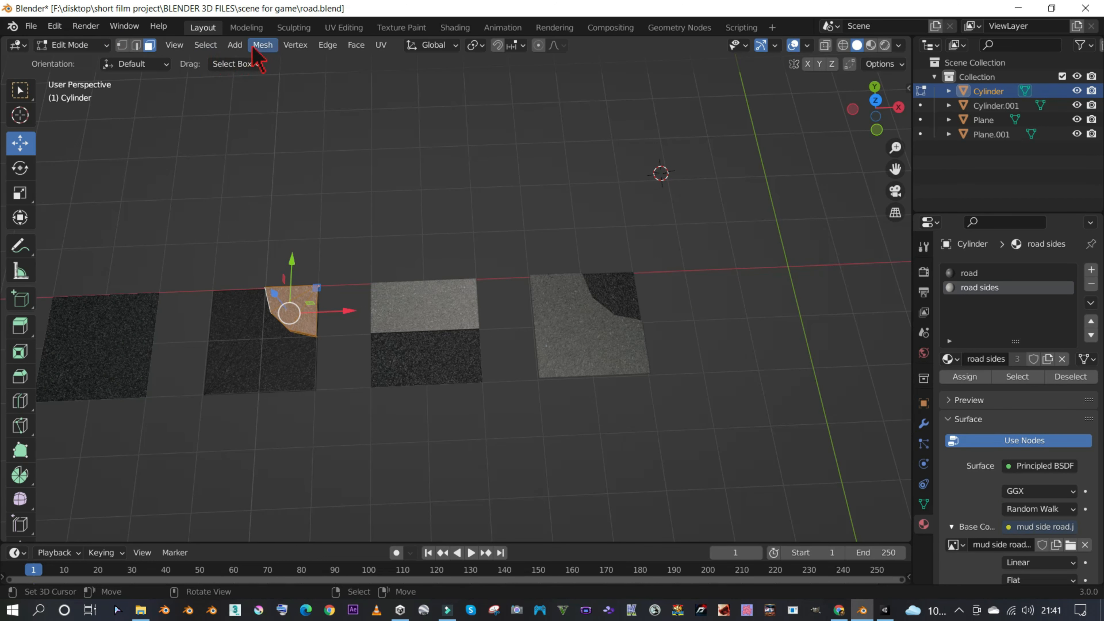
left_click(206, 47)
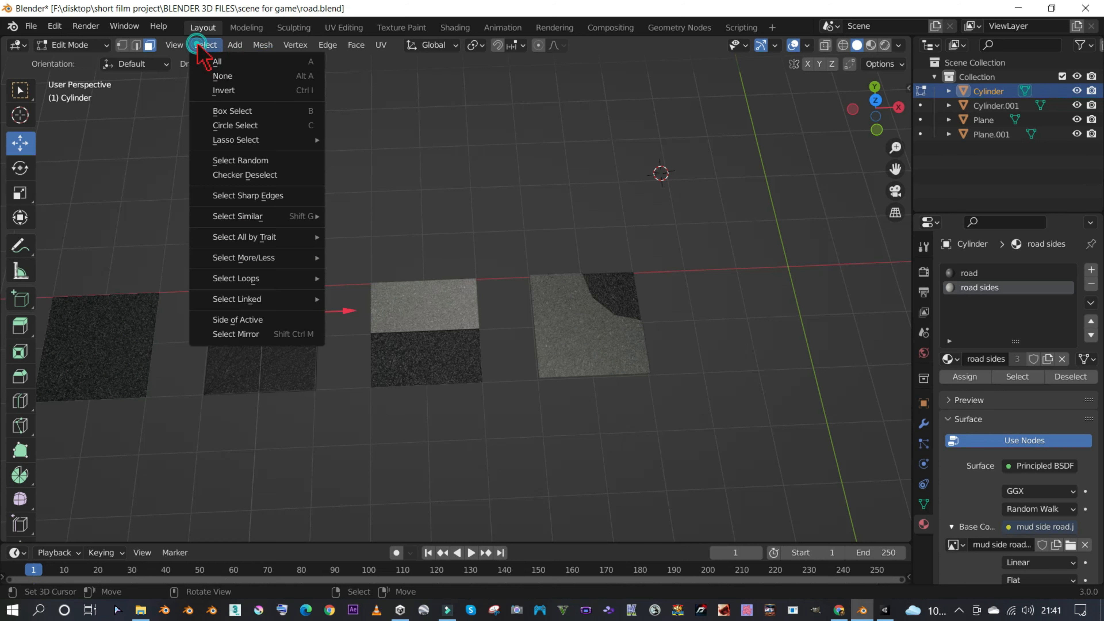
left_click(234, 91)
scroll(285, 294, "up", 2)
middle_click_drag(273, 307, 296, 204)
scroll(237, 284, "down", 2)
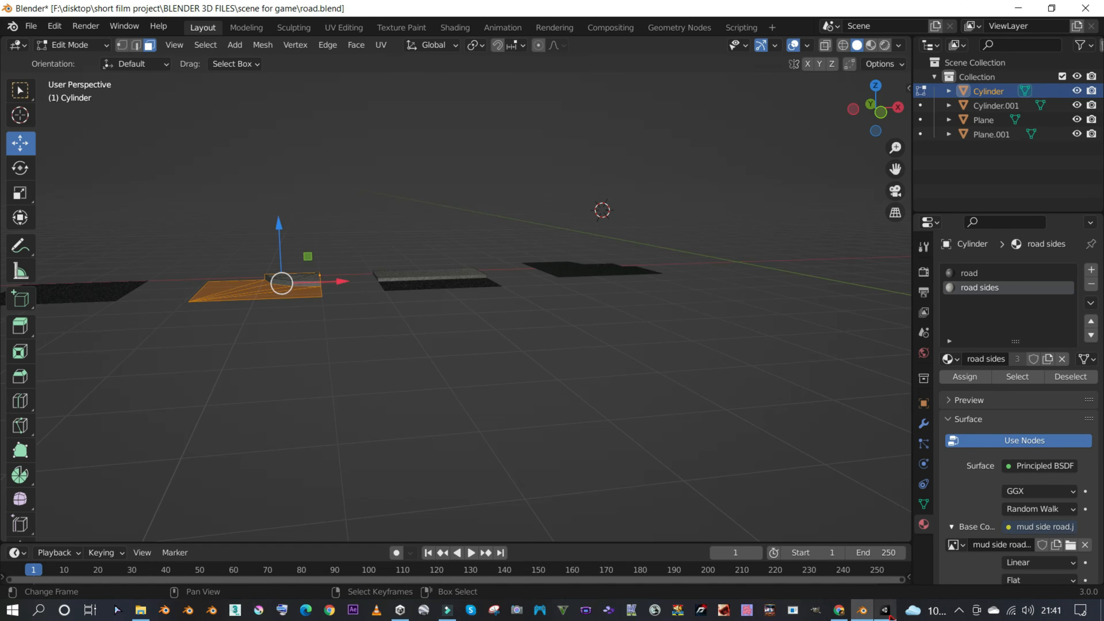
- Switch to Unity and examine the flat area around the small raised corner block of the road model
left_click(889, 614)
scroll(444, 180, "up", 3)
middle_click_drag(445, 181, 625, 249)
scroll(454, 197, "up", 4)
middle_click_drag(454, 197, 804, 302)
right_click_drag(465, 209, 645, 207)
middle_click_drag(426, 205, 1092, 266)
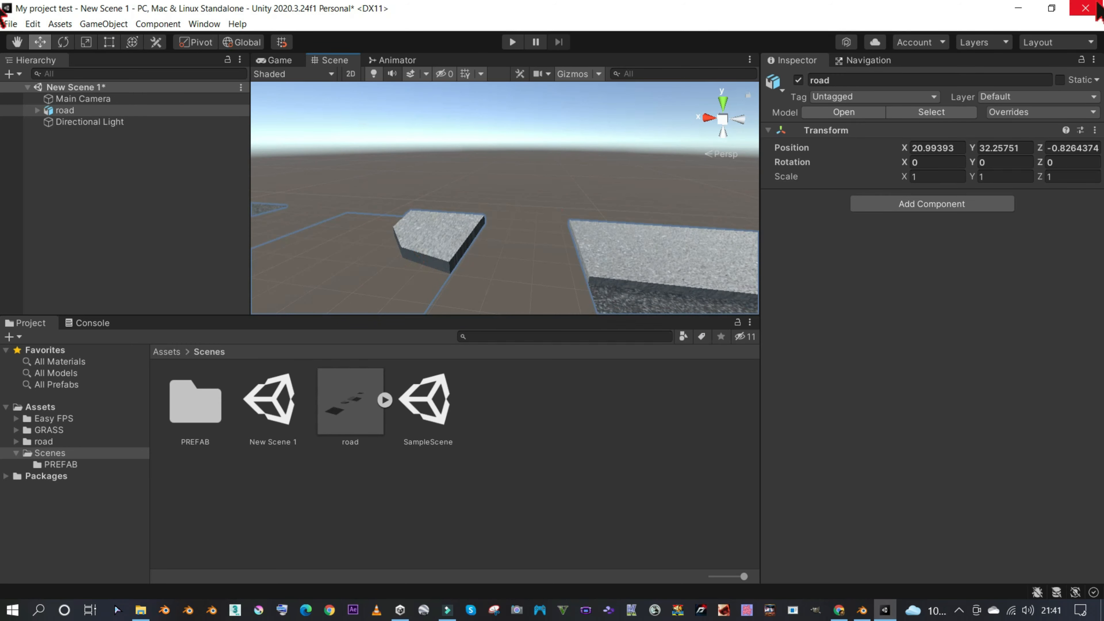
- Return to Blender and flip the normals of Cylinder's flat road surface surrounding the raised corner
left_click(1029, 8)
scroll(317, 316, "up", 4)
middle_click_drag(316, 315, 296, 335)
left_click(213, 265)
middle_click_drag(210, 272, 534, 284)
middle_click_drag(721, 255, 488, 281)
key("F3")
type("flip")
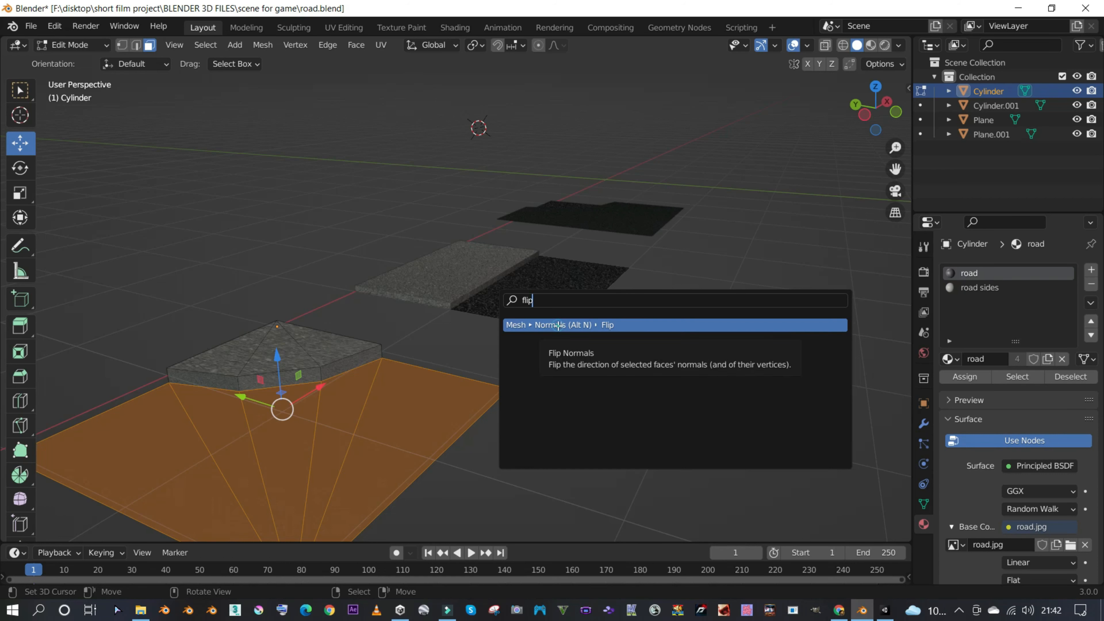
left_click(558, 325)
scroll(429, 398, "down", 3)
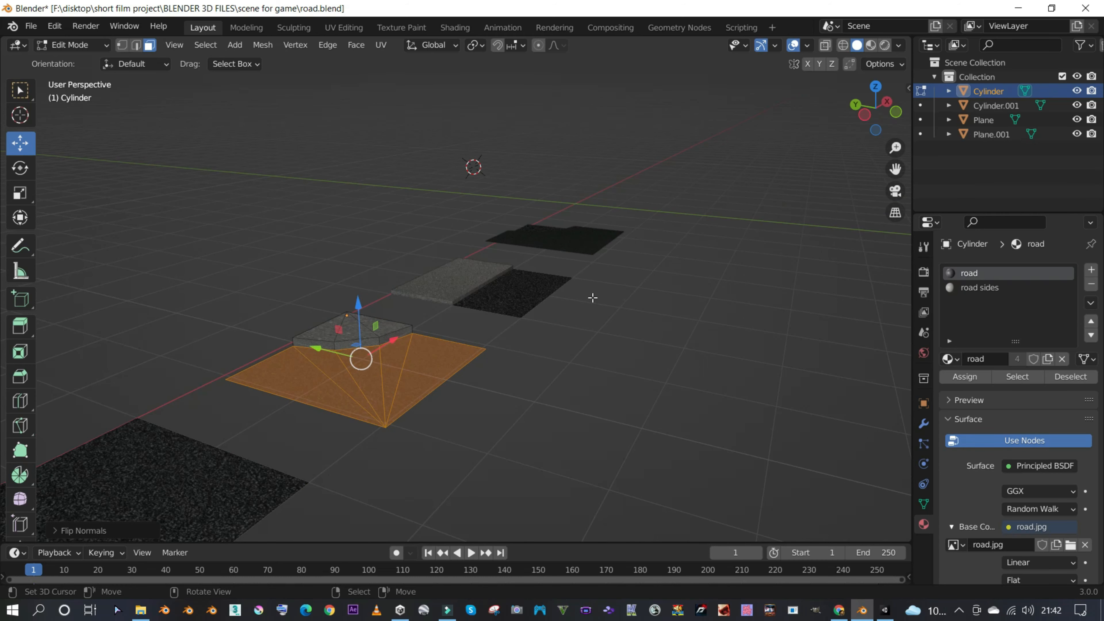
key("Tab")
- Open Cylinder.001 for mesh editing and deselect the lower curb faces along its curved edge
left_click(583, 246)
key("Tab")
middle_click_drag(548, 231, 479, 324)
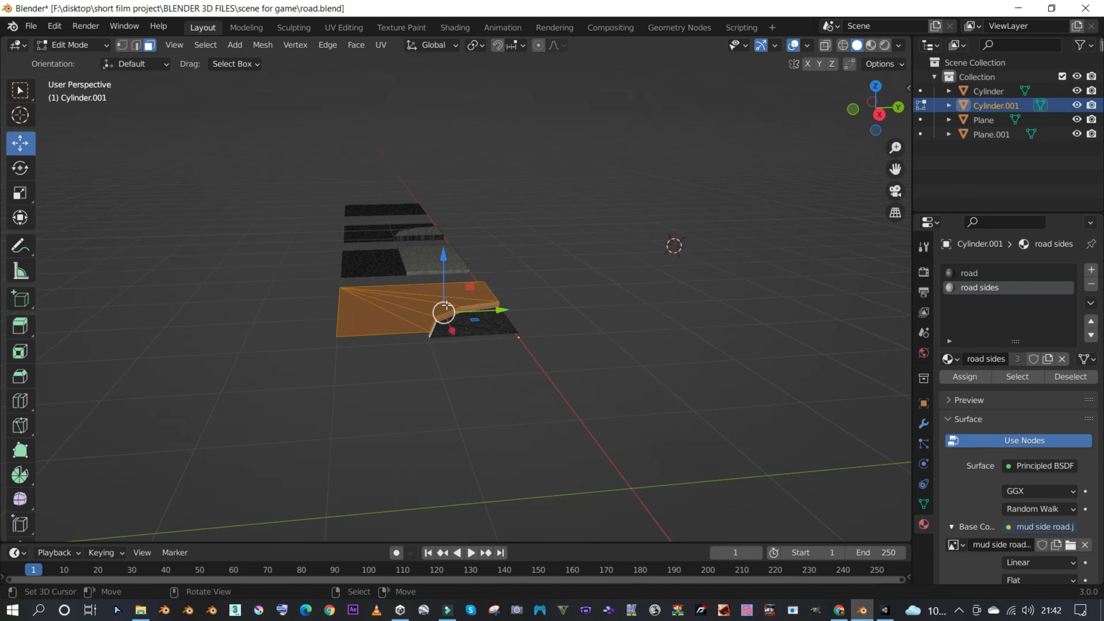
scroll(479, 324, "up", 3)
scroll(479, 325, "up", 2)
scroll(528, 343, "down", 1)
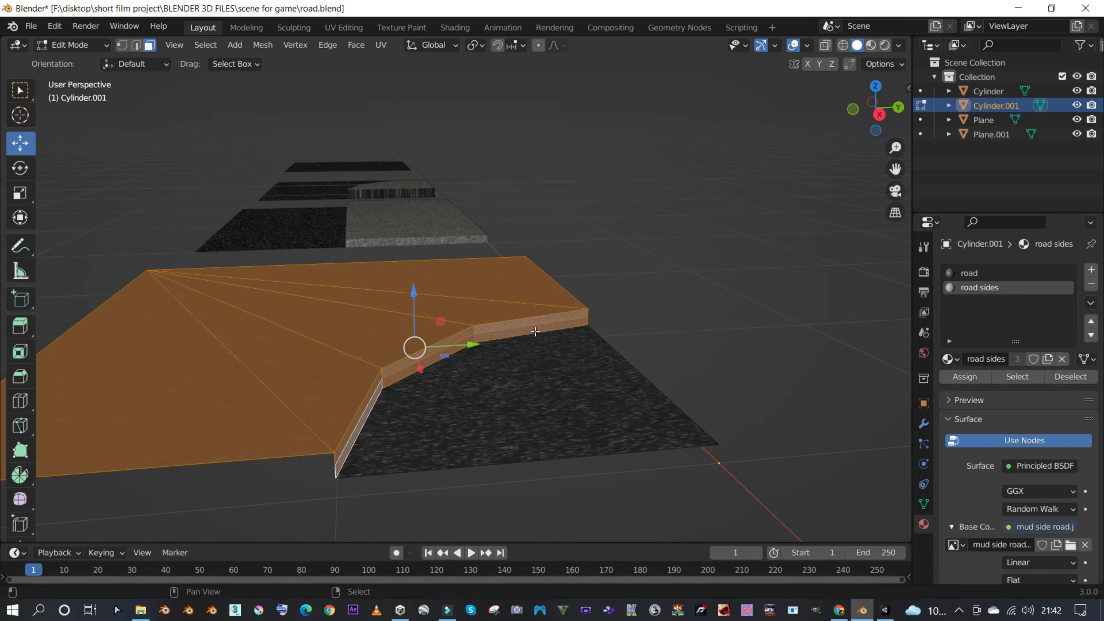
left_click(522, 334, "shift")
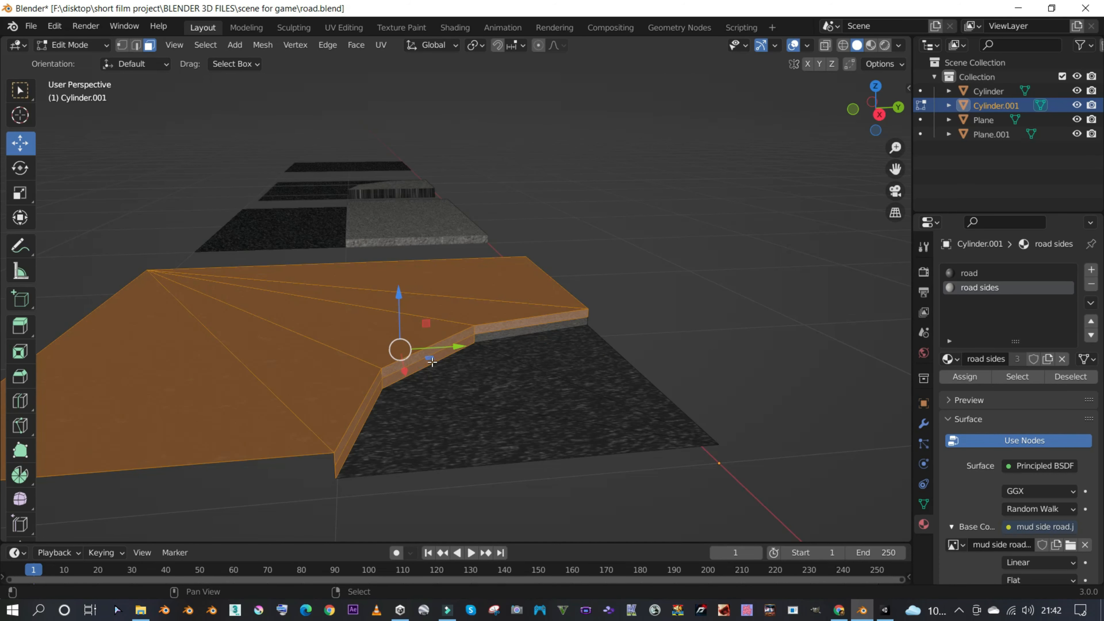
left_click(432, 363, "shift")
left_click(375, 399, "shift")
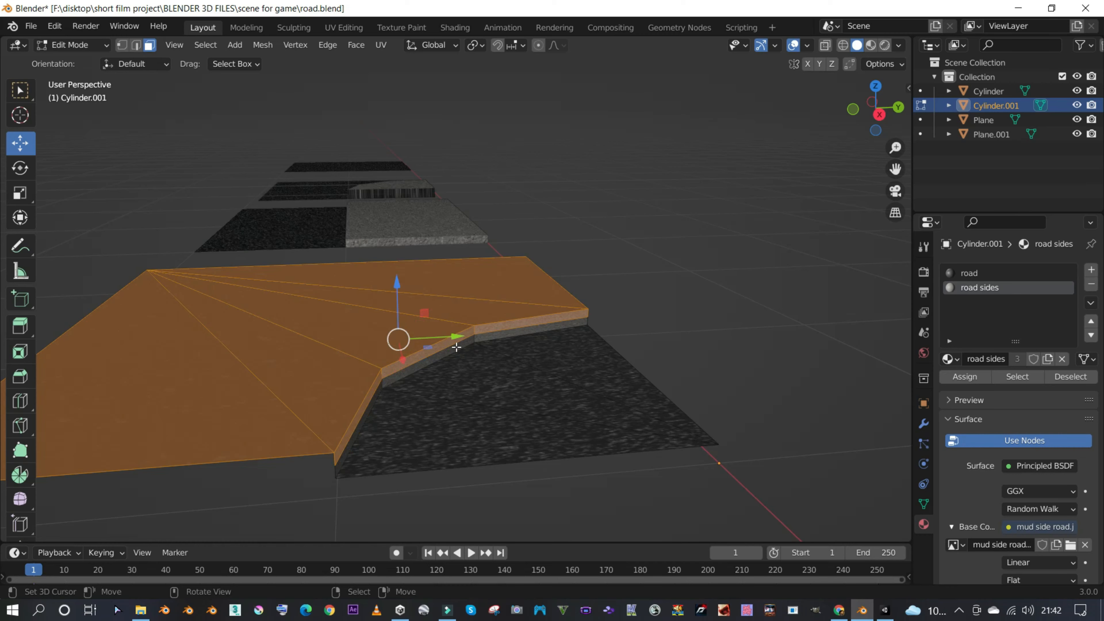
- Switch to Unity and examine the faces of the road piece with the large raised area
key("alt+Tab")
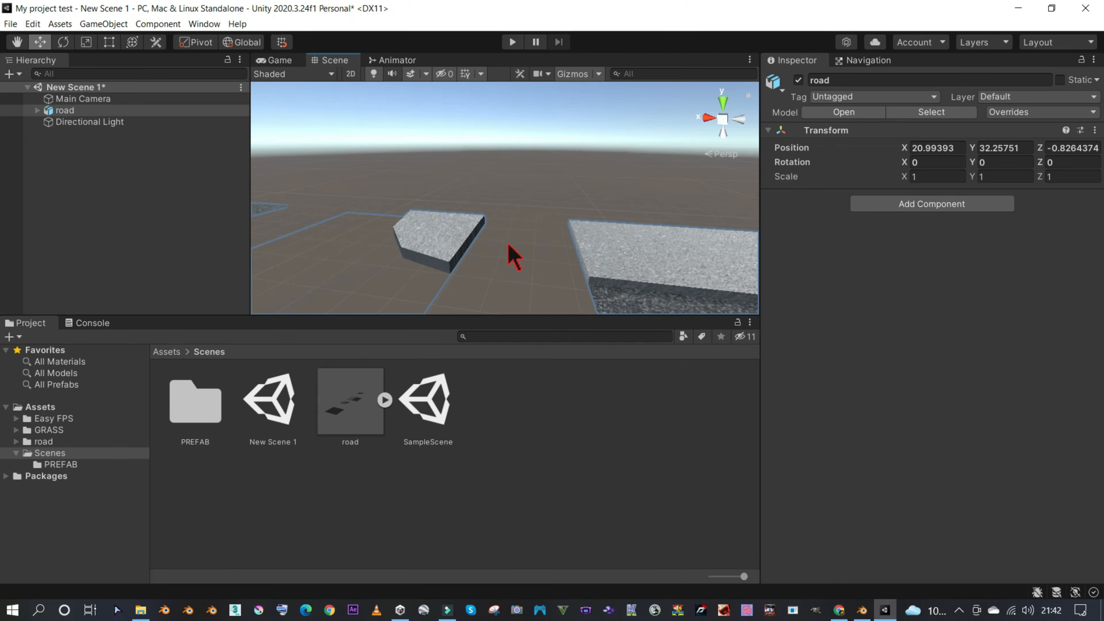
scroll(531, 251, "down", 5)
middle_click_drag(549, 244, 301, 230)
scroll(515, 228, "up", 5)
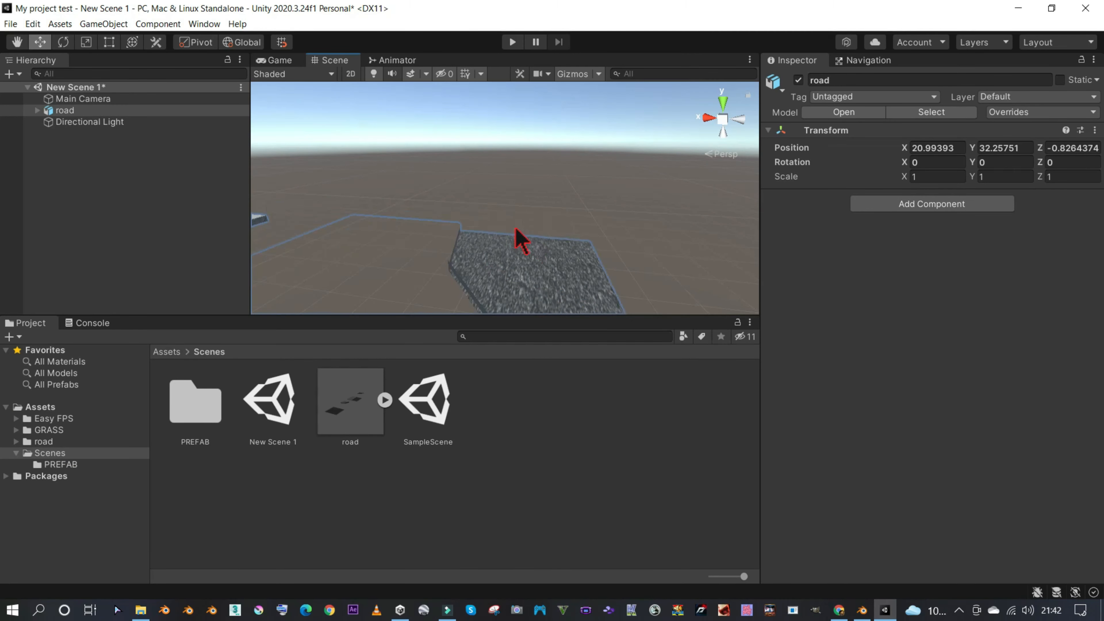
middle_click_drag(531, 251, 361, 229)
- Return to Blender and flip the normals of Cylinder.001's selected top and upper curb faces
key("alt+Tab")
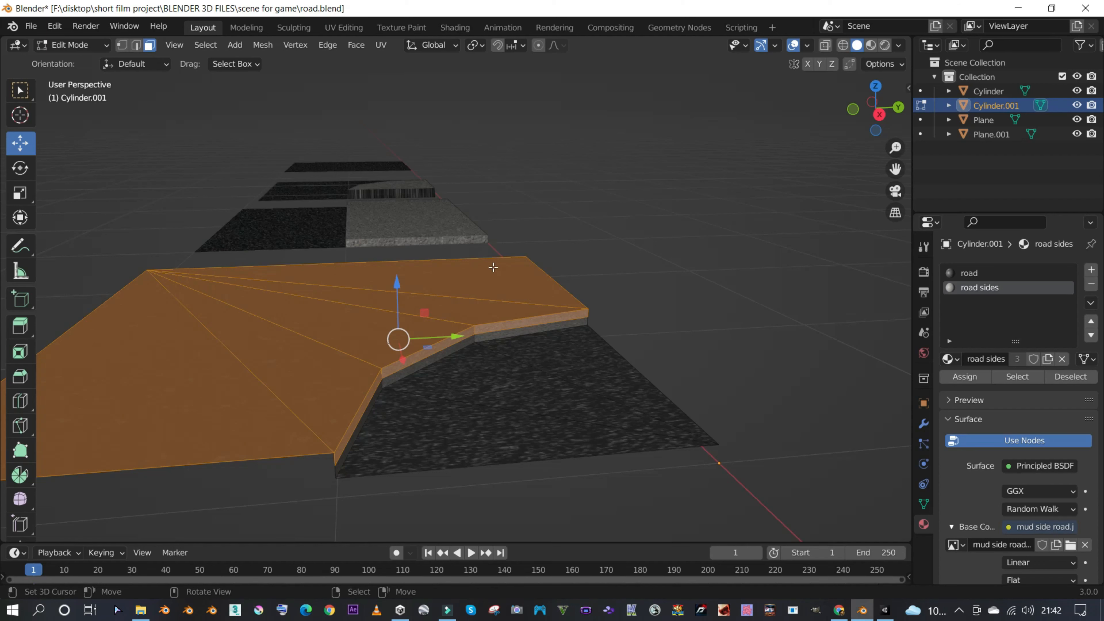
key("F3")
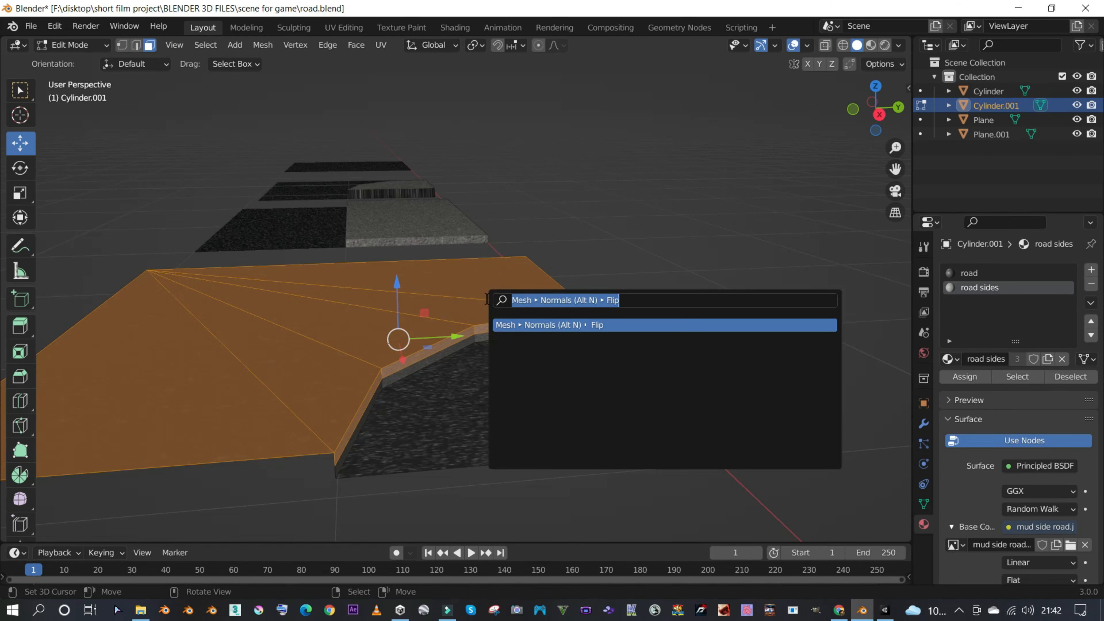
key("Return")
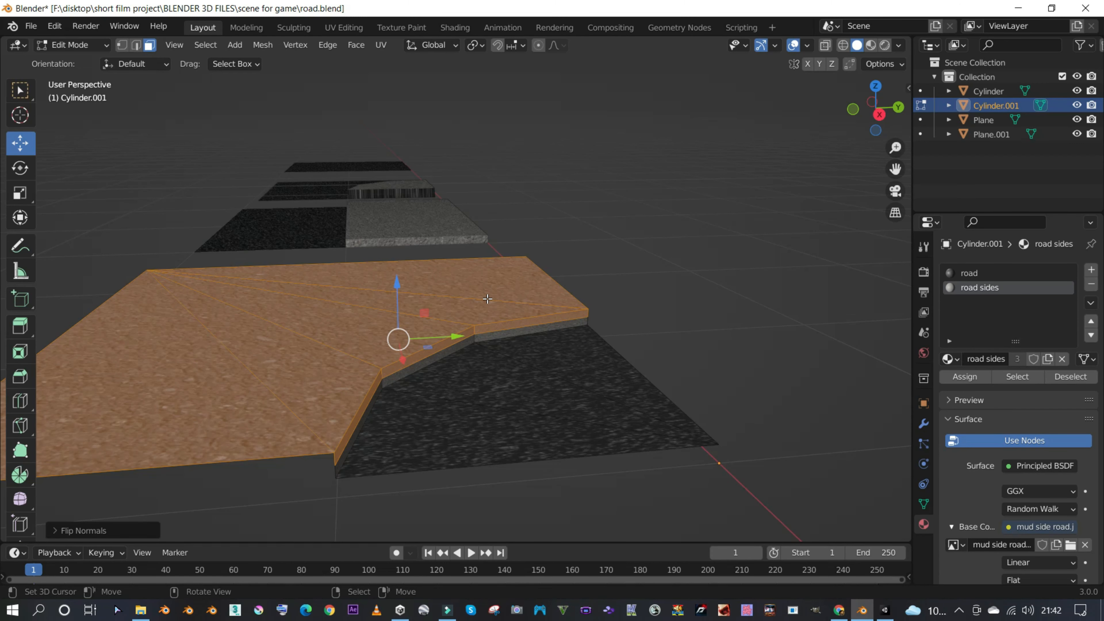
key("Tab")
- Leave mesh editing and export the road pieces as FBX, overwriting road.fbx in the scene for game folder
scroll(492, 310, "down", 5)
middle_click_drag(518, 330, 610, 376)
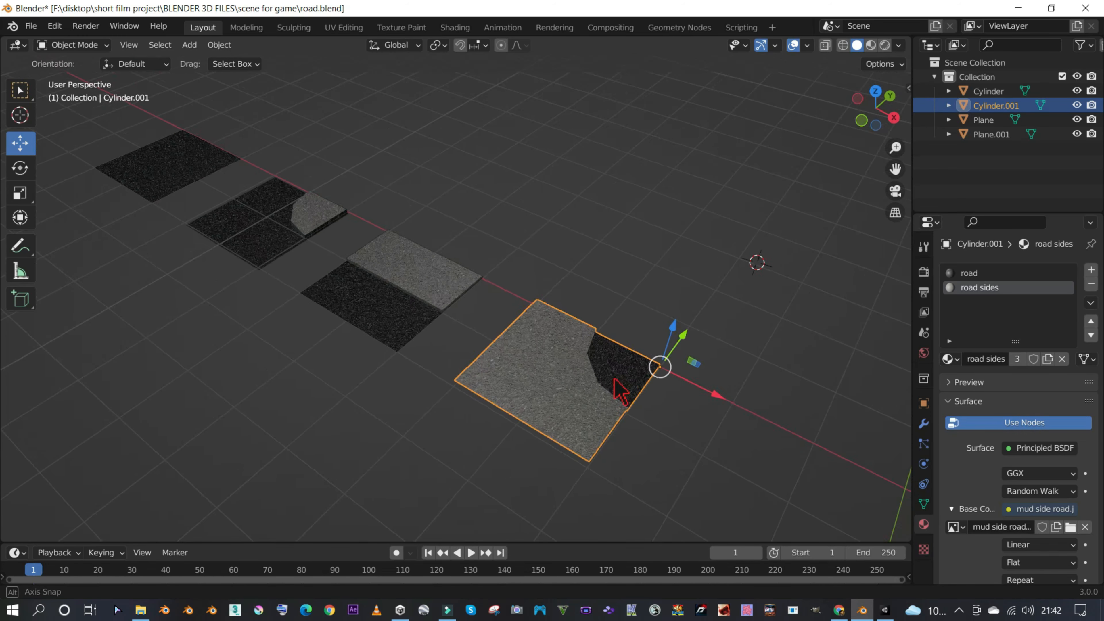
scroll(611, 376, "down", 2)
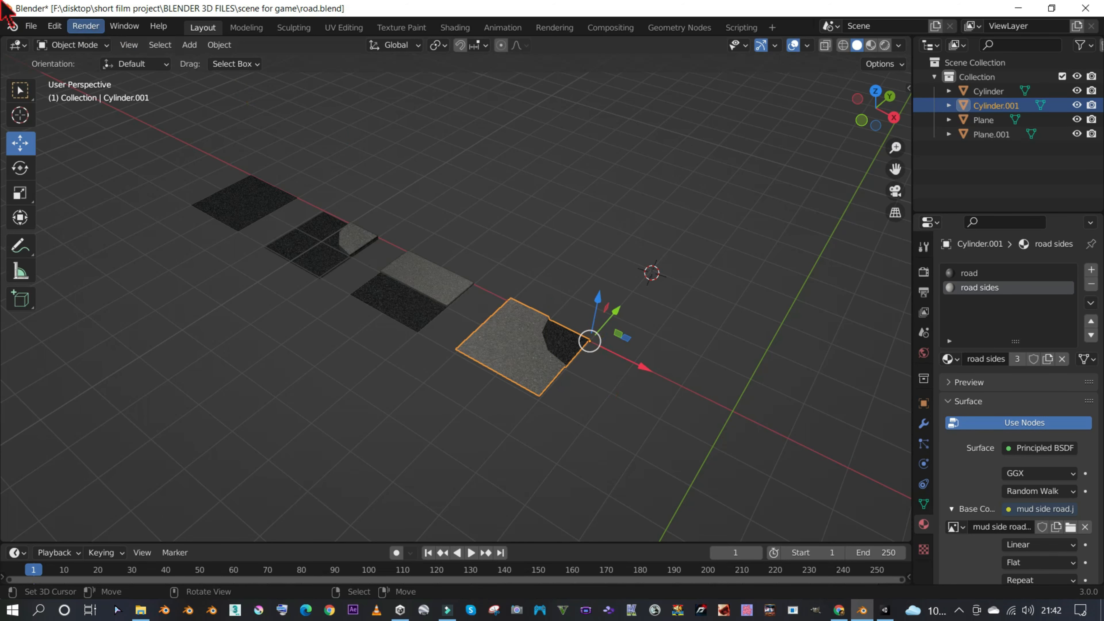
left_click(30, 26)
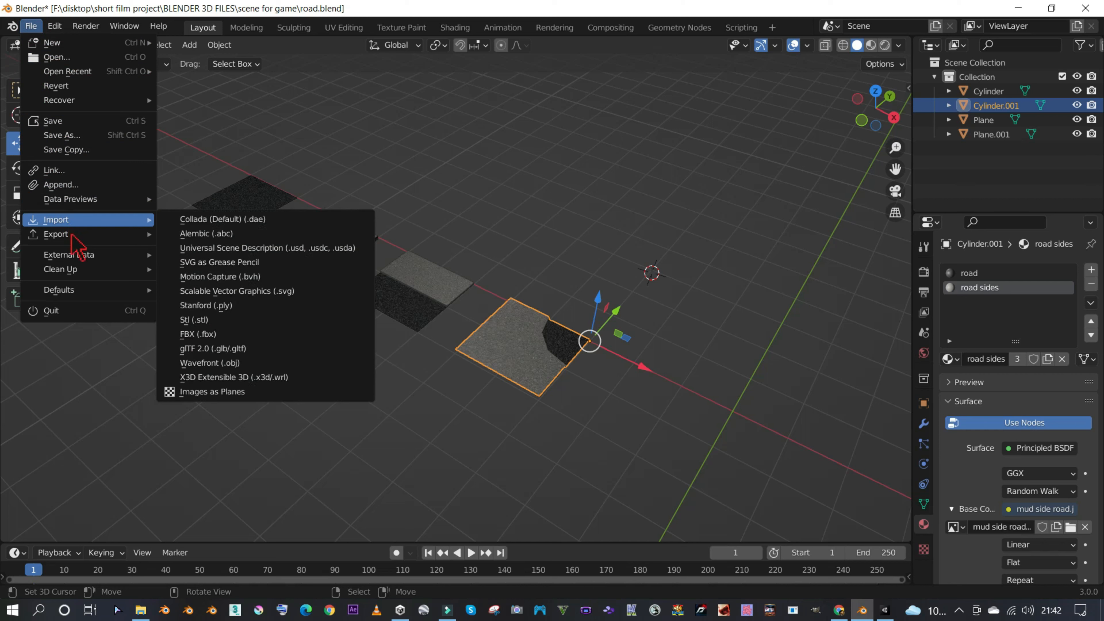
mouse_move(66, 235)
left_click(232, 348)
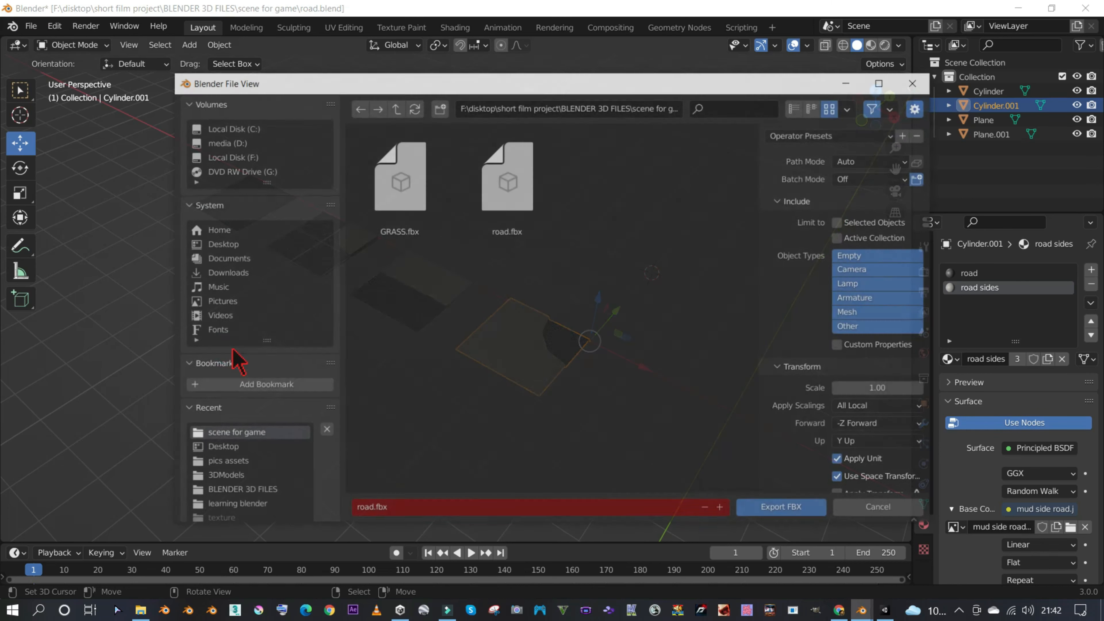
left_click(522, 212)
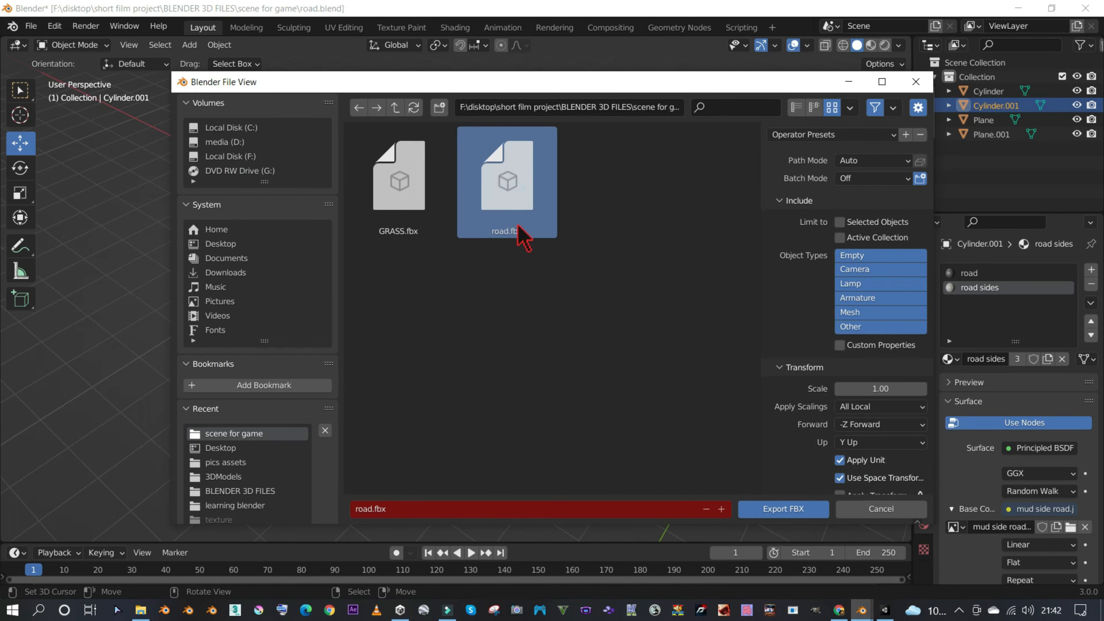
left_click(783, 509)
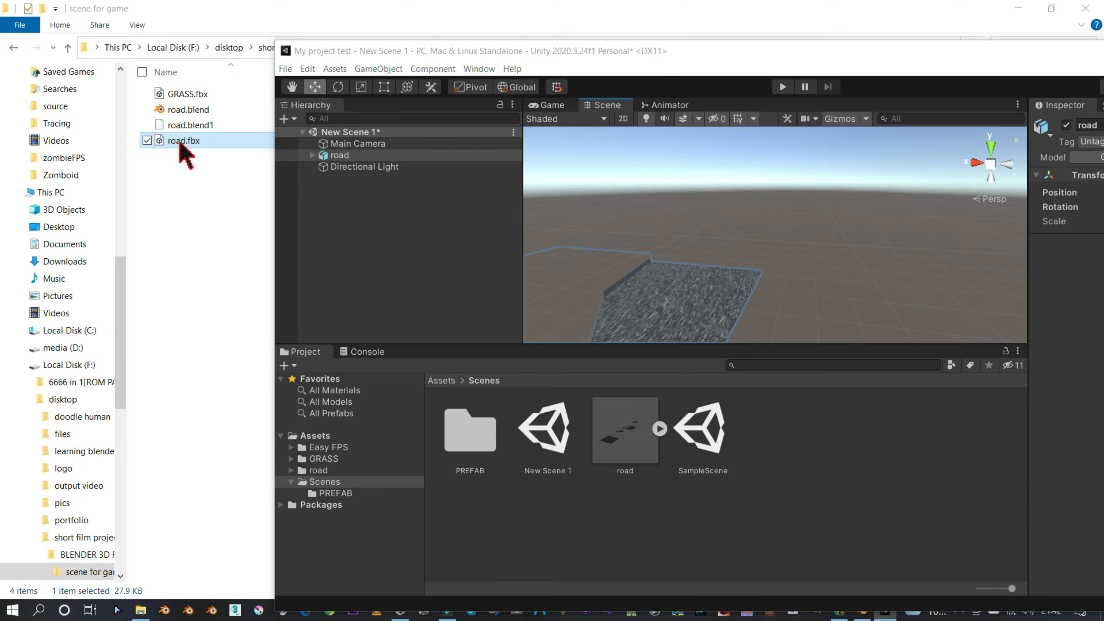
- Import the updated road.fbx into Unity's Scenes assets and place the road 1 model in the scene
left_click_drag(186, 155, 664, 508)
left_click_drag(648, 466, 810, 242)
scroll(804, 253, "down", 2)
middle_click_drag(793, 265, 792, 347)
scroll(781, 294, "down", 4)
left_click_drag(797, 274, 768, 376)
scroll(770, 324, "down", 5)
left_click_drag(782, 324, 770, 168)
left_click_drag(767, 242, 794, 200)
- Move road 1 by a corner of its plain road tile so its pieces sit beside the old road model's pieces
right_click_drag(767, 261, 724, 267)
middle_click_drag(722, 263, 618, 335)
right_click_drag(728, 271, 696, 373)
middle_click_drag(735, 257, 763, 354)
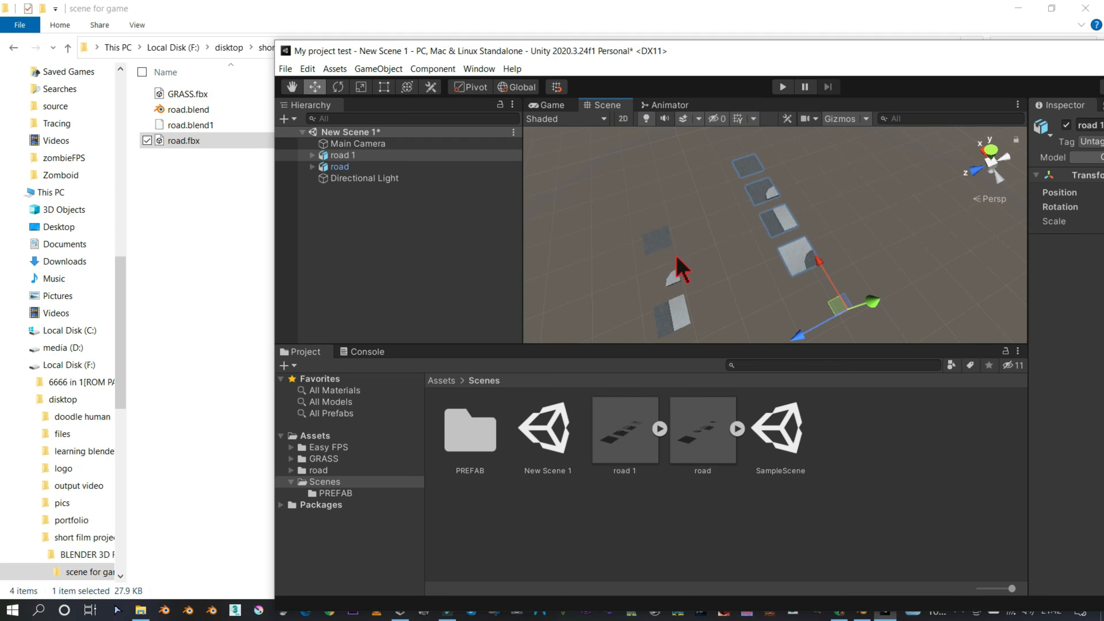
middle_click_drag(832, 273, 865, 289)
right_click_drag(744, 169, 745, 168)
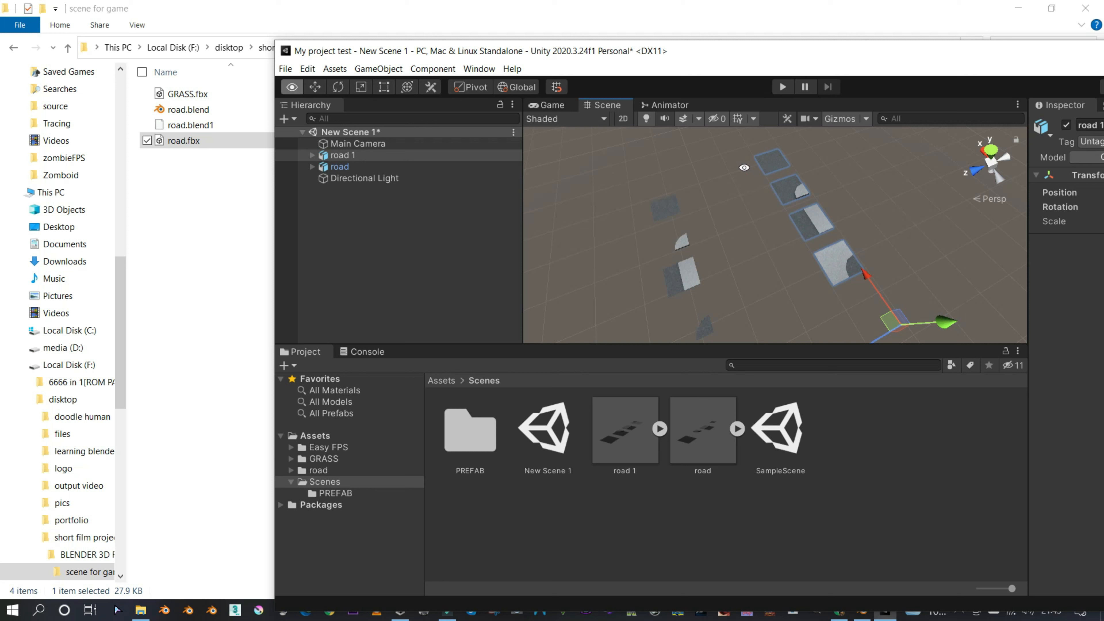
left_click(765, 168)
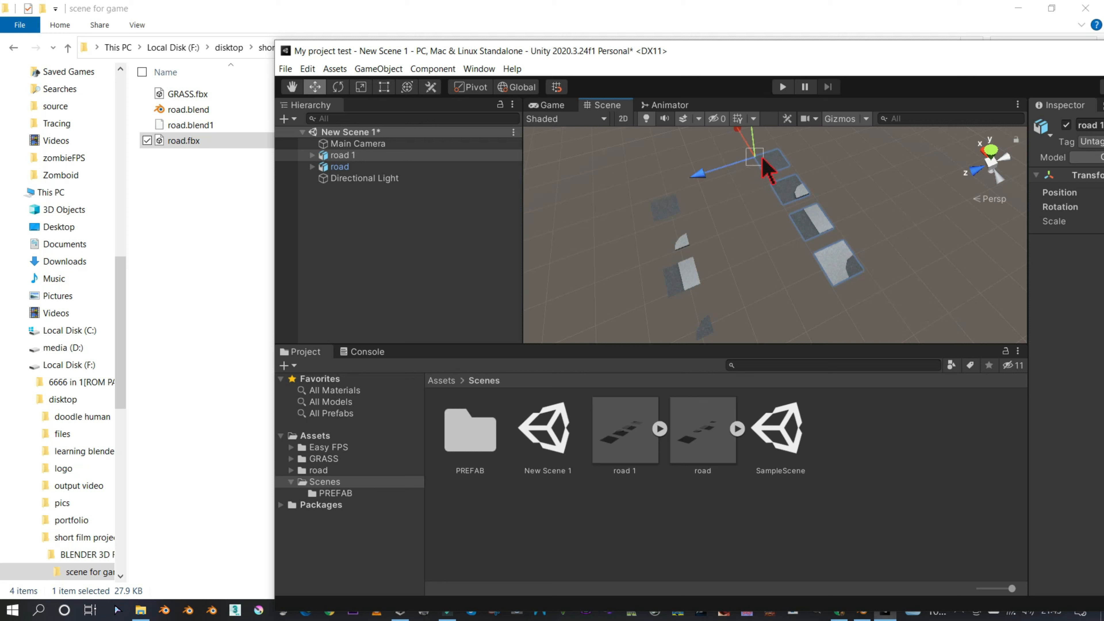
left_click_drag(763, 169, 699, 196)
scroll(722, 228, "up", 5)
middle_click_drag(732, 232, 838, 198)
scroll(828, 206, "up", 4)
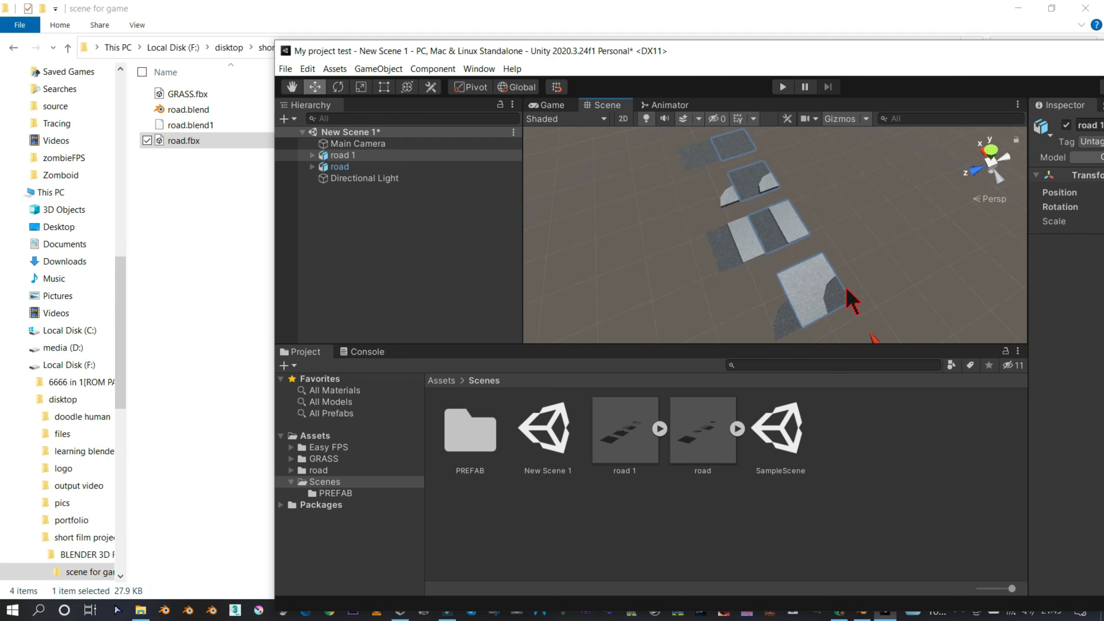
scroll(788, 237, "down", 2)
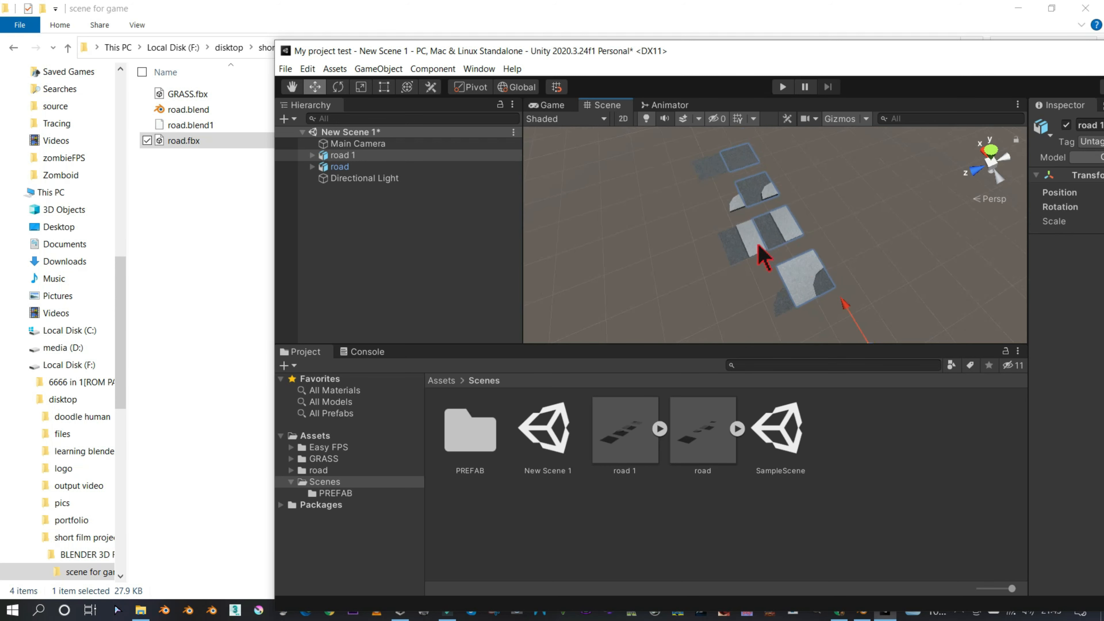
- Return to Blender, add a cube mesh at the origin, and raise it so its base sits on the grid
double_click(1038, 52)
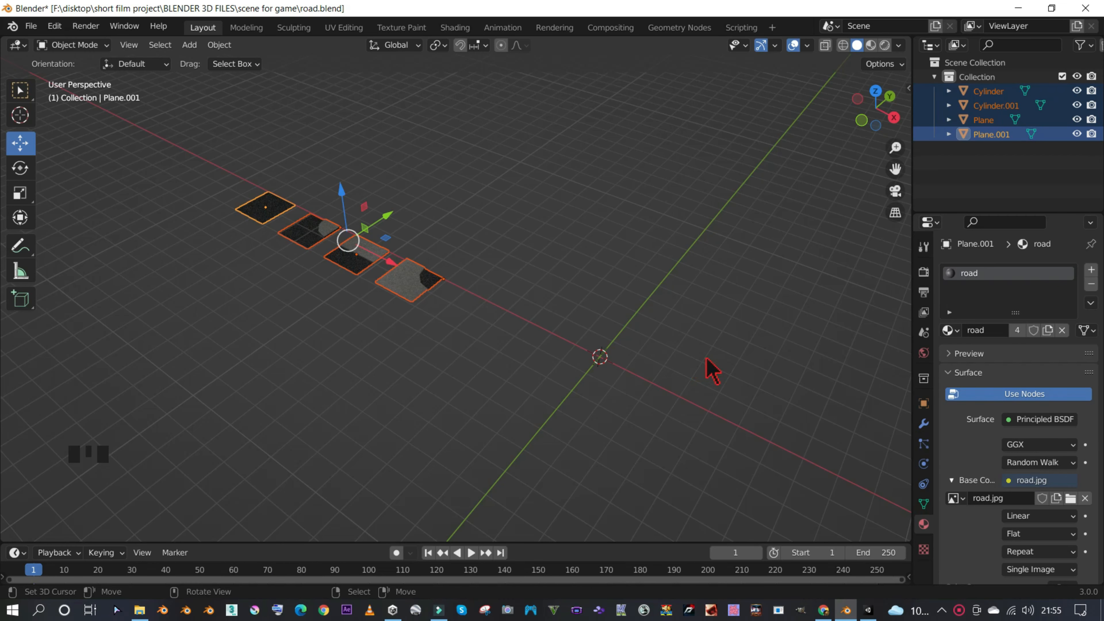
key("shift+a")
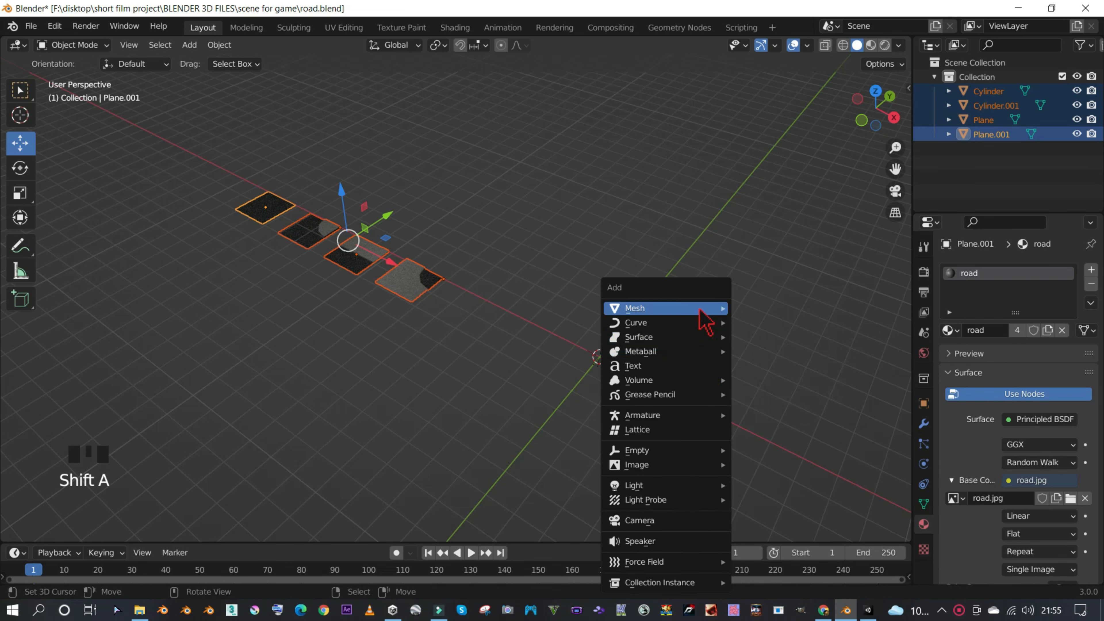
mouse_move(703, 309)
left_click(782, 322)
middle_click_drag(702, 350, 654, 311)
left_click_drag(678, 375, 669, 290)
key("KP_7")
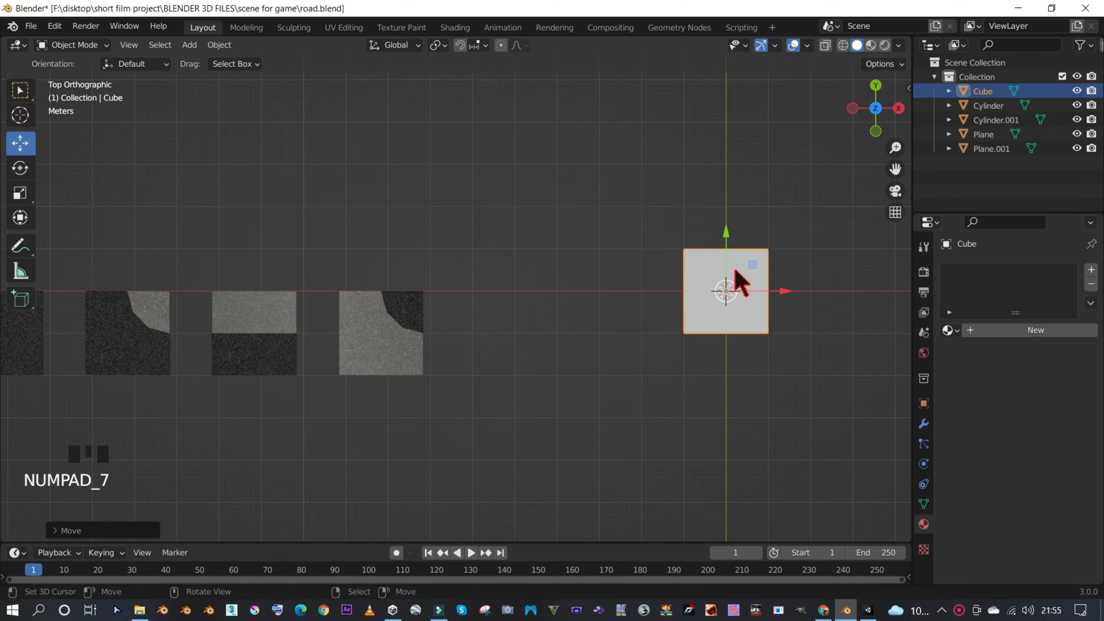
scroll(751, 289, "up", 3)
middle_click_drag(752, 288, 703, 184)
scroll(730, 213, "down", 3)
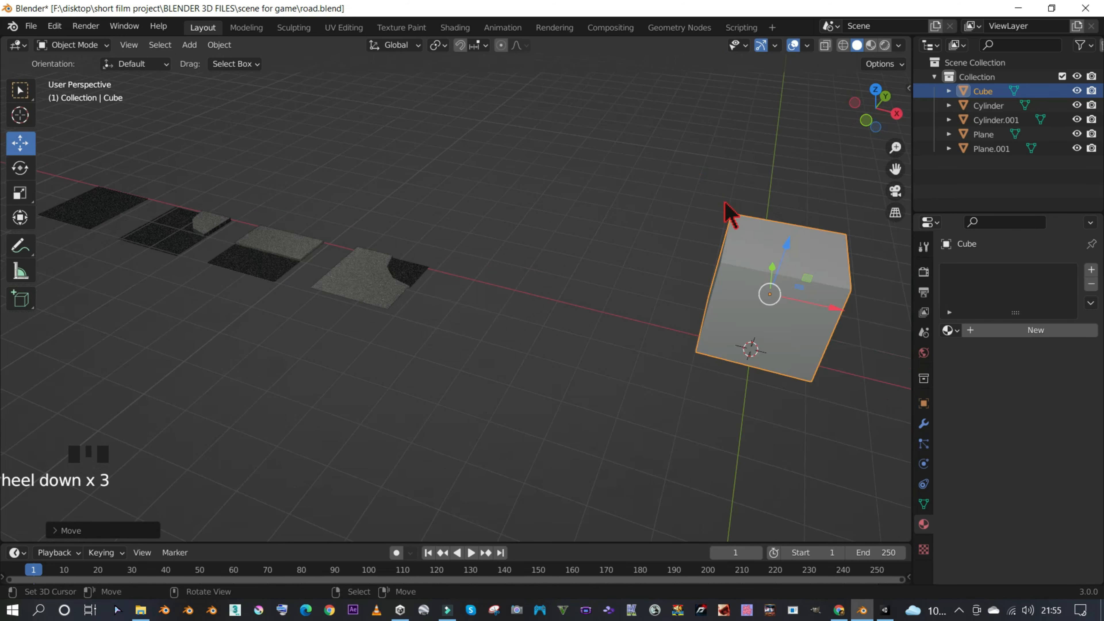
middle_click_drag(754, 213, 529, 203, "shift")
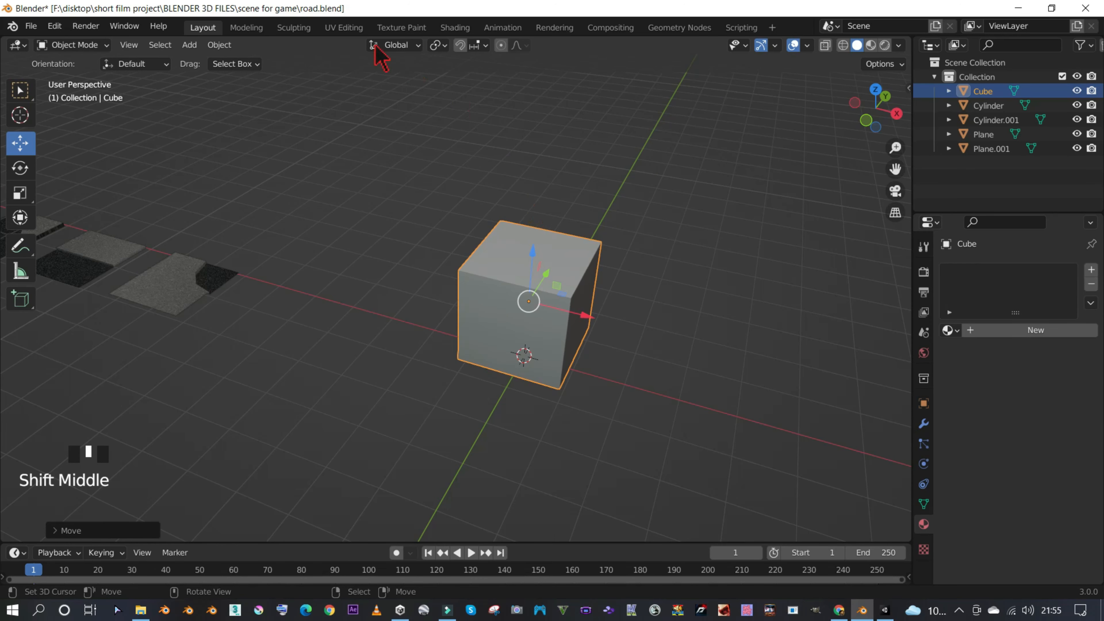
- Open the cube in the UV Editing workspace and select individual faces to check their UV layout
left_click(344, 28)
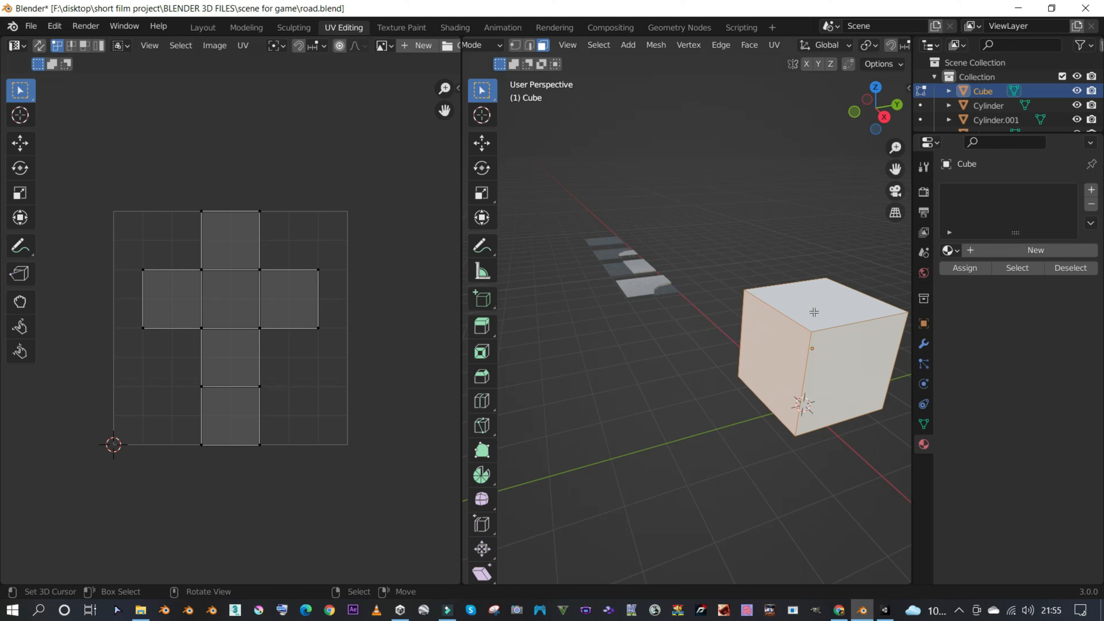
scroll(815, 312, "down", 3)
middle_click_drag(782, 314, 724, 301, "shift")
scroll(719, 301, "up", 3)
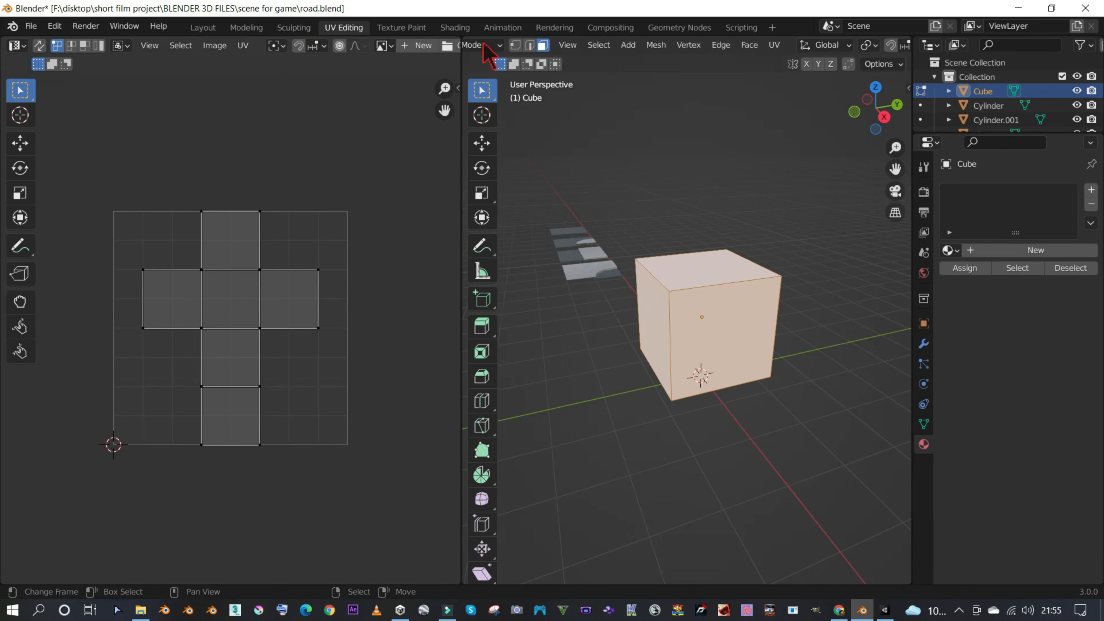
left_click(531, 45)
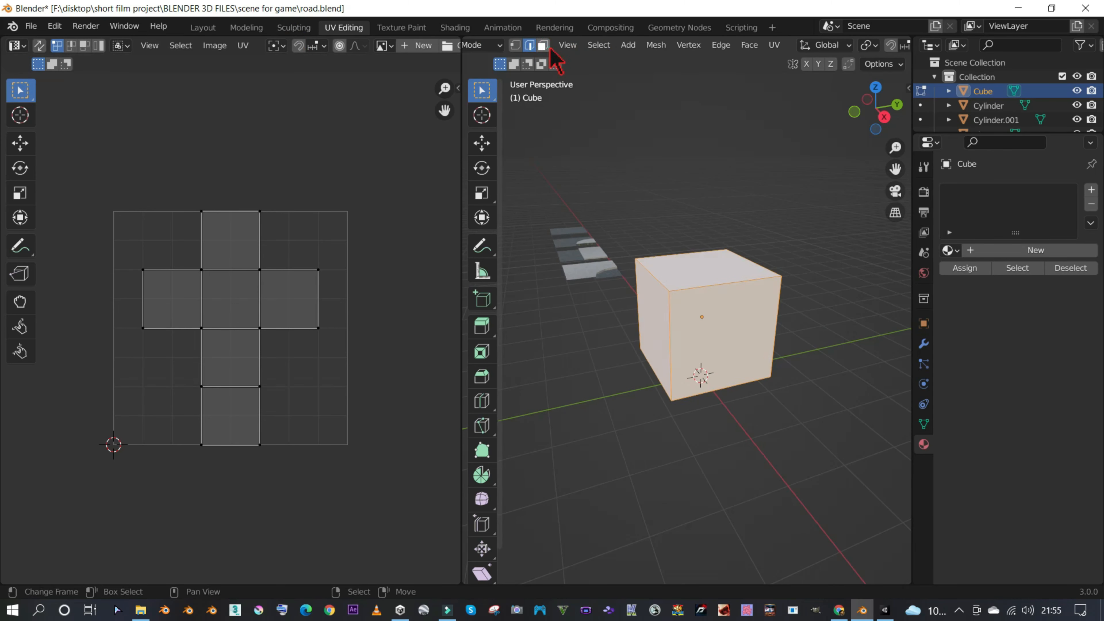
right_click(760, 347)
right_click(719, 271)
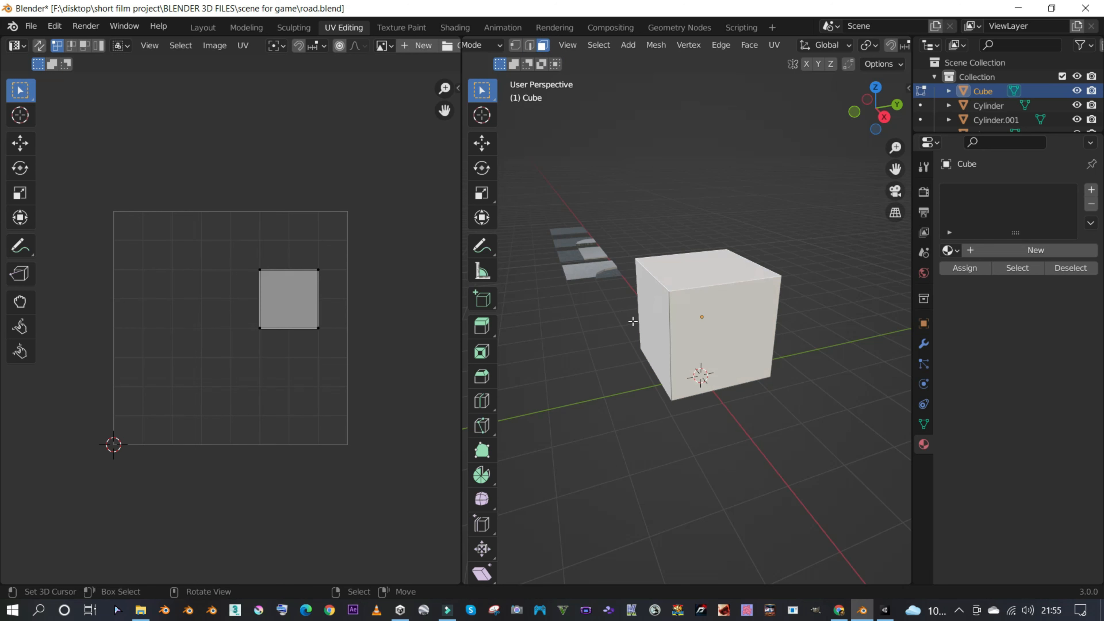
right_click(642, 320)
middle_click_drag(679, 344, 742, 305)
right_click(709, 270)
key("Tab")
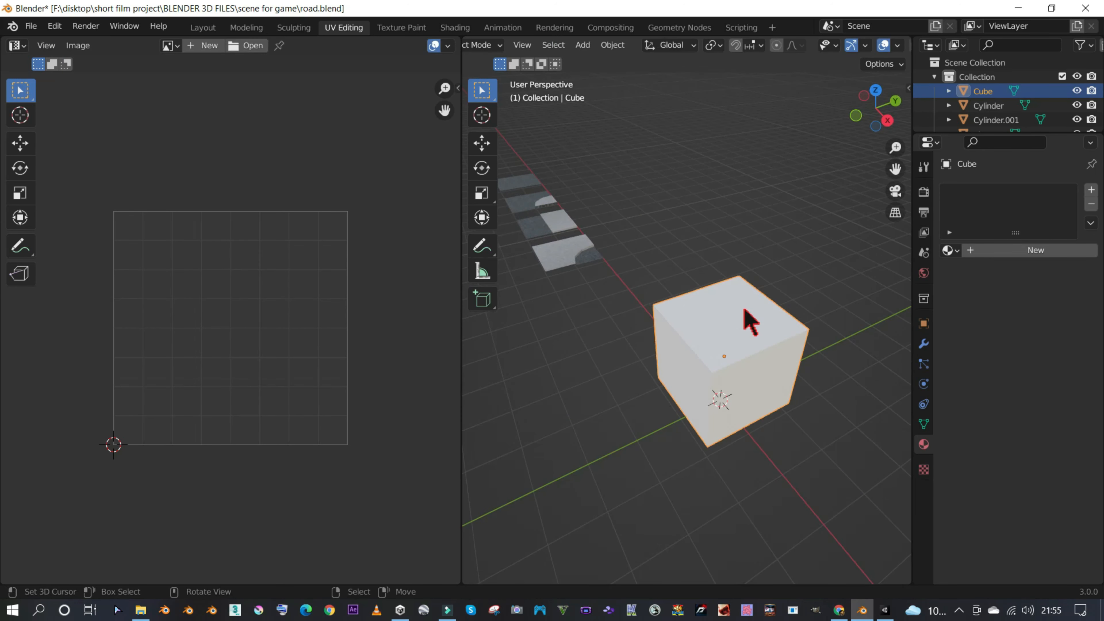
- Give the cube a new material with brics.jpg as the image texture for its base color
left_click(1040, 252)
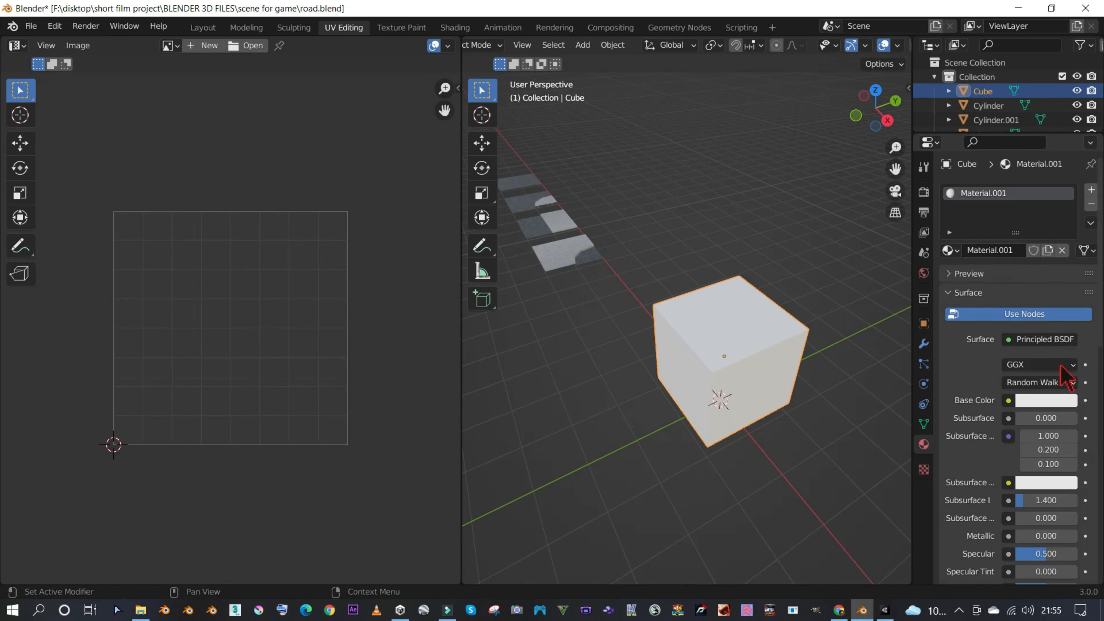
left_click(1009, 401)
left_click(735, 274)
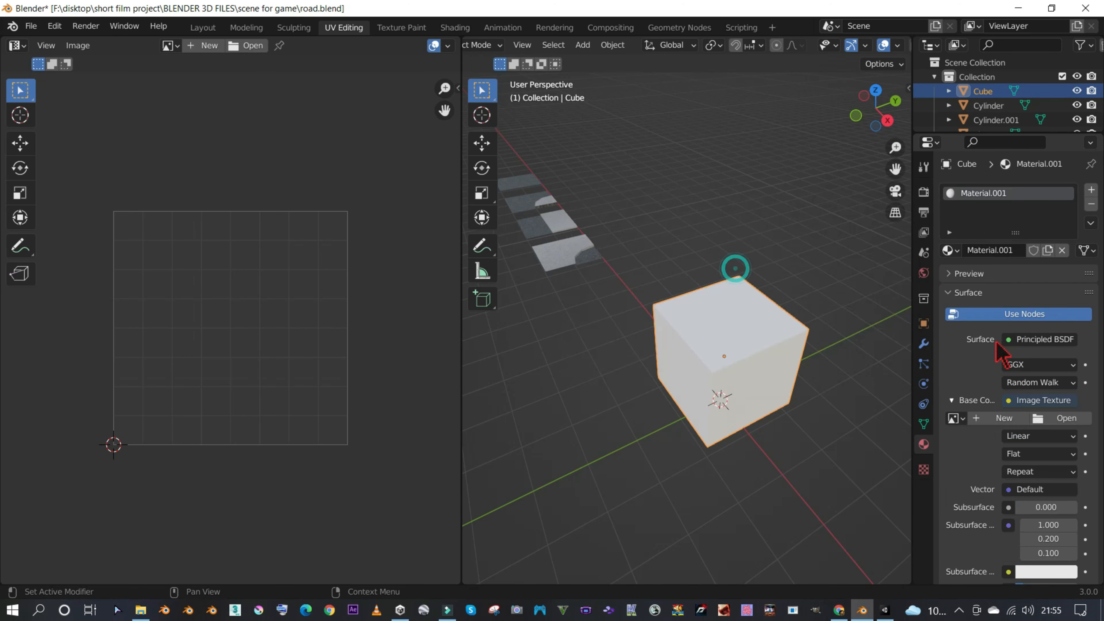
left_click(1061, 418)
double_click(424, 210)
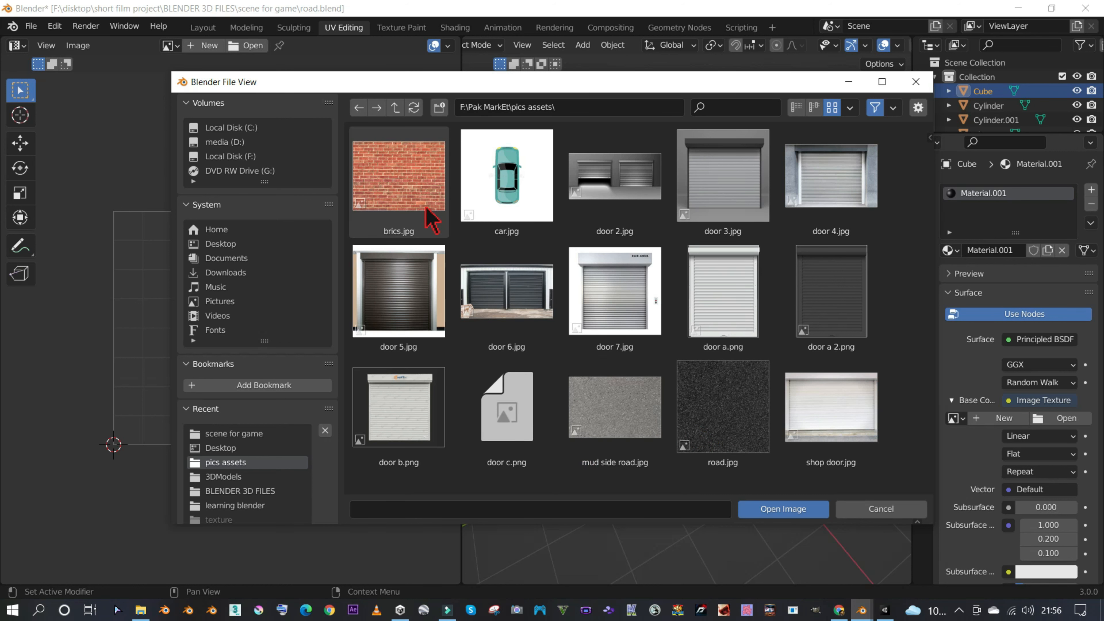
double_click(430, 217)
middle_click_drag(778, 316, 762, 322)
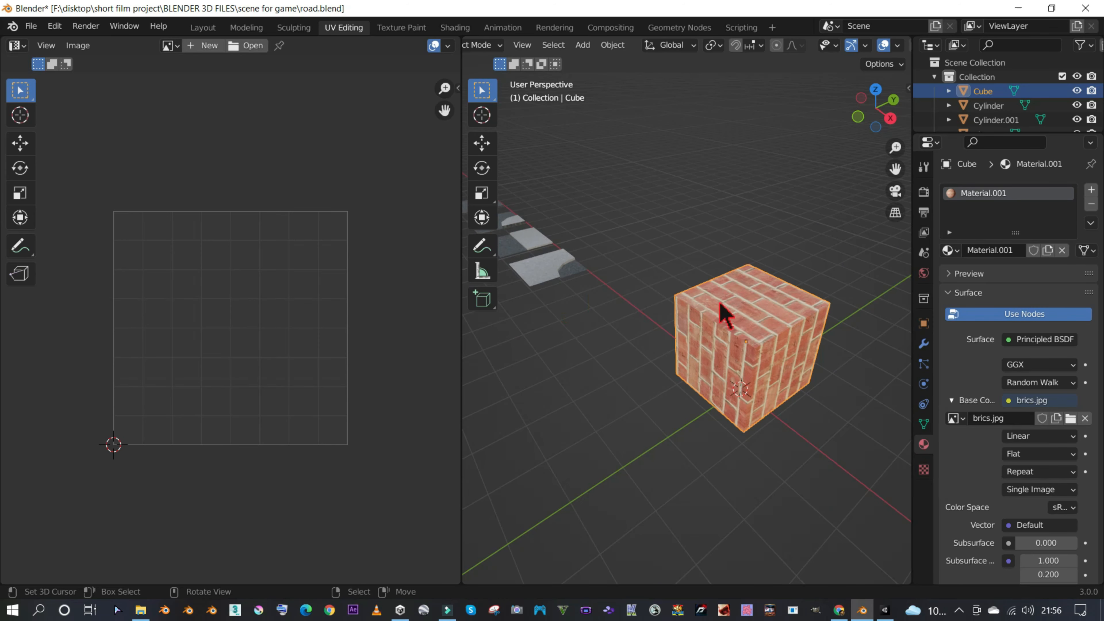
- Reopen the cube for mesh editing and examine where individual faces' UVs lie on the brick image
key("Tab")
scroll(303, 250, "down", 5)
scroll(221, 283, "up", 2)
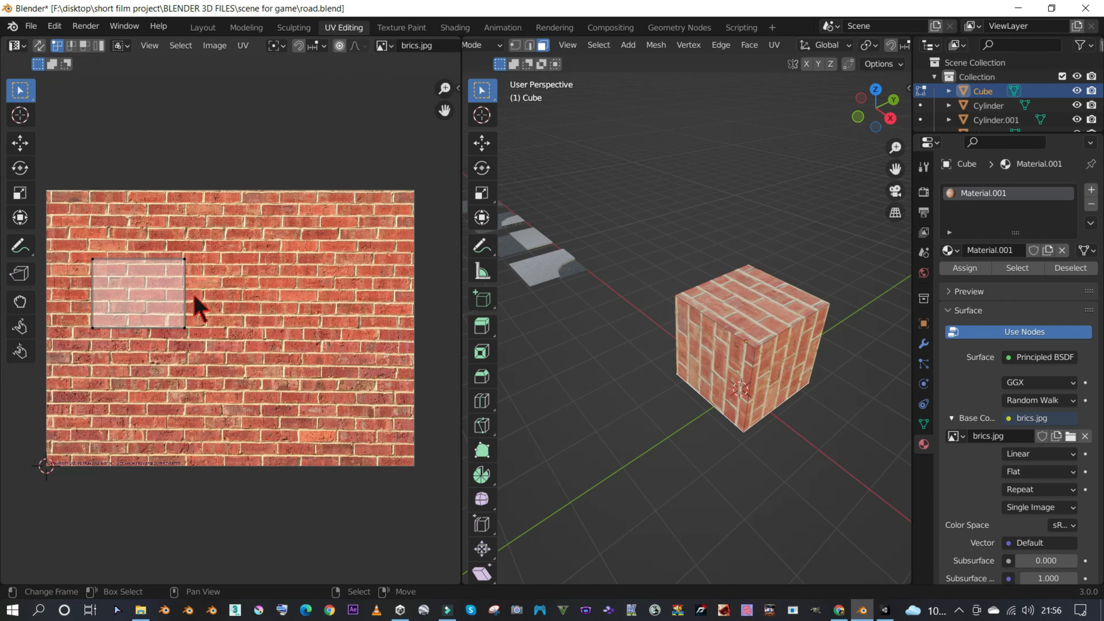
left_click(731, 307)
left_click(726, 361)
left_click(761, 361)
left_click(735, 319)
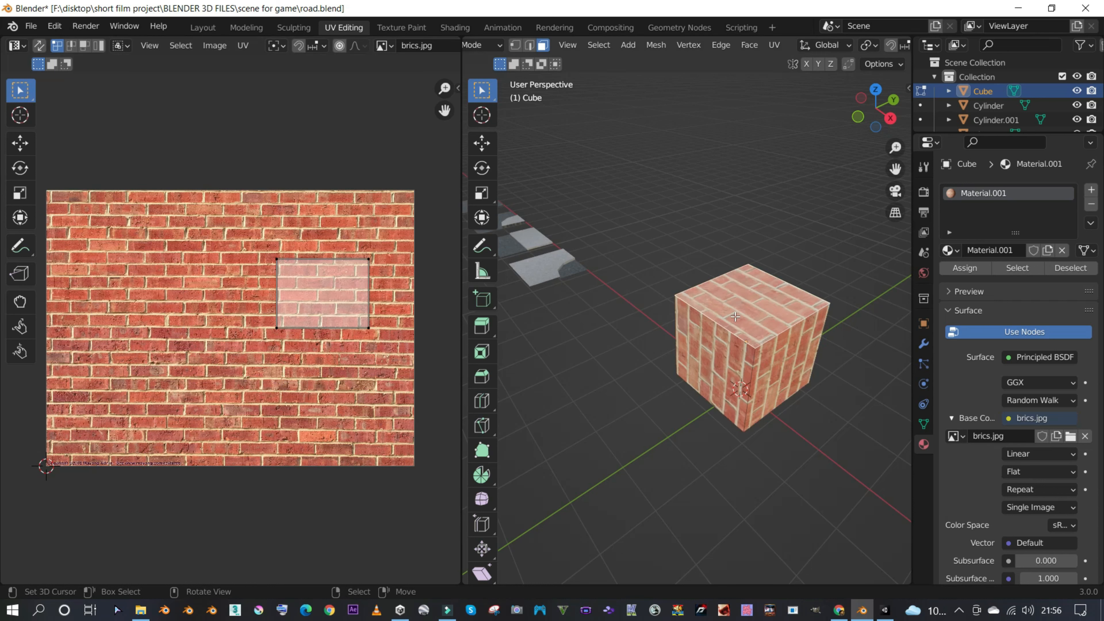
- Try moving one lower corner of the top face's UVs on the brick image and undo the change
left_click(369, 328)
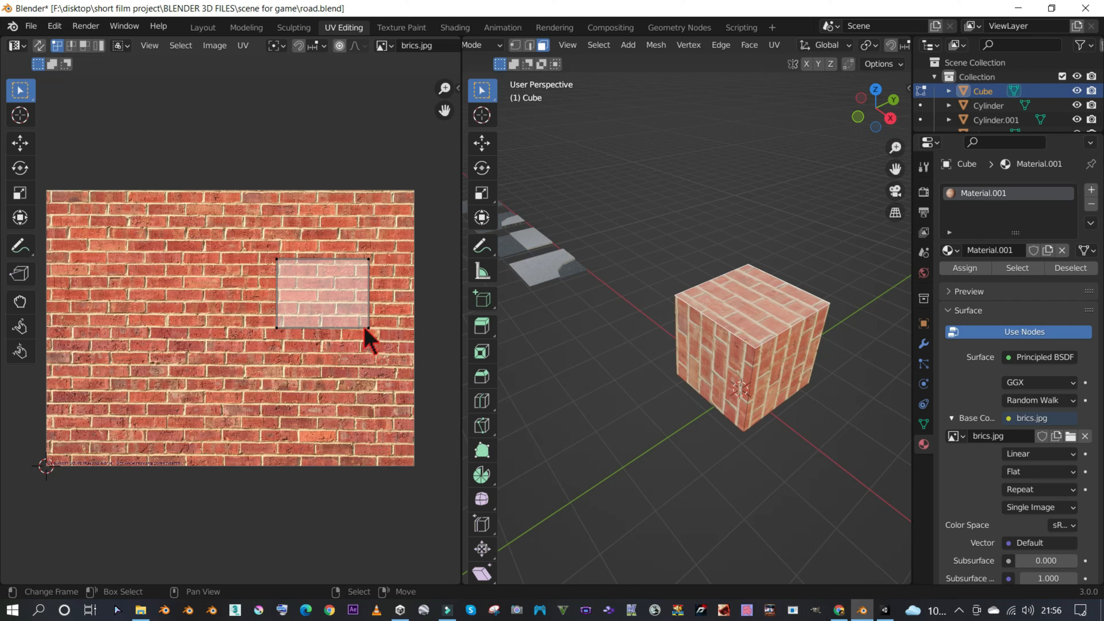
key("g")
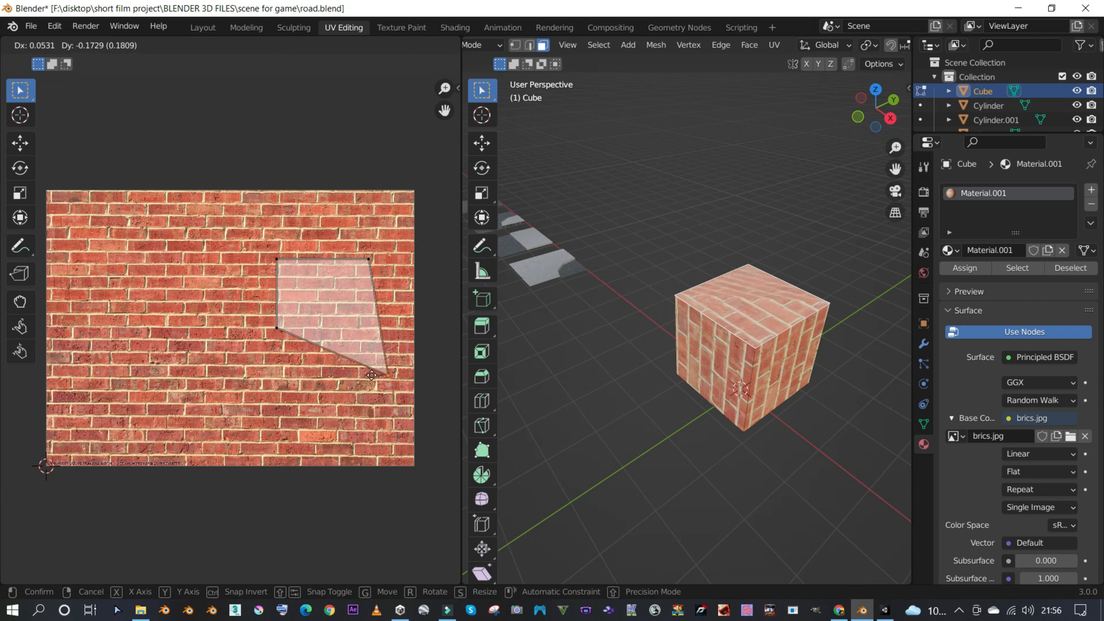
left_click(329, 377)
key("ctrl+z")
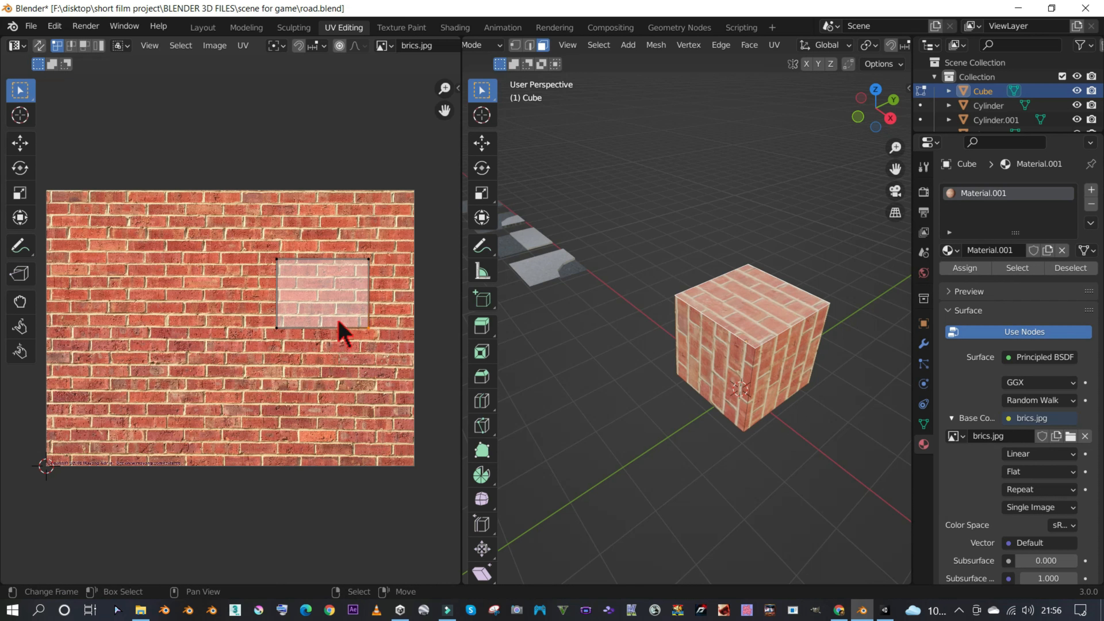
- Select all the cube's faces, scale their whole UV layout to more than twice its size, and inspect the brick pattern
key("Tab")
key("Tab")
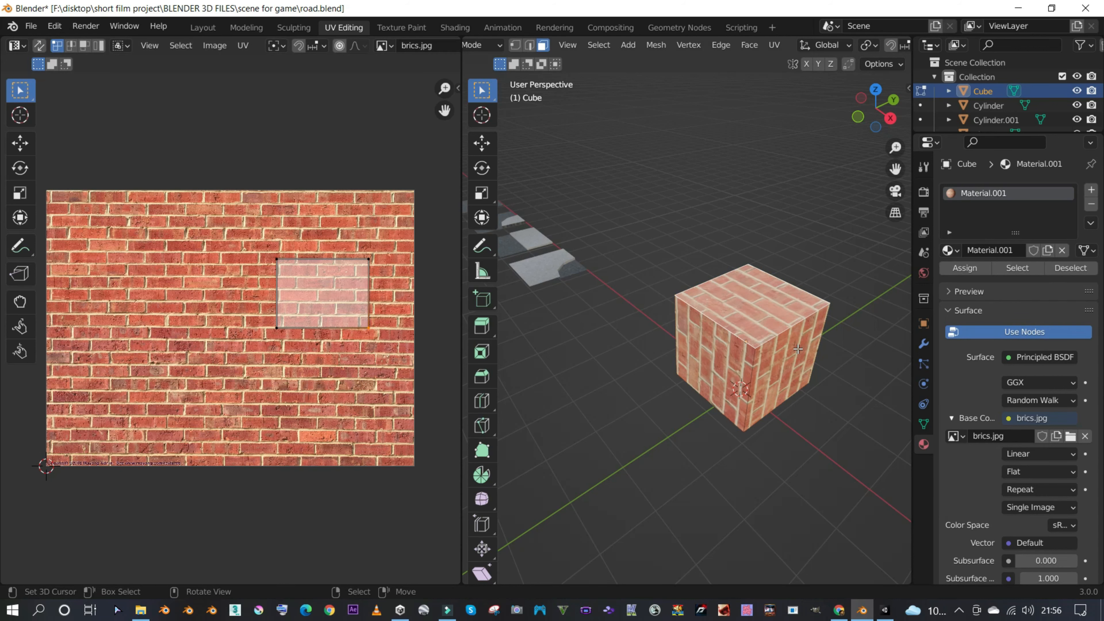
right_click(798, 349)
key("a")
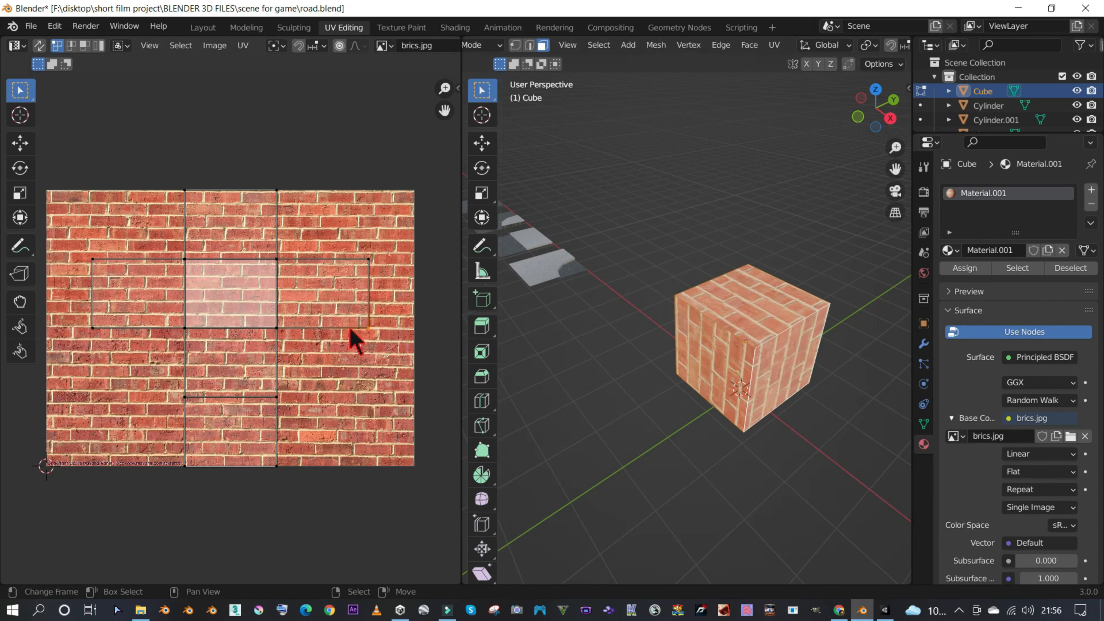
key("a")
key("s")
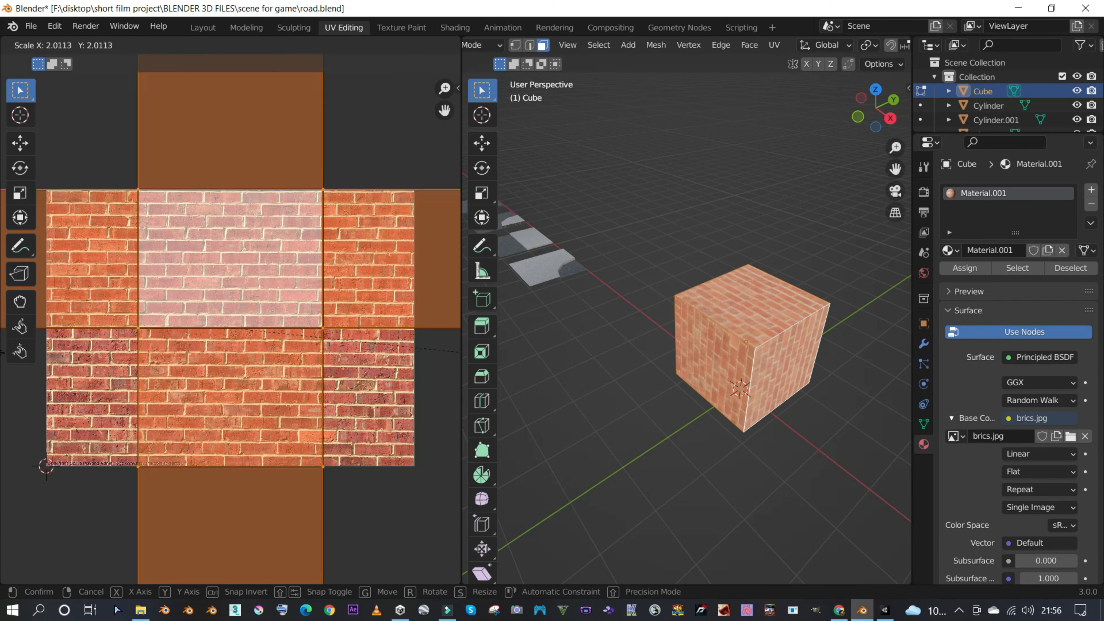
left_click(55, 372)
scroll(722, 396, "down", 3)
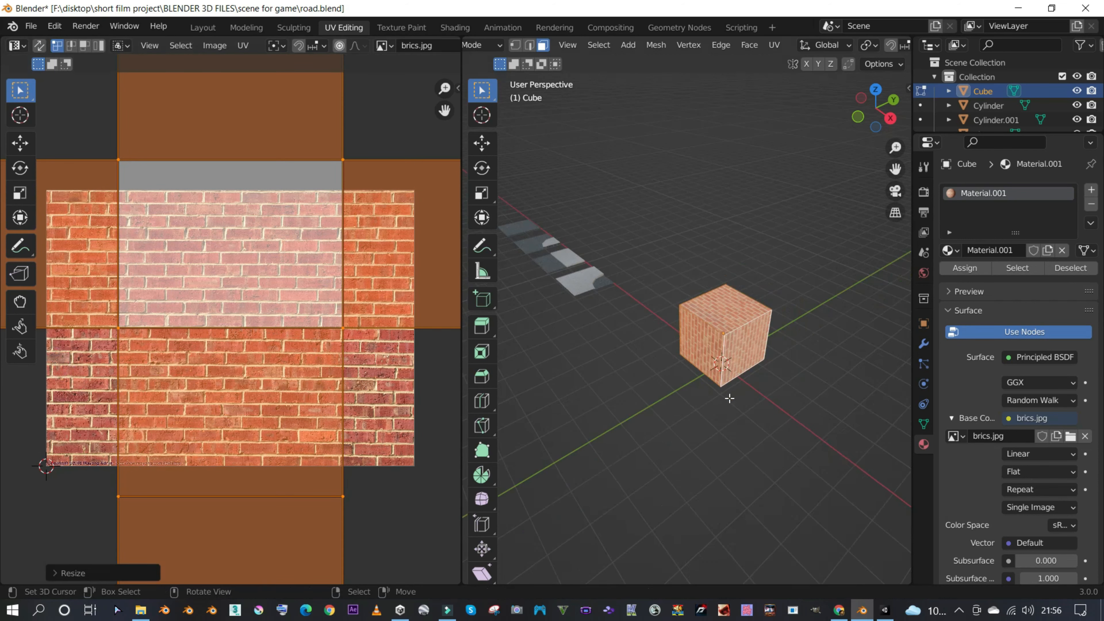
middle_click_drag(727, 397, 685, 325)
scroll(684, 325, "up", 7)
middle_click_drag(758, 314, 732, 347)
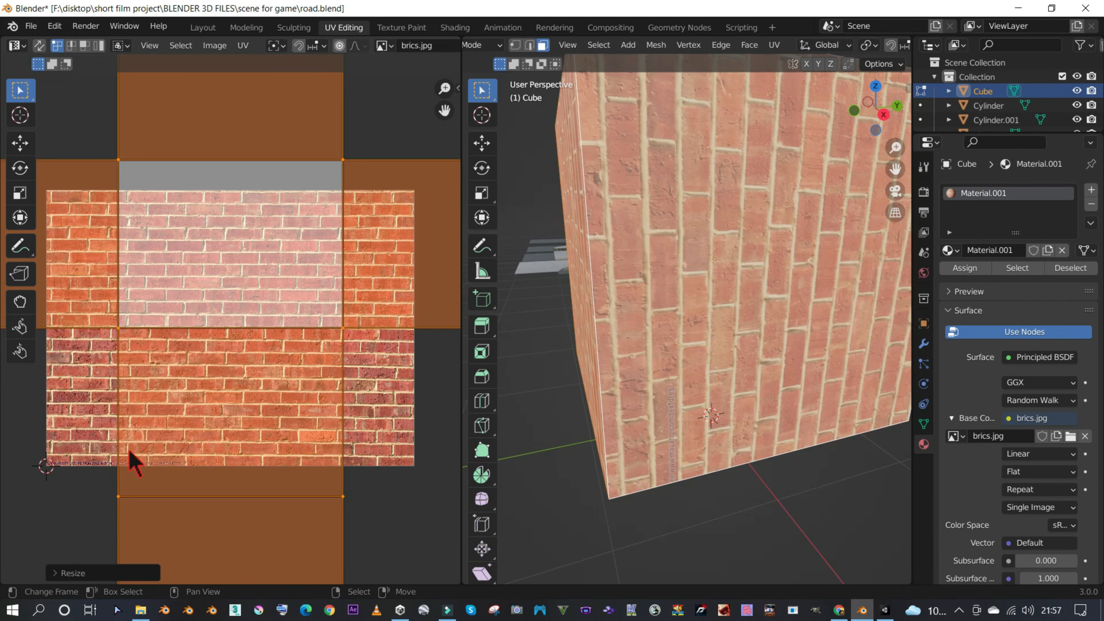
- Scale the cube's whole UV layout up further over the brick image, to about 1.9 times its size
key("s")
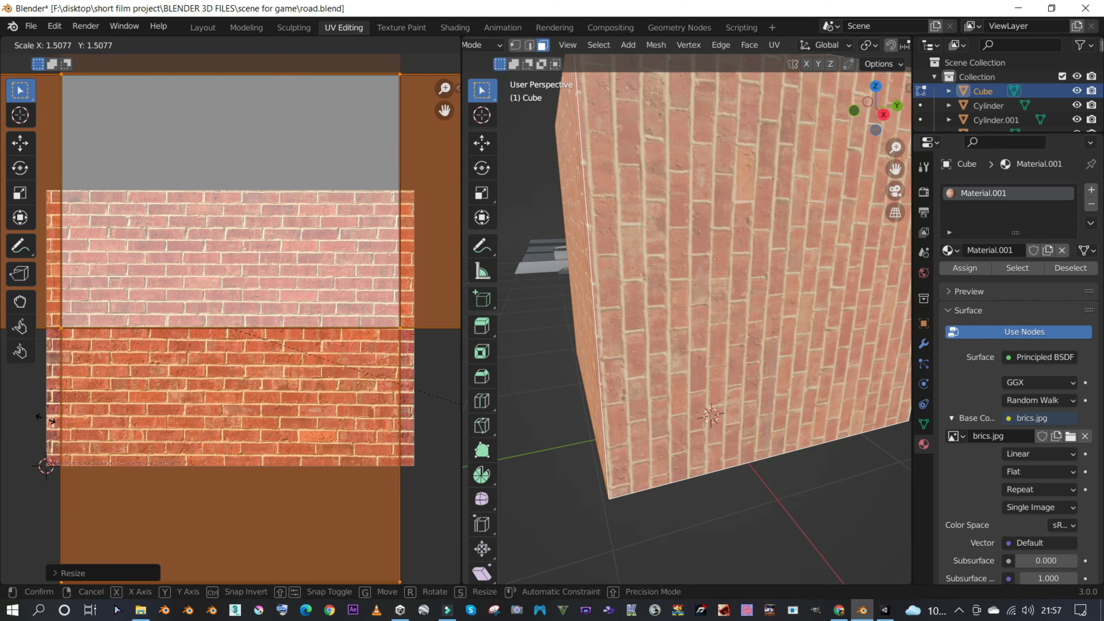
left_click(95, 431)
scroll(638, 301, "down", 8)
middle_click_drag(668, 298, 595, 356)
scroll(721, 294, "up", 8)
key("s")
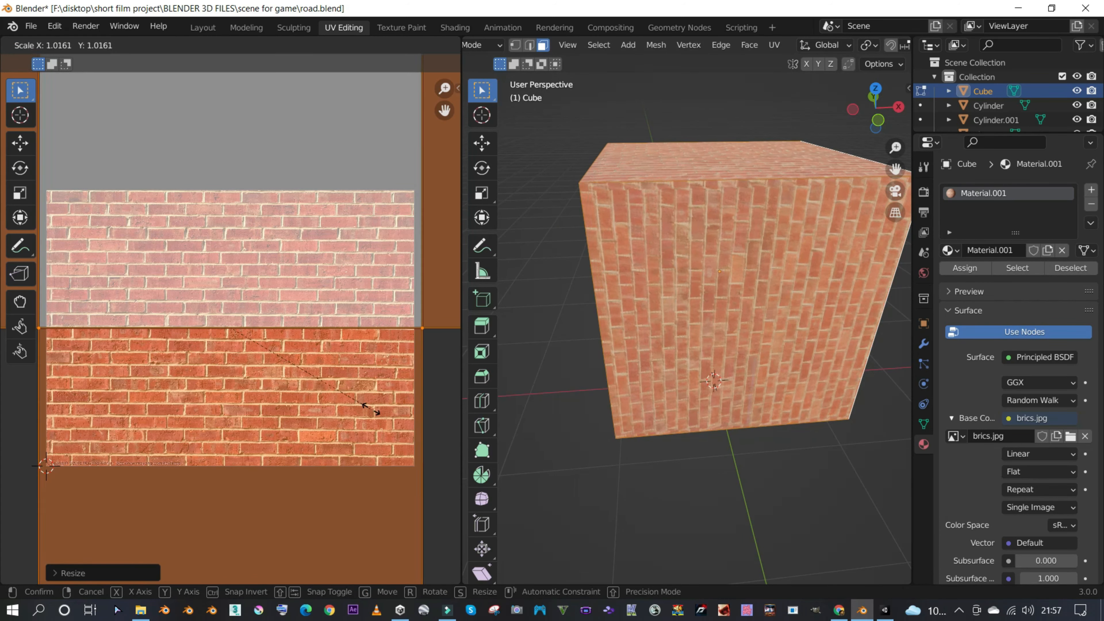
left_click(383, 416)
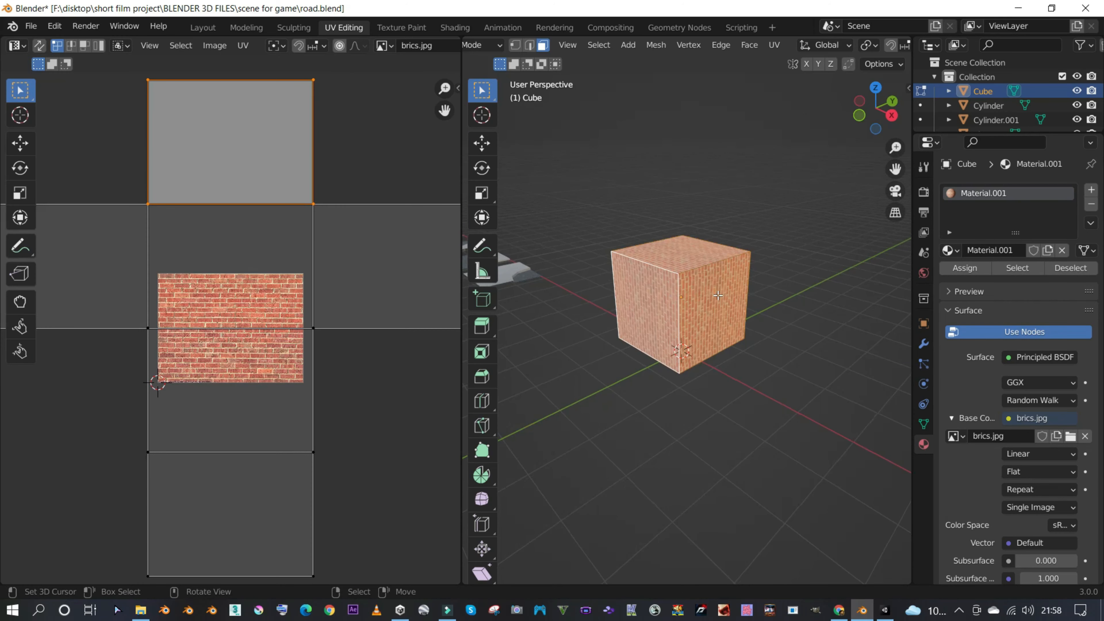
- Rotate the cube's whole UV layout by 90° and enlarge it to about 1.4 times its size
key("a")
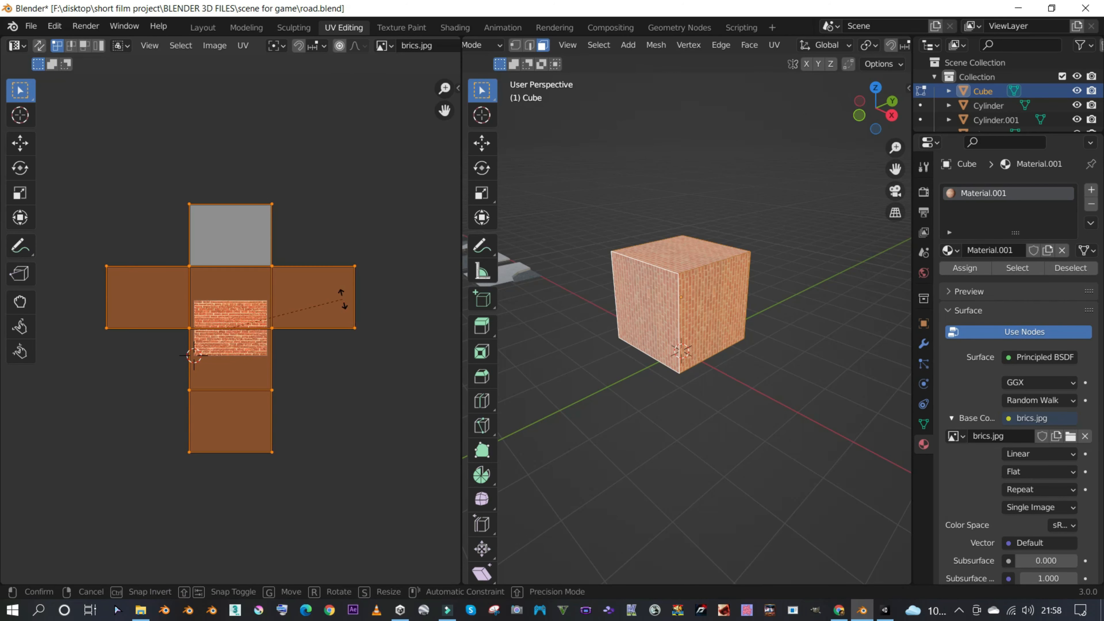
type("r90")
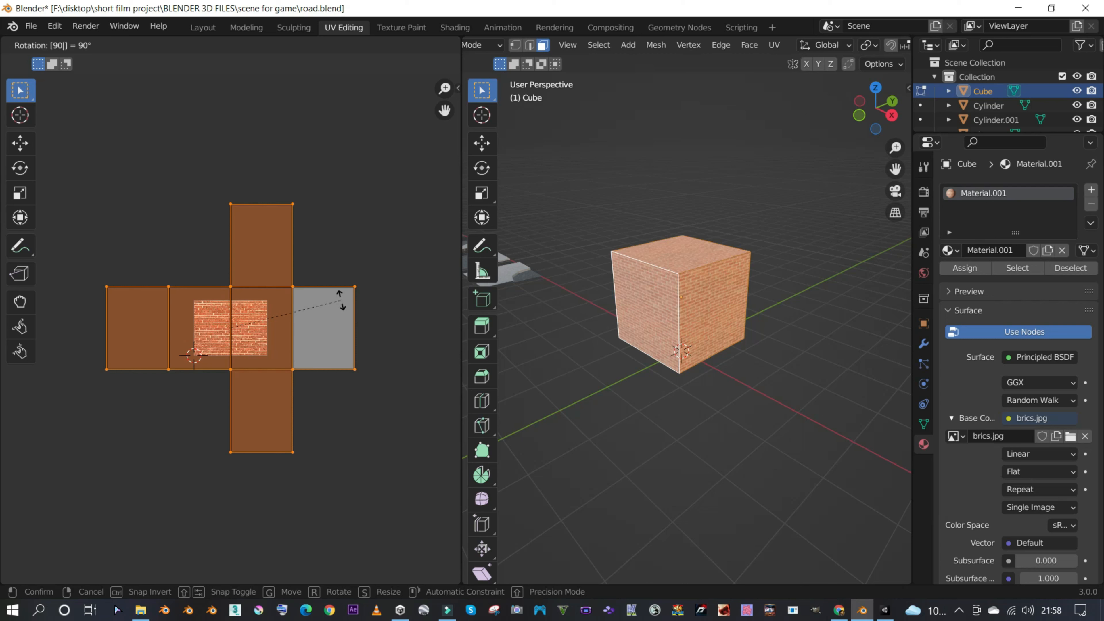
key("Return")
key("s")
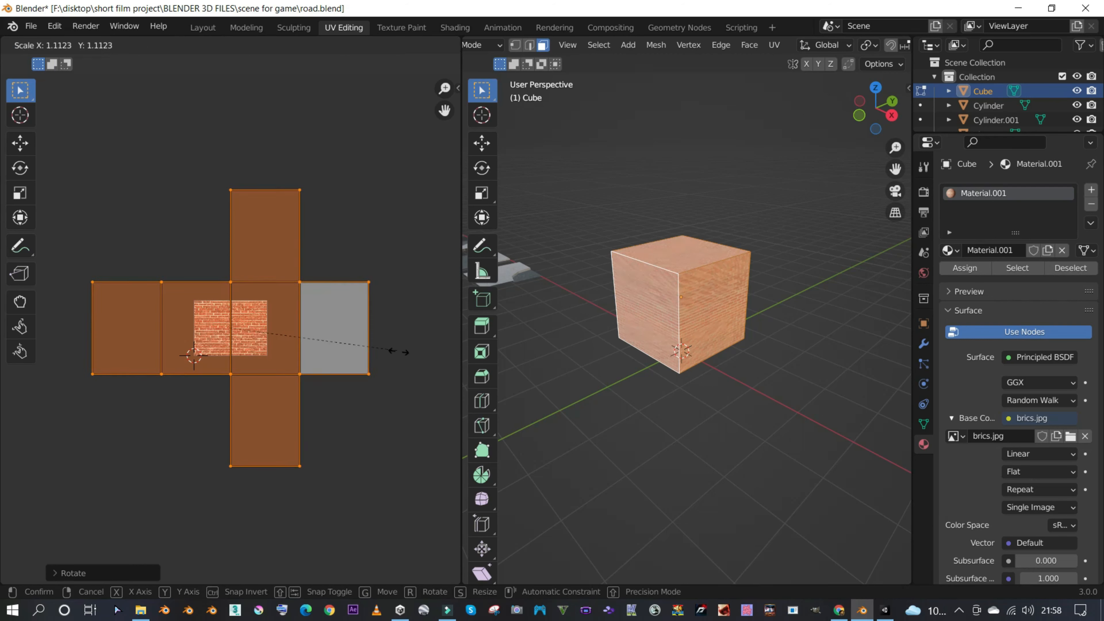
left_click(419, 354)
scroll(582, 331, "up", 5)
middle_click_drag(583, 331, 621, 324)
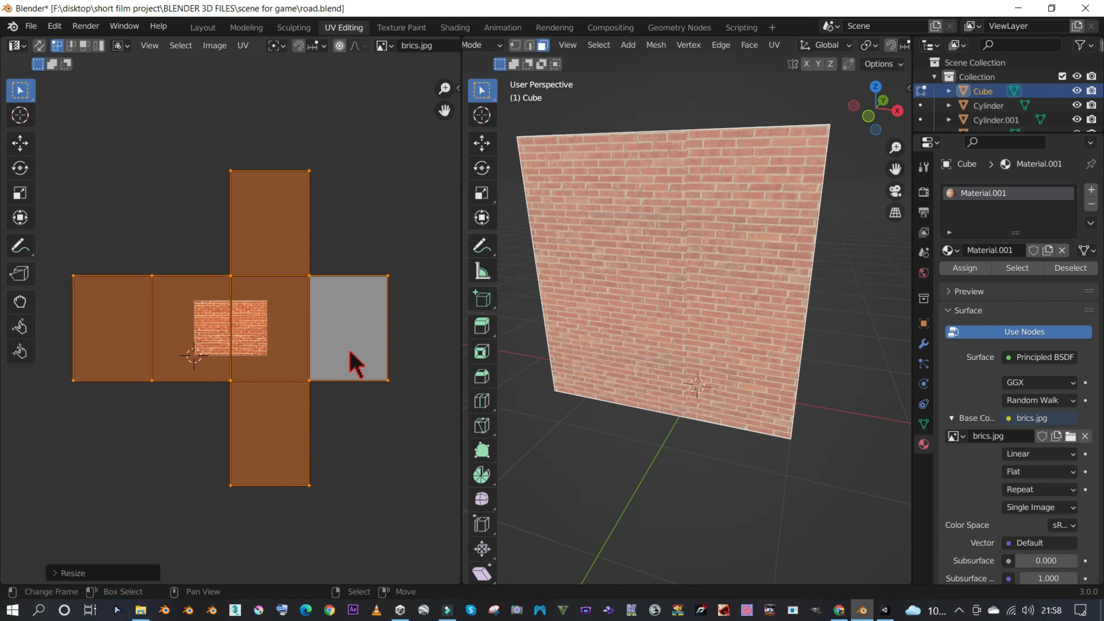
key("s")
left_click(383, 377)
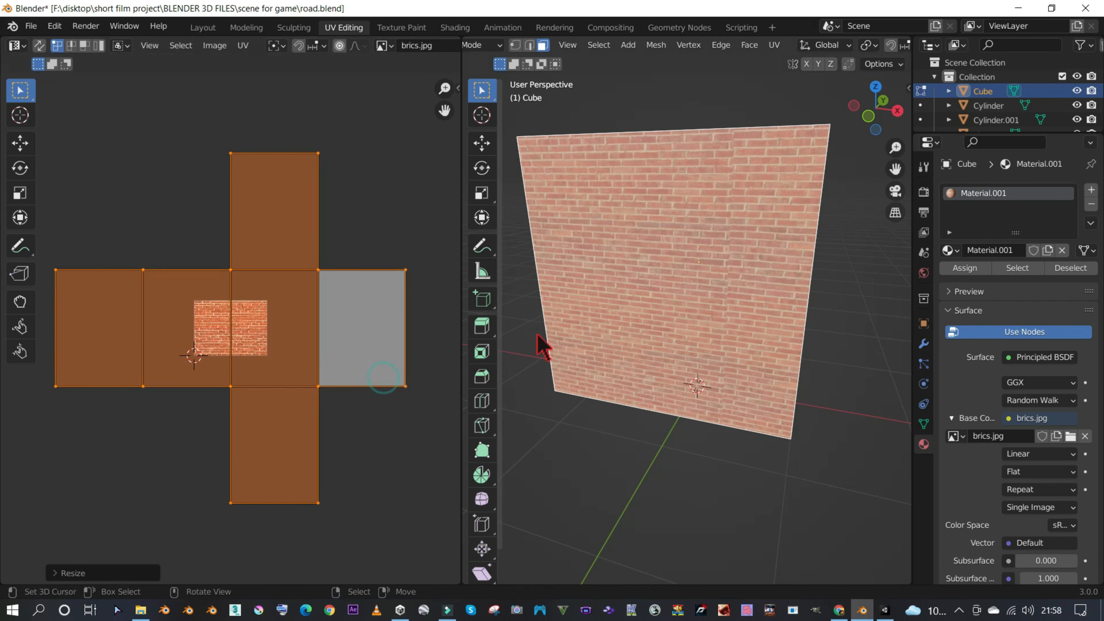
key("Tab")
scroll(544, 346, "down", 4)
middle_click_drag(641, 328, 492, 257)
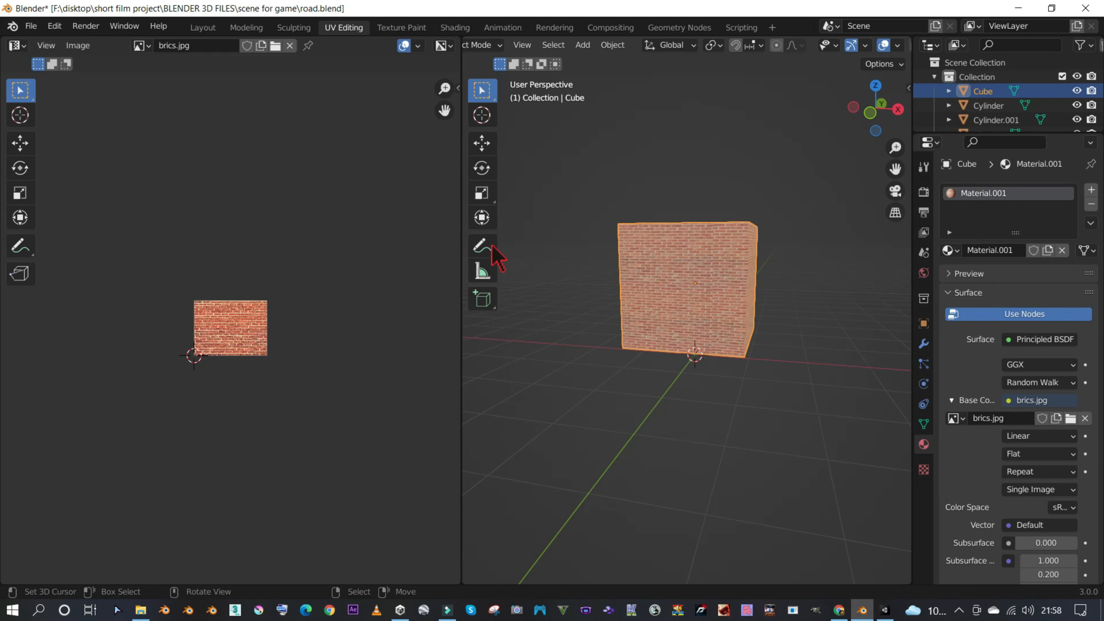
- In the Layout workspace, extrude the cube's front face in place and scale it inward to about 0.8
left_click(206, 29)
middle_click_drag(612, 267, 605, 334)
scroll(626, 230, "up", 4)
scroll(586, 320, "down", 2)
key("Tab")
right_click(478, 248)
right_click(730, 252, "shift")
right_click(497, 454, "shift")
right_click(689, 462, "shift")
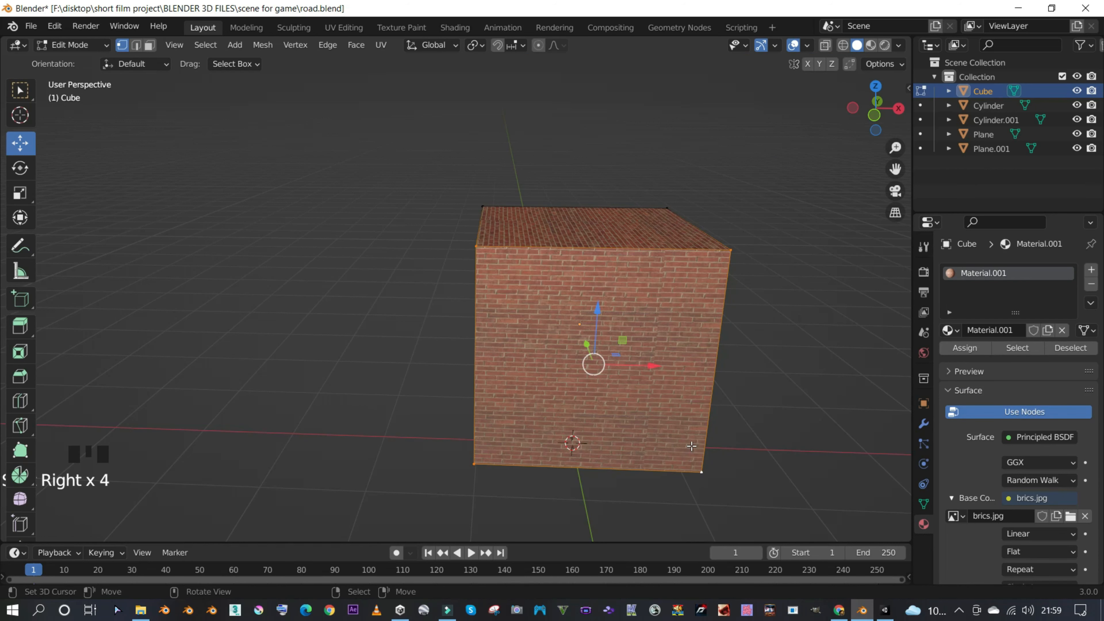
key("e")
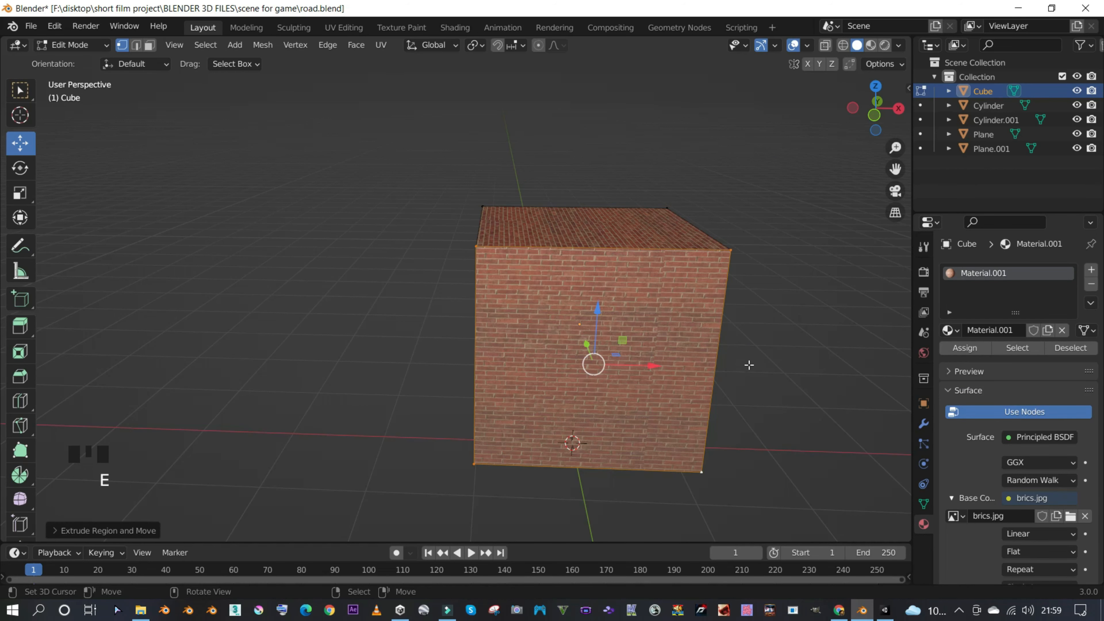
key("s")
left_click(723, 362)
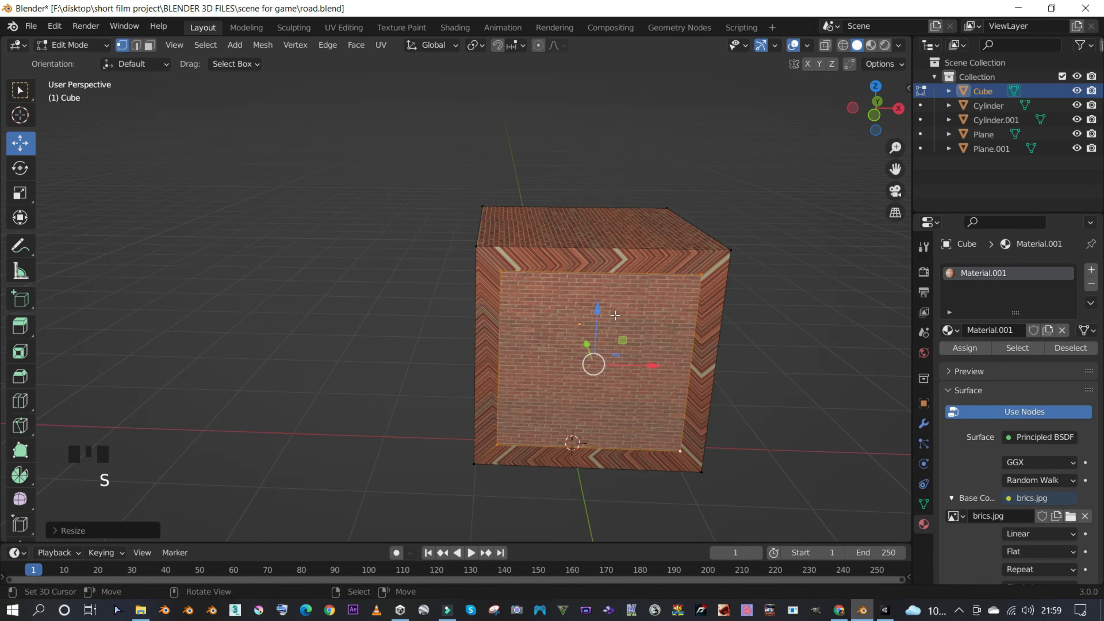
- Move the inset front panel vertically so that its lower edge sits at the base of the cube
left_click_drag(603, 309, 600, 327)
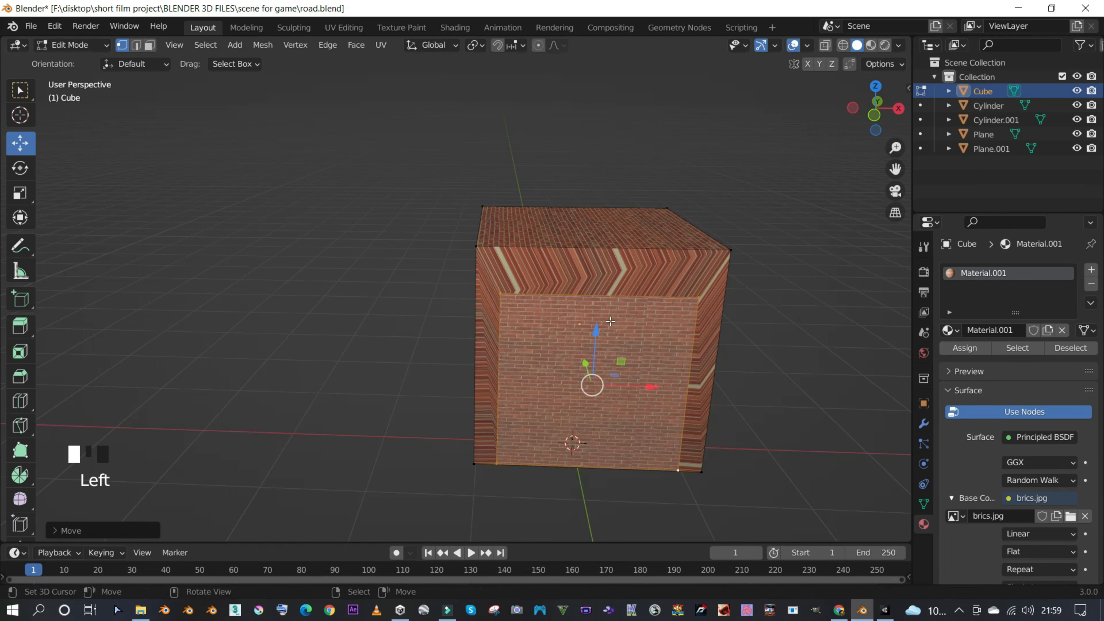
scroll(599, 287, "up", 2)
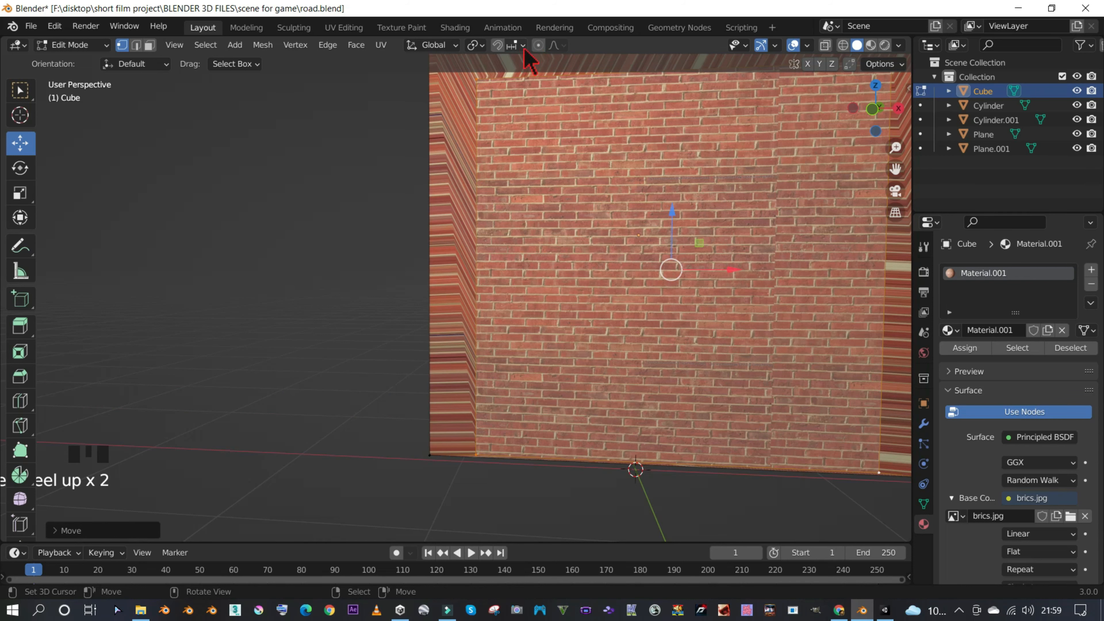
left_click_drag(670, 224, 669, 209)
scroll(680, 231, "down", 4)
scroll(687, 244, "up", 2)
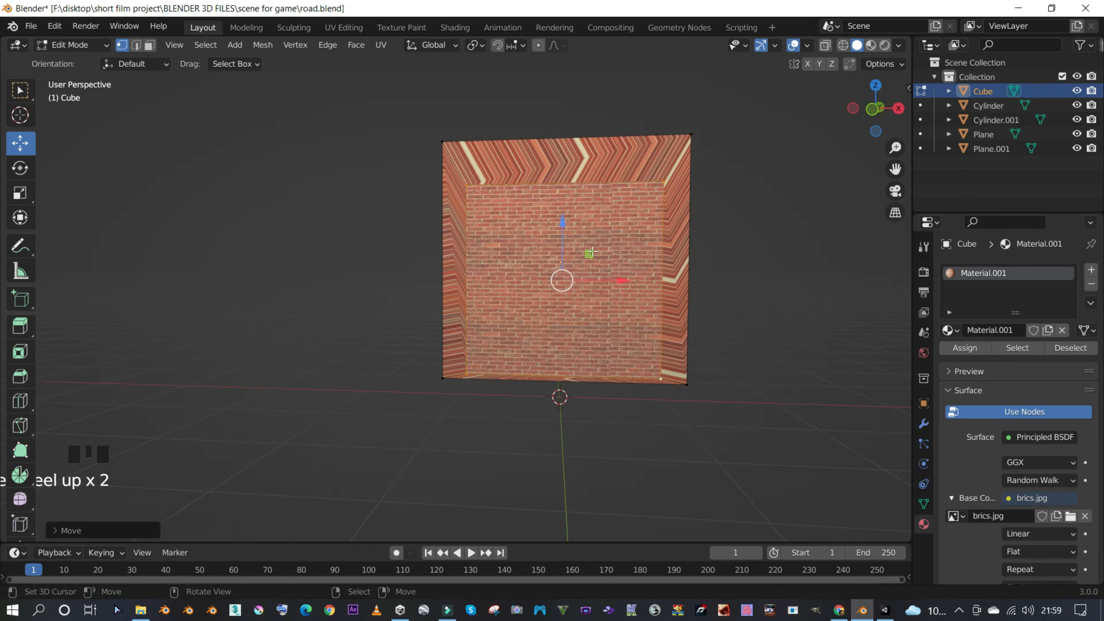
- Narrow the inset front panel to about 0.75 along X, then enlarge it slightly and raise it to meet the cube's base
key("s")
right_click(650, 263)
key("s")
right_click(644, 265)
key("s")
right_click(692, 181)
key("s")
key("x")
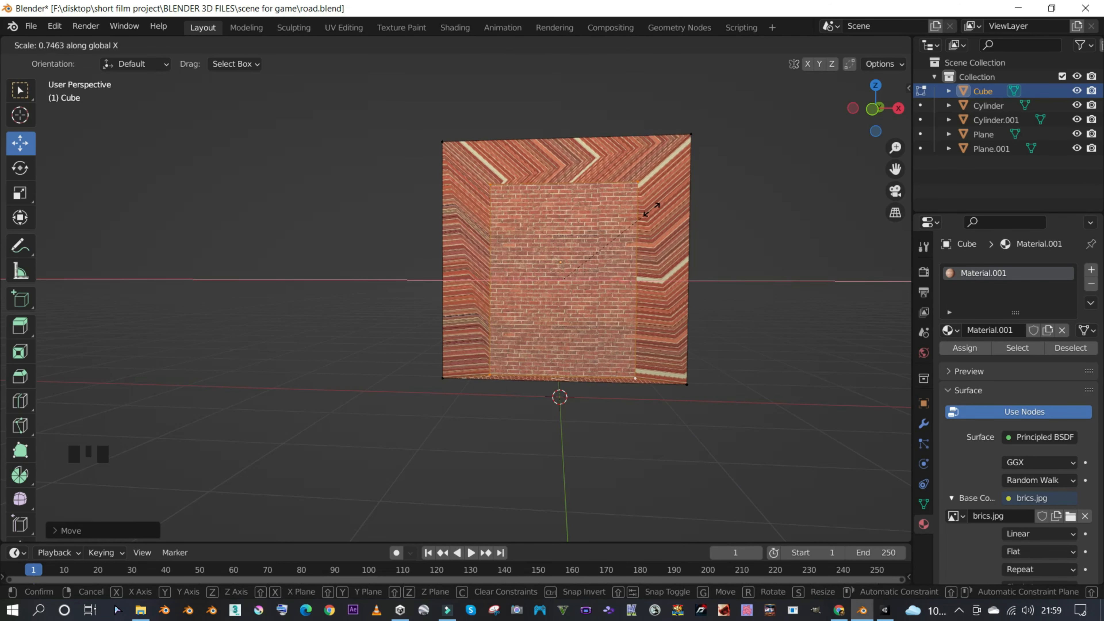
left_click(652, 212)
key("s")
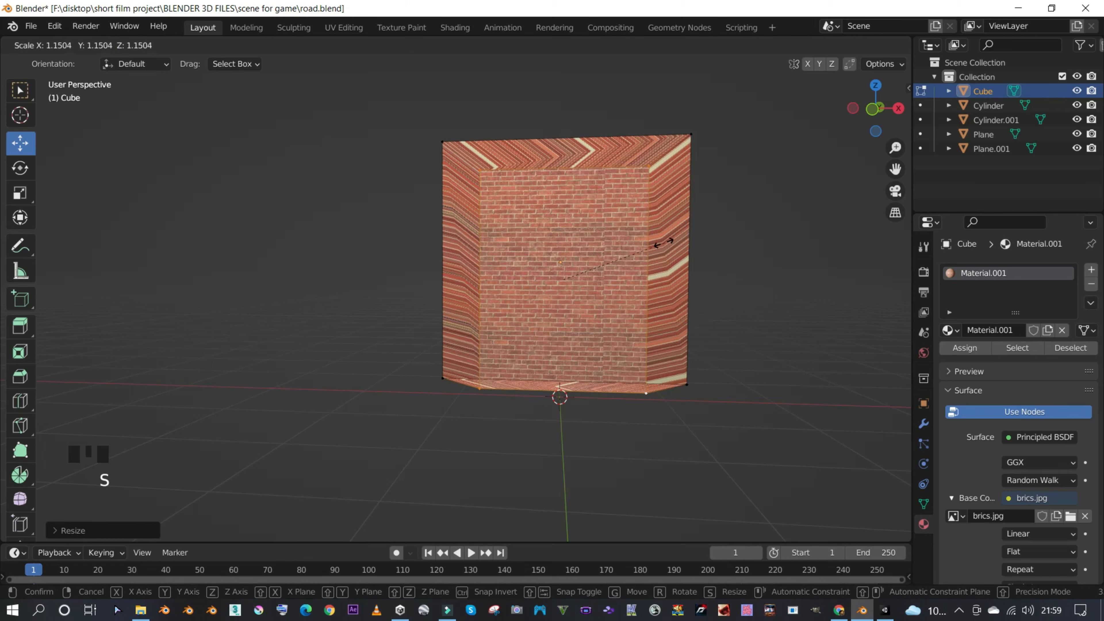
left_click(657, 245)
left_click_drag(564, 219, 567, 210)
- Examine the inner and outer corner vertices of the front frame and the stretched bricks between them
key("Tab")
middle_click_drag(614, 204, 636, 224)
key("Tab")
right_click(636, 224)
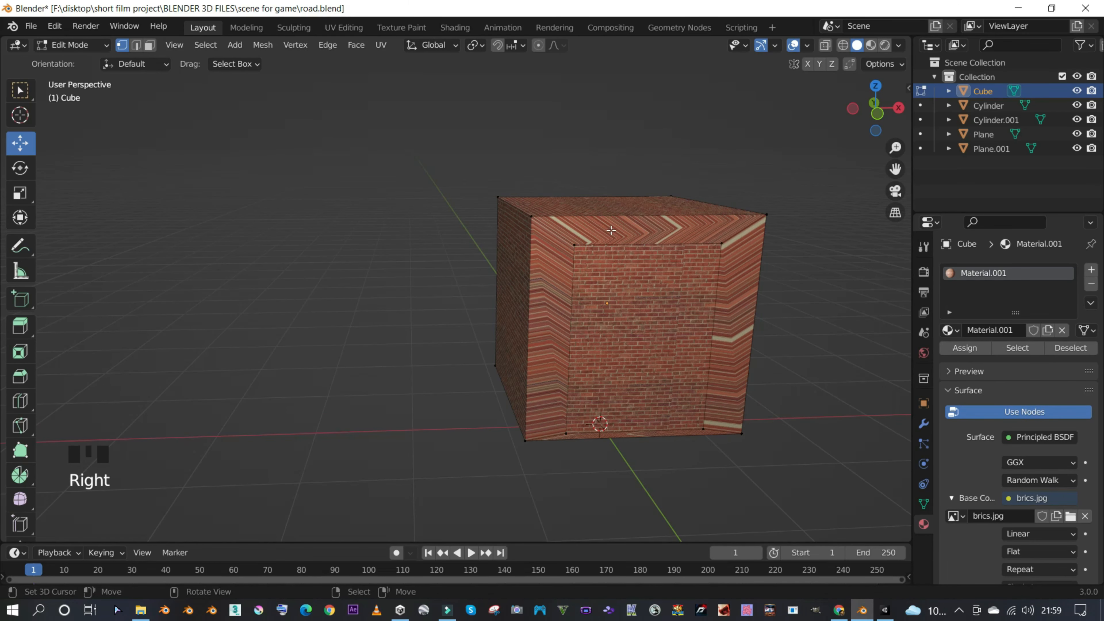
right_click(574, 245)
right_click(532, 216)
scroll(485, 137, "up", 3)
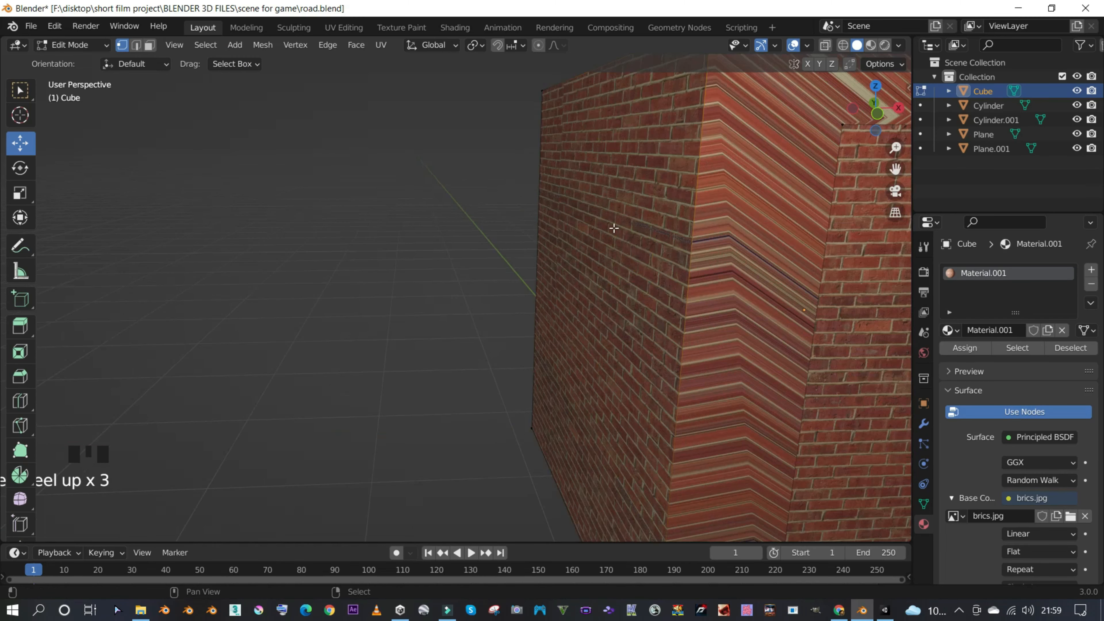
middle_click_drag(614, 226, 547, 221, "shift")
right_click(628, 169, "shift")
key("l")
right_click(620, 171)
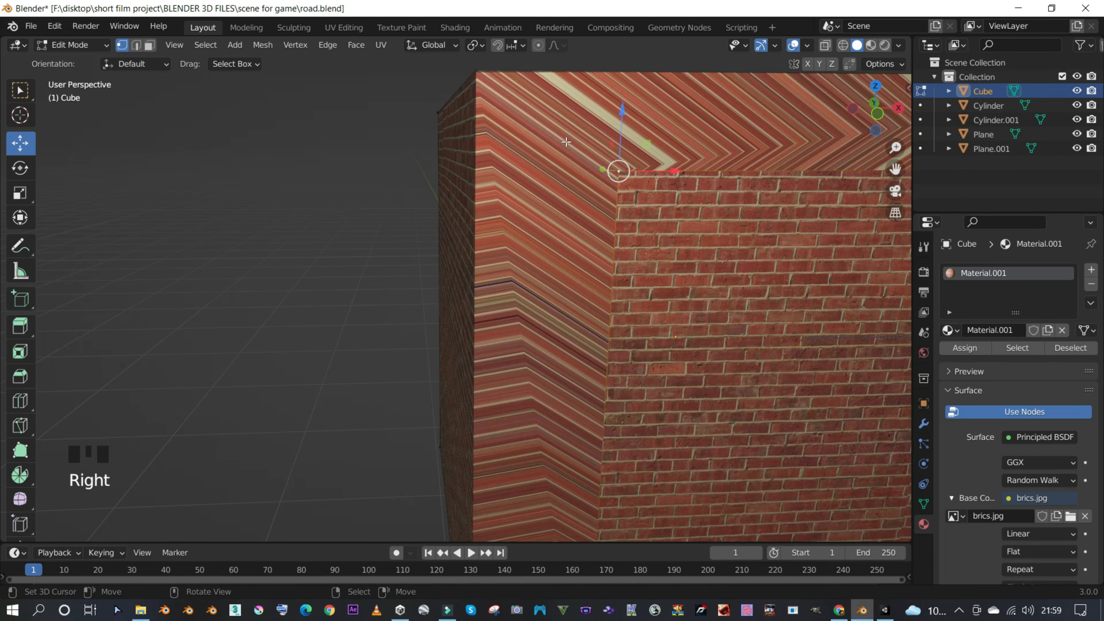
scroll(554, 217, "down", 2)
right_click(514, 175, "shift")
- Examine the stretched brick texture on the frame faces around the inset panel of the whole cube
middle_click_drag(605, 212, 496, 274)
key("z")
scroll(562, 229, "down", 2)
key("Tab")
key("z")
left_click(614, 250)
scroll(599, 229, "up", 3)
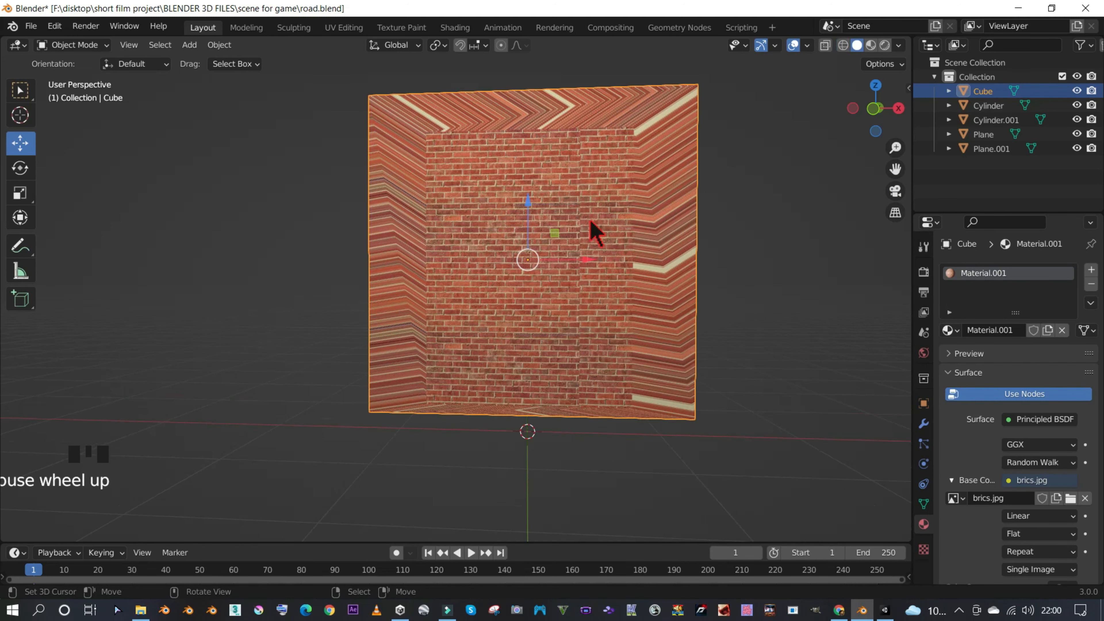
middle_click_drag(599, 229, 583, 208)
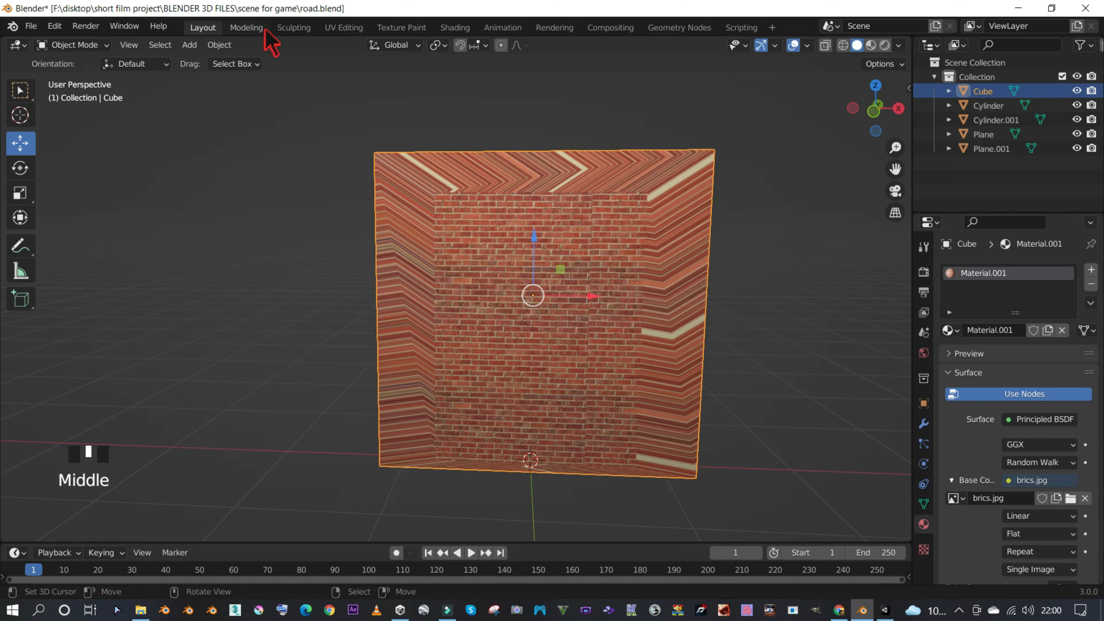
- In the UV Editing workspace, select the four frame faces around the inset panel and project their UVs from the front view
left_click(344, 28)
left_click(543, 45)
left_click(683, 228)
left_click(745, 308, "shift")
left_click(648, 301, "shift")
left_click(677, 351, "shift")
key("KP_1")
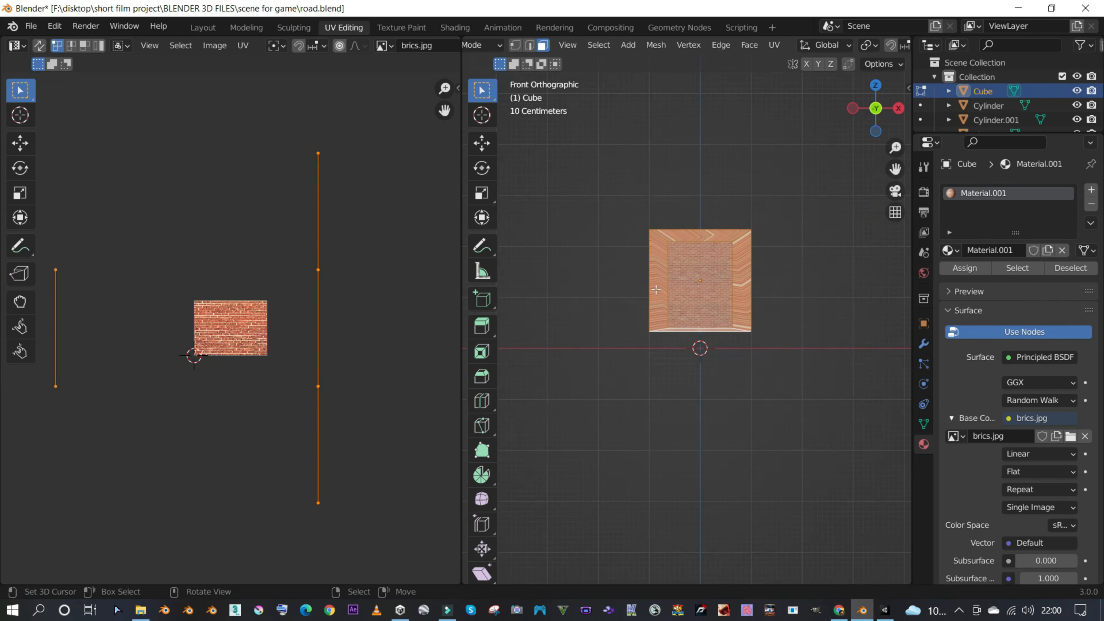
scroll(700, 304, "up", 3)
left_click(775, 45)
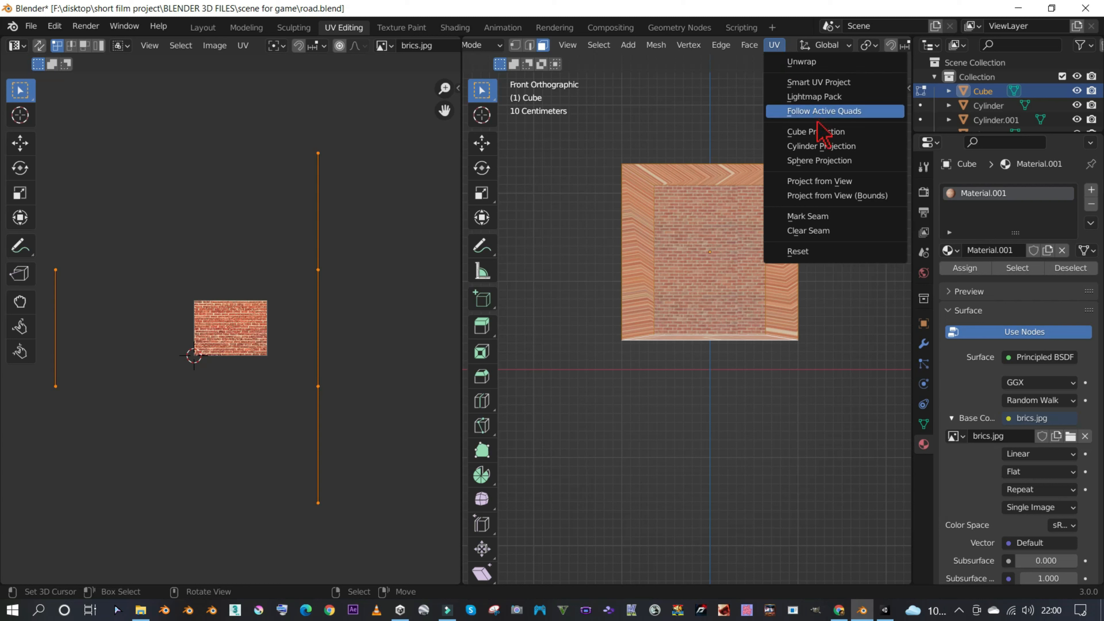
left_click(838, 180)
- Scale the frame faces' projected UVs to more than four times their size to match the surrounding brick size
scroll(266, 328, "up", 7)
key("s")
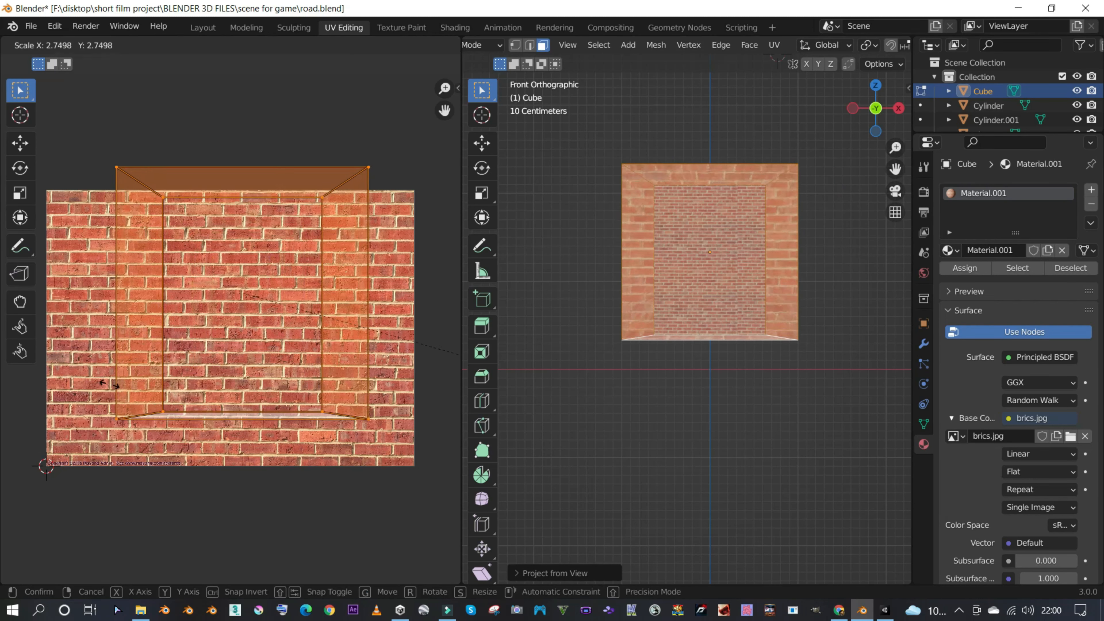
left_click(503, 336)
middle_click_drag(503, 335, 701, 330)
key("s")
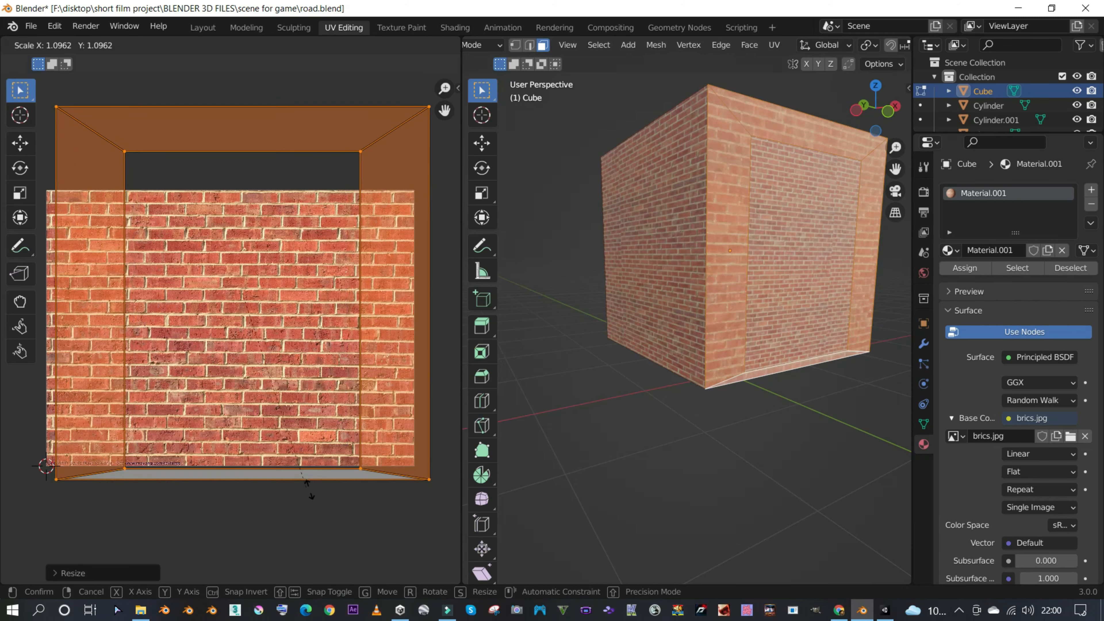
left_click(407, 510)
scroll(334, 409, "down", 2)
key("Tab")
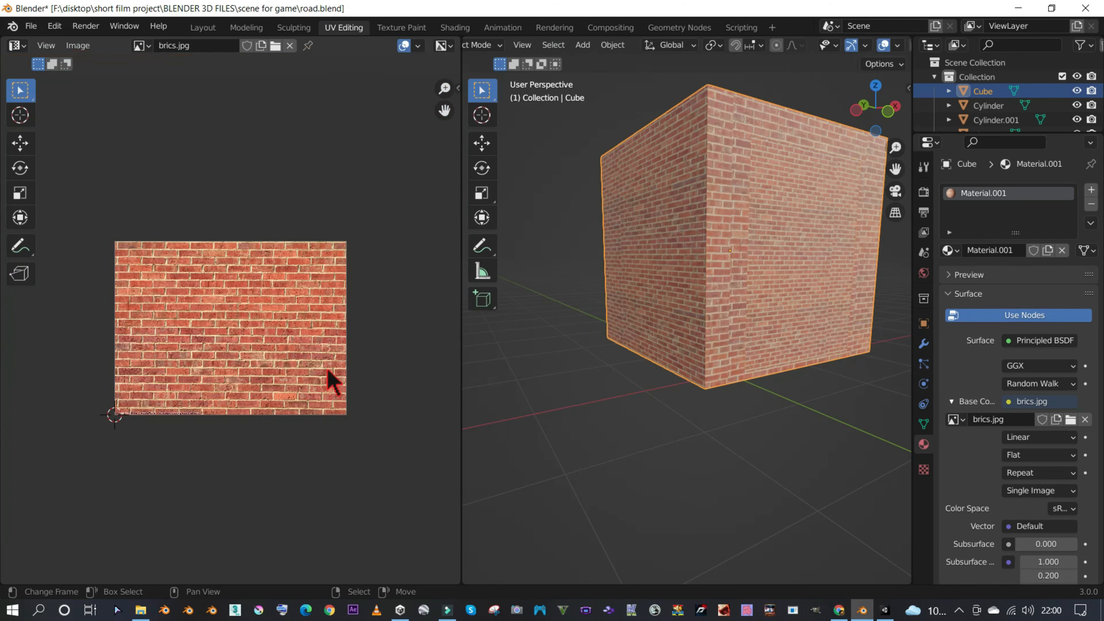
middle_click_drag(716, 304, 650, 307)
scroll(696, 270, "down", 1)
- Rename the cube's brick material to walls and add a second material named door
key("Tab")
key("Tab")
key("Tab")
key("Tab")
middle_click_drag(729, 251, 735, 282)
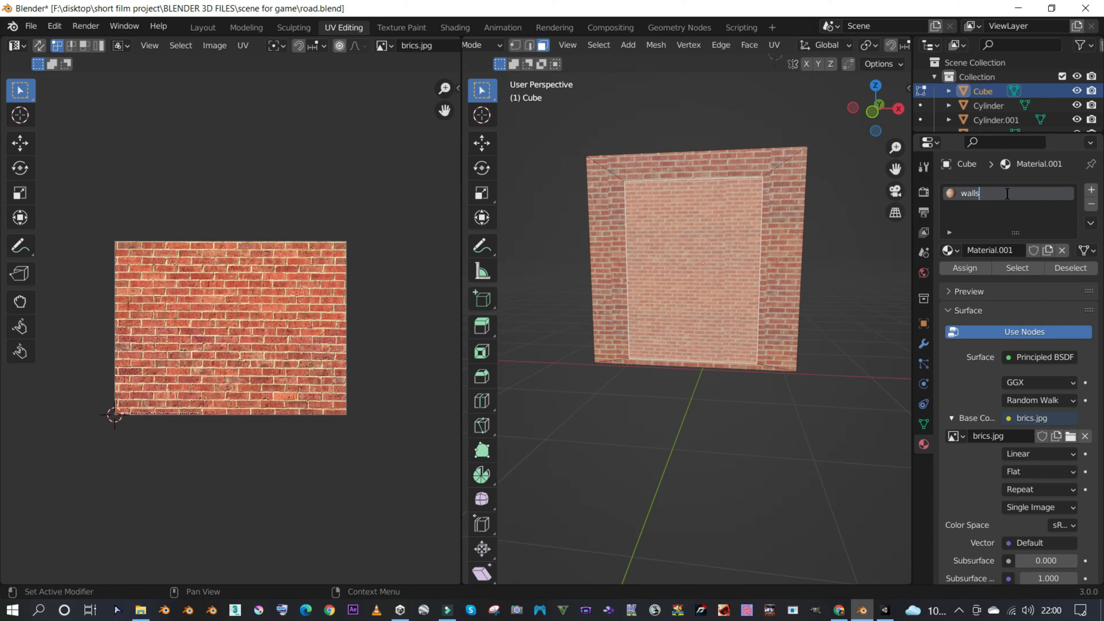
left_click(1091, 191)
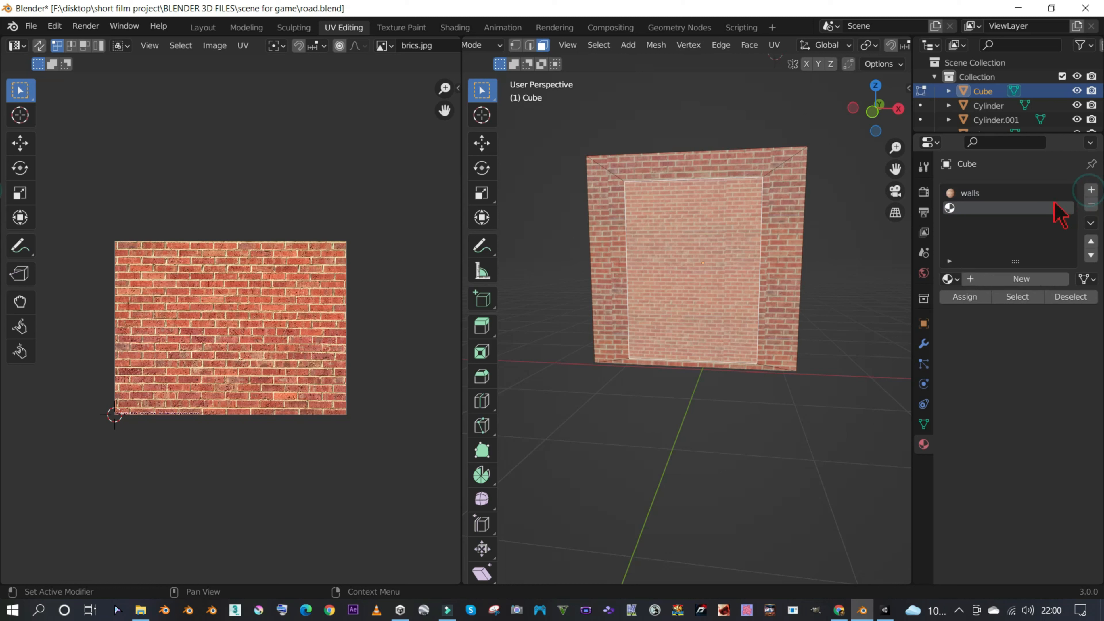
left_click(1024, 279)
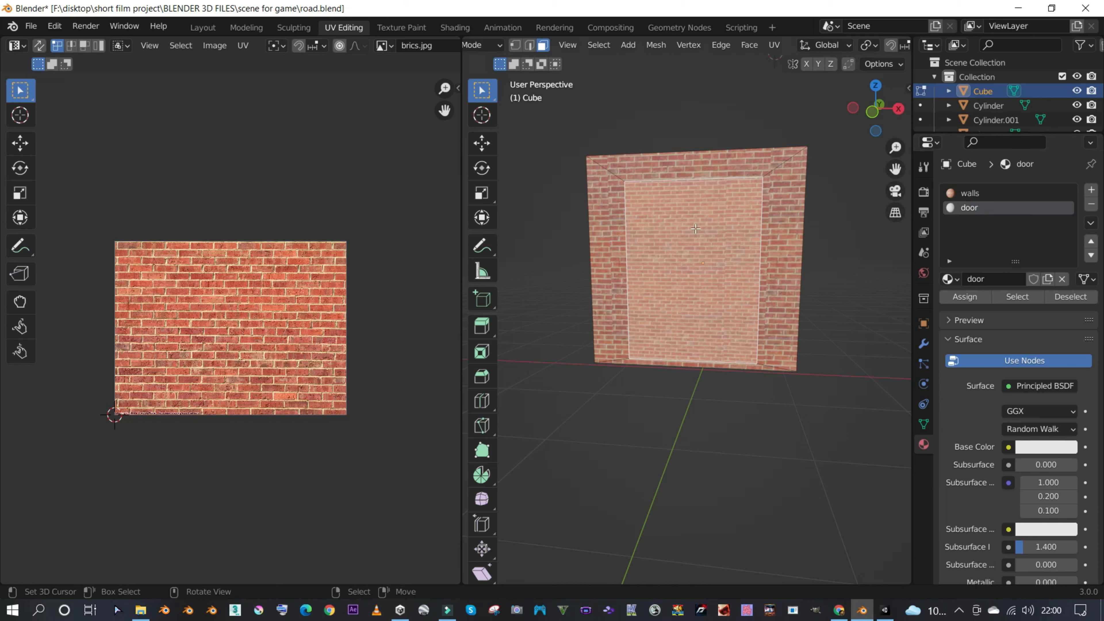
- Give the door material an image texture as its base color, using door a.png from the pics assets folder
key("Tab")
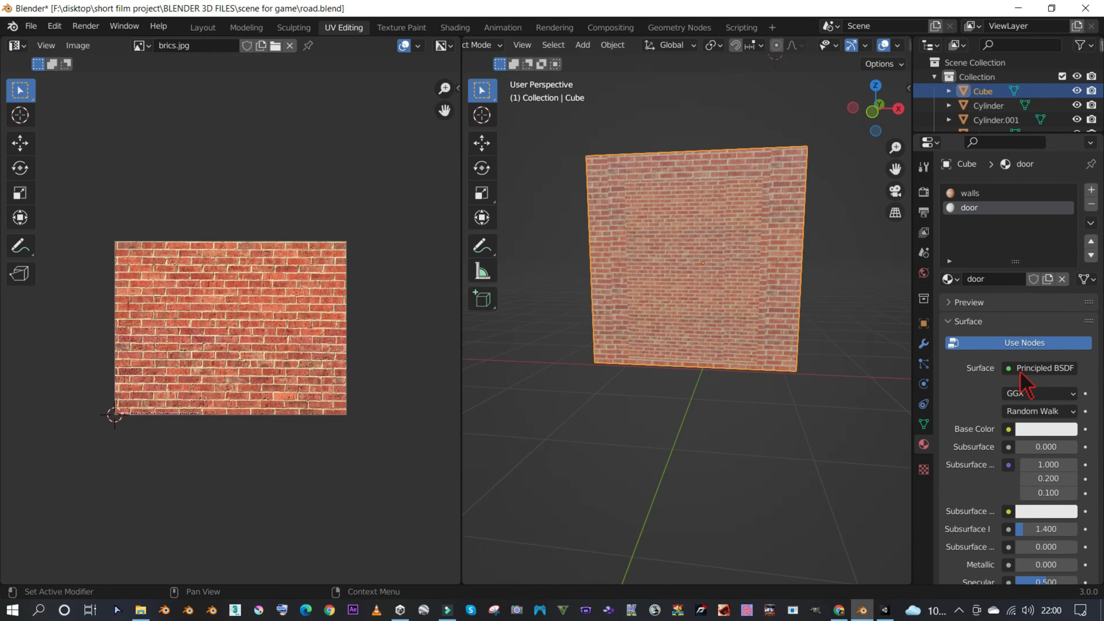
left_click(1008, 429)
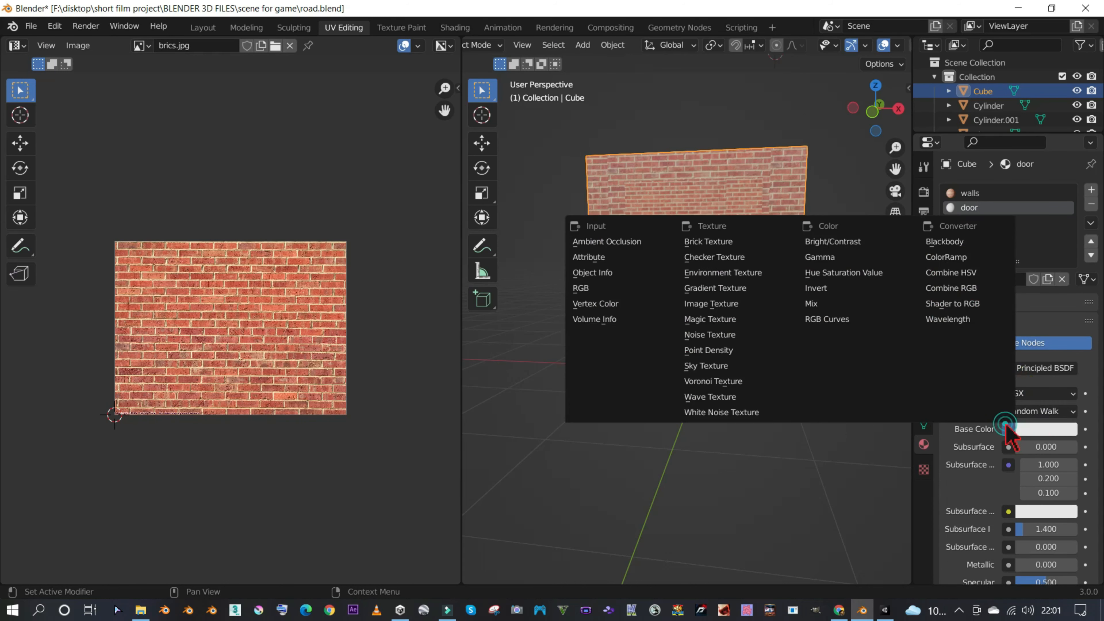
left_click(731, 304)
left_click(1067, 447)
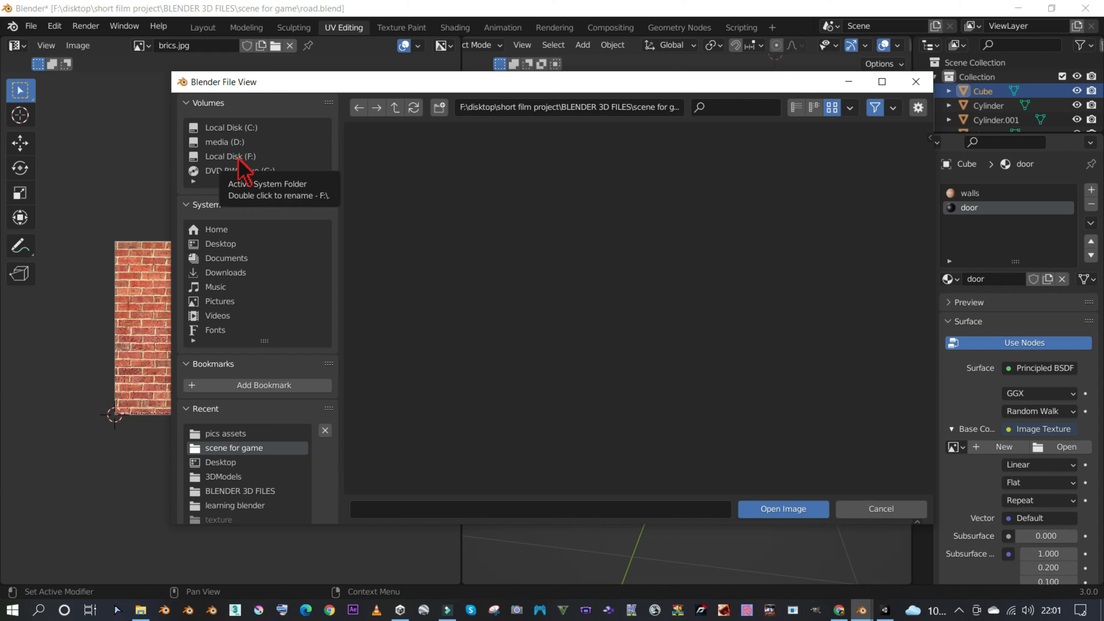
left_click(244, 435)
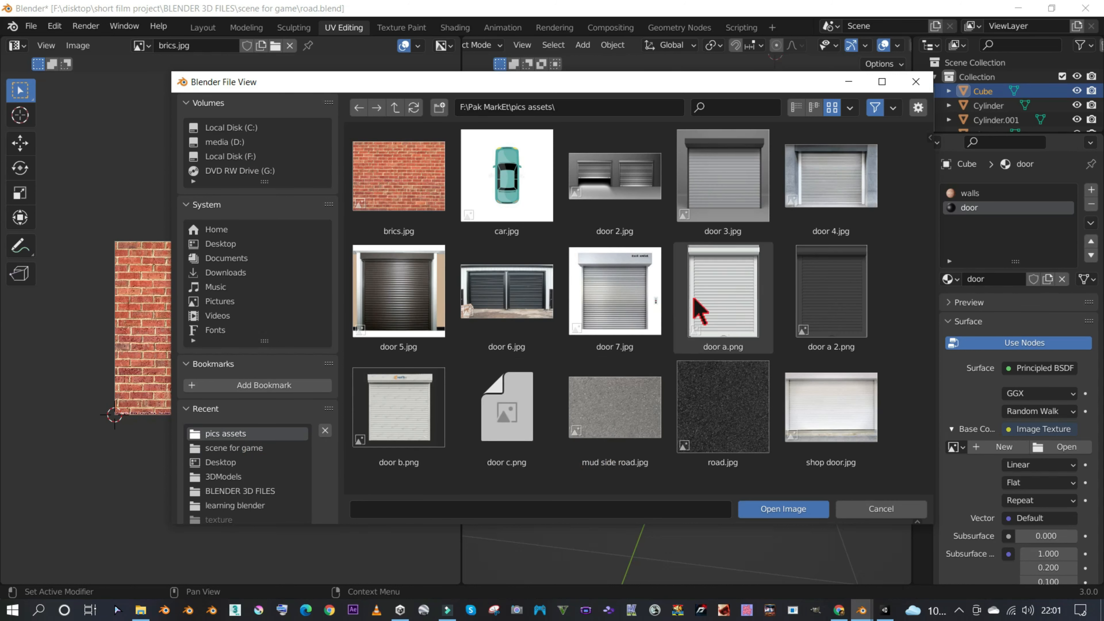
double_click(738, 307)
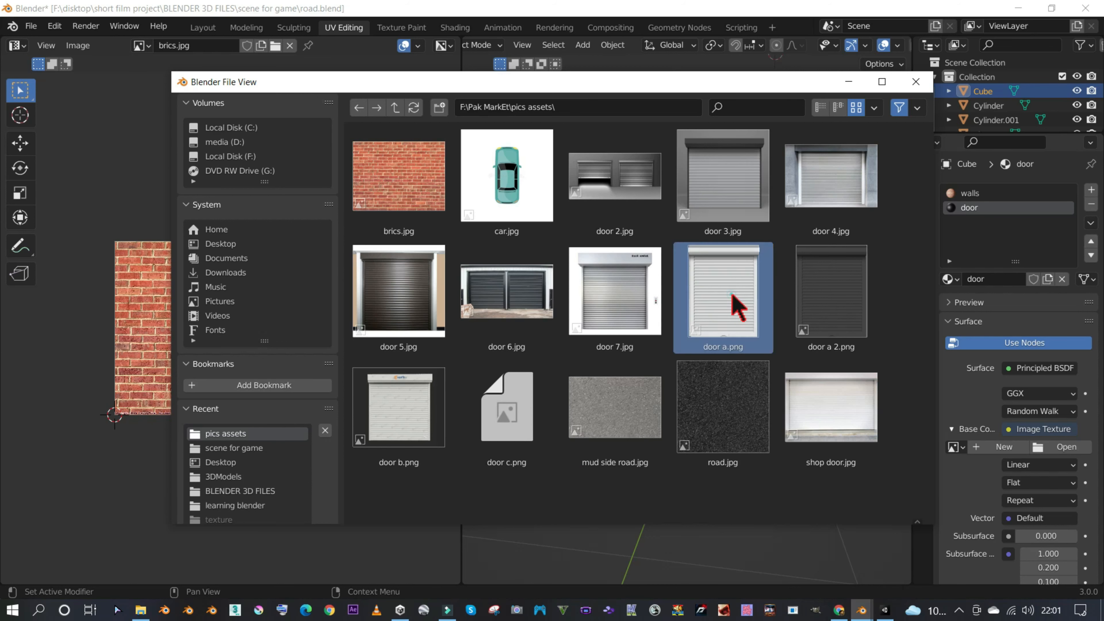
- Assign the door material to the cube's inset front panel face
middle_click_drag(715, 245, 772, 261)
key("Tab")
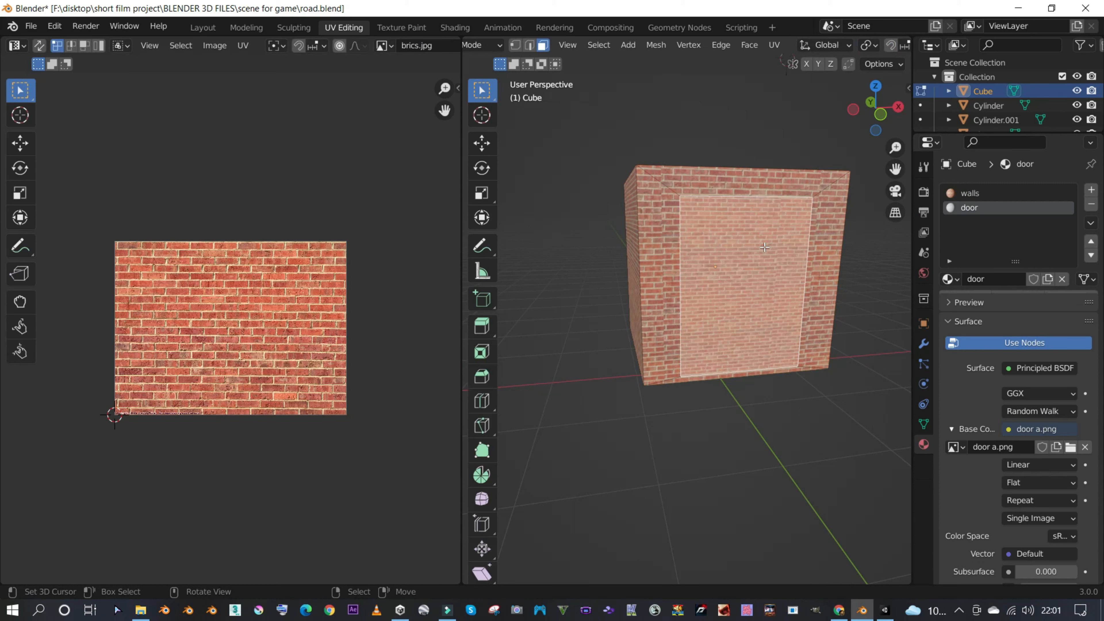
left_click(529, 45)
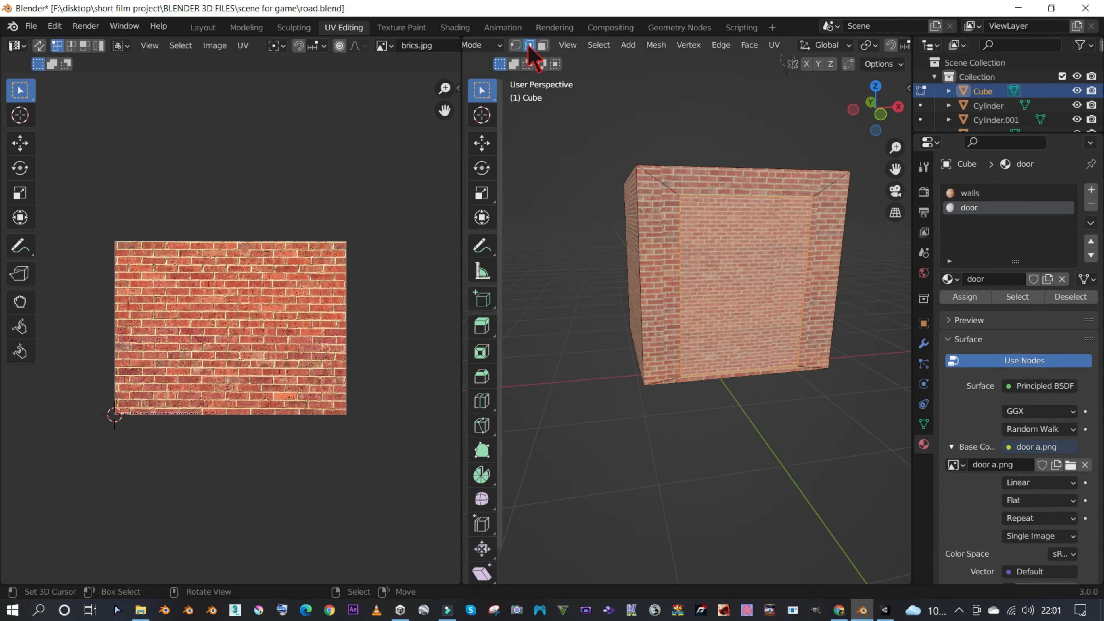
key("z")
left_click(805, 228)
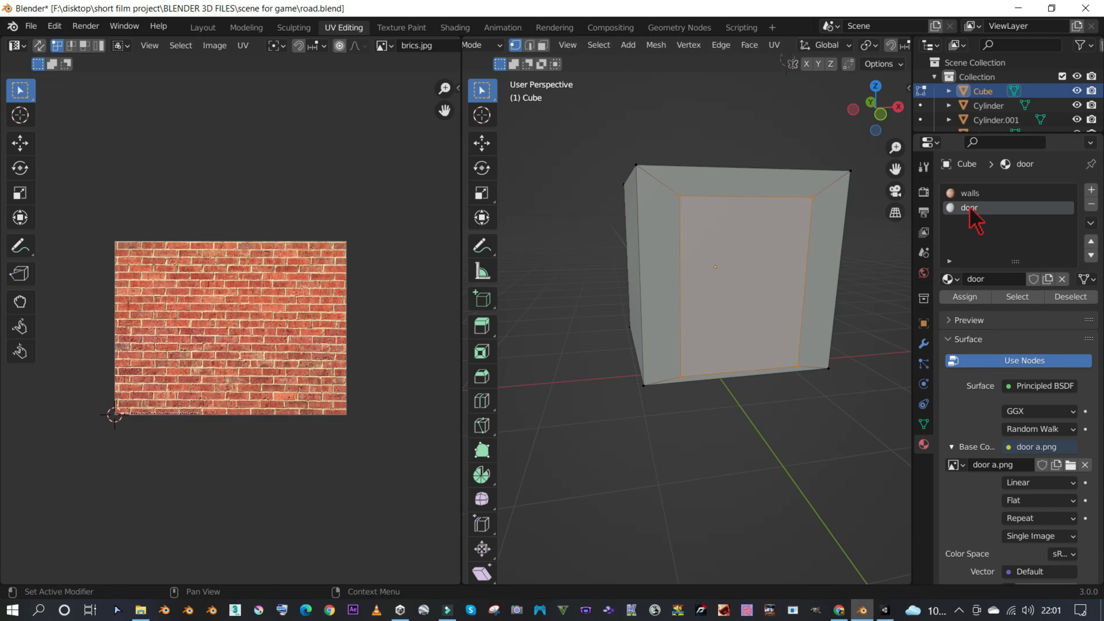
left_click(965, 297)
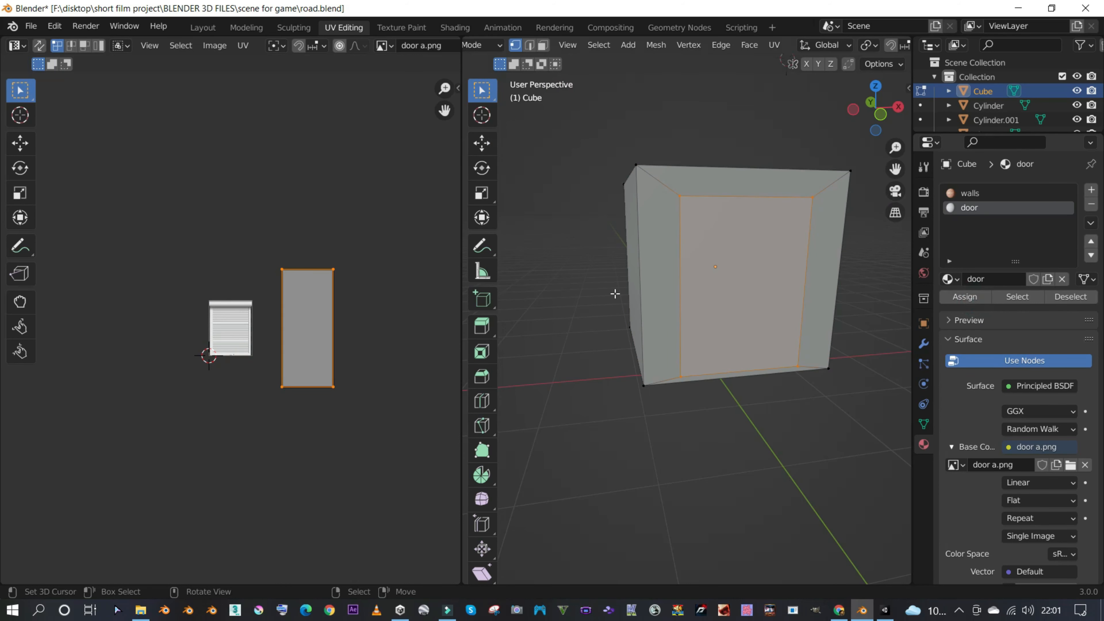
- Move the door panel's UV island over onto the shutter image, aligned with the image's left side
scroll(309, 305, "up", 2)
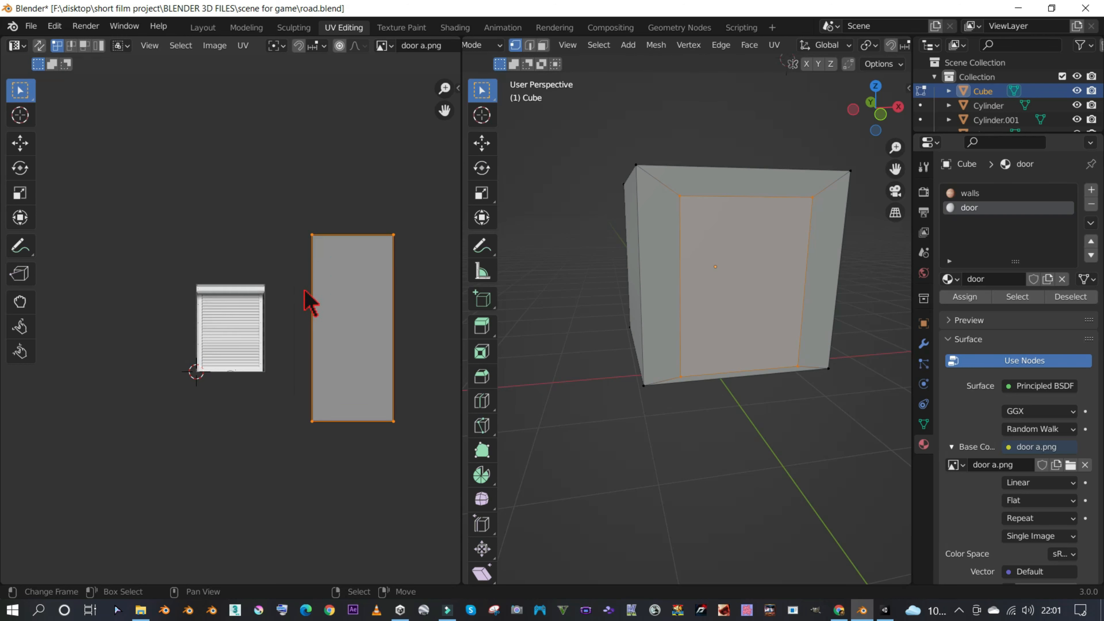
key("g")
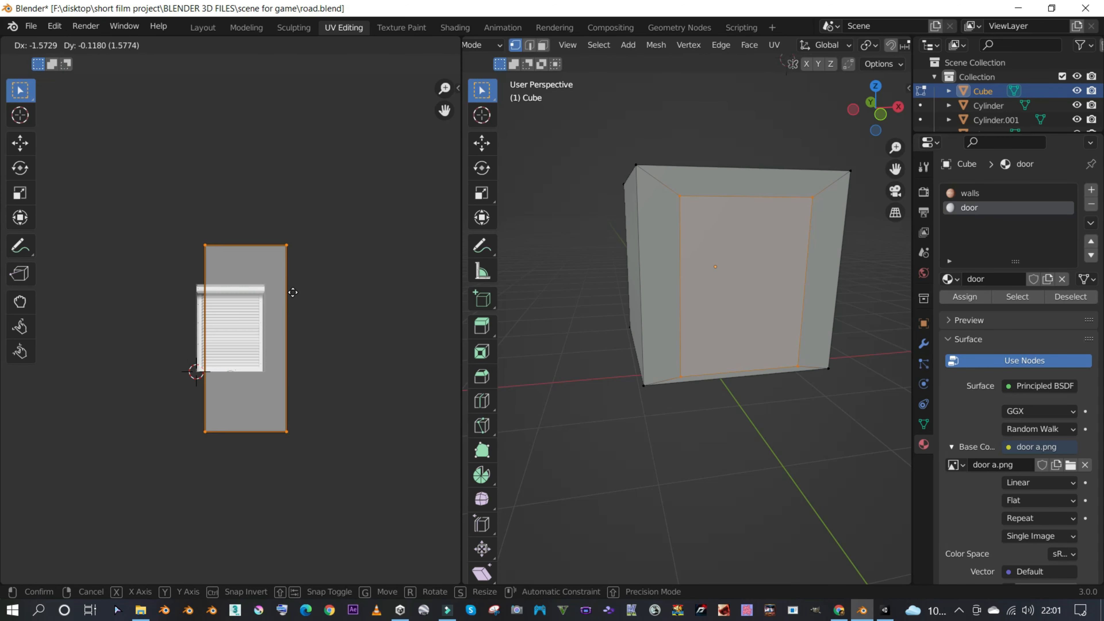
left_click(291, 292)
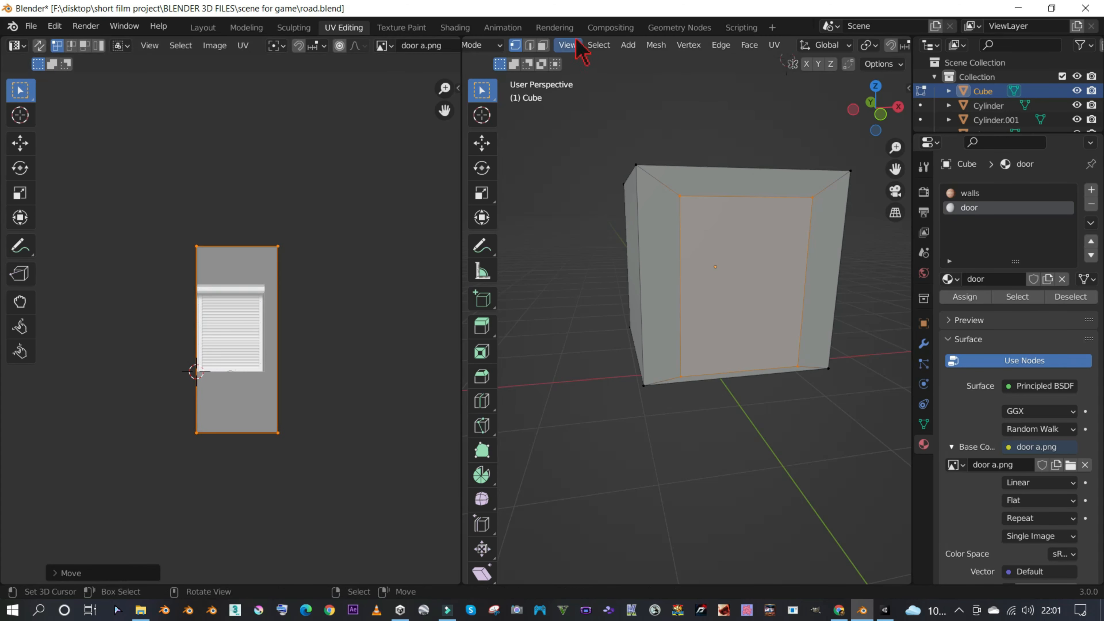
- Display the 3D viewport in Material Preview shading so the door texture shows on the cube
scroll(878, 45, "down", 10)
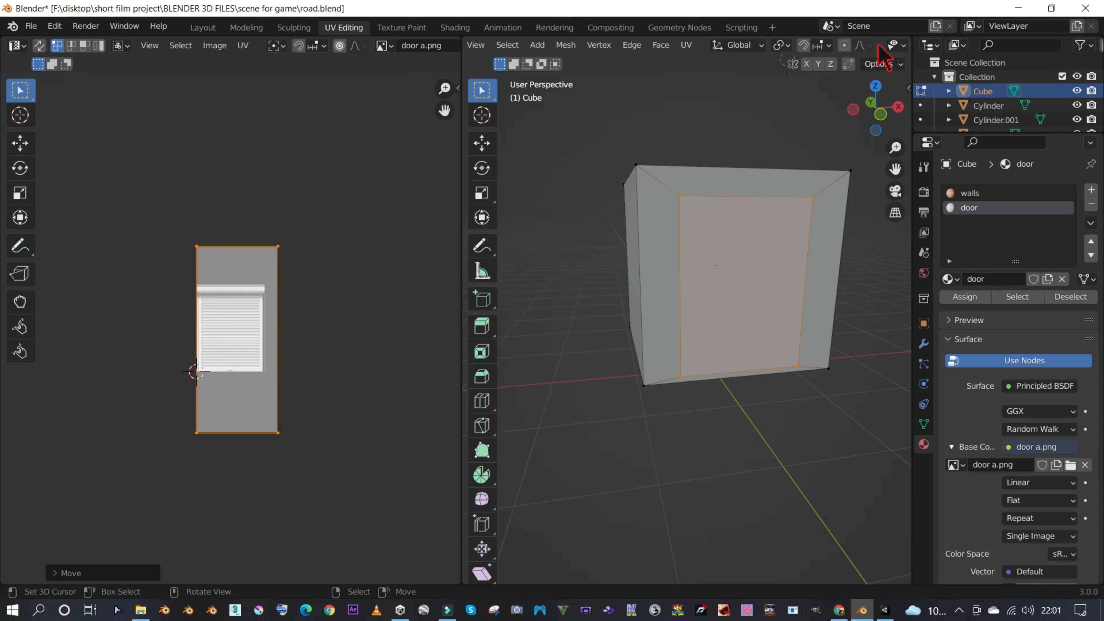
left_click(846, 46)
left_click(858, 45)
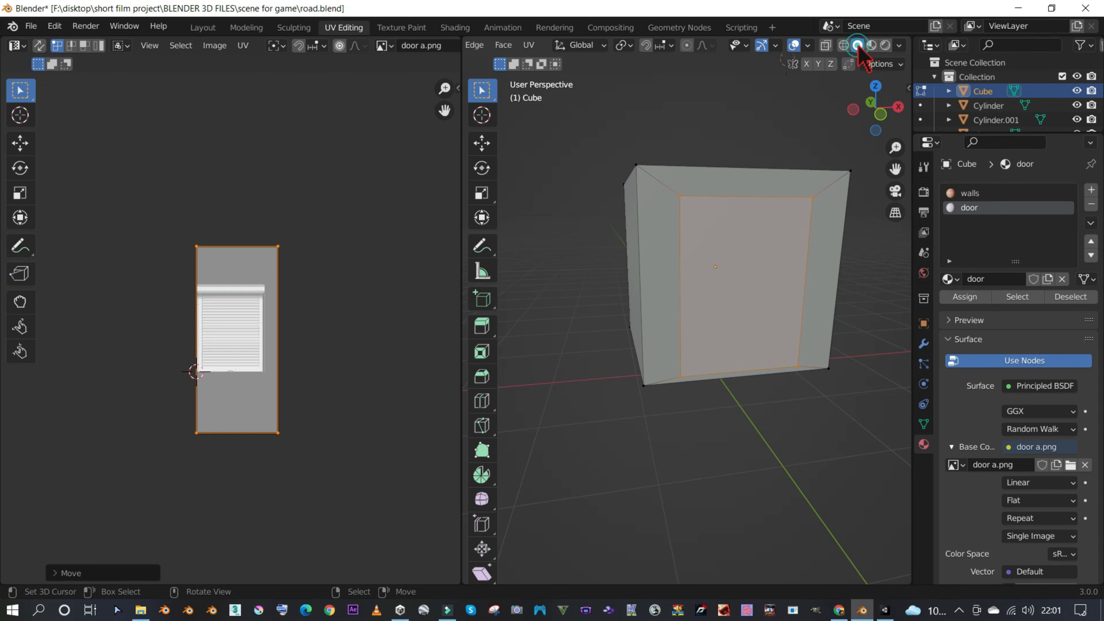
left_click(871, 45)
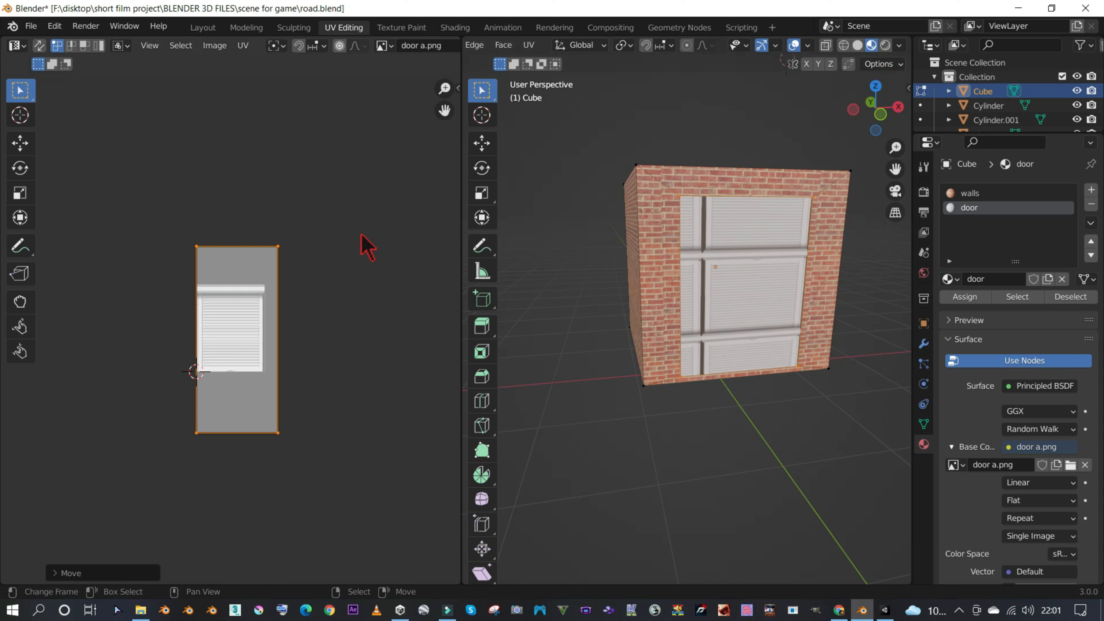
- Center the door panel's UVs horizontally on the shutter image and scale them down to about 0.72
key("g")
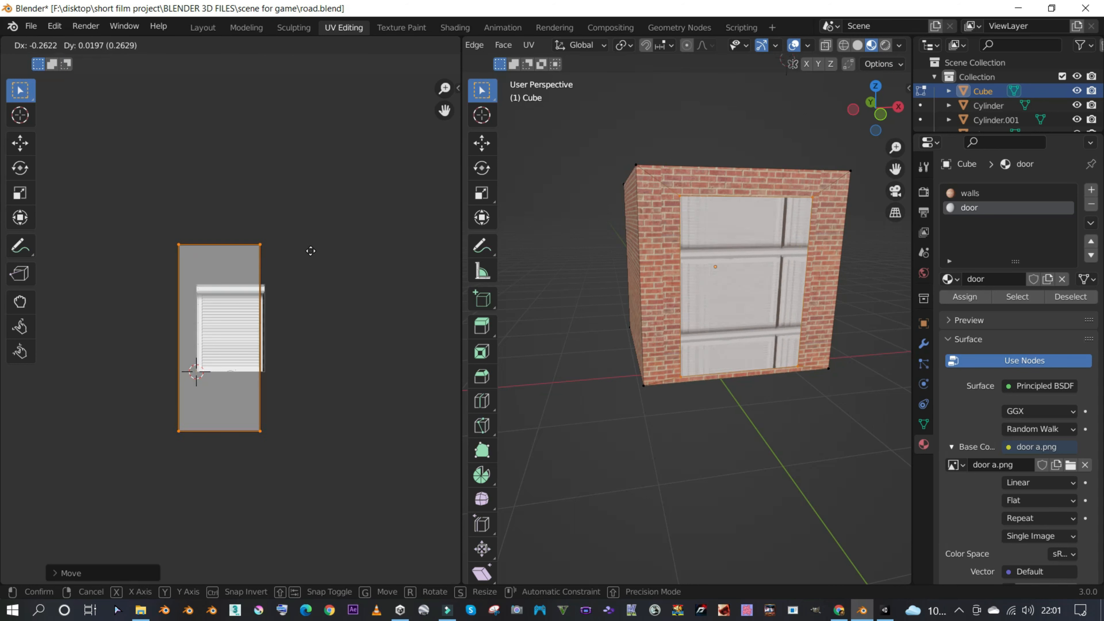
left_click(323, 254)
key("g")
left_click(329, 255)
key("s")
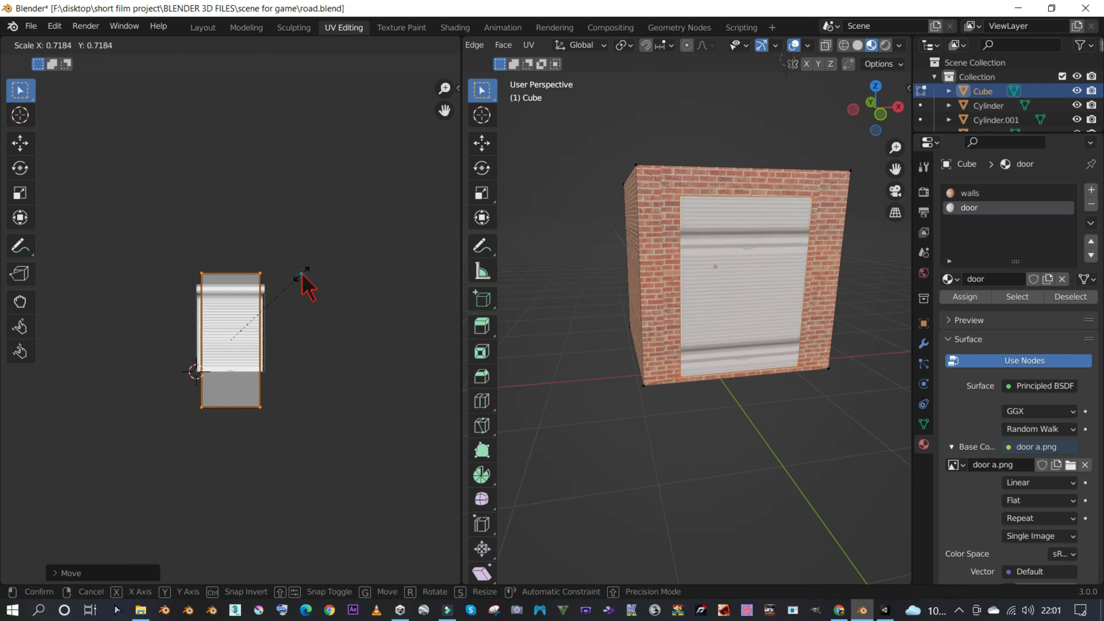
left_click(307, 285)
- Nudge the door panel's UVs into line with the shutter and enlarge them slightly to span the shutter's width
scroll(309, 287, "up", 3)
scroll(322, 285, "up", 1)
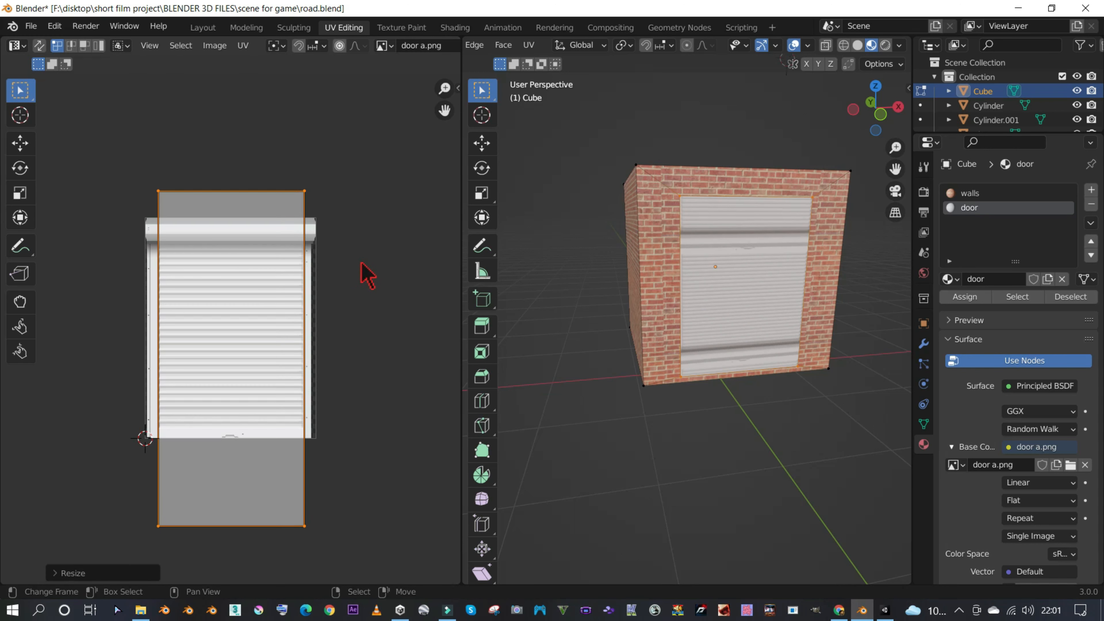
key("g")
left_click(358, 267)
key("g")
left_click(359, 267)
key("g")
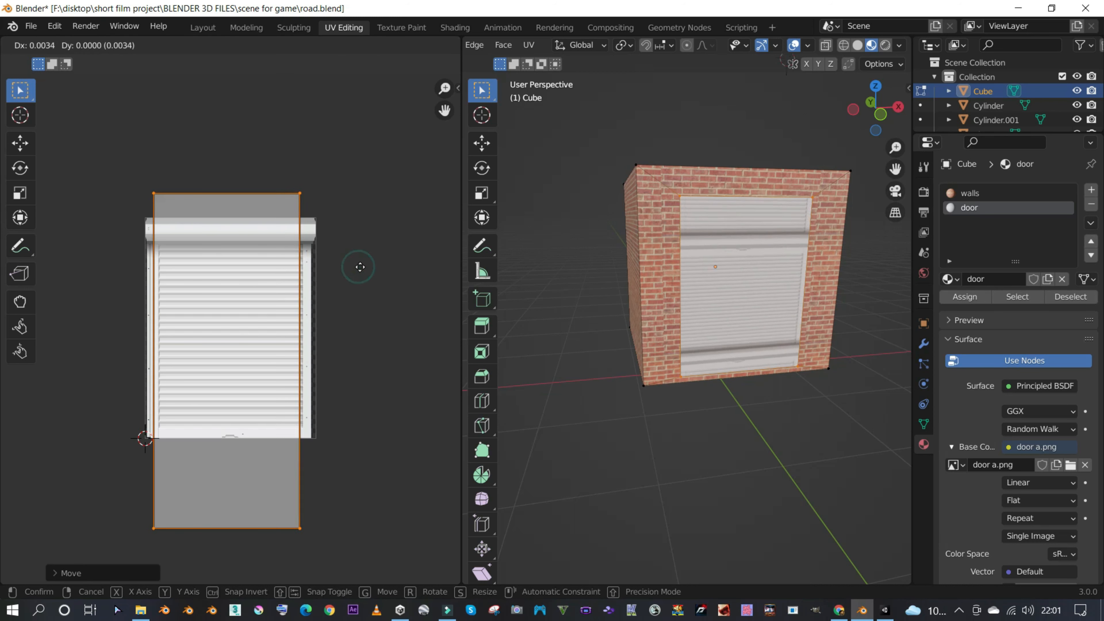
left_click(362, 268)
key("s")
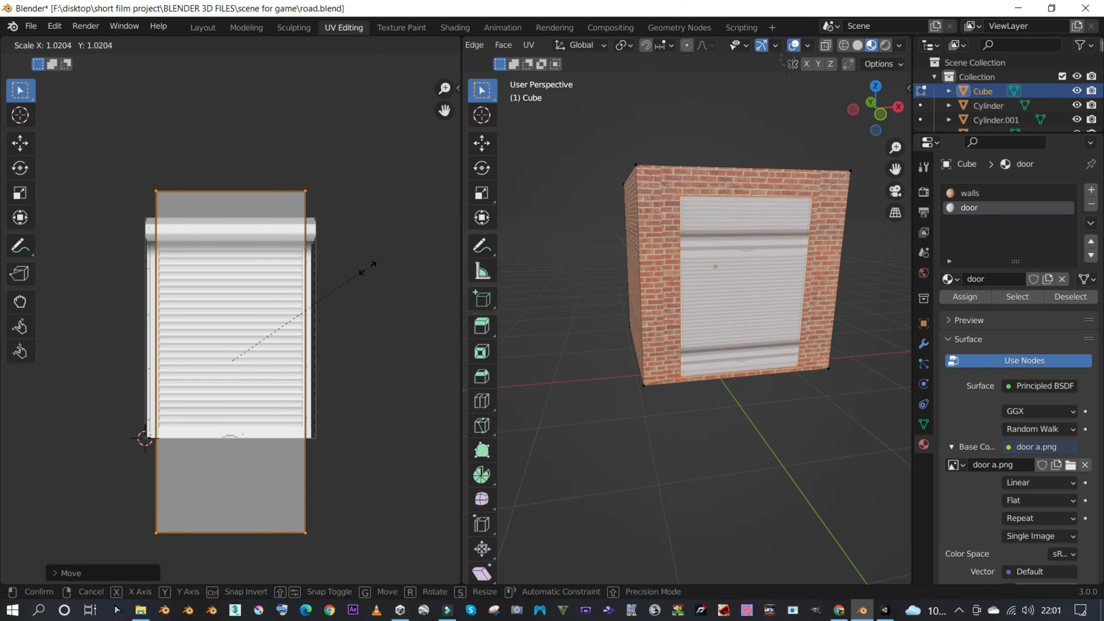
left_click(369, 265)
key("s")
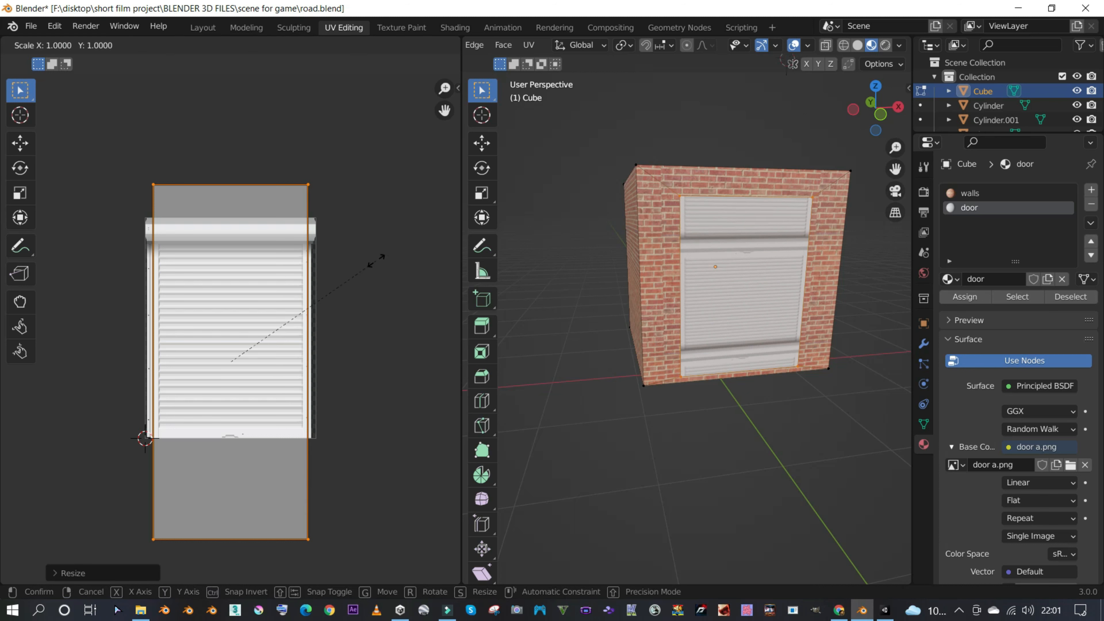
right_click(344, 272)
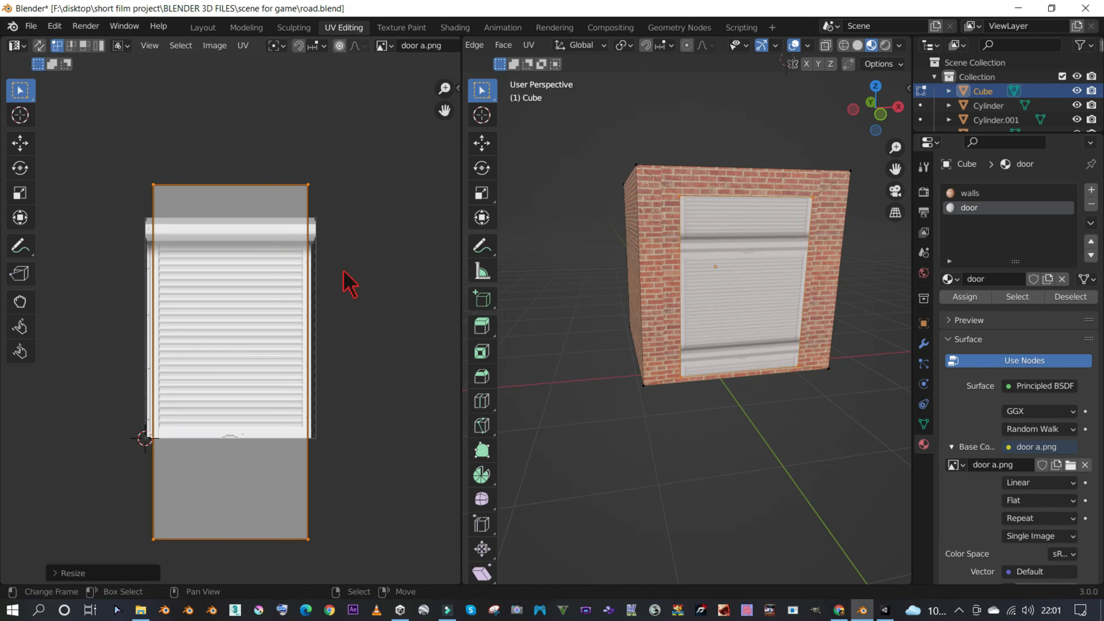
- Shrink the door panel's UVs along Y and move them up to fit the shutter image's height
key("s")
key("y")
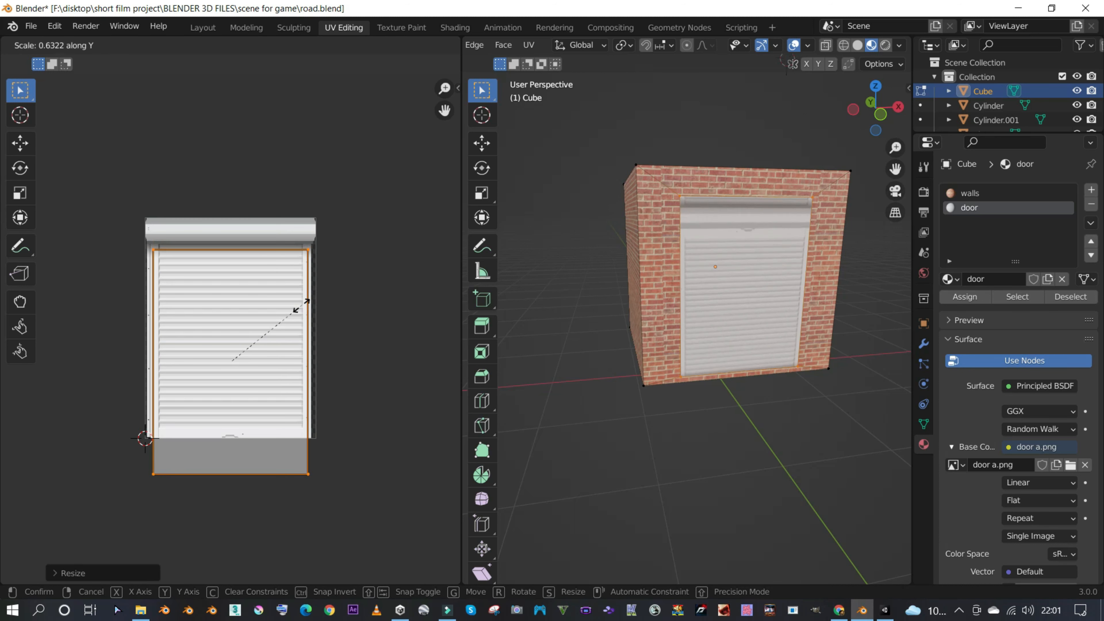
left_click(303, 309)
key("g")
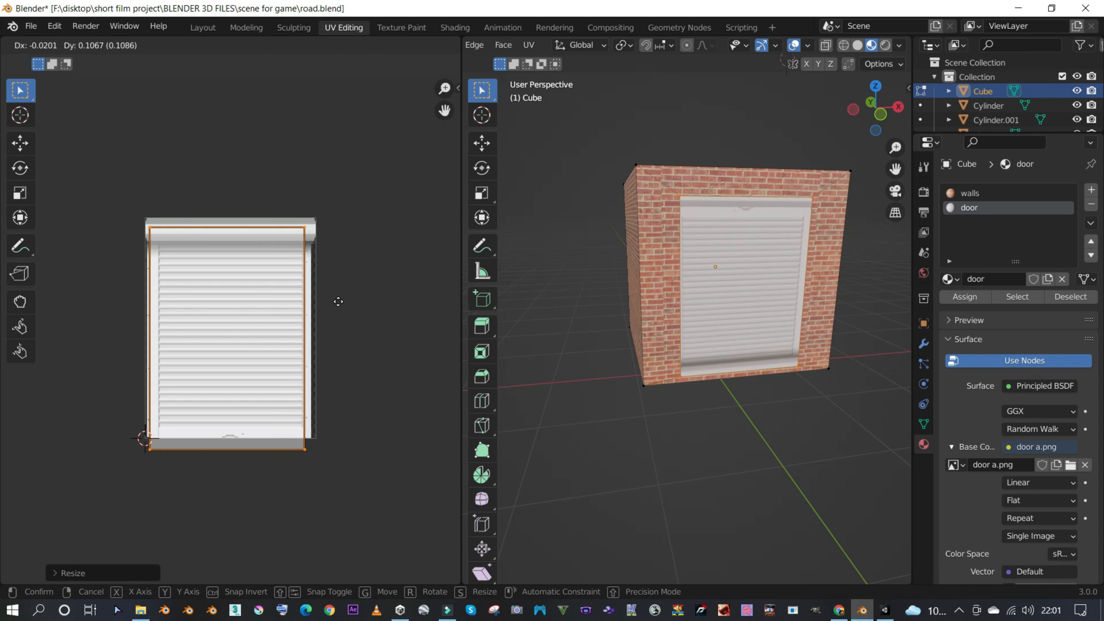
left_click(342, 295)
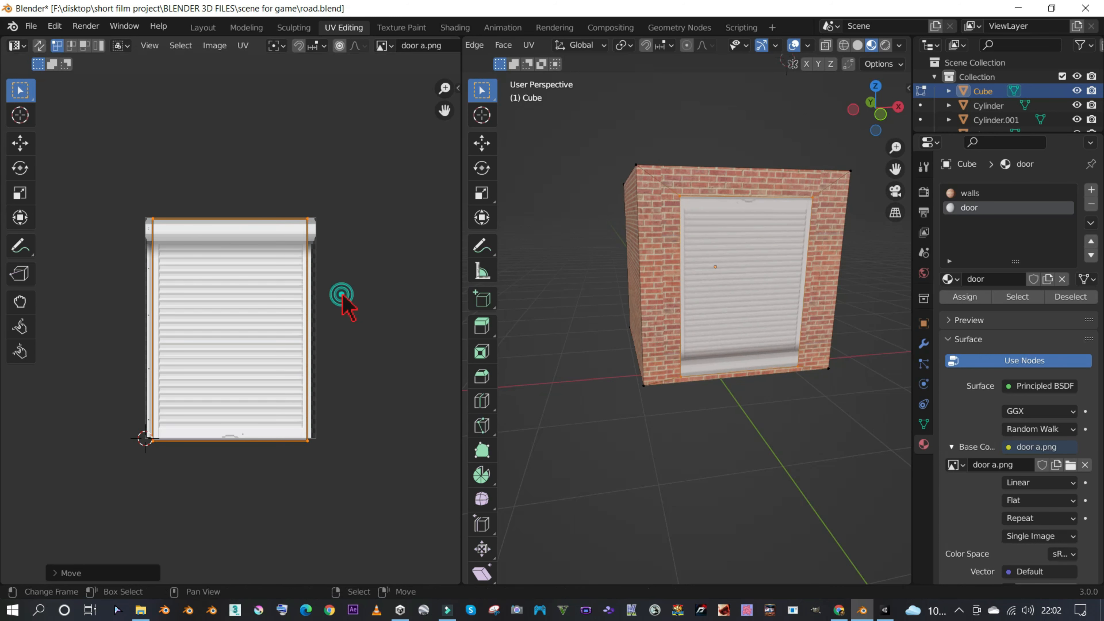
key("s")
key("y")
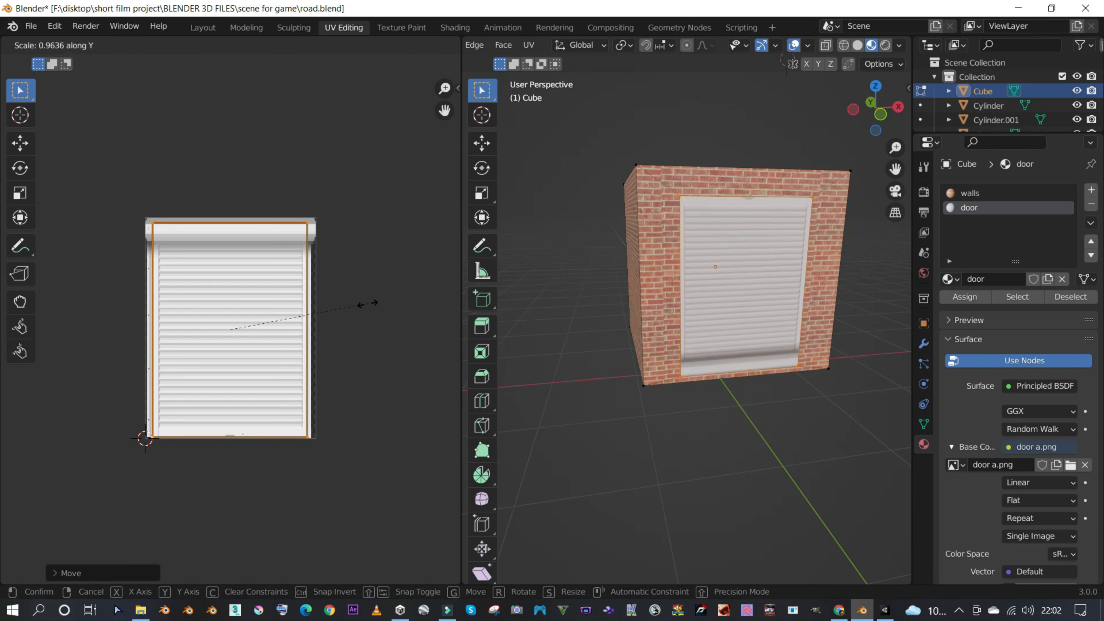
left_click(370, 315)
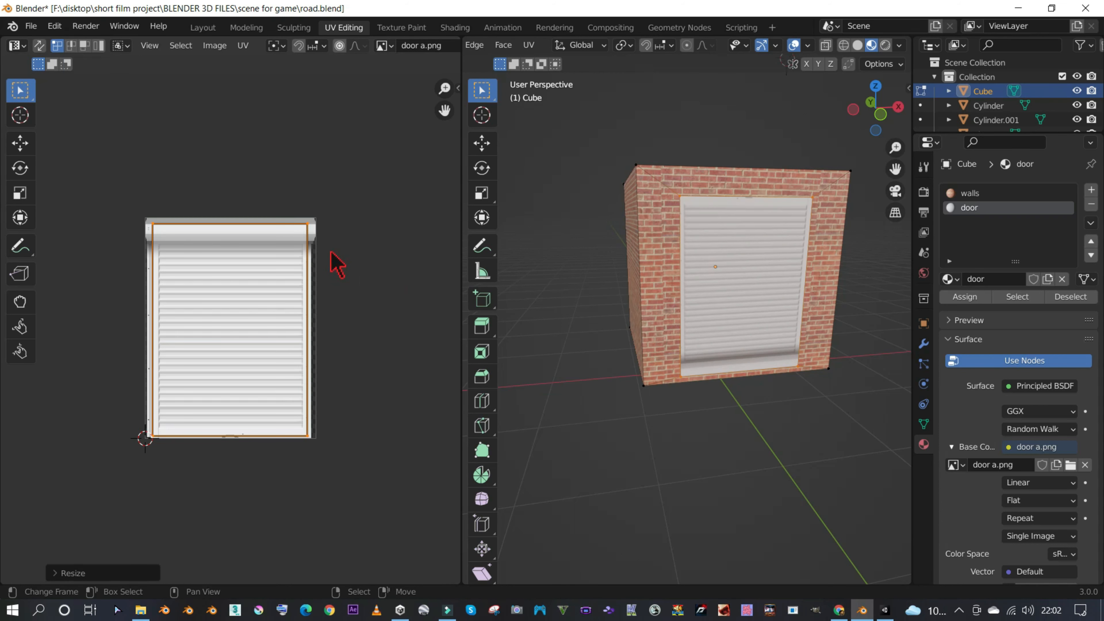
- Rotate the door panel's UVs half a turn so the shutter is upright, and nudge them slightly into alignment
key("r")
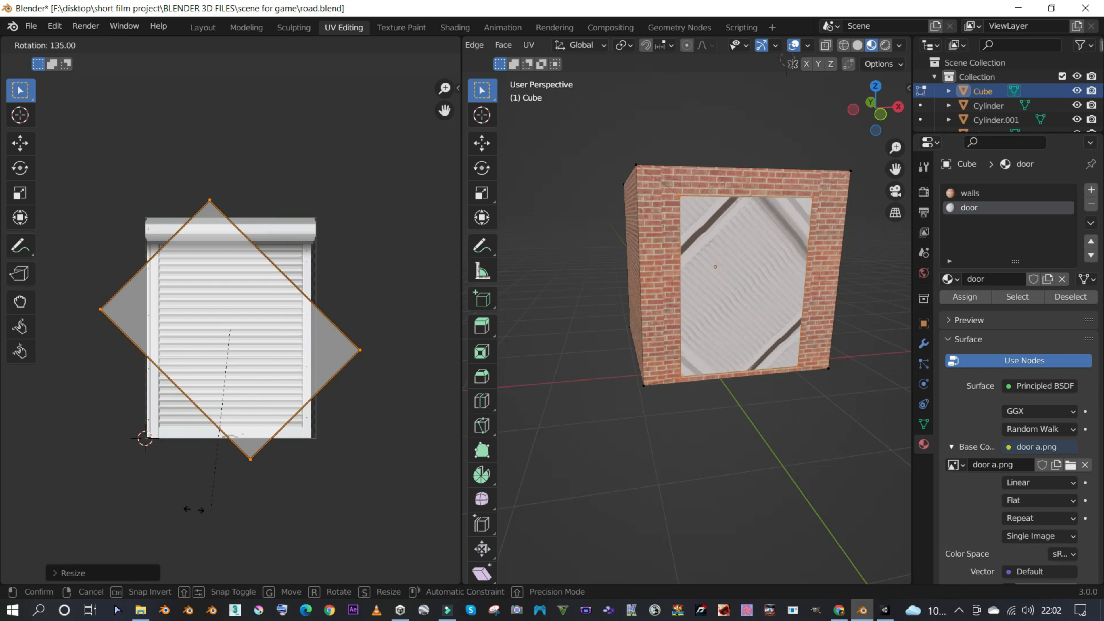
left_click(41, 485)
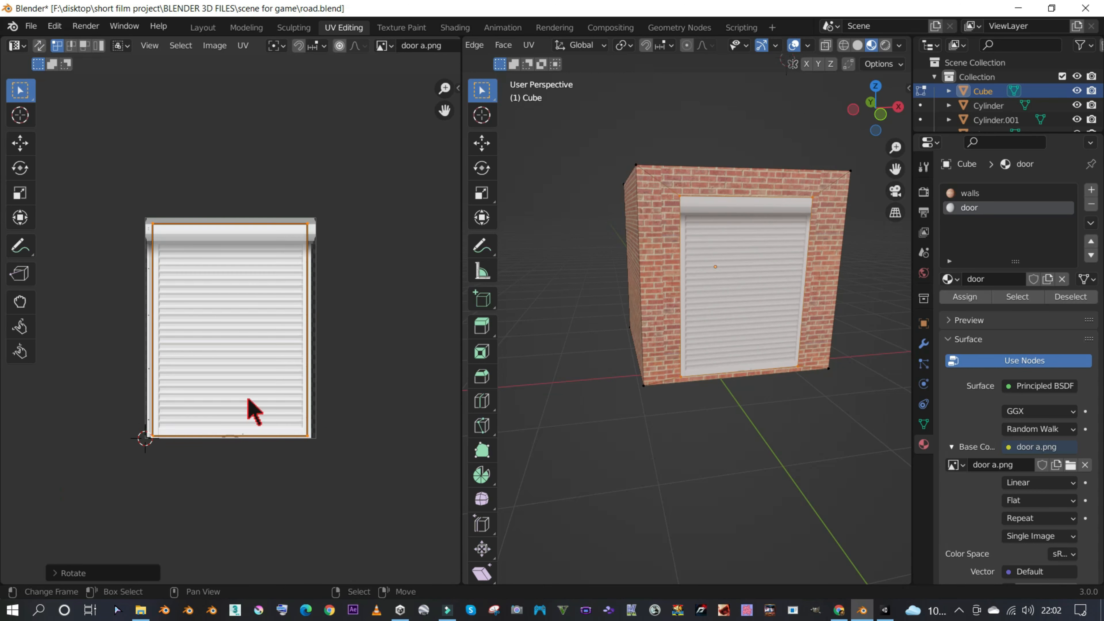
key("g")
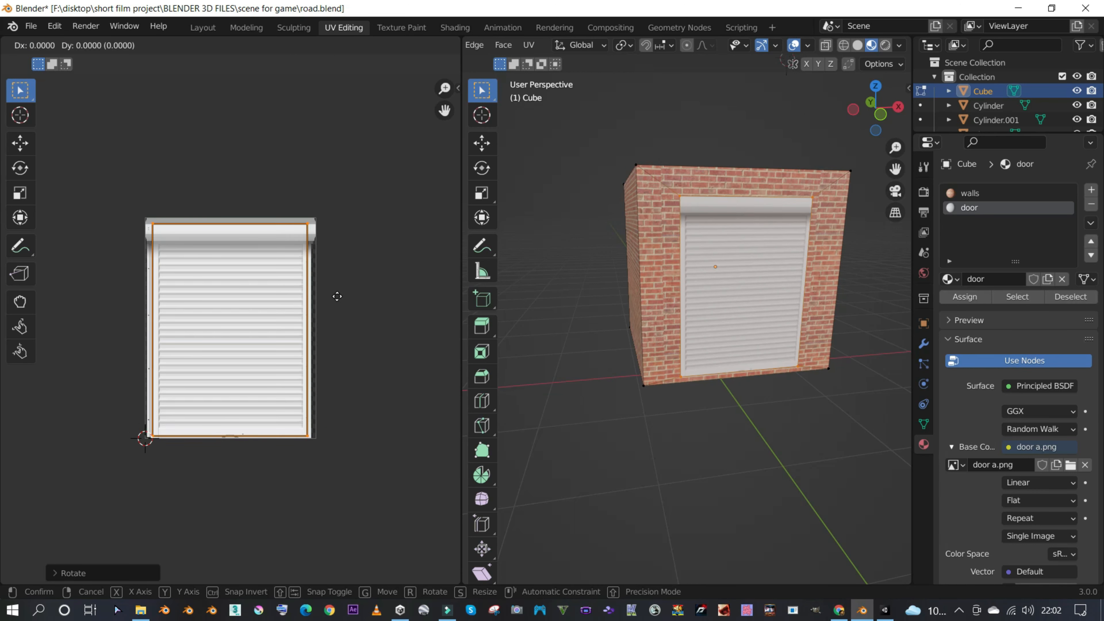
left_click(338, 293)
key("g")
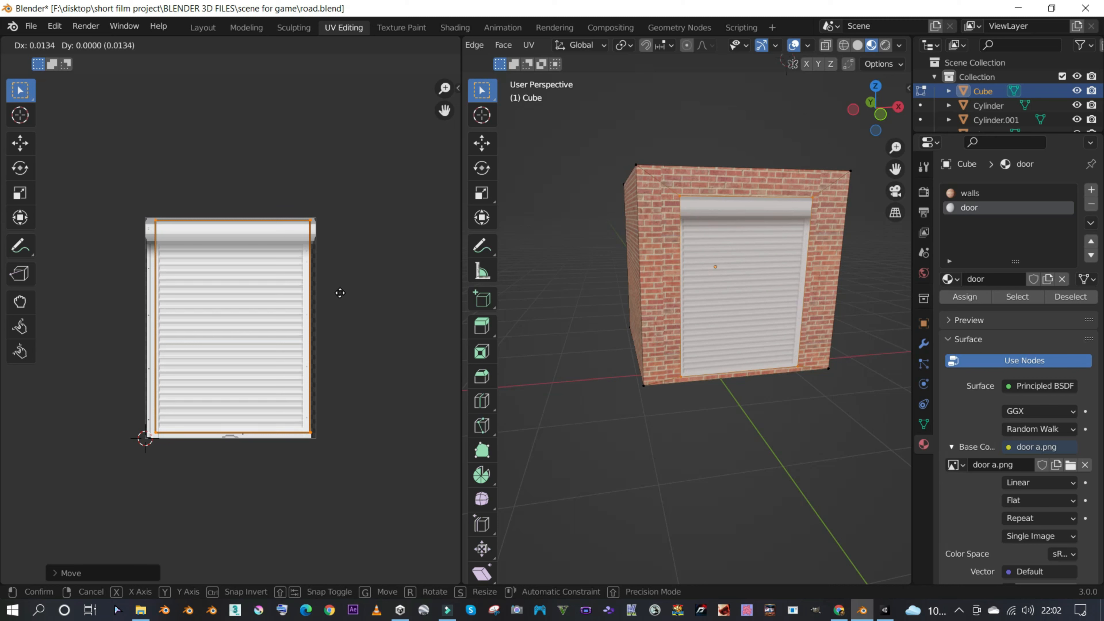
left_click(340, 293)
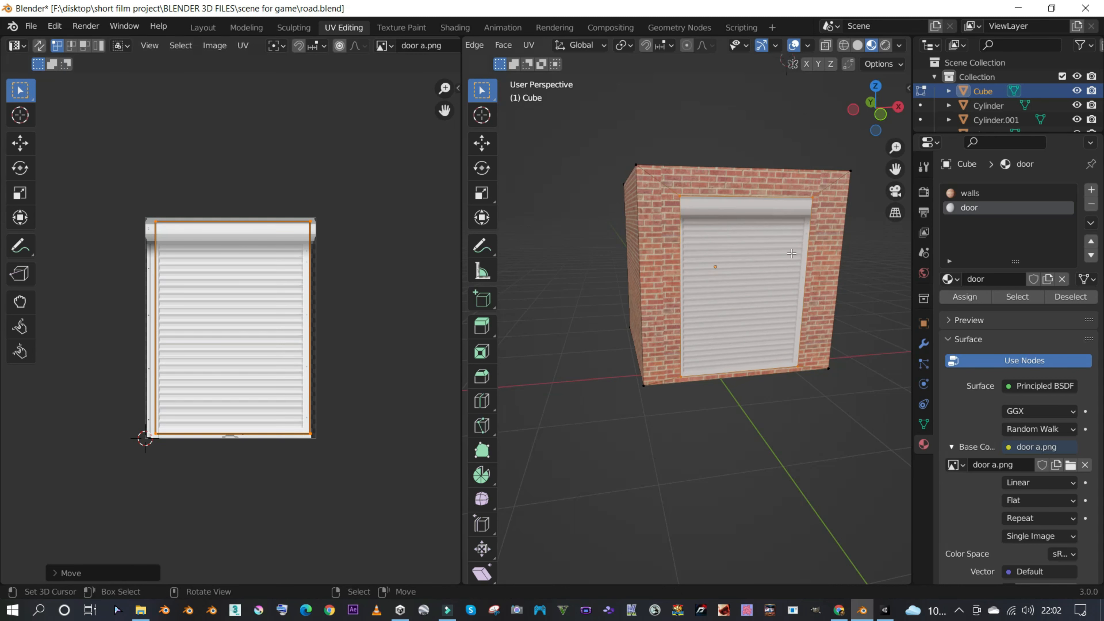
- Extrude the shutter door face about 0.12 m inward to recess it into the brick wall
scroll(776, 253, "up", 5)
middle_click_drag(771, 251, 749, 273)
scroll(801, 274, "down", 5)
key("Tab")
key("Tab")
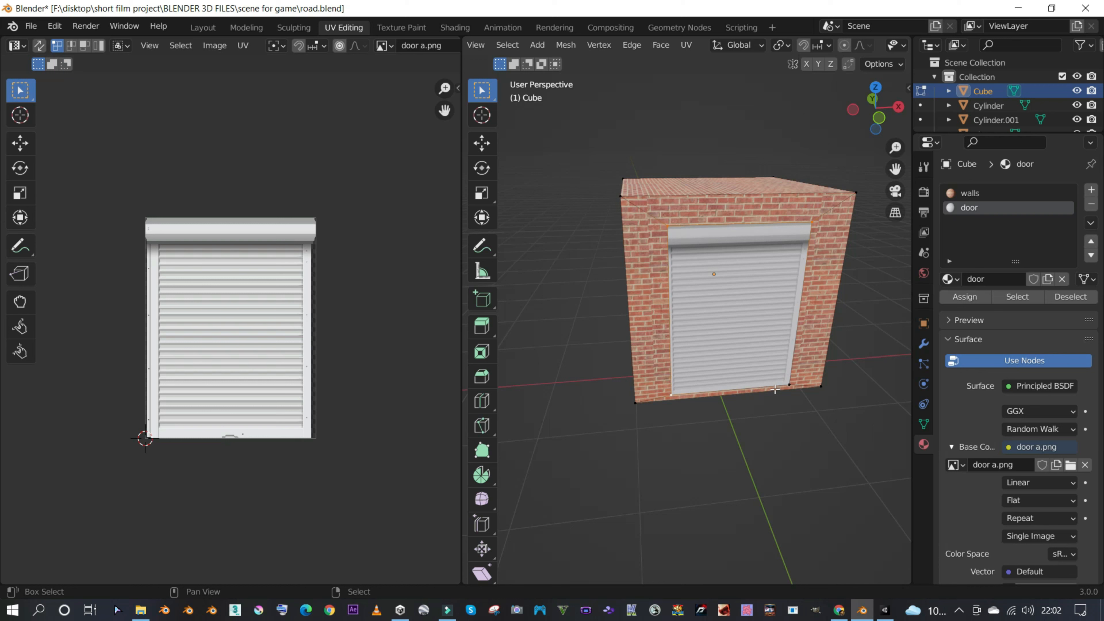
left_click(790, 377)
mouse_move(790, 377)
middle_mouse_down()
mouse_move(813, 293)
mouse_move(808, 381)
middle_mouse_up()
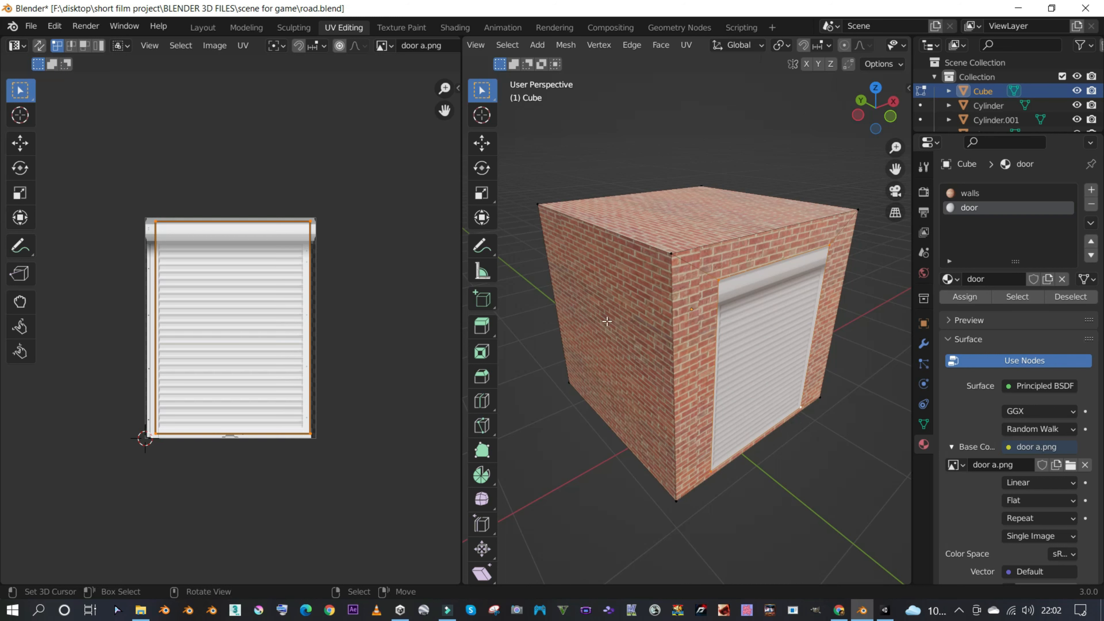
left_click(482, 143)
key("e")
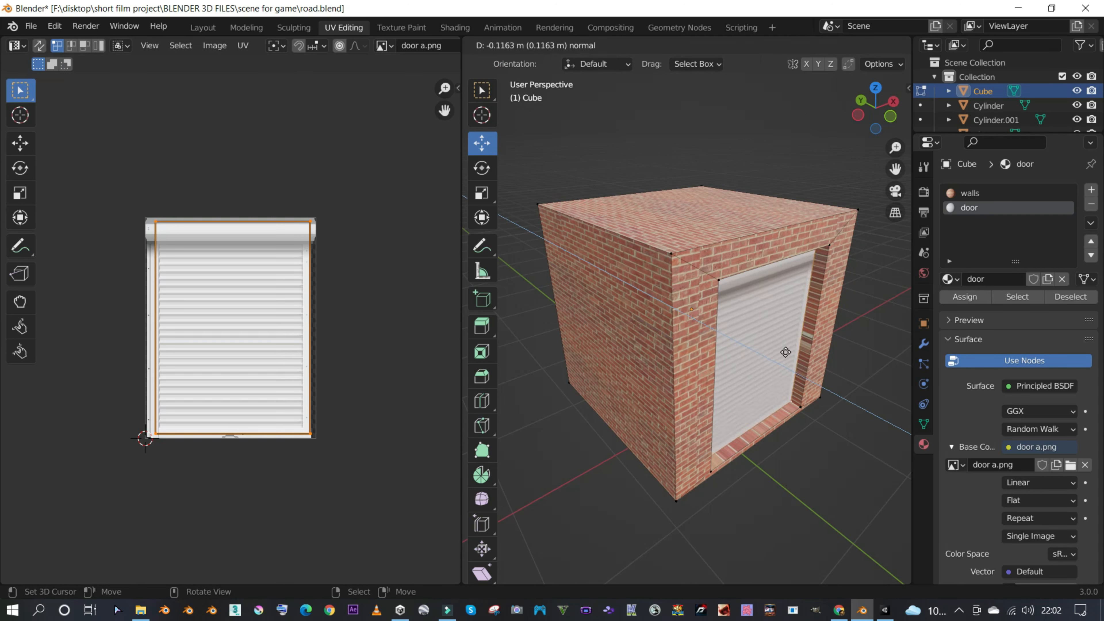
left_click(785, 352)
- Examine the recessed door and its brick edges from the front, and return to Object Mode
middle_click_drag(785, 351, 770, 327)
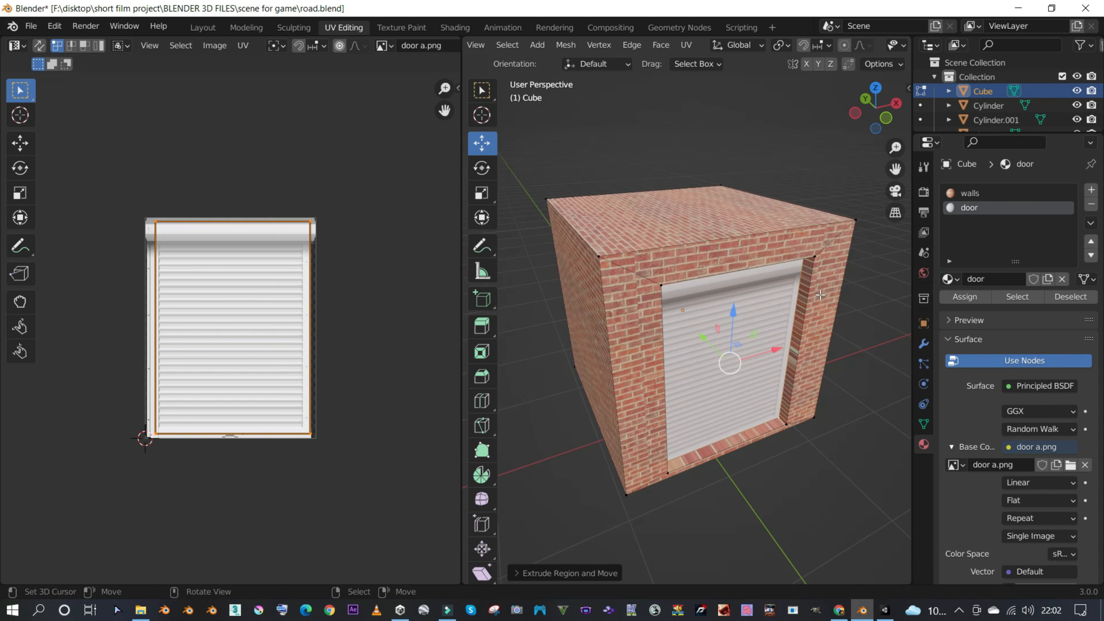
middle_click_drag(704, 390, 695, 329)
scroll(765, 305, "up", 6)
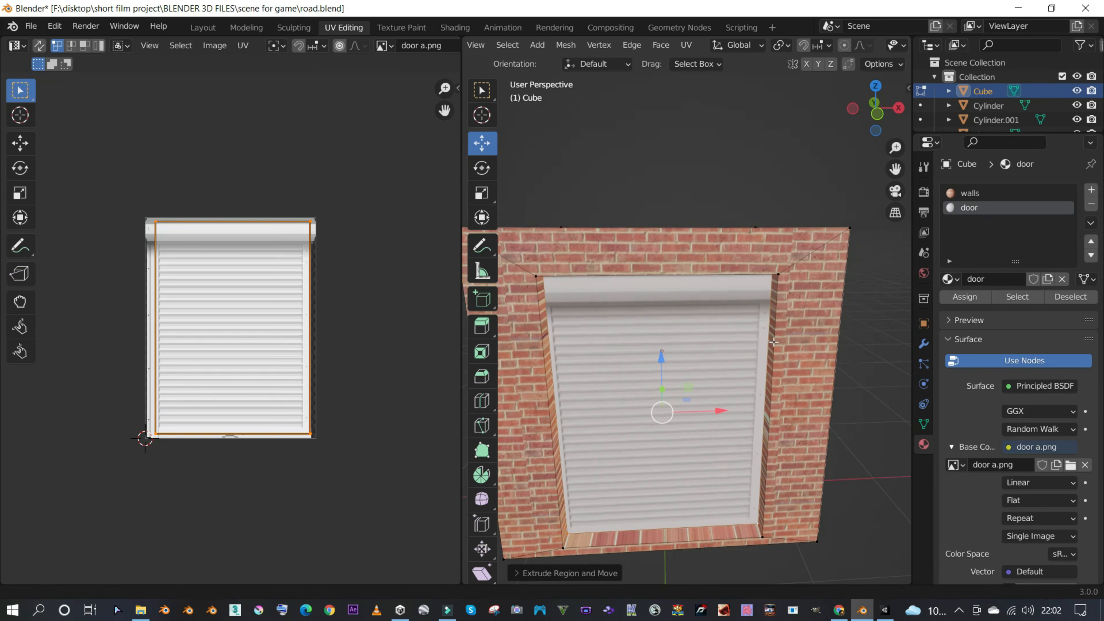
scroll(765, 305, "down", 5)
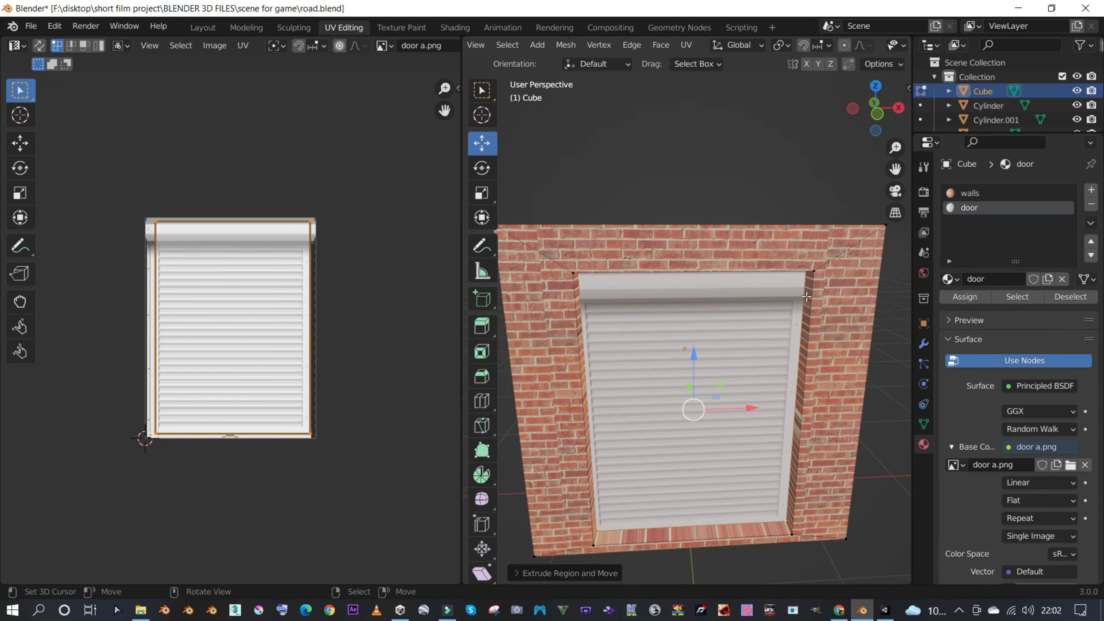
middle_click_drag(660, 315, 693, 316)
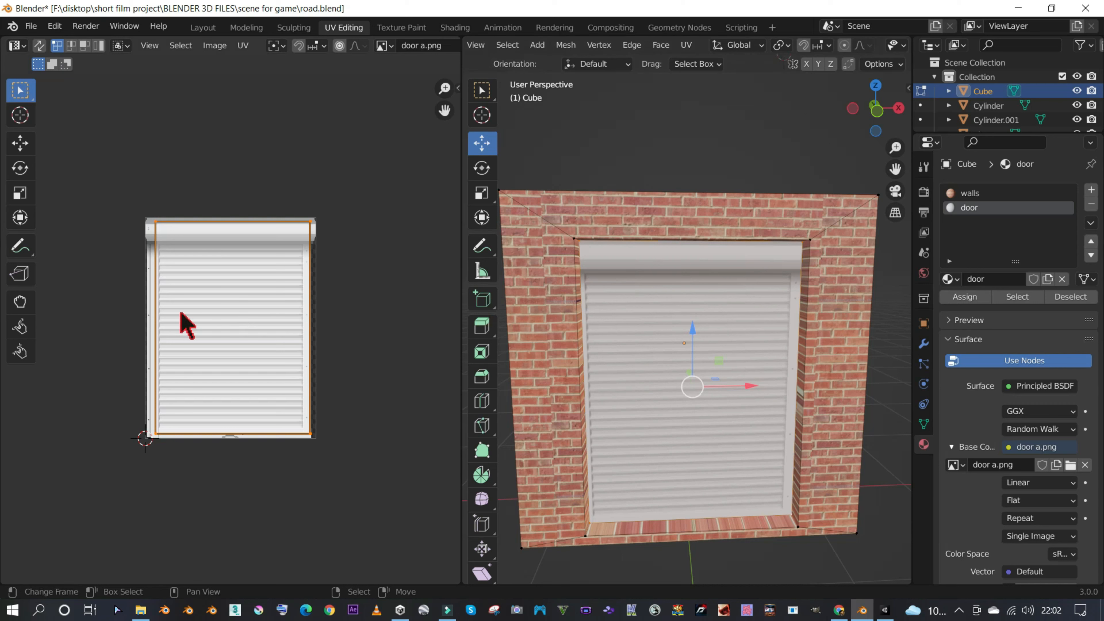
key("Tab")
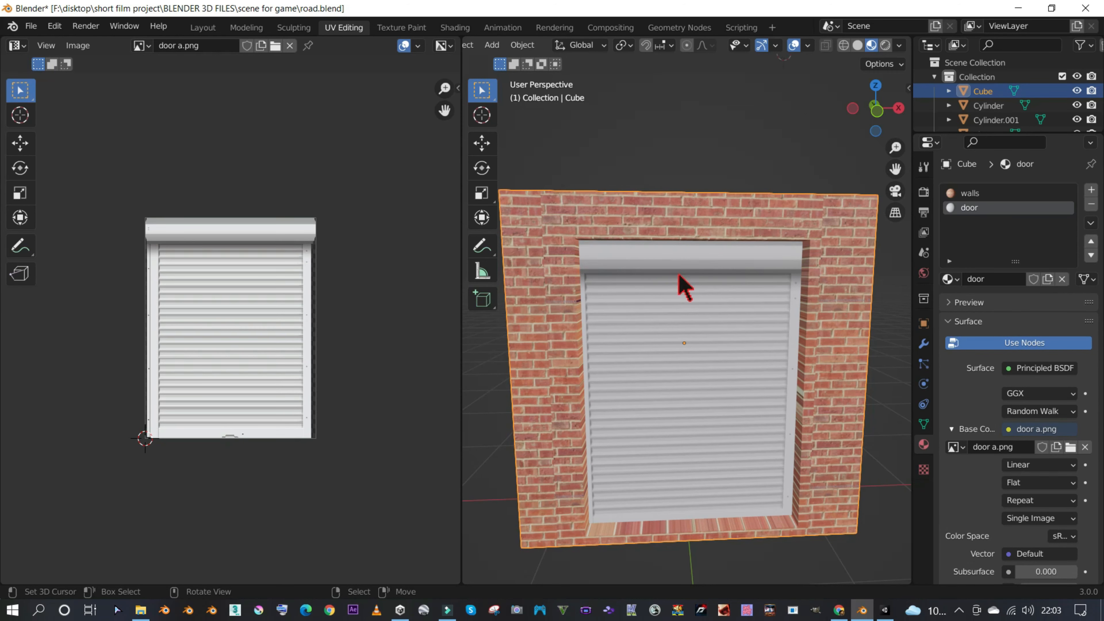
- Cut a horizontal edge across the shutter door with the Knife, along the lower edge of the roller box
key("Tab")
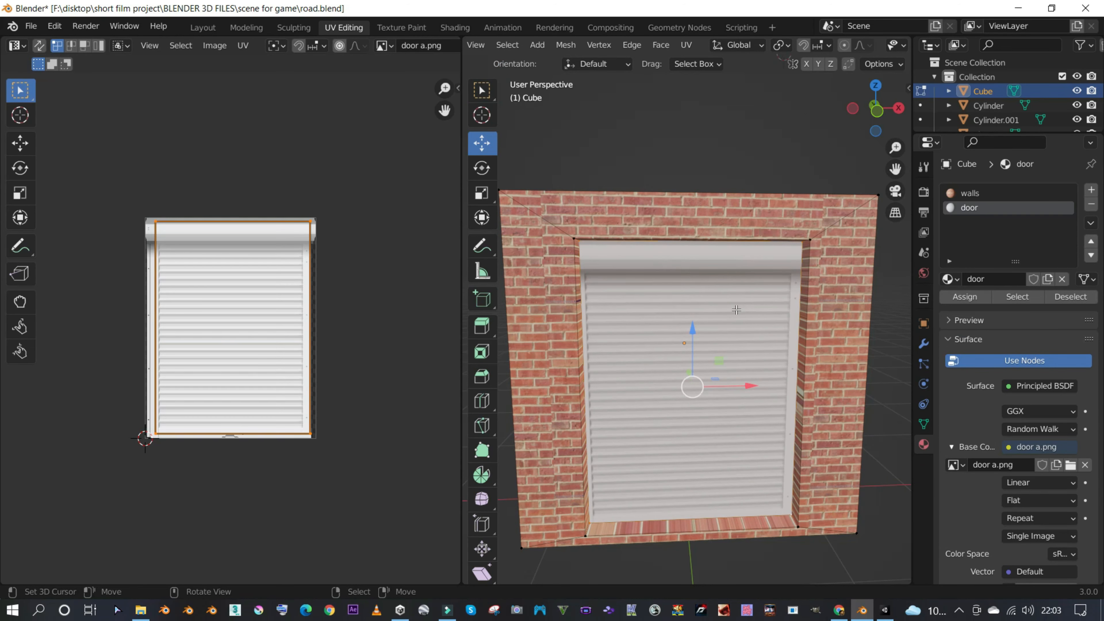
left_click(482, 426)
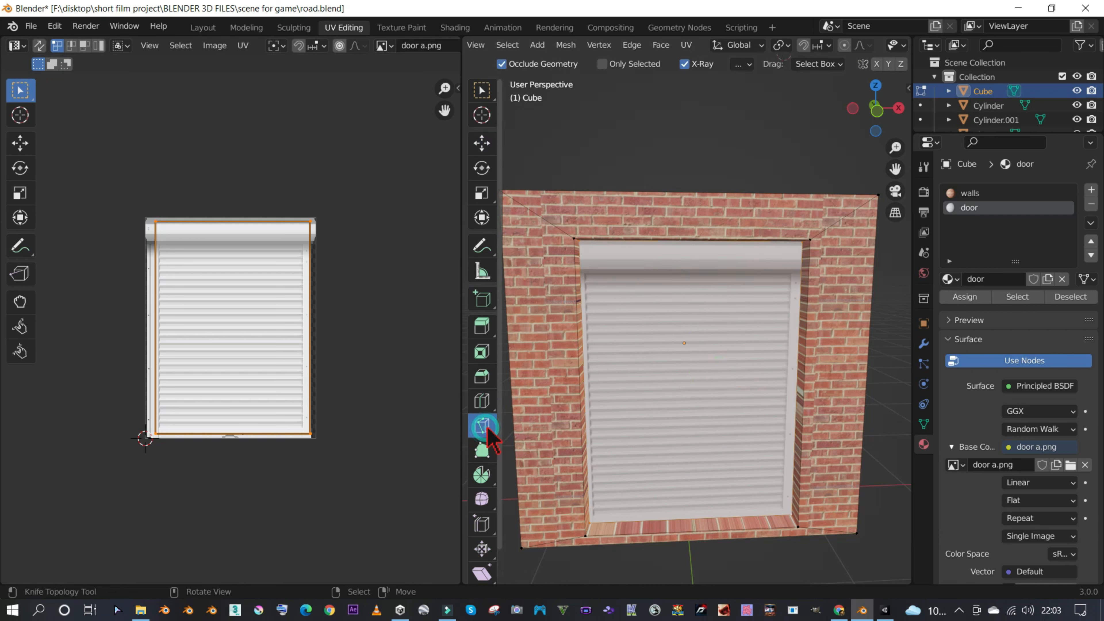
left_click(801, 266)
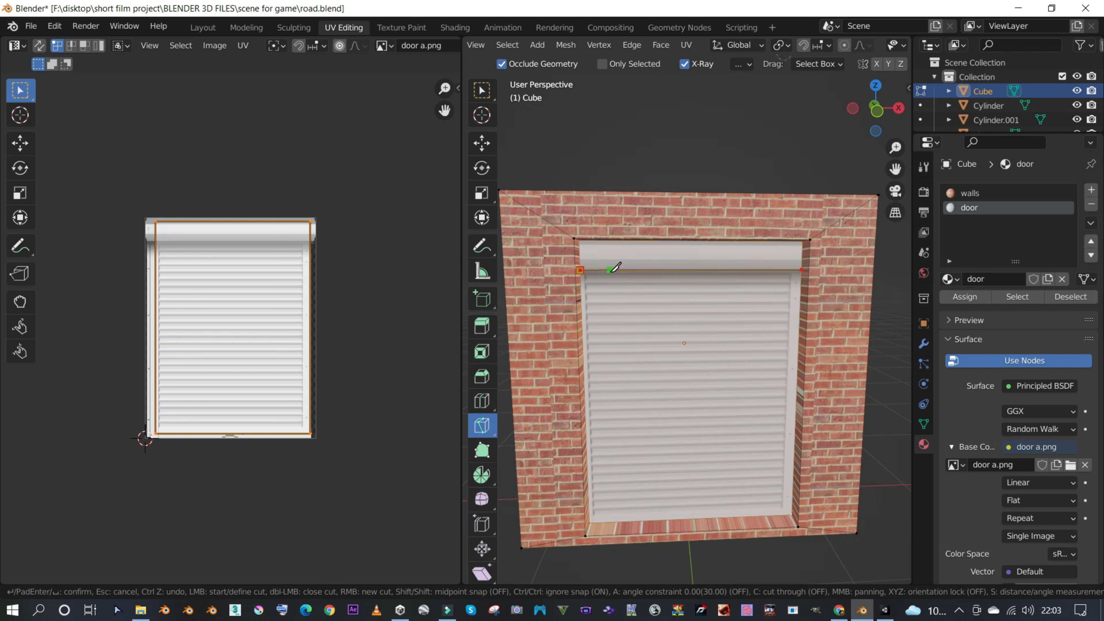
key("Return")
key("Tab")
- Examine the new horizontal cut on the door in solid and material preview shading, and clear the mesh selection
key("z")
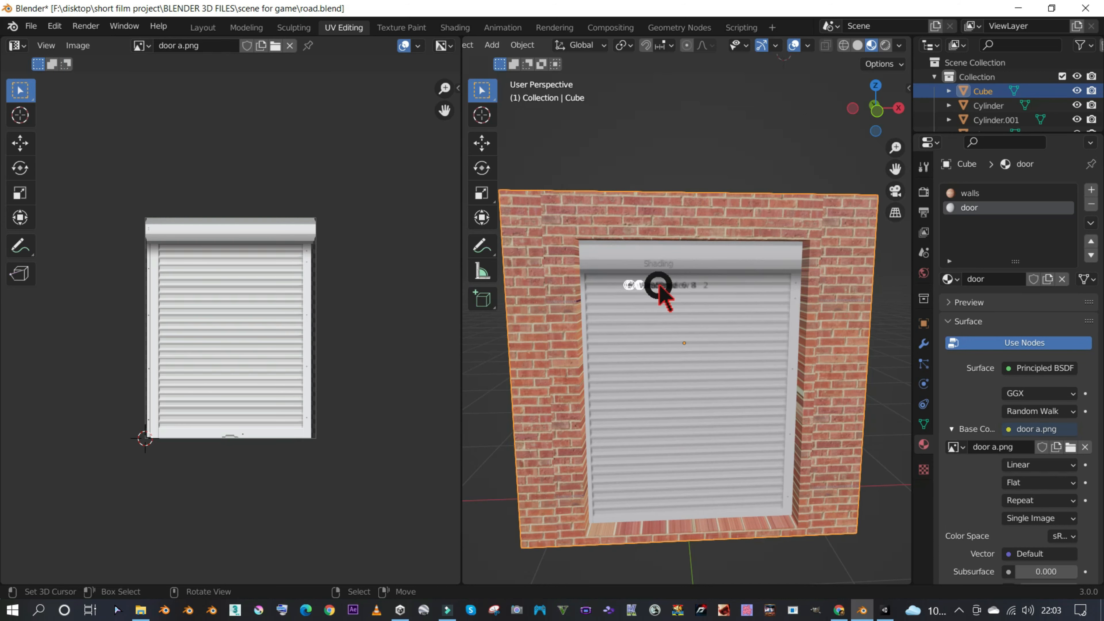
left_click(589, 287)
middle_click_drag(727, 284, 813, 306)
key("z")
left_click(805, 312)
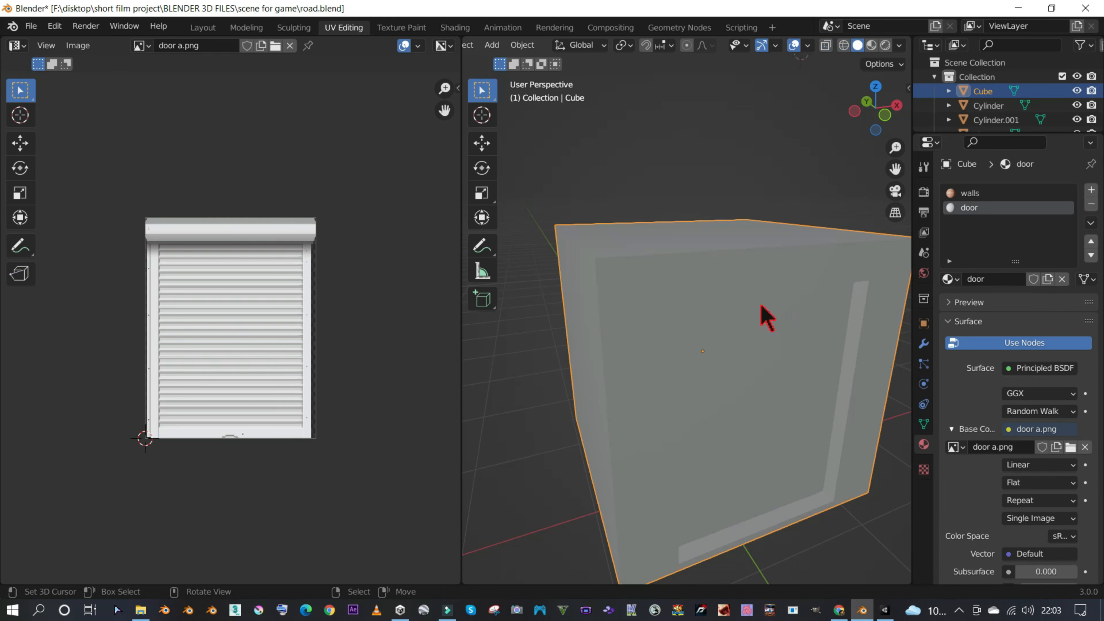
key("Tab")
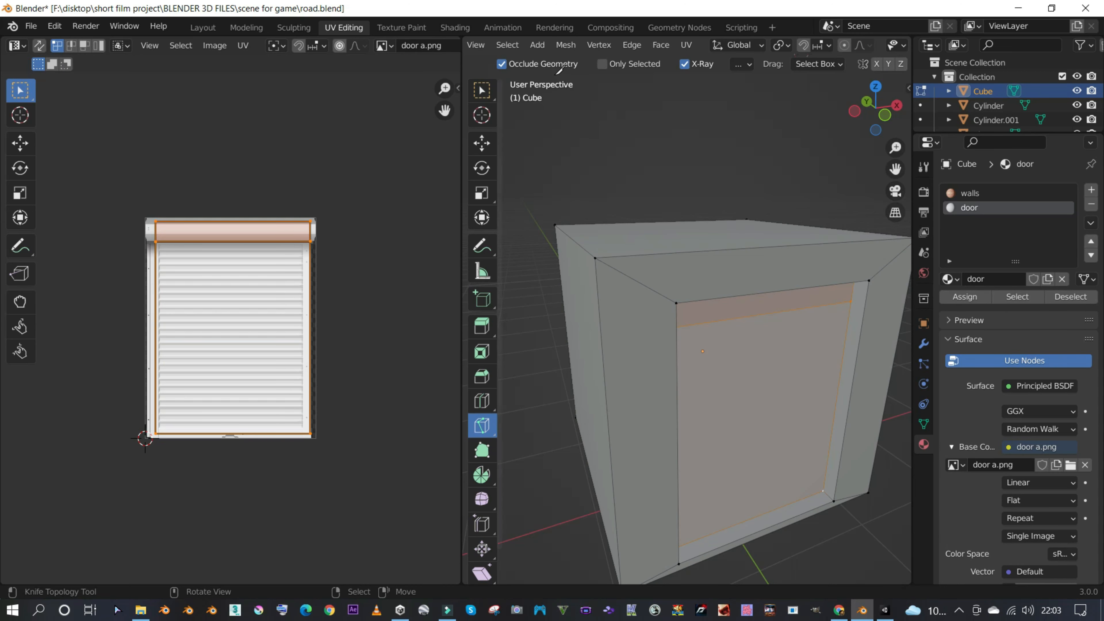
left_click(482, 144)
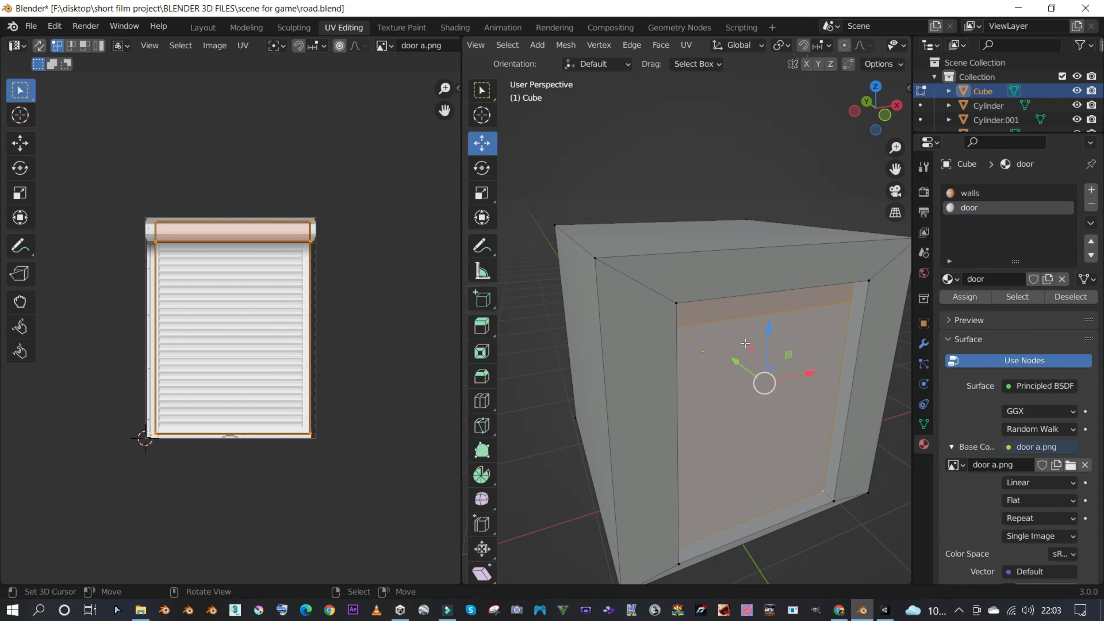
key("alt+a")
key("Tab")
key("Tab")
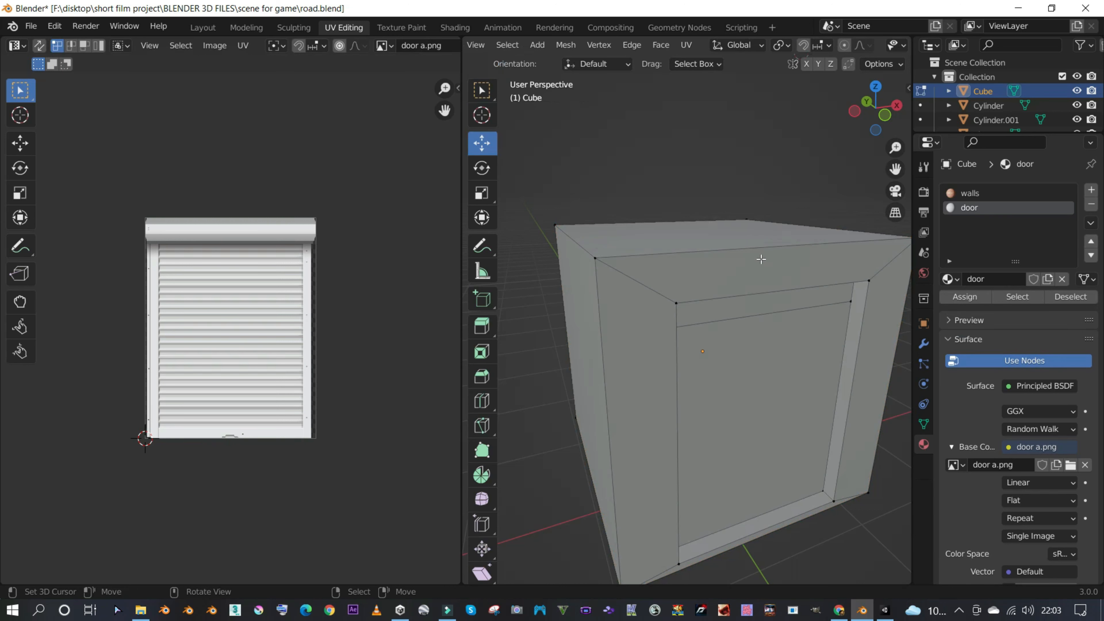
key("z")
scroll(886, 43, "down", 5)
scroll(889, 48, "down", 3)
left_click(871, 46)
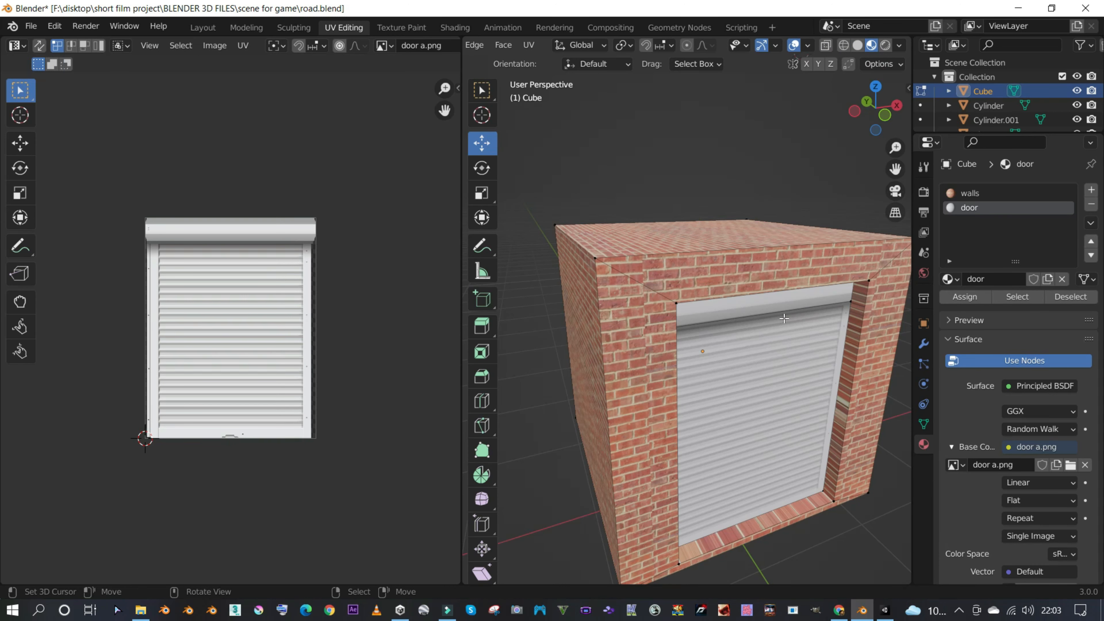
key("z")
left_click(902, 302)
- Extrude the roller-box face above the cut outward so it projects beyond the brick wall
mouse_move(859, 300)
middle_mouse_down()
mouse_move(820, 279)
mouse_move(748, 295)
mouse_move(764, 296)
mouse_move(758, 279)
middle_mouse_up()
scroll(782, 266, "down", 2)
right_click(768, 319)
scroll(711, 47, "up", 5)
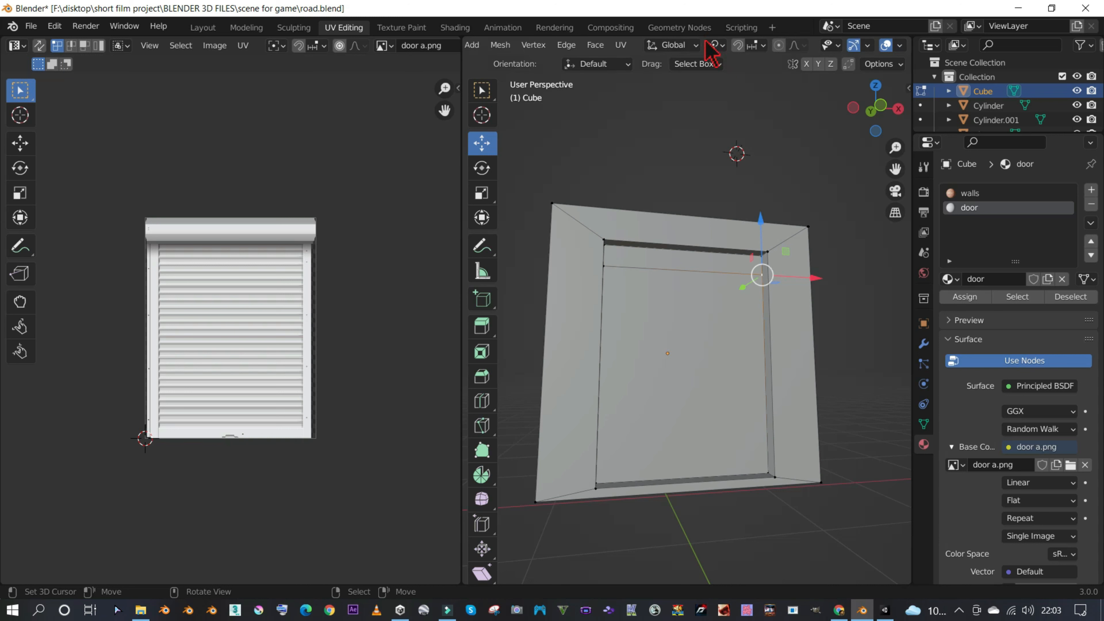
right_click(685, 262)
scroll(894, 47, "down", 5)
left_click(872, 46)
middle_click_drag(761, 258, 776, 304)
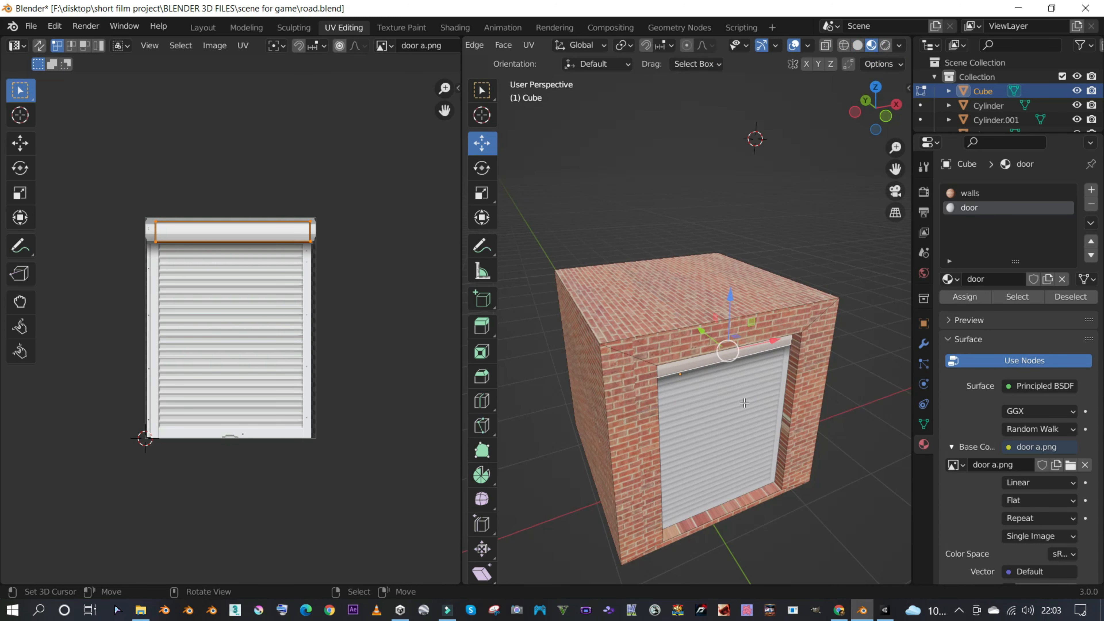
key("e")
left_click(766, 392)
- Assign the door material to the brick-textured side and underside faces of the extruded roller box
mouse_move(765, 393)
middle_mouse_down()
mouse_move(726, 304)
mouse_move(659, 364)
mouse_move(758, 387)
middle_mouse_up()
scroll(757, 387, "up", 3)
right_click(755, 385)
scroll(756, 386, "down", 6)
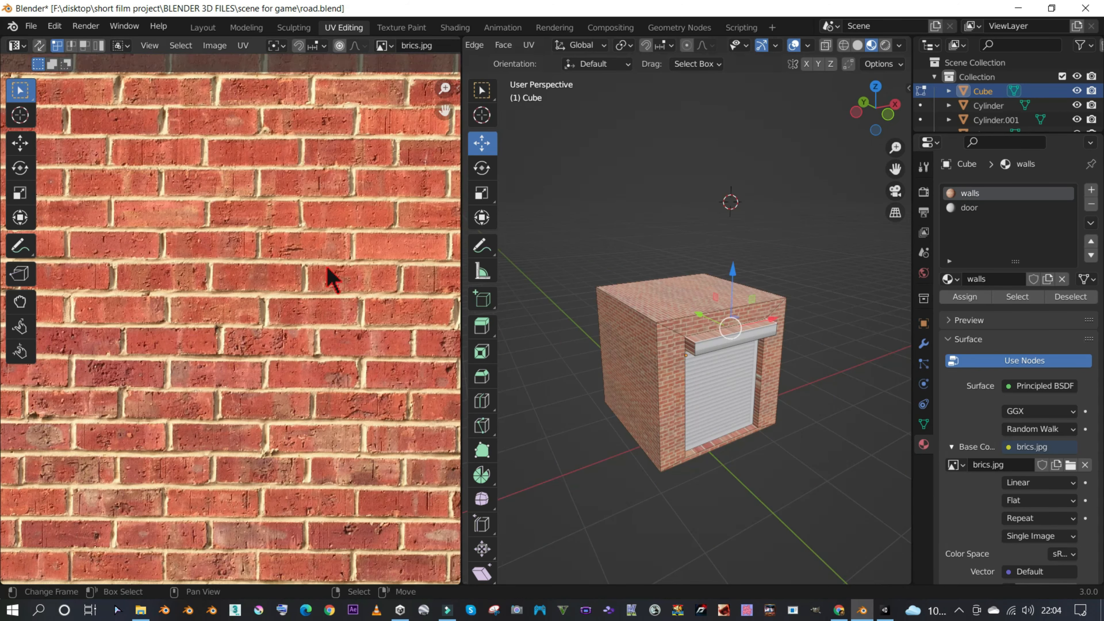
scroll(328, 277, "down", 8)
scroll(762, 339, "up", 4)
middle_click_drag(762, 339, 757, 278)
right_click(762, 209, "shift")
right_click(670, 158, "shift")
middle_click_drag(702, 174, 581, 206)
right_click(564, 266, "shift")
mouse_move(566, 265)
middle_mouse_down()
mouse_move(732, 254)
mouse_move(779, 346)
mouse_move(757, 304)
middle_mouse_up()
left_click(969, 208)
left_click(965, 297)
- Inspect the projecting roller box in Object Mode, from the front and from above
key("z")
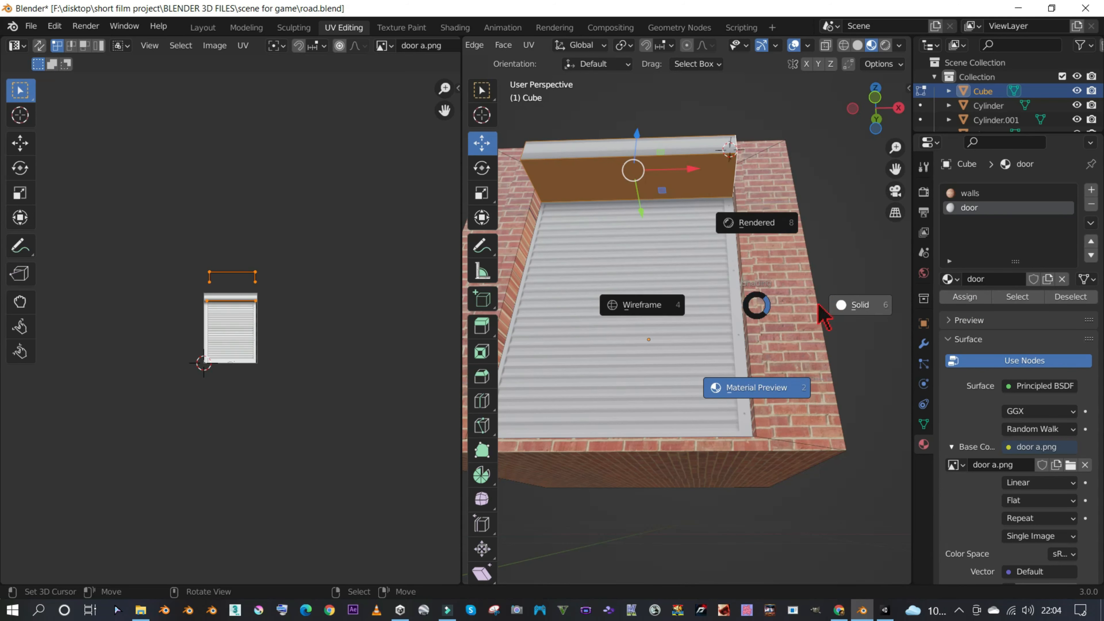
key("Escape")
key("Tab")
mouse_move(639, 195)
middle_mouse_down()
mouse_move(784, 259)
mouse_move(714, 309)
mouse_move(481, 333)
middle_mouse_up()
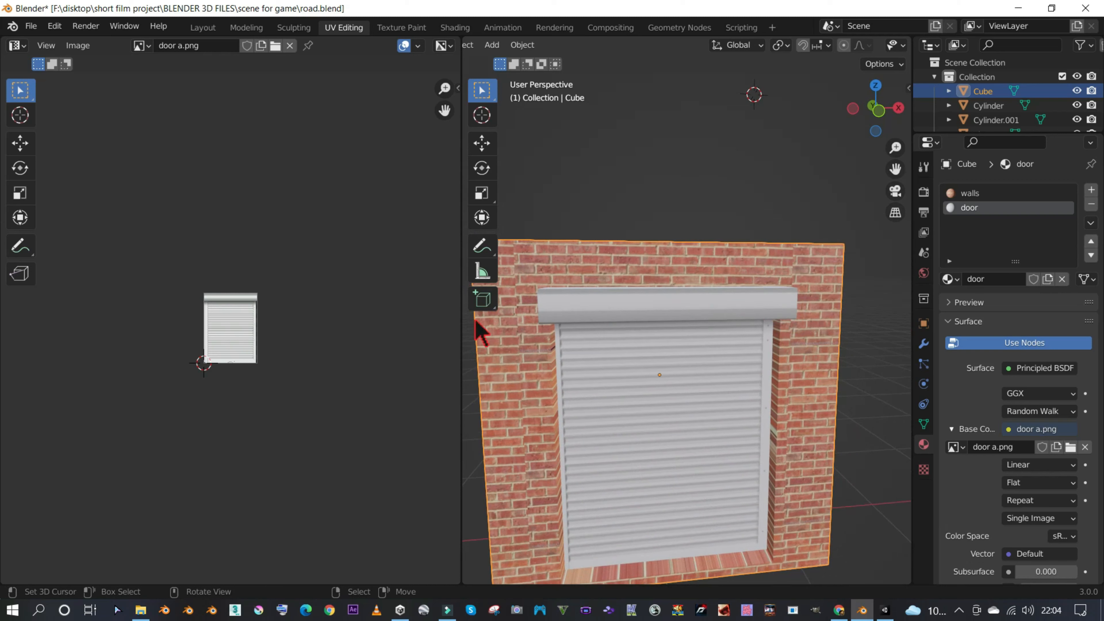
scroll(259, 239, "up", 5)
scroll(613, 322, "down", 3)
middle_click_drag(722, 316, 779, 352)
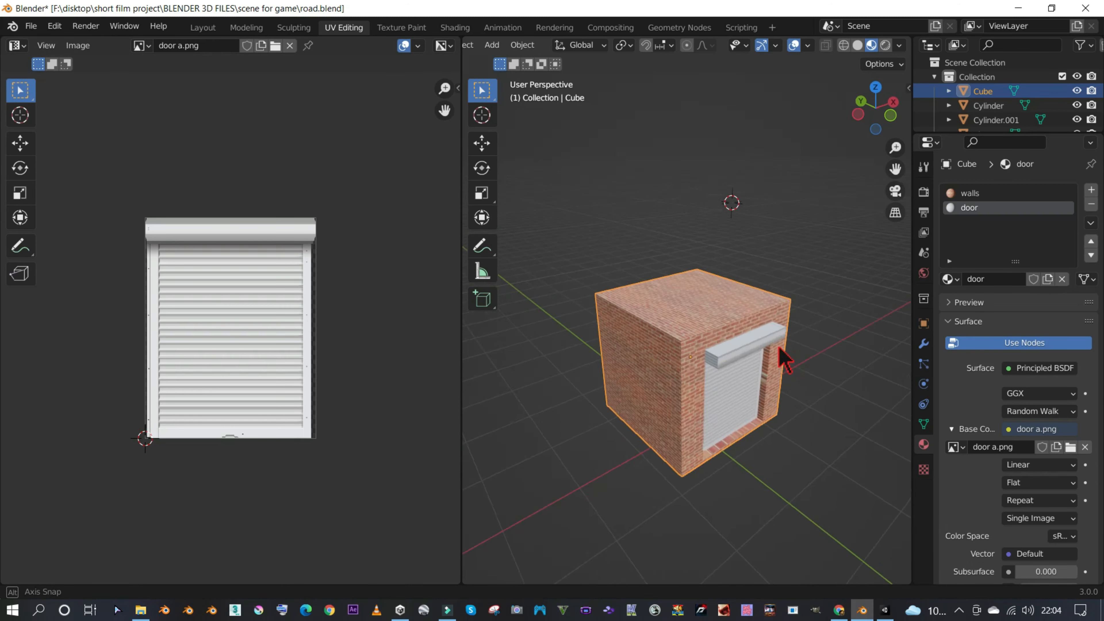
scroll(804, 363, "up", 3)
- Unwrap the door recess's brick faces with Smart UV Project at a 66° angle limit, and scale up their UVs
key("Tab")
middle_click_drag(838, 375, 739, 344)
scroll(198, 228, "down", 3)
middle_click_drag(820, 344, 799, 347)
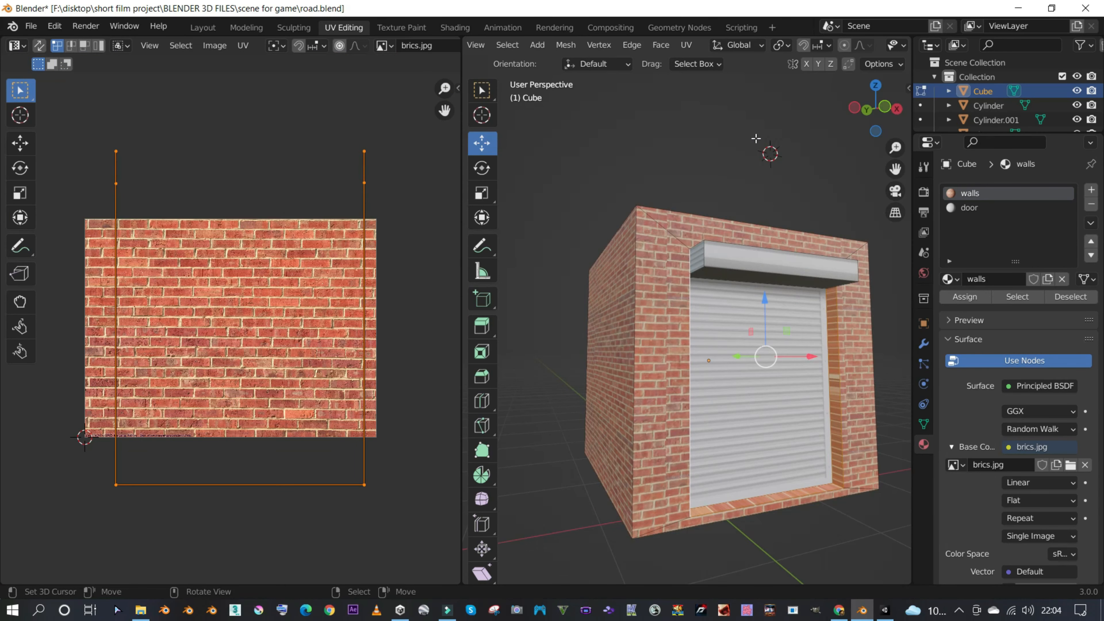
left_click(697, 43)
left_click(730, 82)
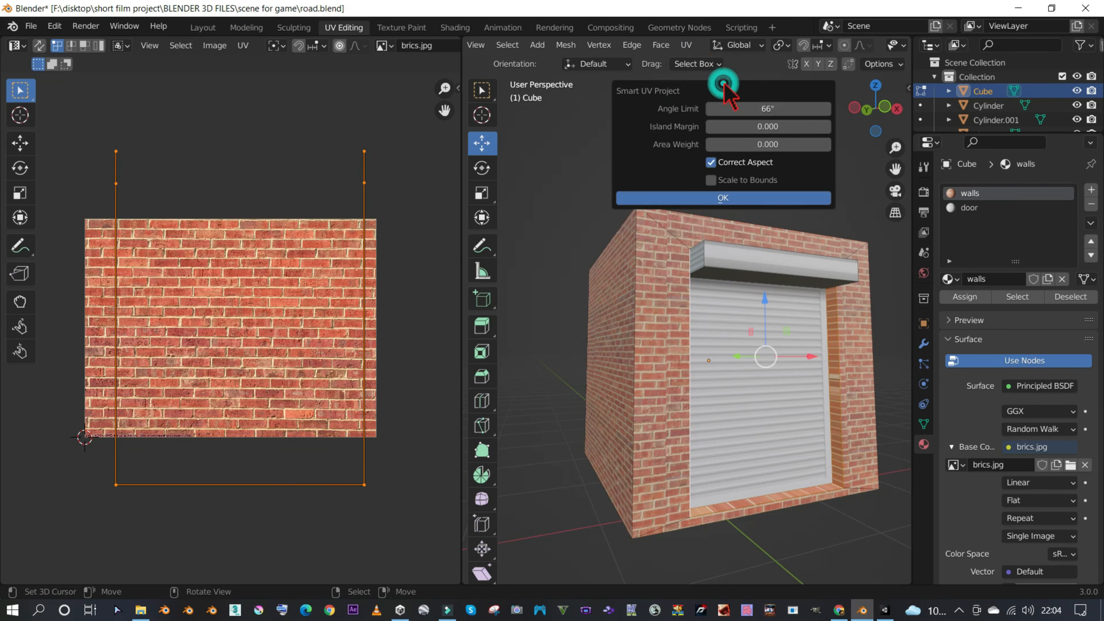
left_click(752, 208)
key("s")
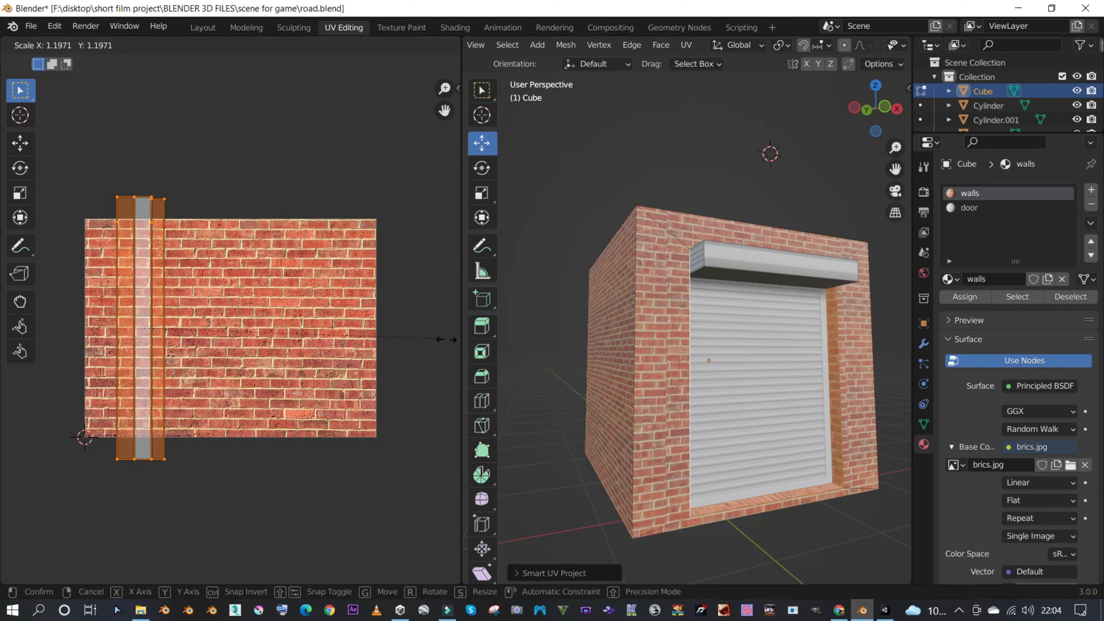
left_click(493, 374)
key("Tab")
middle_click_drag(759, 348, 664, 383)
scroll(722, 344, "down", 6)
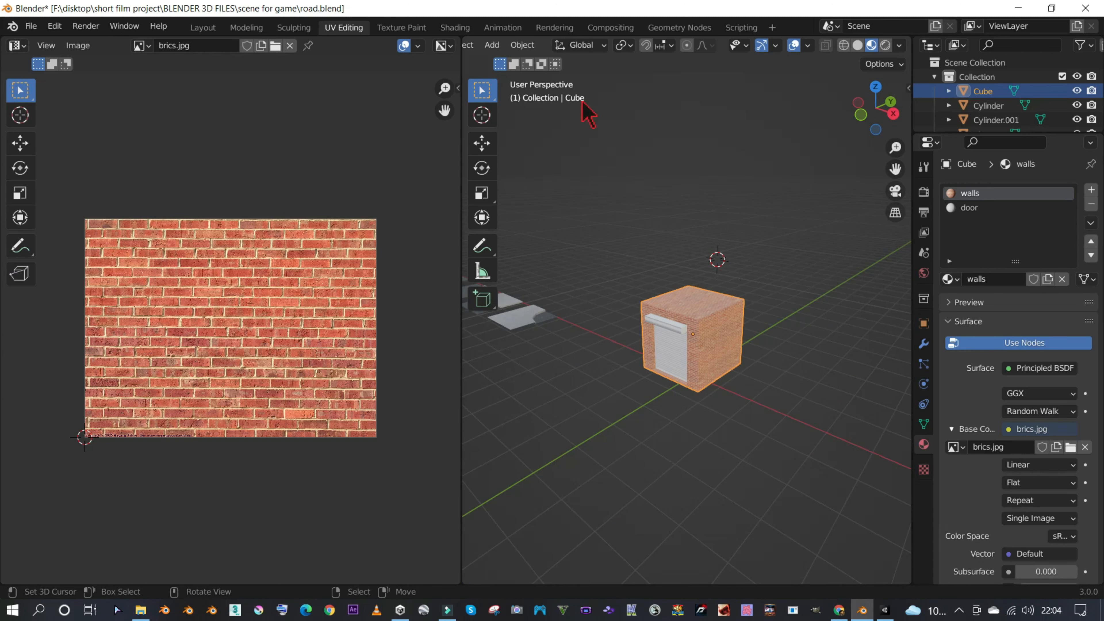
- Move the shop across the ground plane with snapping enabled, and save road.blend
left_click(482, 142)
middle_click_drag(572, 227, 719, 105)
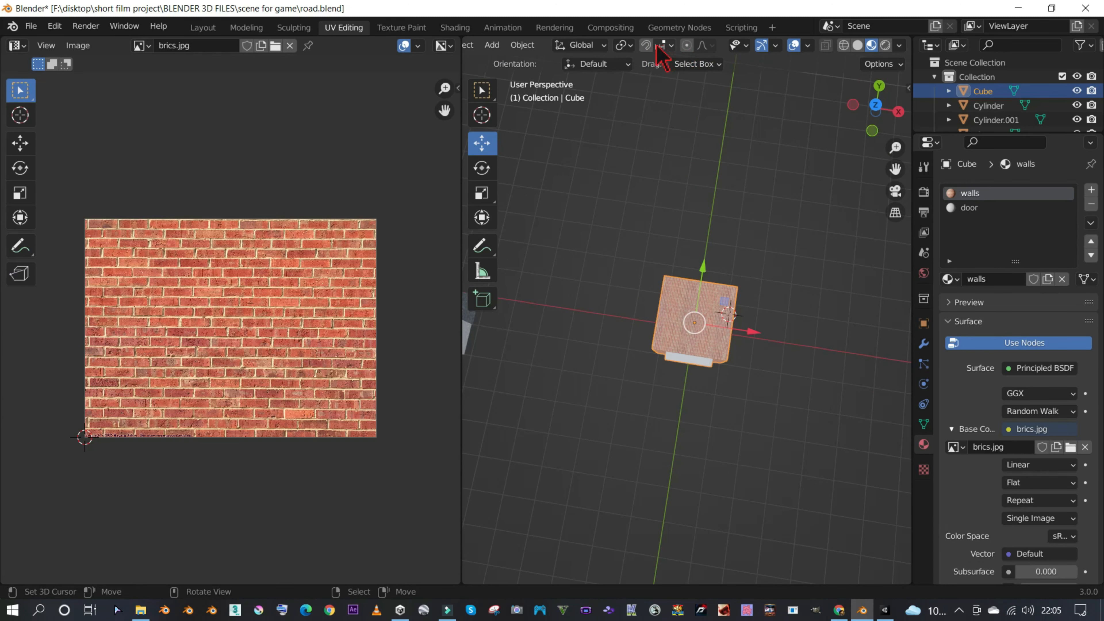
left_click_drag(722, 302, 609, 361)
middle_click_drag(609, 360, 713, 240)
mouse_move(696, 300)
middle_mouse_down("shift")
mouse_move(814, 268)
mouse_move(732, 287)
mouse_move(727, 241)
mouse_move(691, 285)
middle_mouse_up("shift")
scroll(731, 287, "up", 4)
key("ctrl+s")
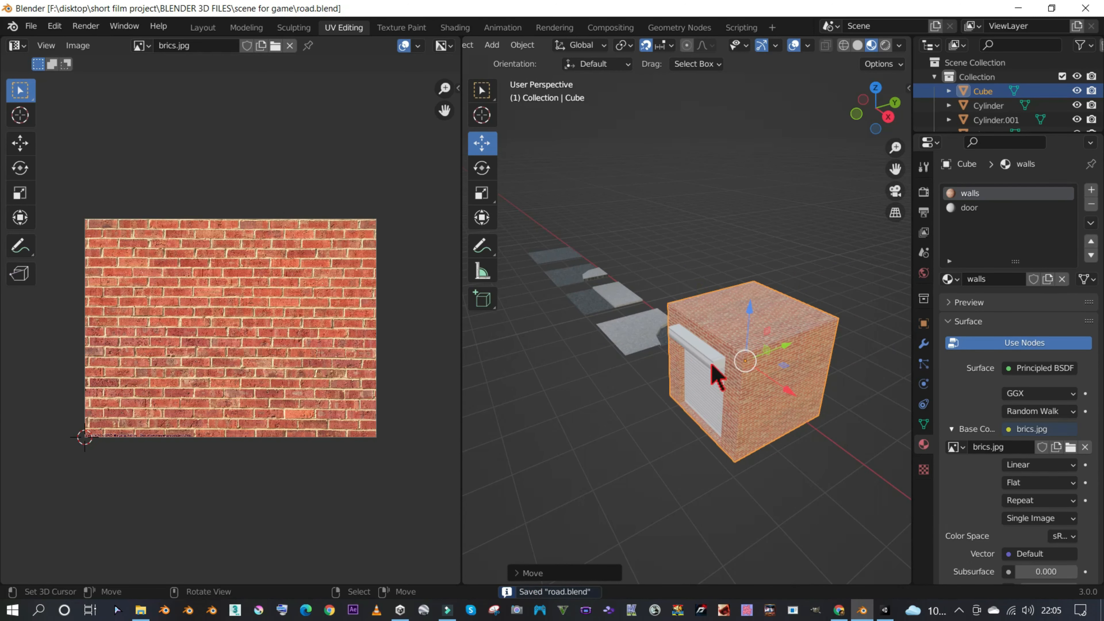
middle_click_drag(716, 370, 673, 348)
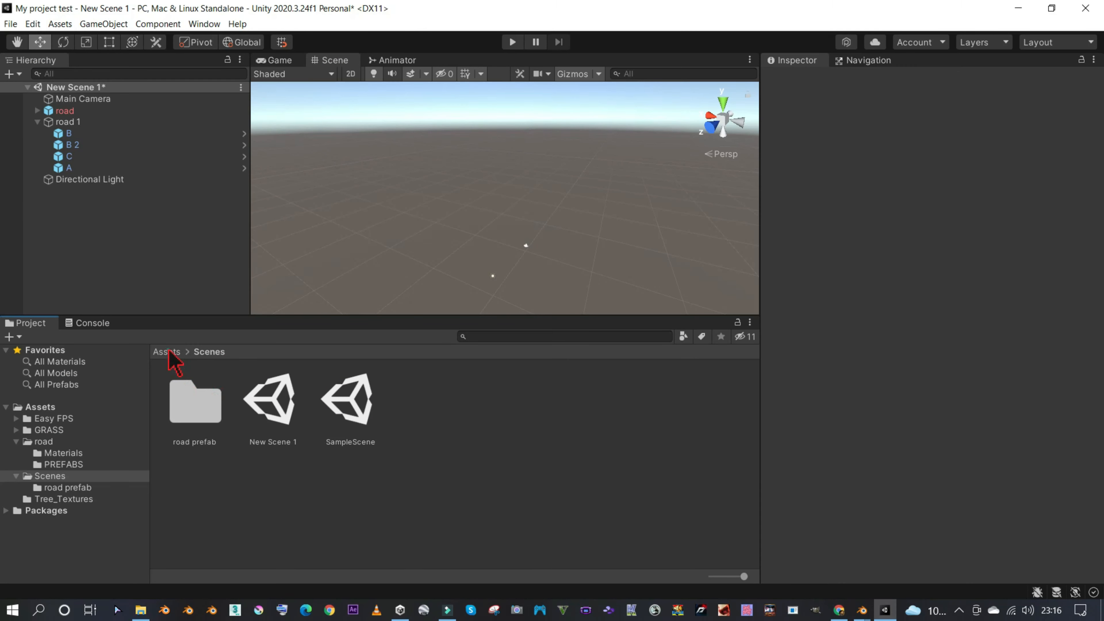
- In Unity, open the road assets folder and delete the old road object from the scene hierarchy
left_click(169, 352)
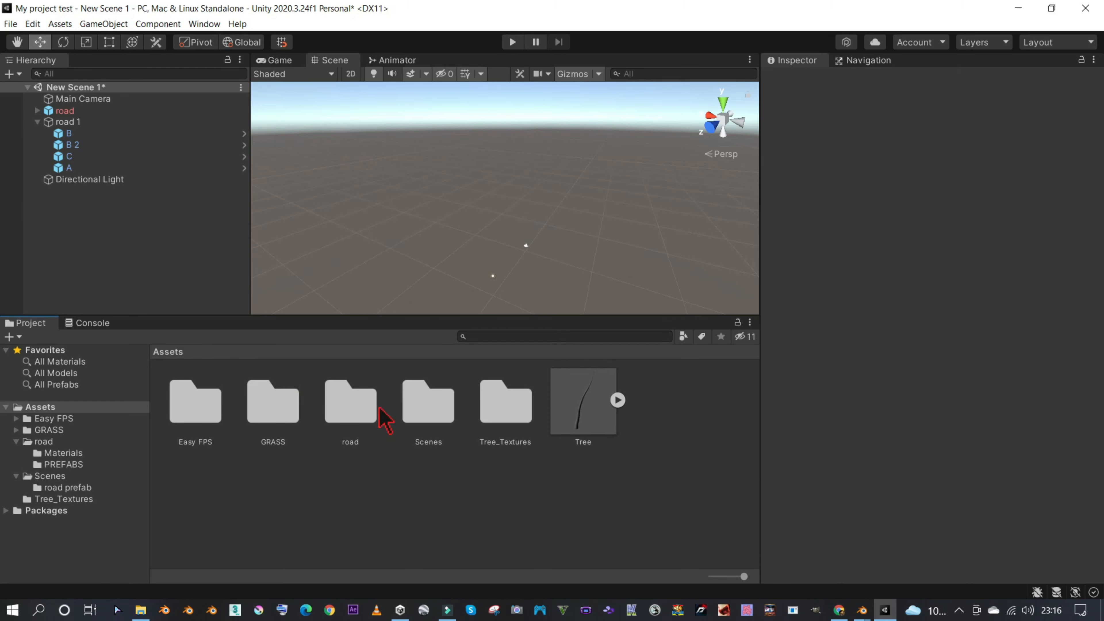
double_click(355, 411)
left_click(105, 109)
key("Delete")
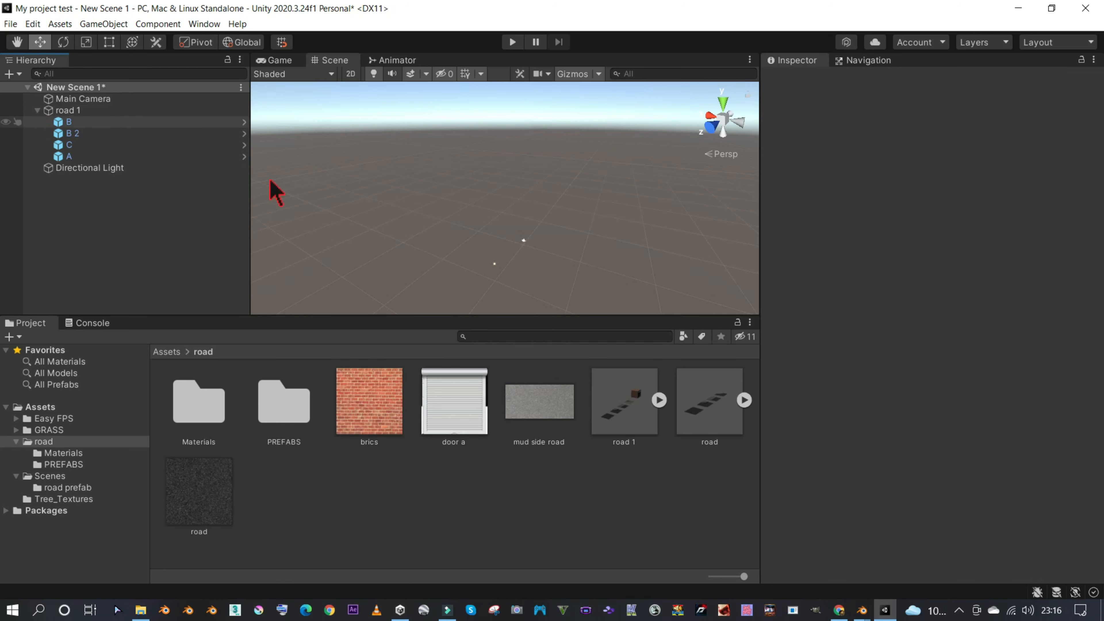
- Place the road 1 model from the road assets folder in the scene and unpack its prefab instance
left_click_drag(645, 429, 587, 285)
left_click(509, 241)
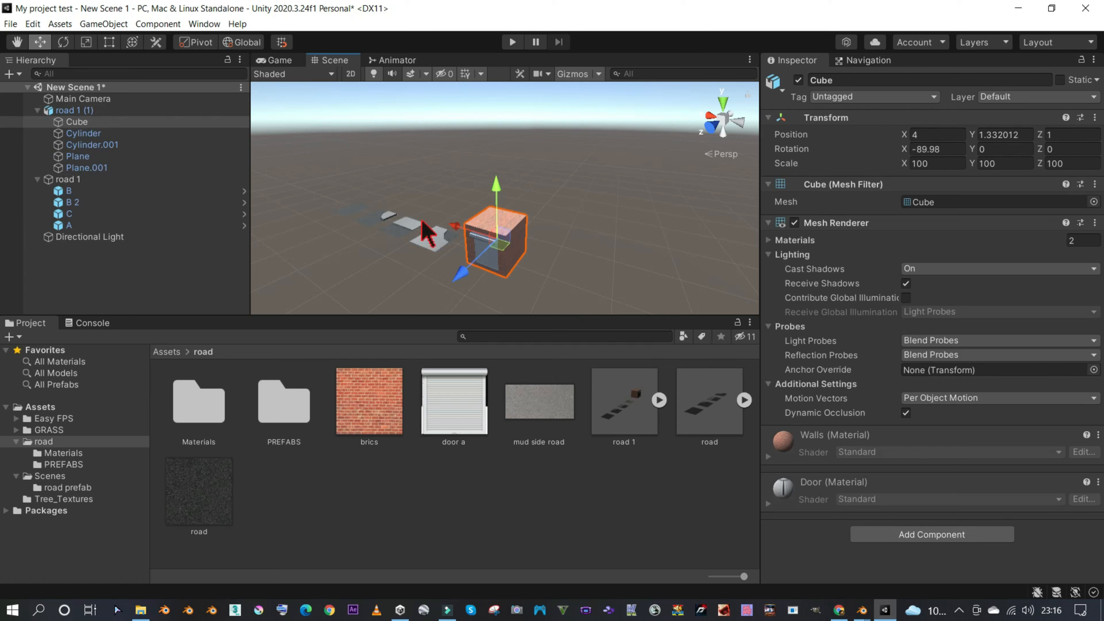
right_click(66, 111)
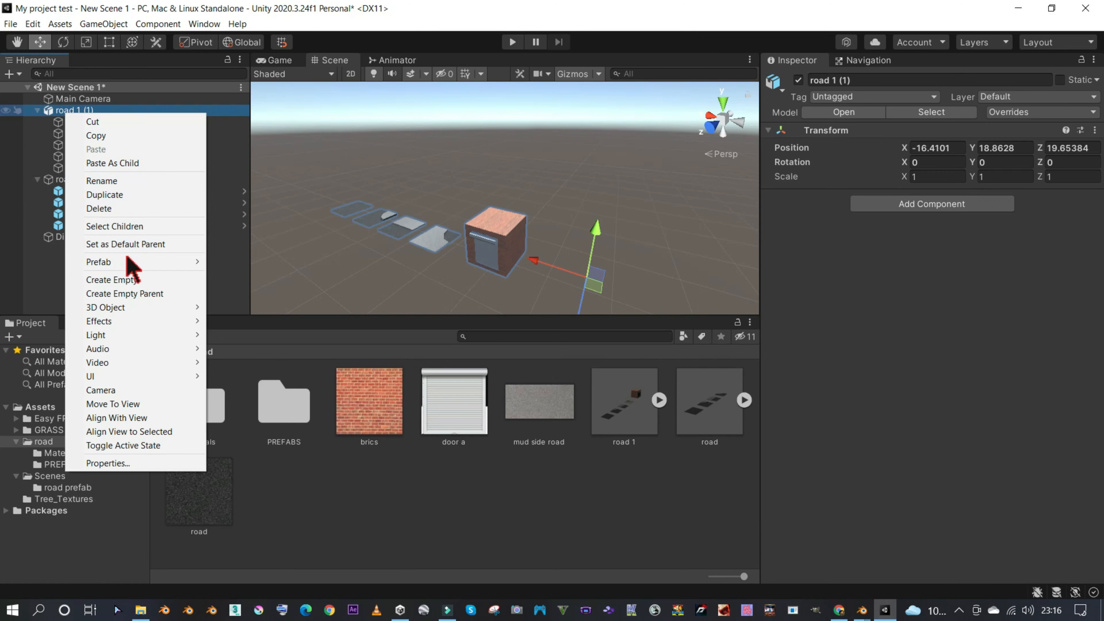
mouse_move(131, 266)
left_click(279, 316)
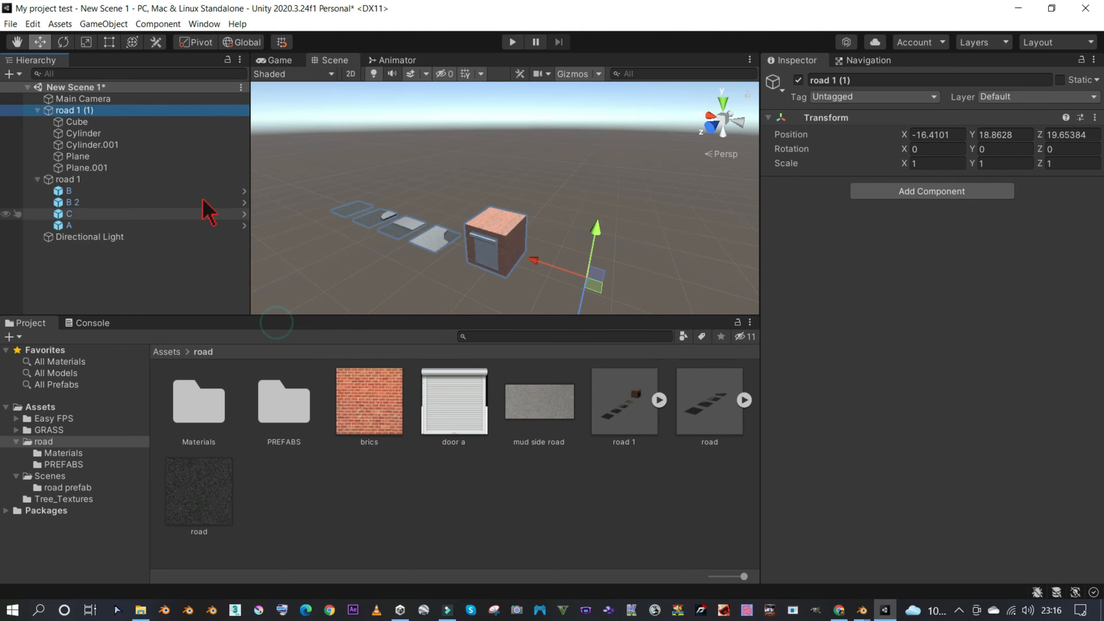
- Rename the Cube object in the unpacked model as shop, and try to reparent it under road 1
left_click(78, 122)
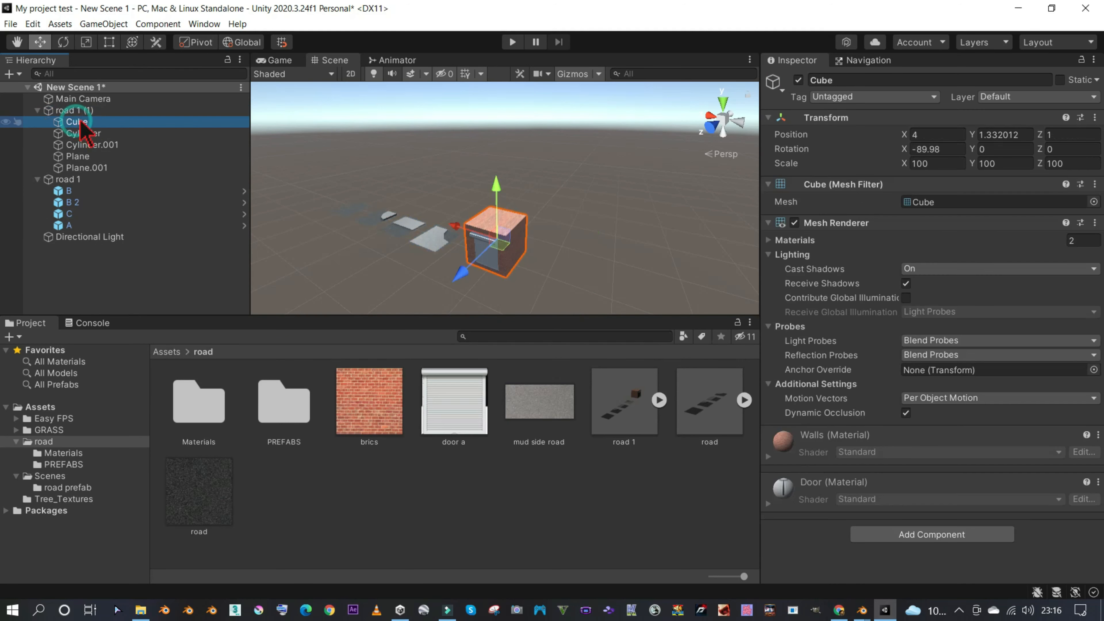
left_click(81, 123)
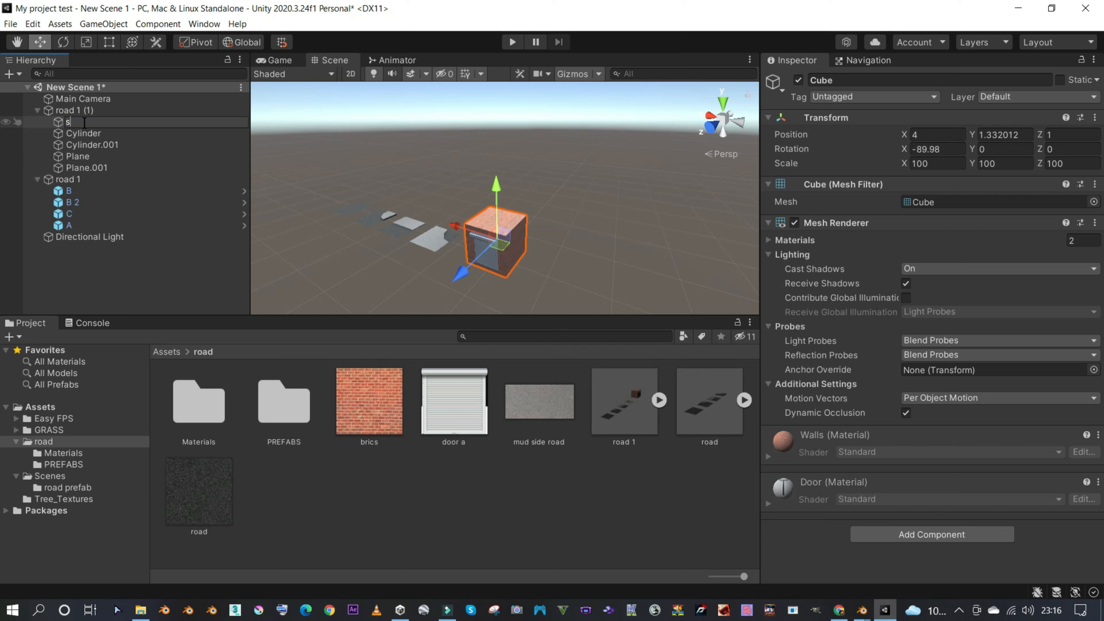
type("shop")
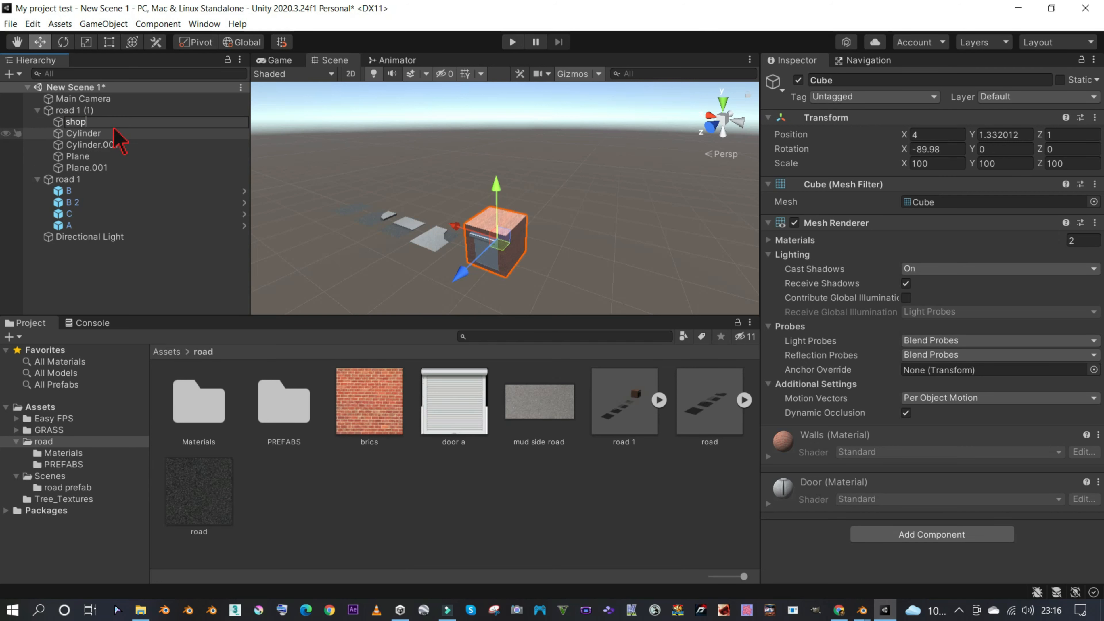
left_click(87, 133)
left_click_drag(77, 122, 74, 188)
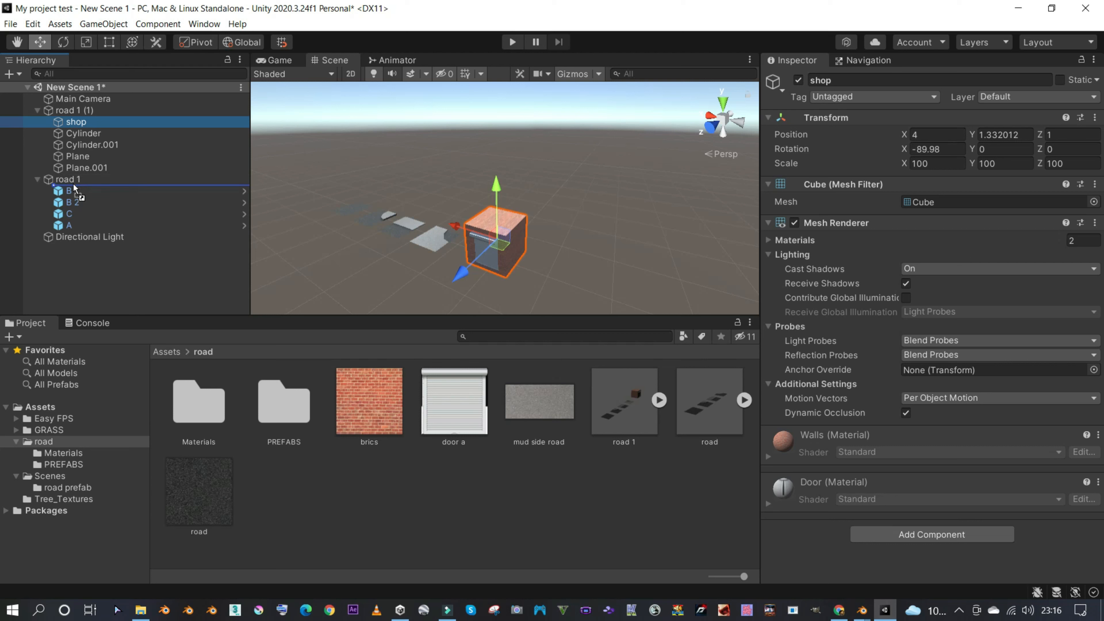
mouse_move(74, 187)
left_mouse_down()
mouse_move(77, 134)
mouse_move(78, 187)
left_mouse_up()
- Delete the Cylinder, Cylinder.001, Plane and Plane.001 objects from the unpacked road 1 (1) object
left_click(82, 132)
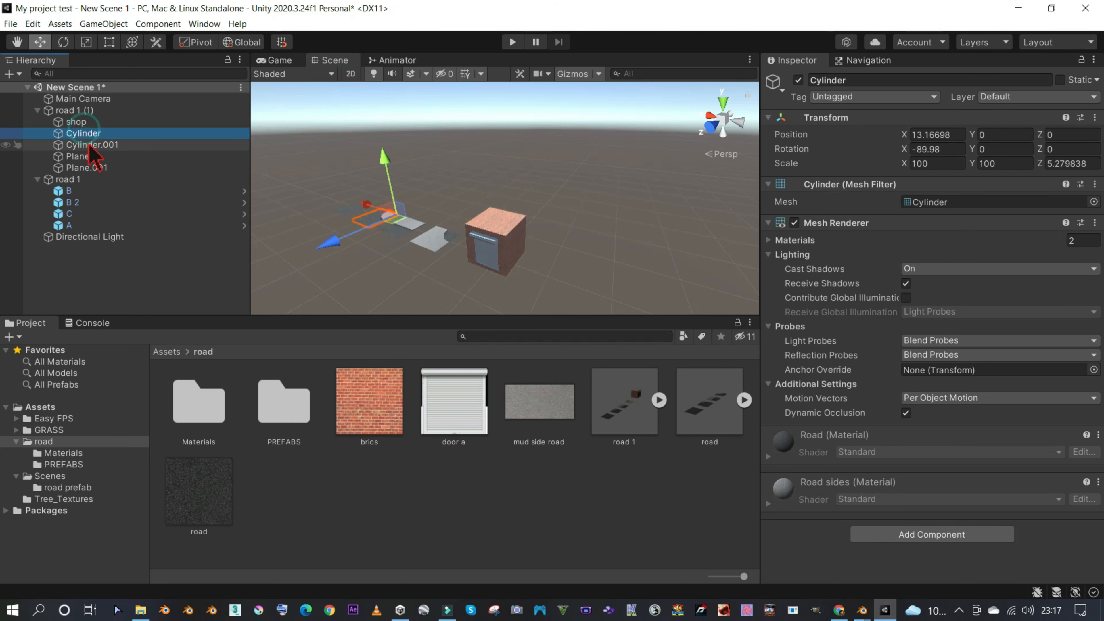
left_click(90, 168, "shift")
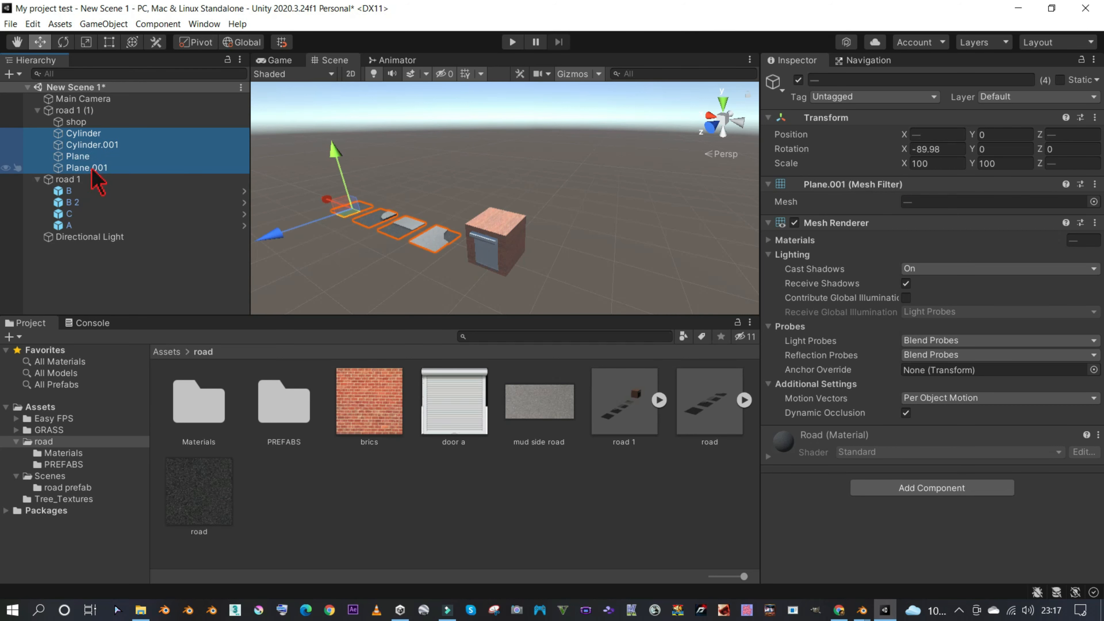
key("Delete")
- Rename the road 1 (1) parent object as shops
left_click(66, 111)
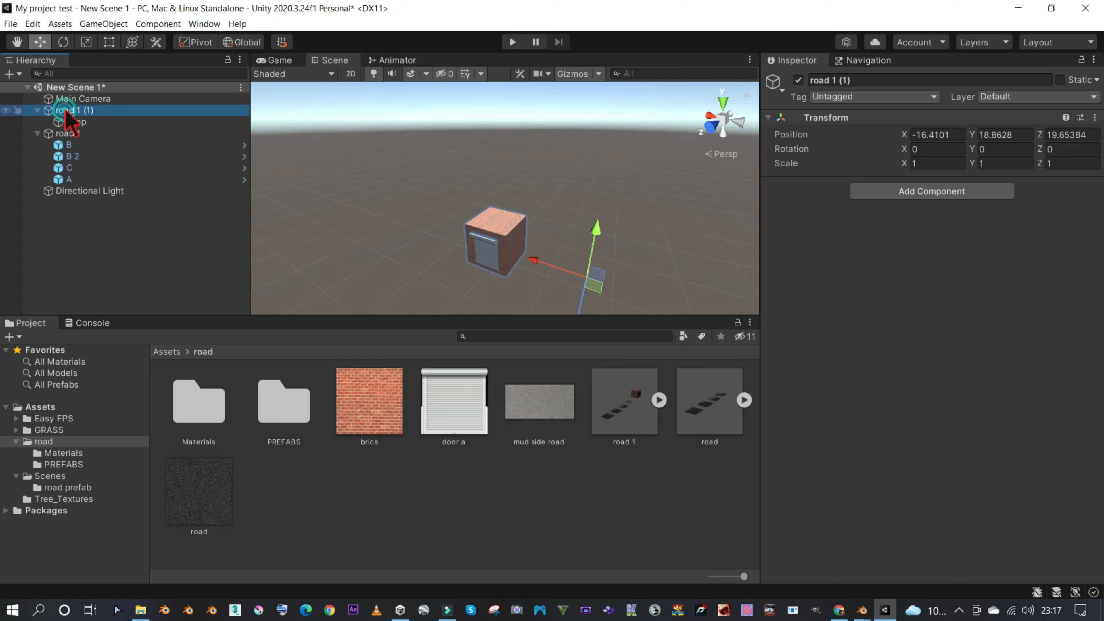
left_click(66, 111)
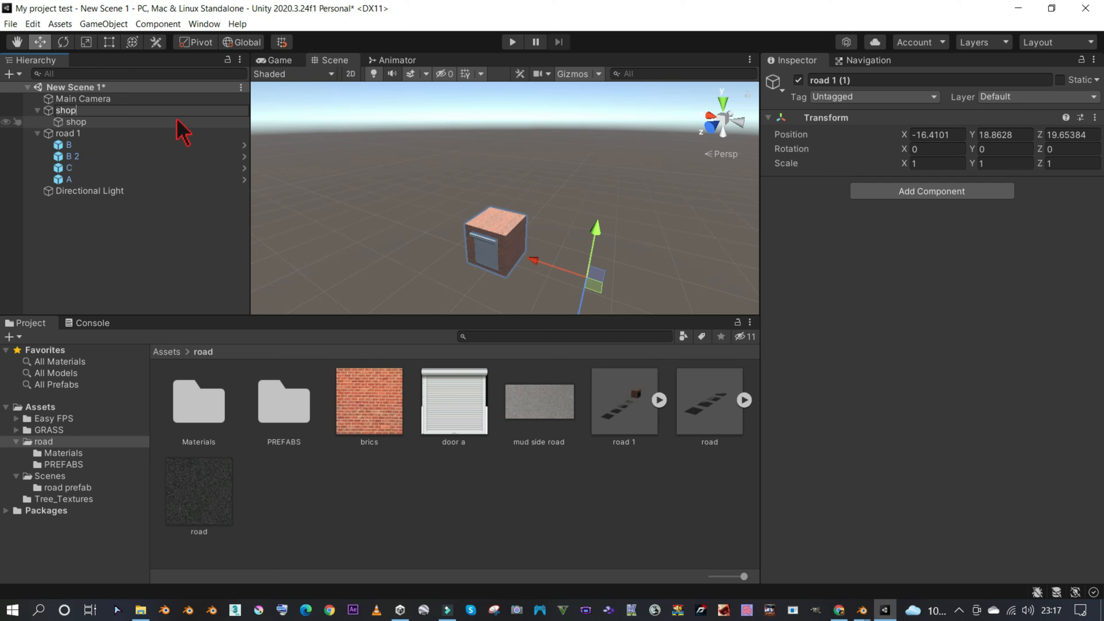
type("shops")
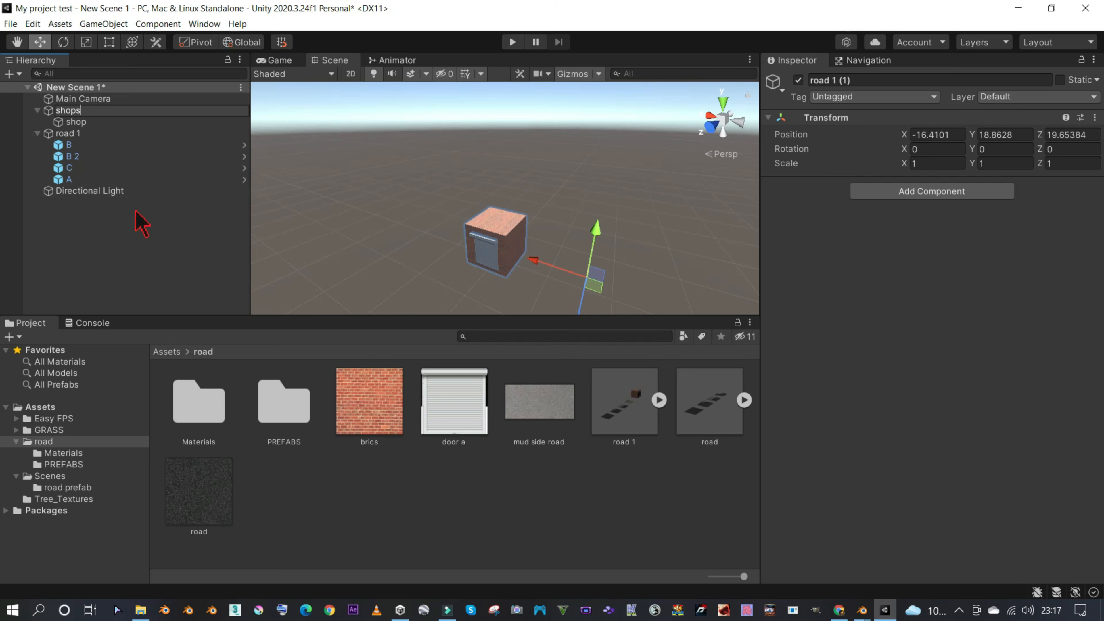
left_click(130, 226)
- Save the shop object as a prefab in the road PREFABS folder and place a second instance of it in the scene
left_click(76, 133)
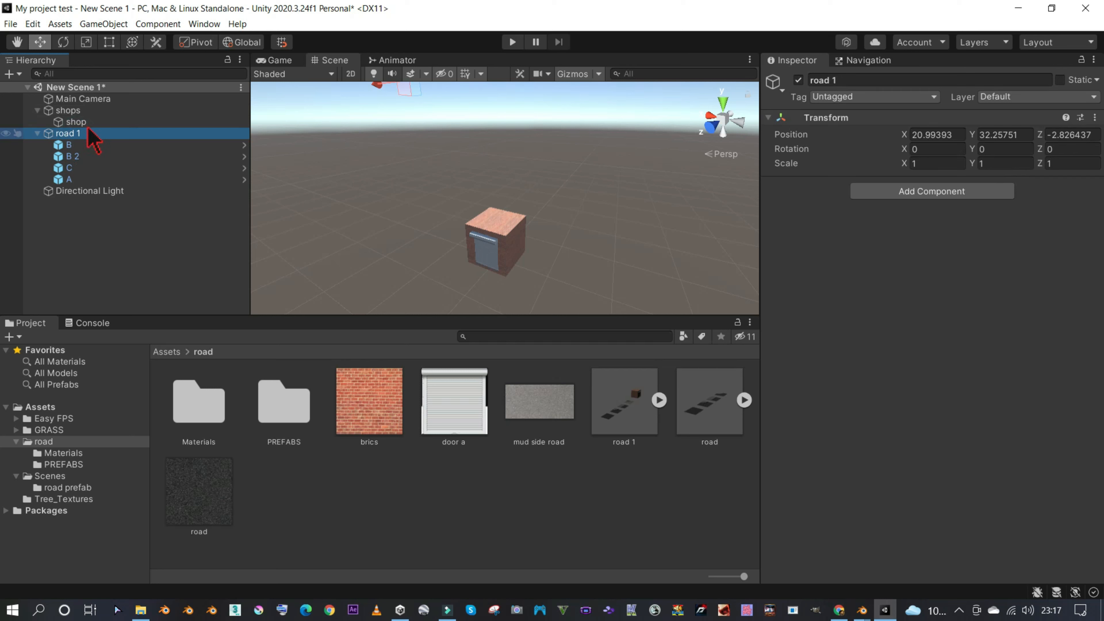
left_click(101, 125)
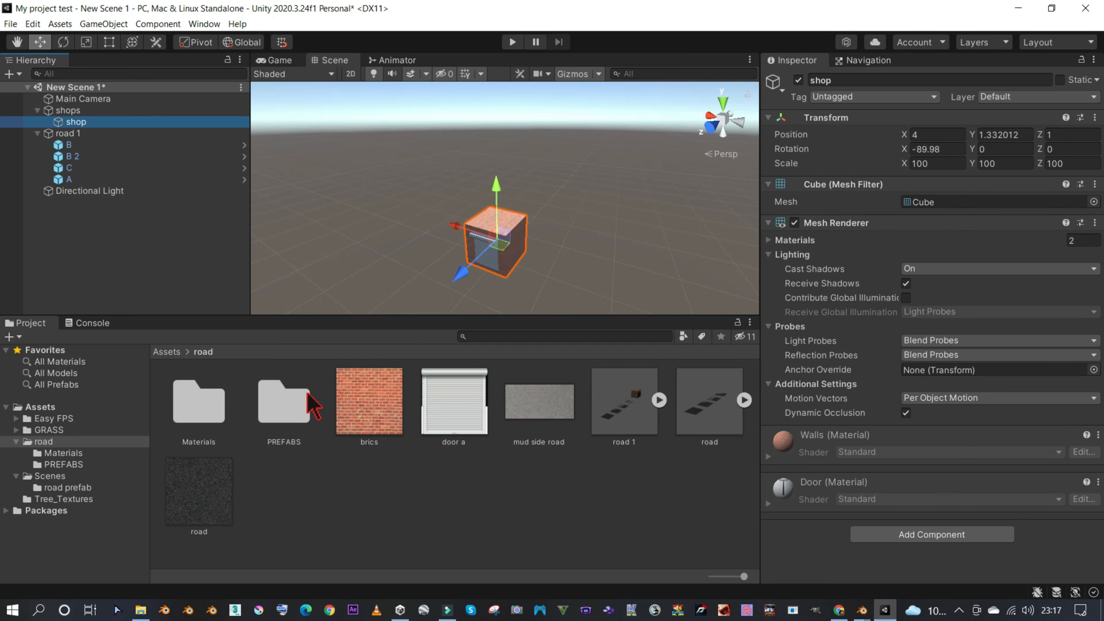
double_click(312, 402)
left_click(496, 251)
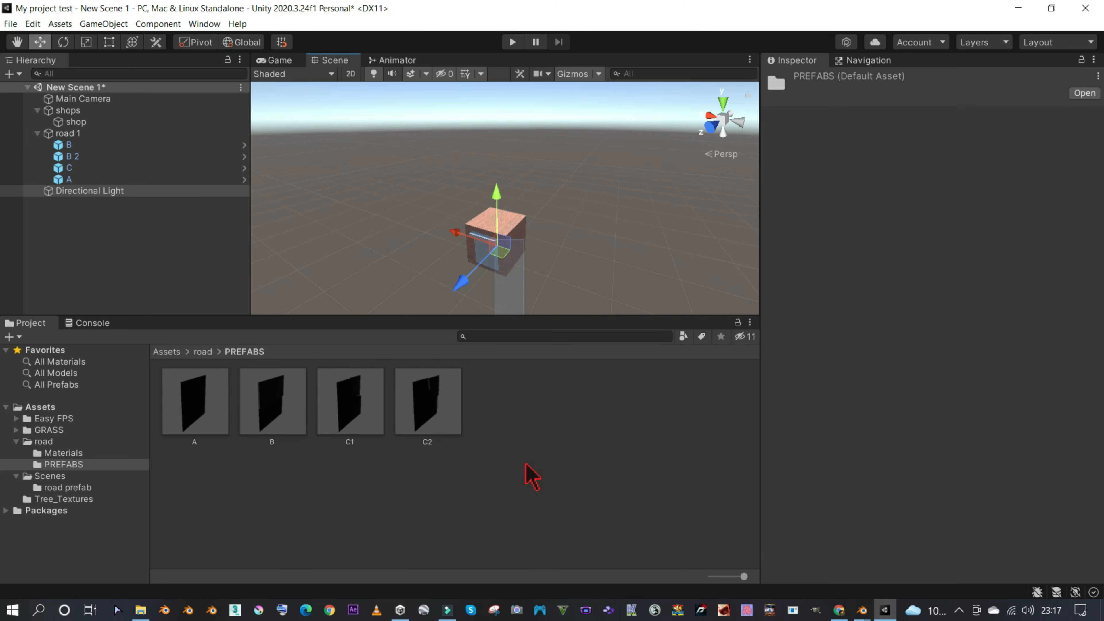
left_click(69, 134)
left_click(83, 101)
left_click(81, 120)
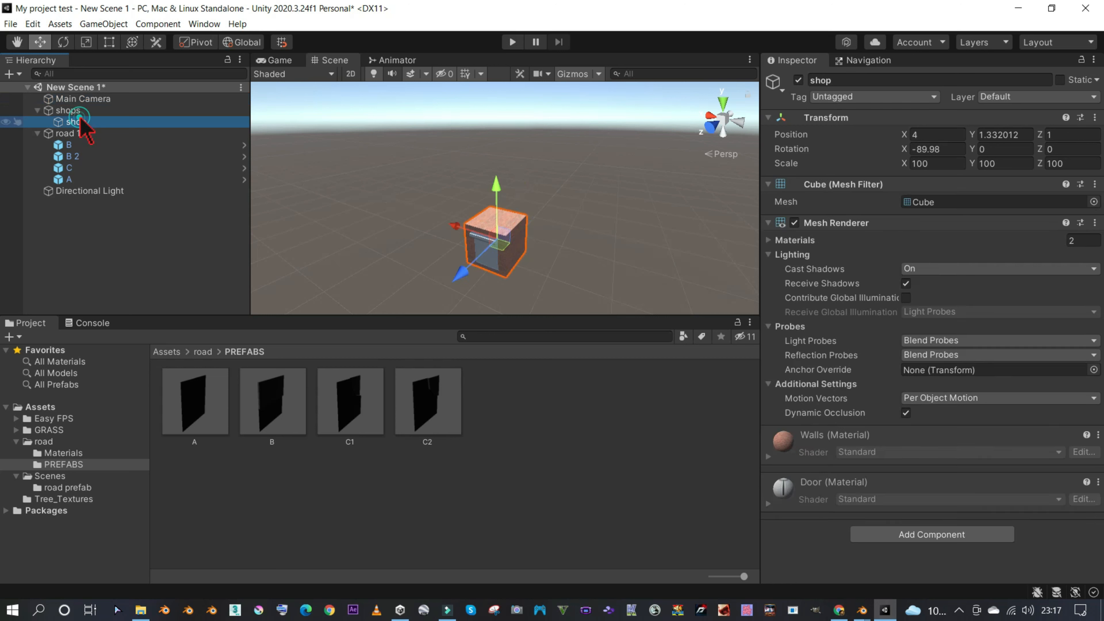
left_click_drag(89, 133, 525, 479)
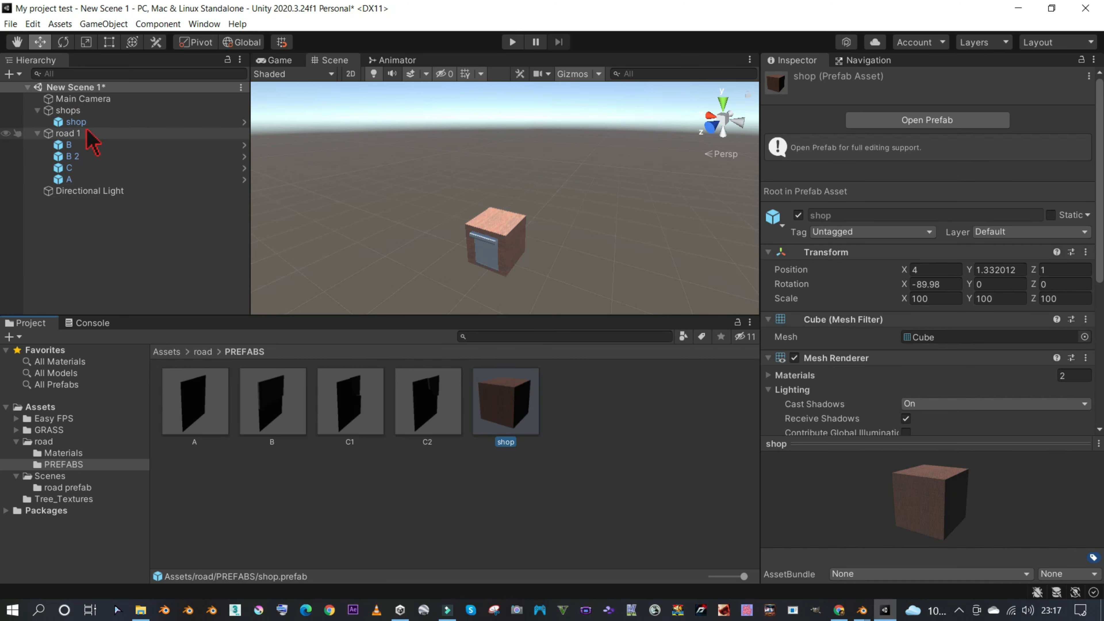
left_click_drag(511, 409, 393, 217)
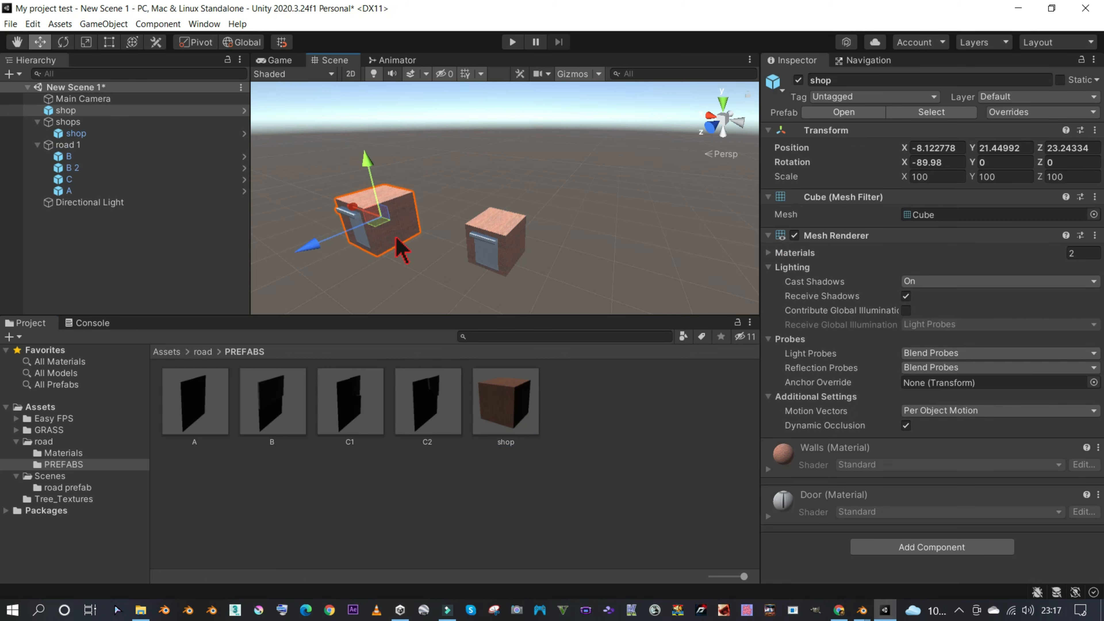
- Return to the road assets folder, then switch to File Explorer and open the pics assets folder with the door images
left_click(203, 353)
left_click(455, 418)
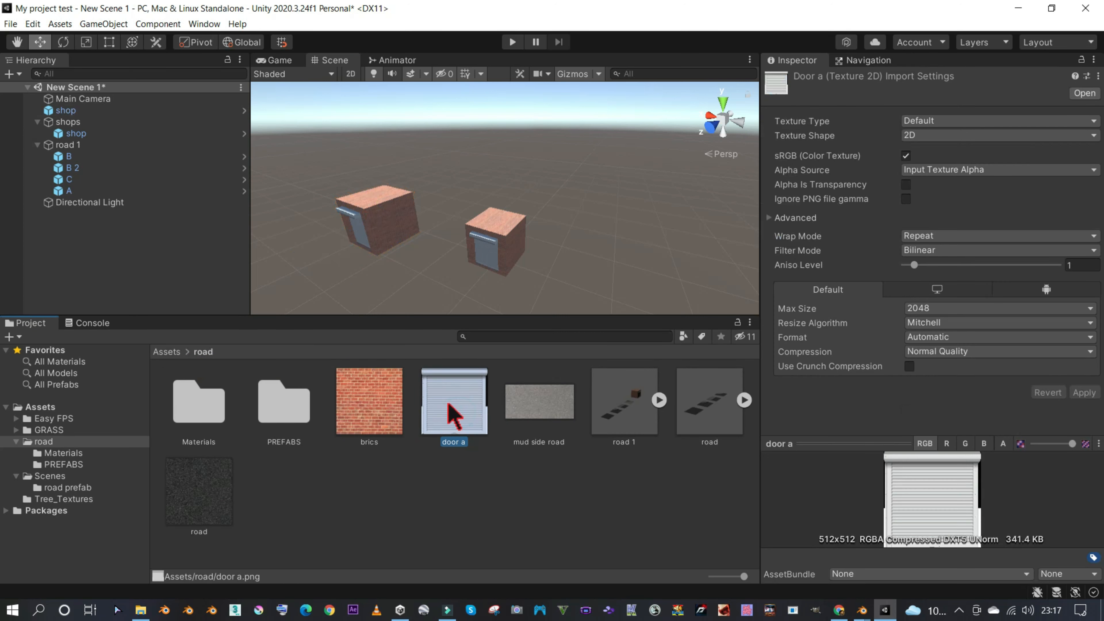
left_click(140, 611)
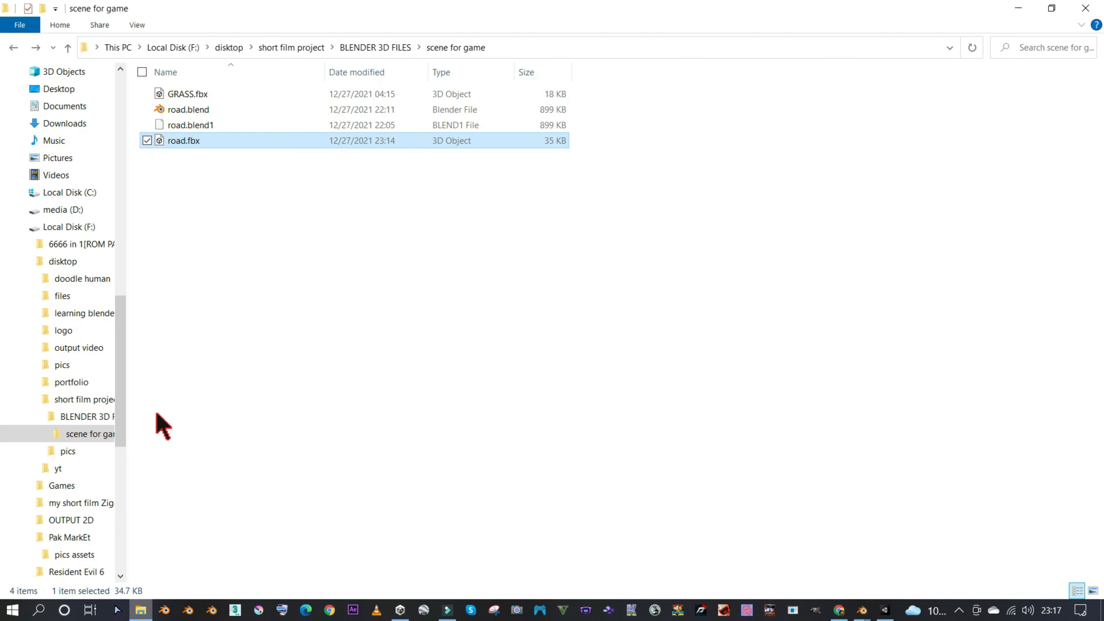
left_click(35, 42)
left_click(14, 42)
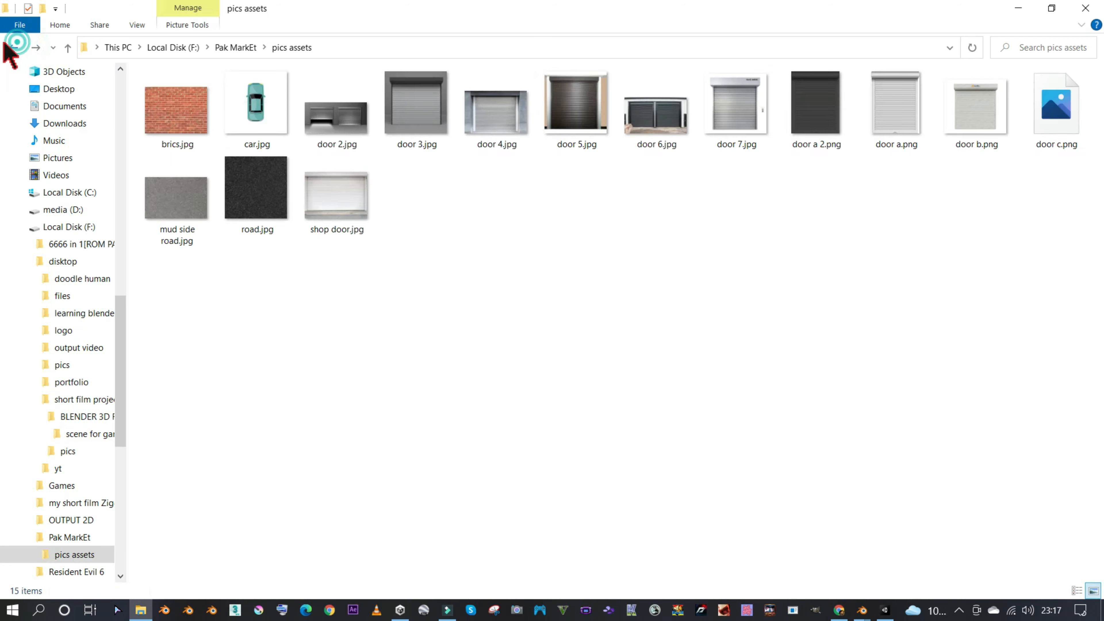
left_click(21, 44)
left_click(35, 45)
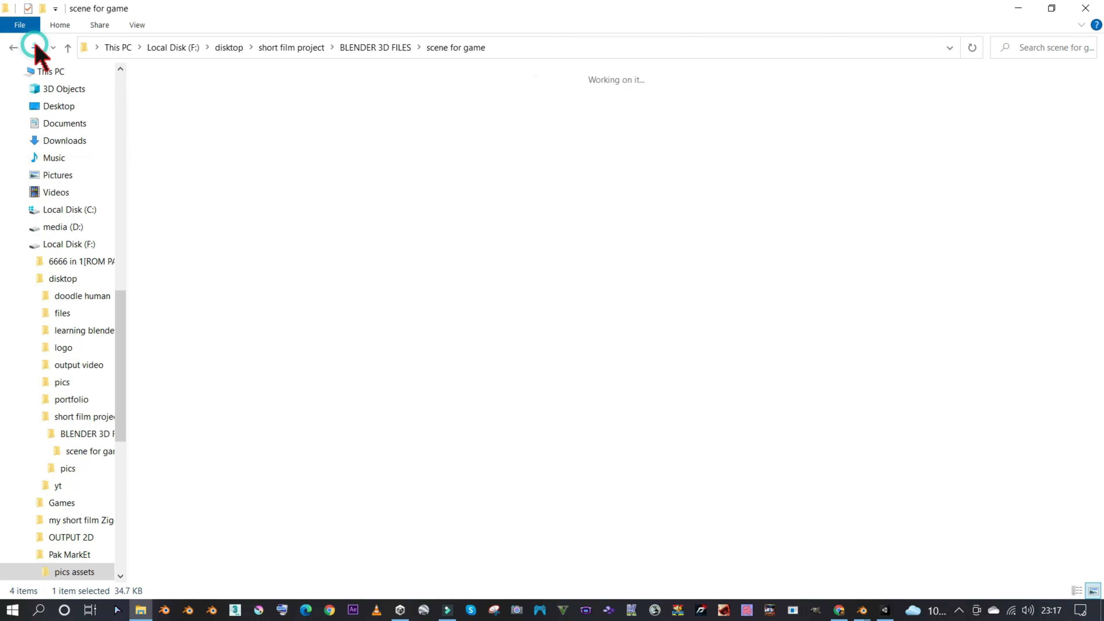
left_click(34, 45)
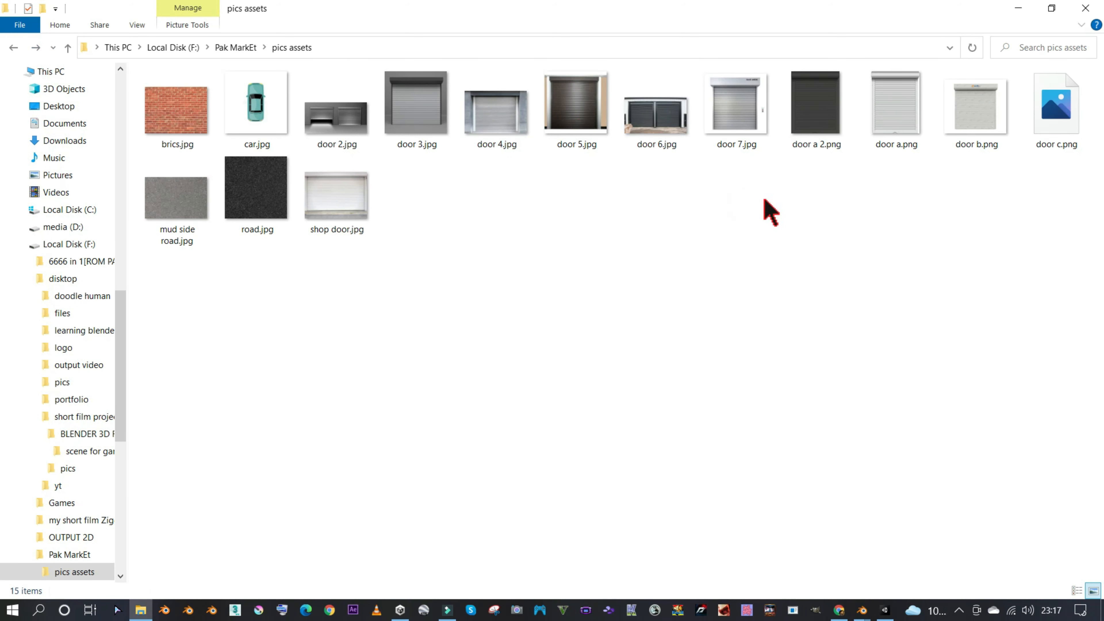
- Compare the door a 2.png and door a.png shutter images in the photo viewer
left_click(832, 114)
double_click(832, 115)
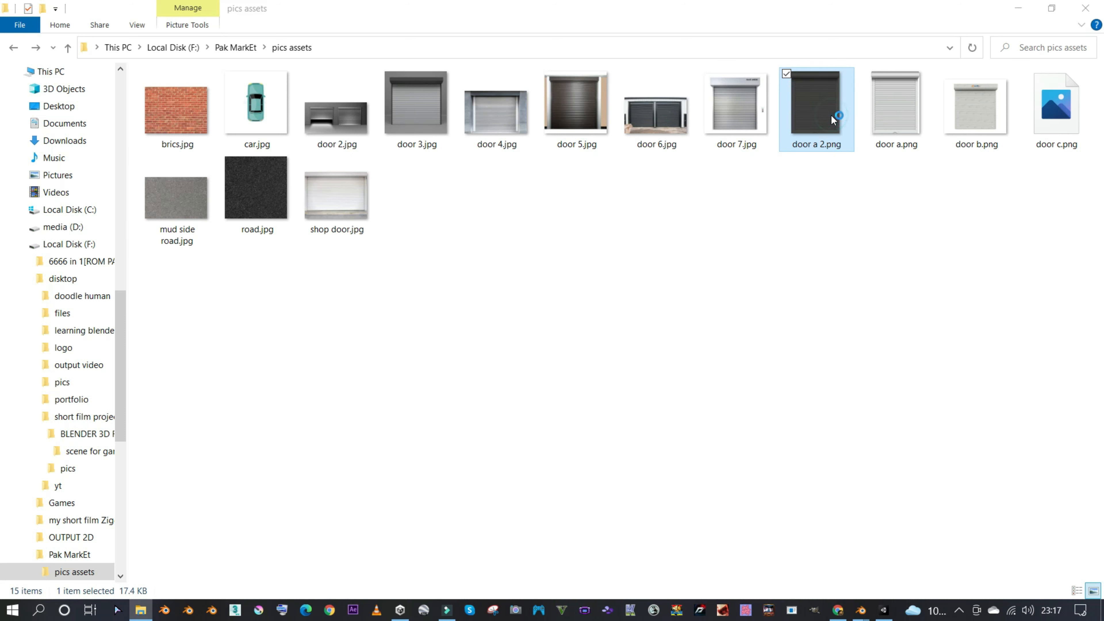
key("Right")
key("Left")
key("Right")
key("Left")
key("Right")
key("Left")
key("Right")
key("Left")
key("Right")
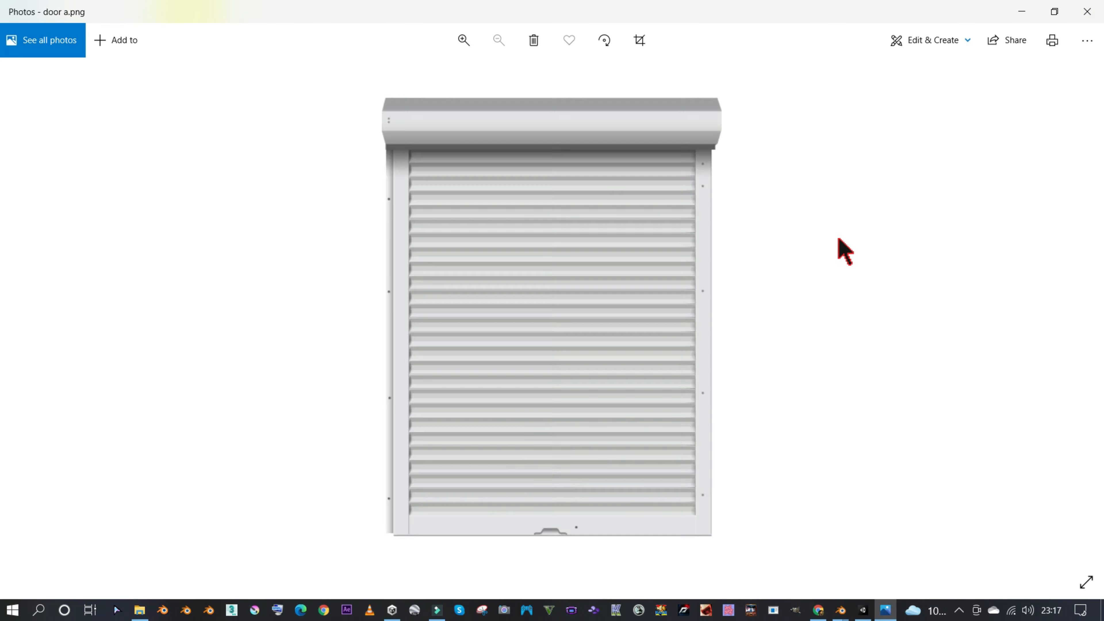
key("Left")
left_click(1087, 12)
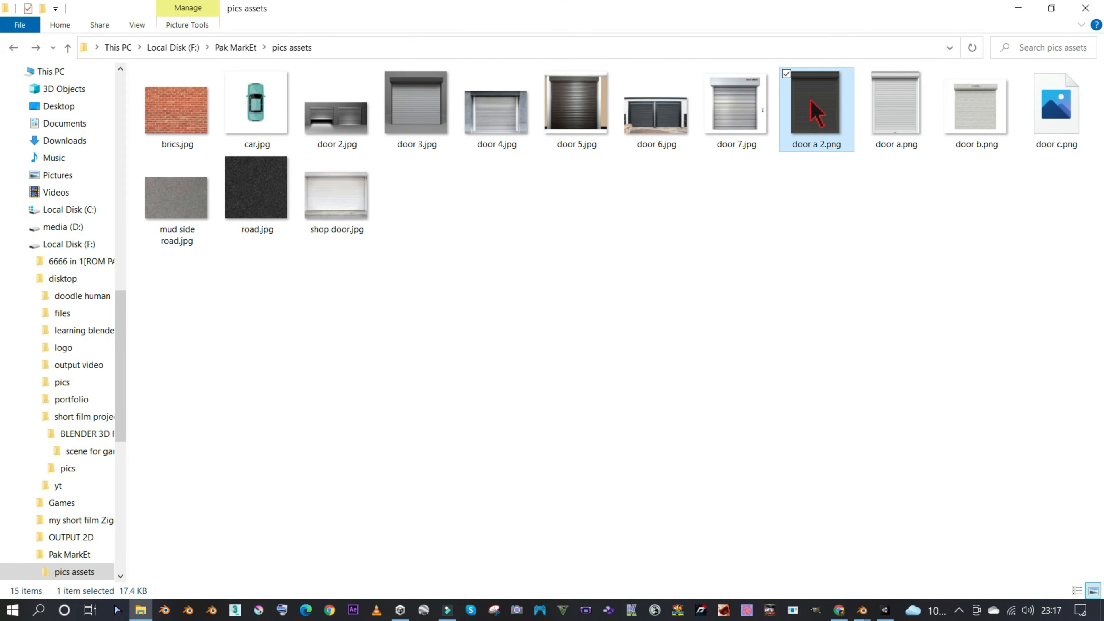
- Import door a 2.png into Unity's road assets folder and apply the texture to the second shop
left_click_drag(817, 102, 878, 600)
left_click_drag(634, 485, 578, 470)
left_click_drag(455, 407, 367, 246)
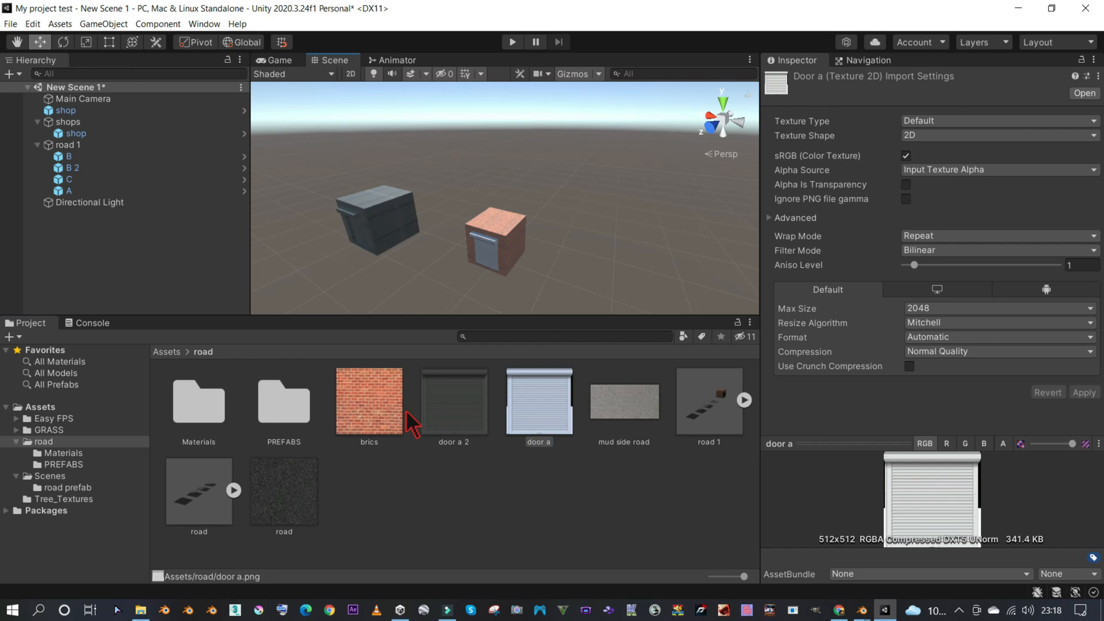
- Apply the brics texture from the road assets folder to the second shop
double_click(195, 430)
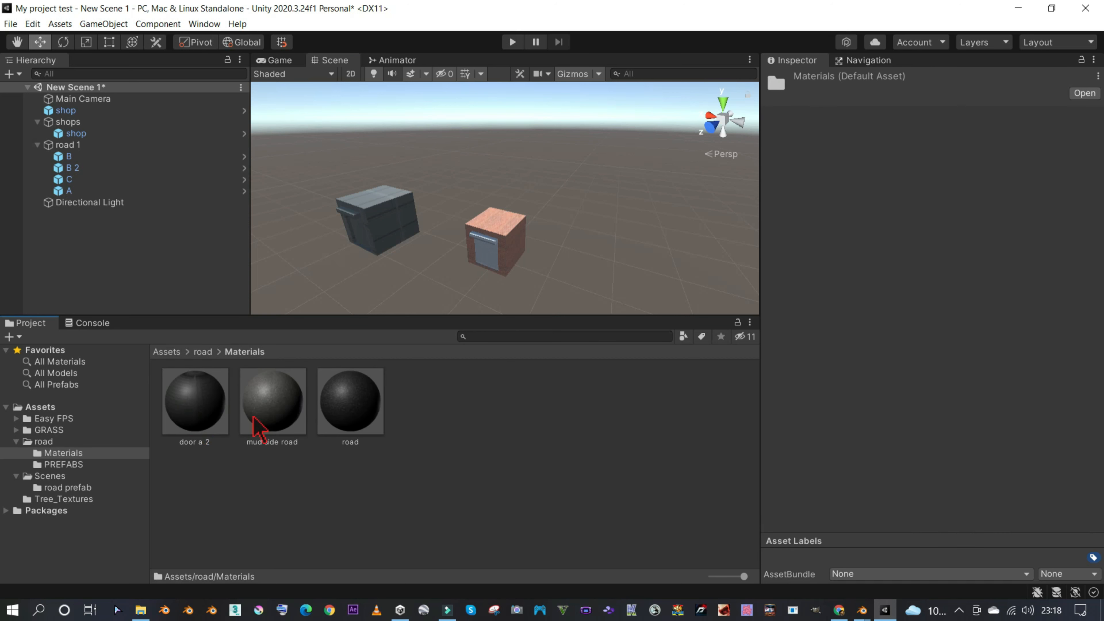
left_click(203, 351)
left_click_drag(360, 422, 397, 212)
- Apply the door a 2 material from the Materials folder to the second shop's shutter door
double_click(195, 411)
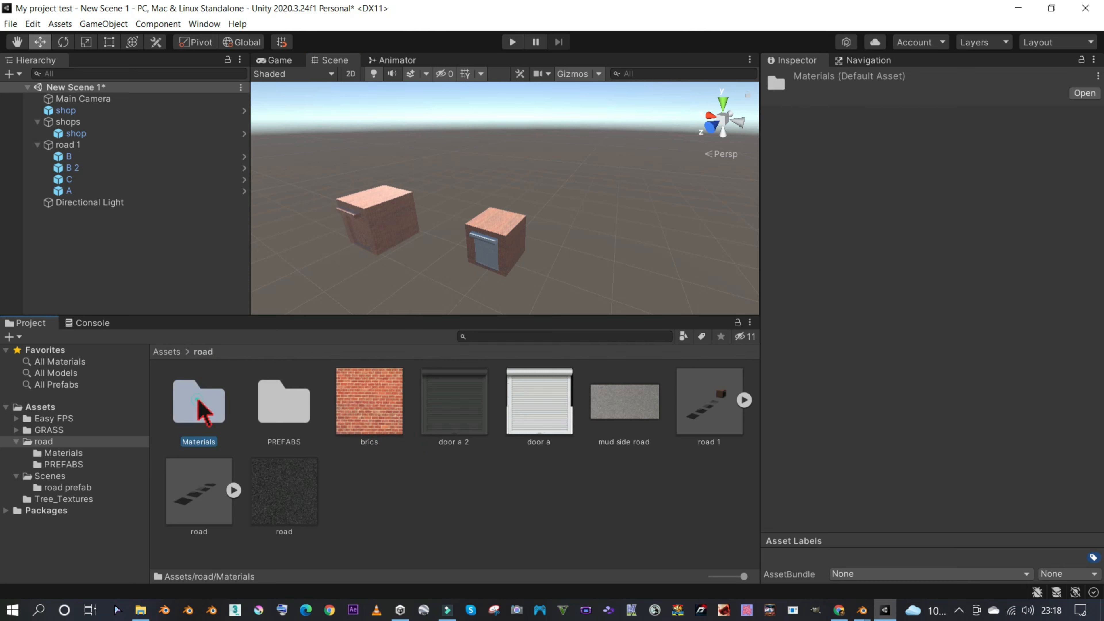
left_click_drag(391, 288, 400, 215)
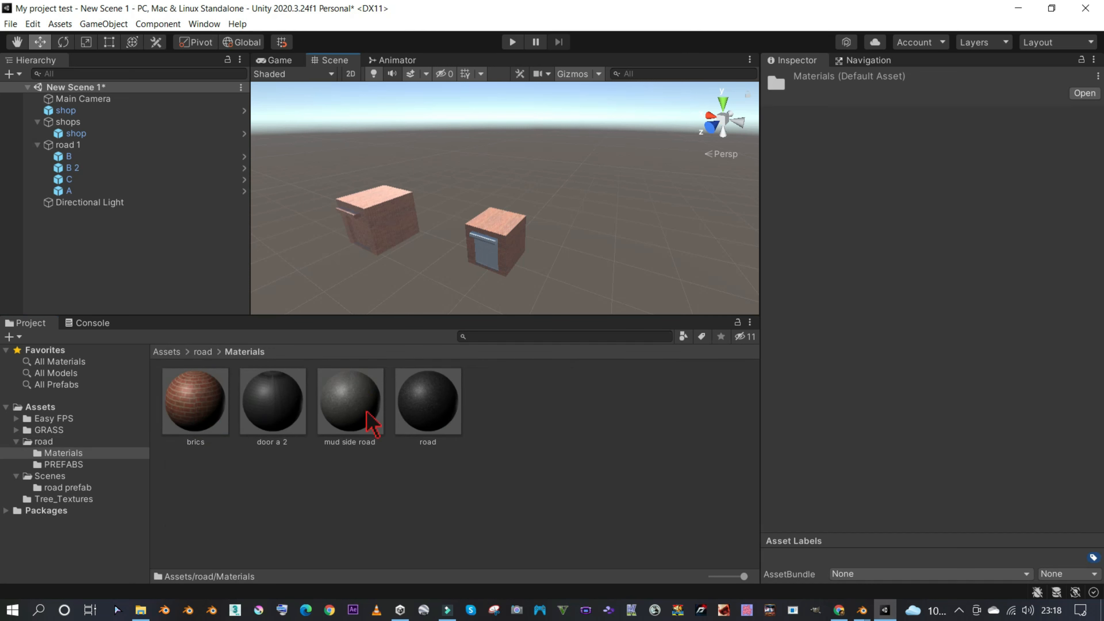
left_click_drag(273, 432, 364, 233)
scroll(444, 229, "down", 3)
middle_click_drag(443, 229, 557, 220)
scroll(596, 182, "up", 4)
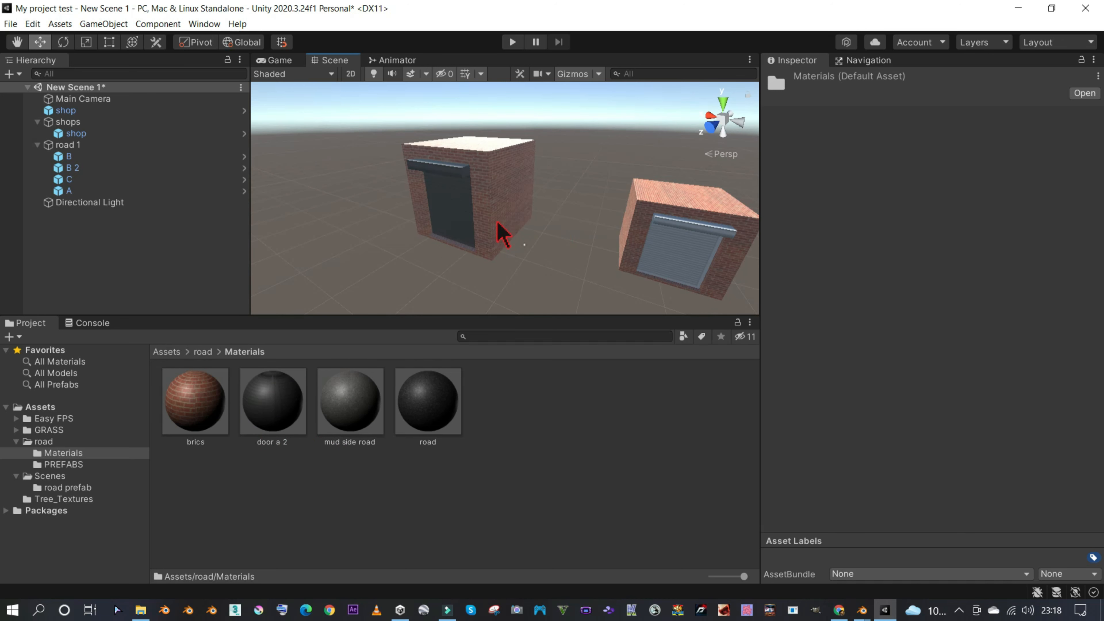
- Open the PREFABS folder and rename the second shop instance as shop b
left_click(100, 112)
left_click(204, 352)
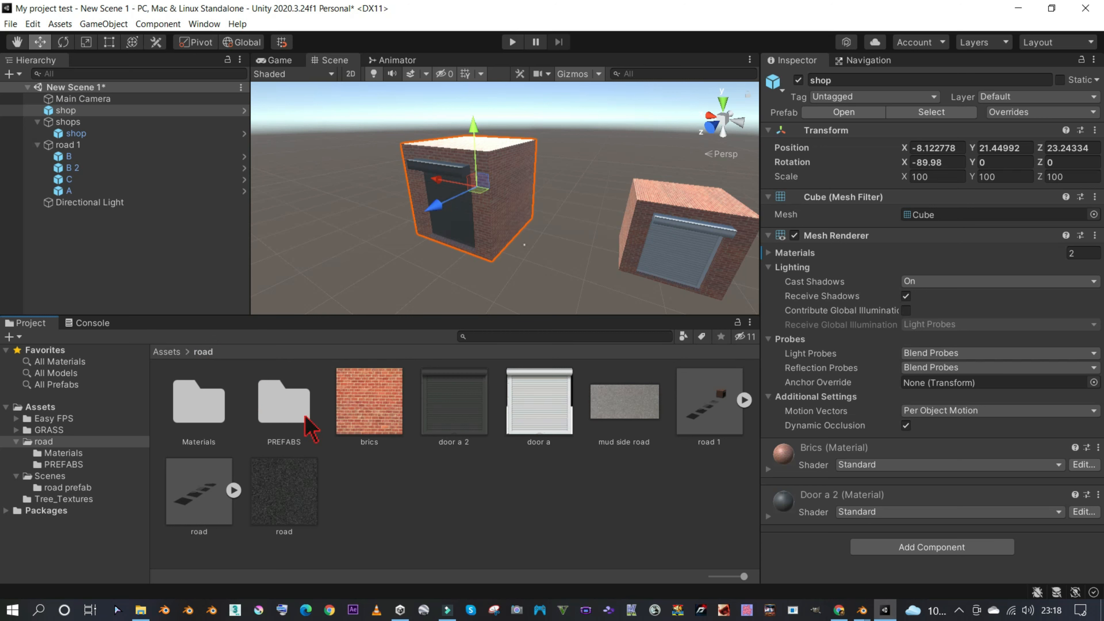
double_click(281, 405)
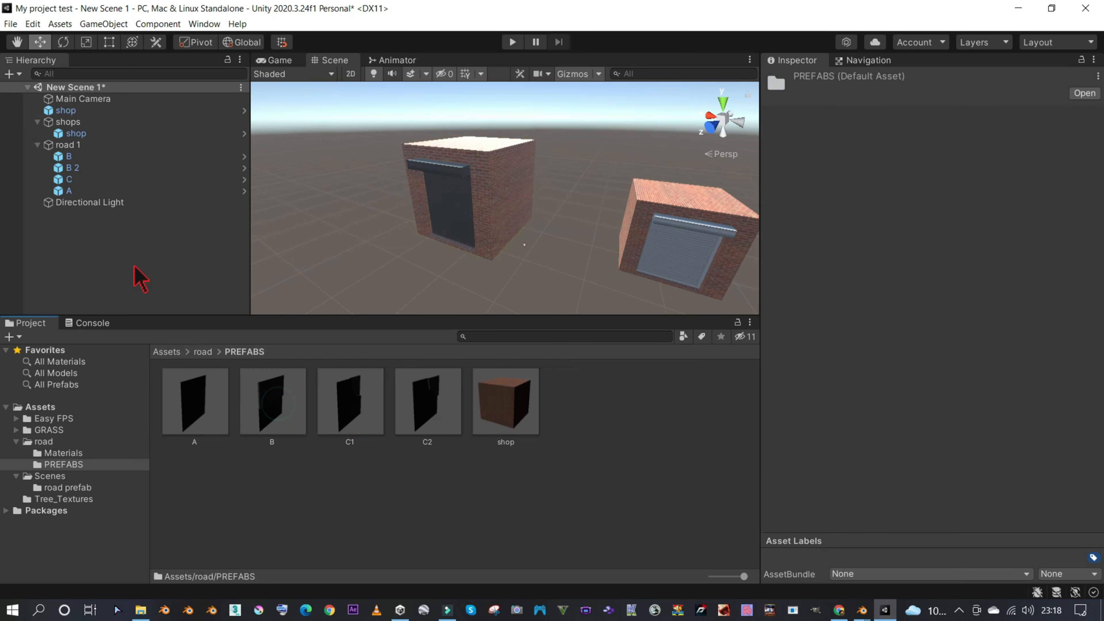
left_click(70, 110)
left_click(69, 112)
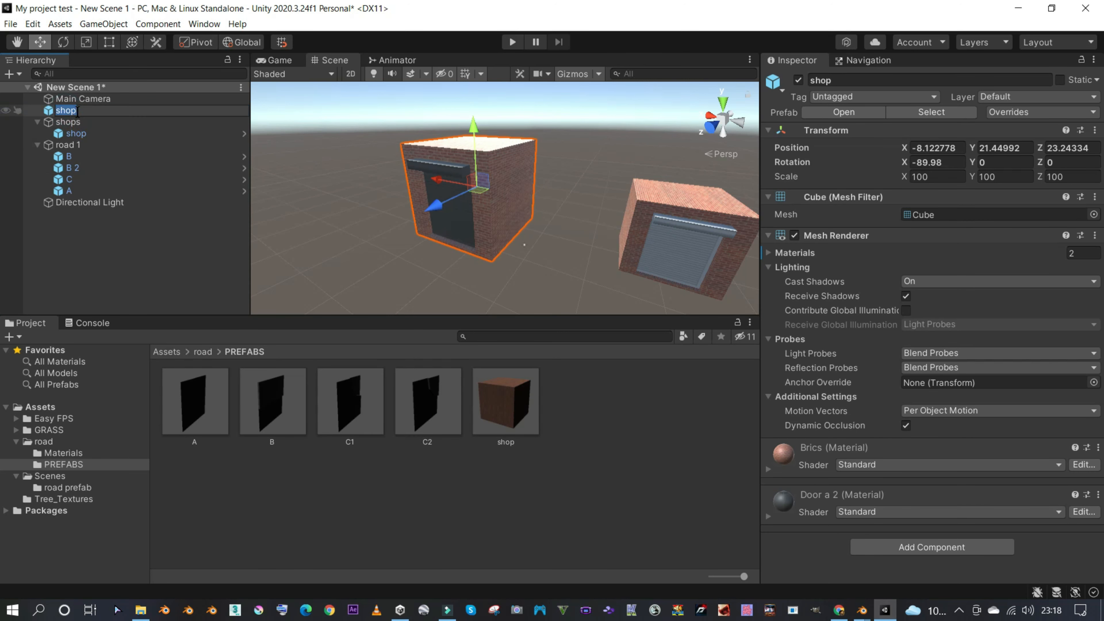
type("b")
left_click(125, 144)
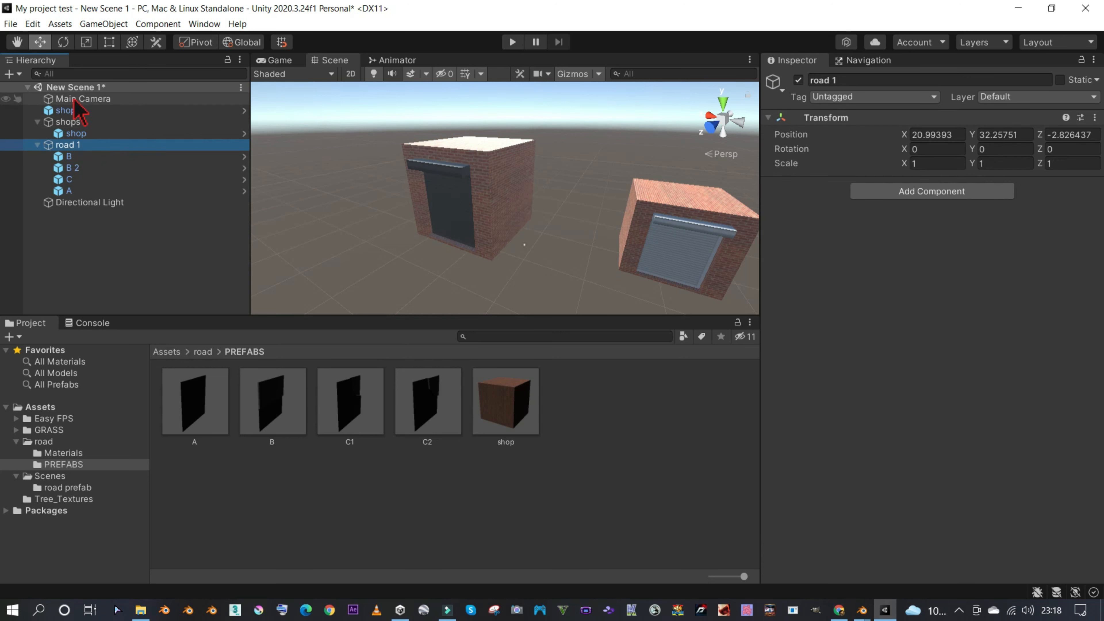
left_click(70, 109)
- Save shop b as a prefab variant in the PREFABS folder
left_click_drag(66, 113, 606, 448)
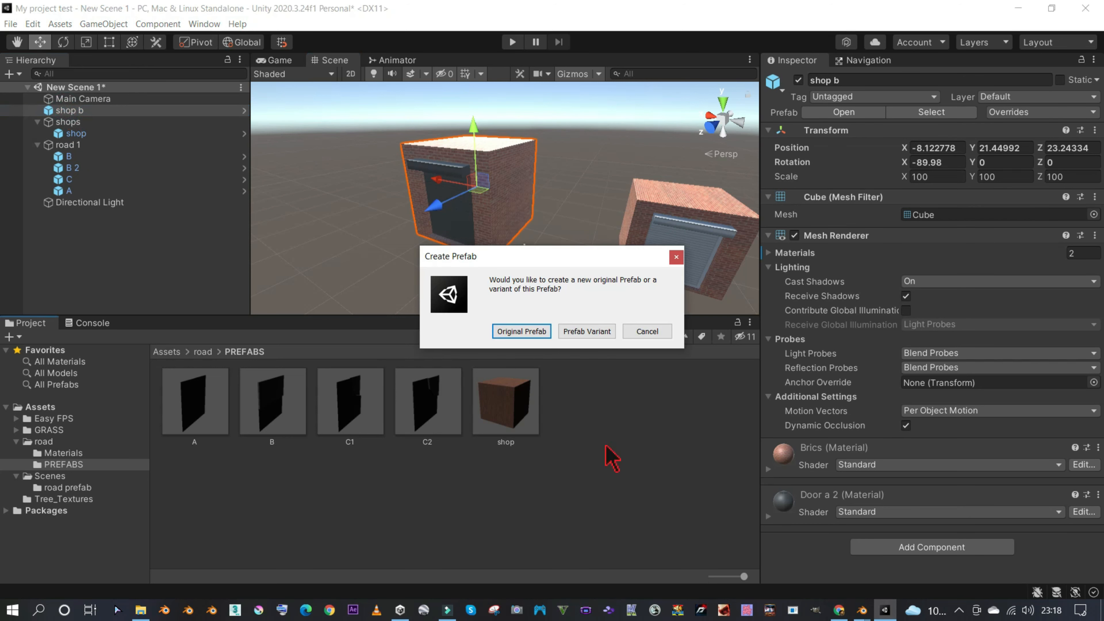
left_click(566, 335)
left_click_drag(950, 481, 679, 396)
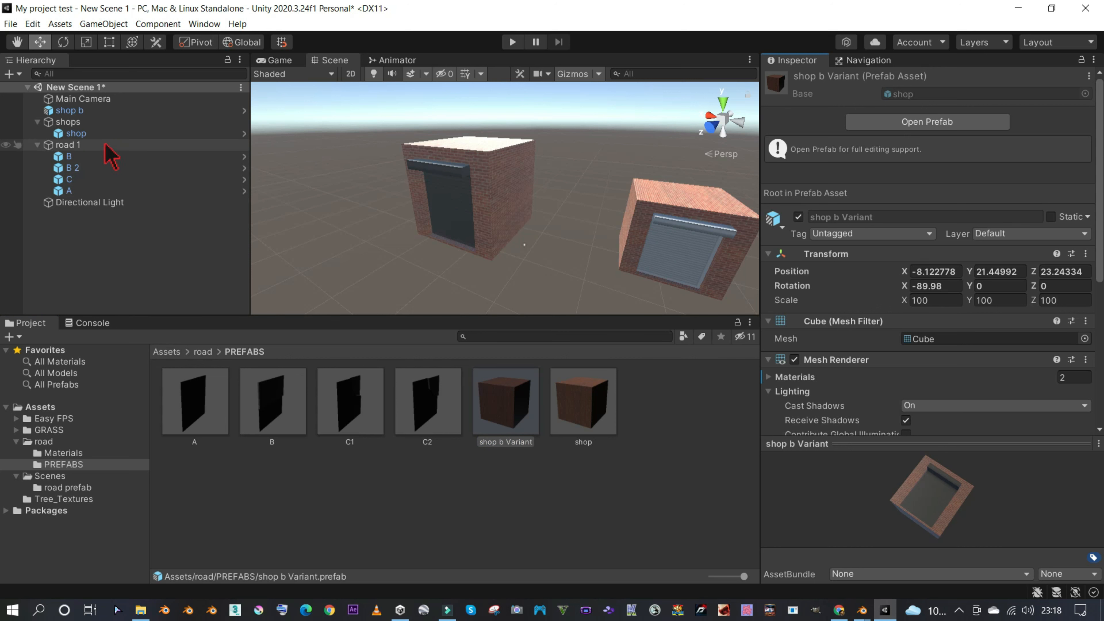
- Move shop b under the shops parent object and collapse that group in the hierarchy
left_click(90, 112)
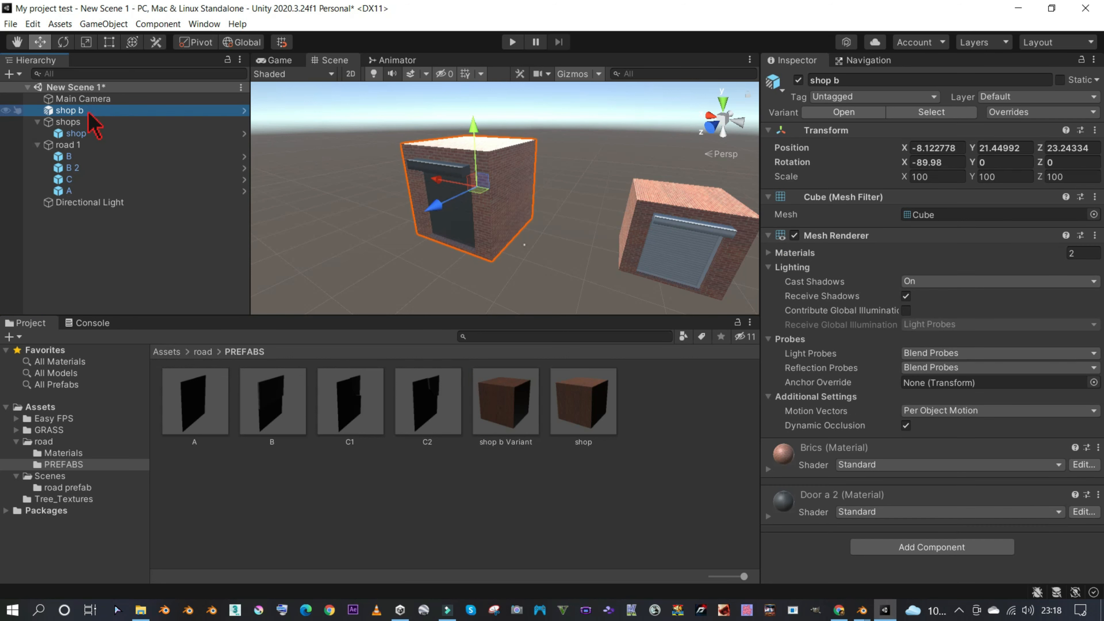
left_click_drag(84, 127, 84, 127)
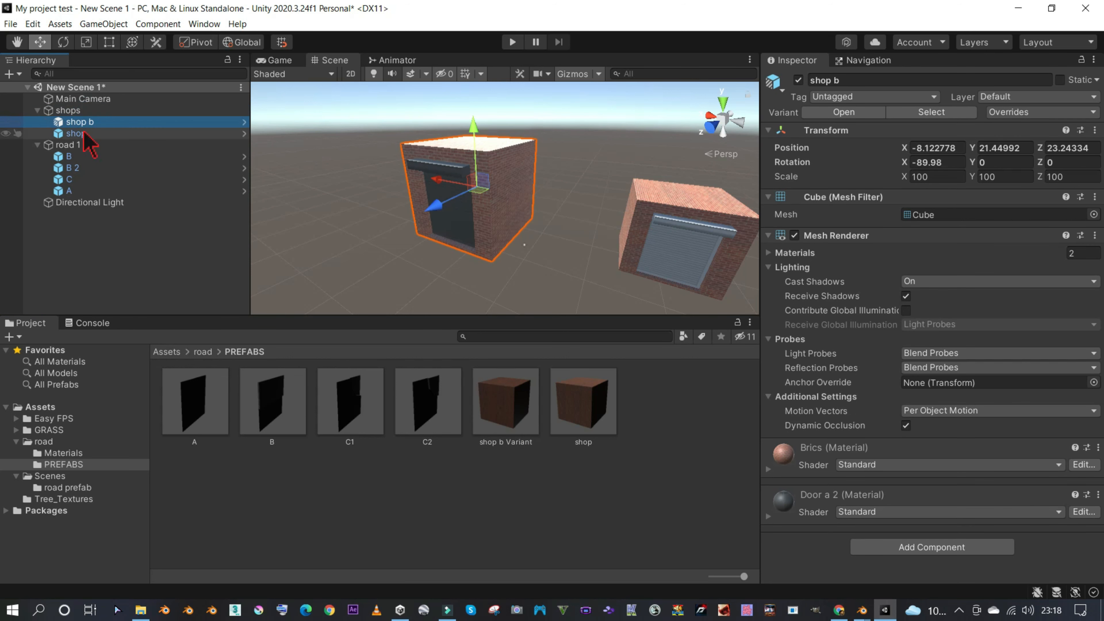
left_click(38, 111)
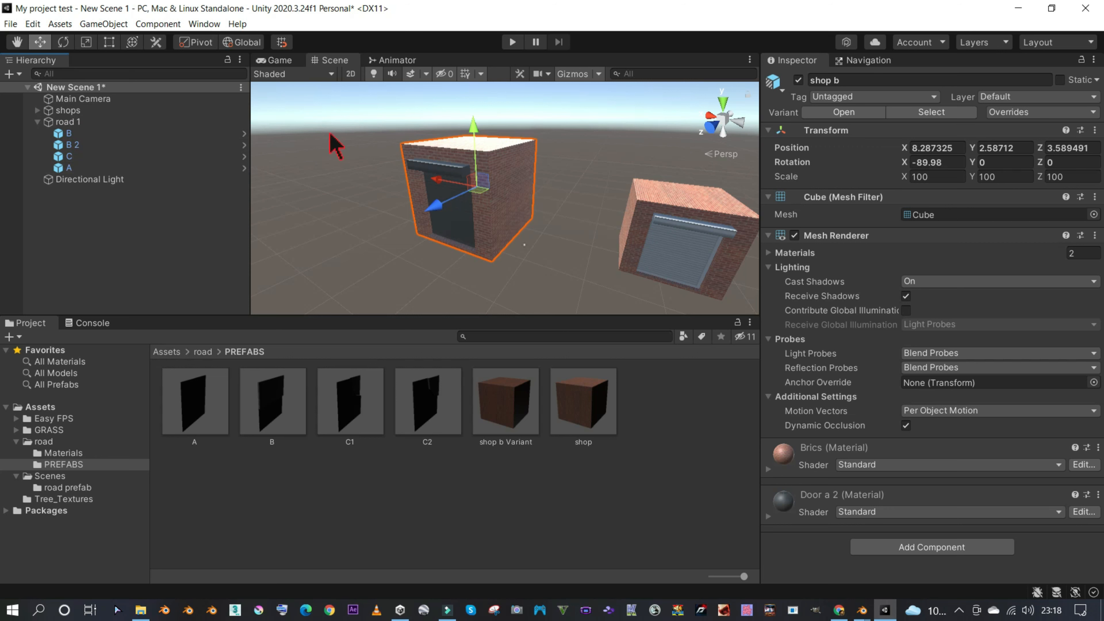
- Vertex-snap shop b flush against the side of the first shop at X 6, Y 1.332012, Z 1
scroll(527, 205, "down", 5)
mouse_move(541, 220)
middle_mouse_down()
mouse_move(529, 253)
mouse_move(531, 233)
middle_mouse_up()
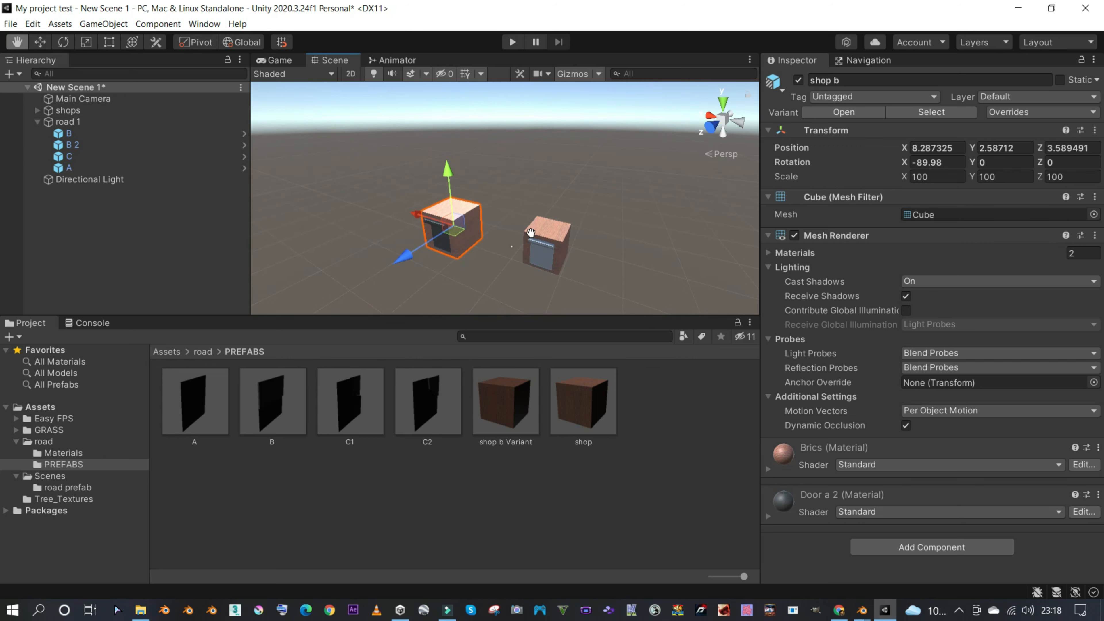
key("v")
left_click_drag(484, 242, 663, 211)
- Examine the join between shop b and the adjacent shop from several angles
middle_click_drag(663, 231, 670, 189)
scroll(661, 213, "up", 5)
scroll(652, 224, "down", 3)
right_click_drag(628, 253, 684, 258)
middle_click_drag(642, 229, 642, 258)
scroll(646, 243, "down", 4)
right_click_drag(641, 257, 720, 243)
mouse_move(653, 259)
middle_mouse_down()
mouse_move(680, 249)
mouse_move(642, 255)
middle_mouse_up()
right_click_drag(587, 267, 439, 285)
middle_click_drag(530, 243, 499, 244)
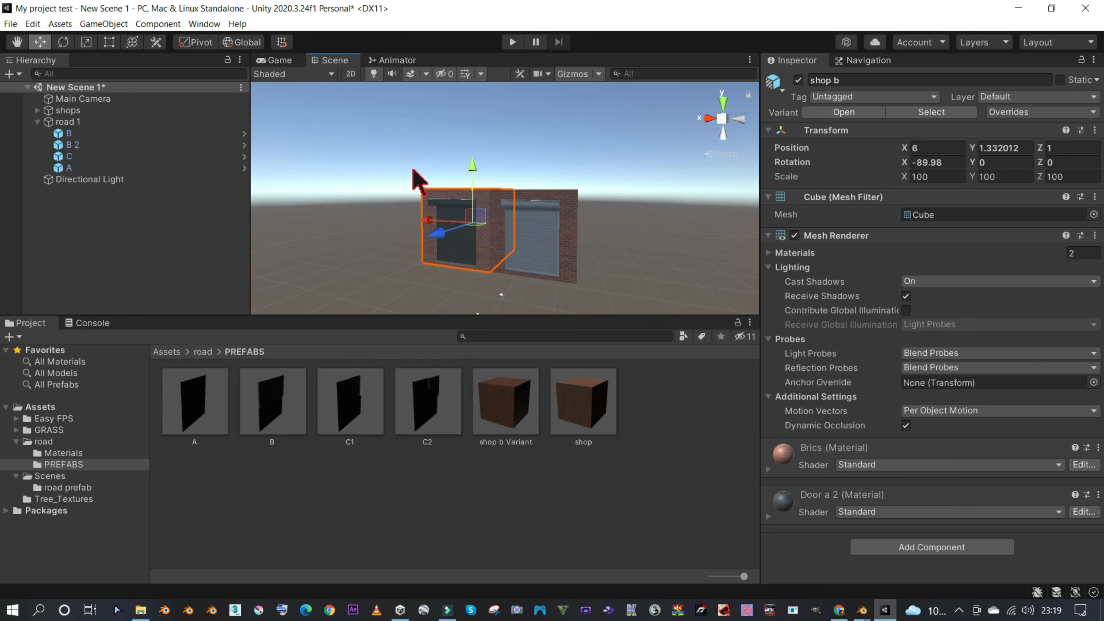
- Add two shop b Variant instances at the end of the shop row, vertex-snapping them at X -14.4101 and X -16.4101
left_click_drag(508, 373, 566, 300)
key("v")
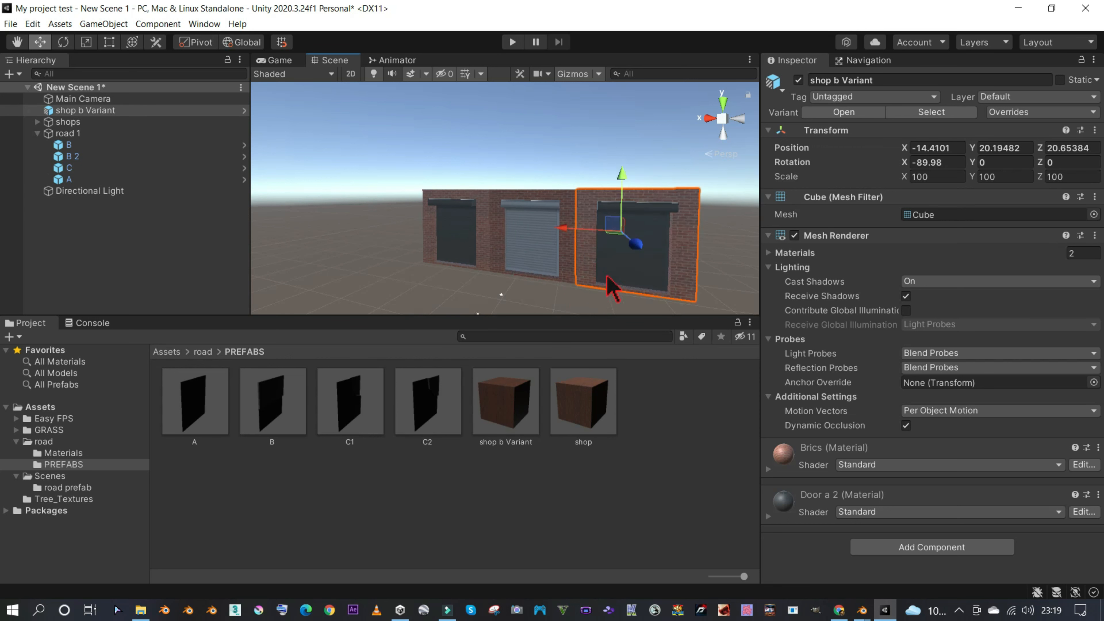
scroll(606, 277, "down", 3)
left_click_drag(511, 428, 600, 254)
scroll(648, 237, "down", 3)
scroll(647, 237, "up", 5)
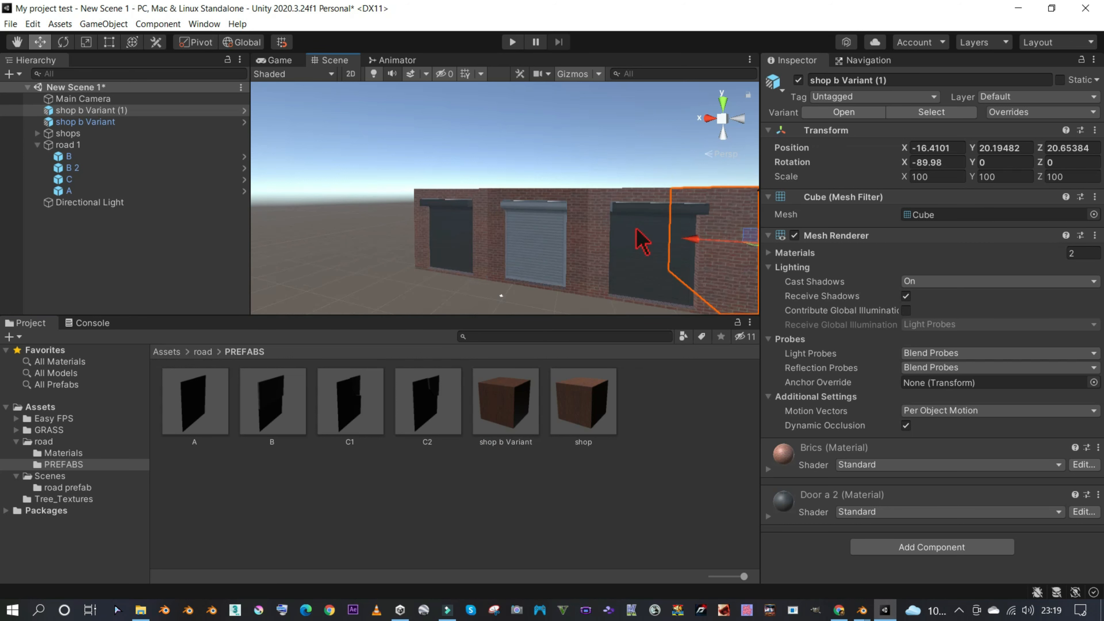
- Add a shop prefab instance and vertex-snap it to the opposite end of the row at X -8.410103
left_click_drag(579, 402, 446, 276)
key("v")
left_click_drag(413, 226, 430, 264)
scroll(516, 239, "down", 4)
scroll(514, 248, "up", 5)
- Examine the extended row of shops from the front and from above
right_click_drag(514, 249, 698, 234)
middle_click_drag(556, 253, 661, 234)
scroll(630, 255, "down", 5)
right_click_drag(656, 224, 645, 287)
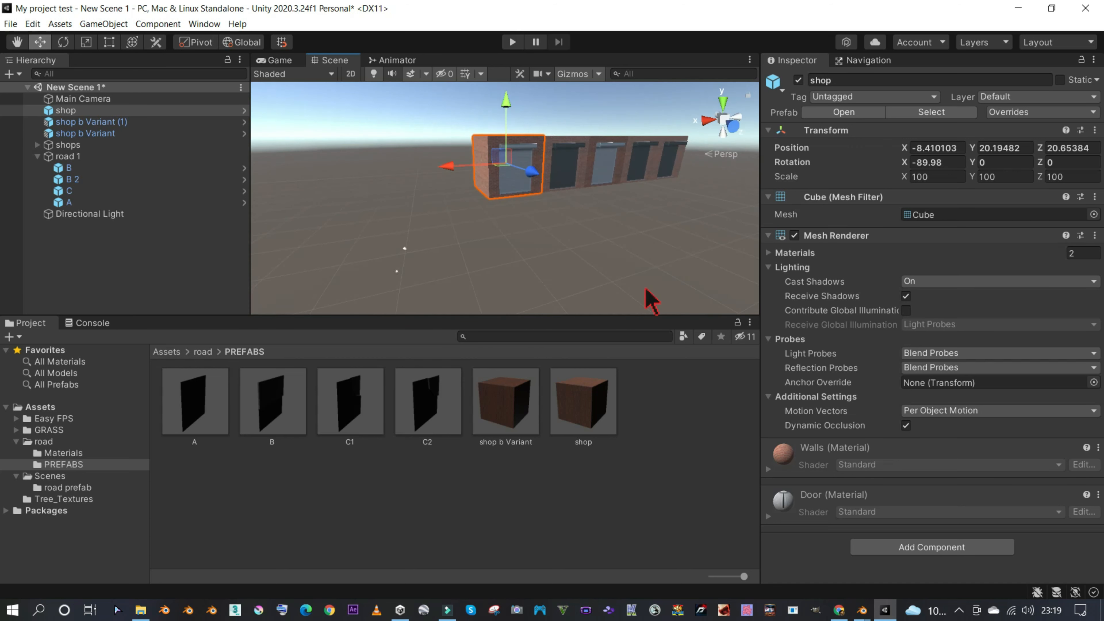
middle_click_drag(630, 221, 621, 264)
right_click_drag(622, 244, 620, 278)
middle_click_drag(626, 291, 617, 257)
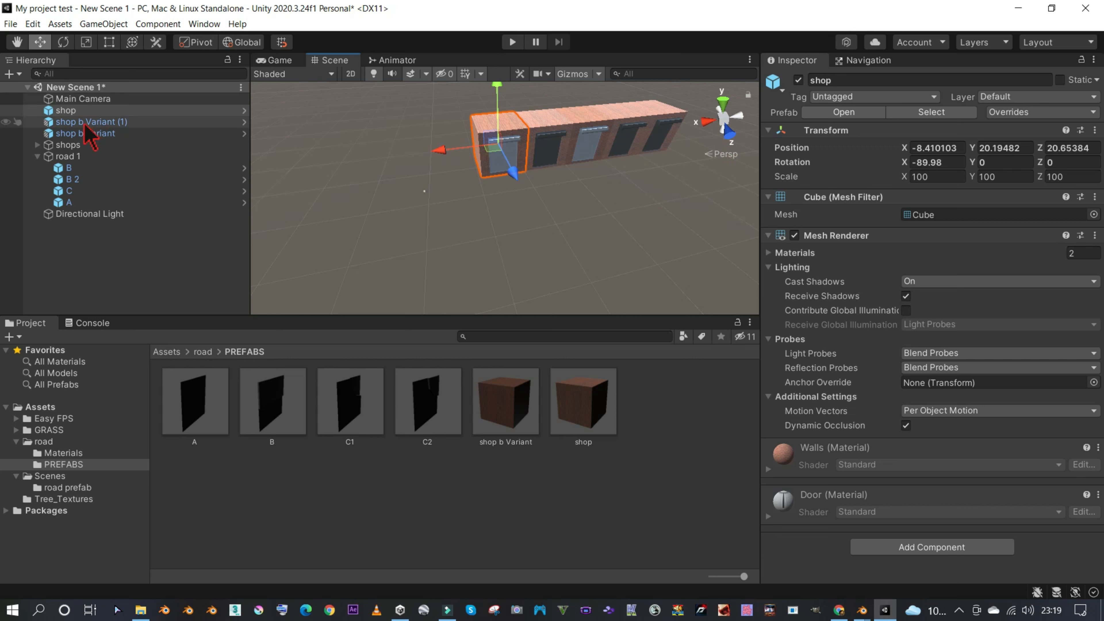
- Delete the ungrouped shop, shop b Variant and shop b Variant (1) instances from the scene
left_click(94, 121)
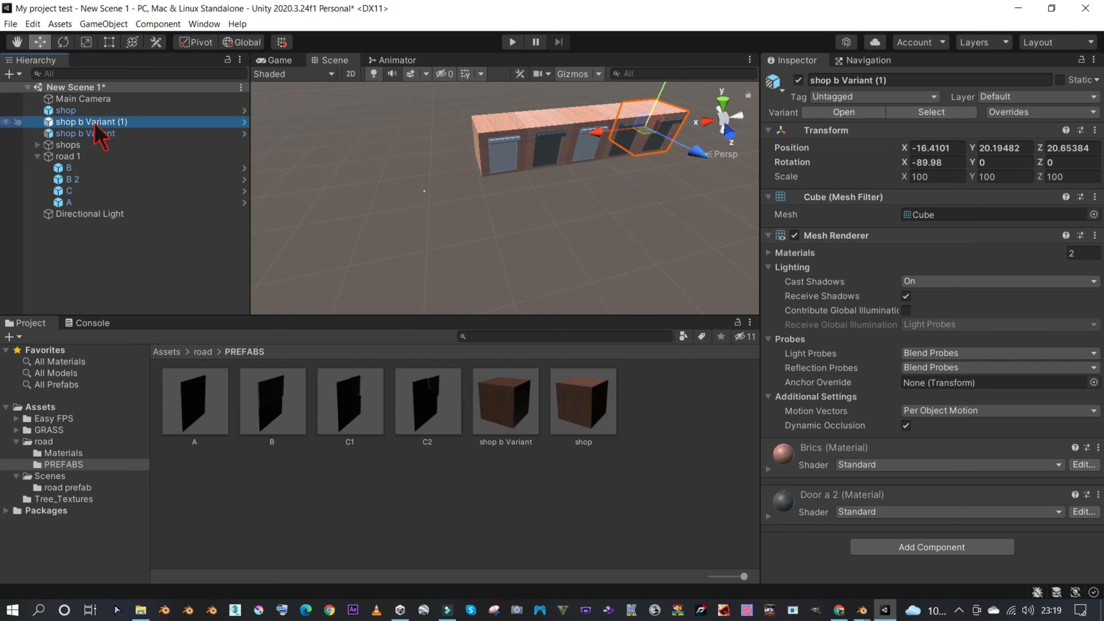
left_click(94, 132)
left_click(97, 120)
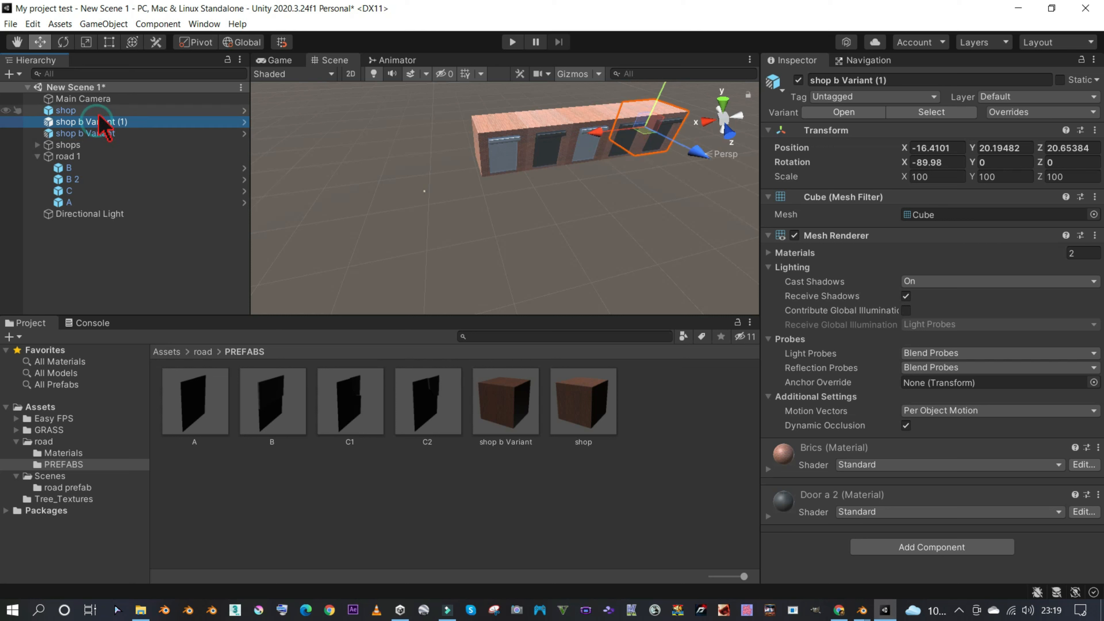
left_click(96, 132)
left_click(93, 110, "shift")
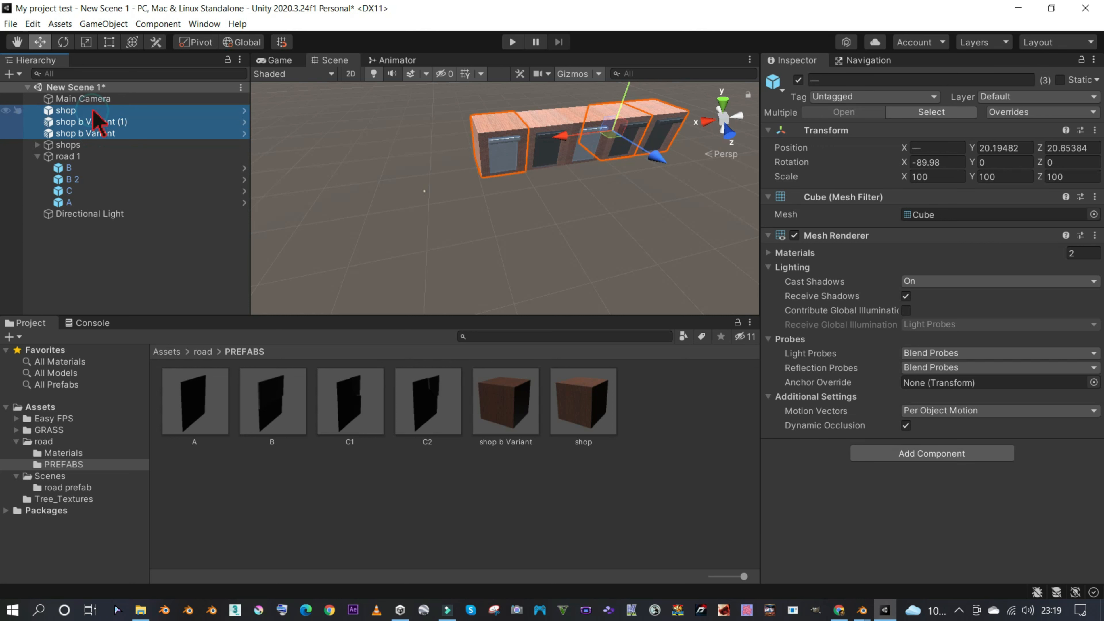
key("Delete")
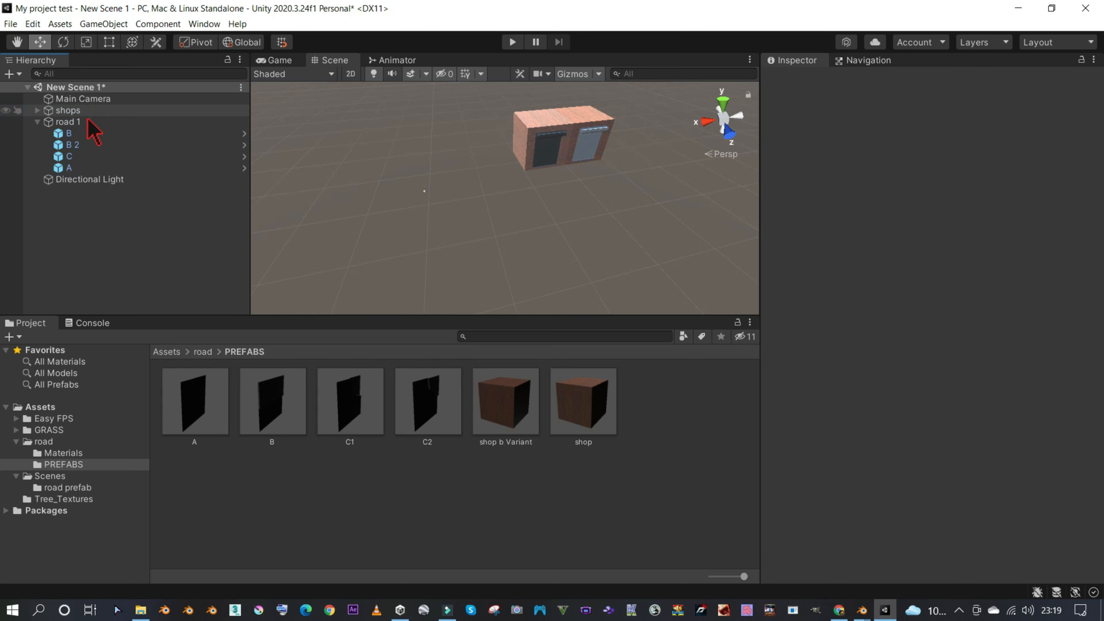
- Delete the pieces B, B 2, C and A from the road 1 group
left_click(37, 110)
left_click(74, 123)
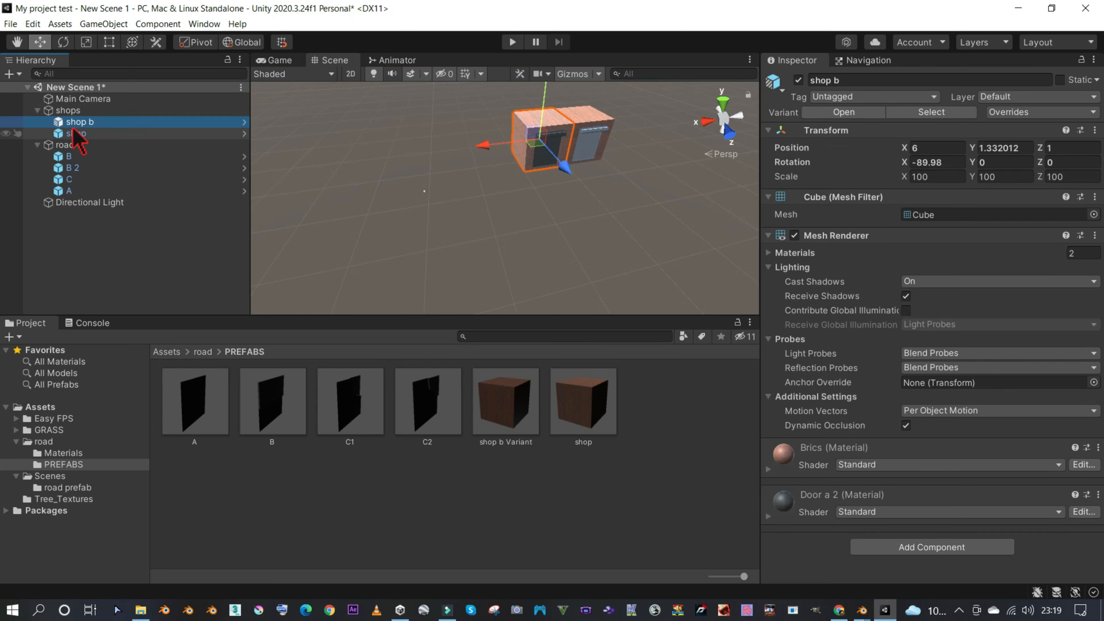
left_click(81, 157)
scroll(466, 189, "down", 5)
scroll(332, 148, "up", 2)
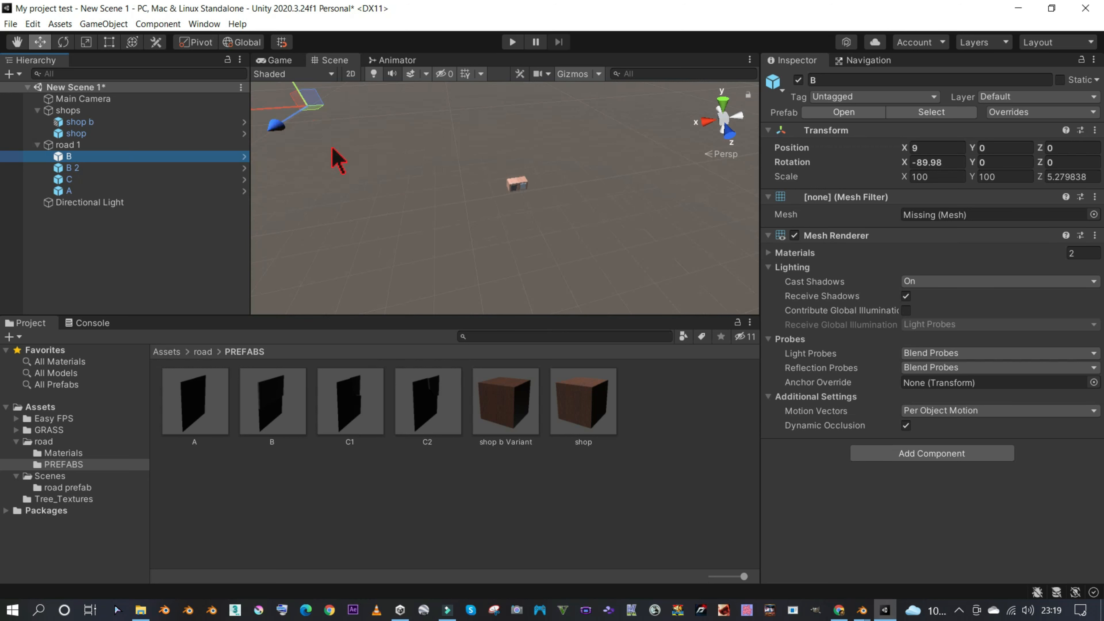
key("f")
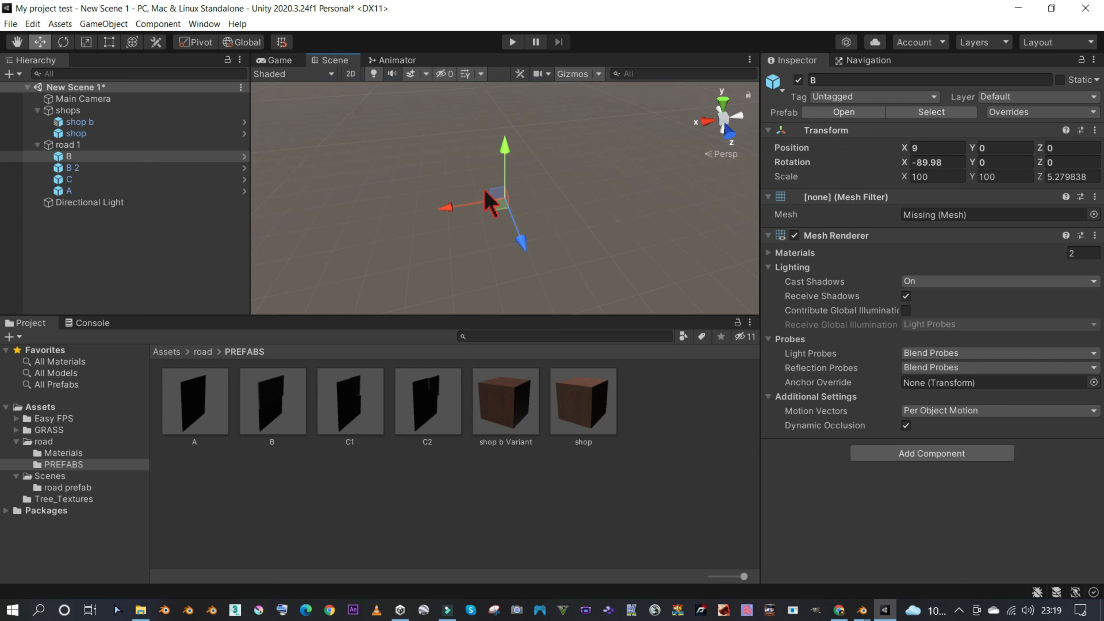
left_click(128, 157)
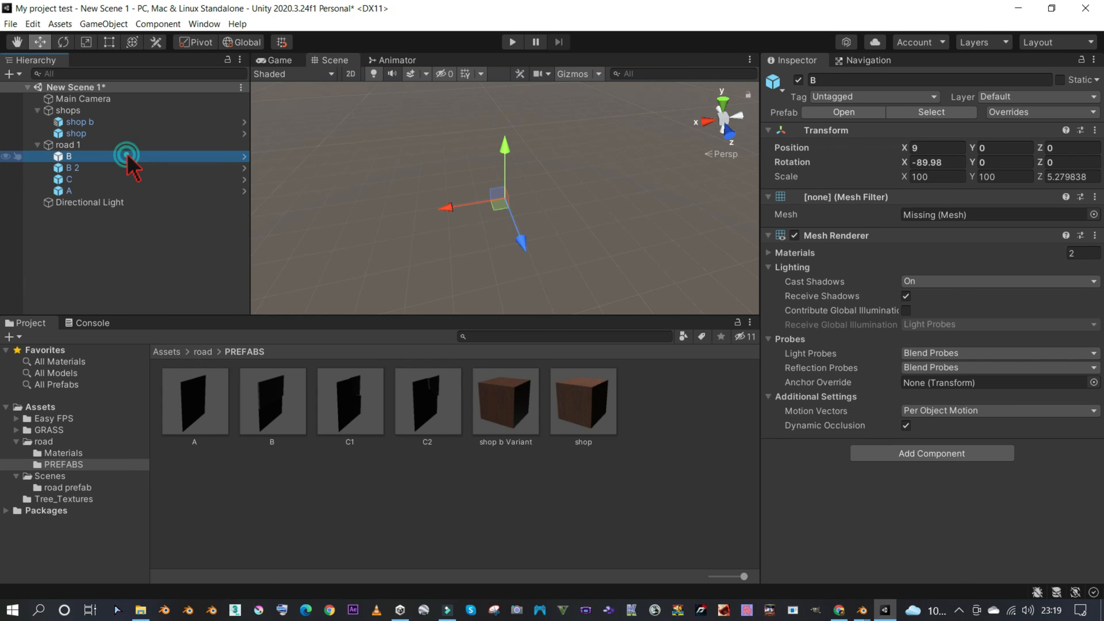
left_click(114, 191, "shift")
key("Delete")
- Delete shop b and shop from the shops group
left_click(97, 123)
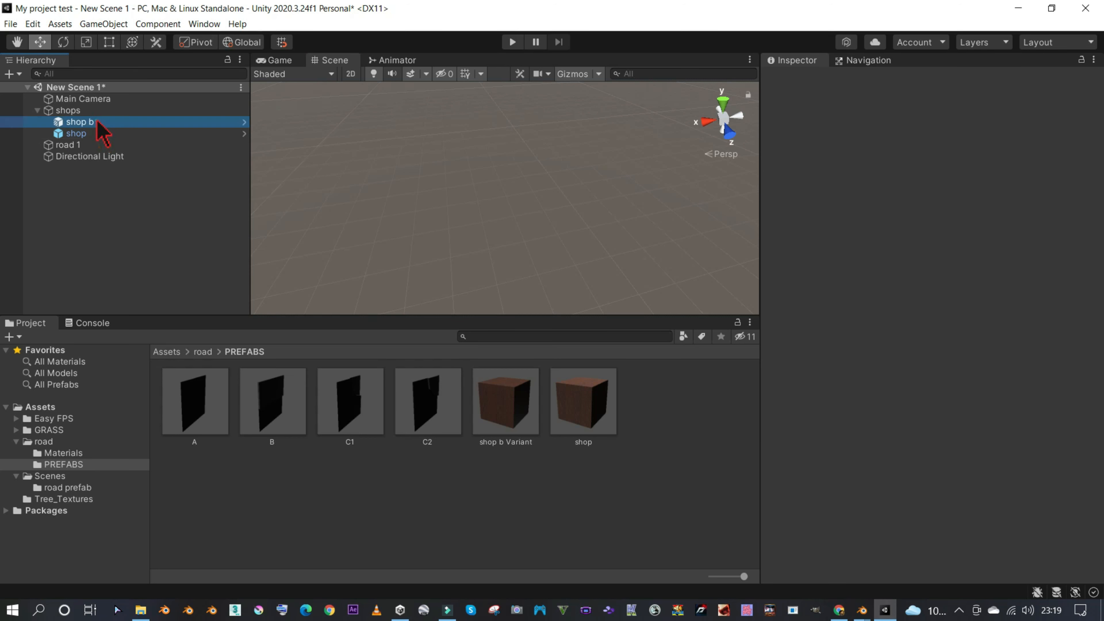
left_click(91, 136, "shift")
key("Delete")
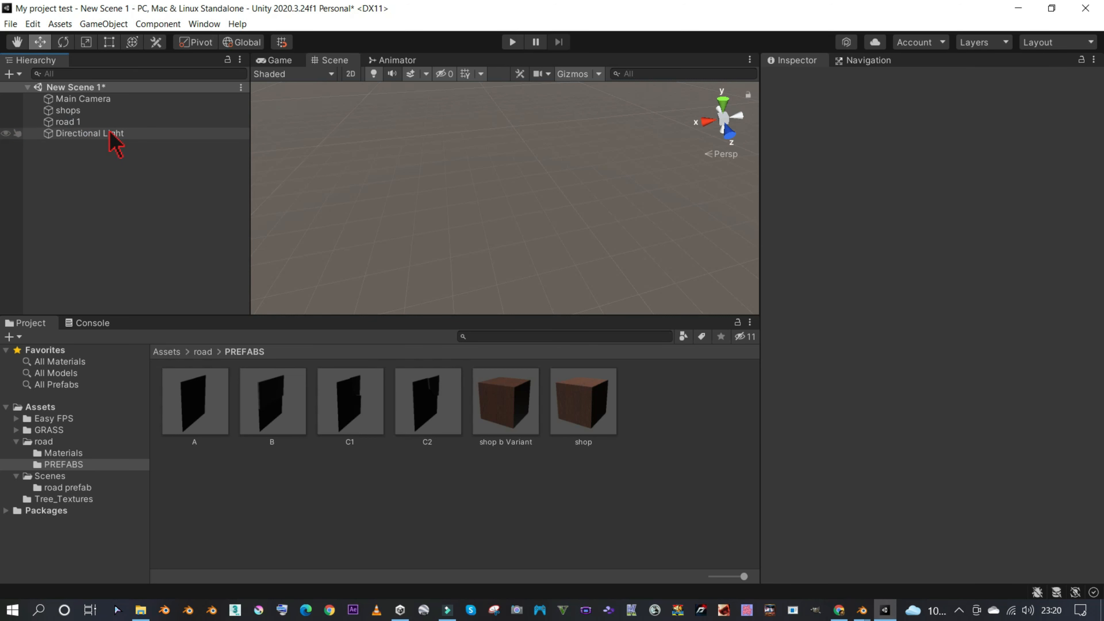
- Place the A road prefab in the scene and set its X and Y position to 0
left_click_drag(212, 416, 460, 261)
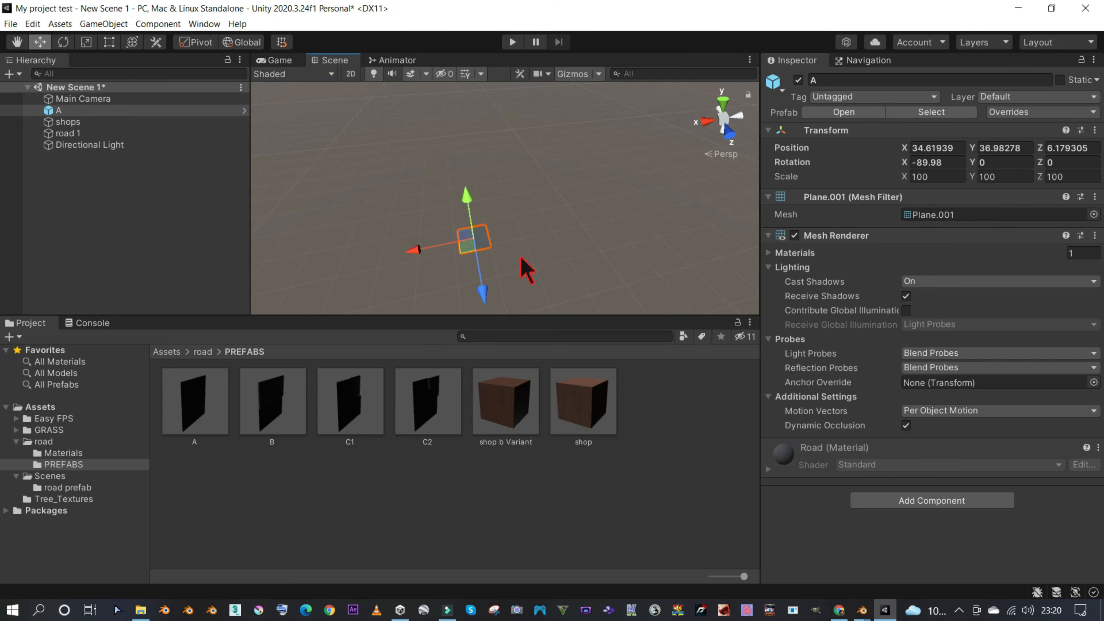
left_click(960, 148)
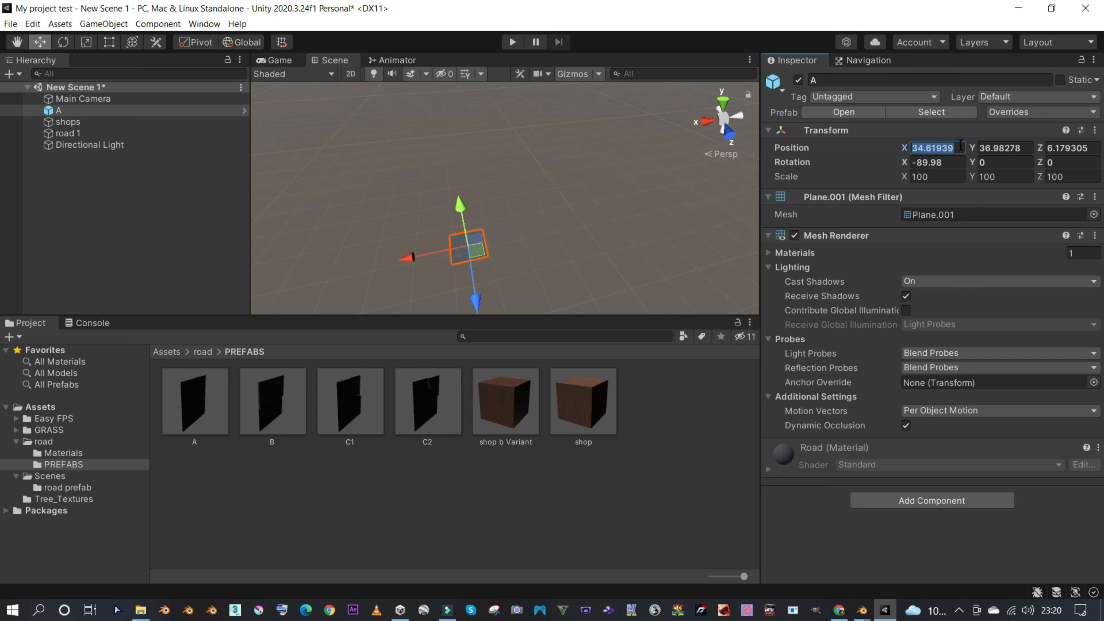
type("00")
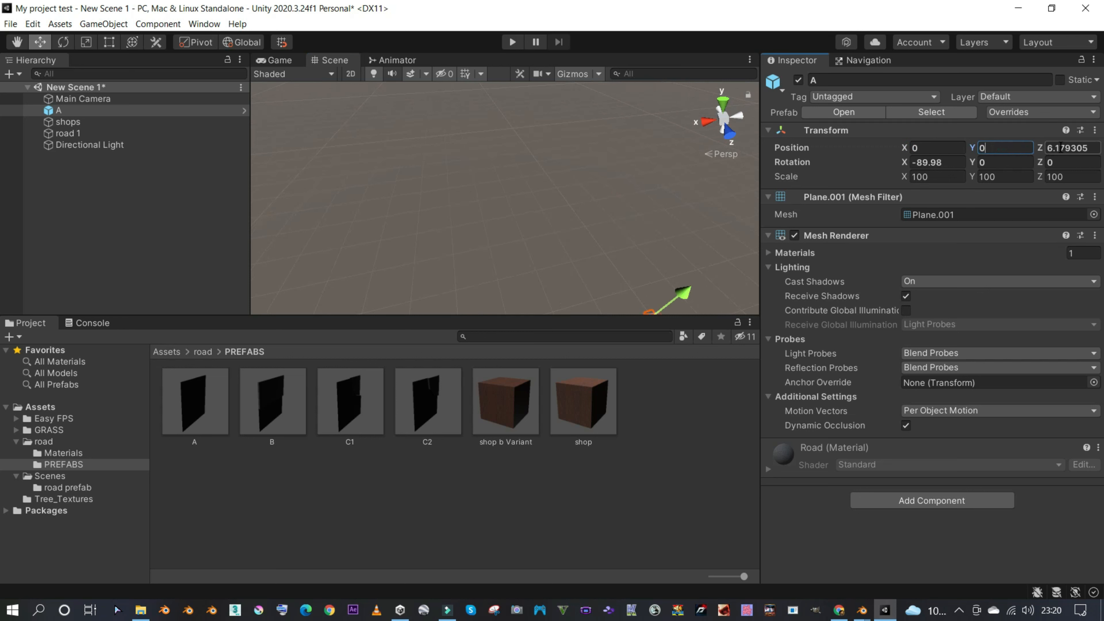
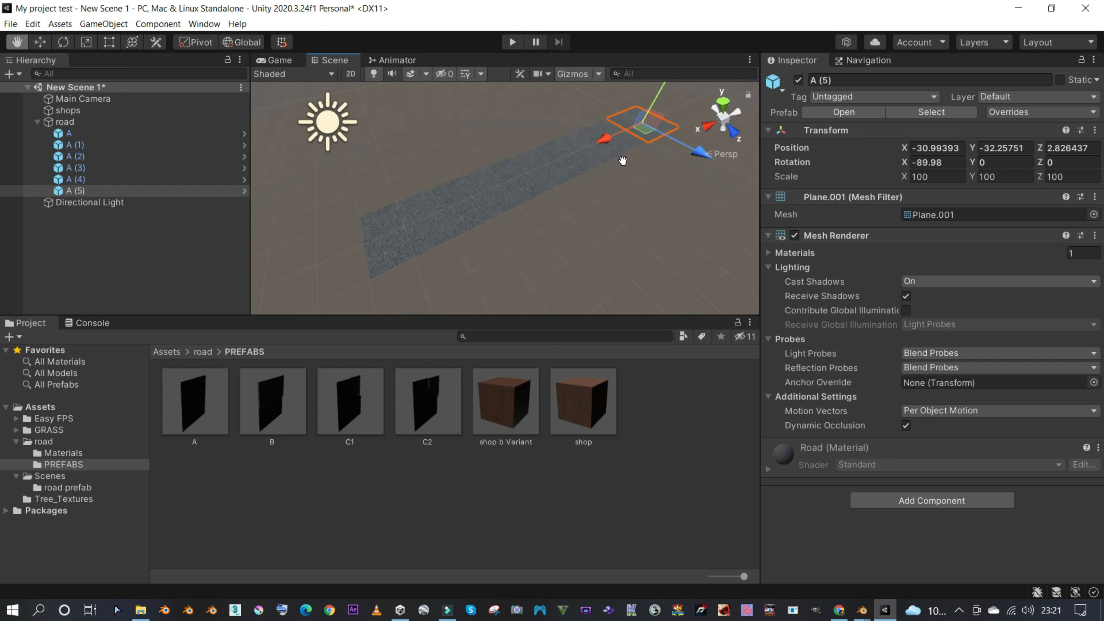
- Duplicate road tile A (5) and vertex-snap the copy to the far end of the strip at X -32.99393
key("ctrl+d")
key("v")
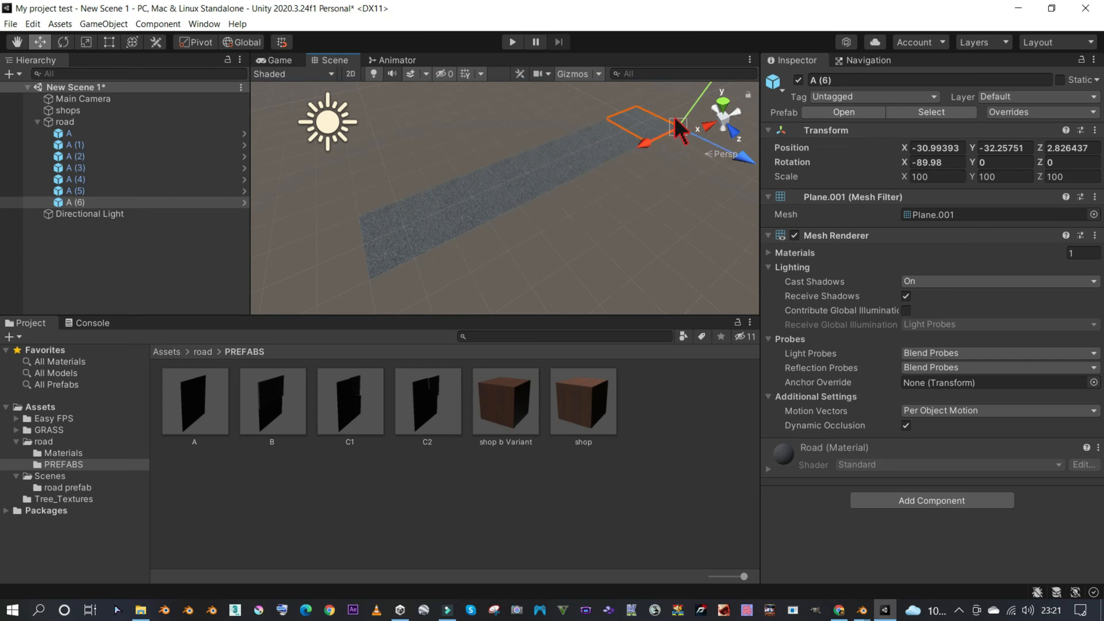
left_click_drag(656, 138, 680, 128)
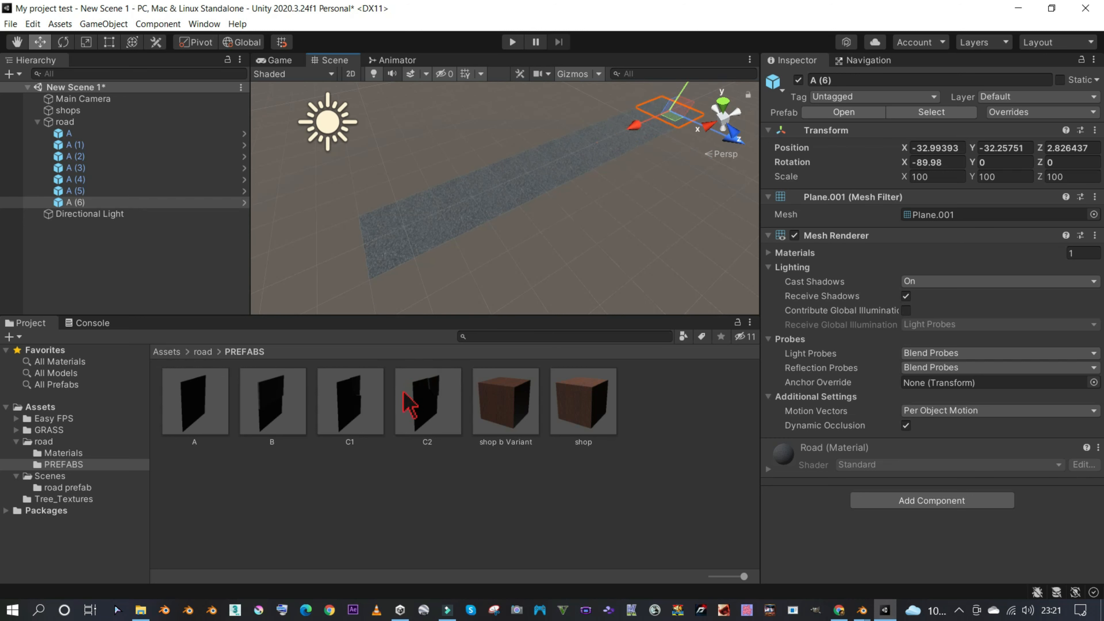
- Compare the C1 and B prefab previews and place a B tile in the scene near the road's start
left_click(351, 409)
left_click_drag(880, 490, 770, 477)
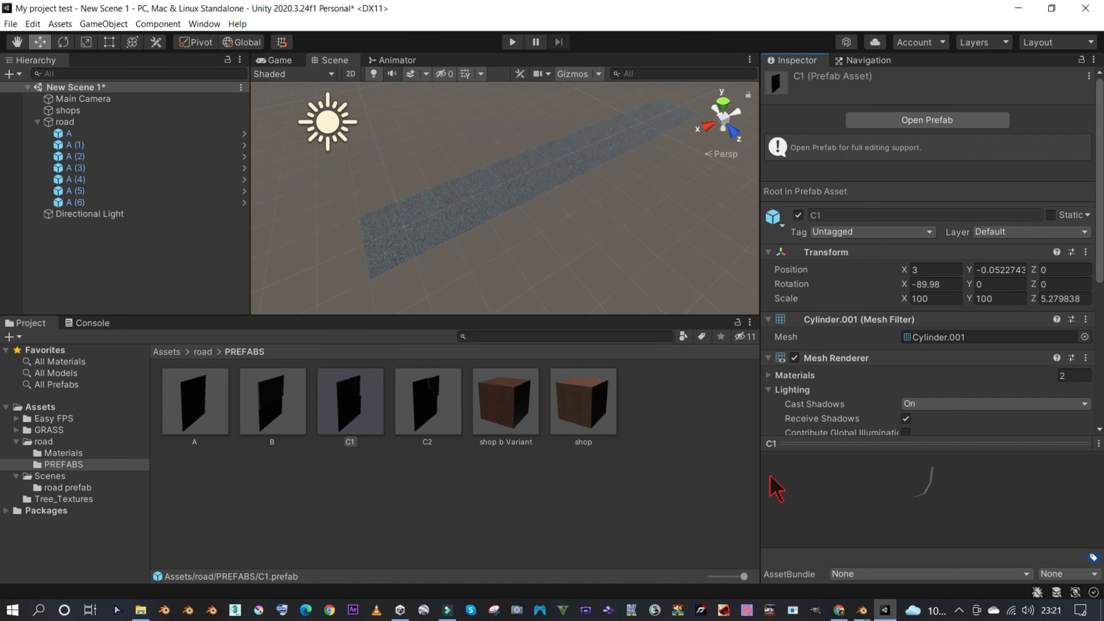
left_click(257, 413)
left_click_drag(994, 503, 922, 463)
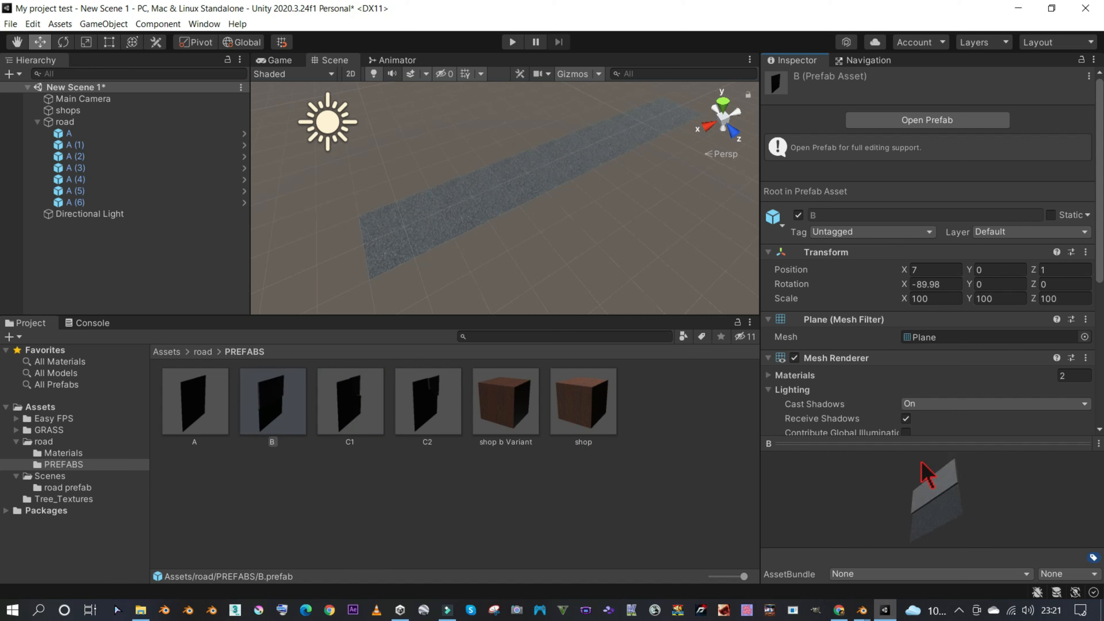
left_click_drag(291, 342, 432, 273)
- Set the B tile's rotation to X -90 and Y 180
left_click(930, 162)
type("90")
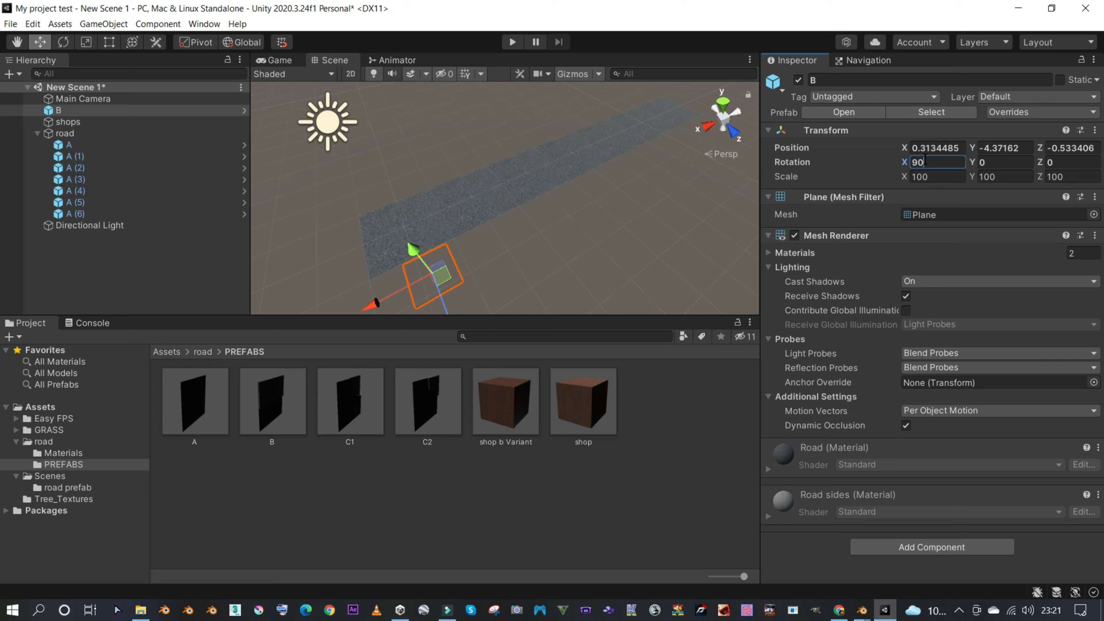
key("BackSpace")
key("BackSpace")
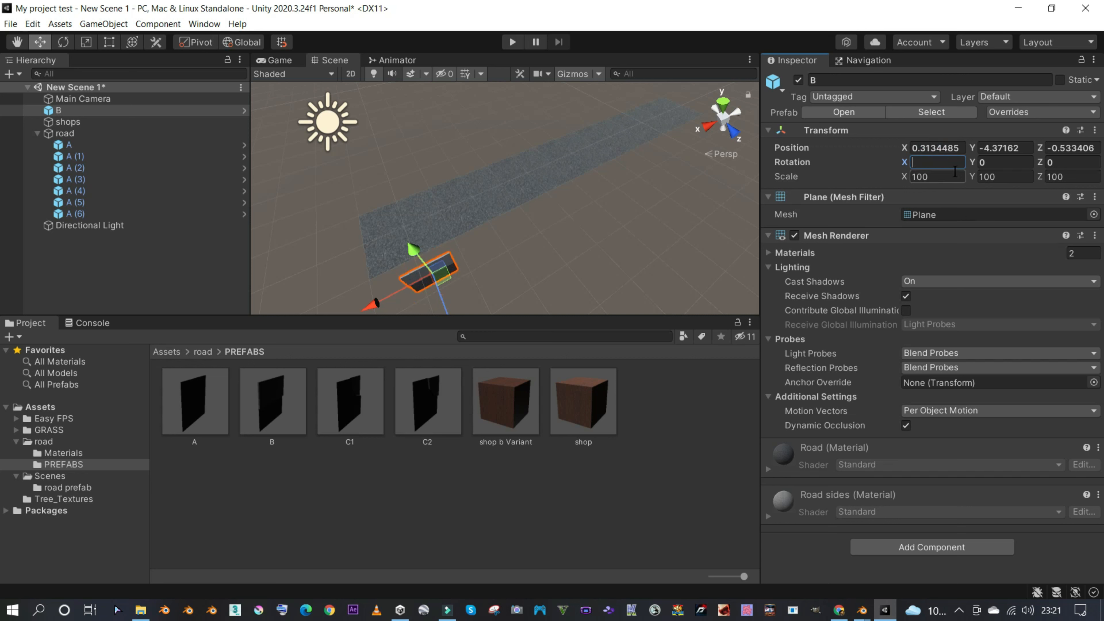
type("-90")
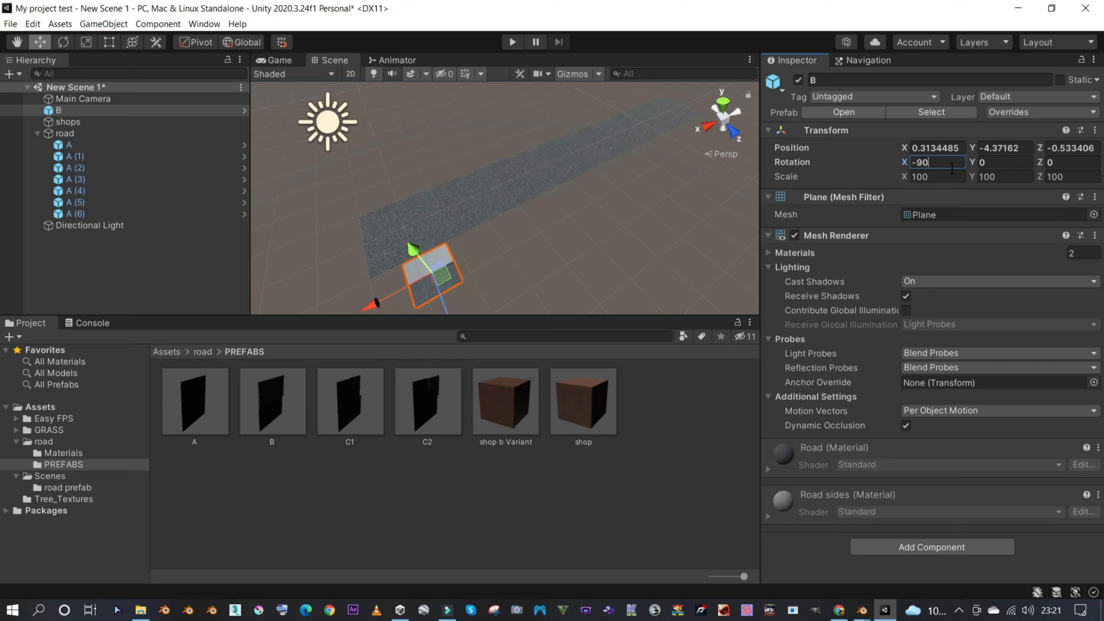
left_click(1020, 161)
type("180")
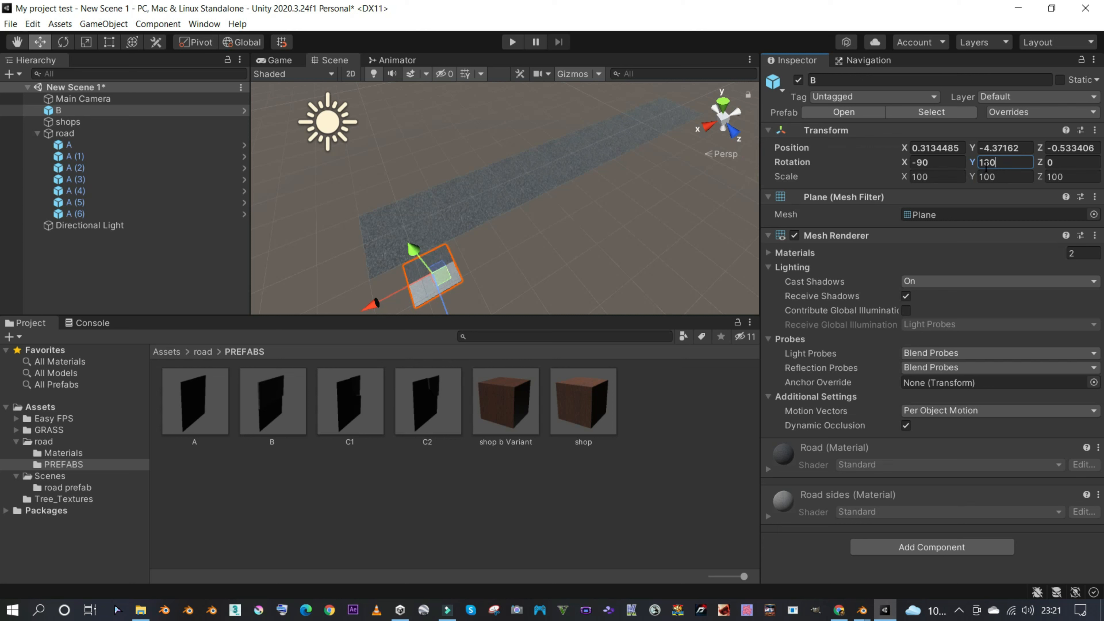
- Vertex-snap the B tile beside the first road tile at X -20.99393, Y -32.25751, Z 4.826437 and parent it under road
middle_click_drag(457, 265, 493, 257)
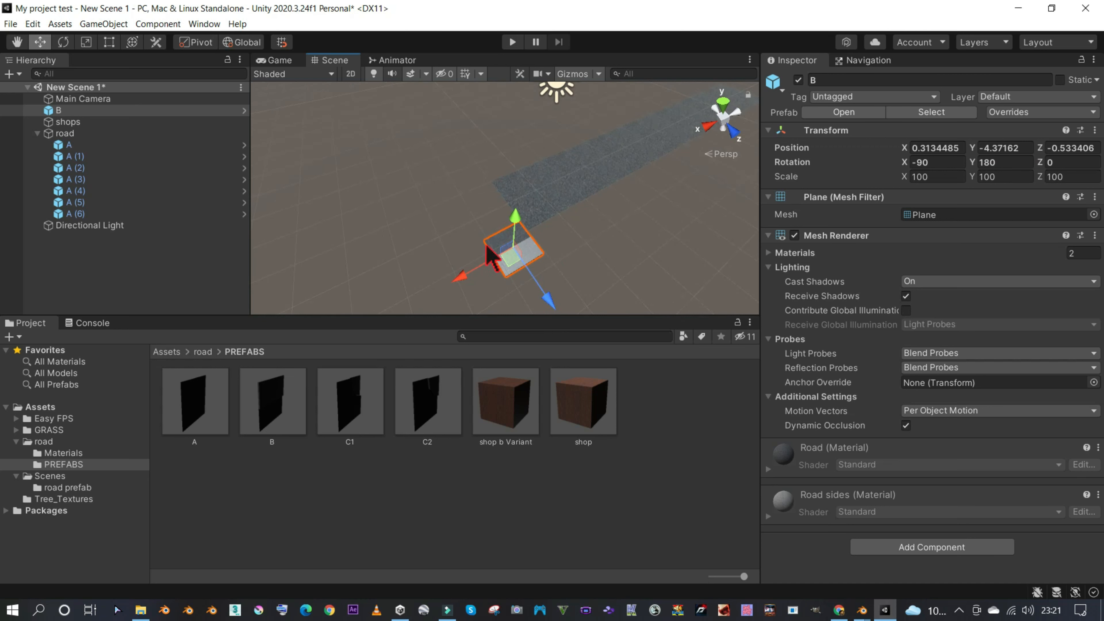
left_click_drag(487, 247, 584, 223)
middle_click_drag(587, 235, 537, 254)
left_click_drag(65, 111, 97, 134)
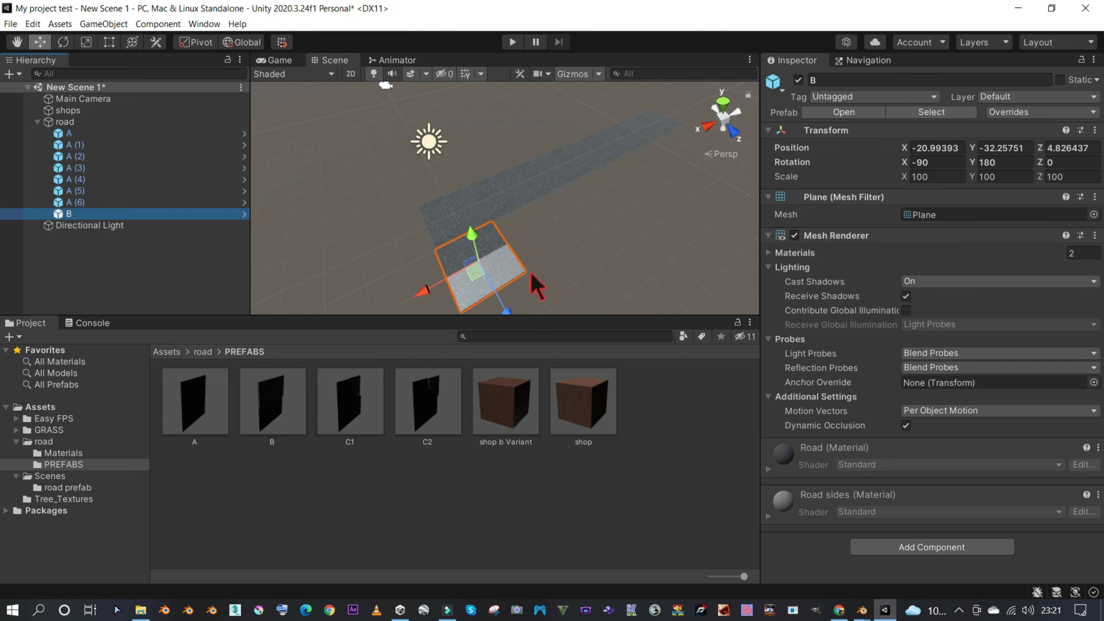
- Duplicate the B tile six times, vertex-snapping each copy to the previous one along the edge of the road strip
middle_click_drag(538, 287, 500, 266)
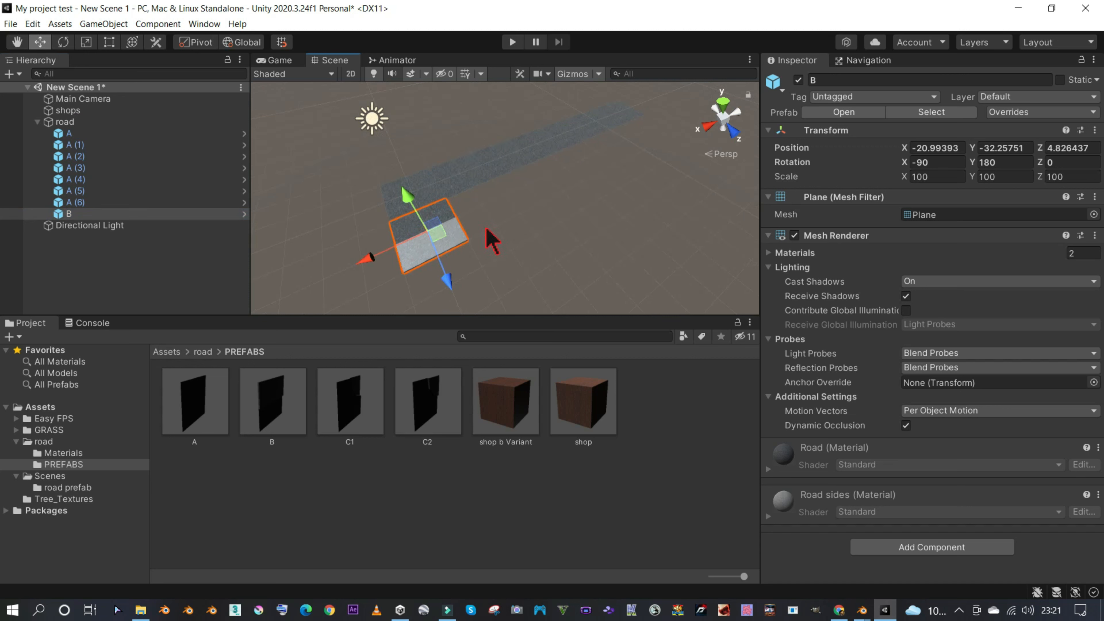
key("ctrl+d")
key("v")
left_click_drag(469, 196, 657, 116)
key("ctrl+d")
key("v")
key("ctrl+d")
key("v")
key("ctrl+d")
key("v")
key("ctrl+d")
key("v")
key("ctrl+d")
key("v")
- Select all seven B edge tiles, duplicate them and move the copies across to the opposite side of the road
middle_click_drag(662, 163, 582, 204)
left_click_drag(582, 205, 451, 256, "alt")
middle_click_drag(451, 257, 586, 272)
scroll(469, 209, "up", 3)
left_click(521, 239, "shift")
left_click(471, 220, "shift")
left_click(425, 205, "shift")
left_click(383, 188, "shift")
left_click(341, 174, "shift")
key("ctrl+d")
key("v")
left_click_drag(637, 247, 654, 150)
scroll(609, 200, "down", 3)
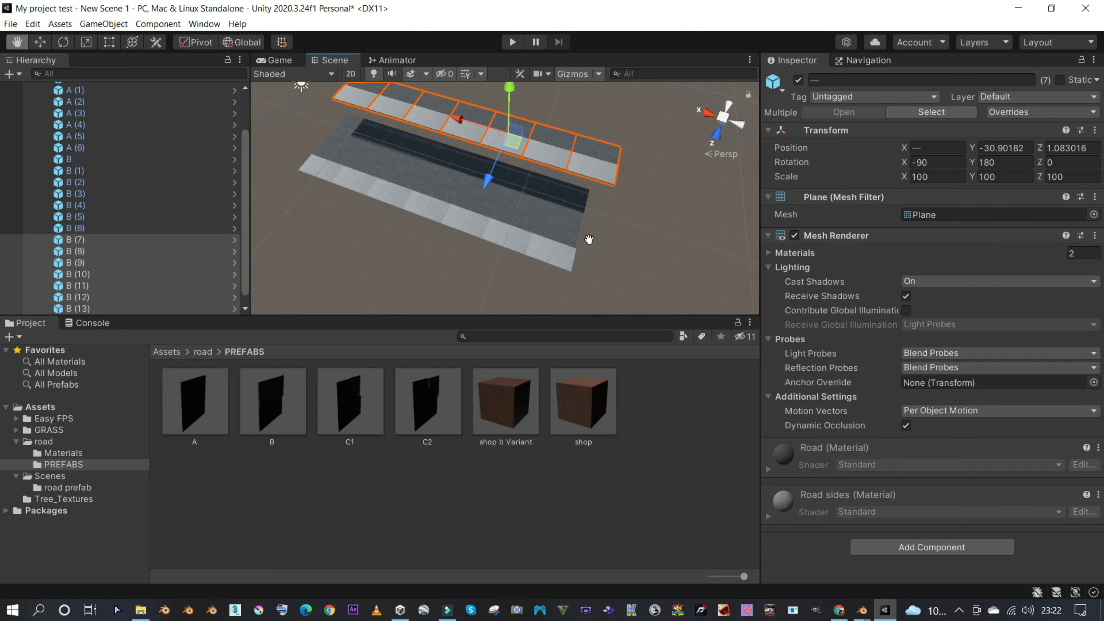
- Set the duplicated edge tiles' Y rotation to 0 and vertex-snap the row against the road's opposite edge
middle_click_drag(587, 240, 537, 282)
left_click(999, 162)
type("0")
middle_click_drag(607, 215, 555, 180)
key("v")
left_click_drag(532, 177, 519, 184)
scroll(586, 194, "down", 3)
scroll(565, 206, "up", 3)
- Examine the assembled road and both pavement edges up close and along its length
left_click(507, 202)
scroll(564, 251, "up", 5)
middle_click_drag(509, 203, 513, 249)
right_click_drag(513, 249, 585, 241)
middle_click_drag(586, 242, 590, 190)
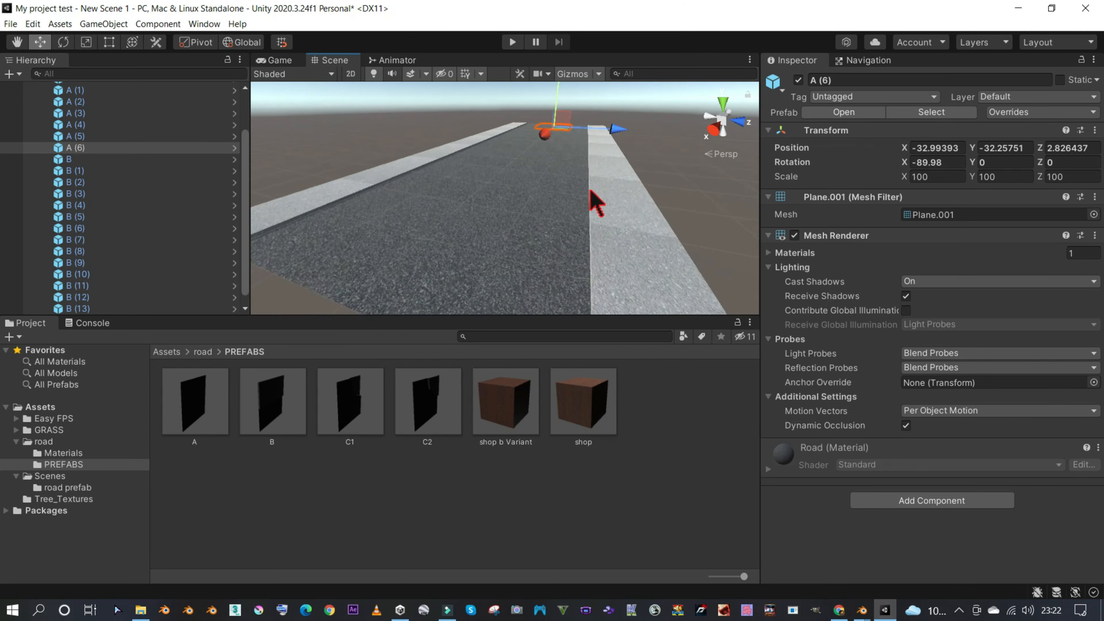
right_click_drag(589, 190, 564, 212)
middle_click_drag(564, 212, 659, 180)
- Select all 21 road and pavement tiles, duplicate them and vertex-snap the copy end to end with the original section
scroll(659, 180, "down", 4)
right_click_drag(658, 180, 663, 173)
left_click_drag(670, 283, 558, 213)
right_click_drag(559, 213, 503, 185)
left_click_drag(332, 141, 614, 285)
key("ctrl+d")
key("v")
left_click_drag(347, 172, 621, 164)
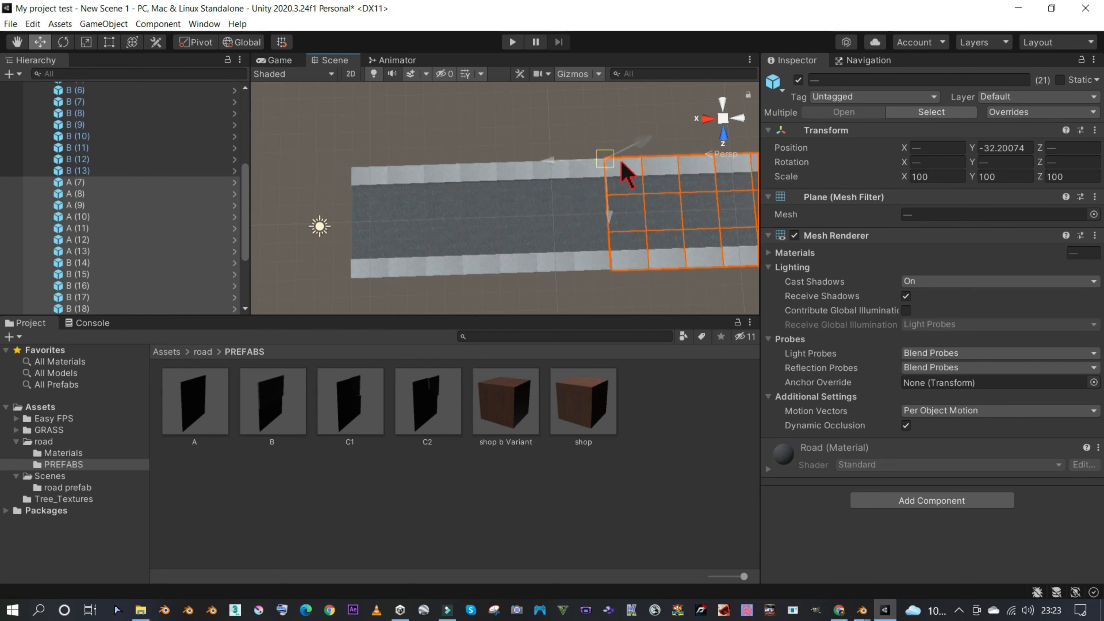
- Examine the seam between the original road section and its duplicate for gaps or height differences
scroll(596, 204, "down", 2)
middle_click_drag(597, 204, 475, 194)
scroll(475, 199, "up", 6)
right_click_drag(496, 215, 660, 214)
middle_click_drag(641, 239, 689, 161)
right_click_drag(640, 219, 652, 192)
middle_click_drag(652, 192, 645, 211)
scroll(650, 192, "up", 5)
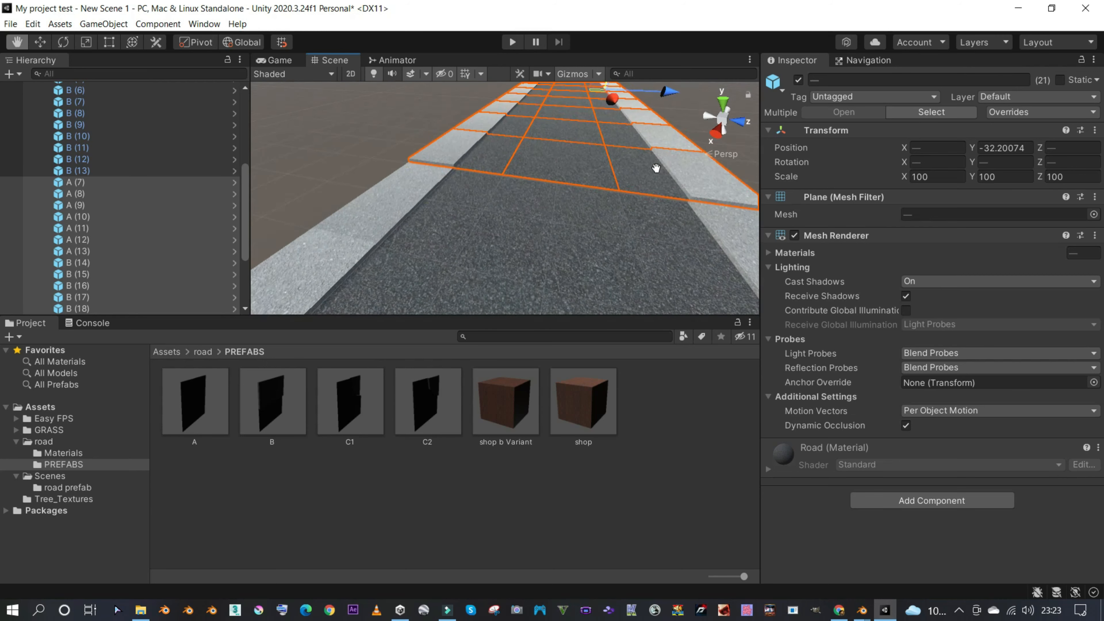
scroll(642, 173, "up", 4)
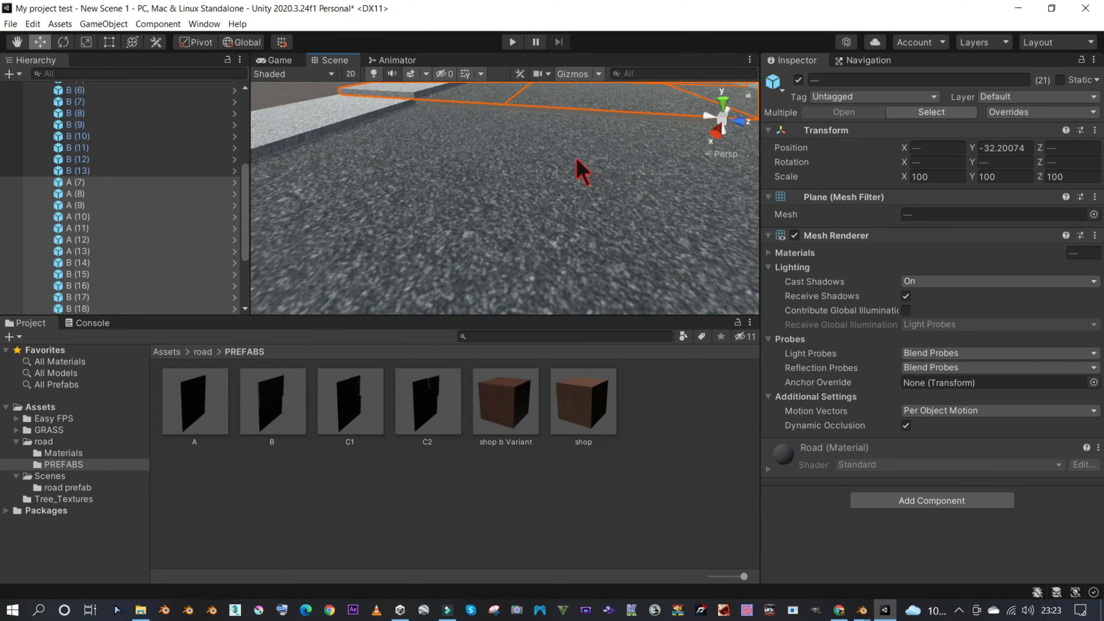
scroll(582, 172, "down", 8)
middle_click_drag(499, 244, 521, 232)
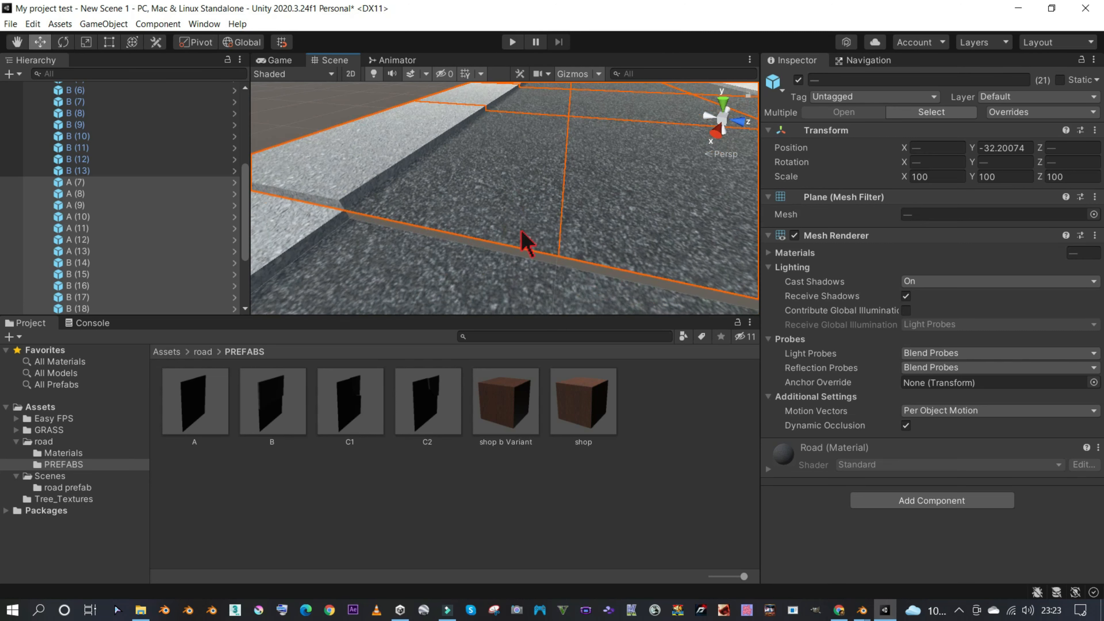
- Vertex-snap the duplicated road and pavement section against the original section to close the gap at their seam
left_click(547, 257)
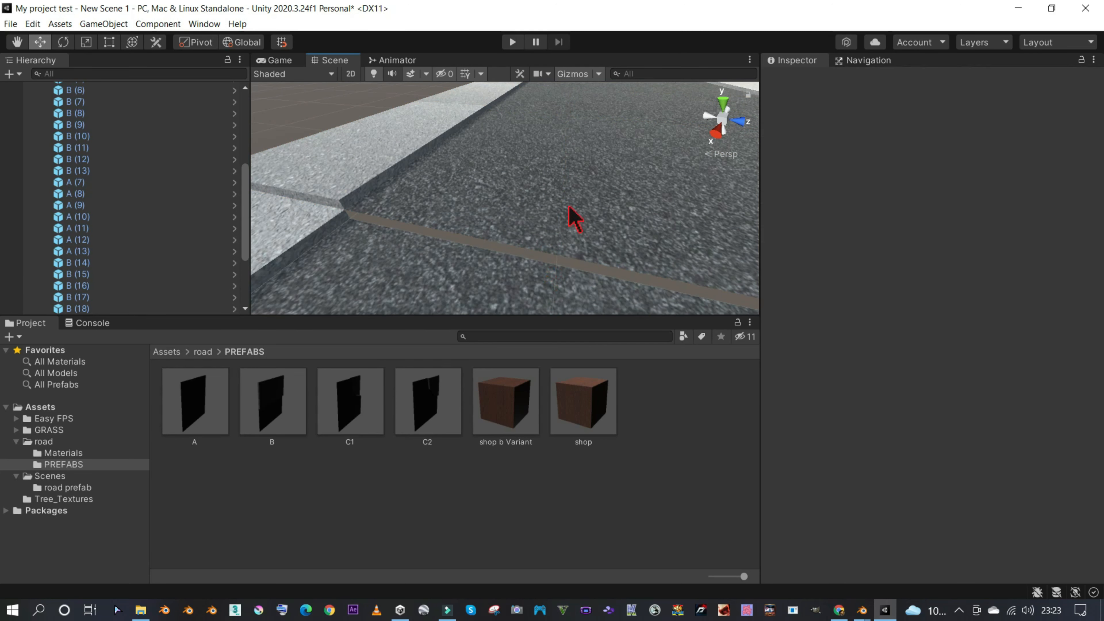
key("ctrl+z")
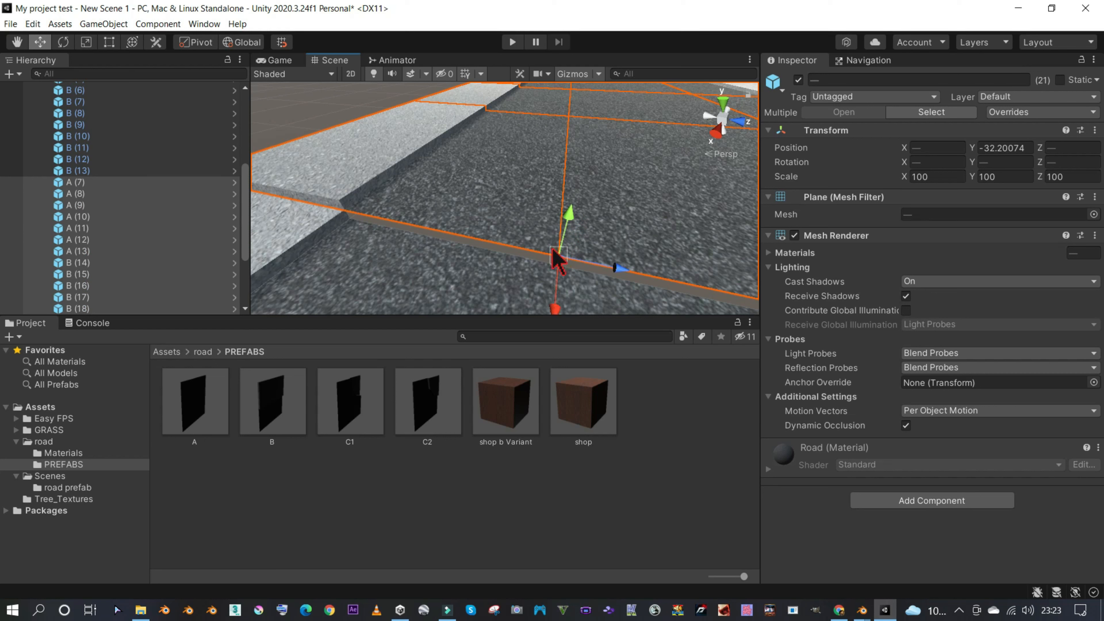
left_click(554, 257)
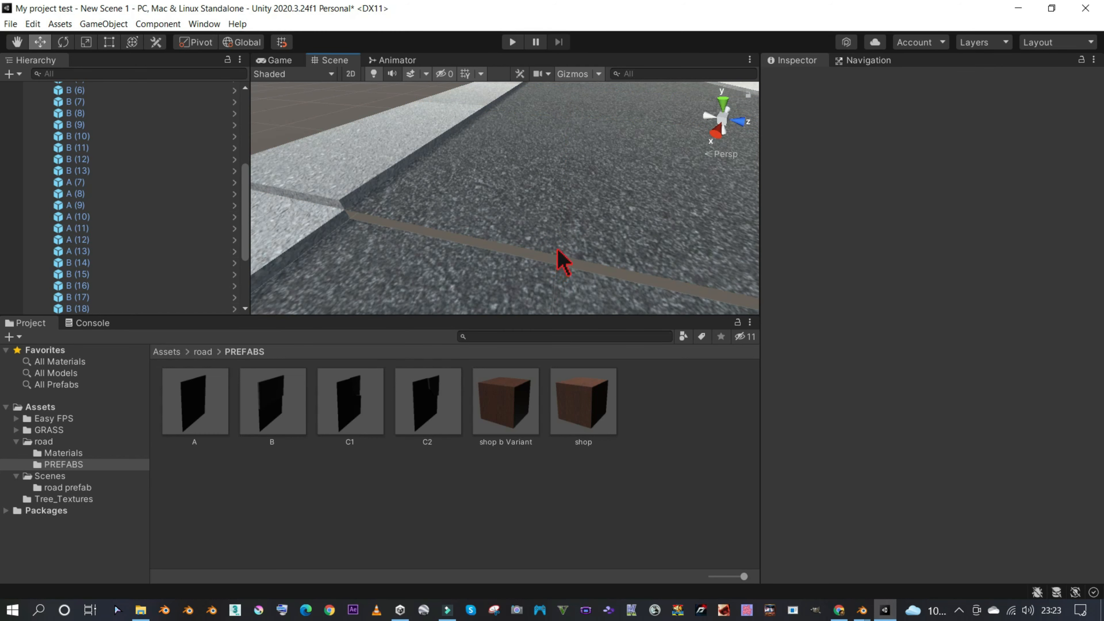
key("ctrl+z")
left_click(560, 260)
scroll(563, 272, "down", 10)
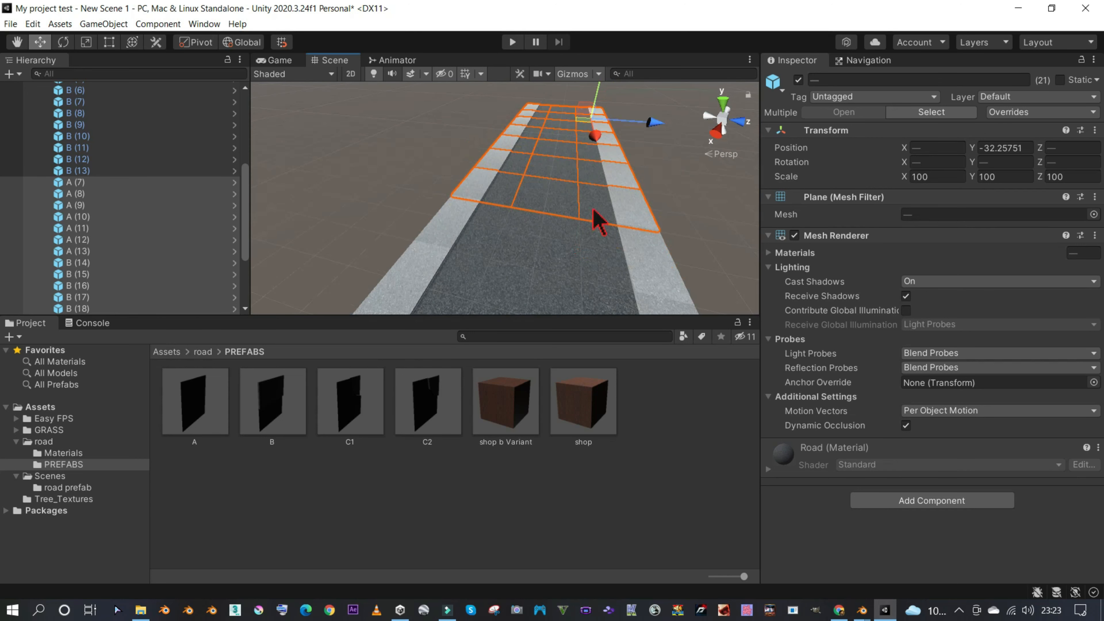
scroll(572, 220, "up", 6)
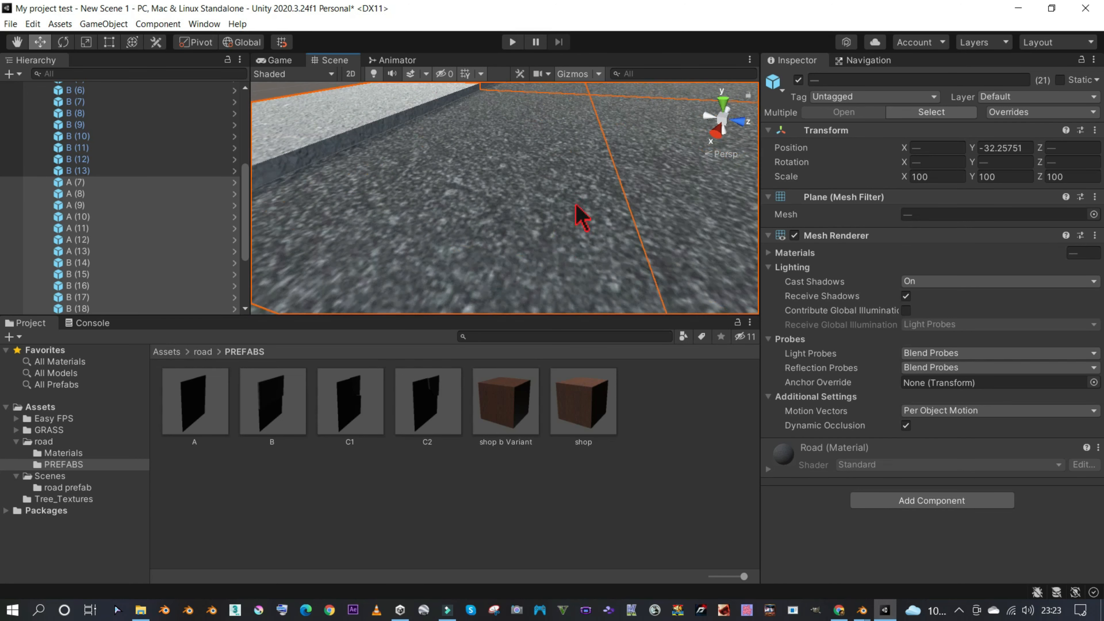
scroll(576, 219, "down", 4)
scroll(599, 211, "down", 8)
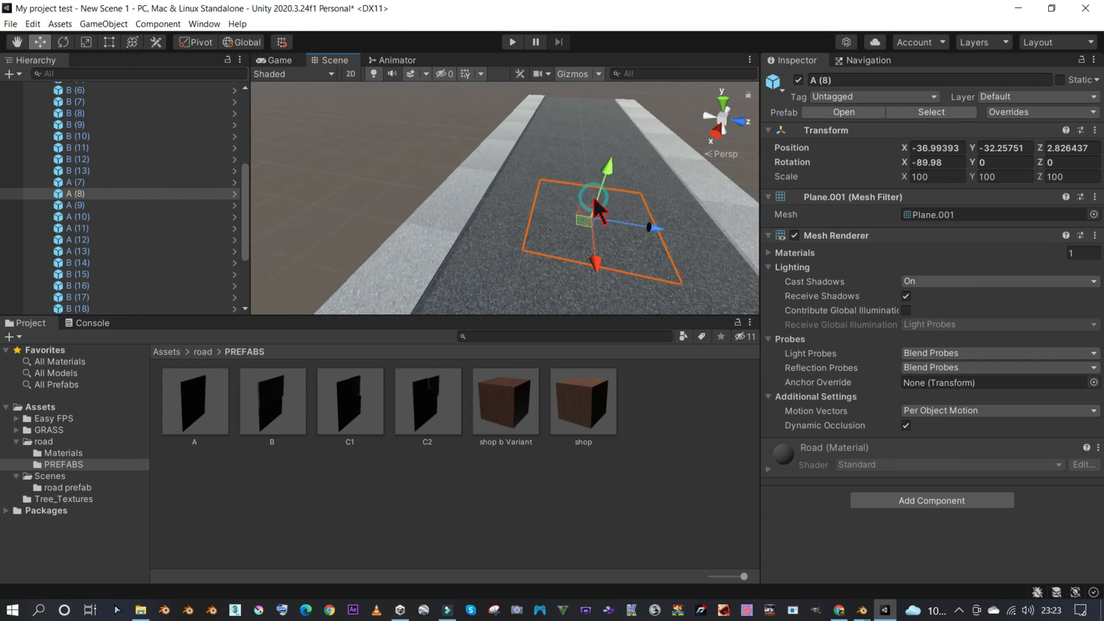
left_click(648, 174)
right_click_drag(629, 211, 643, 144)
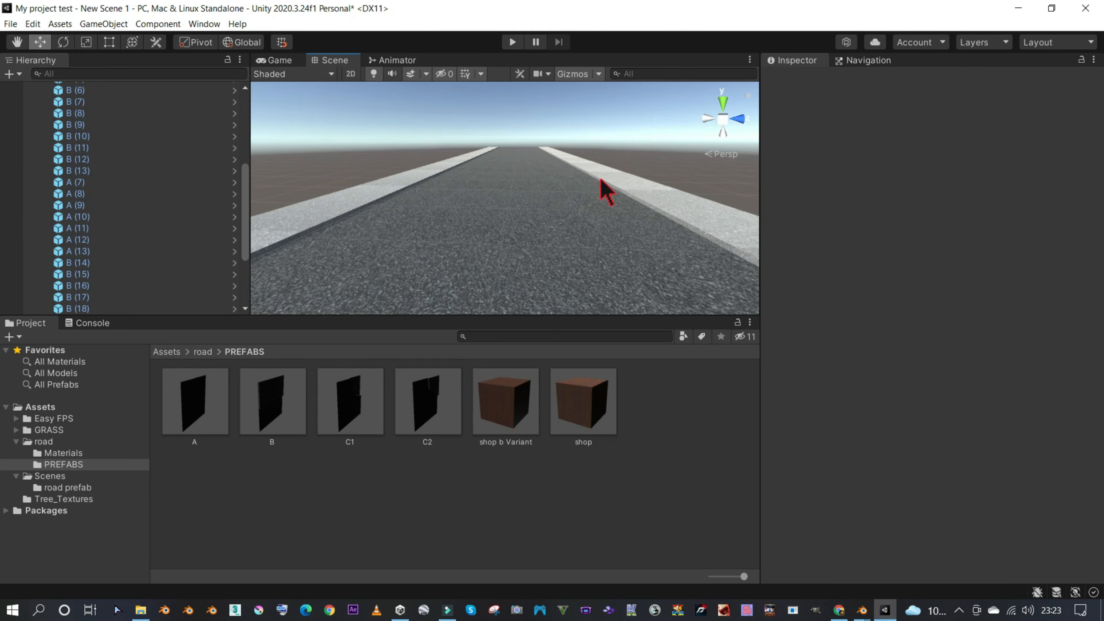
- Place a shop b Variant prefab beside the road and set its rotation to X -90 and Y 180
scroll(606, 192, "down", 5)
left_click_drag(520, 418, 590, 179)
left_click(942, 163)
type("90")
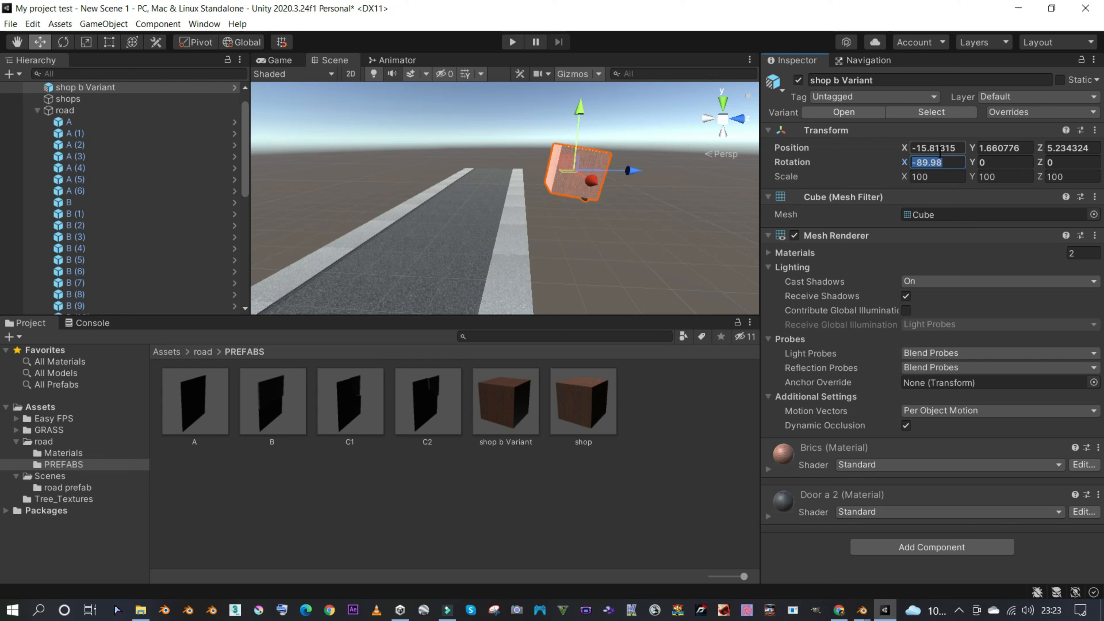
left_click(983, 147)
left_click(978, 163)
left_click(913, 164)
left_click_drag(912, 164, 948, 165)
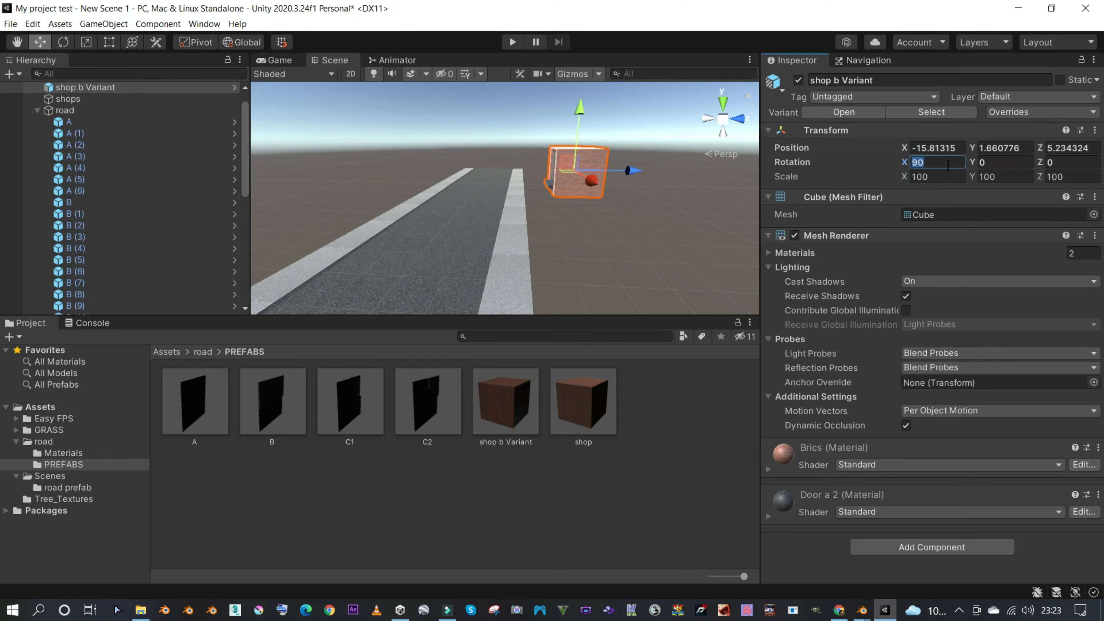
left_click(993, 162)
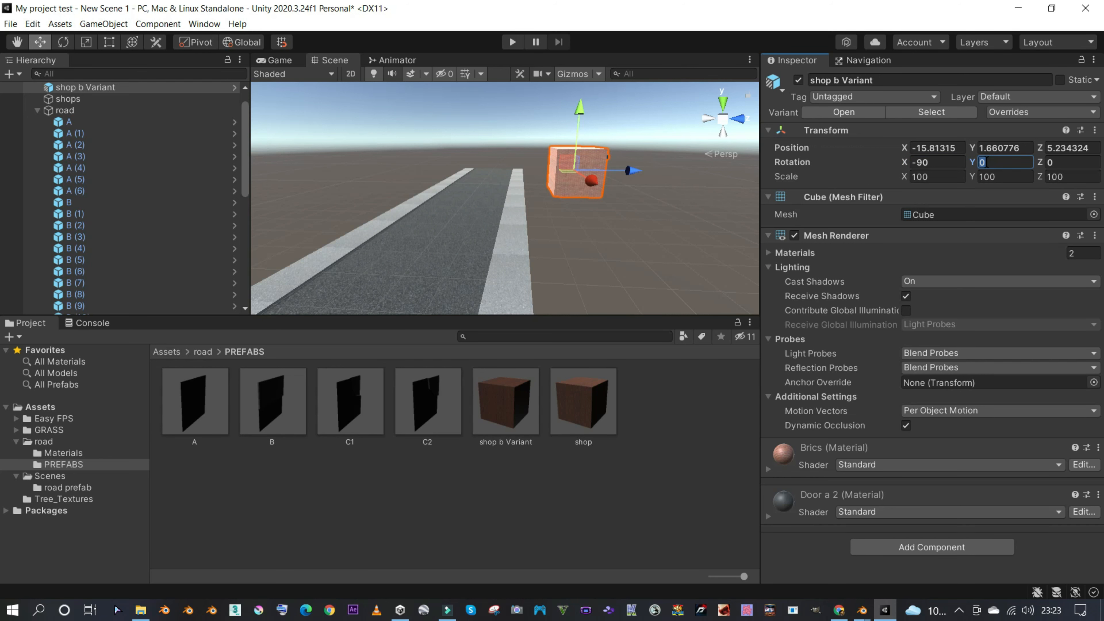
type("18")
left_click(538, 247)
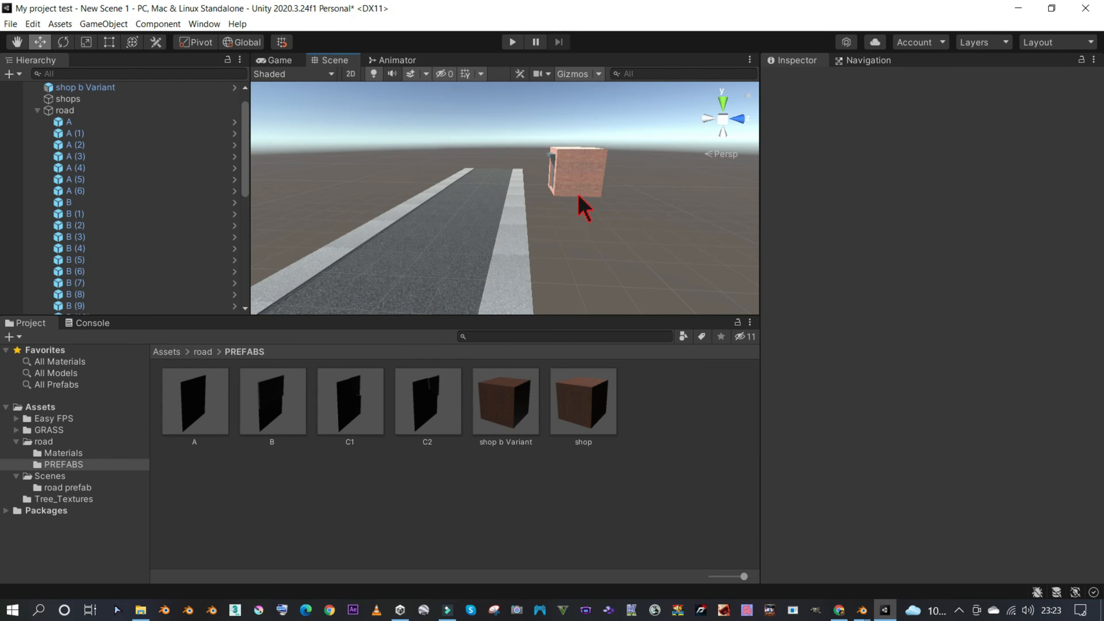
- Move the shop b Variant onto the pavement's outer edge and add a duplicate beside it
left_click(589, 187)
middle_click_drag(534, 219, 632, 208)
left_click_drag(639, 213, 746, 237)
key("ctrl+d")
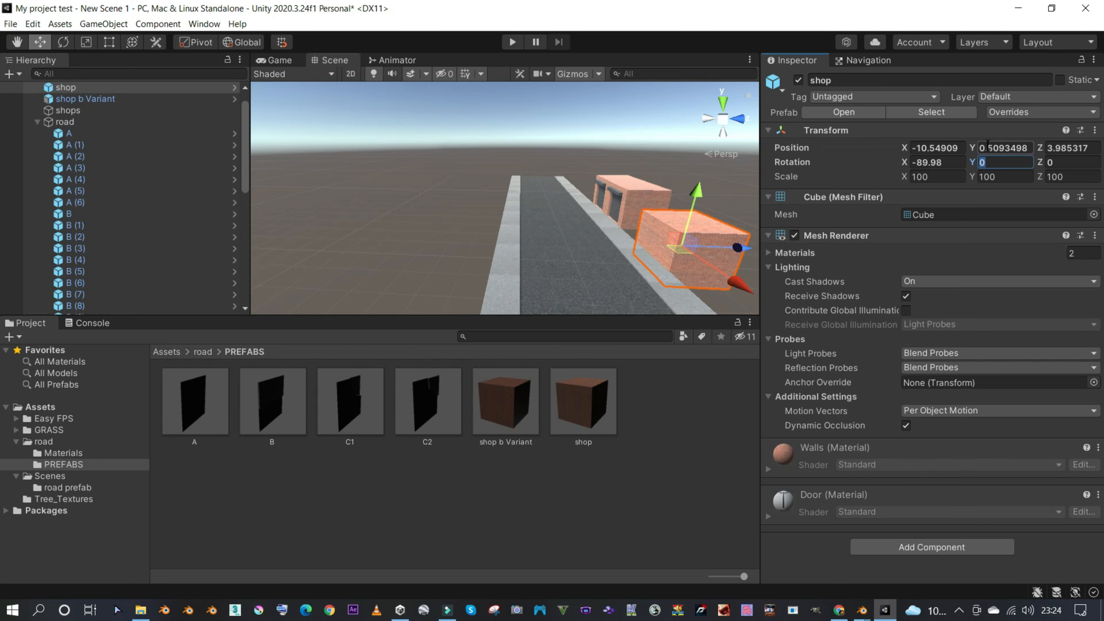
- Set the shop prefab's Y rotation to 180 and vertex-snap it to the pavement edge at X -10
type("180")
middle_click_drag(637, 266, 584, 237)
key("v")
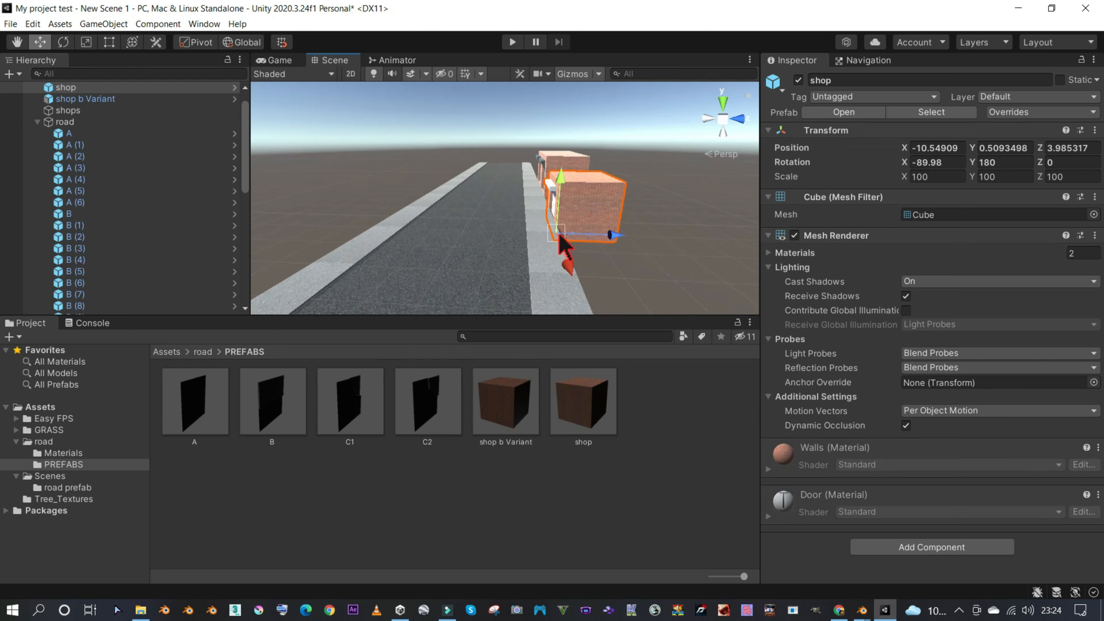
left_click_drag(557, 250, 622, 242)
middle_click_drag(622, 242, 662, 220)
- Duplicate the shop and vertex-snap the copy farther along the same pavement at X -6
scroll(663, 220, "down", 3)
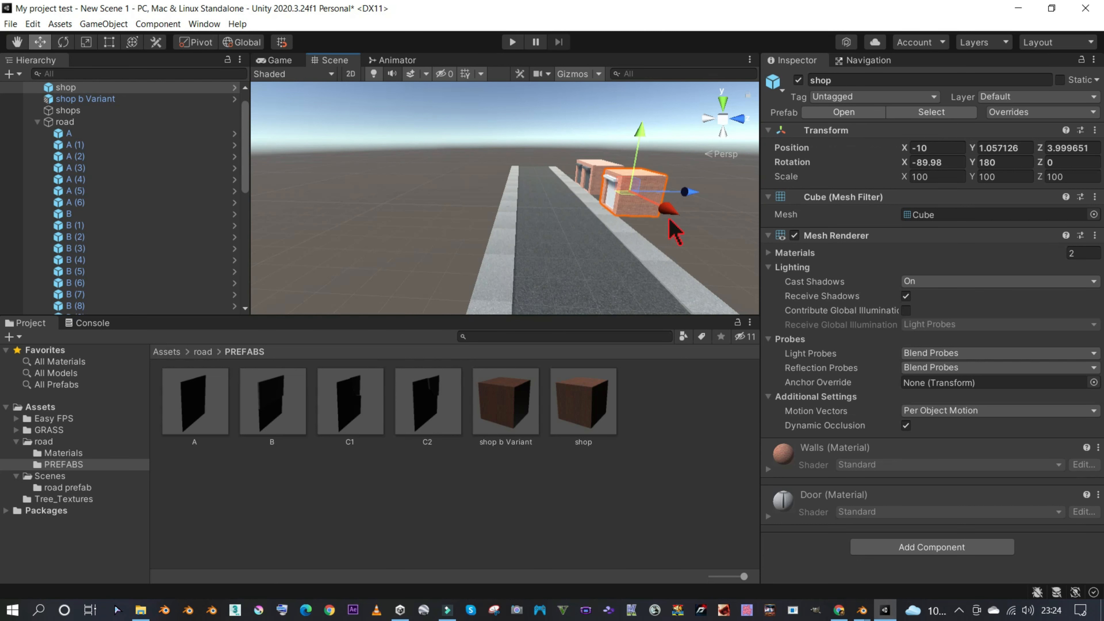
key("ctrl+d")
key("v")
left_click_drag(669, 219, 667, 273)
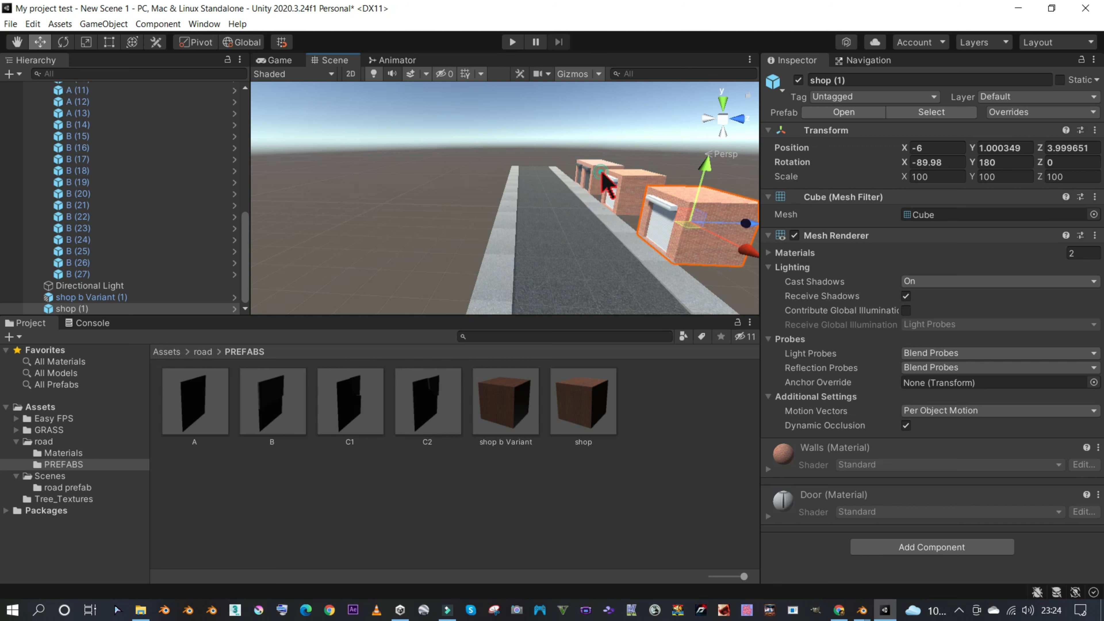
- Duplicate a shop b Variant and move the copy along the pavement between the two shops, at about X -7.63
left_click(593, 176)
key("ctrl+d")
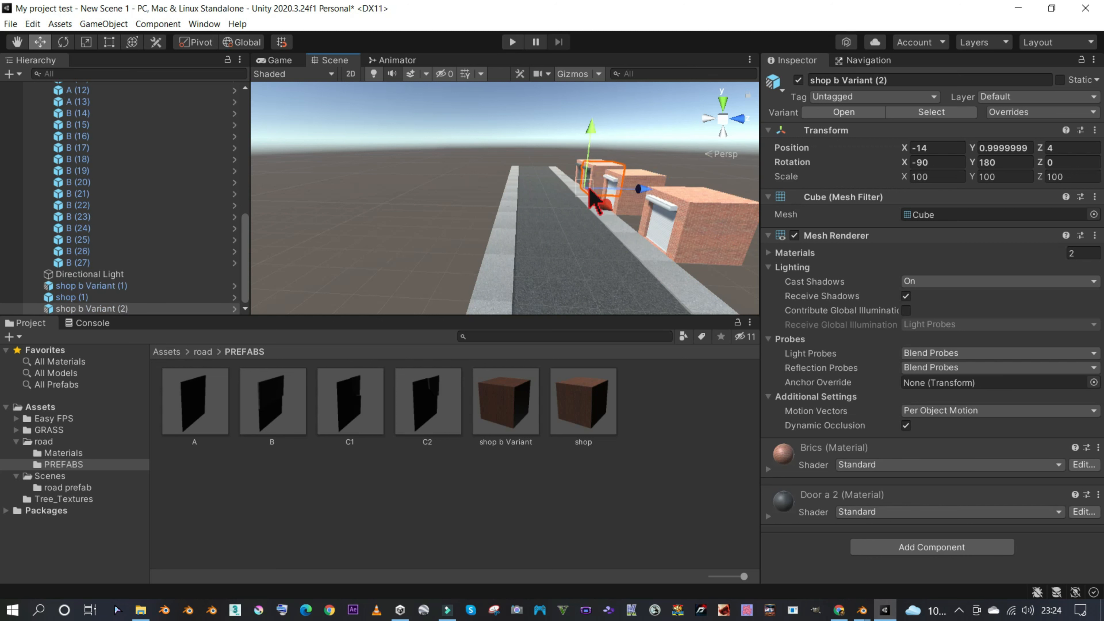
left_click_drag(592, 193, 634, 235)
scroll(625, 230, "up", 3)
- Examine the row of shops from street level and from above
middle_click_drag(620, 229, 587, 213)
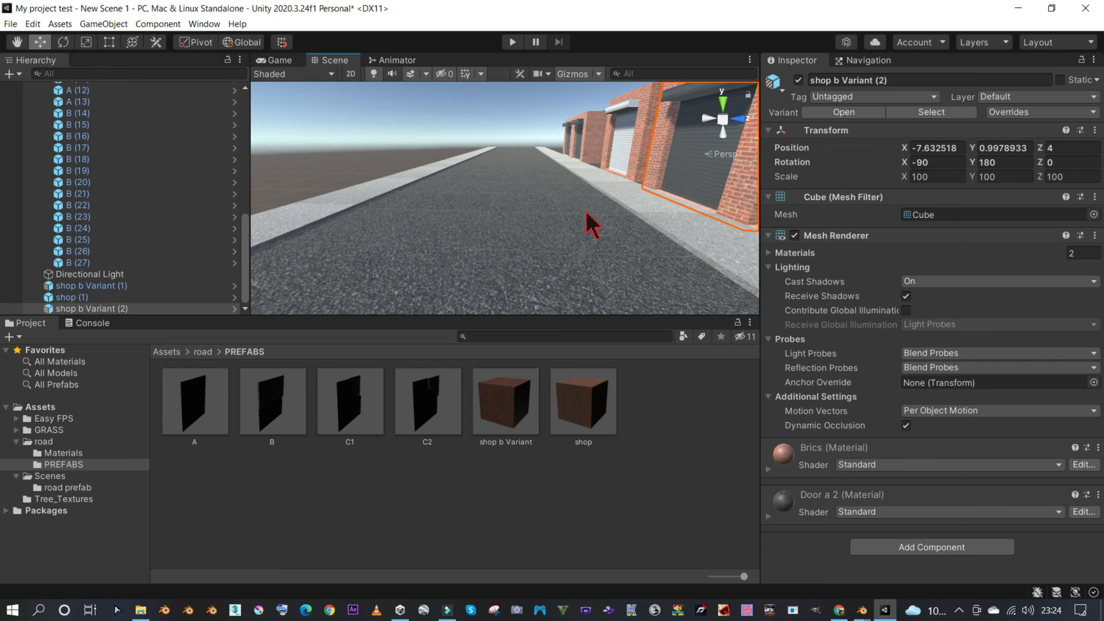
right_click_drag(587, 214, 656, 167)
scroll(653, 229, "down", 5)
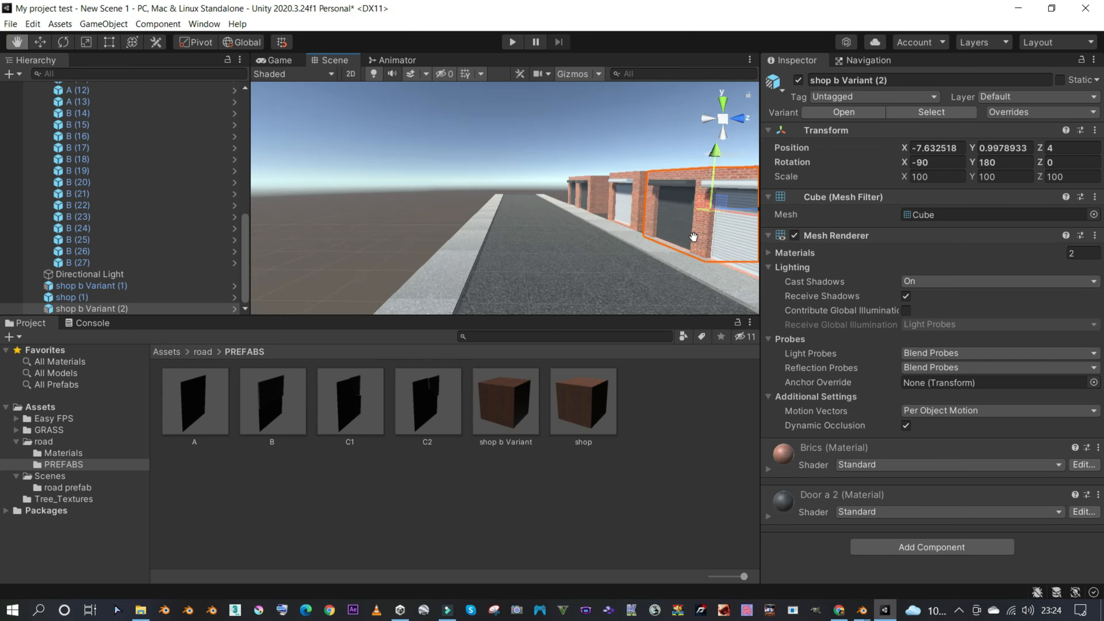
middle_click_drag(670, 174, 676, 224)
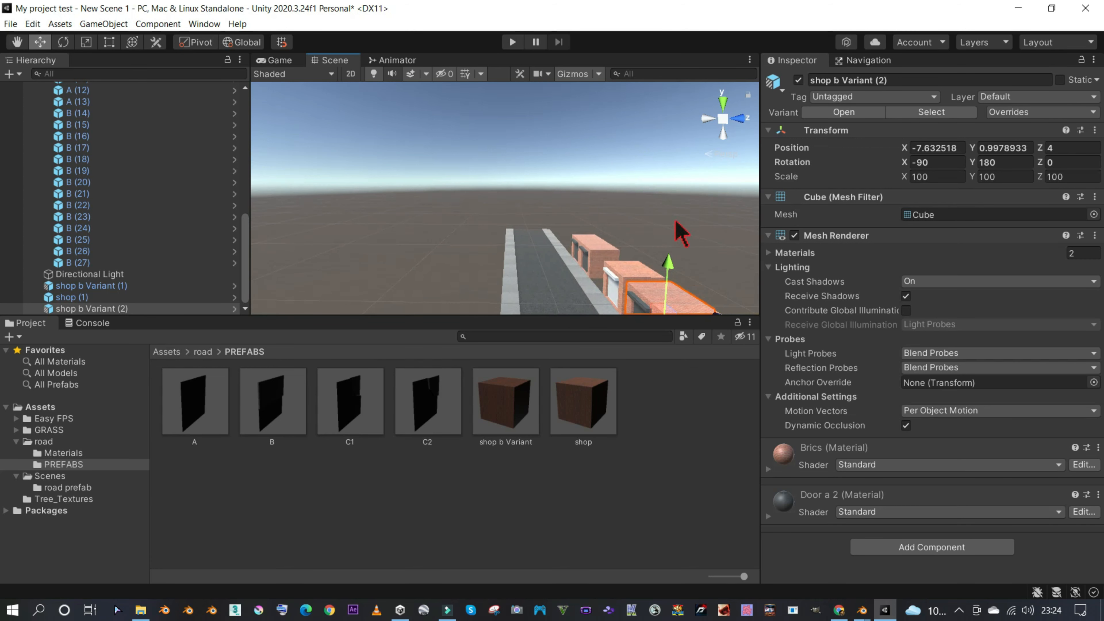
right_click_drag(676, 223, 665, 265)
middle_click_drag(648, 246, 629, 292)
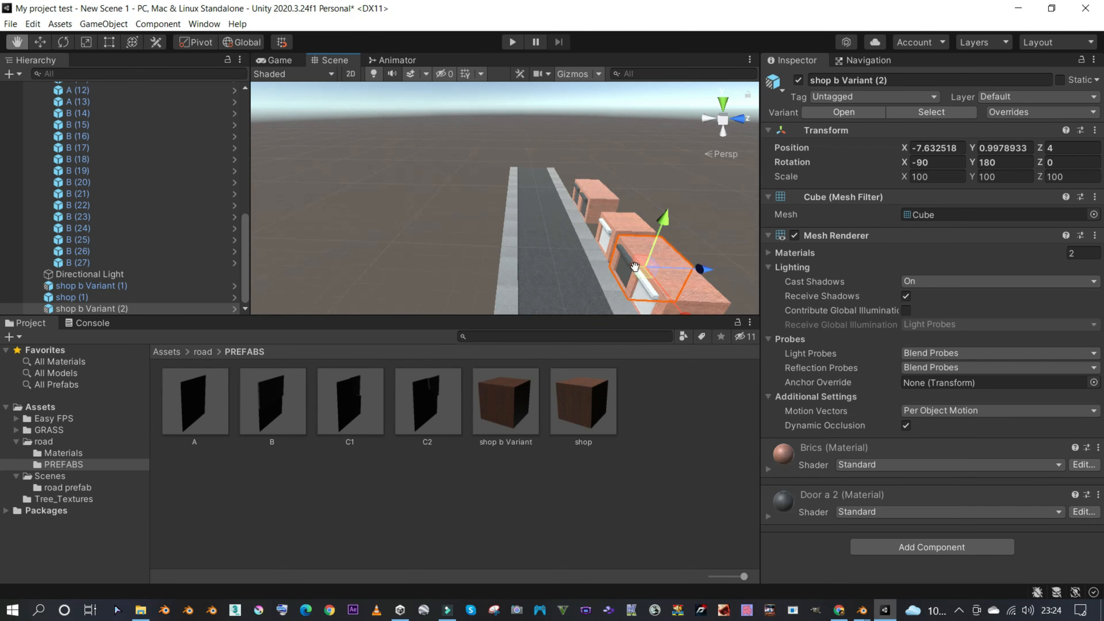
scroll(620, 263, "up", 1)
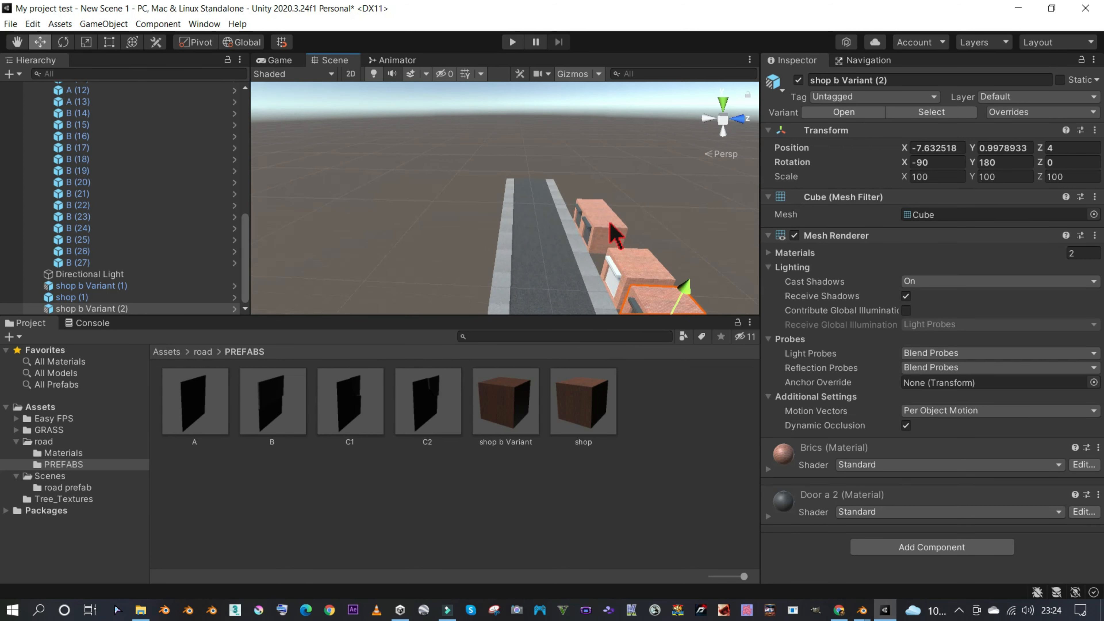
- Select all five shops, duplicate them and move the copies across to the opposite side of the road
left_click(609, 211)
scroll(604, 247, "down", 1)
middle_click_drag(604, 248, 541, 232)
right_click_drag(542, 232, 435, 244)
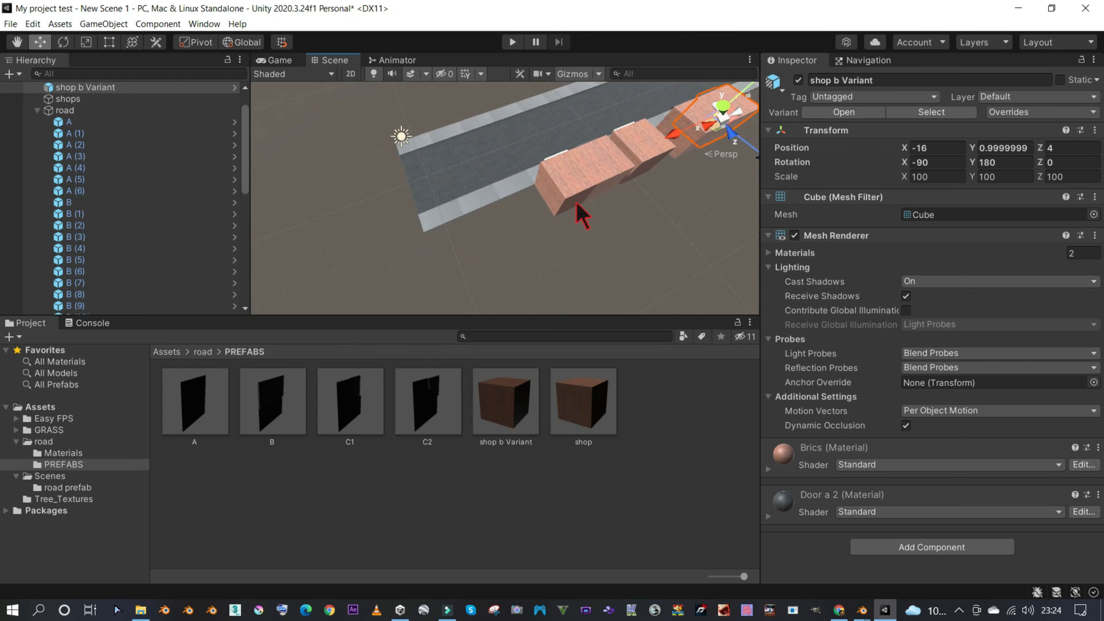
middle_click_drag(597, 190, 487, 207)
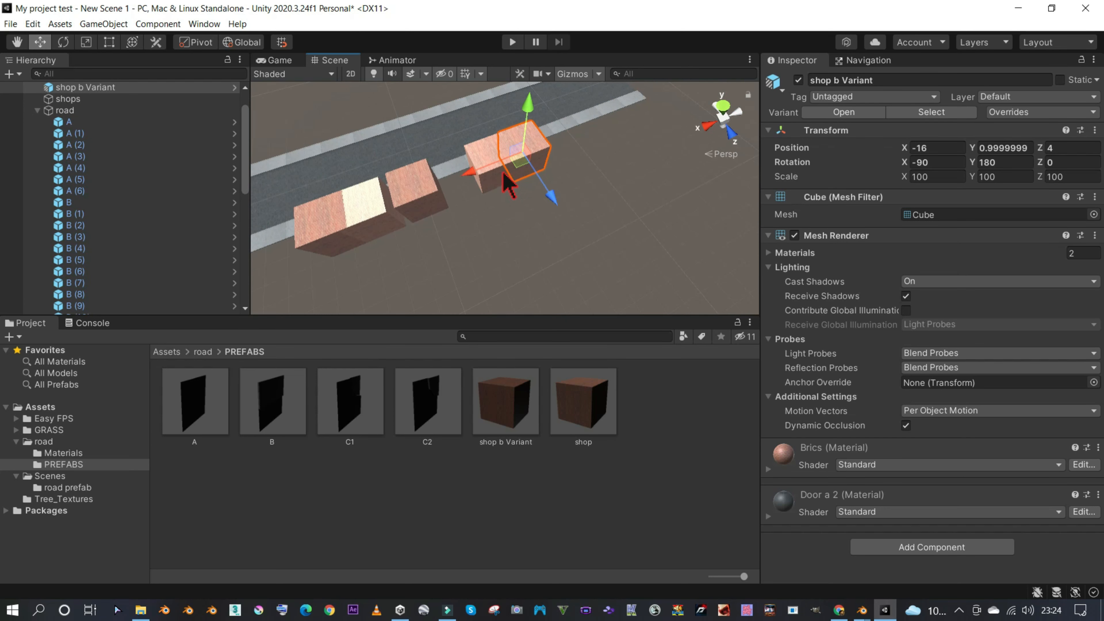
left_click(416, 191, "ctrl")
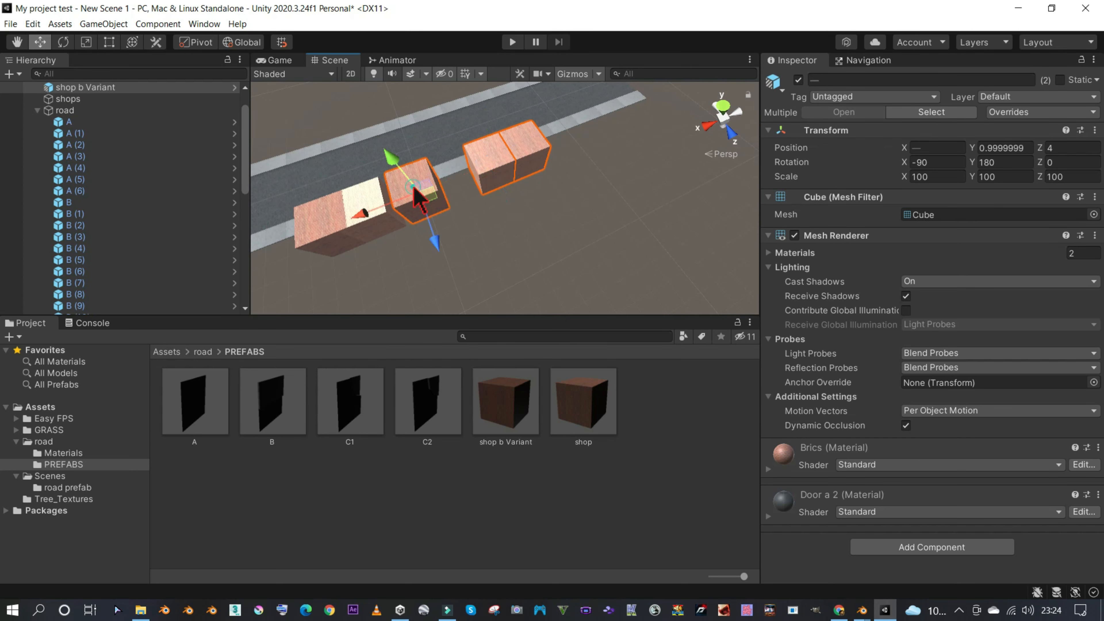
left_click(337, 216, "ctrl")
left_click(318, 225, "ctrl")
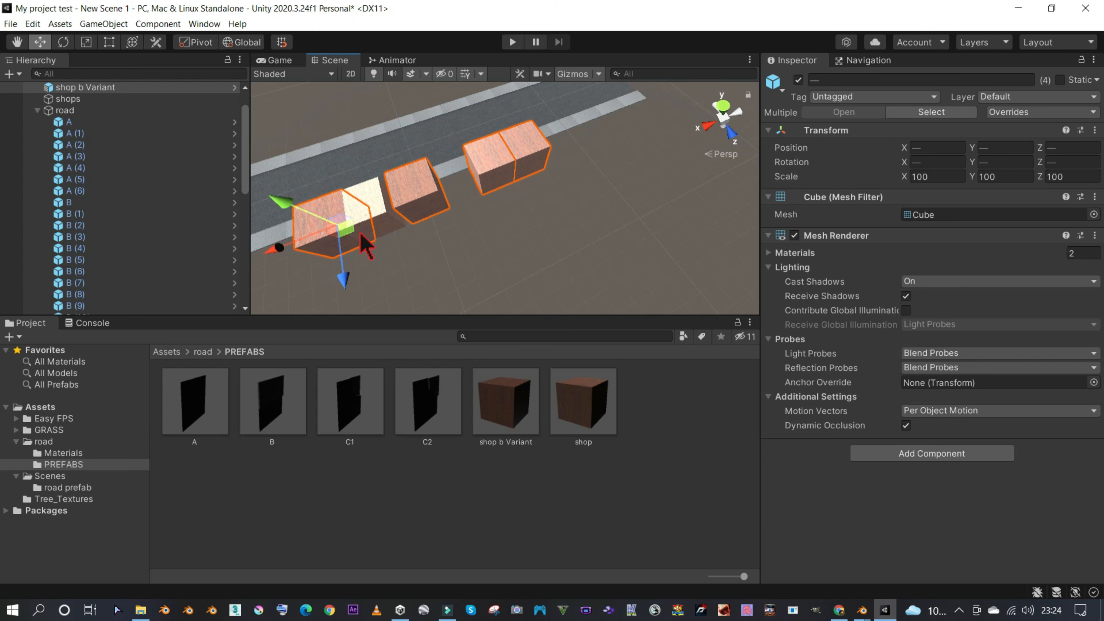
left_click(372, 197, "ctrl")
middle_click_drag(434, 204, 541, 185)
scroll(542, 185, "down", 3)
middle_click_drag(587, 212, 546, 238)
key("ctrl+d")
left_click_drag(590, 229, 550, 167)
key("ctrl+z")
left_click_drag(593, 242, 541, 168)
- Set the five copied shops' Y rotation to 0 and vertex-snap the row onto the opposite pavement's edge
left_click(1019, 163)
type("0")
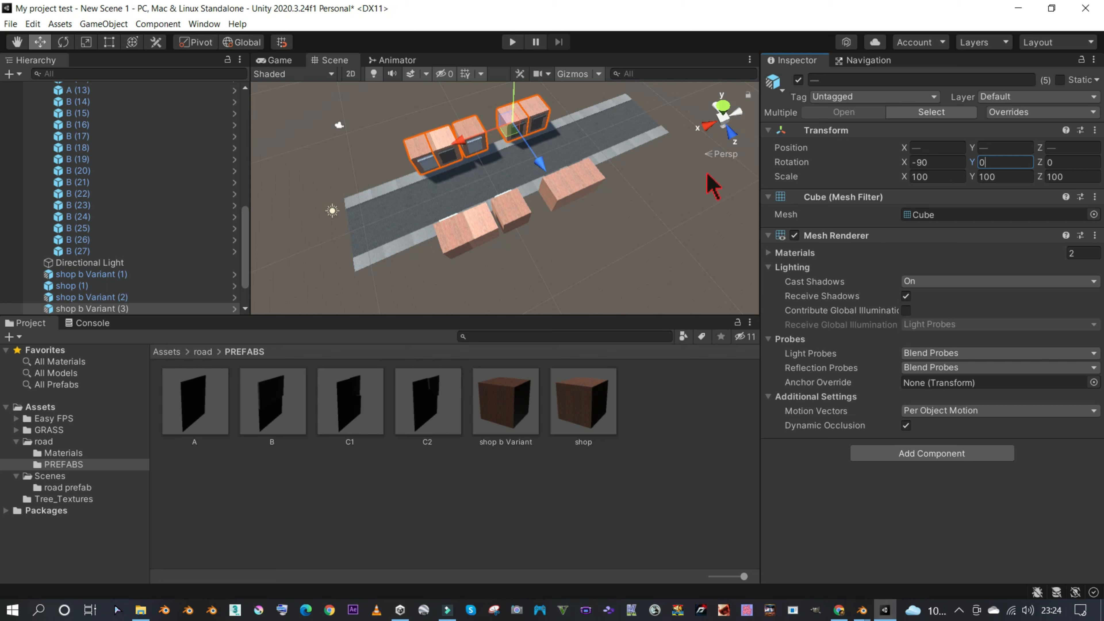
scroll(579, 178, "up", 4)
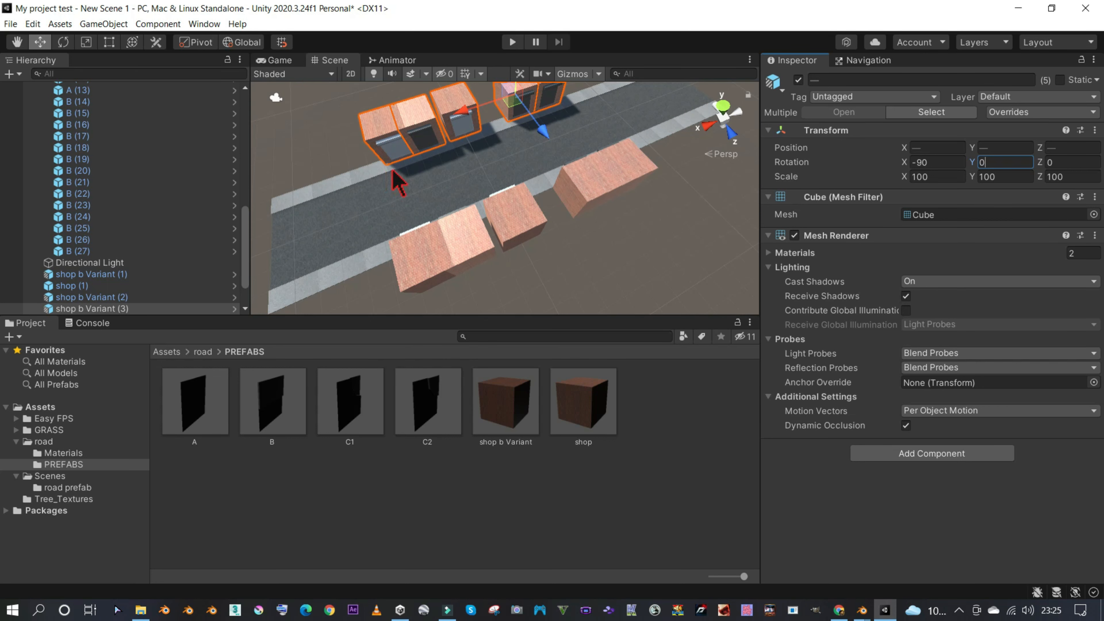
left_click(390, 155)
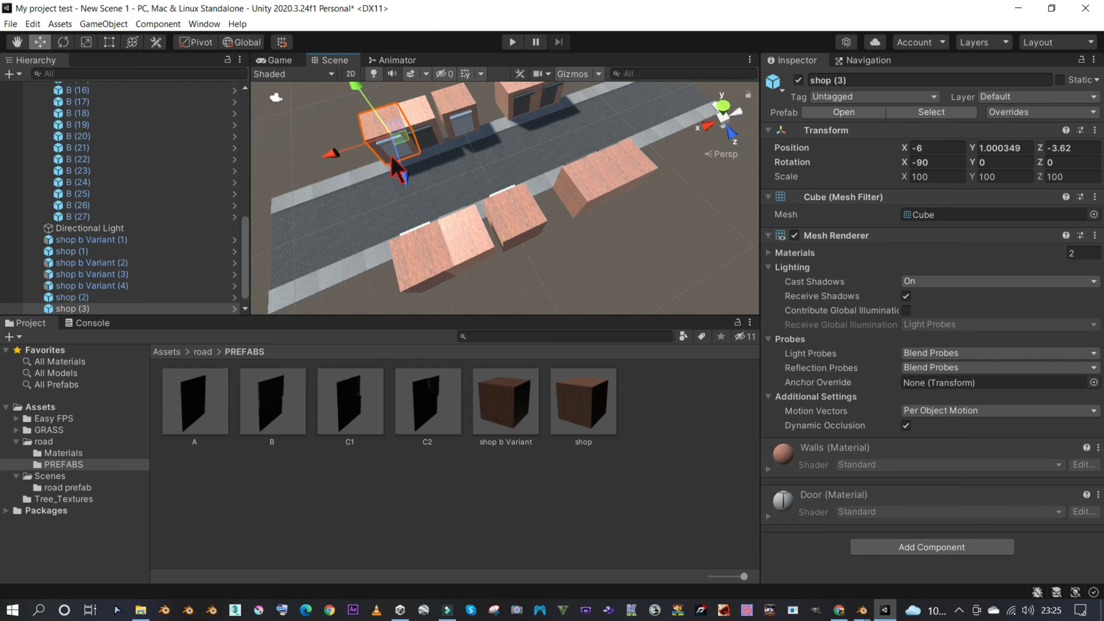
key("ctrl+z")
key("v")
left_click_drag(397, 169, 384, 154)
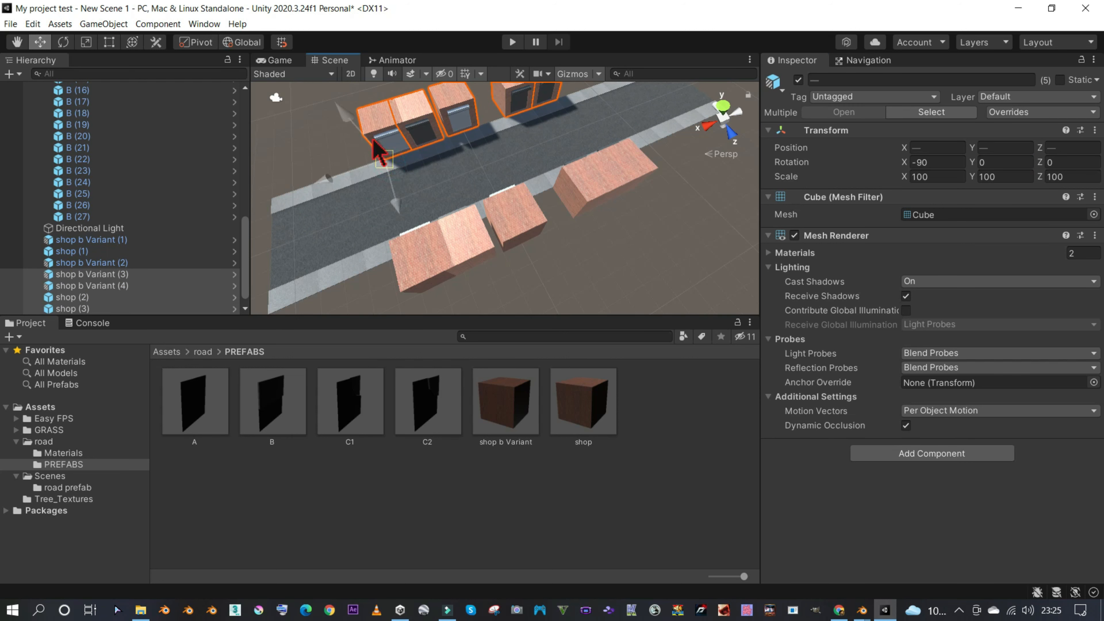
- Shift the five copied shops toward the pavement's far end, duplicate them and vertex-snap the new copies along its near end
scroll(449, 147, "down", 4)
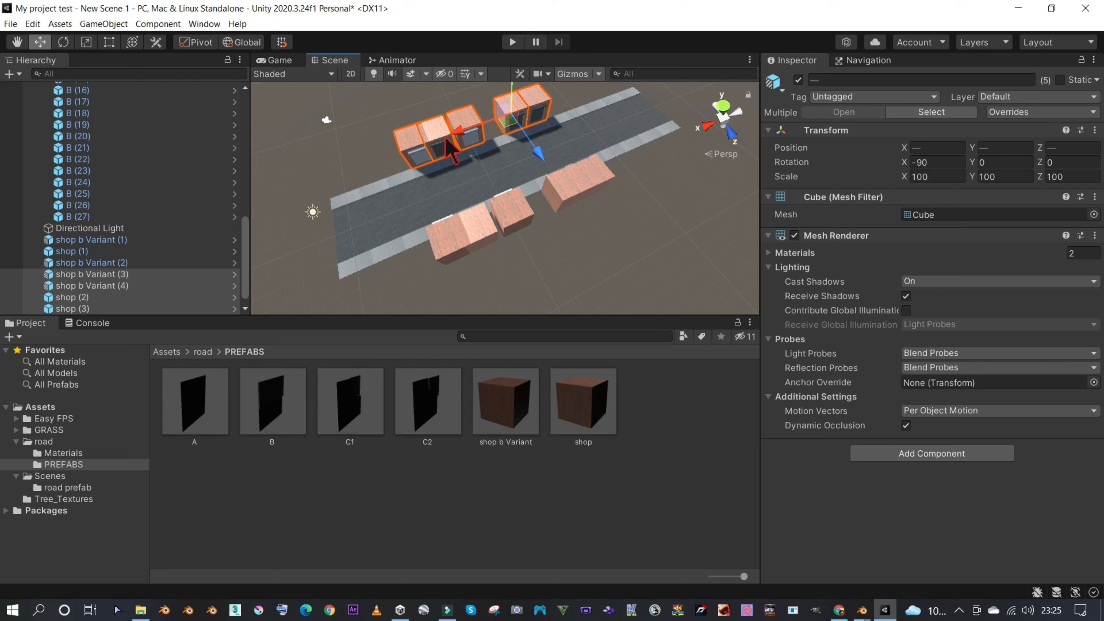
left_click_drag(443, 162, 505, 107)
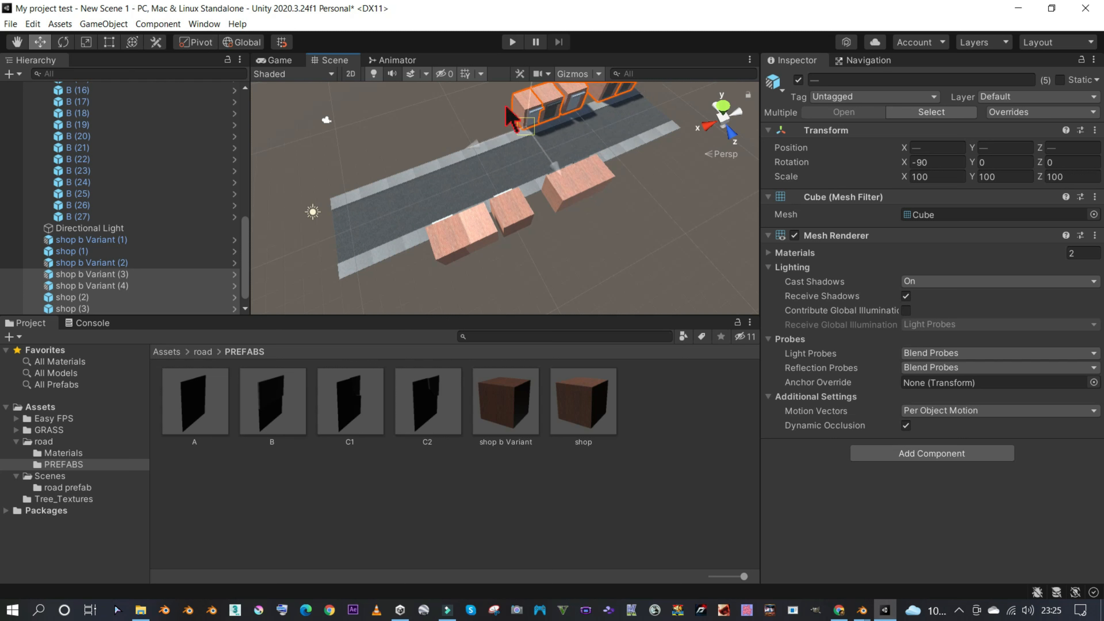
scroll(555, 127, "down", 3)
middle_click_drag(556, 129, 482, 162)
key("ctrl+d")
key("v")
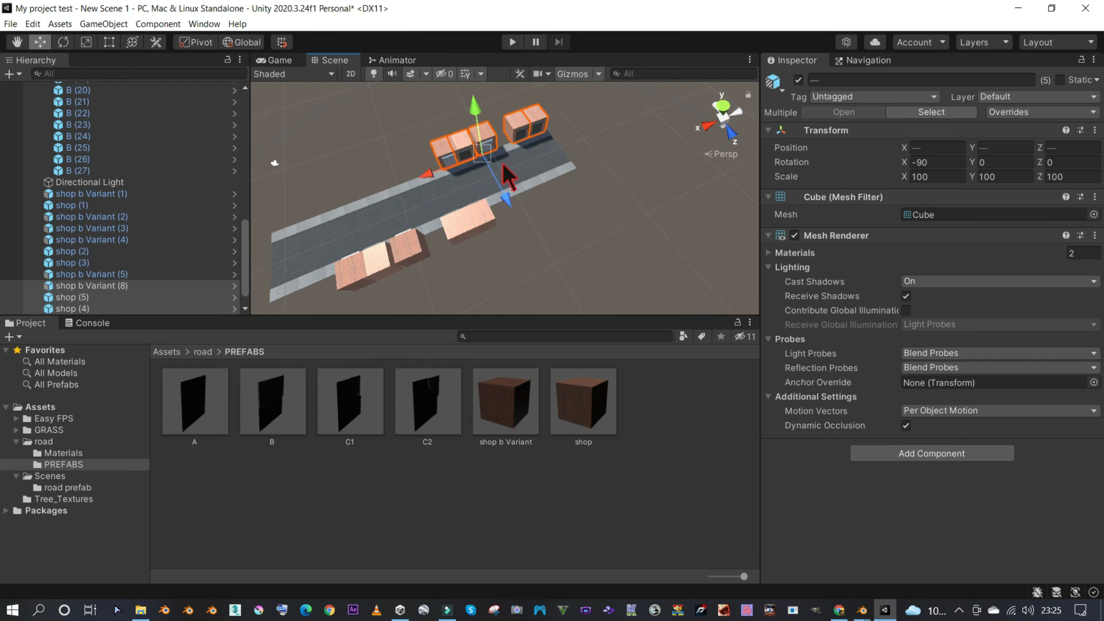
left_click_drag(449, 181, 280, 216)
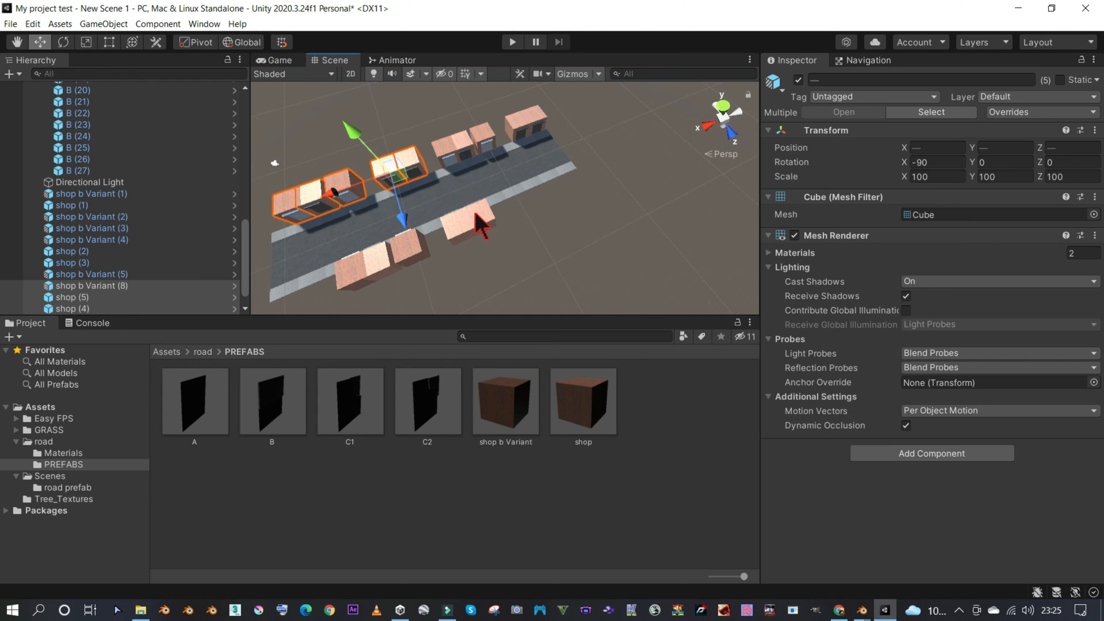
- Examine the shop rows on both sides of the street from its far end
right_click_drag(444, 176, 206, 158)
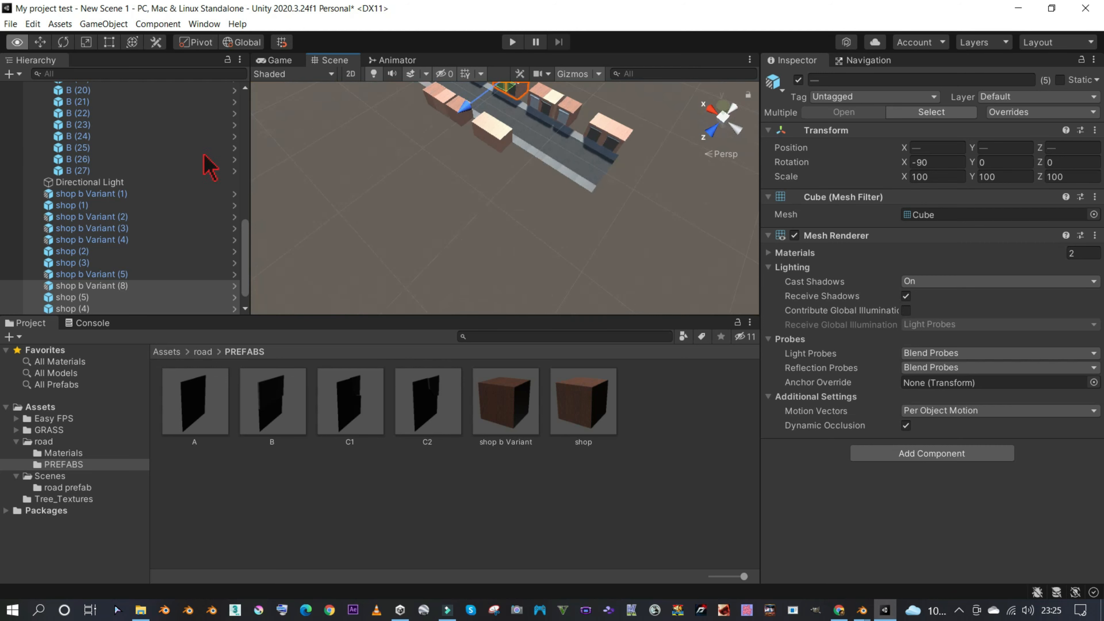
scroll(604, 157, "up", 5)
middle_click_drag(600, 168, 491, 305)
right_click_drag(576, 273, 486, 113)
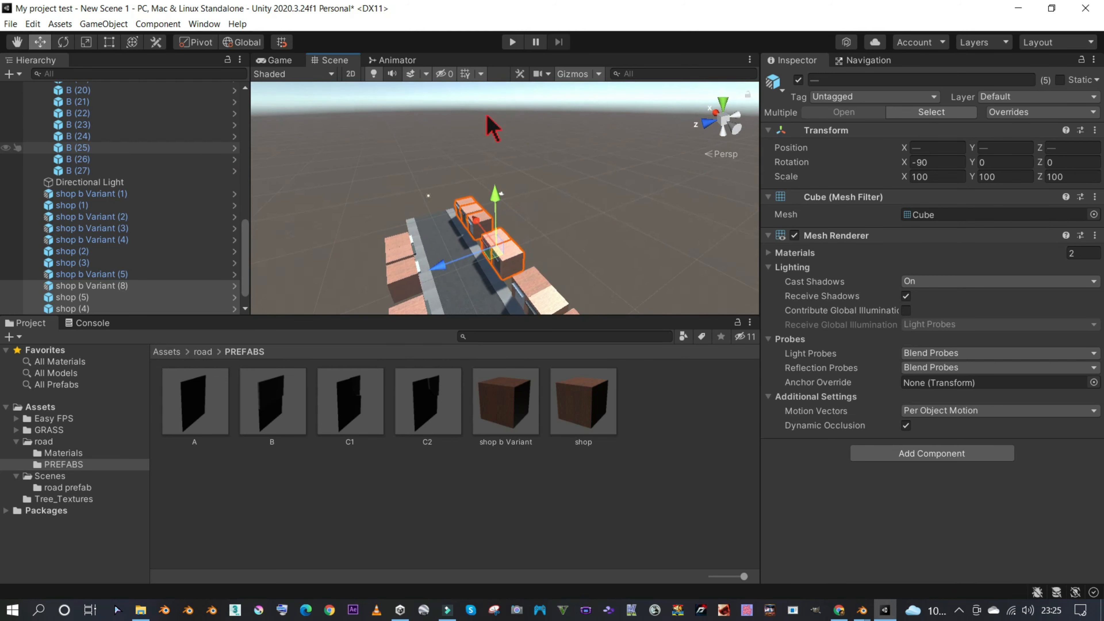
- Inspect the street from road level, deselect the shops and look along the pavement stretch that has no shops
middle_click_drag(524, 182, 528, 130)
scroll(528, 130, "up", 5)
middle_click_drag(522, 170, 510, 120)
scroll(510, 120, "up", 4)
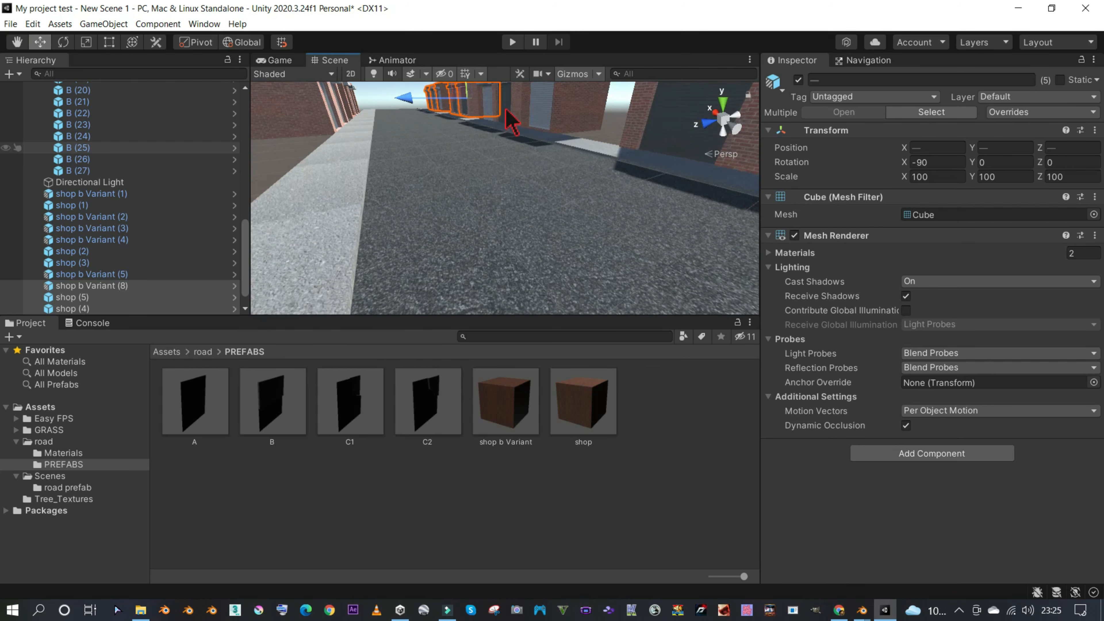
right_click_drag(510, 165, 511, 140)
scroll(510, 152, "up", 3)
middle_click_drag(511, 153, 543, 200)
right_click_drag(550, 211, 440, 159)
scroll(441, 160, "down", 4)
left_click(491, 150)
right_click_drag(520, 143, 418, 170)
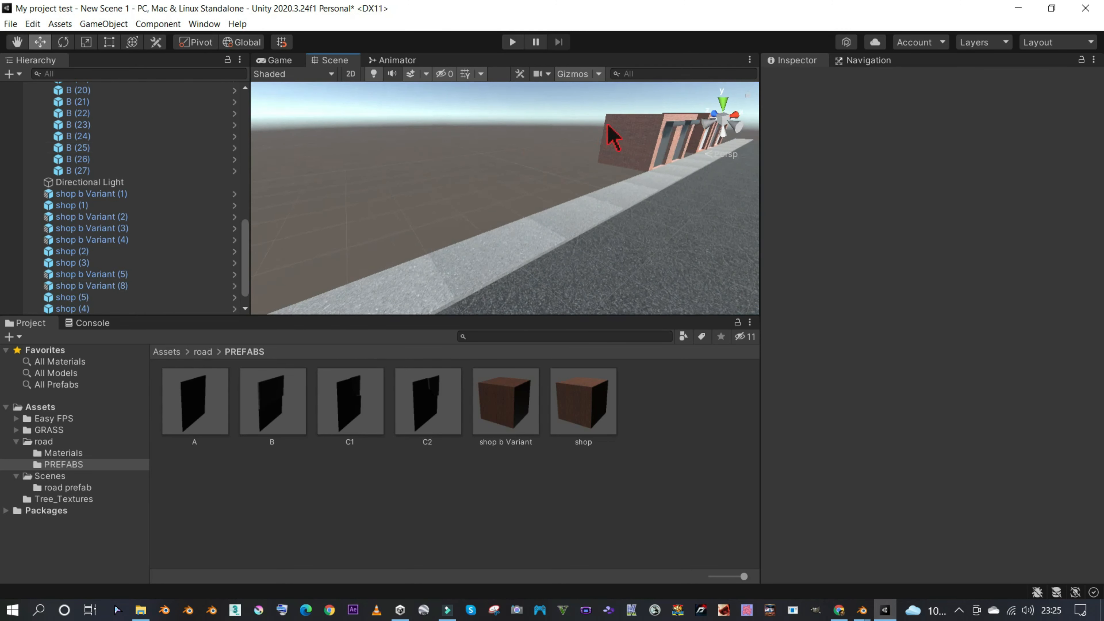
- Select the three shops at the row's far end, duplicate them and move the copies onto the bare pavement at its near end
middle_click_drag(609, 128, 475, 188)
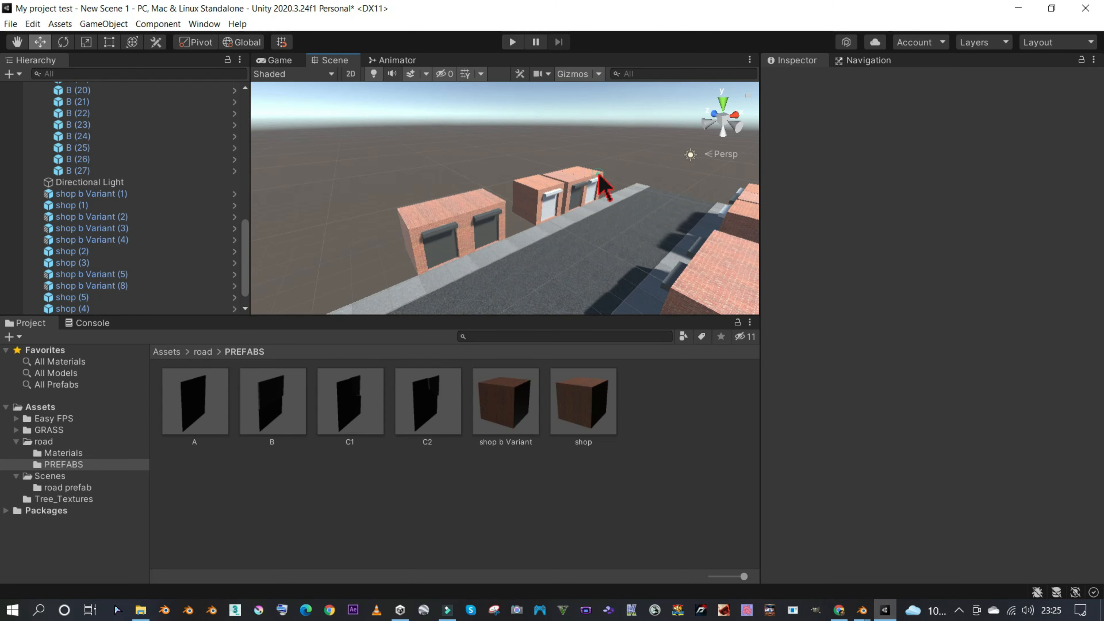
left_click(590, 197)
left_click(551, 211, "shift")
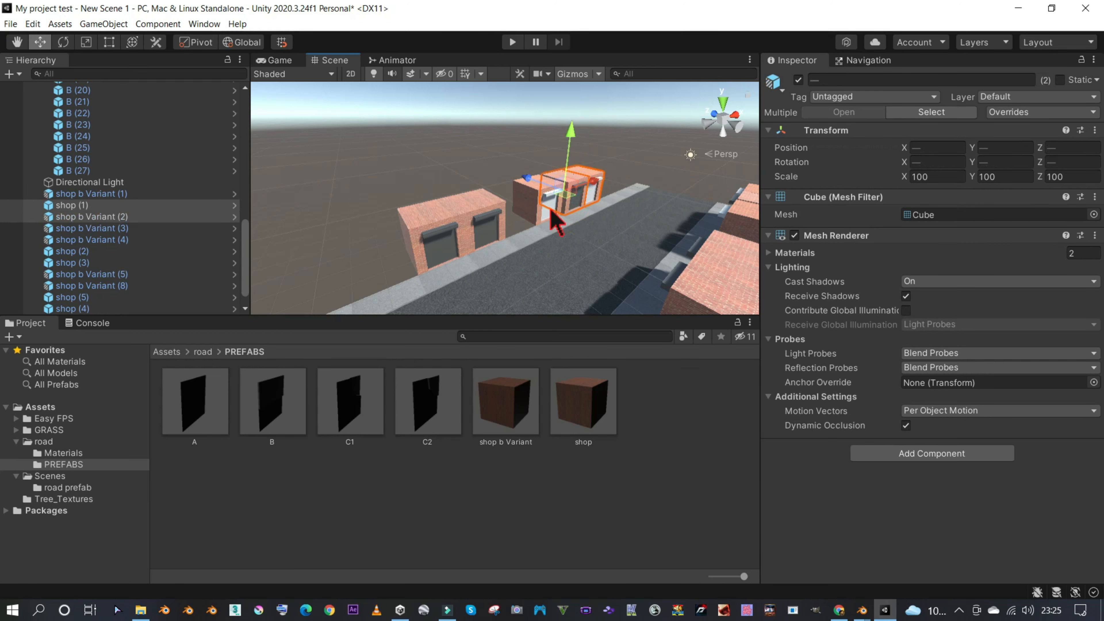
scroll(560, 206, "down", 3)
key("ctrl+d")
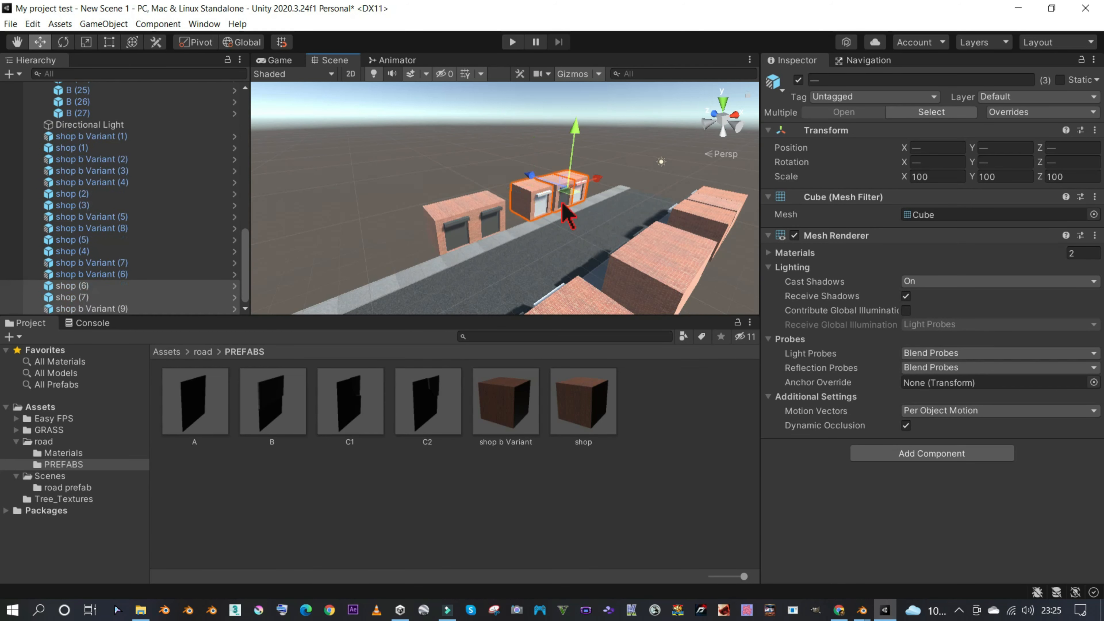
left_click_drag(534, 235, 260, 300)
scroll(524, 215, "up", 4)
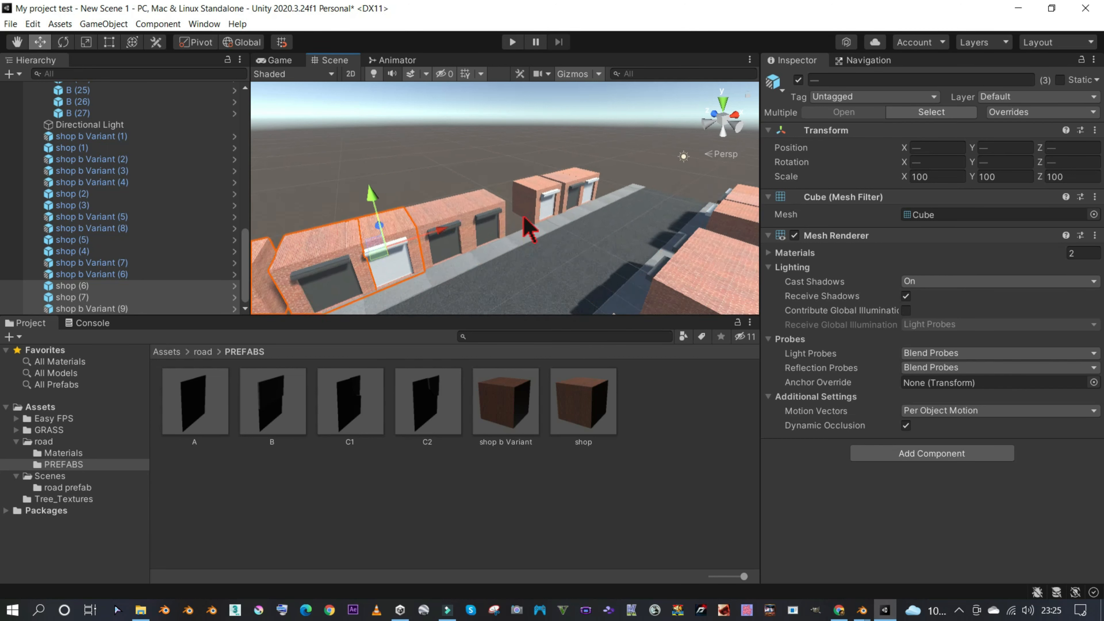
- Examine the extended shop rows by looking straight down the road at street level
middle_click_drag(538, 208, 667, 165)
left_click(707, 124)
middle_click_drag(601, 235, 619, 207)
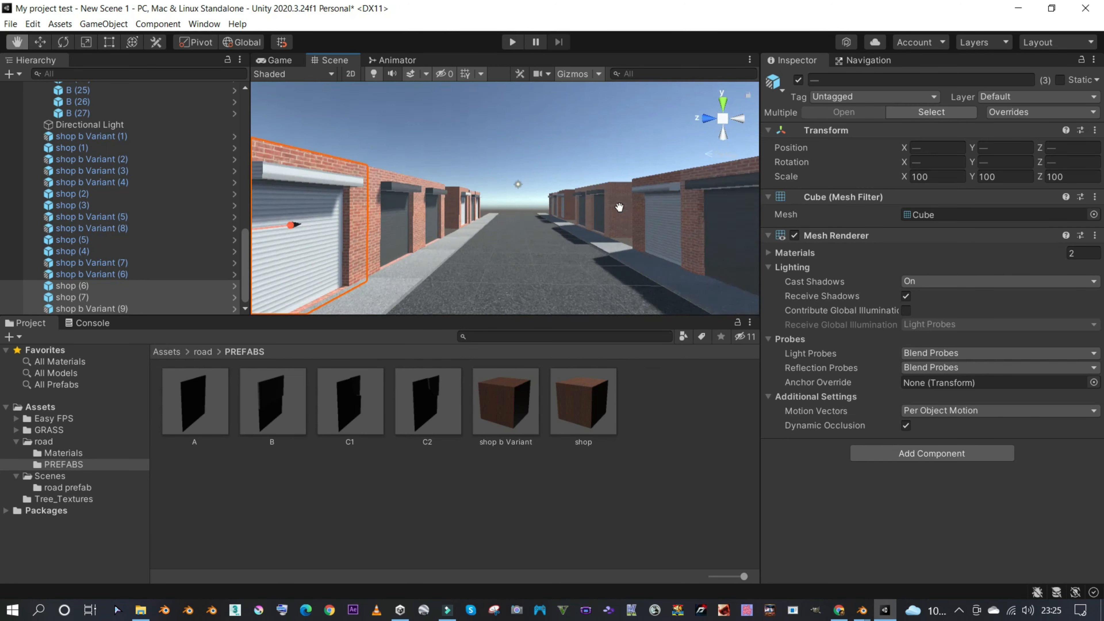
middle_click_drag(565, 254, 623, 195)
right_click_drag(535, 244, 575, 250)
middle_click_drag(546, 250, 566, 231)
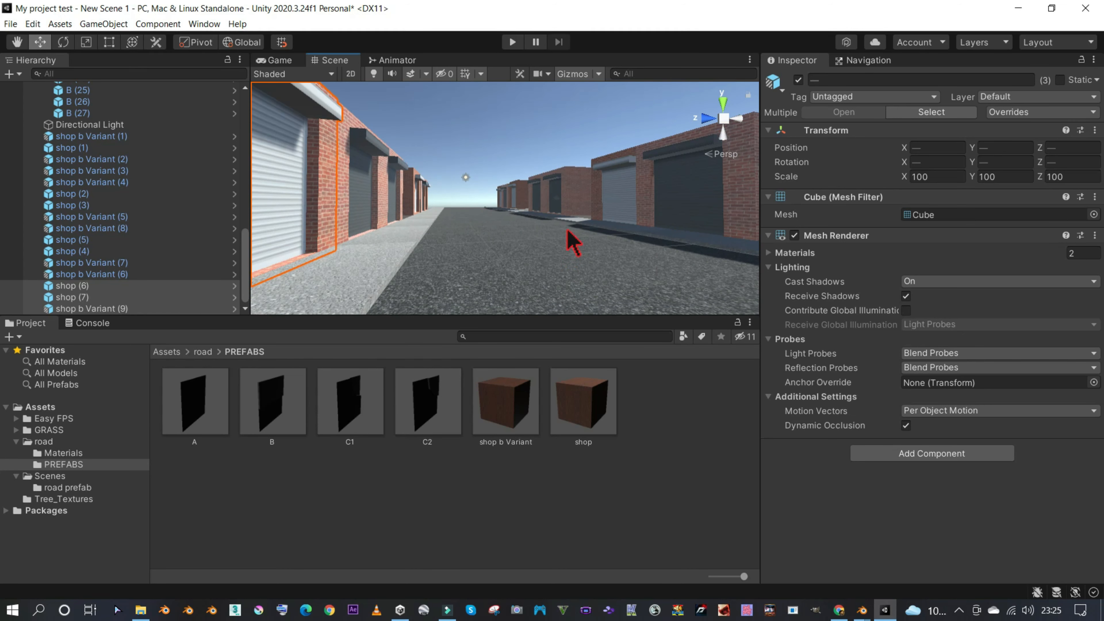